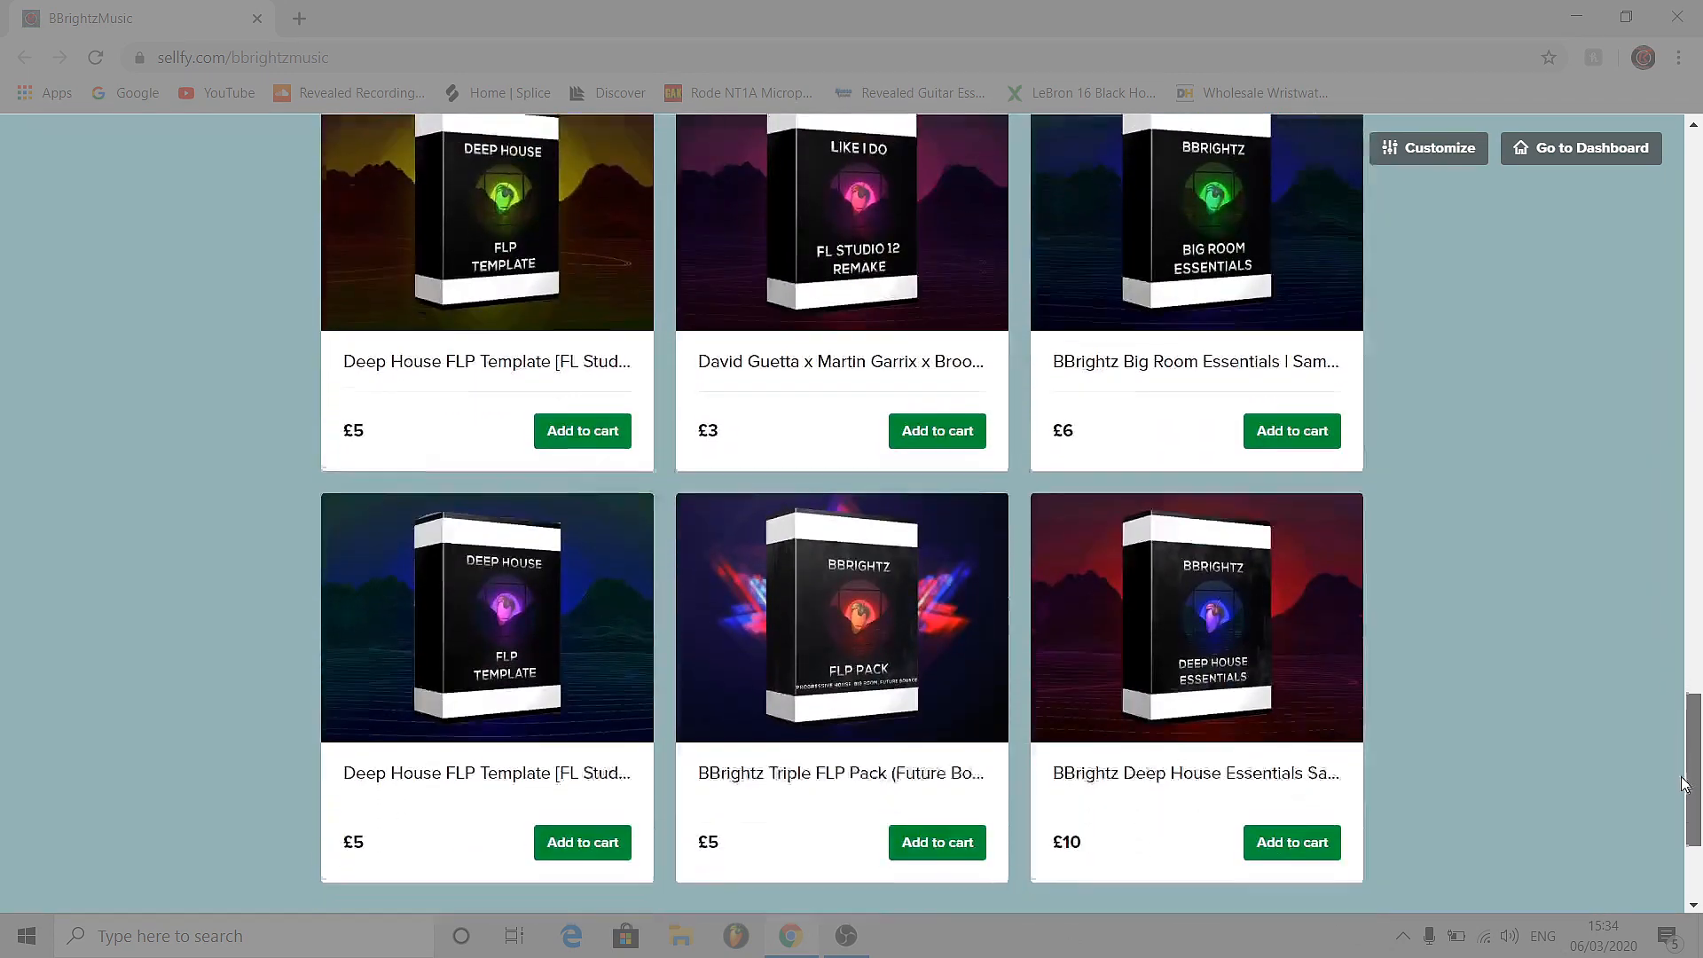
pyautogui.moveTo(1687, 788); pyautogui.dragTo(1699, 215)
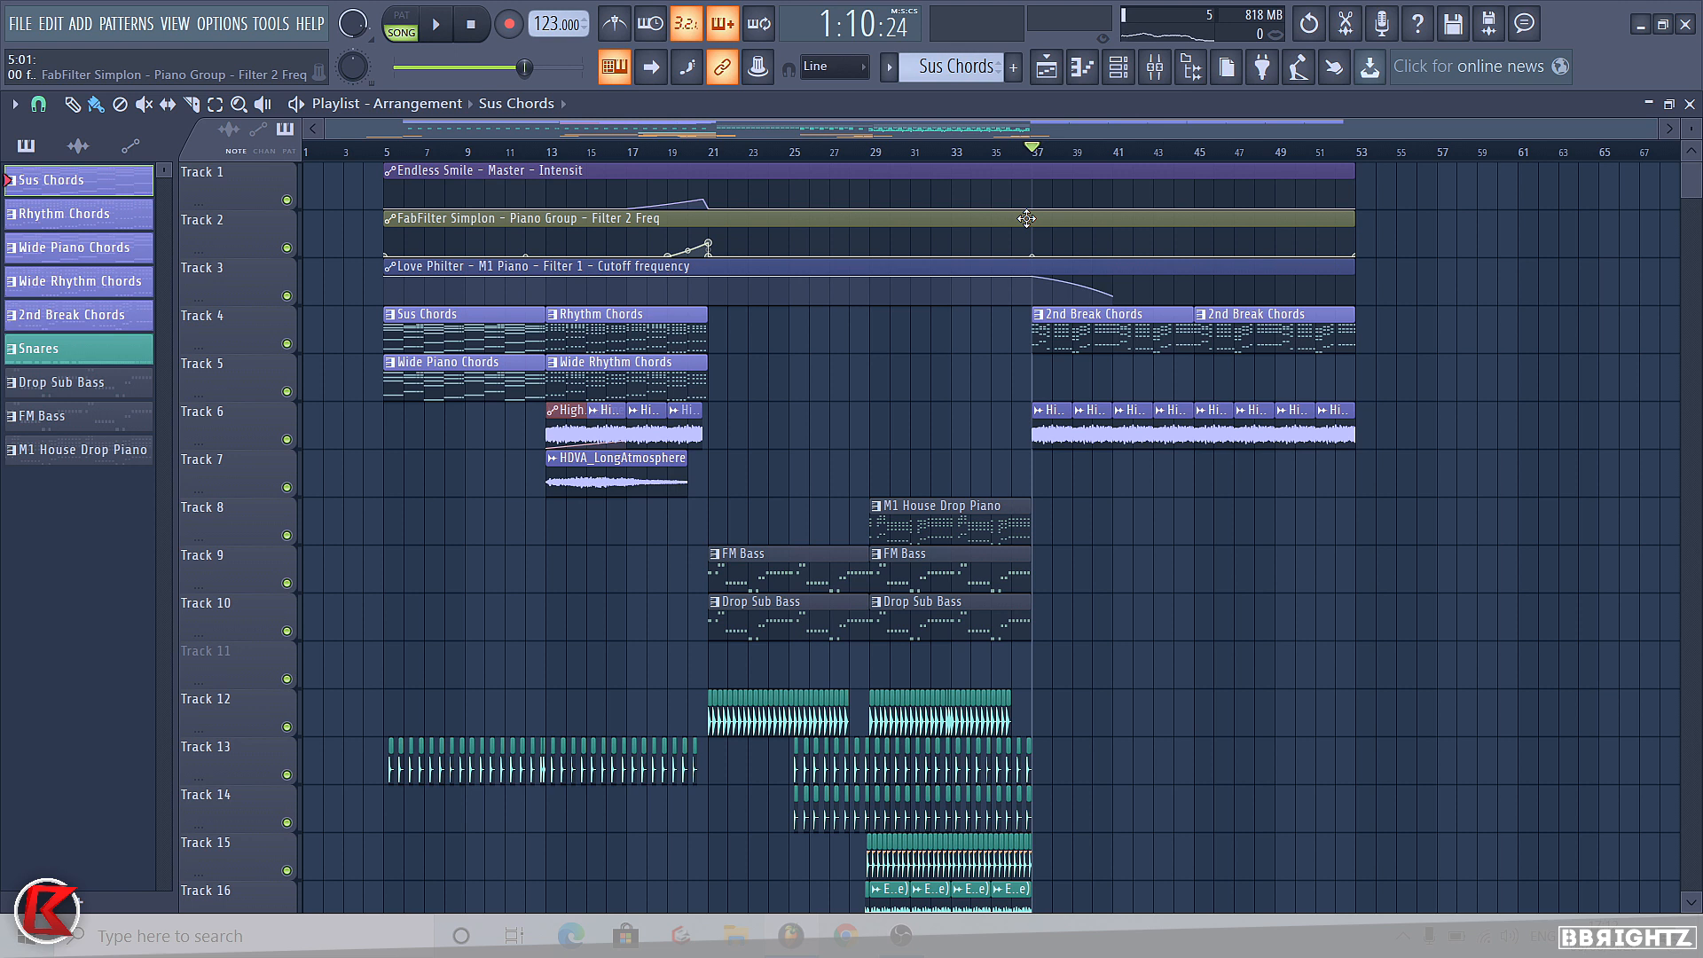
# Play the M1 House Drop Piano pattern alone and boost treble band 7 in the M1 Piano Drop track's Fruity parametric EQ 2.
pyautogui.click(766, 568)
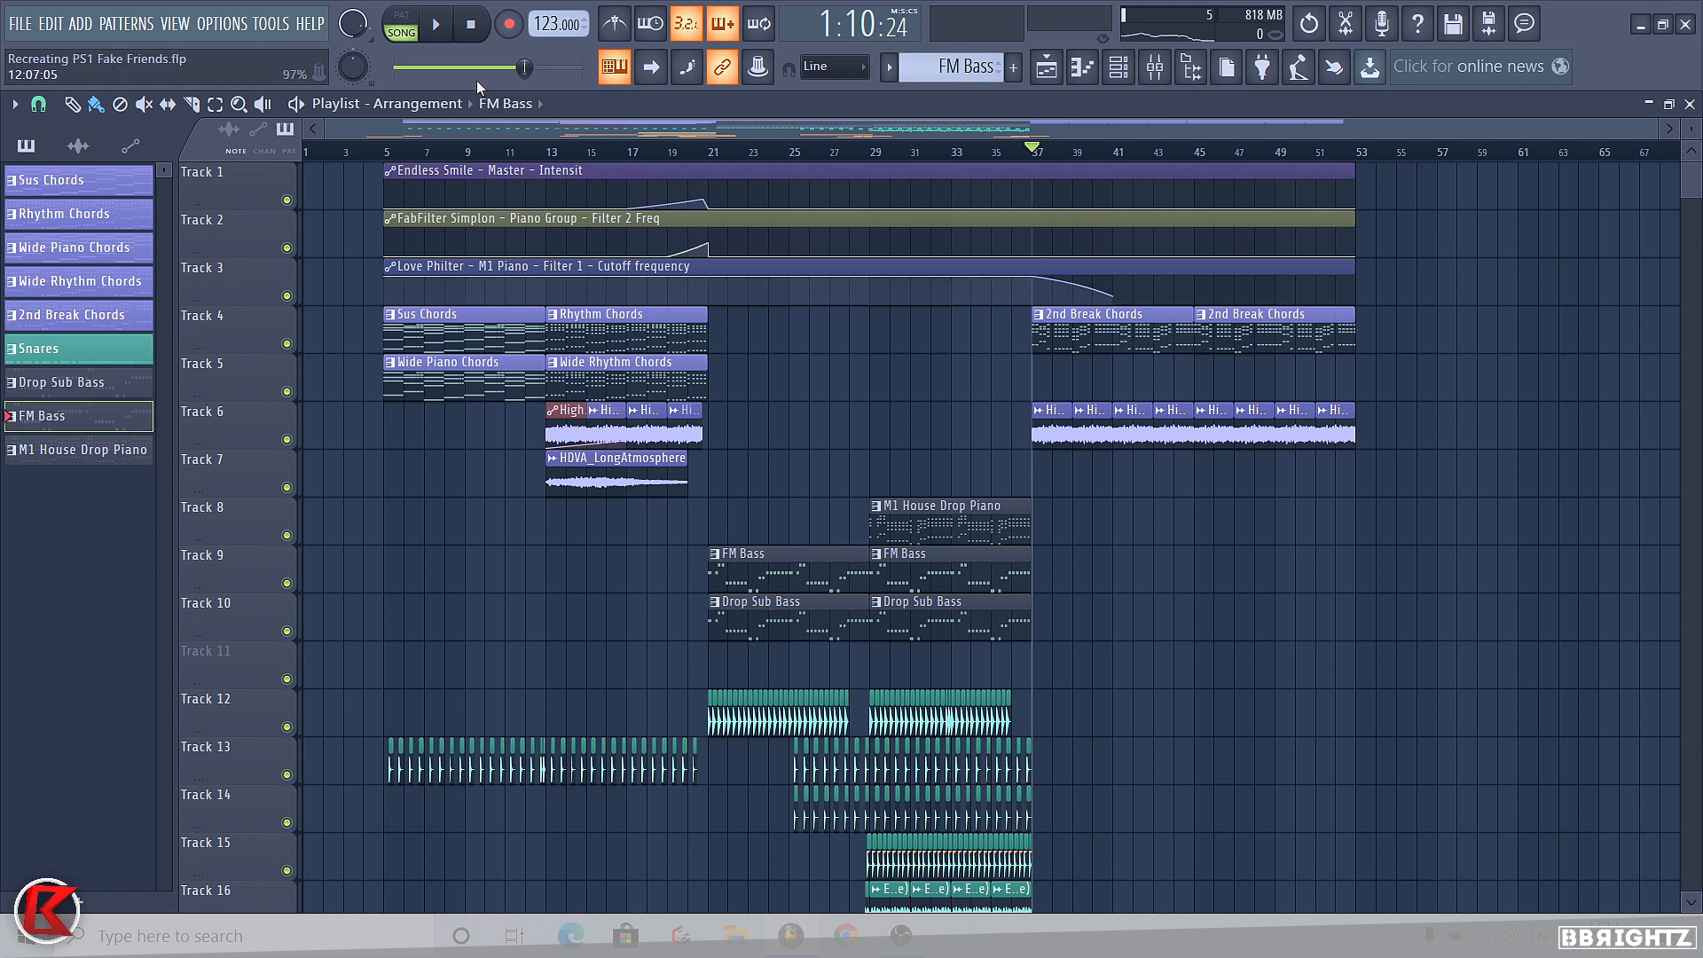
pyautogui.click(402, 24)
pyautogui.scroll(-3, 975, 306)
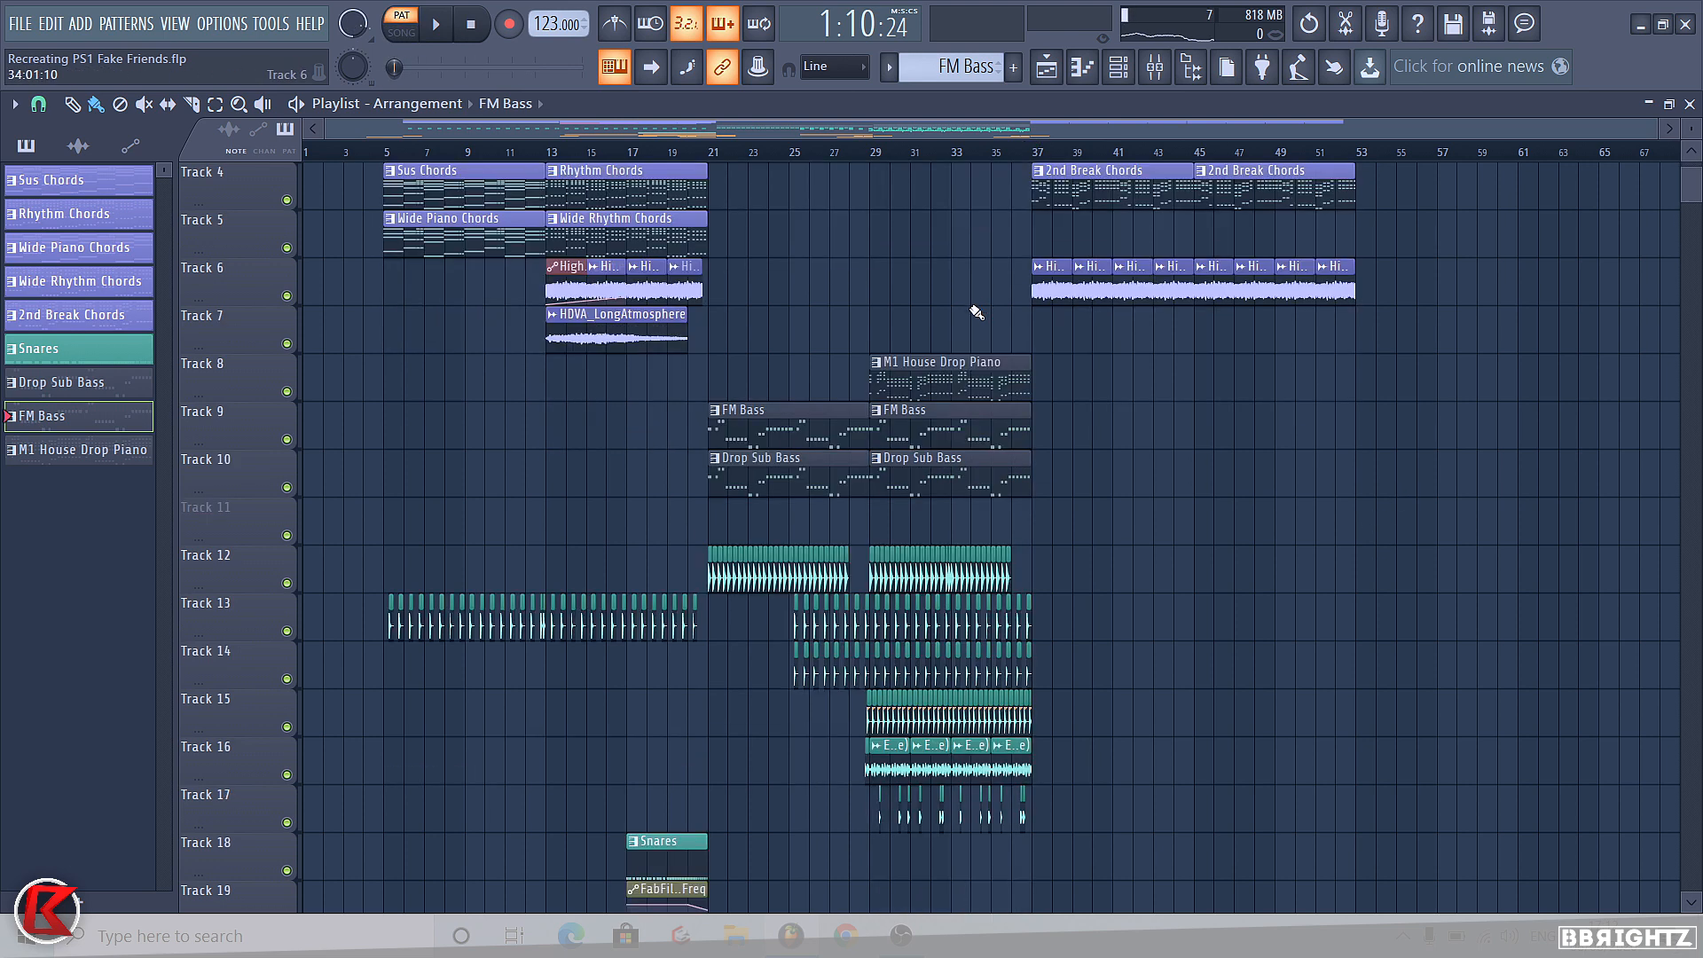
pyautogui.scroll(3, 1250, 532)
pyautogui.click(913, 524)
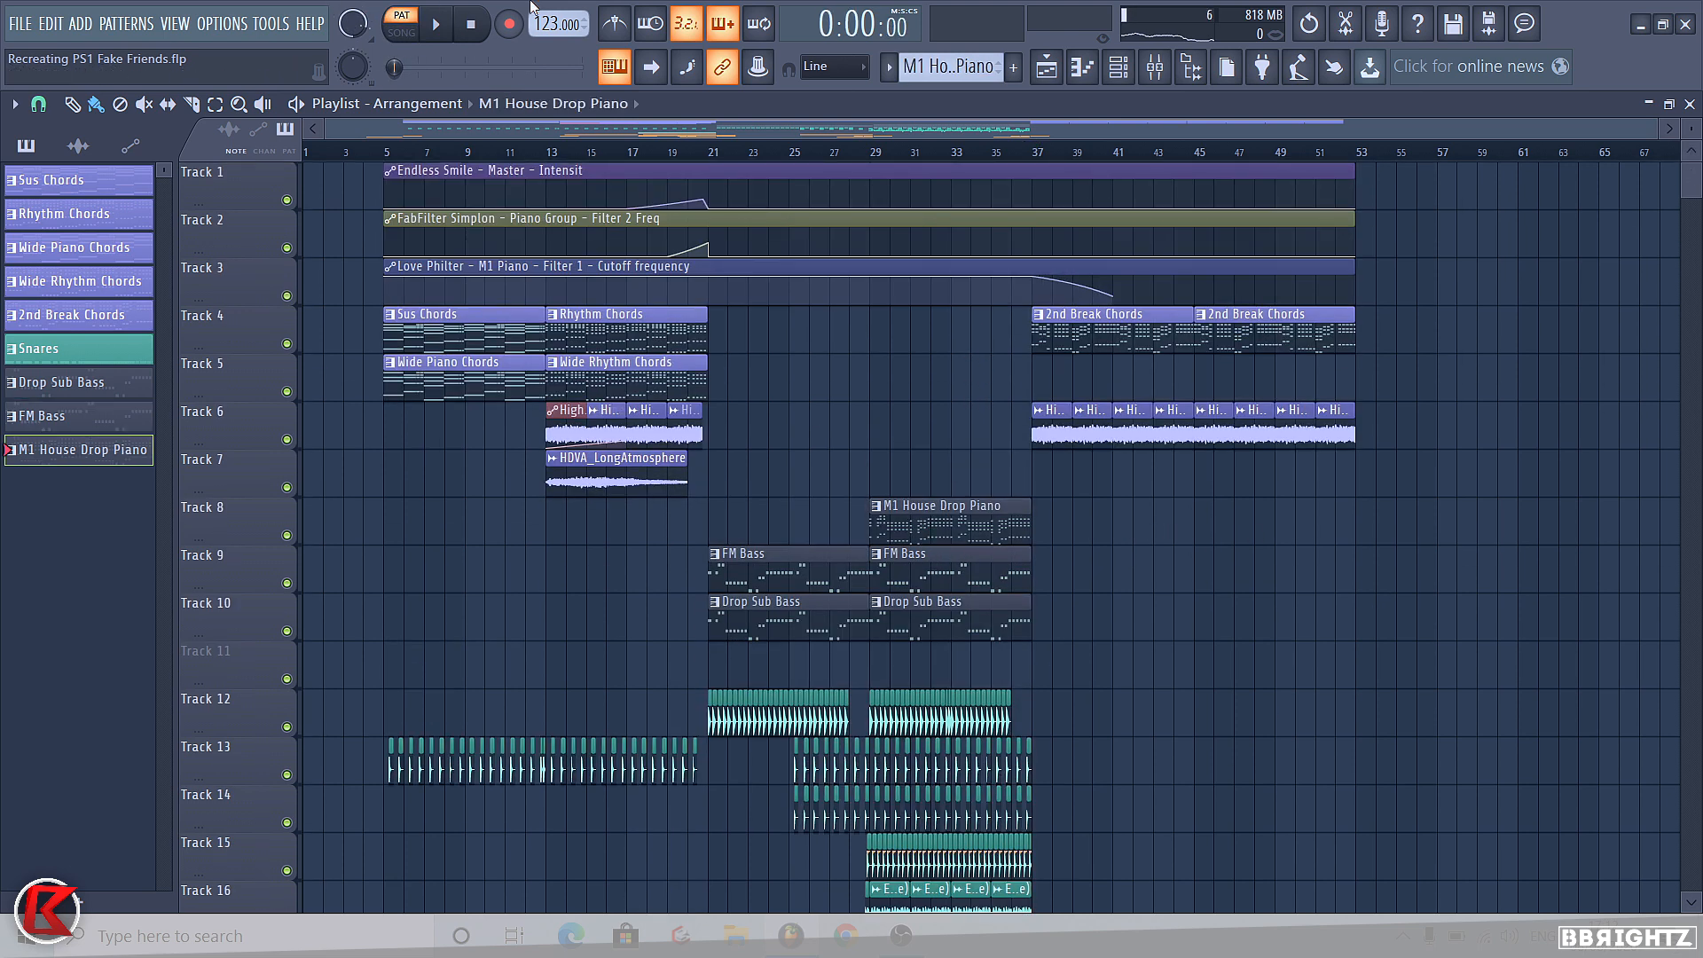
pyautogui.click(1155, 67)
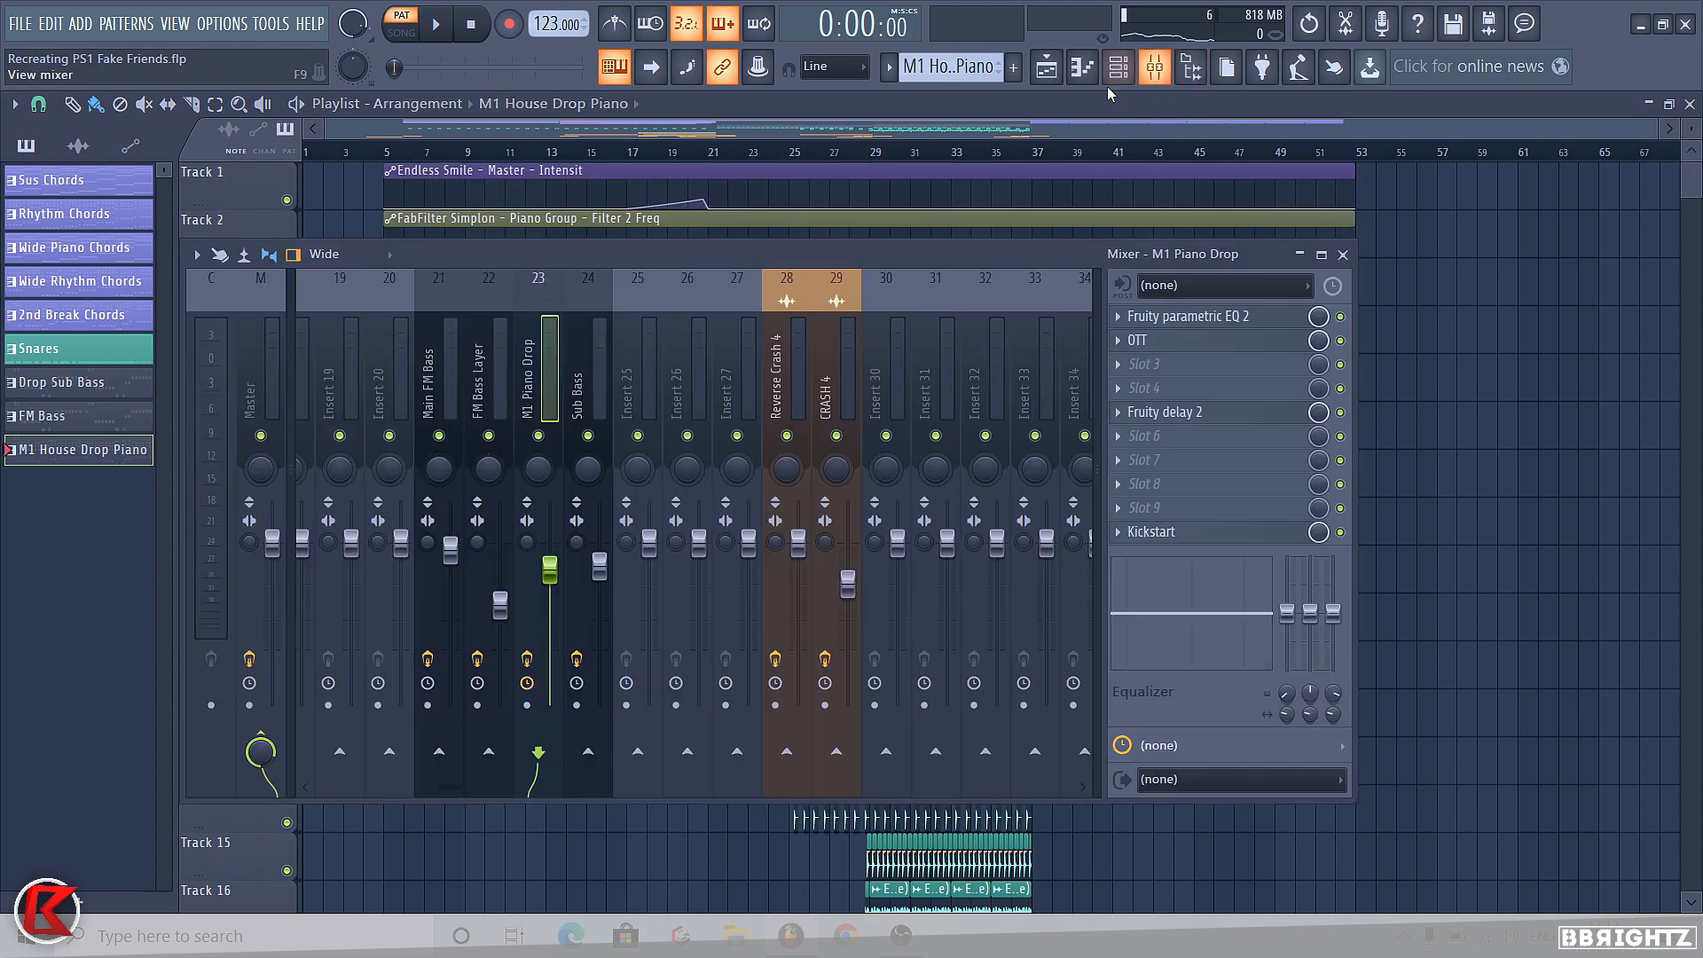
pyautogui.click(1200, 319)
pyautogui.press('space')
pyautogui.moveTo(584, 532); pyautogui.dragTo(595, 499)
pyautogui.press('space')
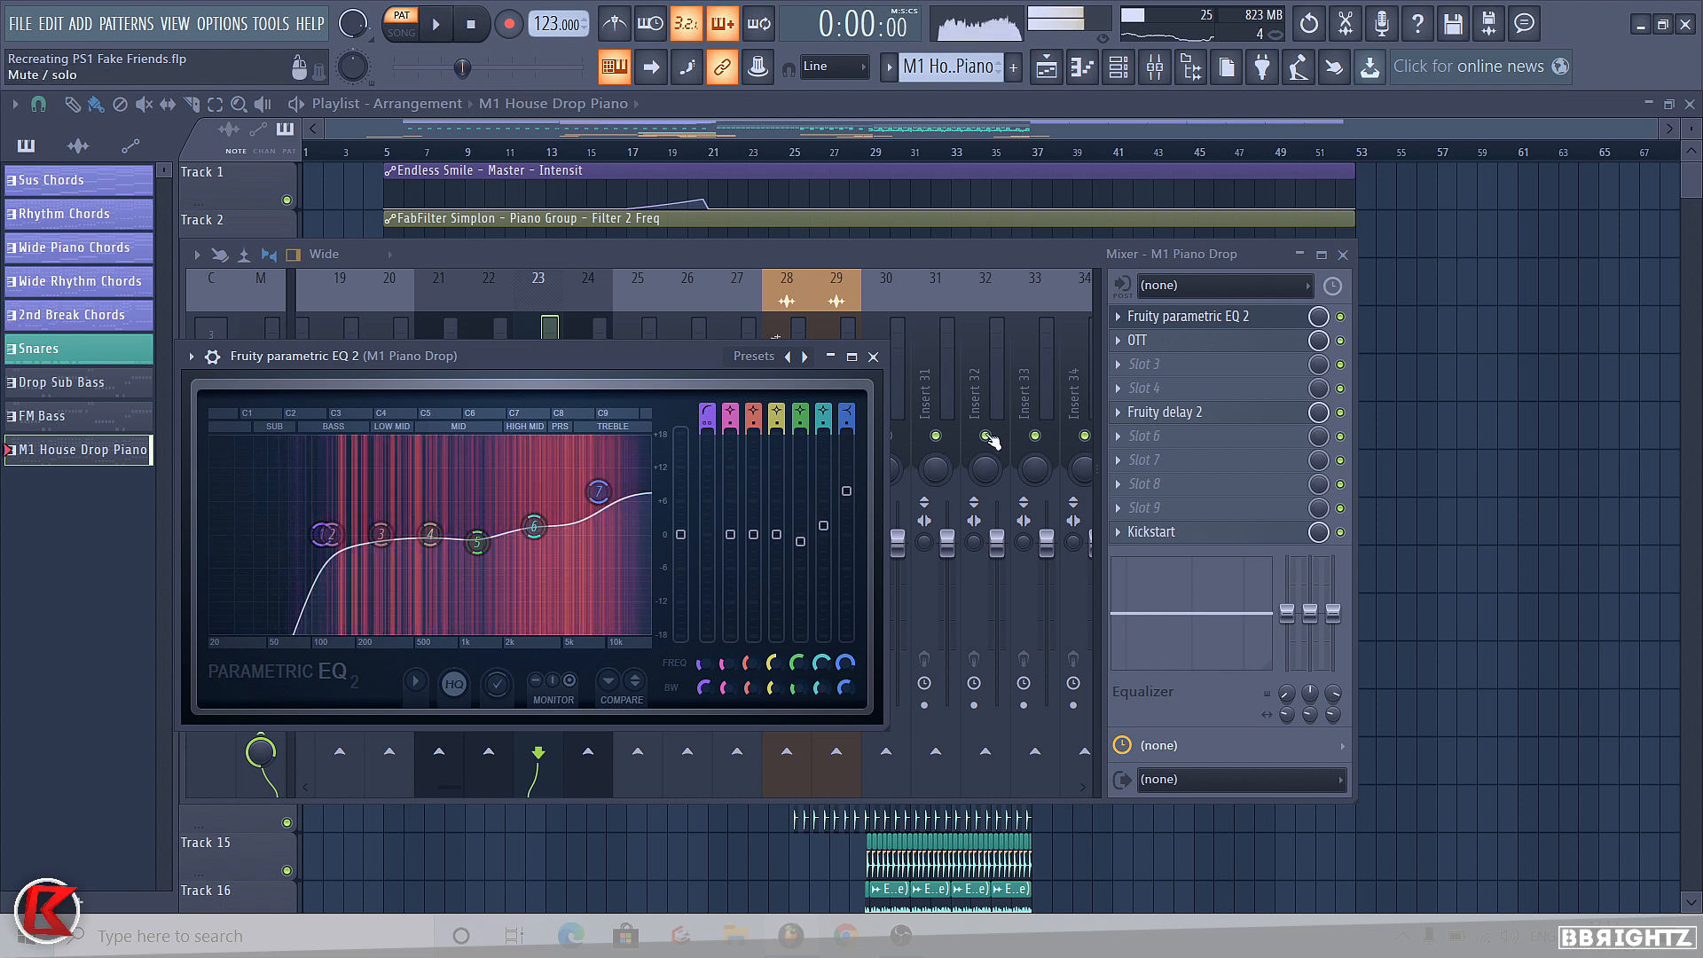
pyautogui.click(874, 356)
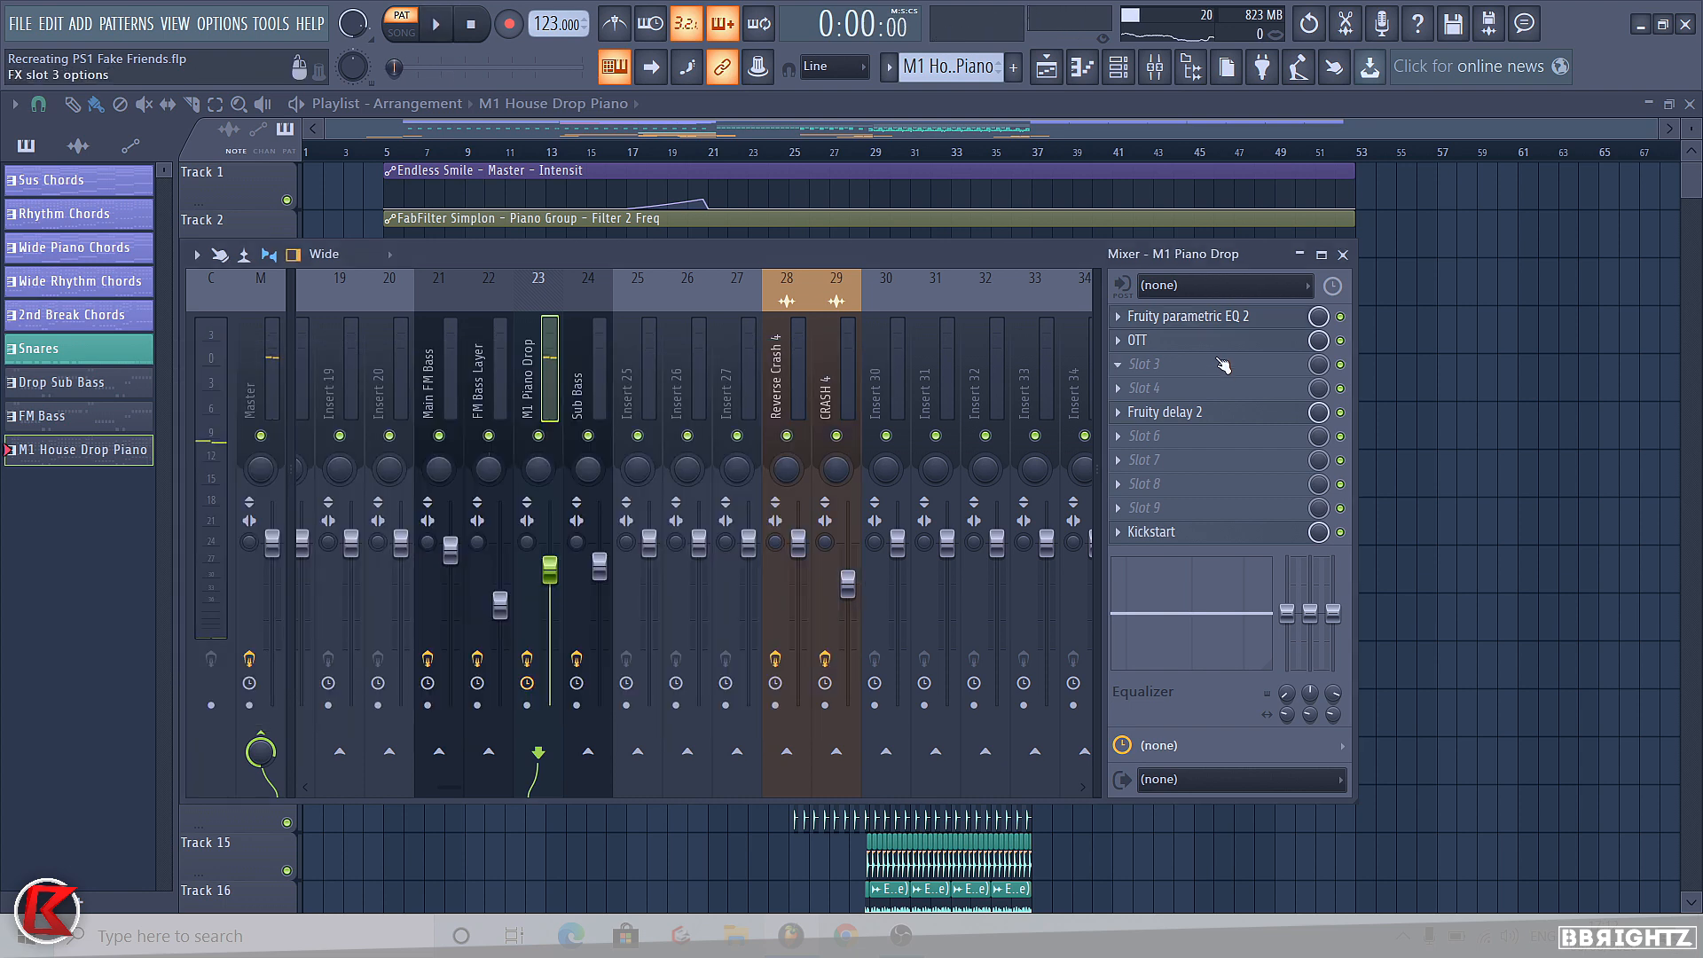
# Play the song from bar 29 with the mixer shown and slightly lower the M1 Piano Drop track's volume fader.
pyautogui.press('F9')
pyautogui.click(870, 151)
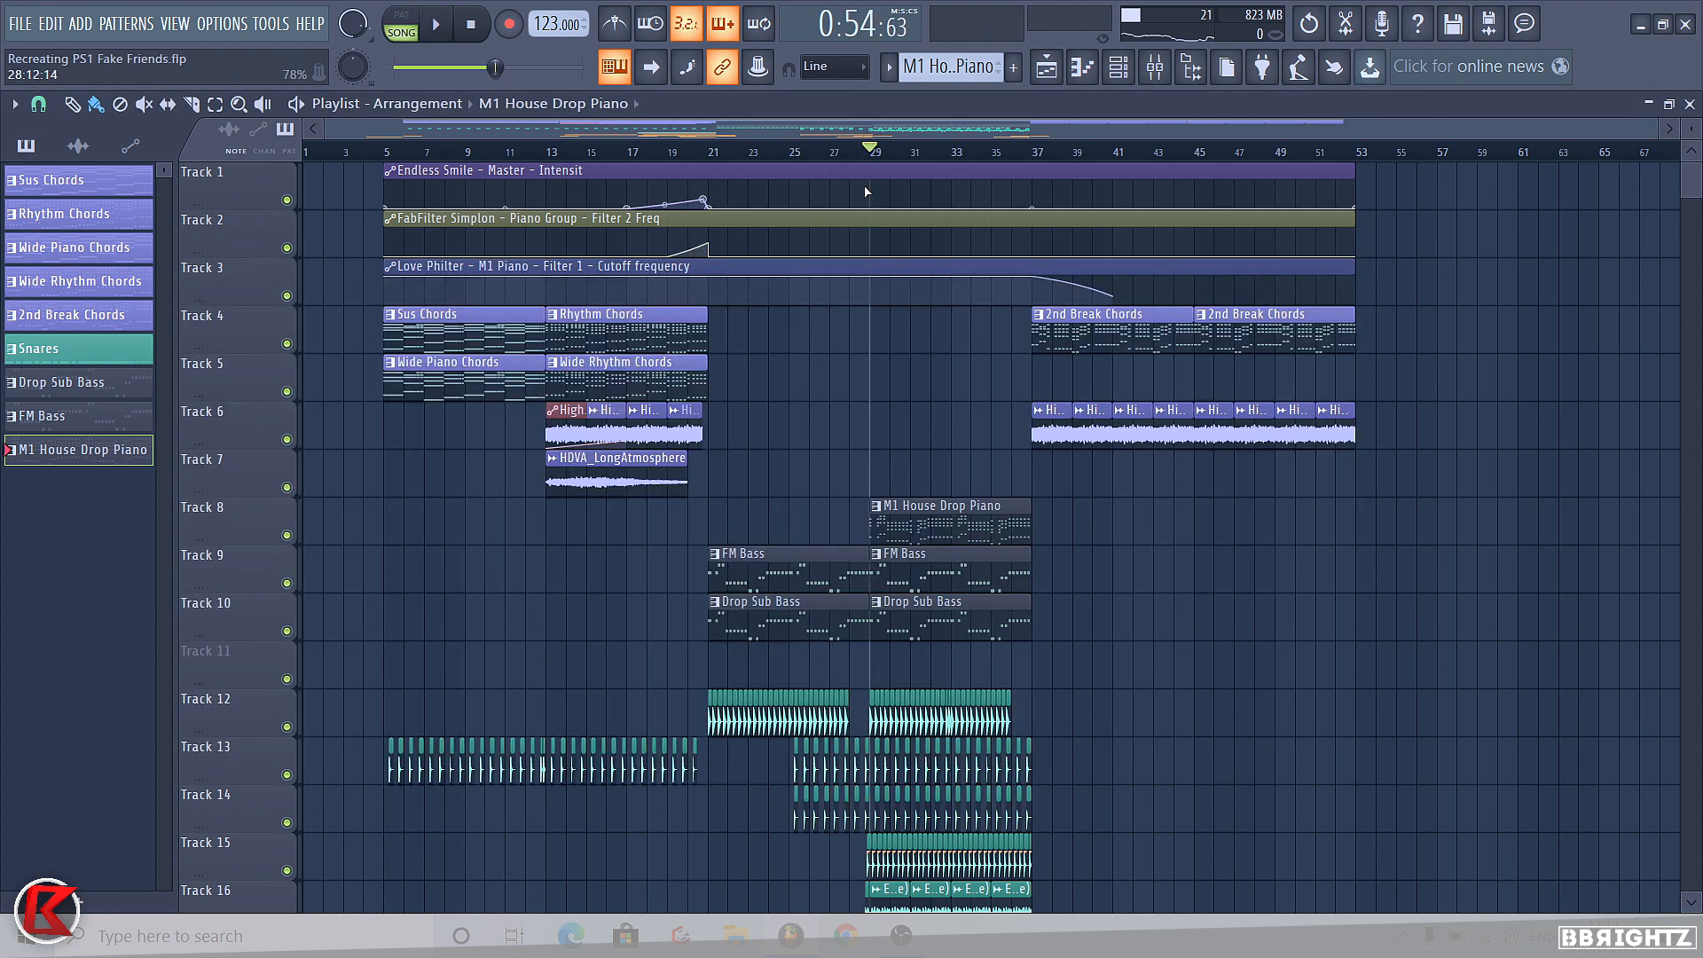
pyautogui.press('space')
pyautogui.click(1155, 68)
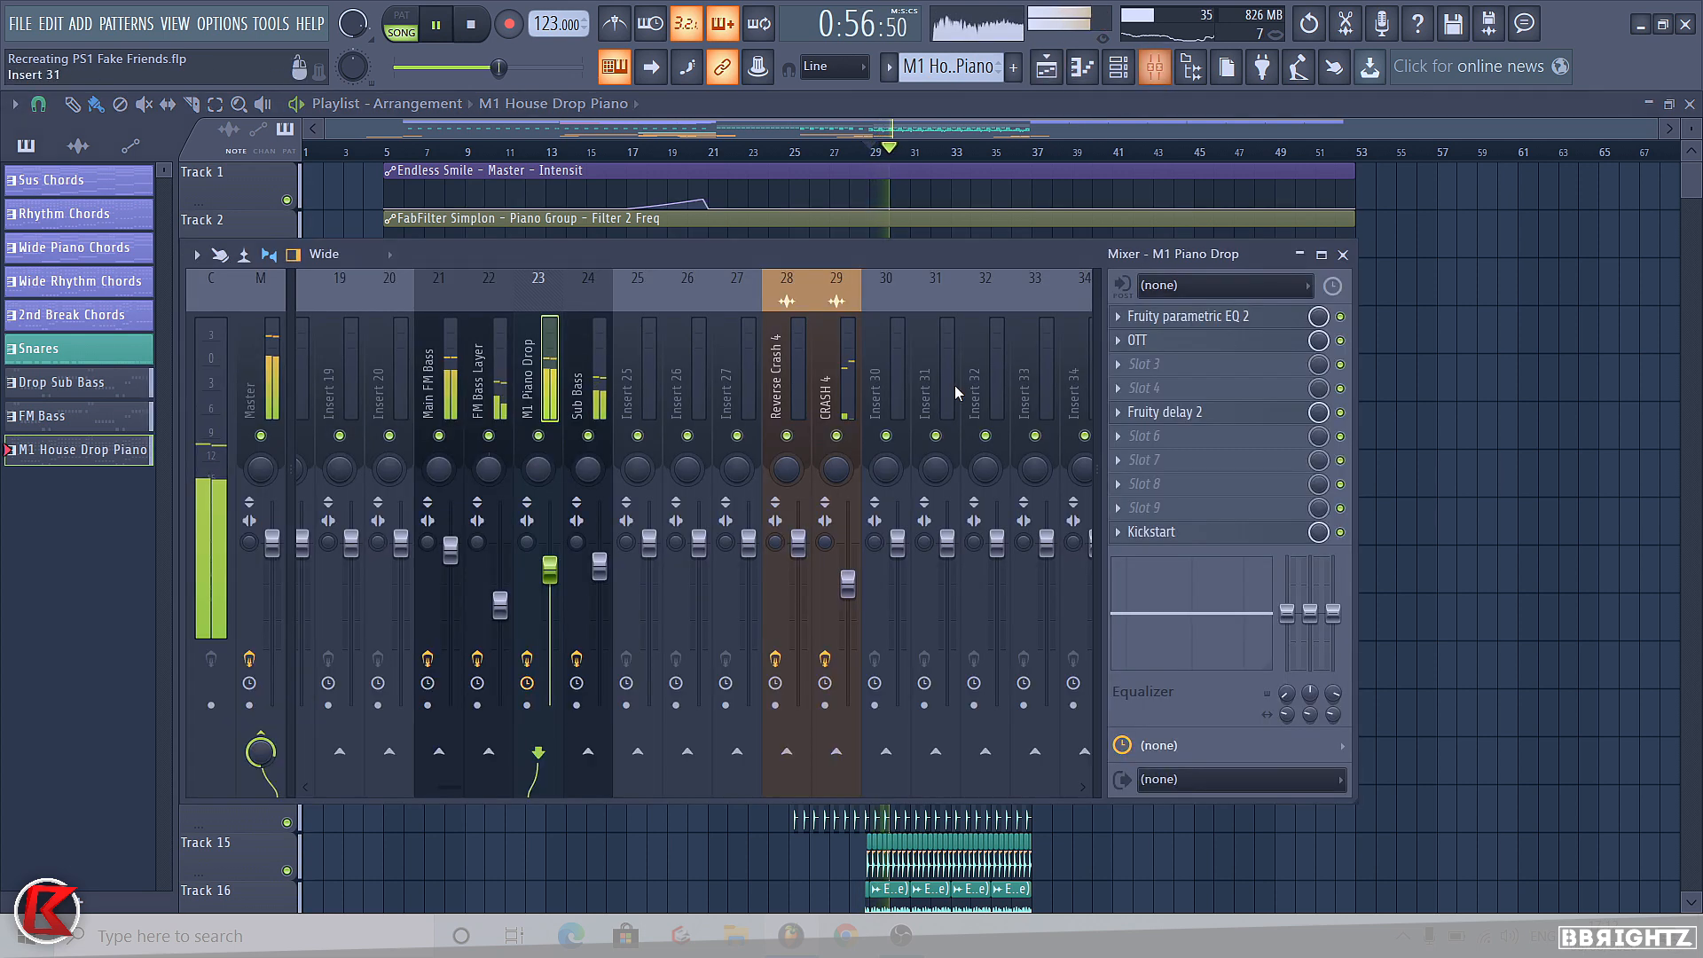
pyautogui.click(1184, 316)
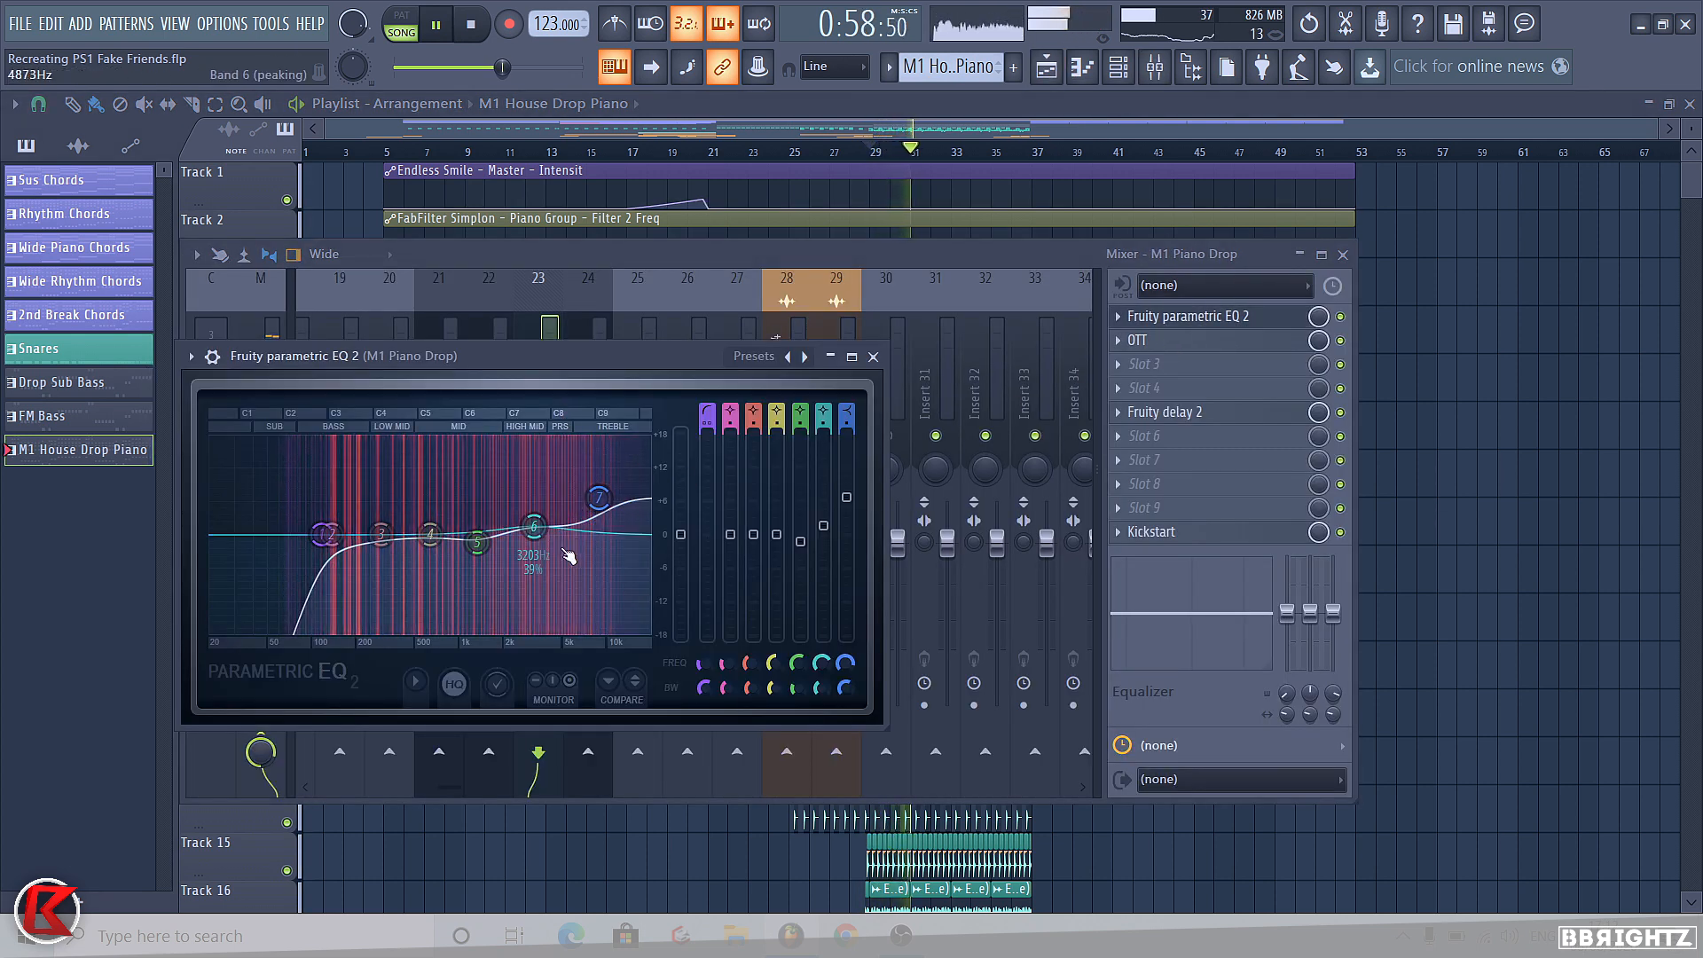
pyautogui.click(873, 356)
pyautogui.moveTo(550, 565); pyautogui.dragTo(549, 579)
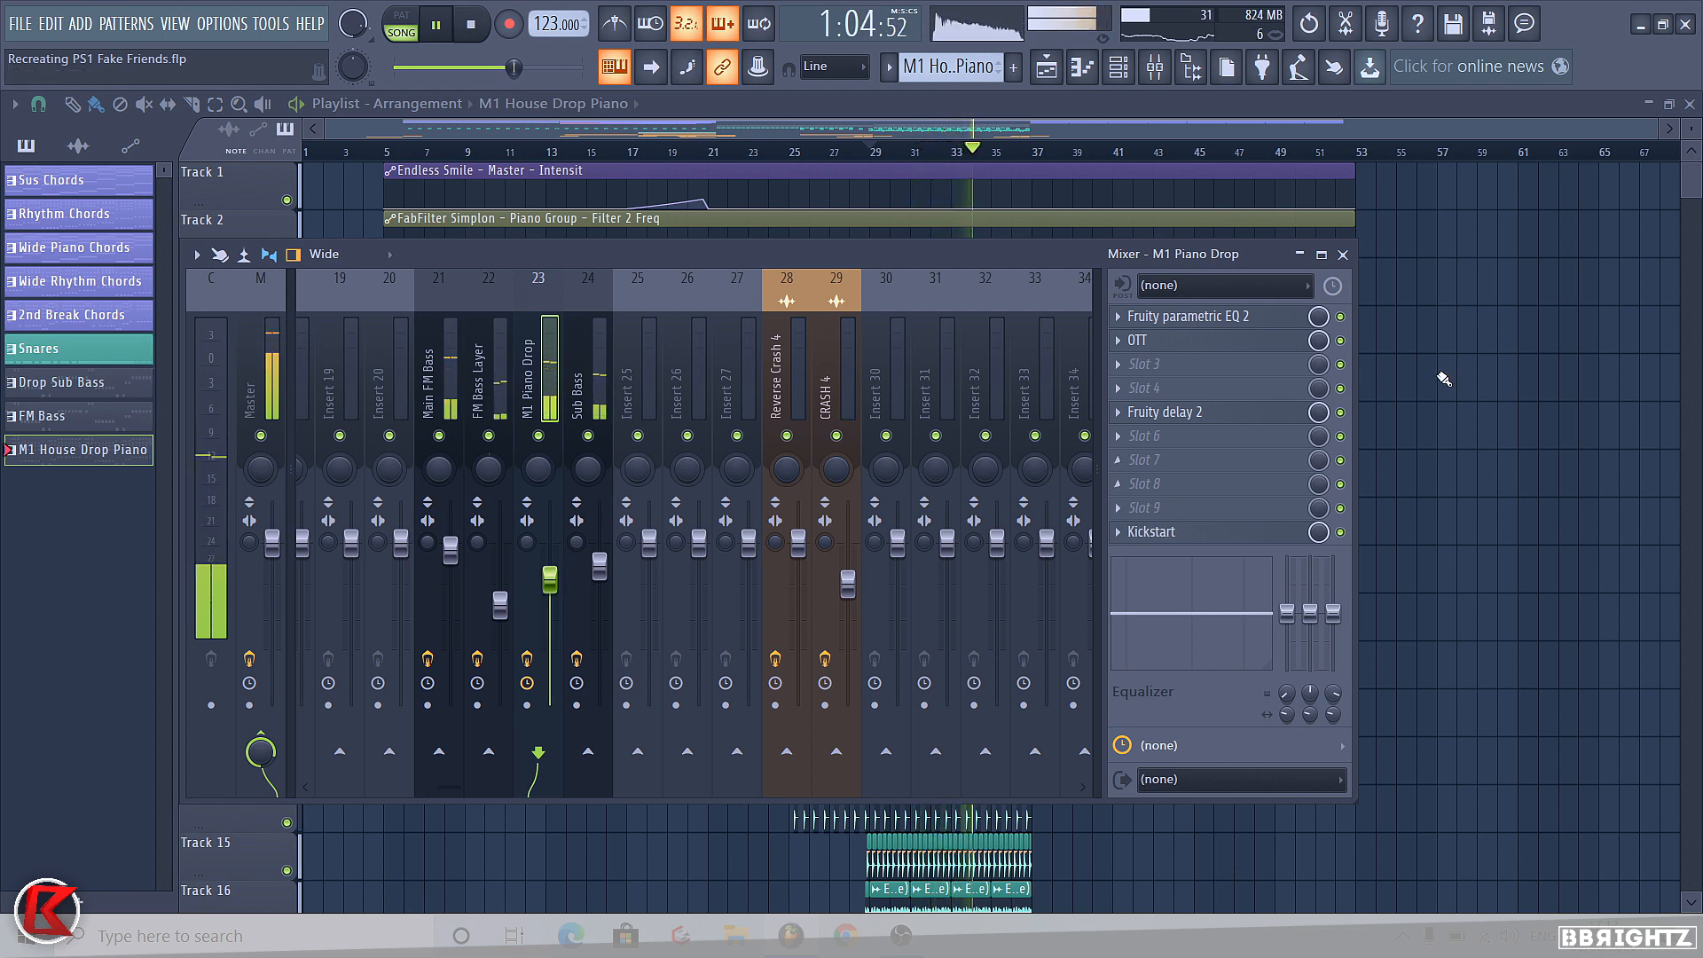
pyautogui.press('space')
pyautogui.press('F9')
# Move every playlist clip from track 6 onward down by one track, leaving track 6 empty.
pyautogui.moveTo(940, 130); pyautogui.dragTo(1073, 147)
pyautogui.scroll(-2, 1144, 532)
pyautogui.click(993, 222)
pyautogui.scroll(1, 1241, 288)
pyautogui.scroll(1, 1036, 288)
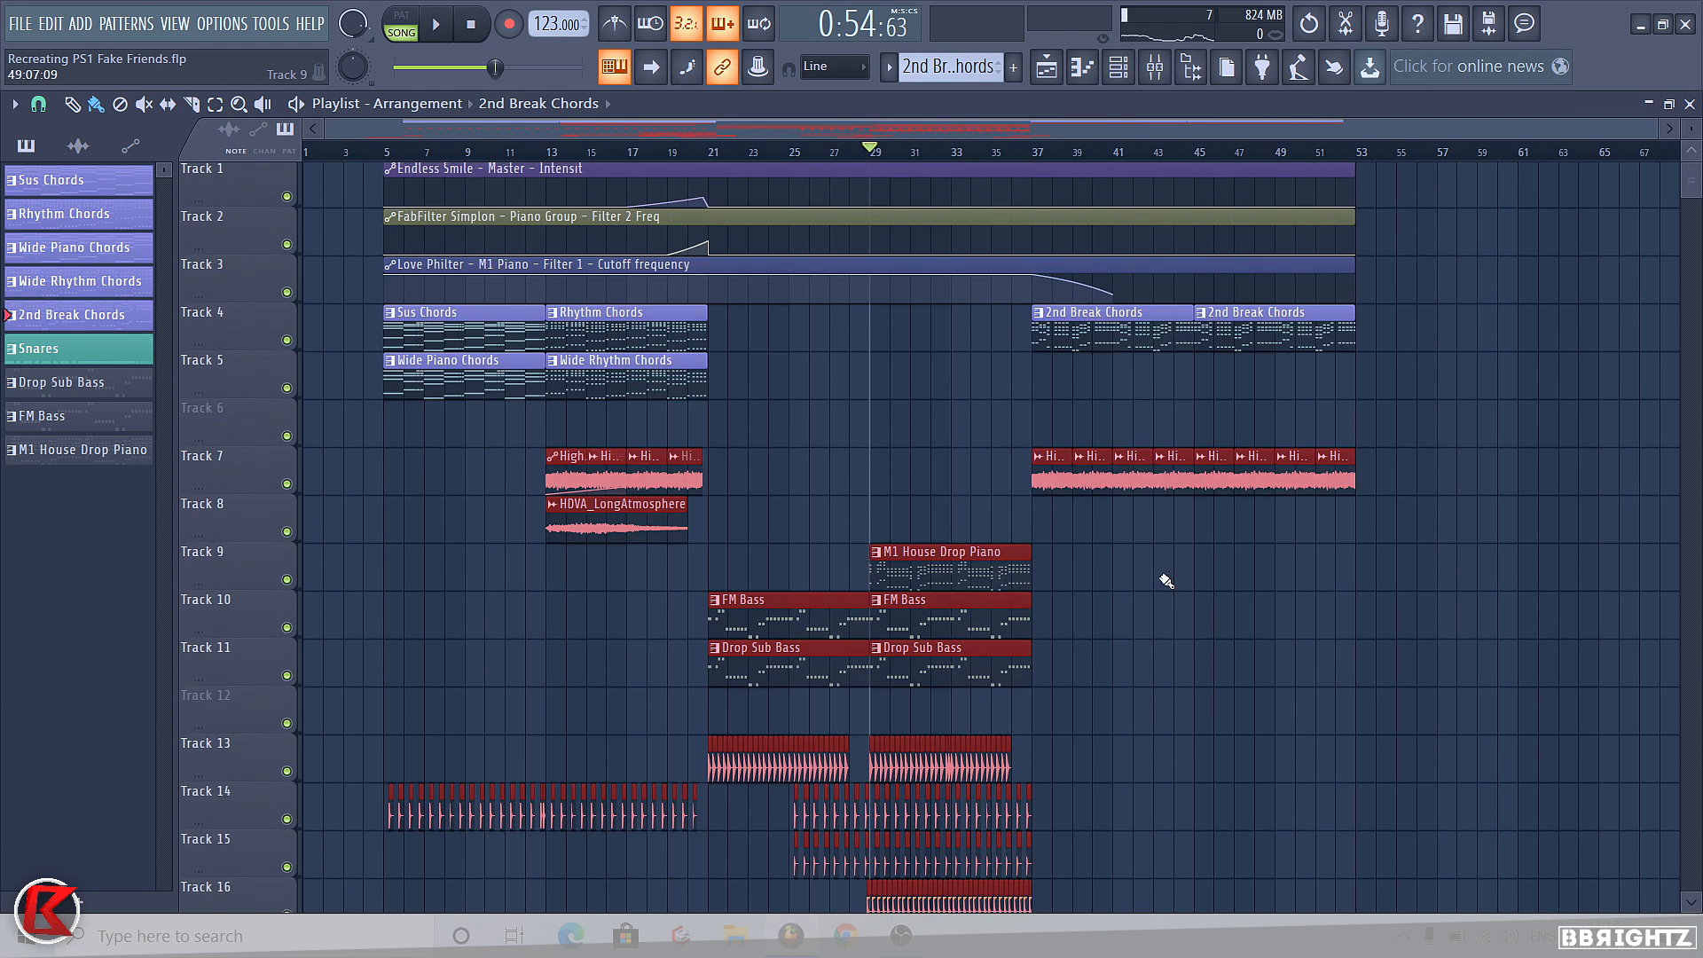
pyautogui.keyDown('ctrl'); pyautogui.click(516, 477); pyautogui.keyUp('ctrl')
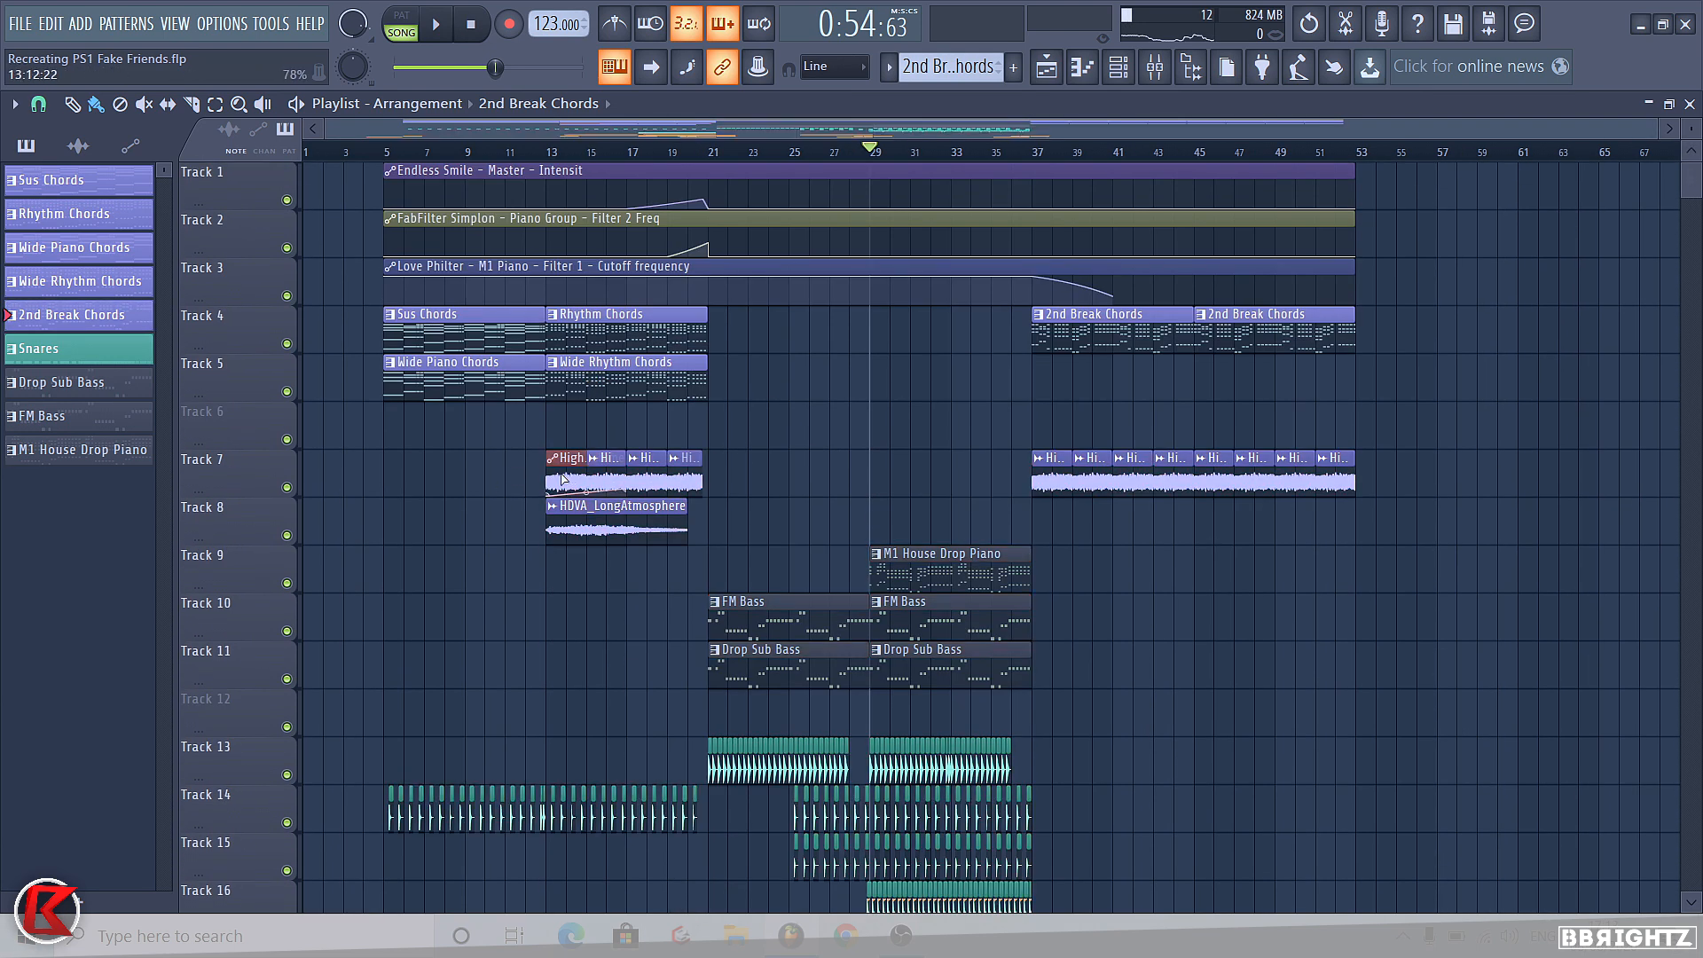
# Move the High String channel volume automation to track 6, extend it to bar 53, and add a bar 37 point with bar 17's value.
pyautogui.moveTo(566, 456); pyautogui.dragTo(1354, 417)
pyautogui.rightClick(628, 441)
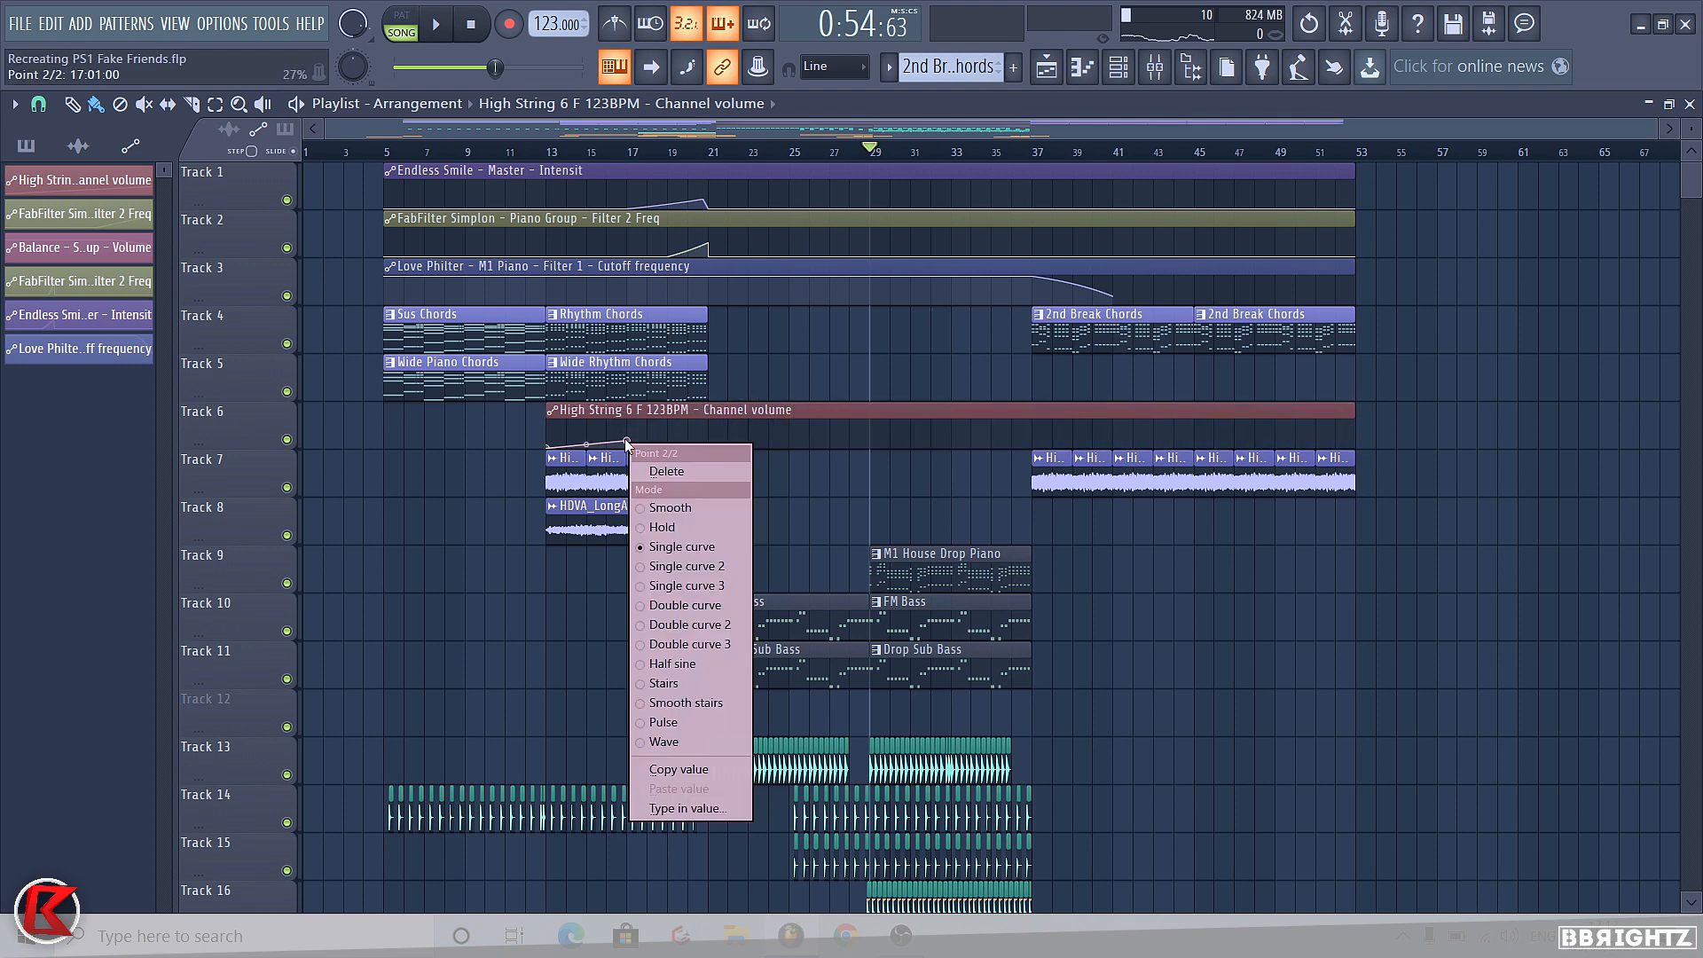
pyautogui.click(674, 769)
pyautogui.rightClick(1034, 442)
pyautogui.rightClick(1034, 442)
pyautogui.click(1087, 789)
# Enlarge track 6, solo tracks 6 and 7, and audition the strings from bar 37.
pyautogui.moveTo(225, 446); pyautogui.dragTo(239, 511)
pyautogui.rightClick(286, 551)
pyautogui.click(286, 502)
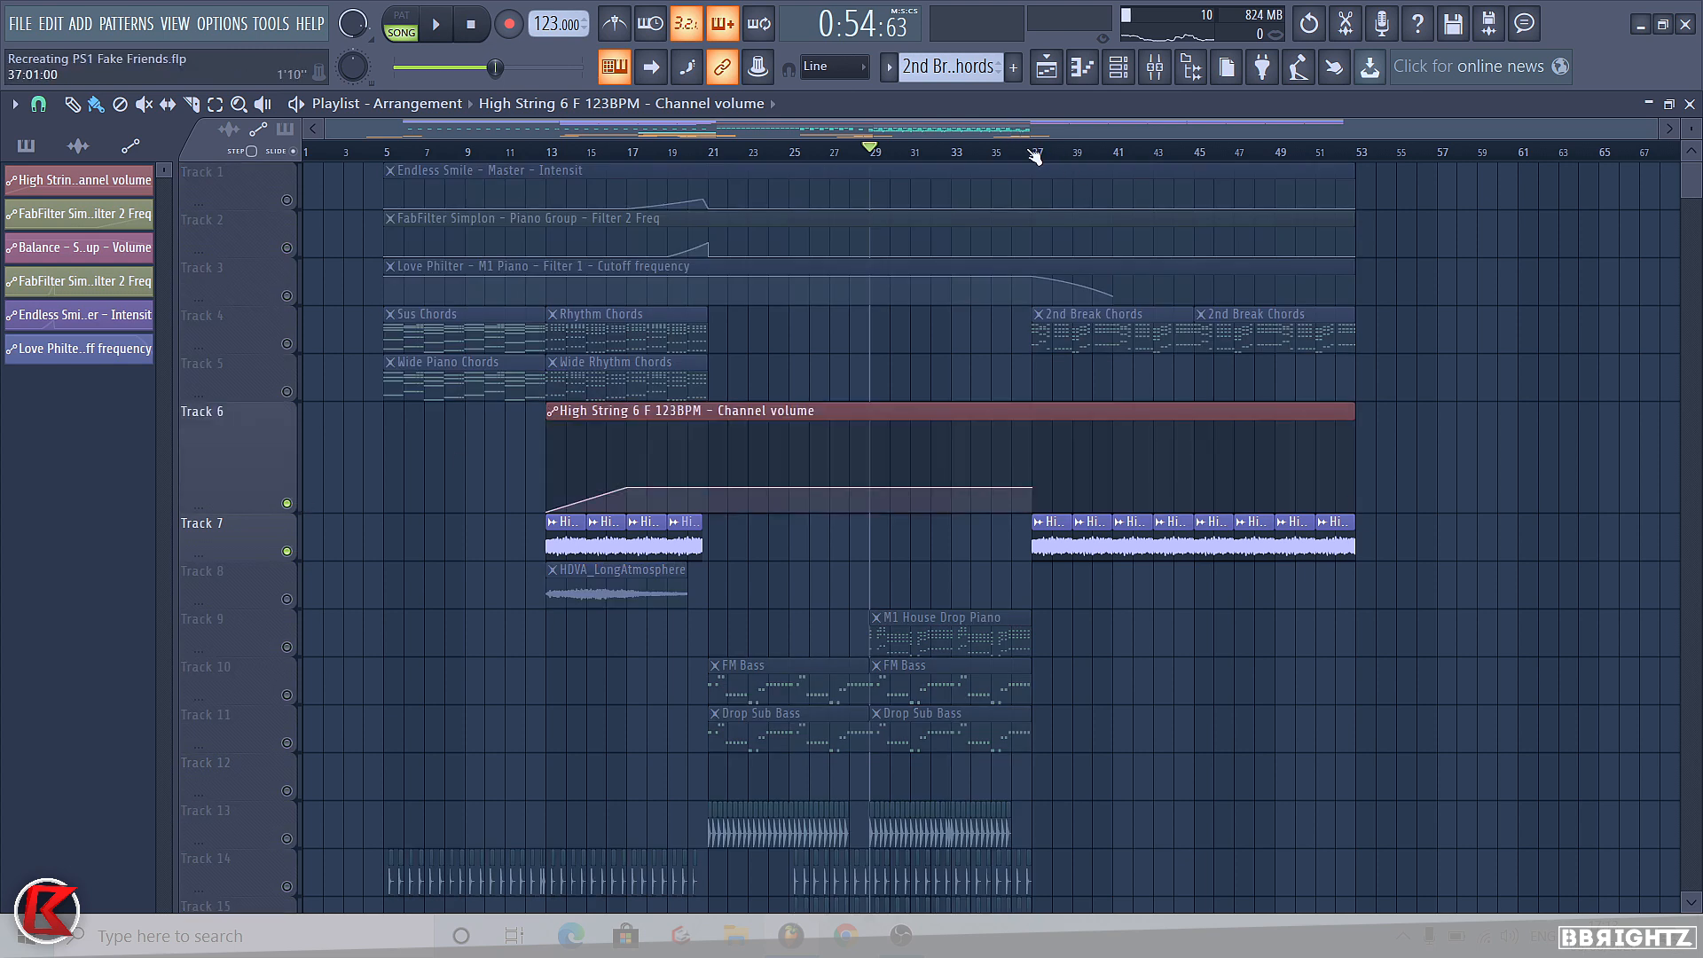
pyautogui.click(1035, 157)
pyautogui.press('space')
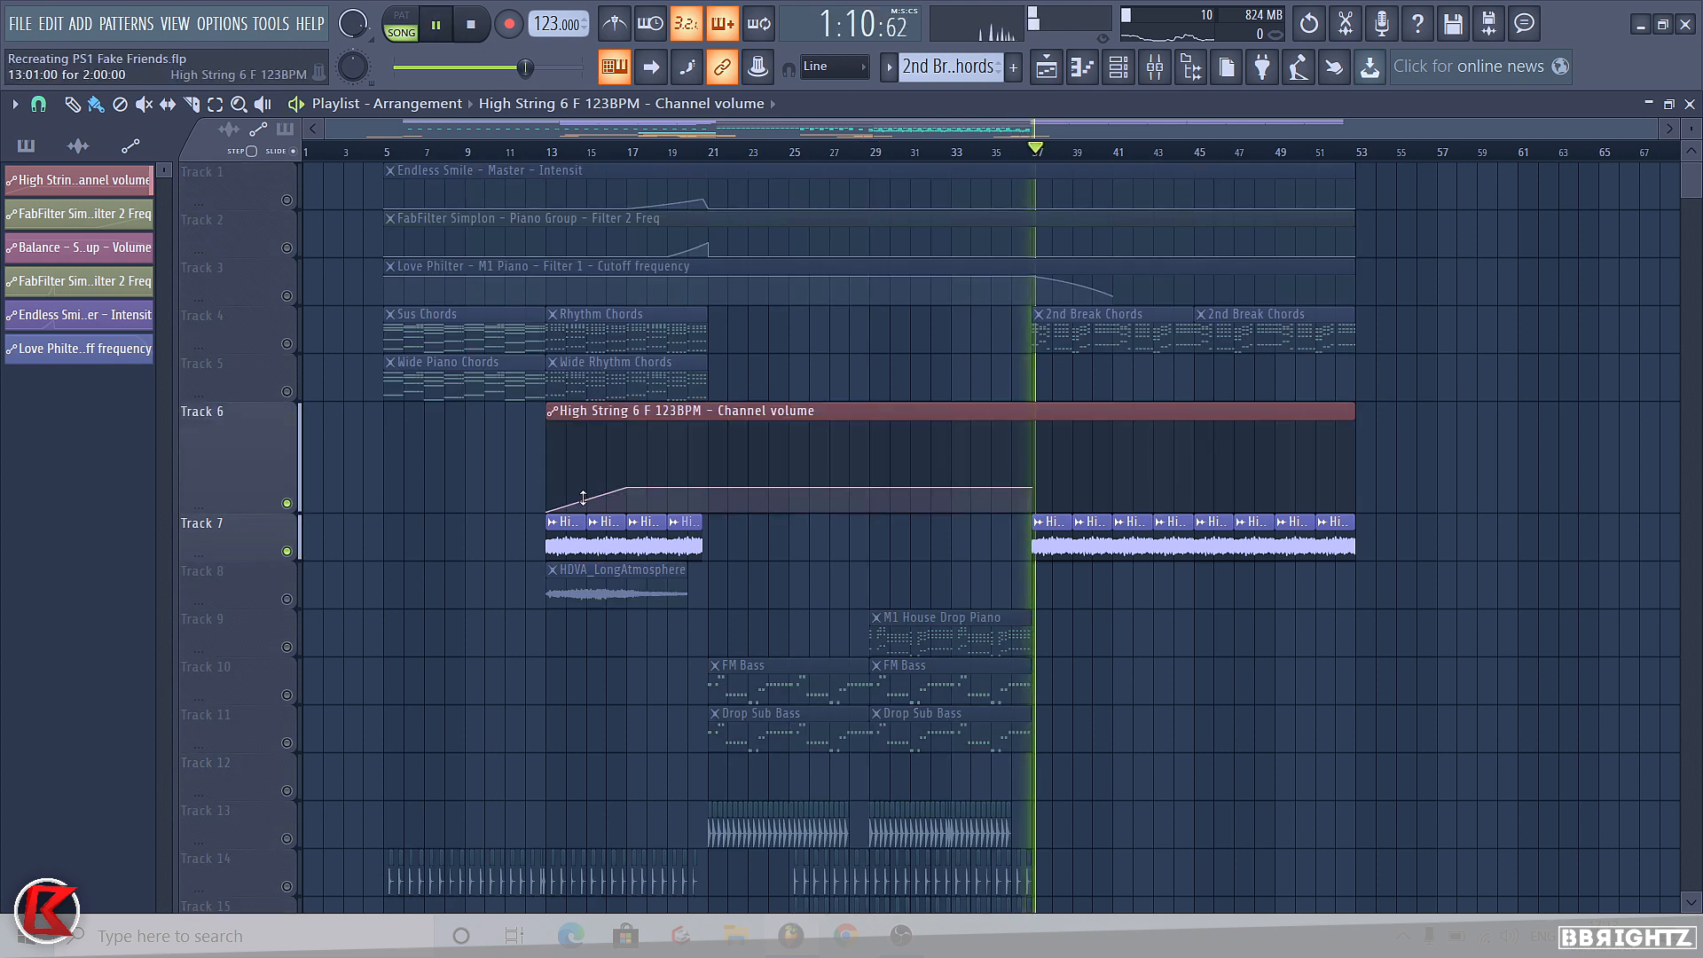
pyautogui.press('space')
# Add a second, higher High String volume point at bar 37 and restore track 6 to its default height.
pyautogui.rightClick(1035, 477)
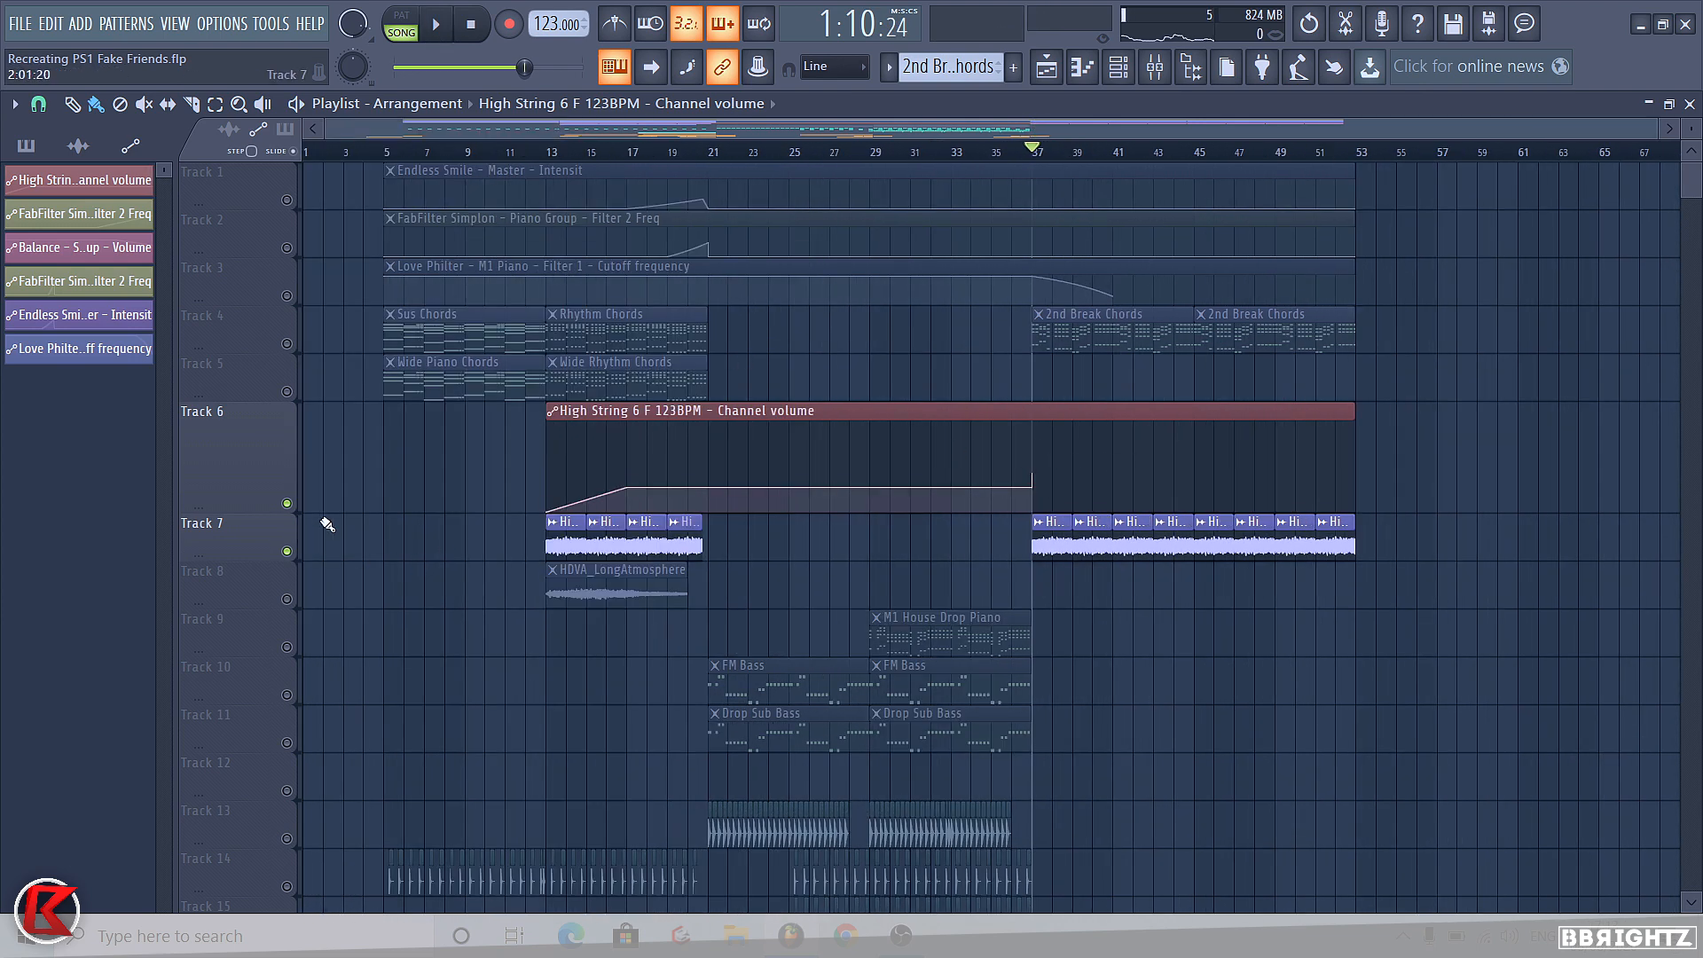
pyautogui.rightClick(257, 401)
pyautogui.moveTo(321, 560)
pyautogui.click(477, 610)
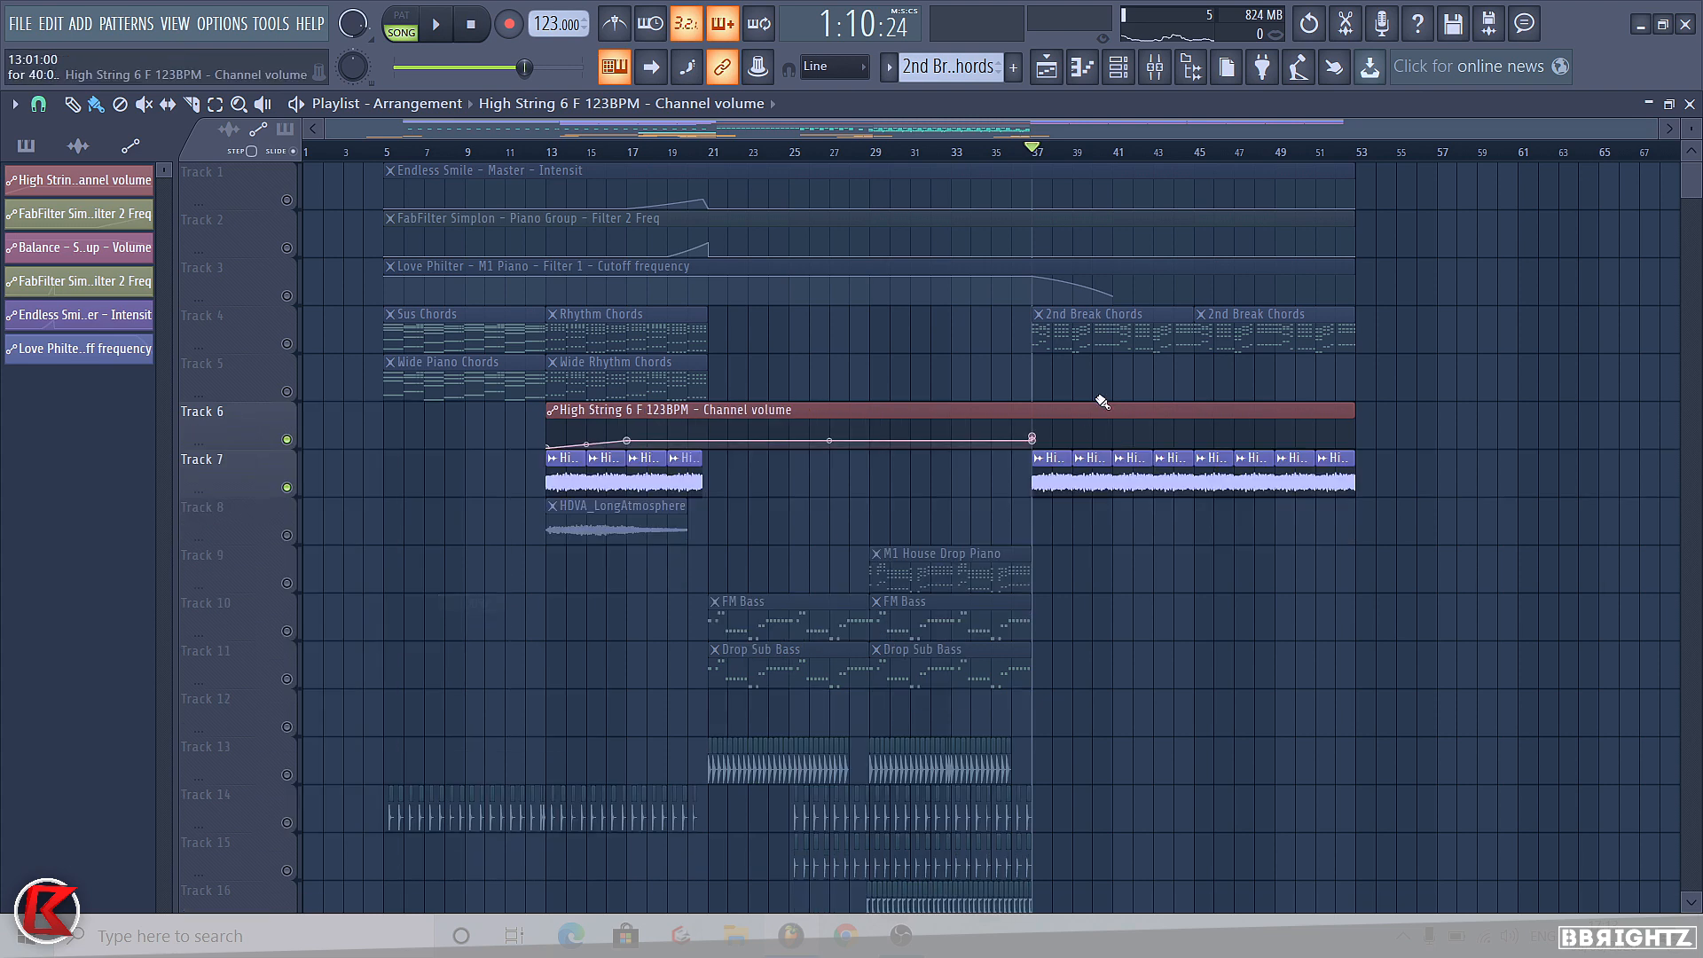
# With all tracks unmuted, lay out 2nd Break Chords clips at bars 37, 41 and 49, trimming the first to four bars.
pyautogui.moveTo(1122, 373); pyautogui.dragTo(1117, 349)
pyautogui.moveTo(1269, 339); pyautogui.dragTo(1187, 341)
pyautogui.click(287, 344)
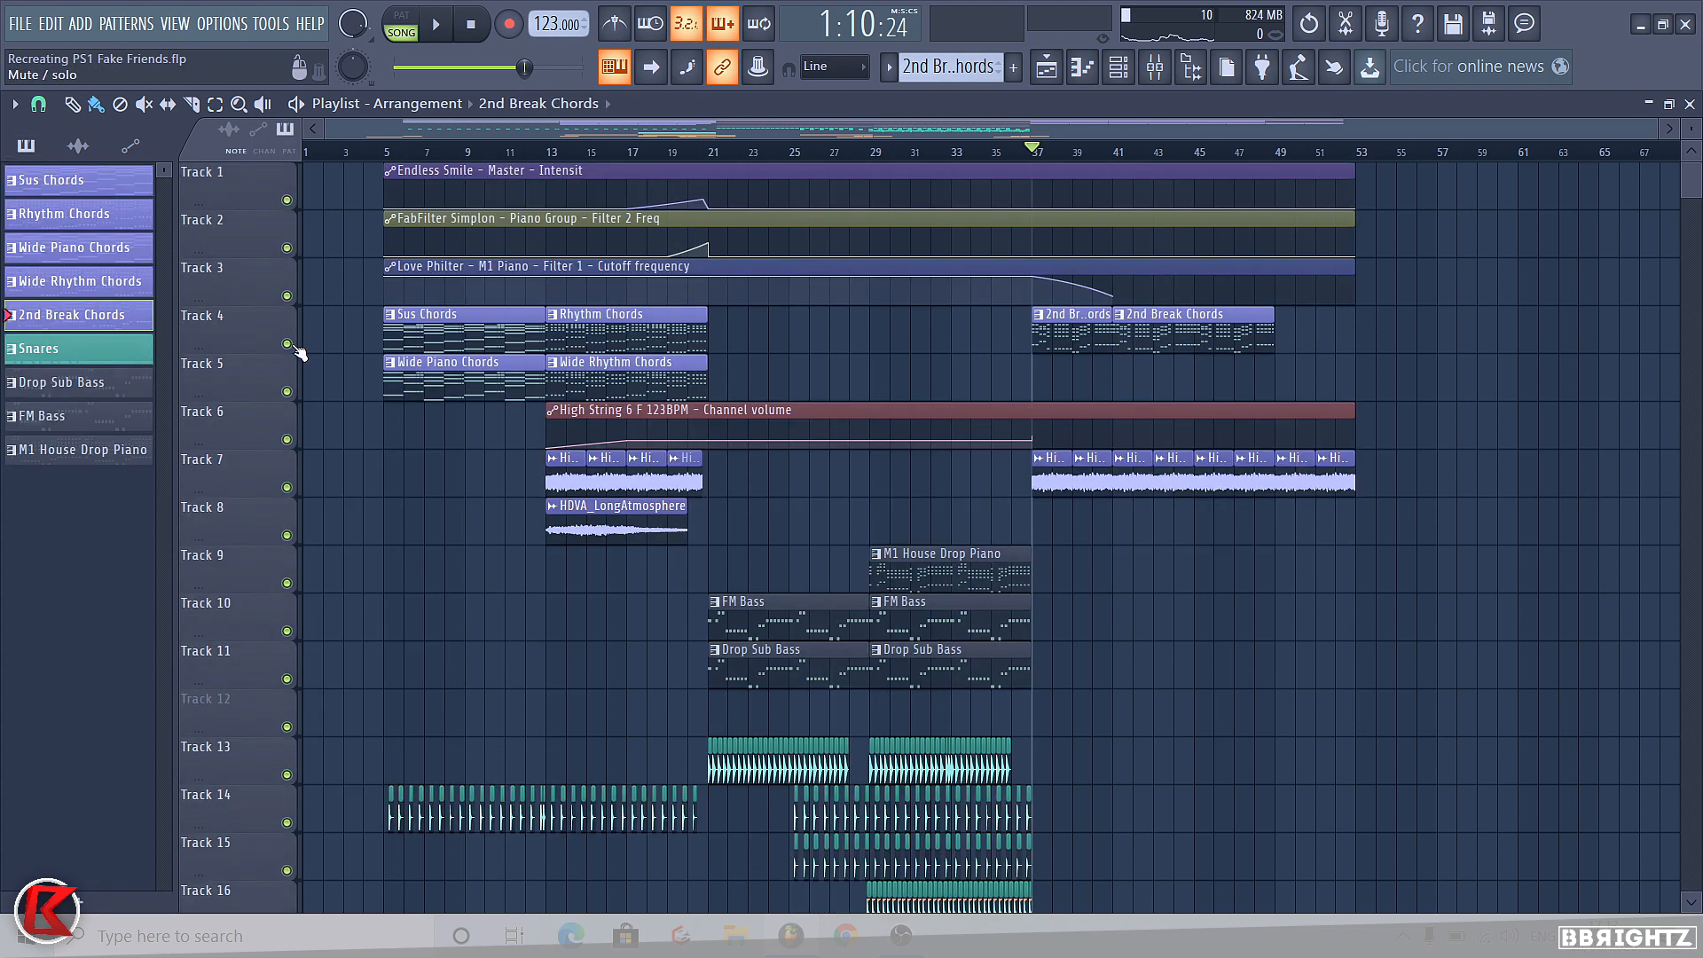
pyautogui.click(1288, 334)
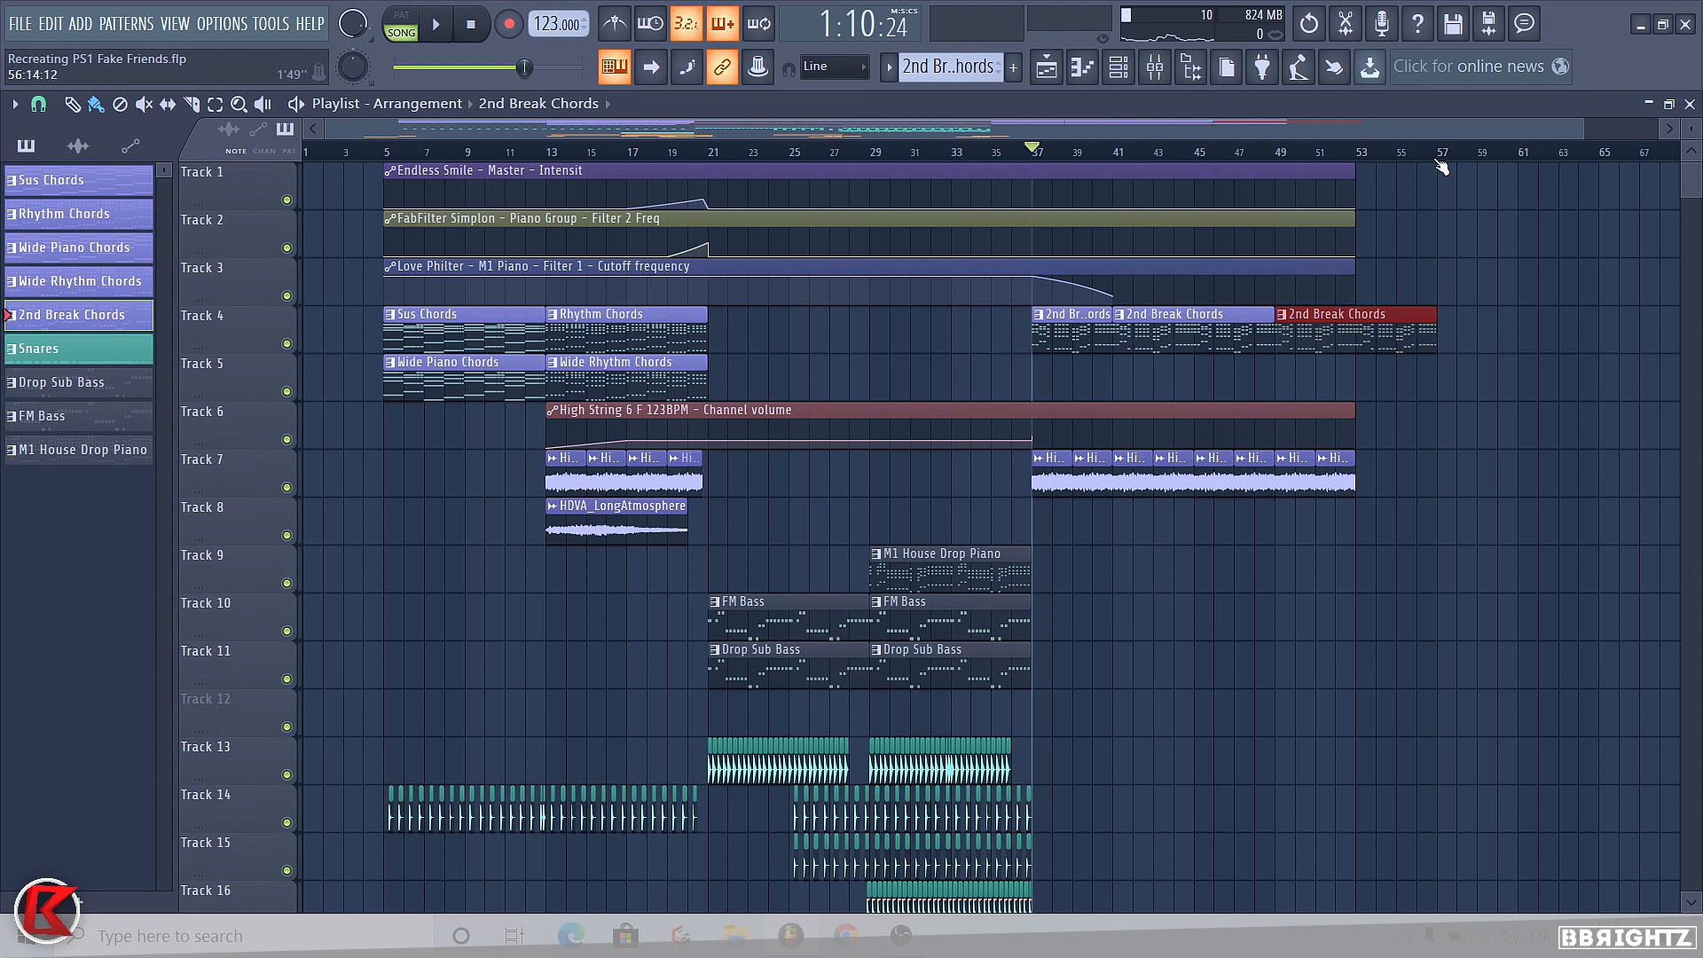
# Select bars 49 to 57 on the timeline and audition the Rhythm Chords pattern in pattern mode.
pyautogui.moveTo(1437, 158); pyautogui.dragTo(1275, 163)
pyautogui.keyDown('ctrl'); pyautogui.click(873, 343); pyautogui.keyUp('ctrl')
pyautogui.click(626, 329)
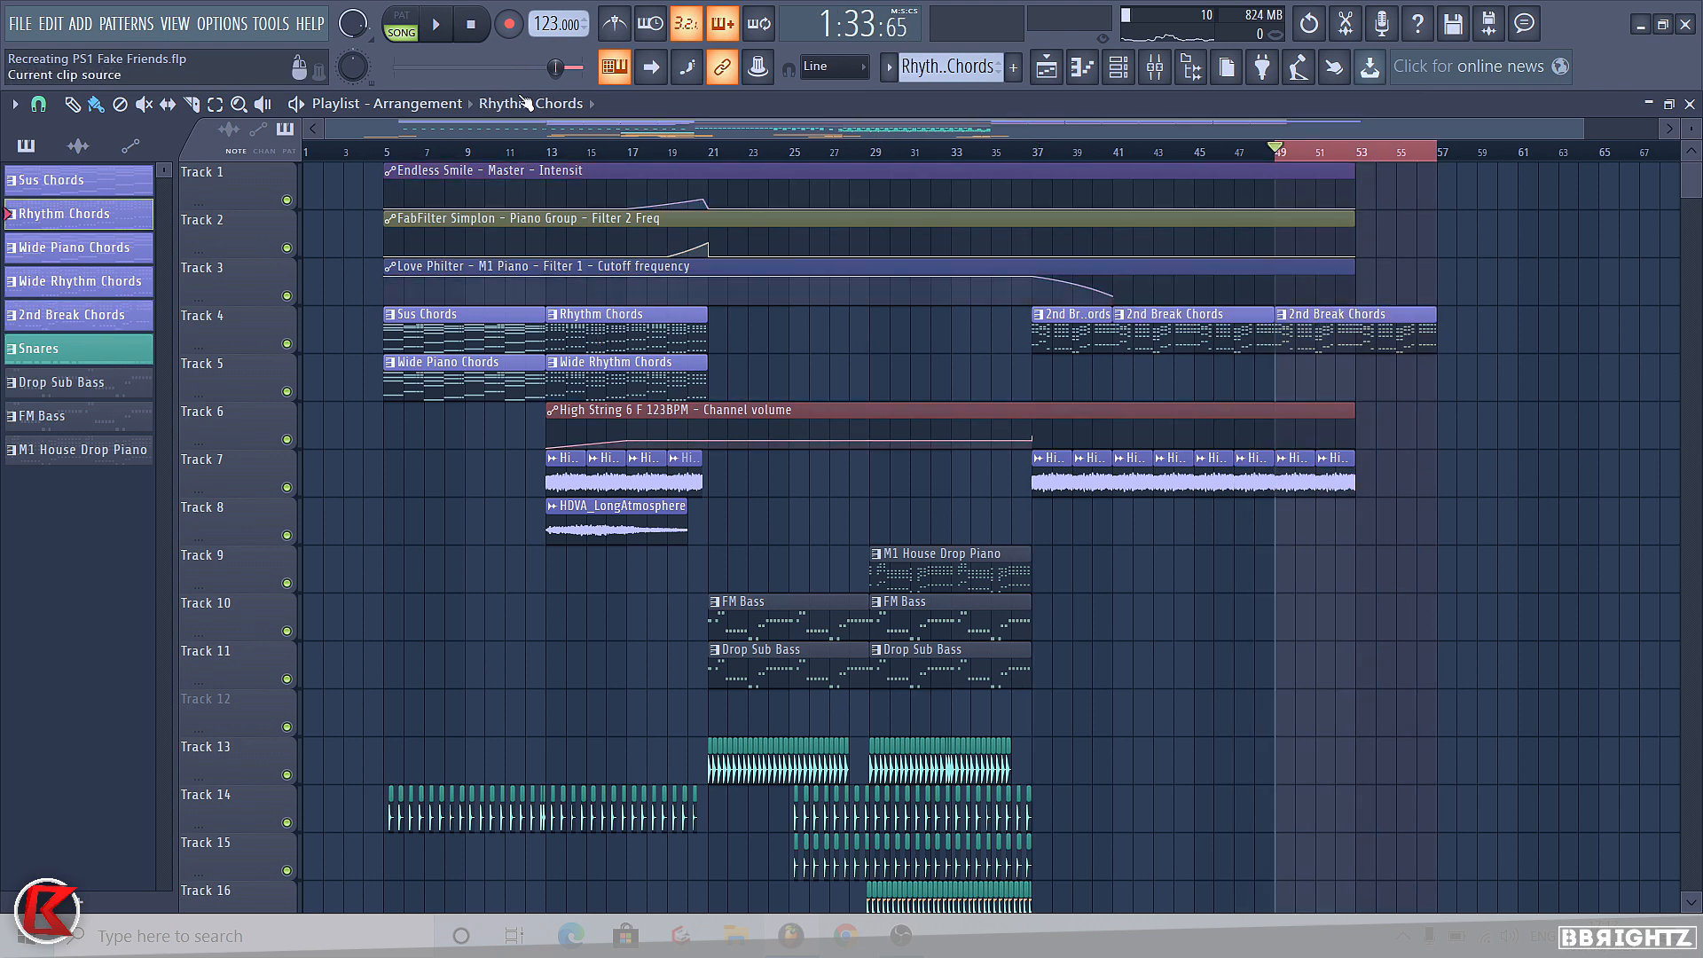
pyautogui.press('l')
pyautogui.press('space')
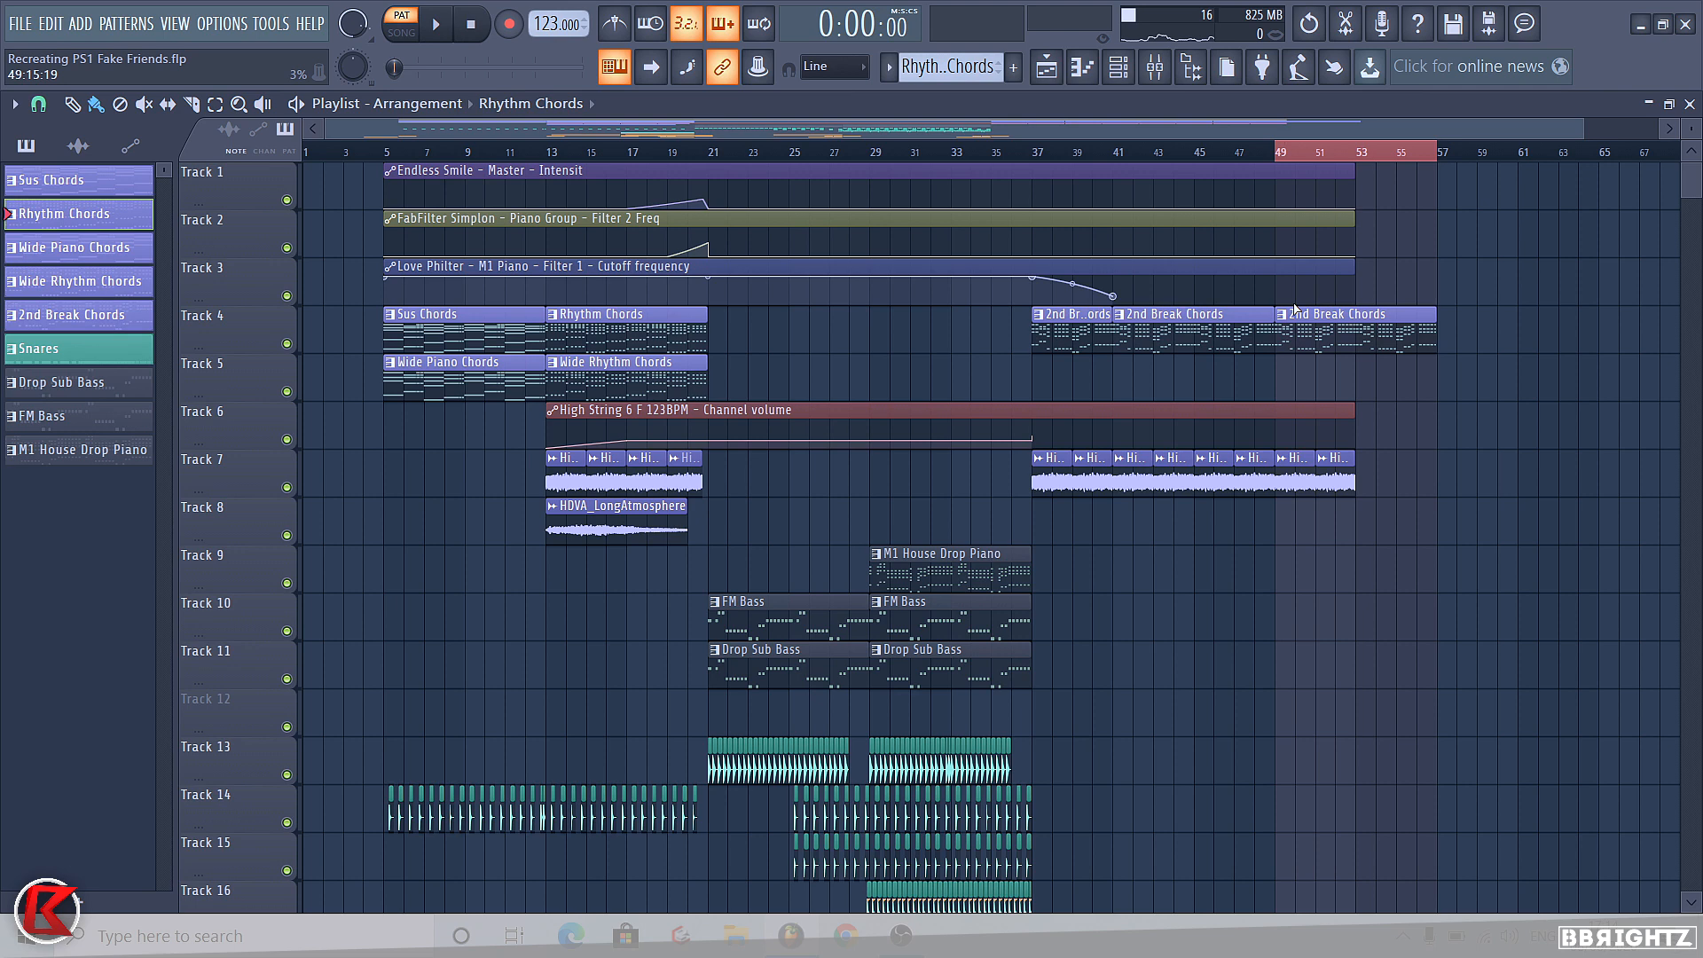
# Play from bar 37, enlarge track 6, and add a High String volume point at bar 43 with the 43% value from bar 37.
pyautogui.scroll(-1, 1189, 442)
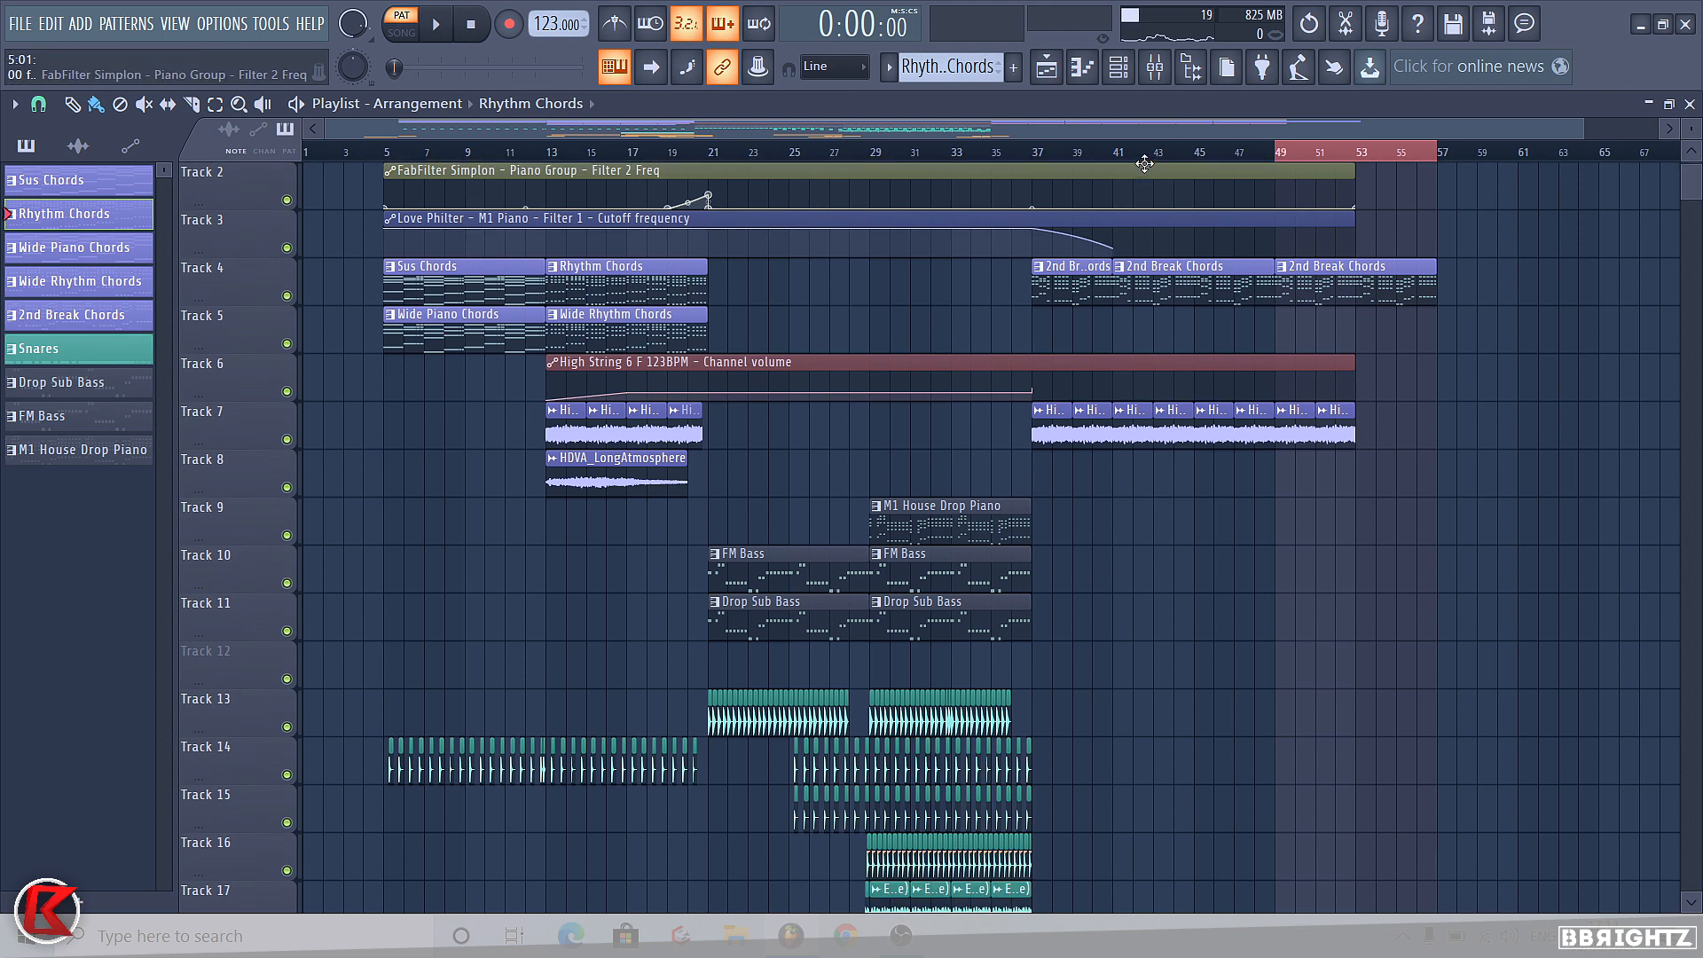
pyautogui.click(1031, 158)
pyautogui.press('space')
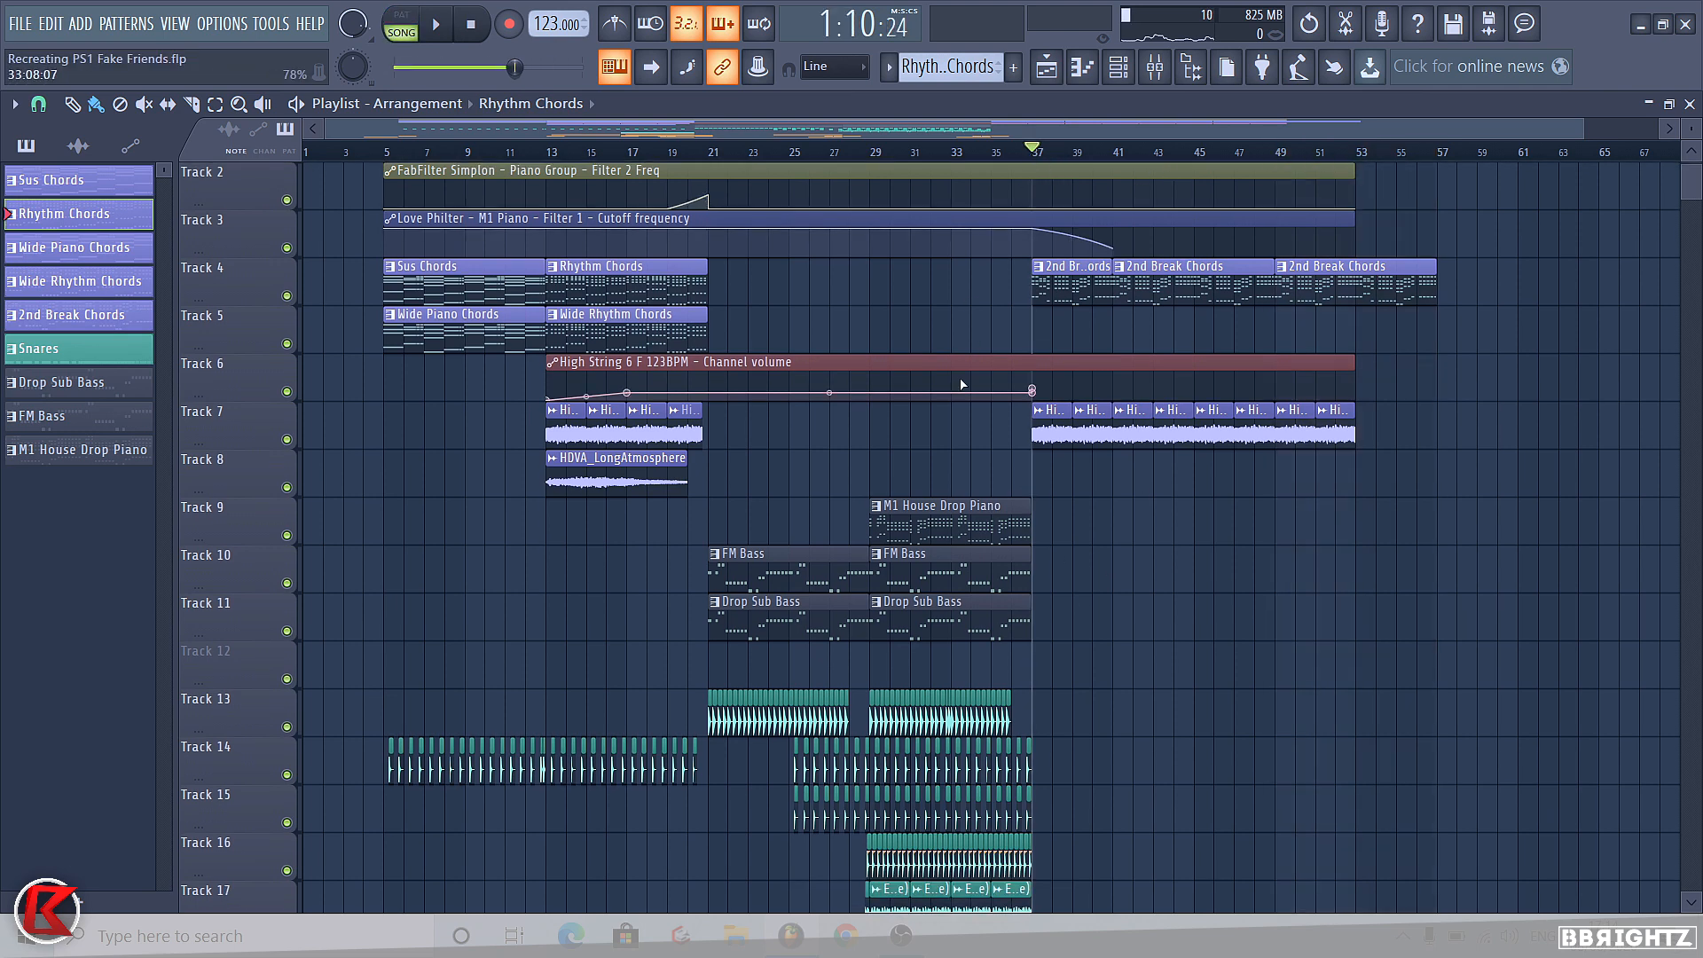
pyautogui.moveTo(306, 401); pyautogui.dragTo(309, 654)
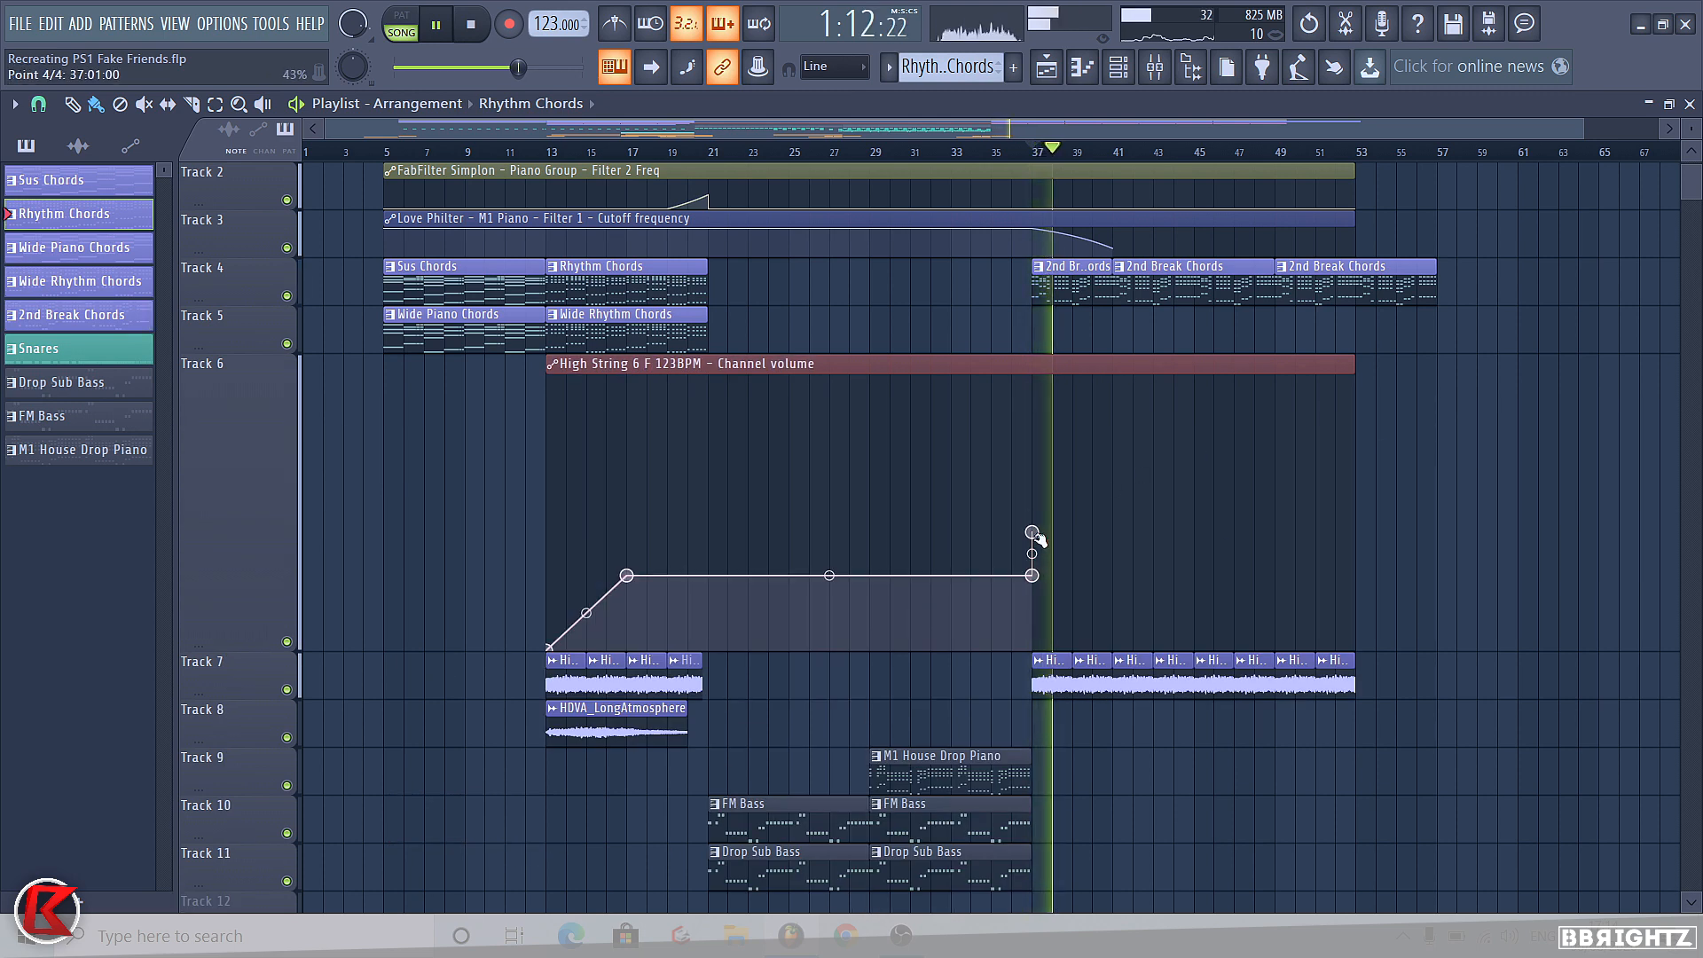
pyautogui.rightClick(1034, 533)
pyautogui.press('c')
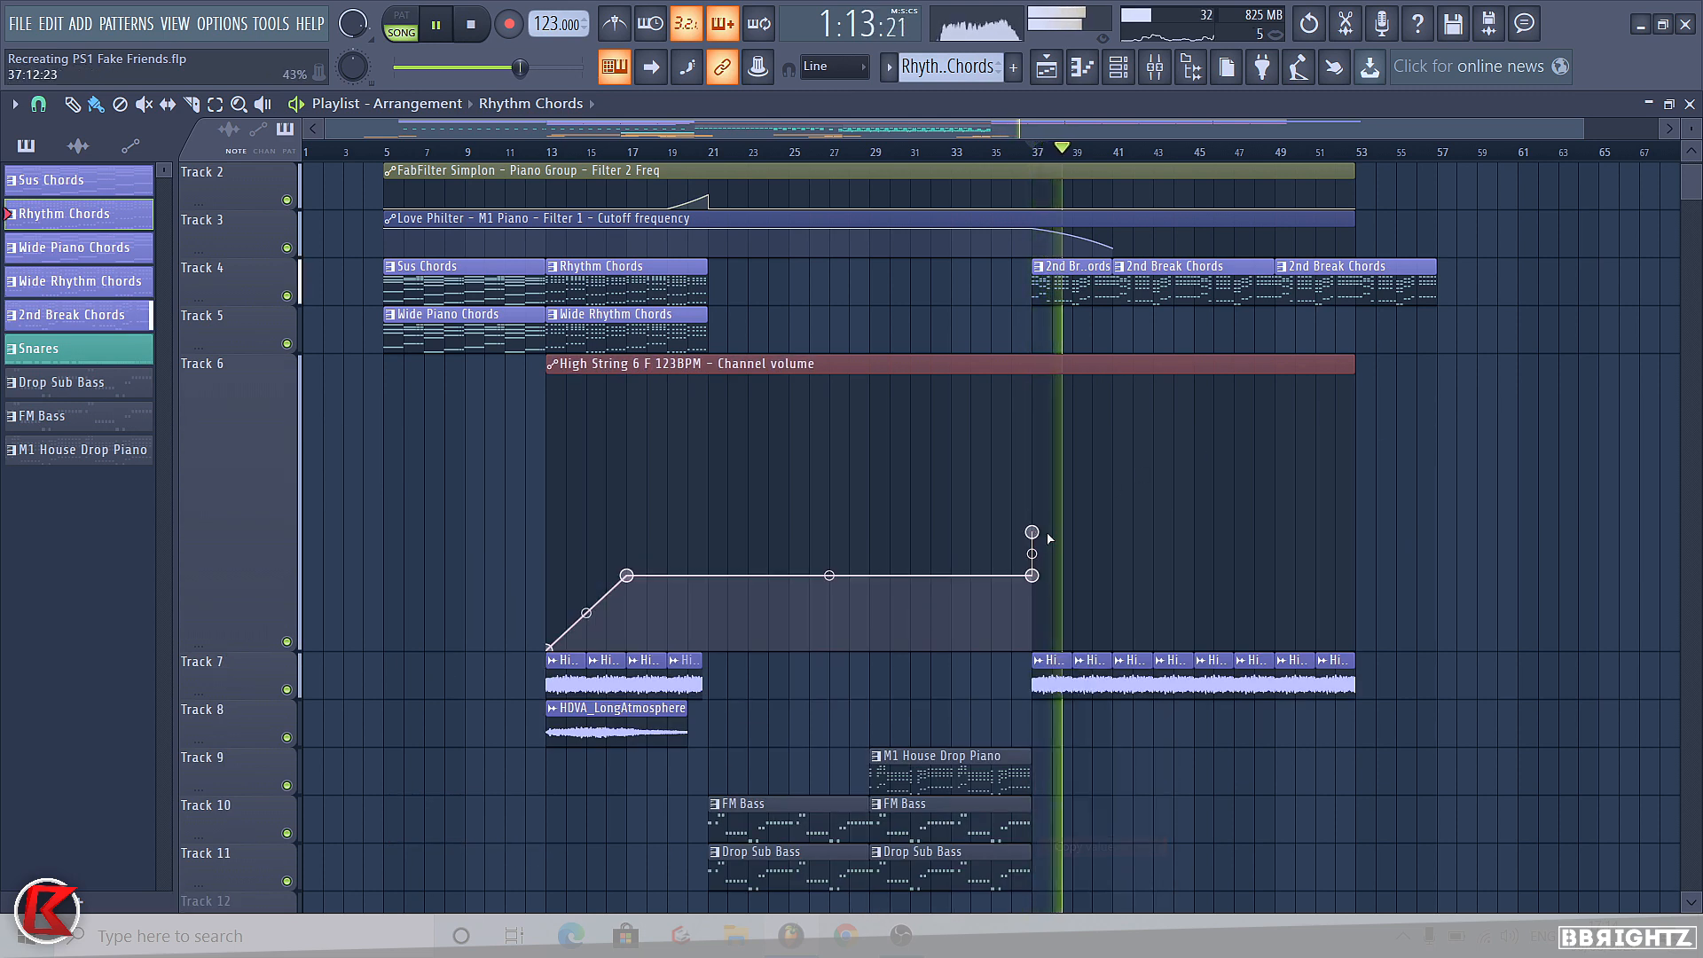
pyautogui.click(1153, 534)
pyautogui.rightClick(1155, 535)
pyautogui.press('p')
# Add a High String volume point at bar 49 with the lower bar 37 value of 27%, and curve the fade leading to it.
pyautogui.rightClick(1034, 578)
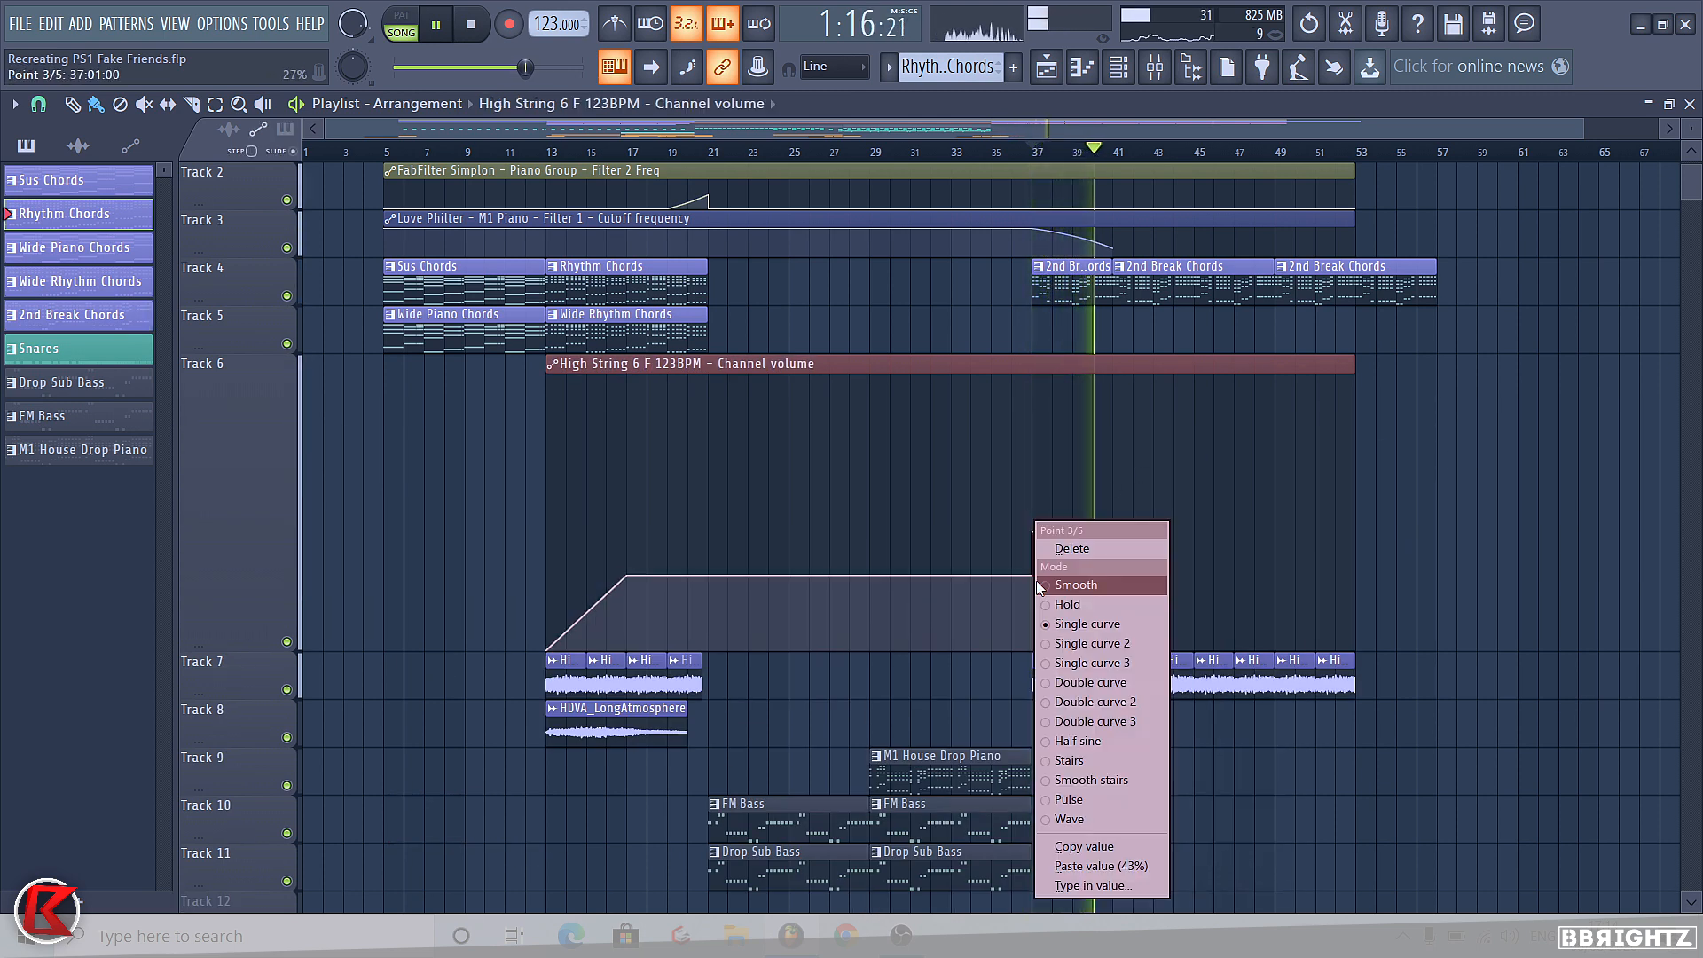
pyautogui.press('c')
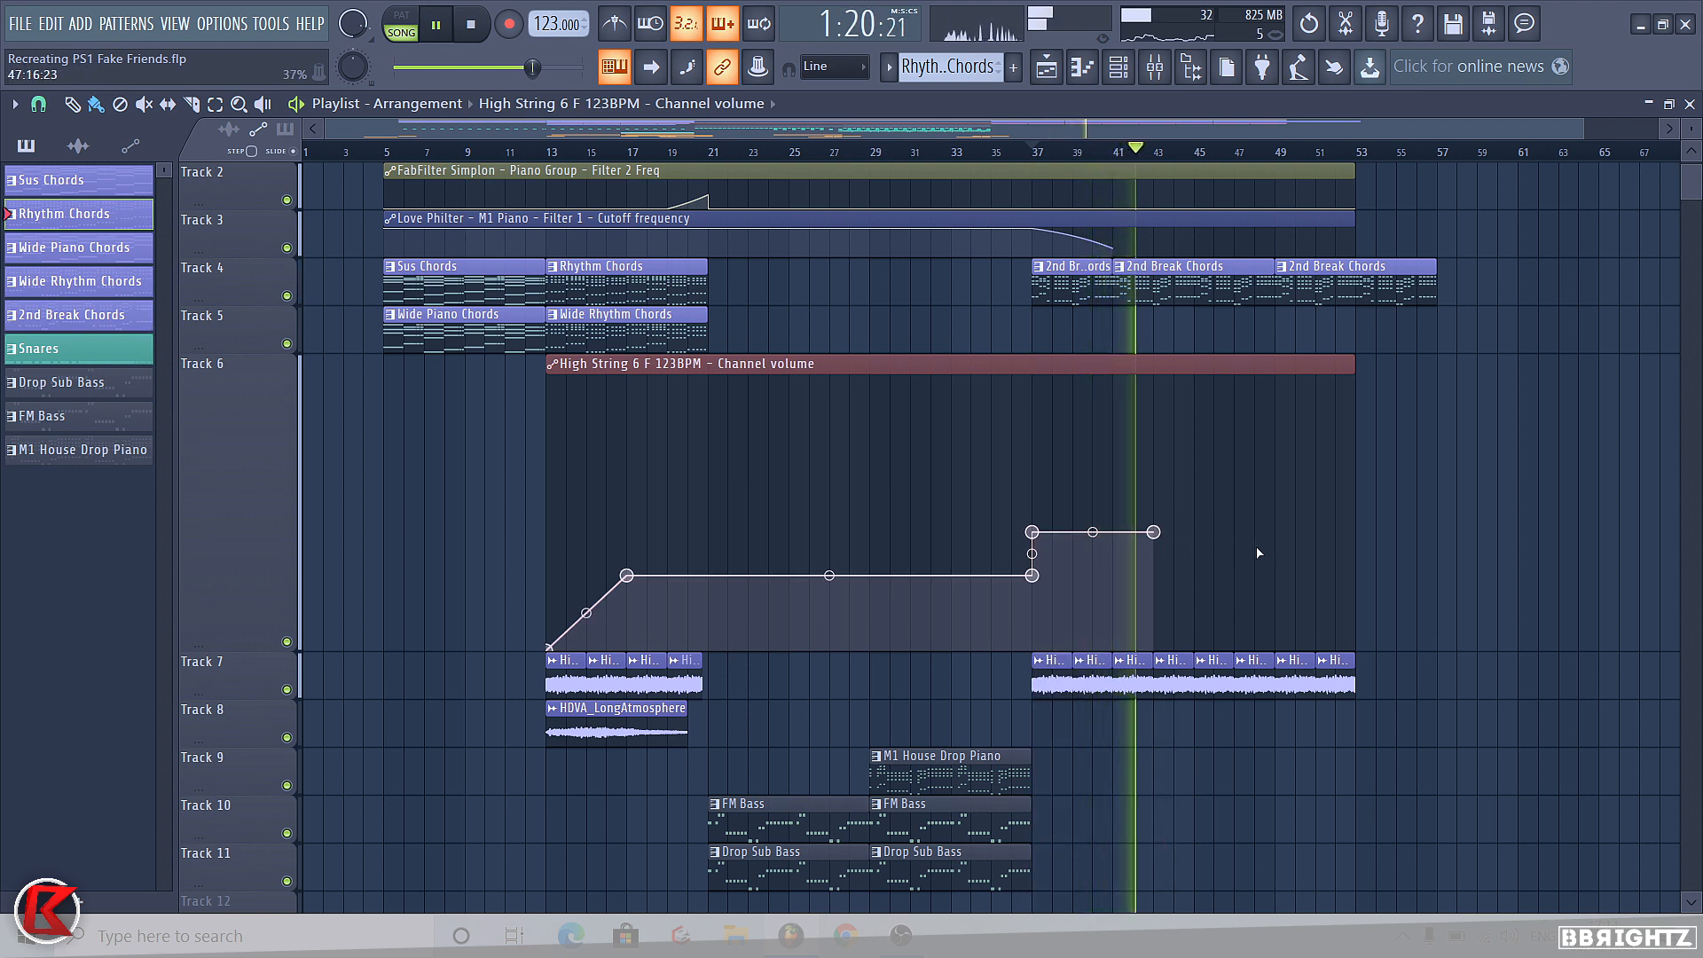
pyautogui.click(1277, 557)
pyautogui.rightClick(1277, 557)
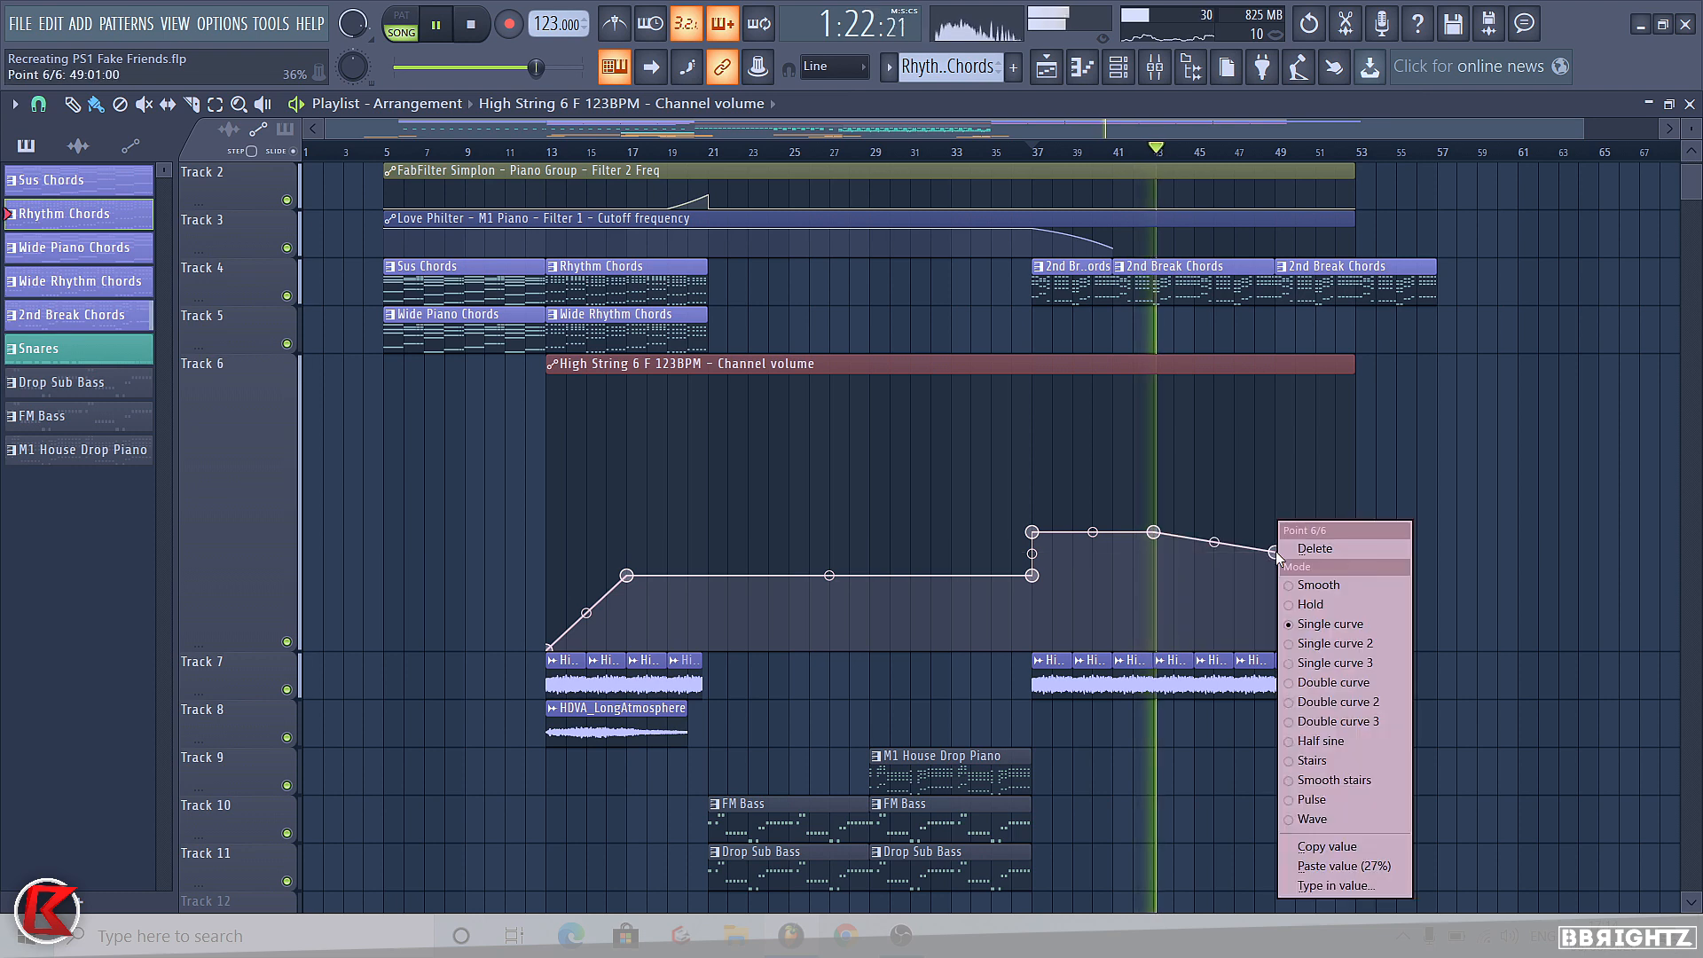
pyautogui.press('p')
pyautogui.moveTo(1212, 557); pyautogui.dragTo(1213, 505)
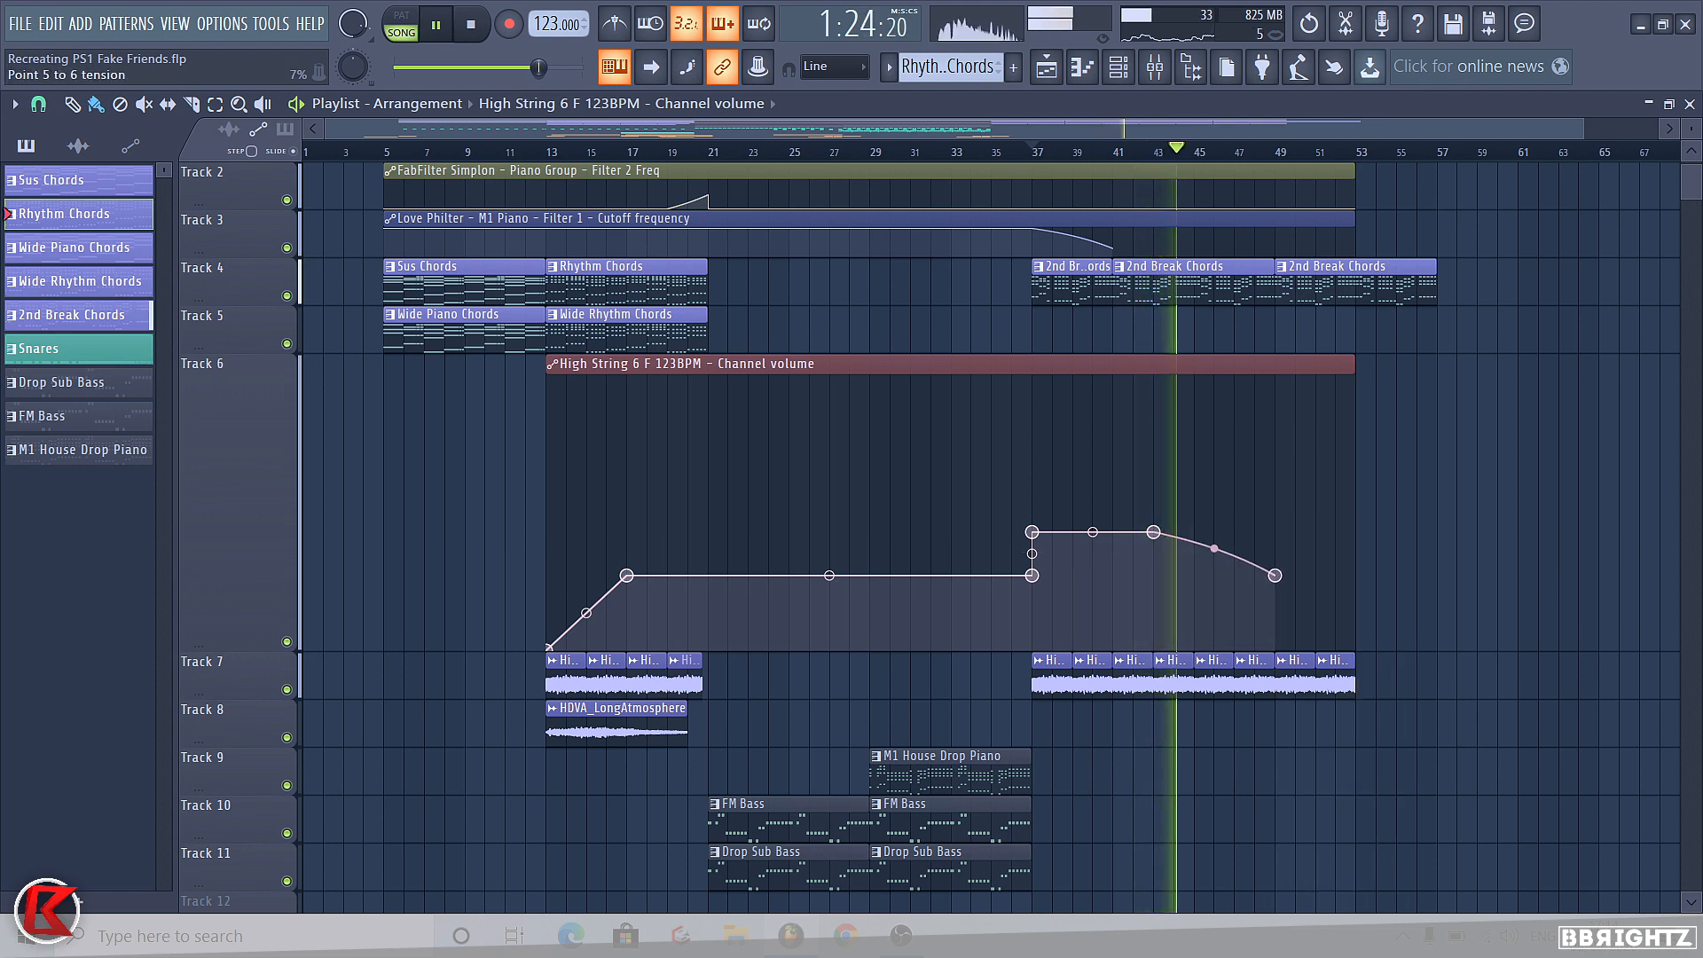
# Restore track 6 to its default height, stop playback, and select bars 41 to 49 on the timeline.
pyautogui.rightClick(247, 356)
pyautogui.moveTo(307, 518)
pyautogui.click(430, 554)
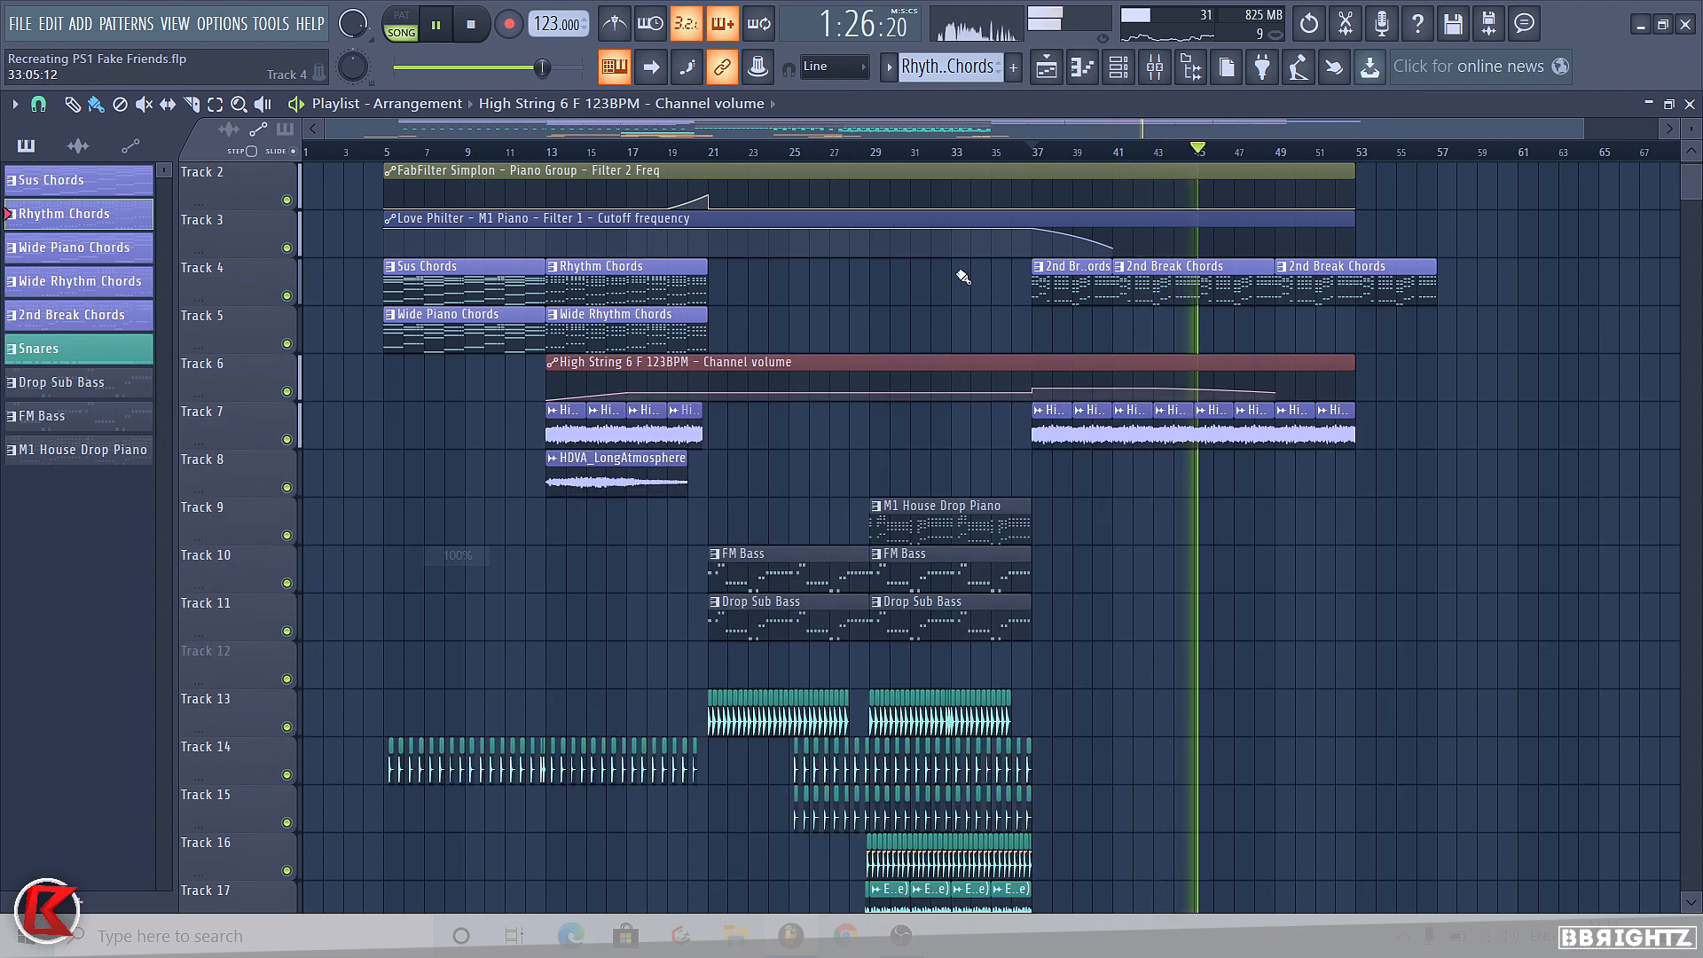
pyautogui.press('space')
pyautogui.moveTo(1121, 155); pyautogui.dragTo(1283, 157)
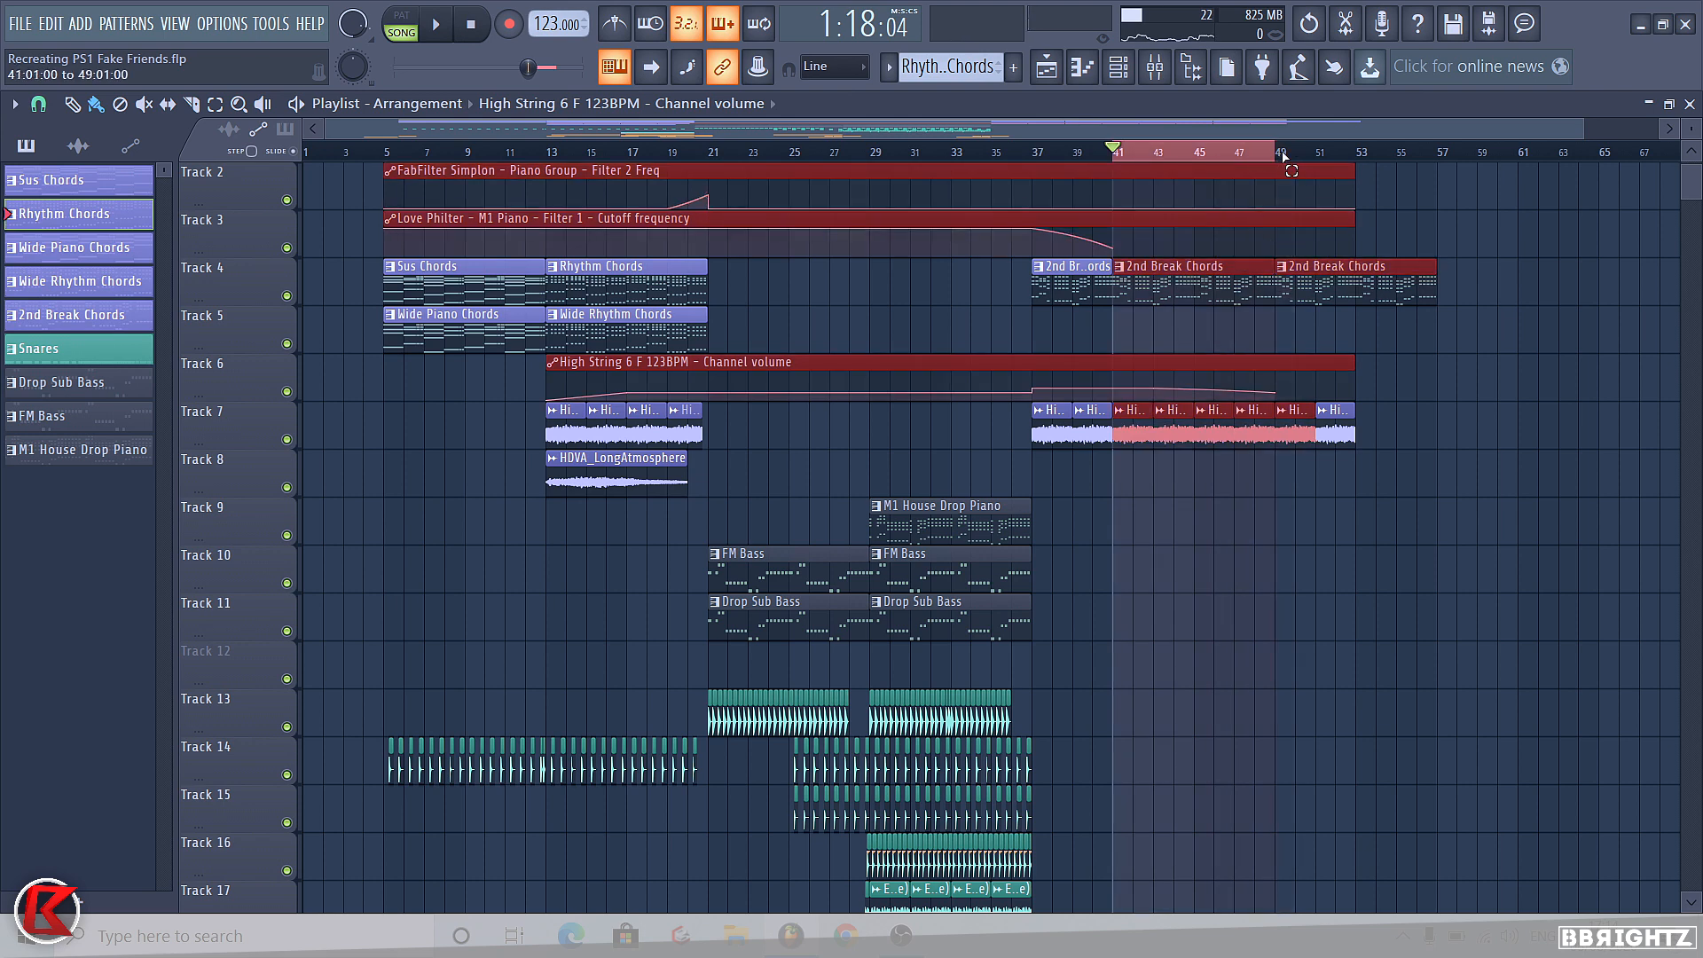
pyautogui.keyDown('ctrl'); pyautogui.click(1218, 593); pyautogui.keyUp('ctrl')
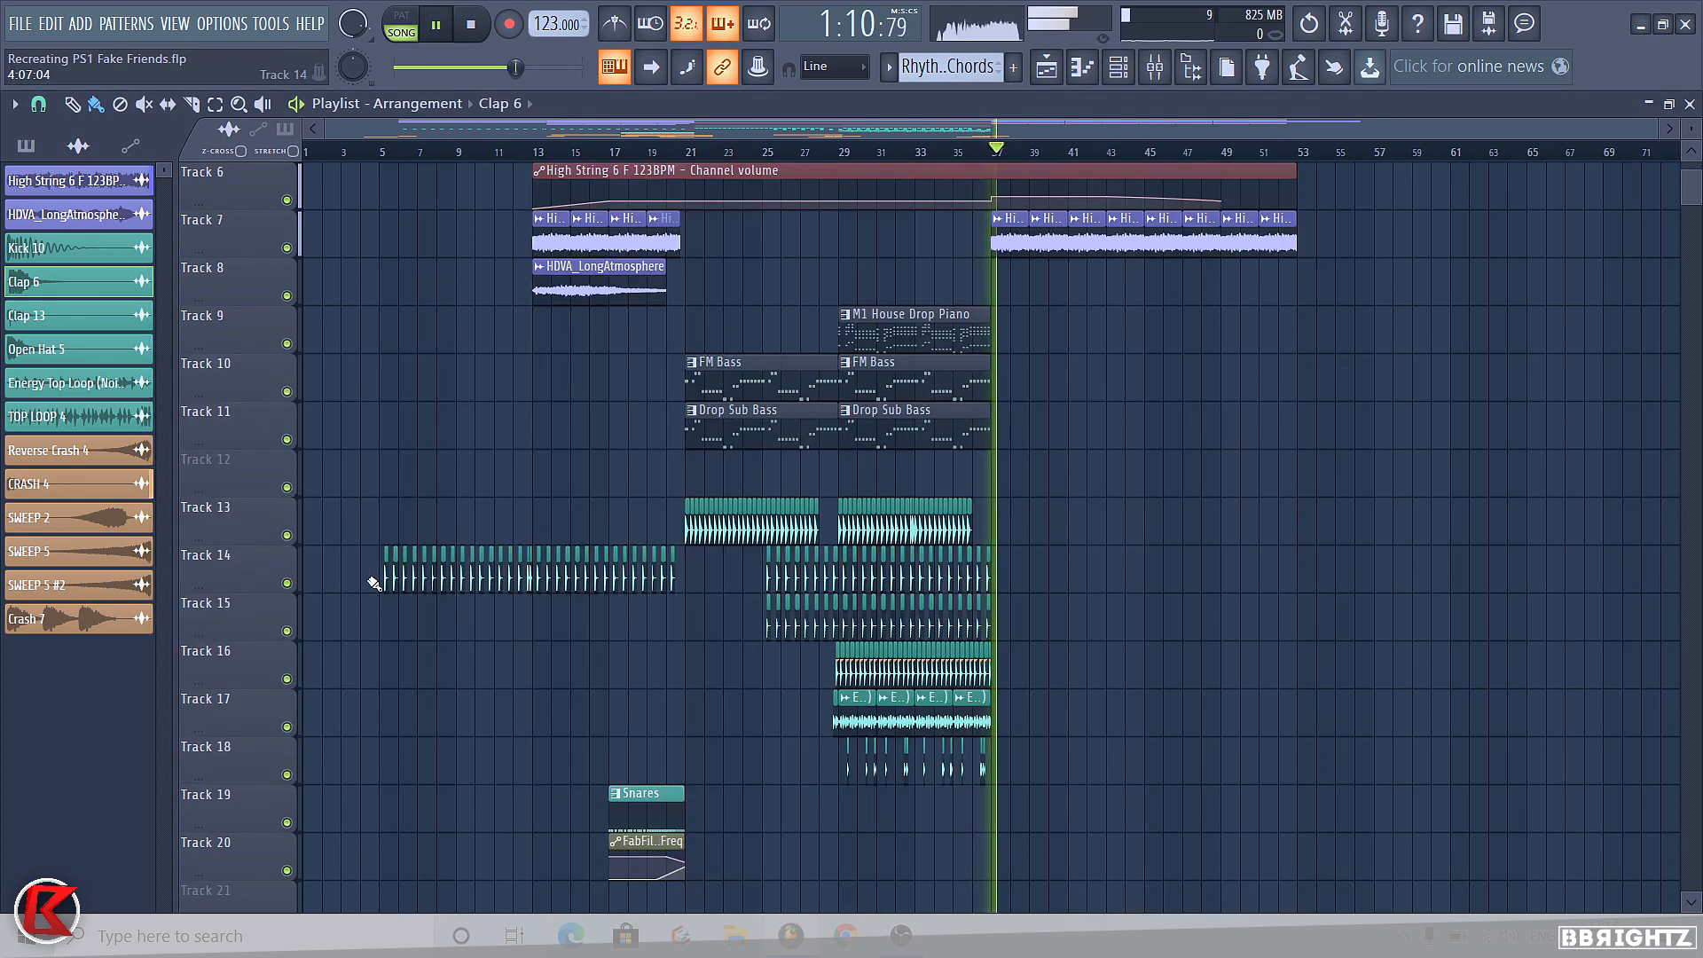
# Copy a group of eight Clap 6 hits on track 14 to bars 45 through 49.
pyautogui.moveTo(363, 575); pyautogui.dragTo(1148, 555)
pyautogui.scroll(4, 1291, 456)
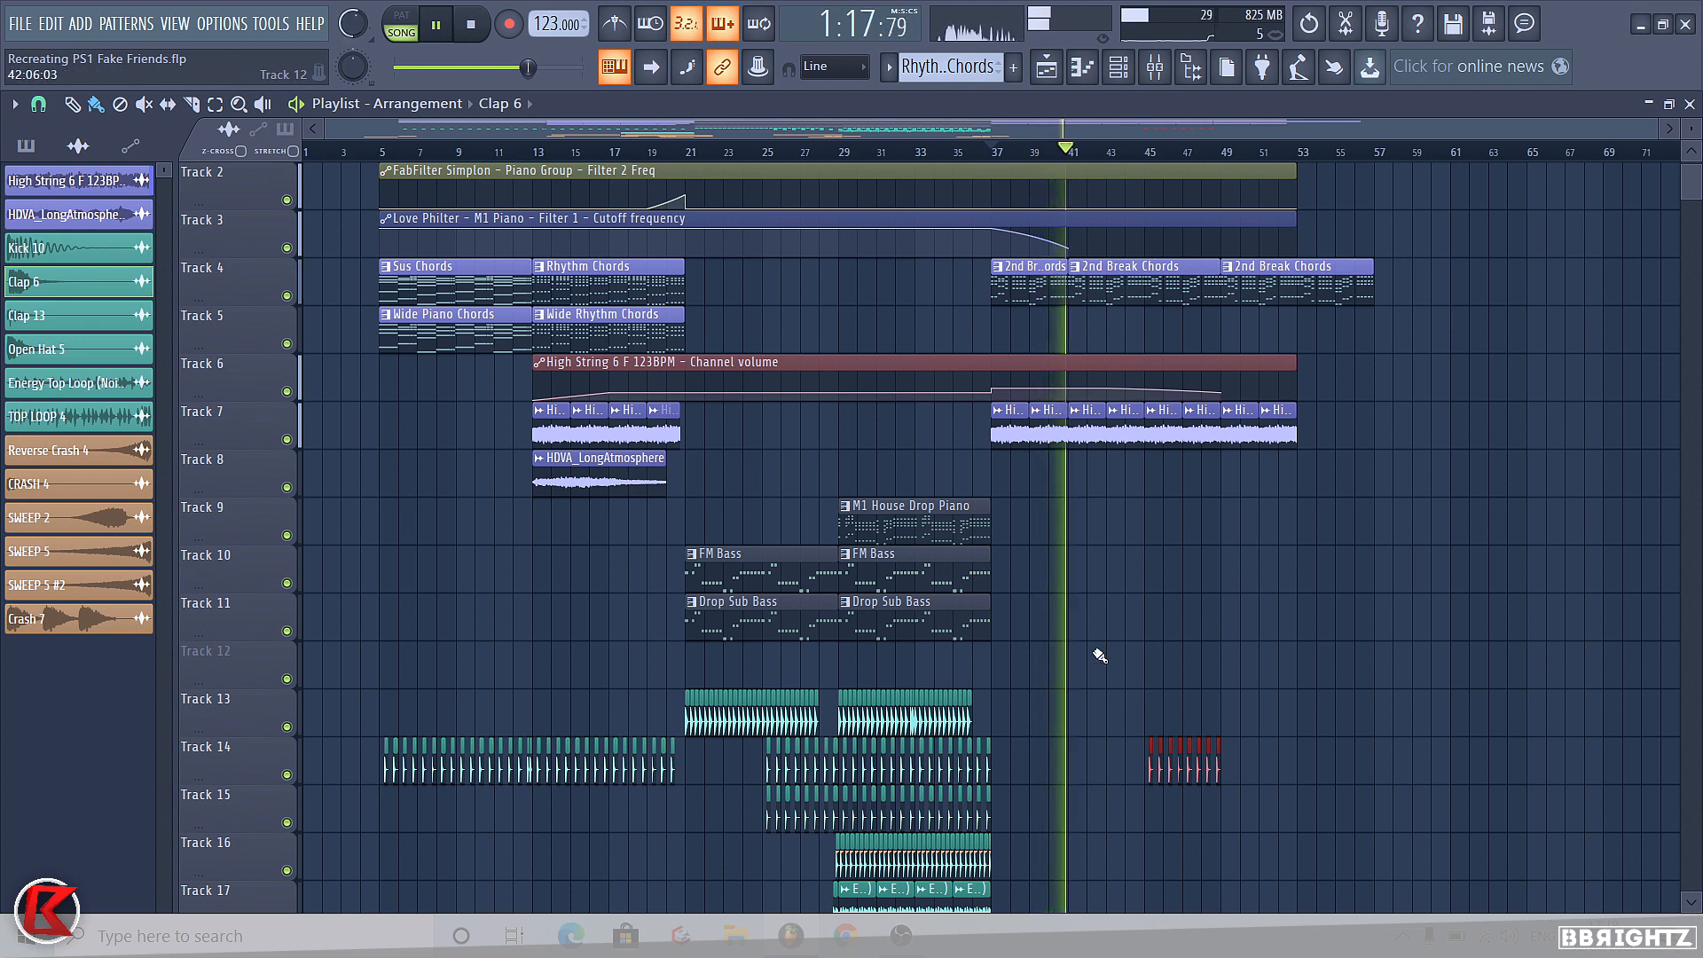
pyautogui.scroll(3, 1242, 780)
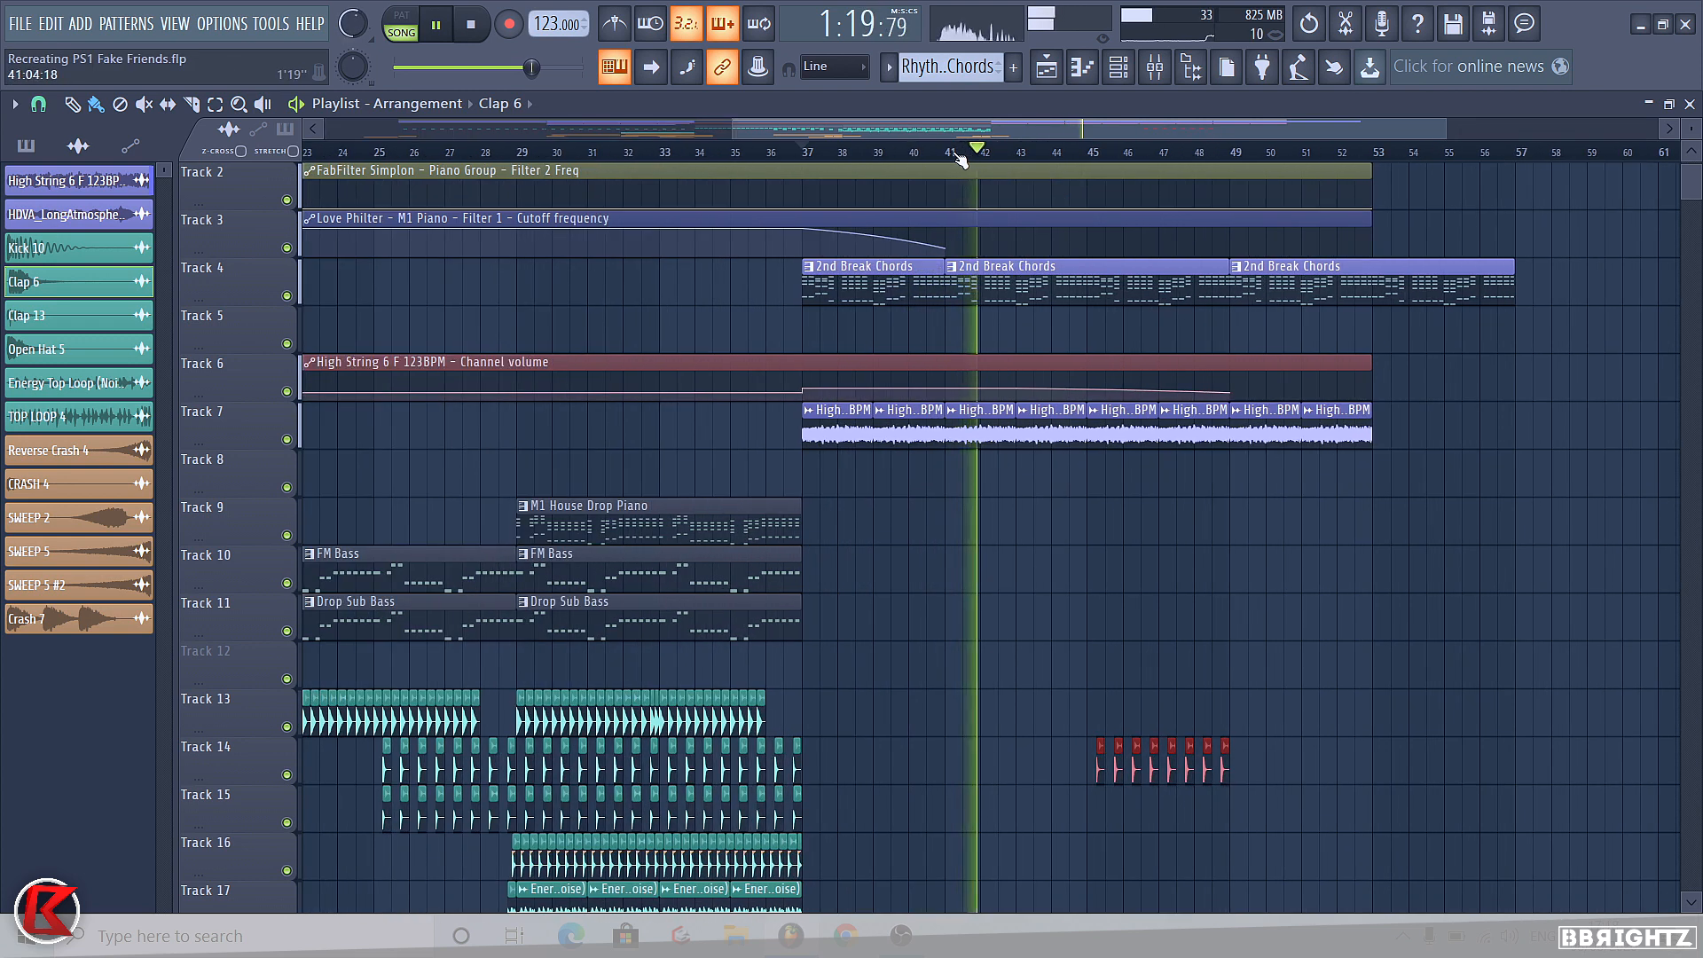
# Extend the Clap 6 hits on track 14 by copying them to bars 49 through 57.
pyautogui.keyDown('ctrl'); pyautogui.click(1181, 639); pyautogui.keyUp('ctrl')
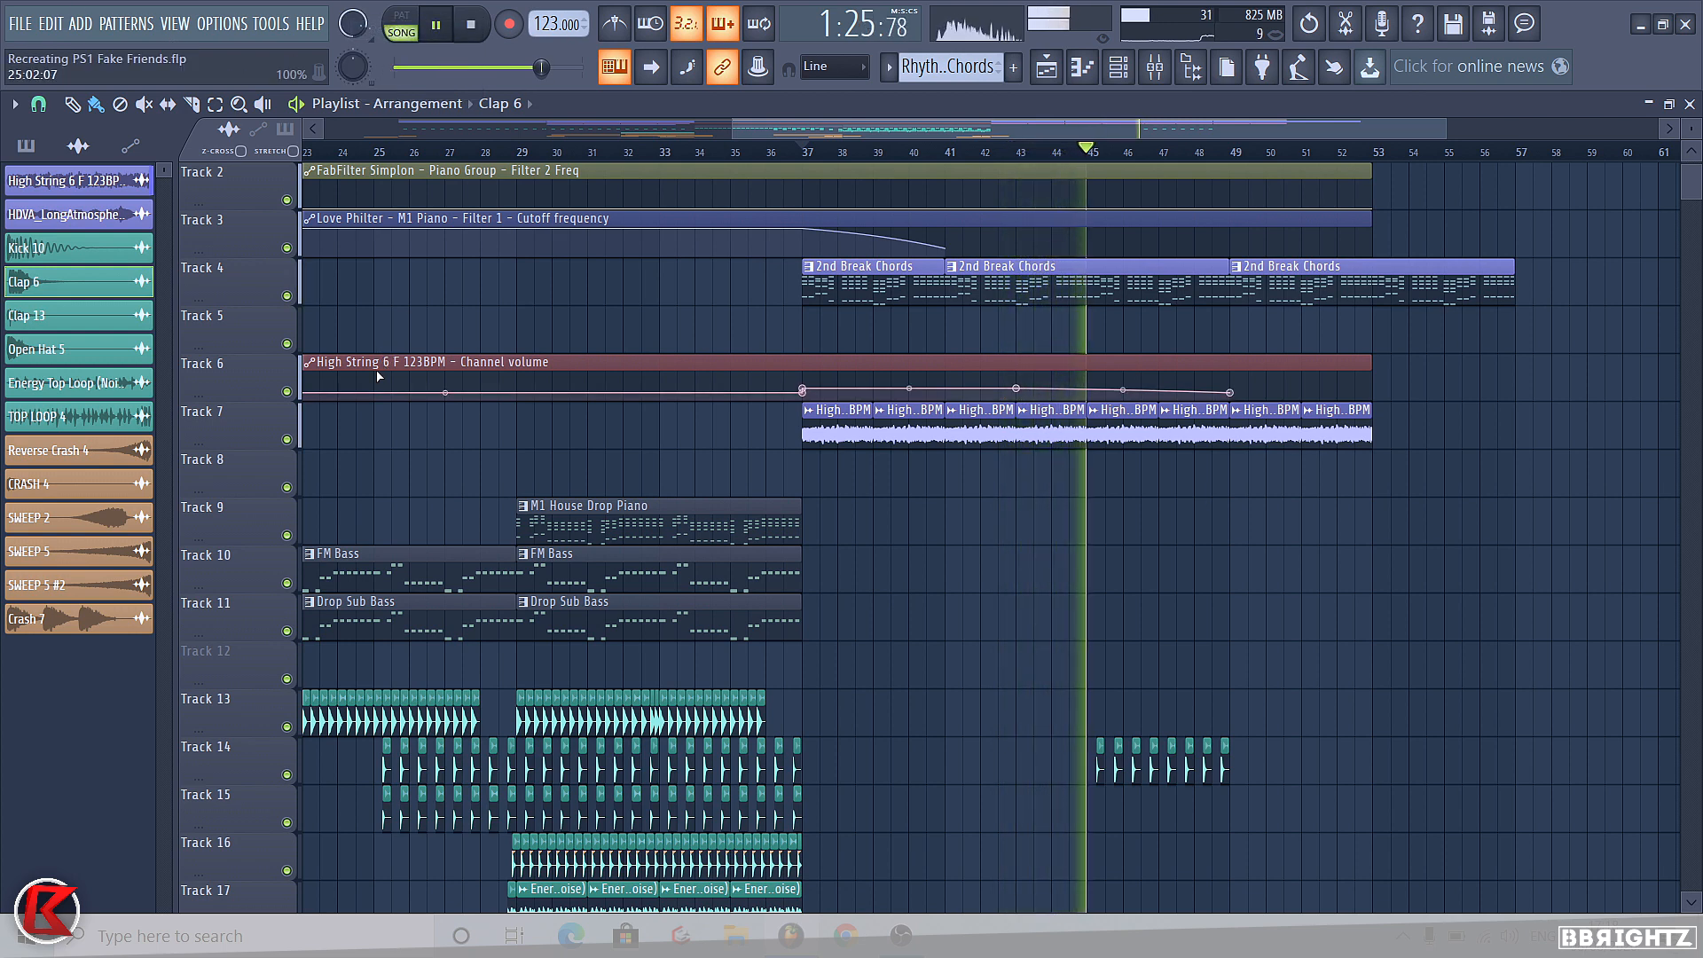
pyautogui.scroll(-2, 1064, 679)
pyautogui.keyDown('ctrl'); pyautogui.scroll(-2, 975, 638); pyautogui.keyUp('ctrl')
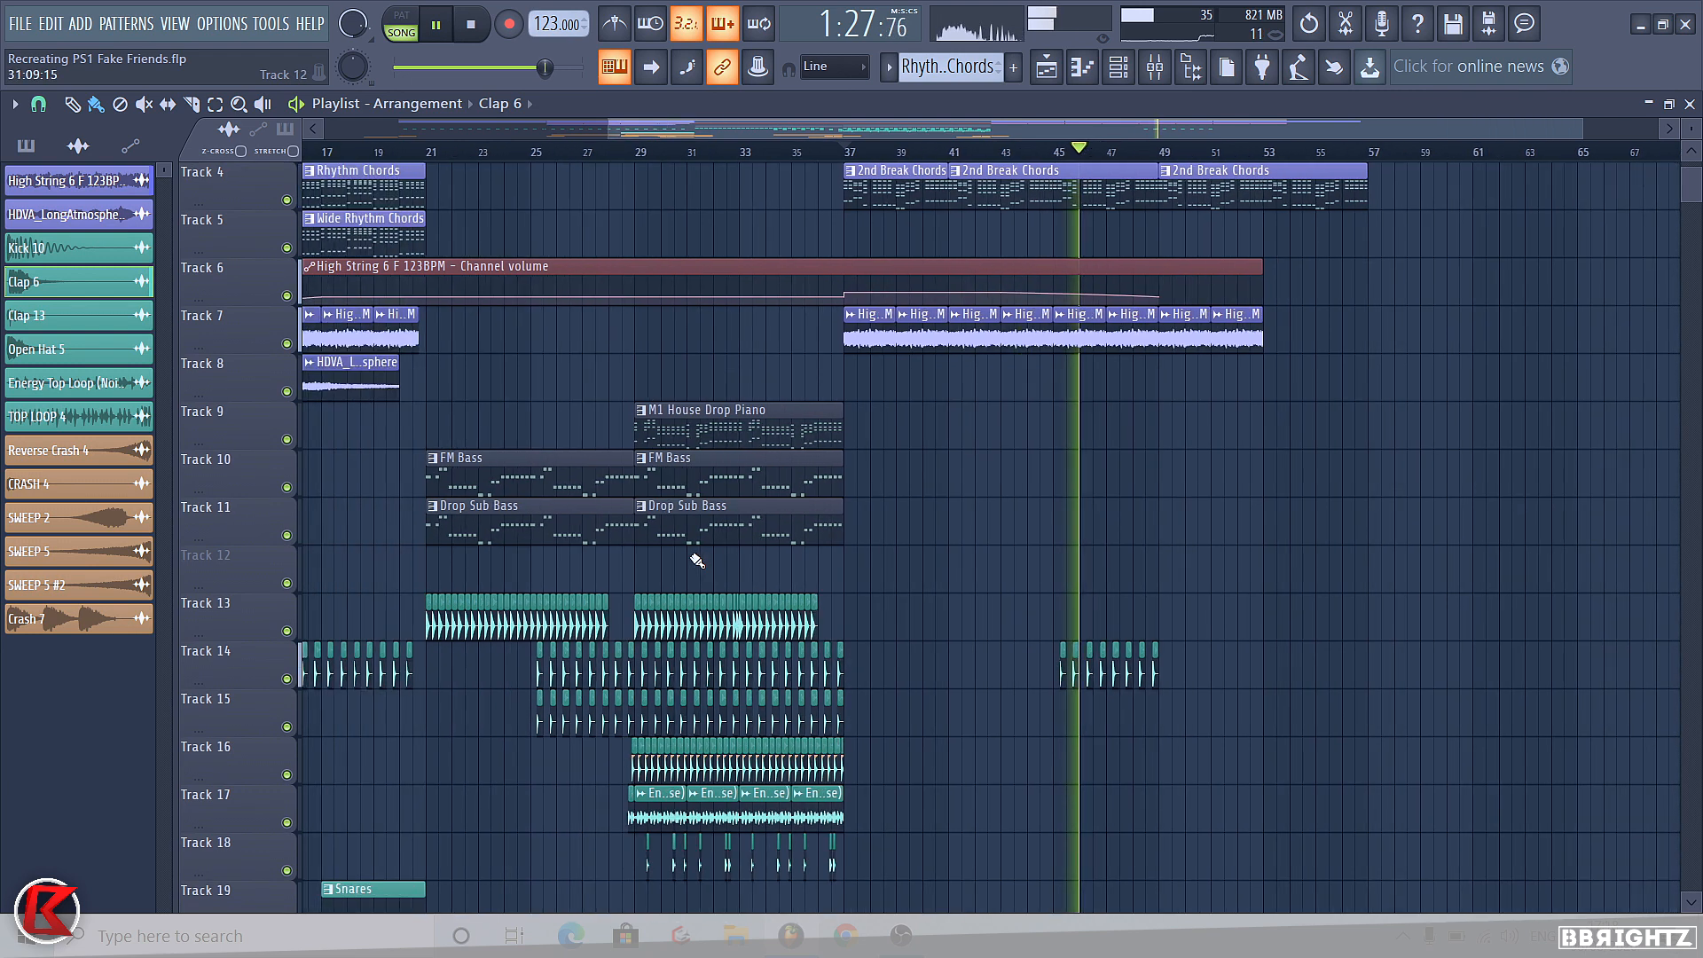
pyautogui.scroll(-2, 697, 560)
pyautogui.moveTo(736, 735); pyautogui.dragTo(1232, 680)
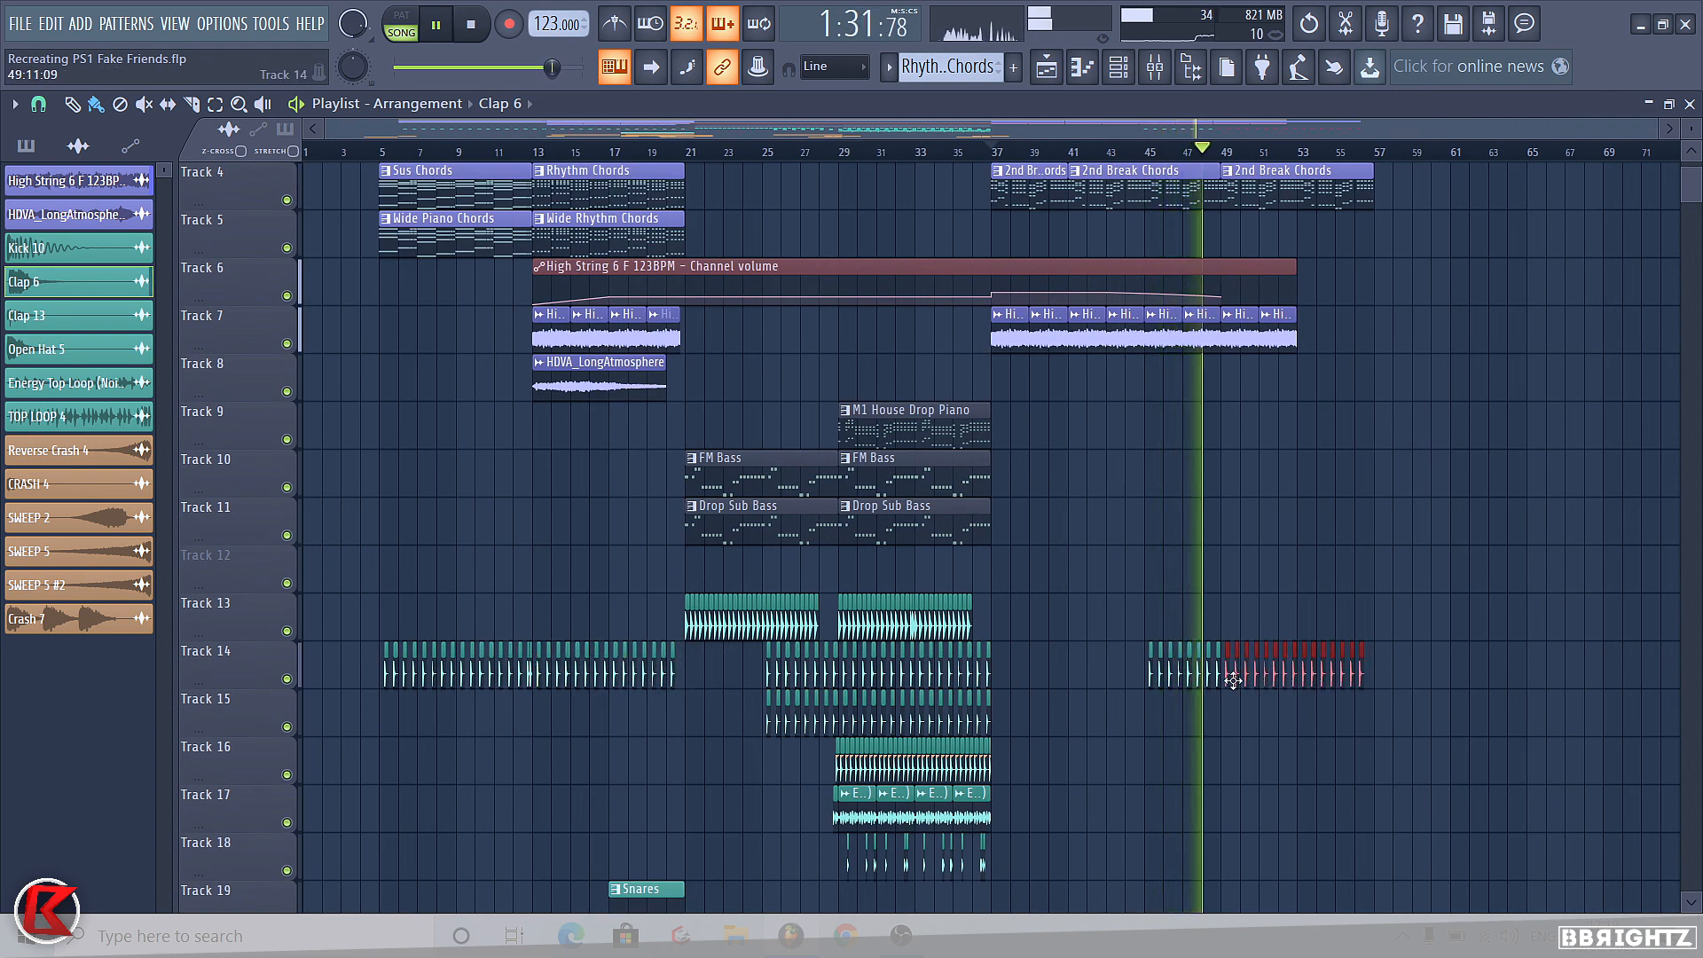
# Duplicate High String clips on track 7 to continue them to bar 57, and stop playback.
pyautogui.moveTo(1315, 358); pyautogui.dragTo(1227, 336)
pyautogui.hotkey('ctrl', 'b')
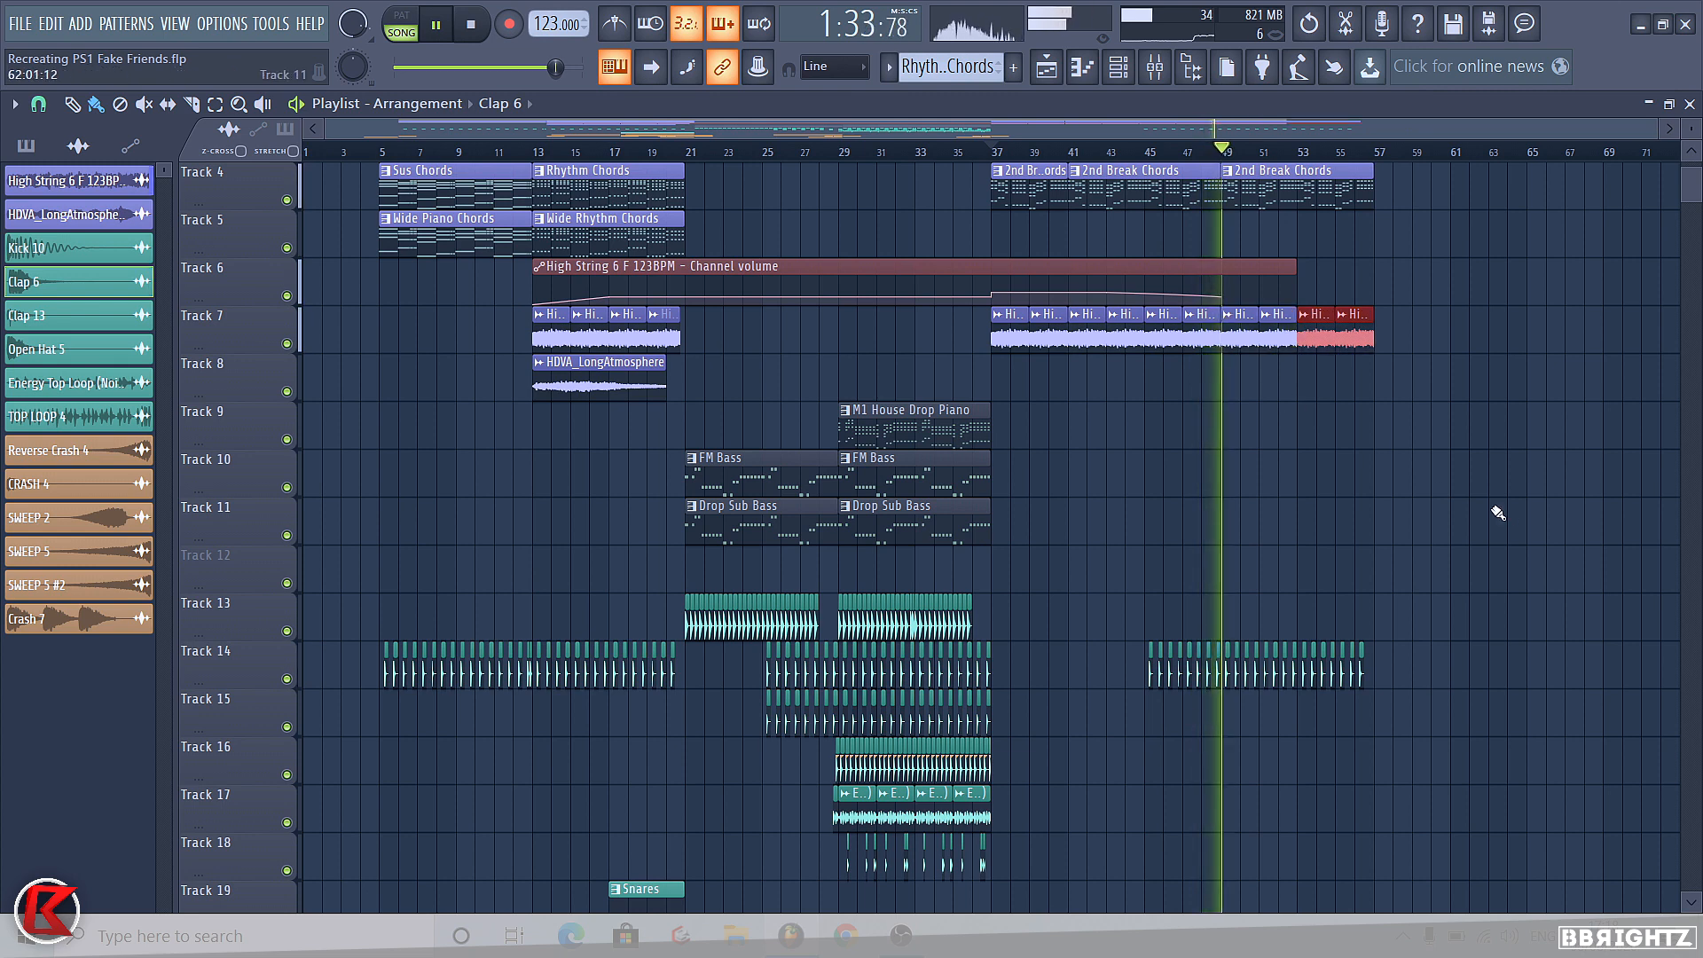
pyautogui.keyDown('ctrl'); pyautogui.click(1498, 513); pyautogui.keyUp('ctrl')
pyautogui.press('space')
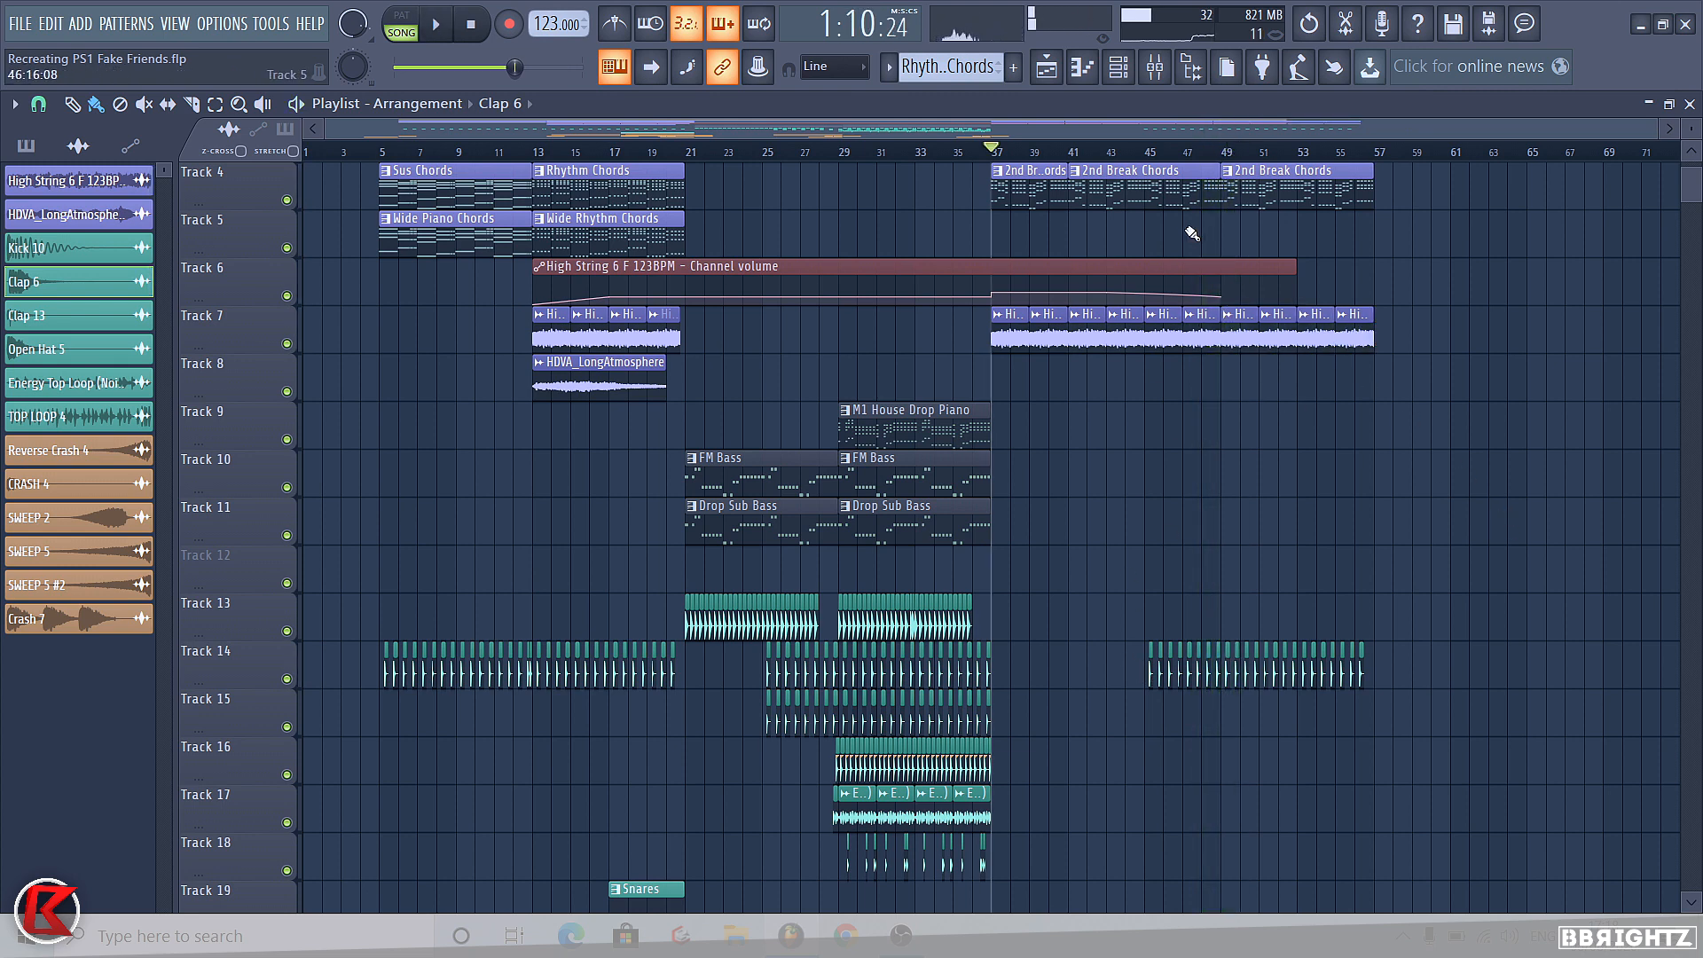
# Select bars 49 to 57 on the timeline and make 2nd Break Chords the active pattern.
pyautogui.keyDown('ctrl'); pyautogui.scroll(2, 1192, 233); pyautogui.keyUp('ctrl')
pyautogui.moveTo(1191, 166); pyautogui.dragTo(1401, 197)
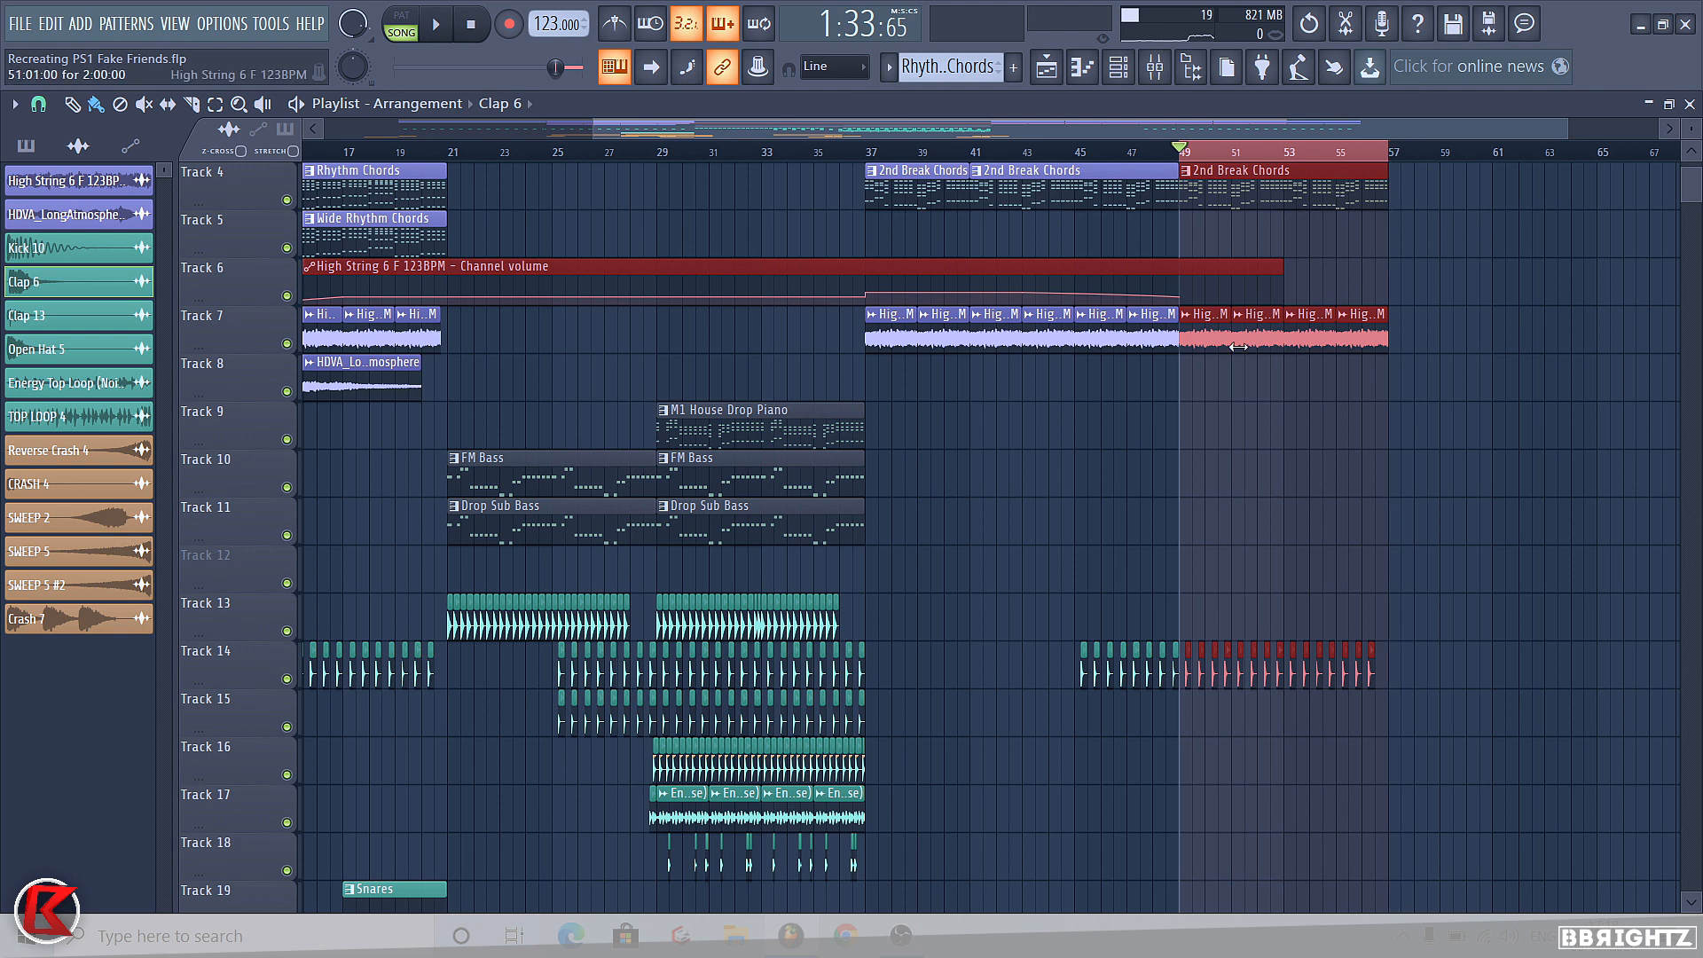
pyautogui.scroll(3, 1238, 347)
pyautogui.moveTo(1189, 341); pyautogui.dragTo(1097, 365)
pyautogui.doubleClick(1078, 321)
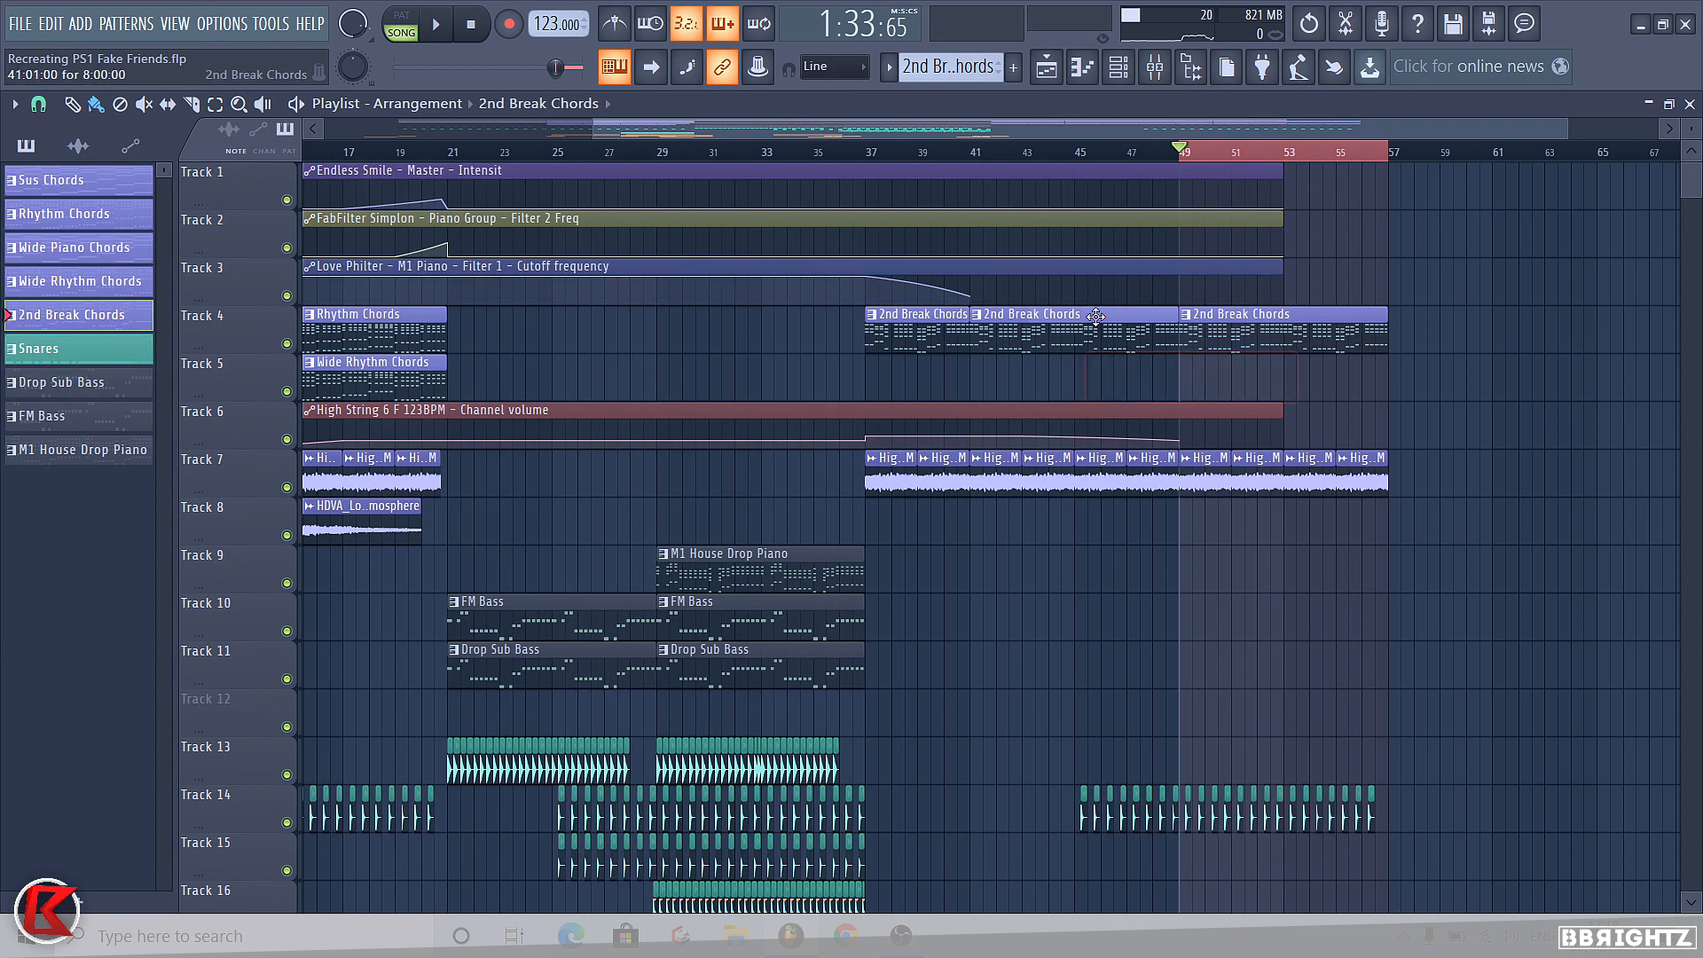
pyautogui.click(1069, 57)
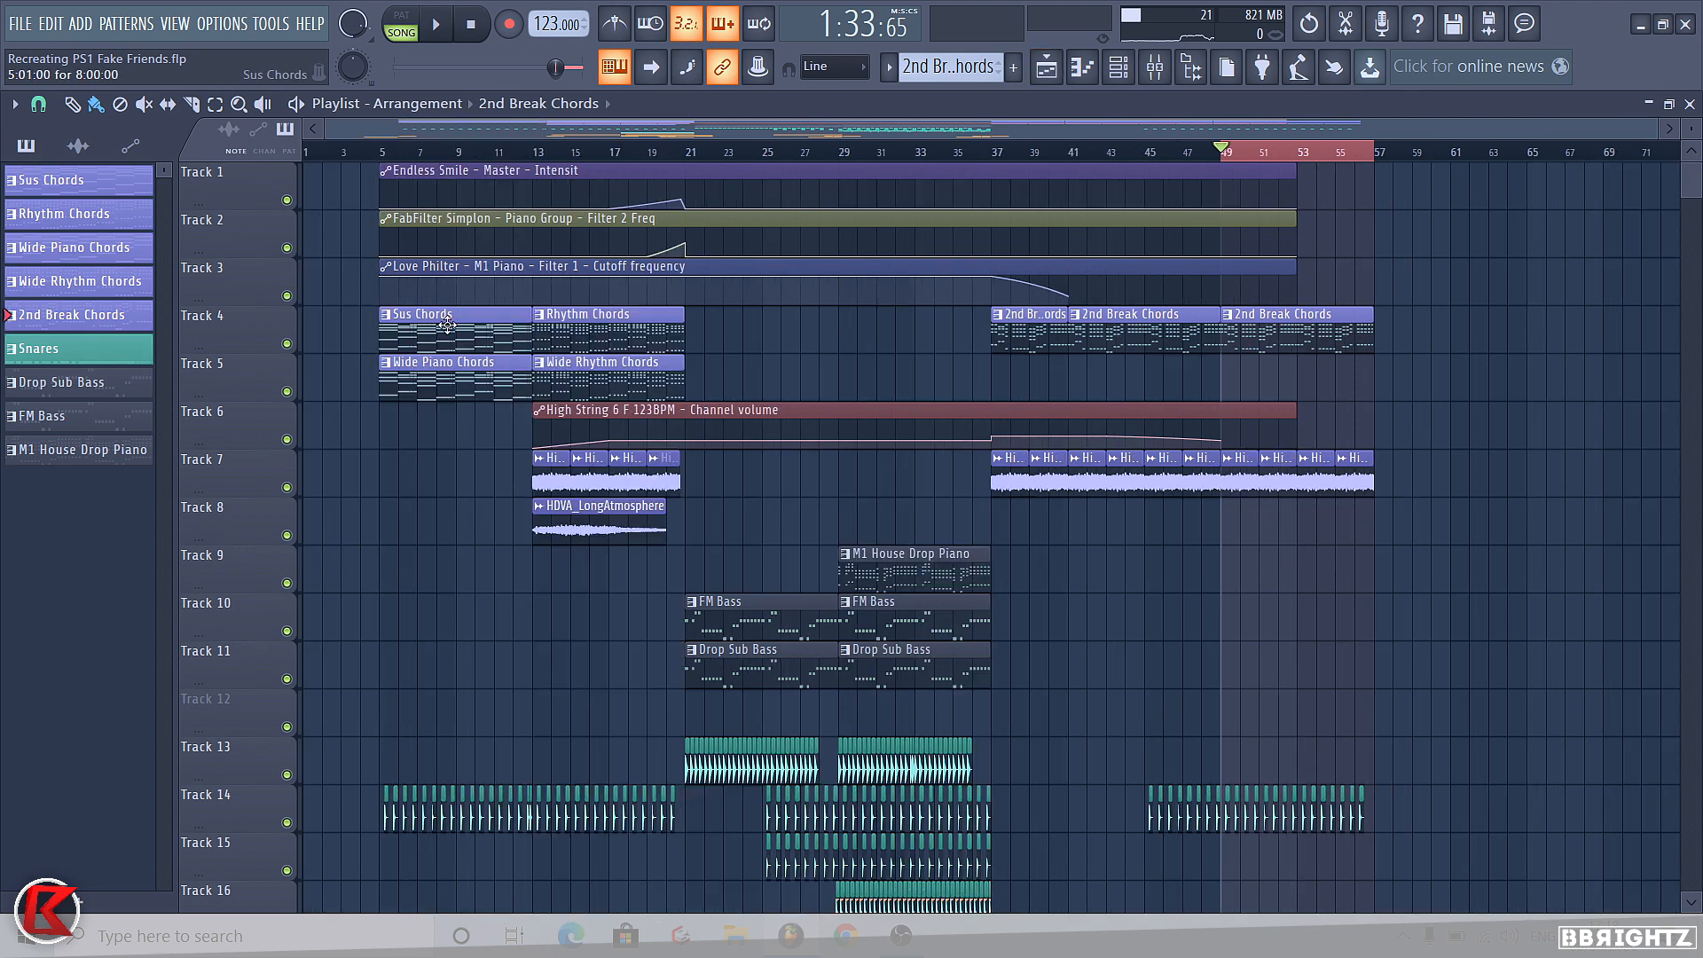
pyautogui.scroll(-5, 1220, 551)
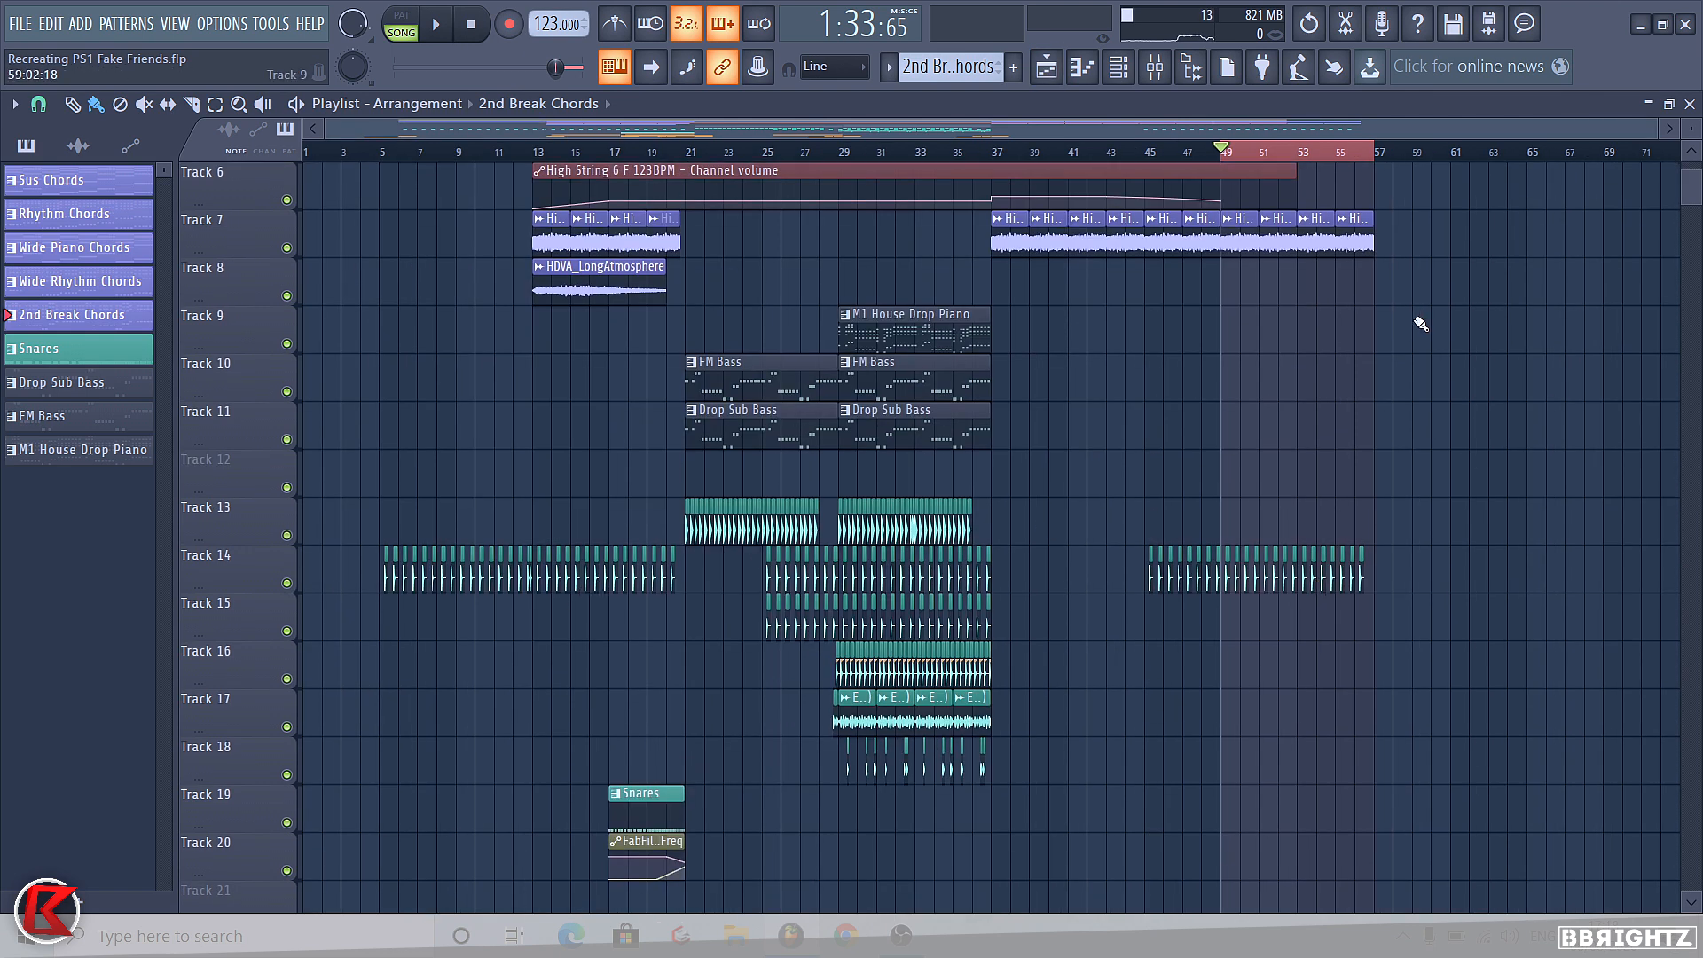
# Show the sample browser and open the Shaker Loops 128BPM folder in Sounds Of KSHMR Vol 2's drum loops.
pyautogui.click(1191, 66)
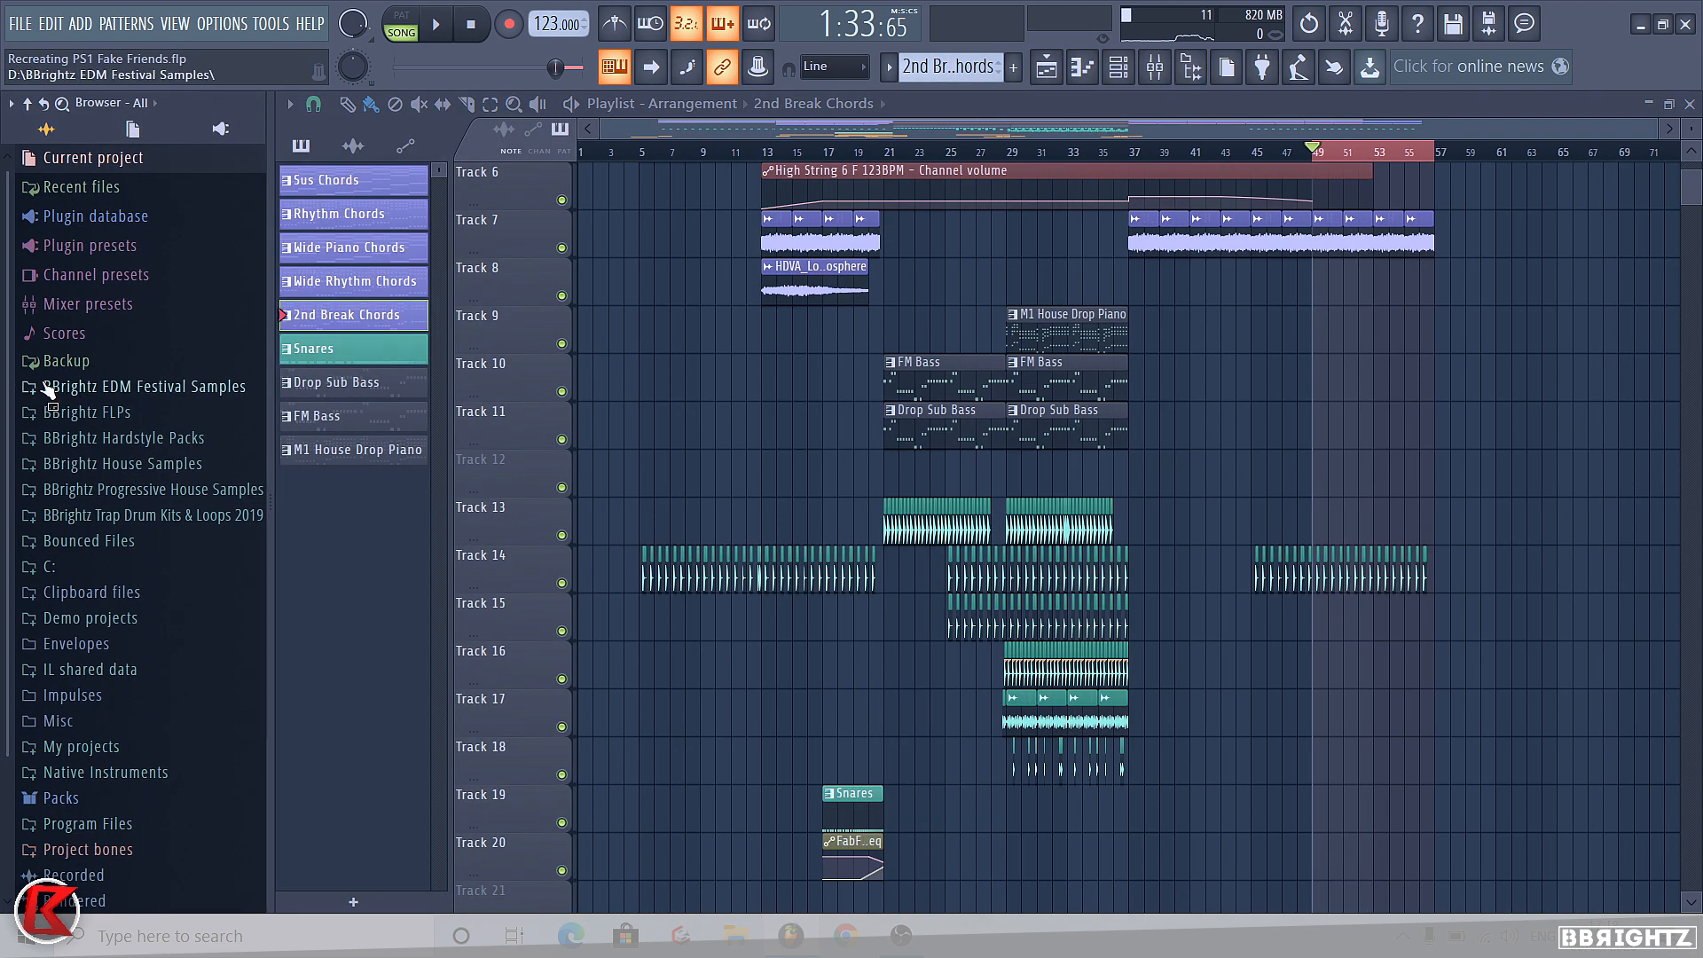
pyautogui.click(97, 566)
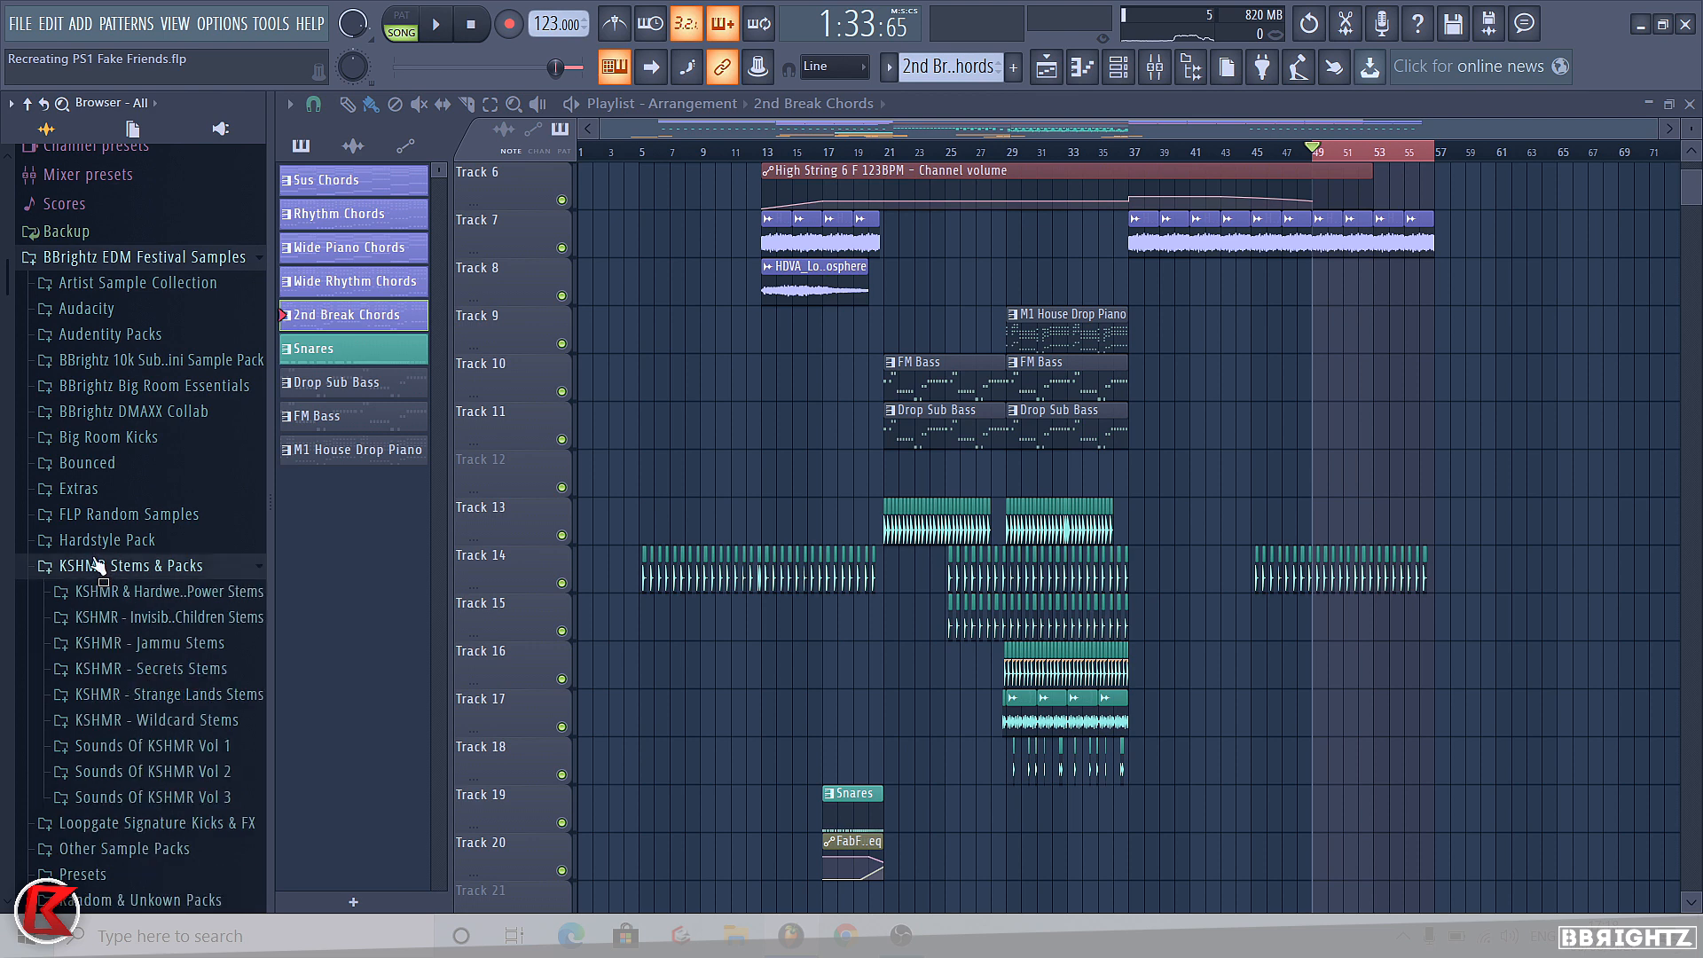
pyautogui.click(168, 745)
pyautogui.click(164, 323)
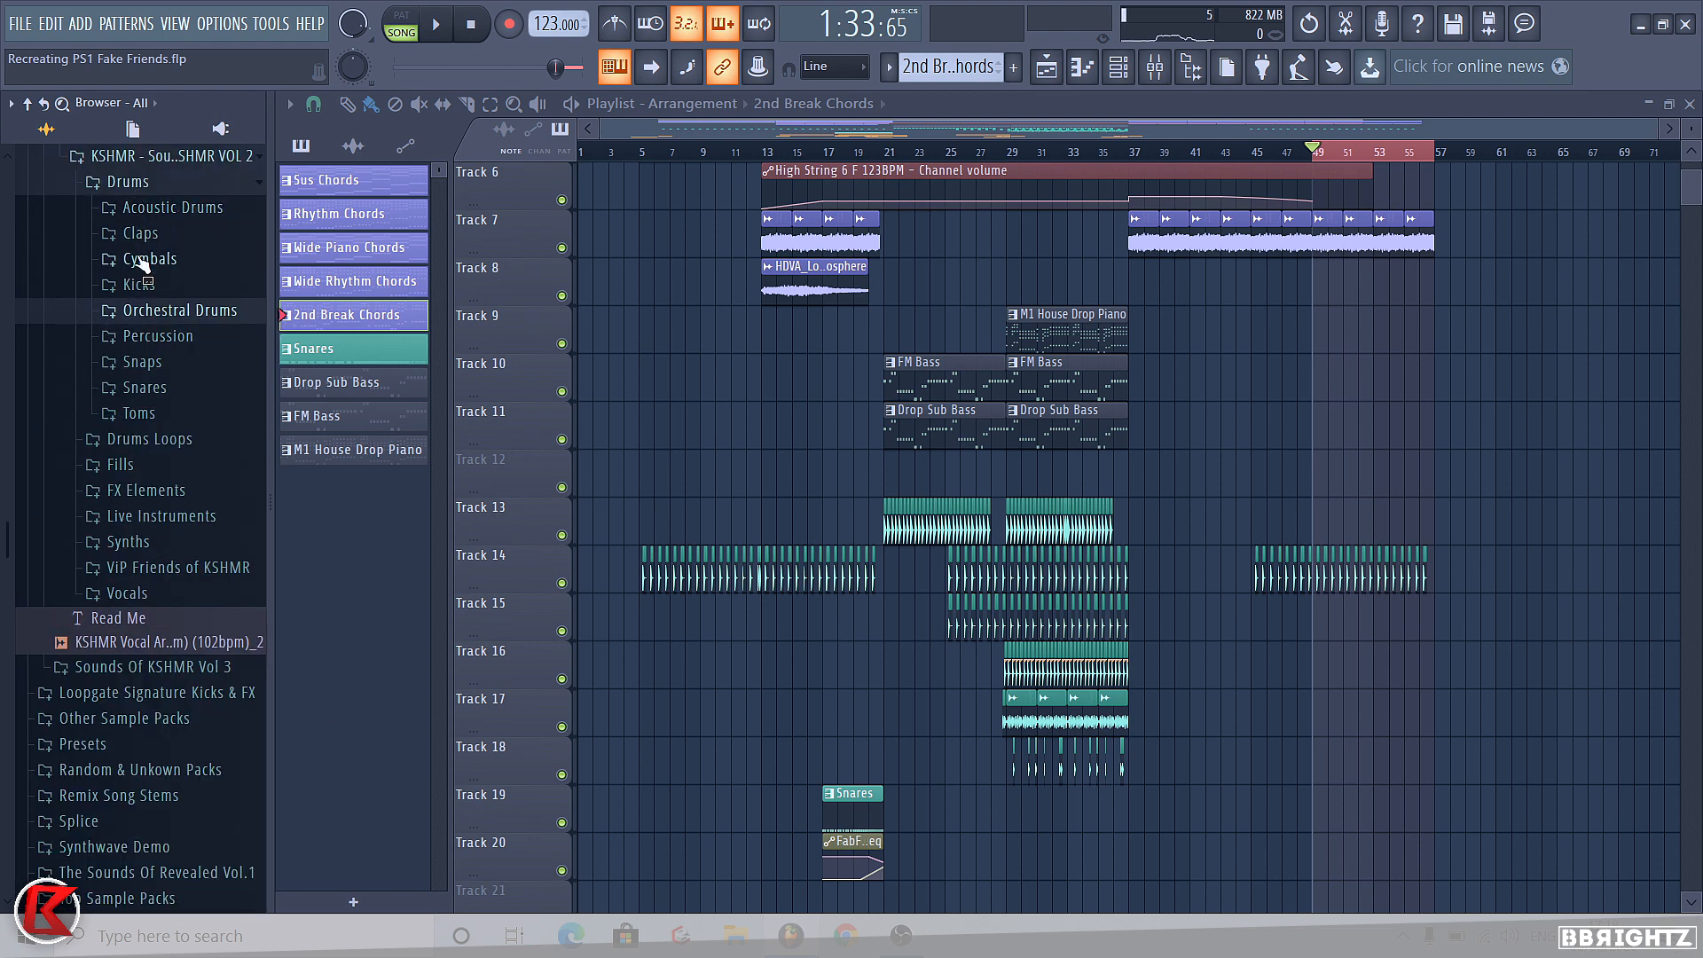
pyautogui.click(149, 439)
pyautogui.click(190, 645)
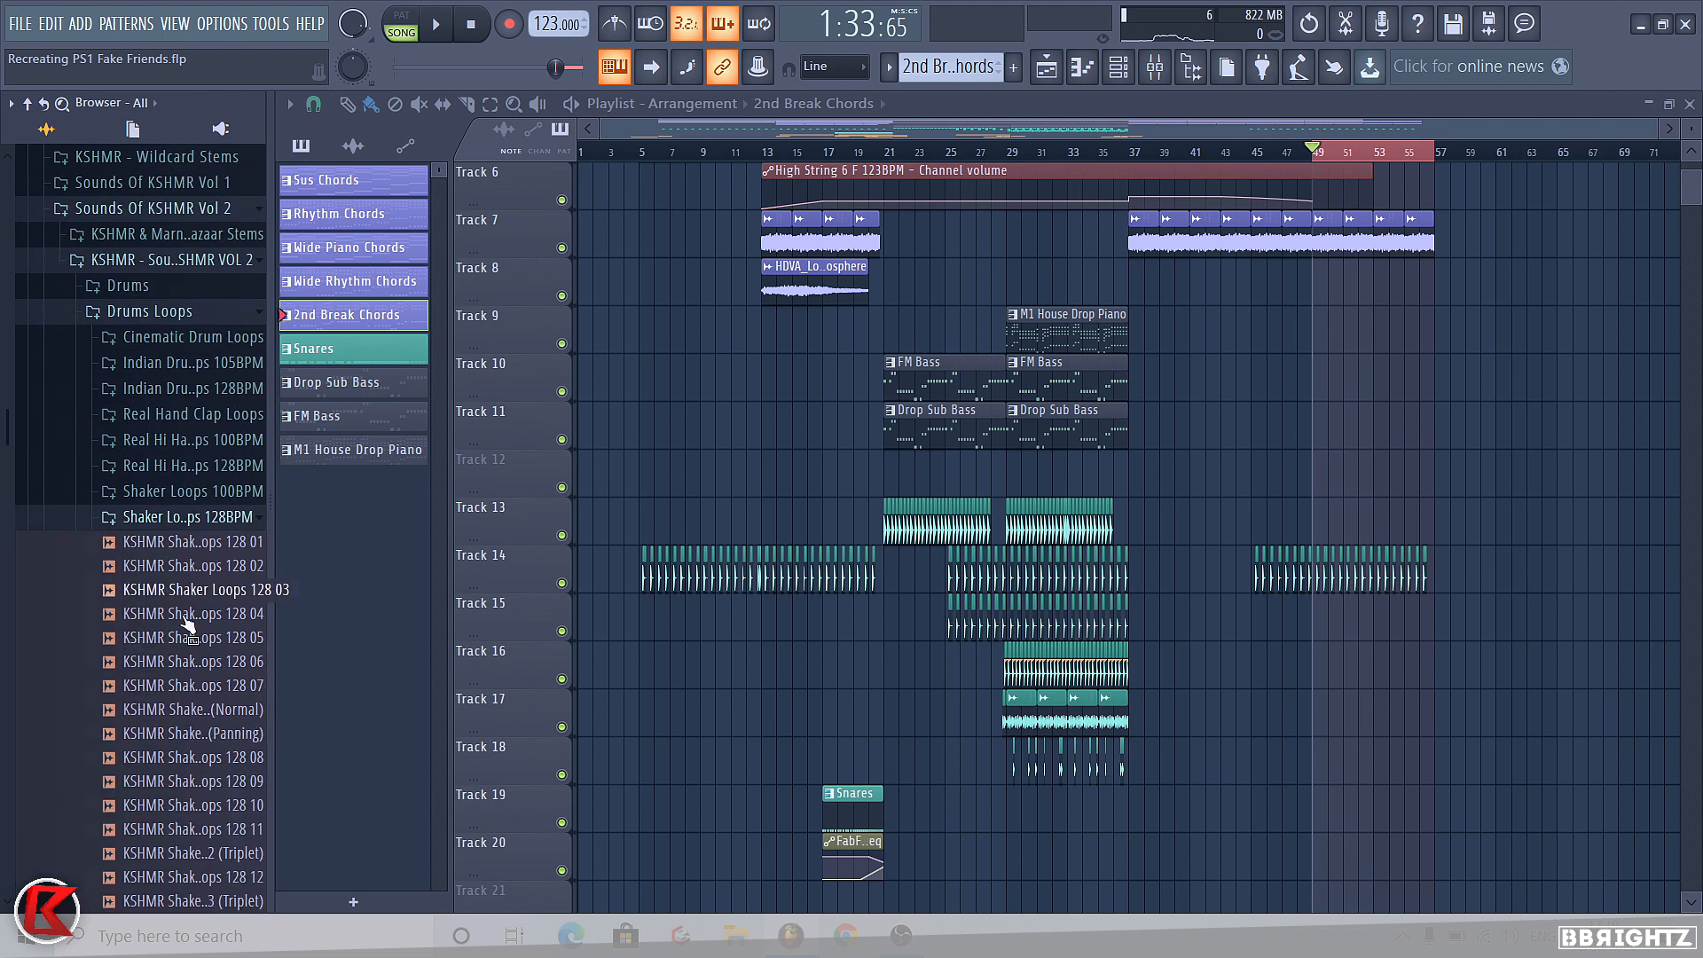
# Audition the KSHMR shaker loops at 128 BPM, comparing several between 02 and 11 and replaying 07.
pyautogui.click(190, 565)
pyautogui.click(164, 636)
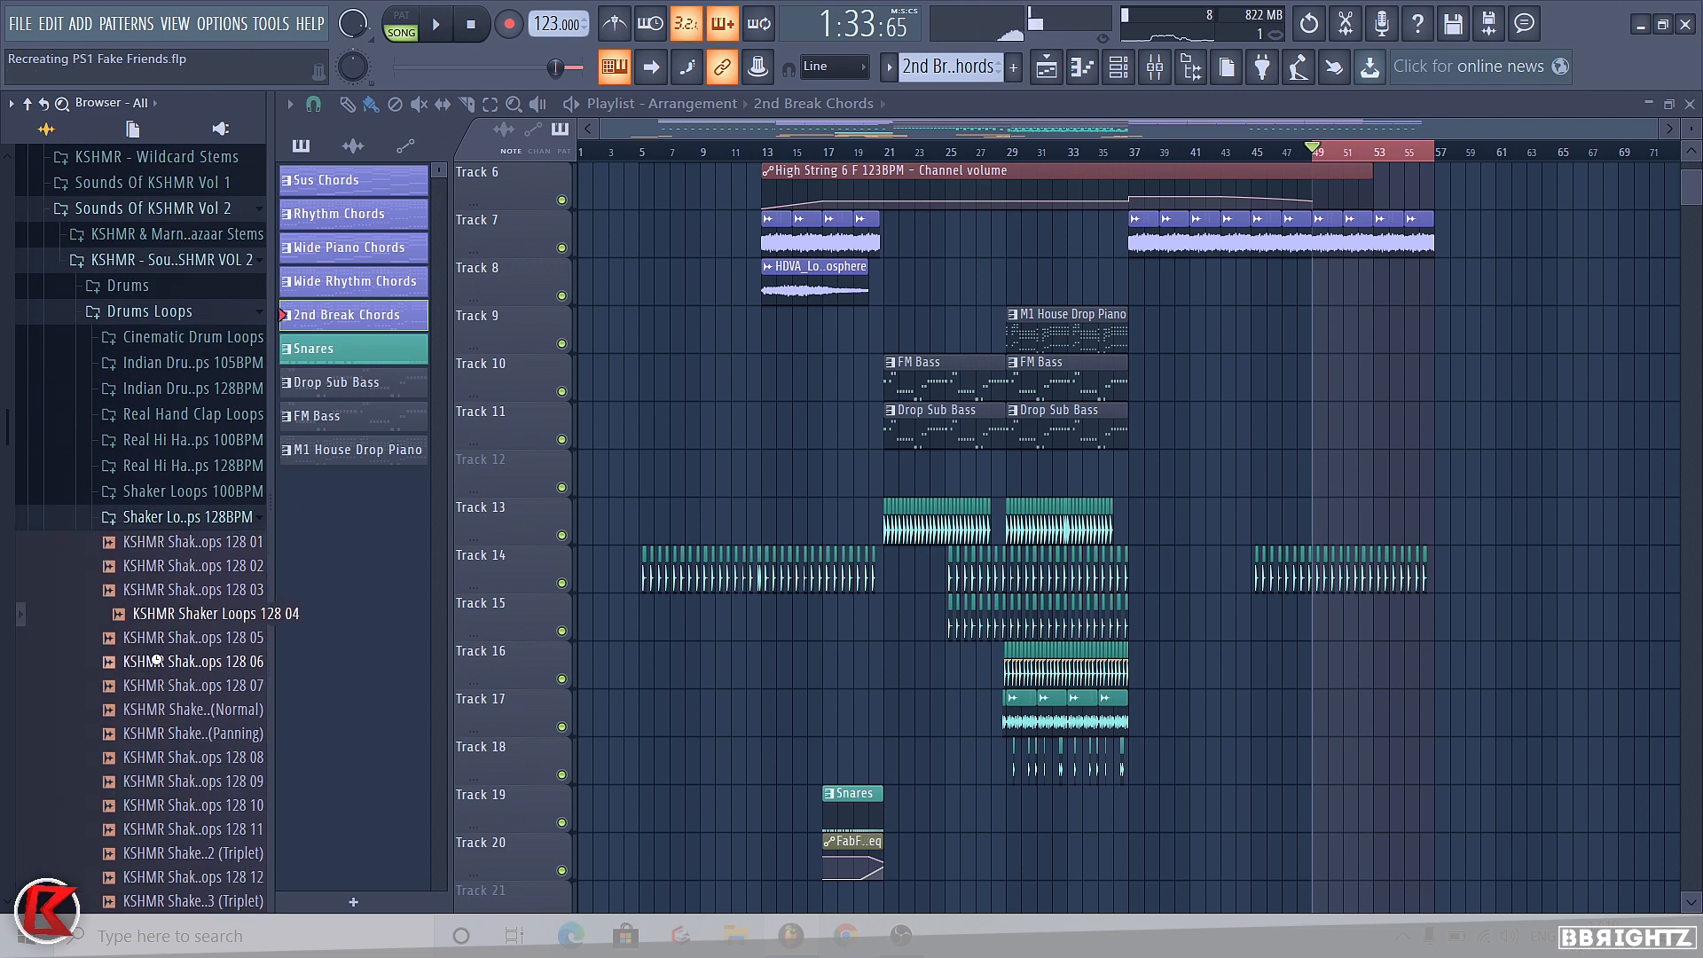
pyautogui.click(165, 684)
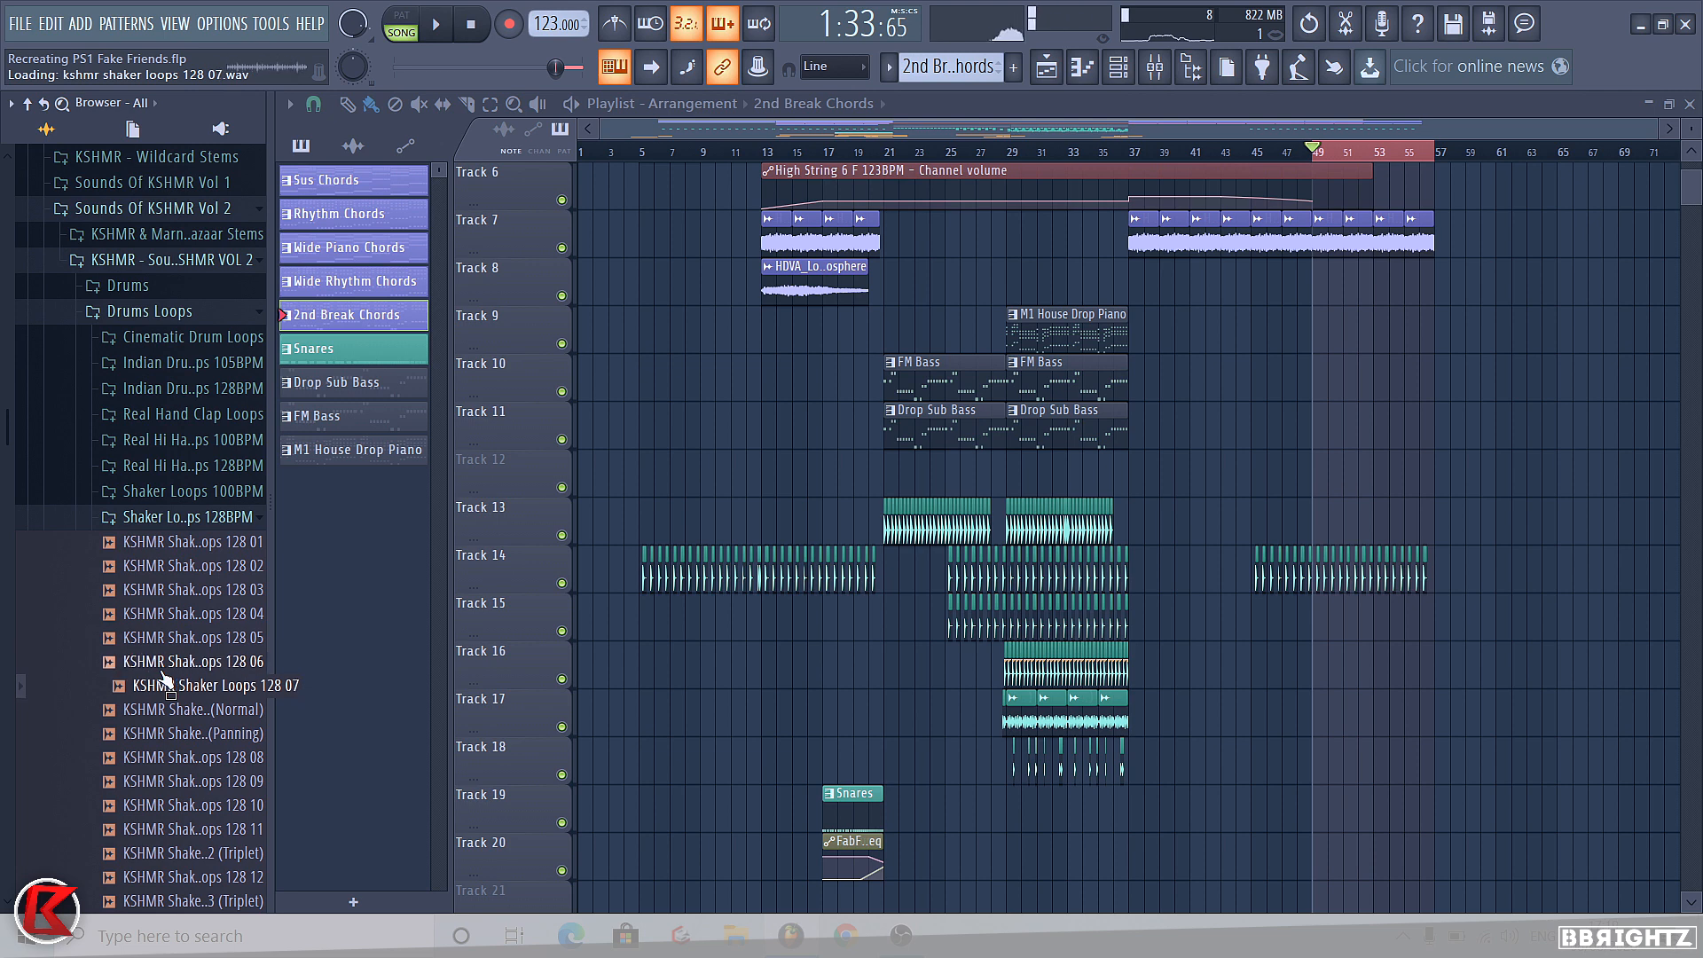
pyautogui.scroll(-2, 166, 679)
pyautogui.click(166, 565)
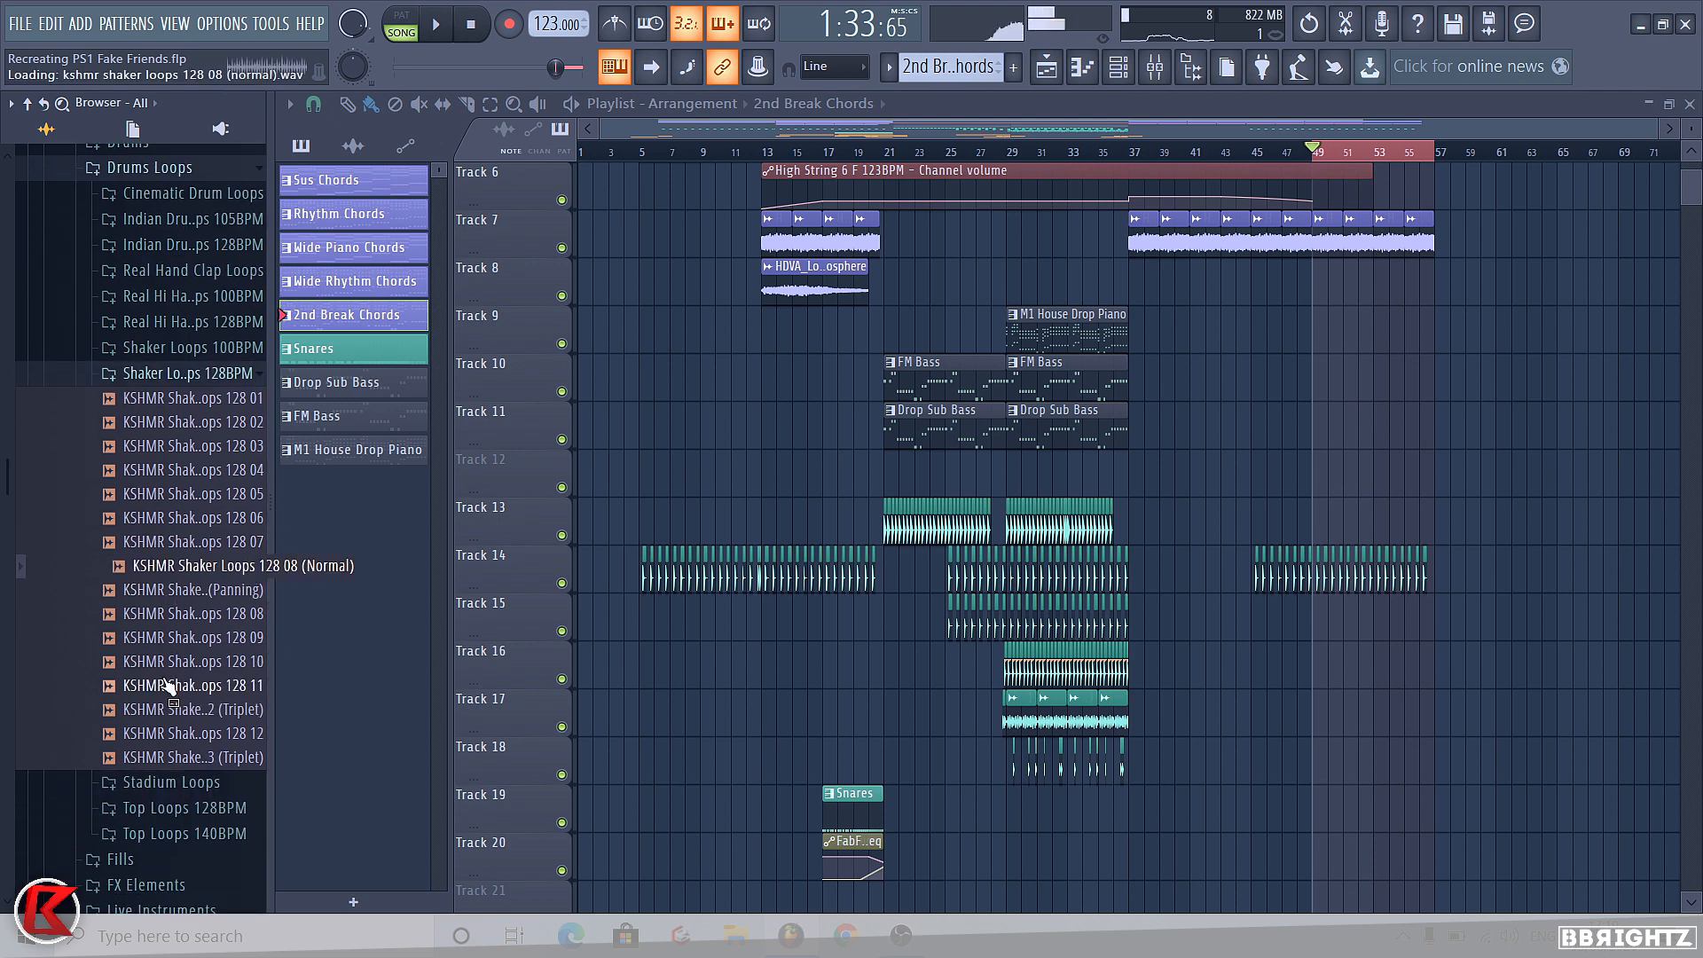
pyautogui.click(191, 542)
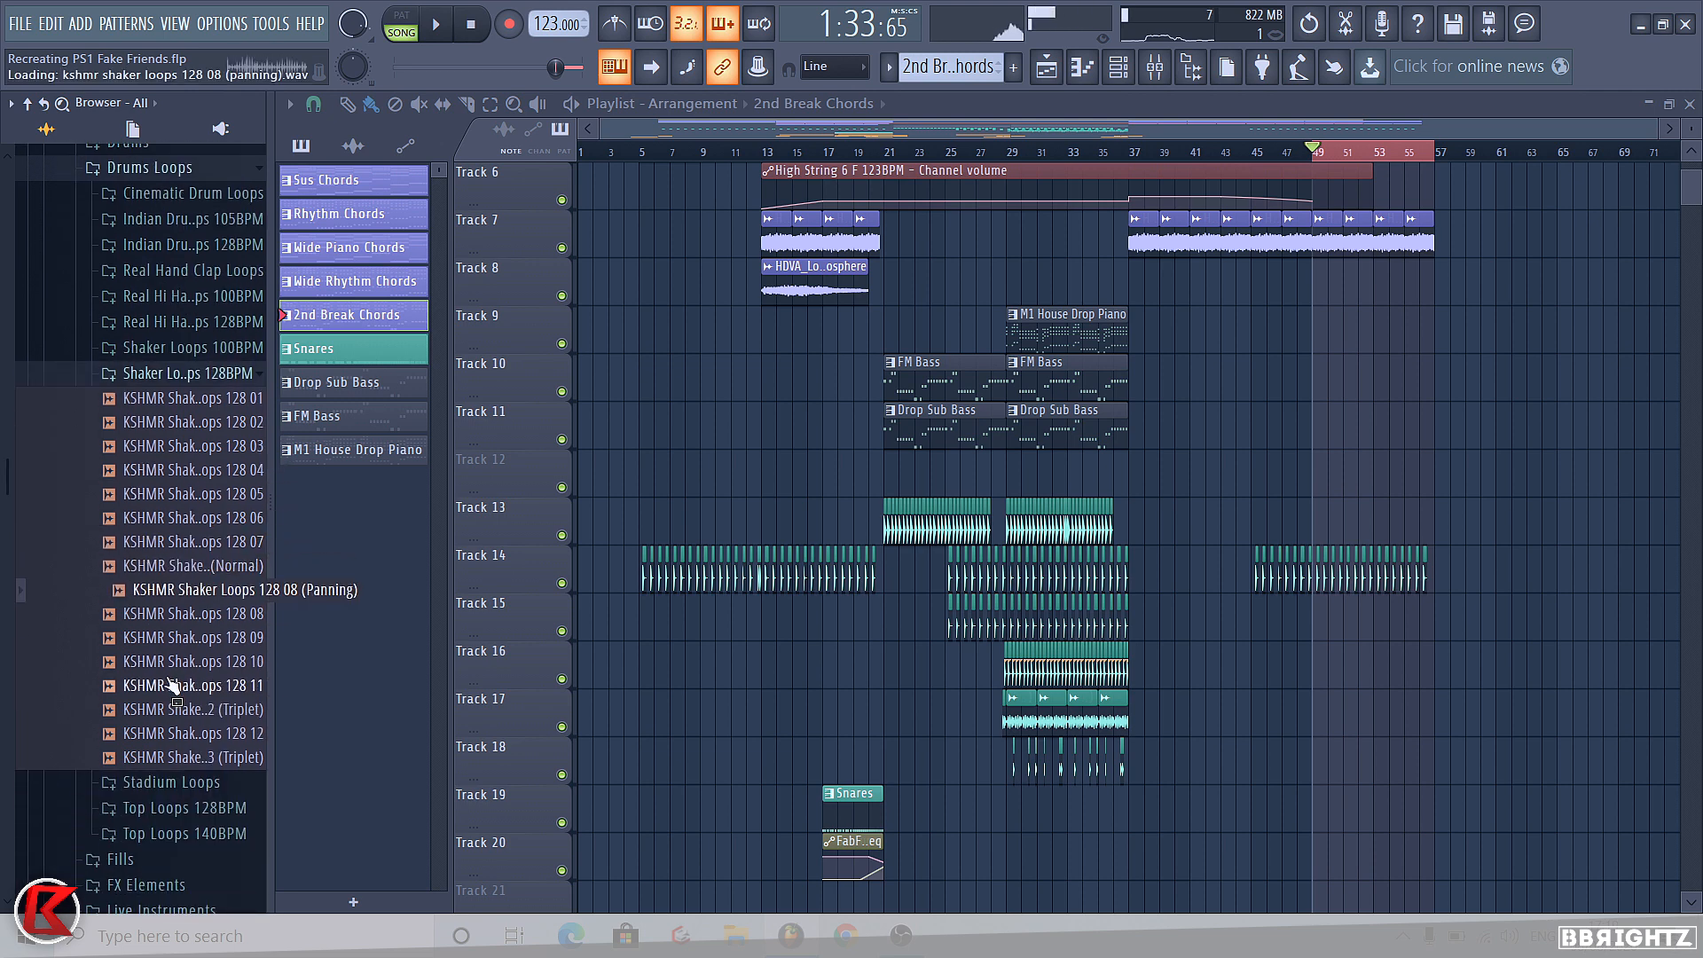
pyautogui.click(167, 636)
pyautogui.click(177, 664)
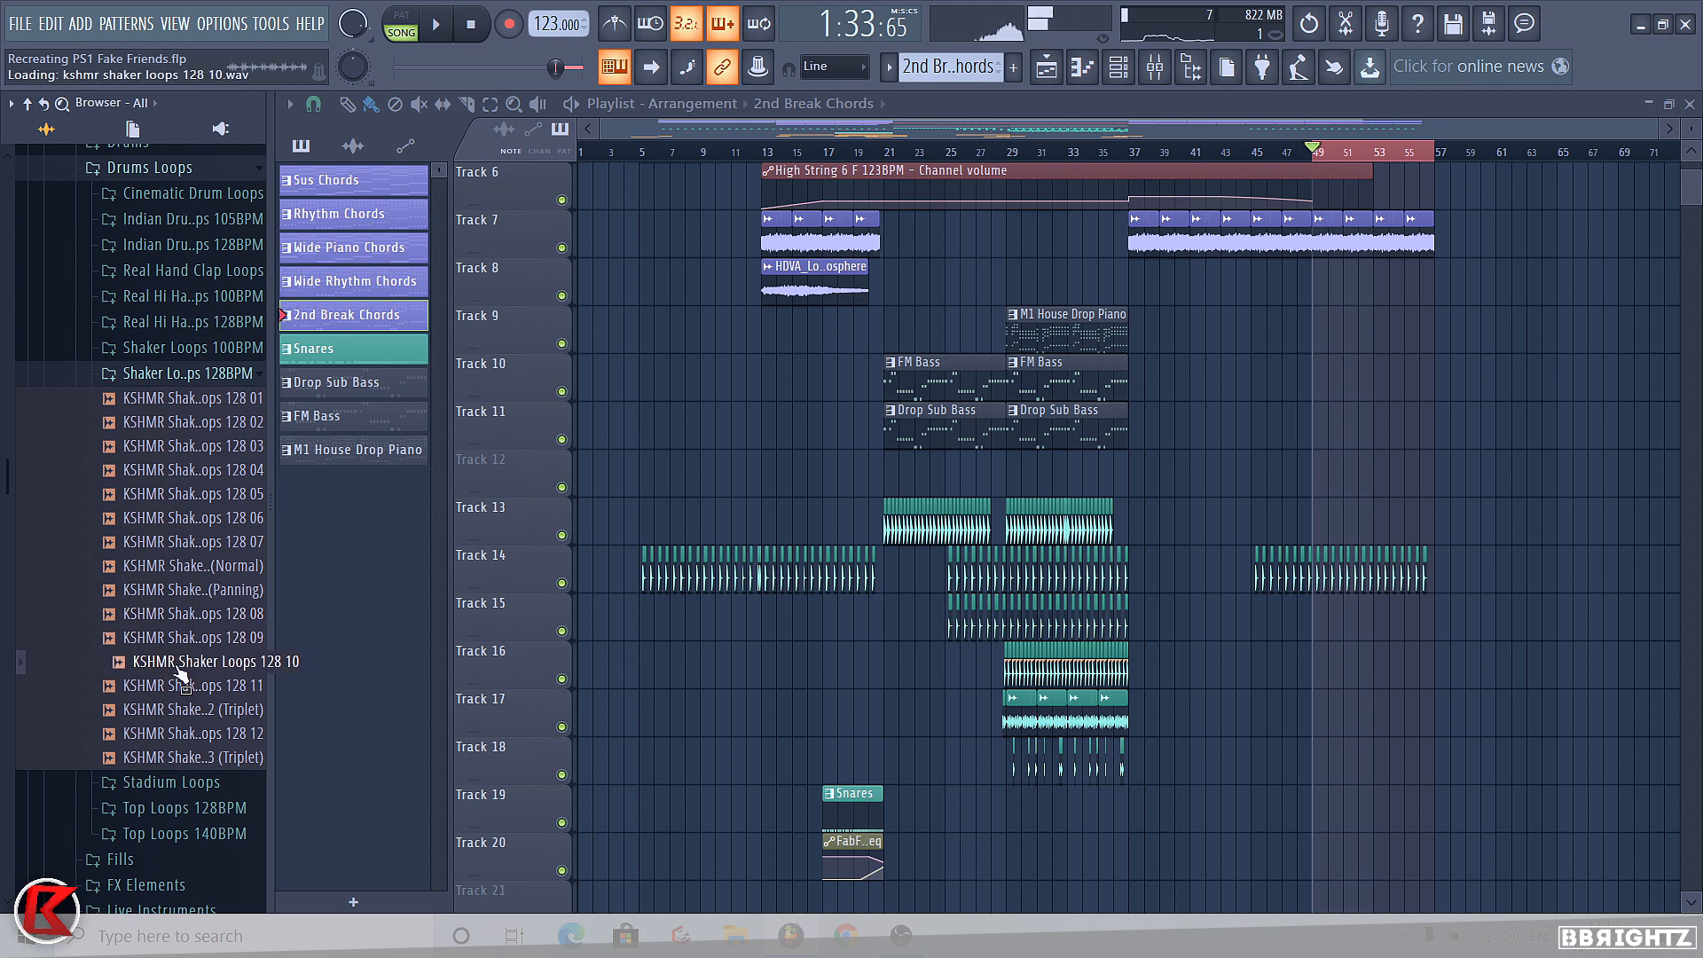
pyautogui.click(179, 685)
pyautogui.click(190, 542)
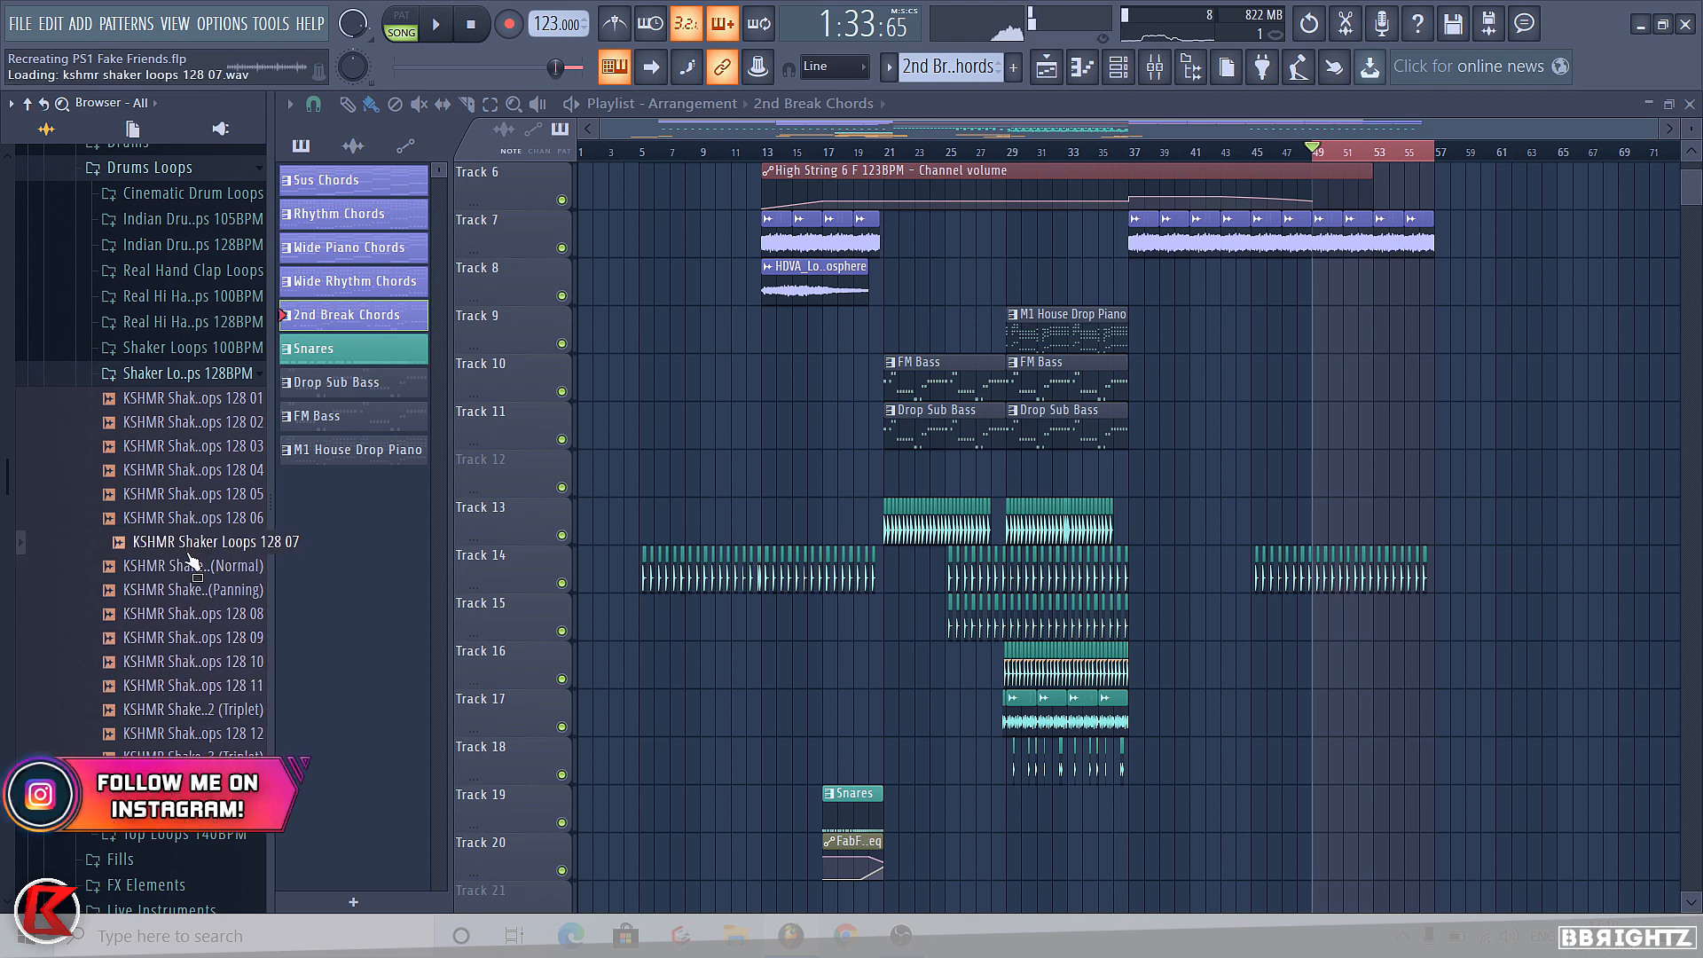
# Place KSHMR Shaker Loops 128 07 on track 12 at bar 49 and set its time stretching to 2 bars.
pyautogui.moveTo(180, 548); pyautogui.dragTo(1324, 481)
pyautogui.scroll(6, 1339, 522)
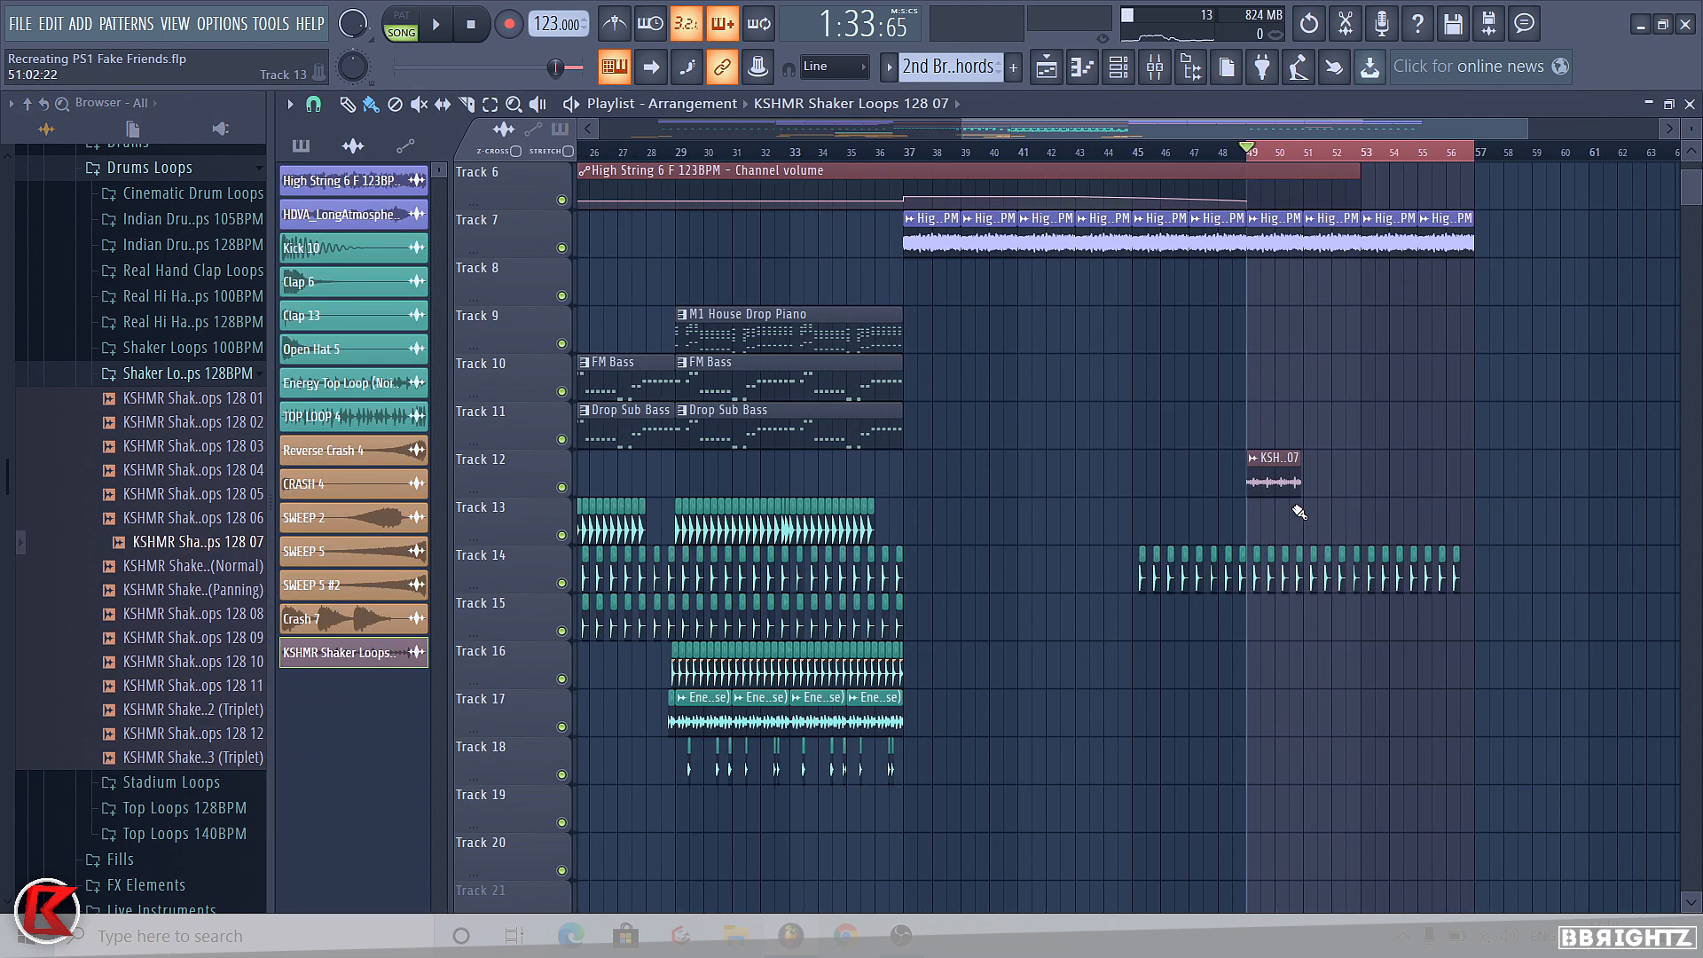
pyautogui.doubleClick(1281, 484)
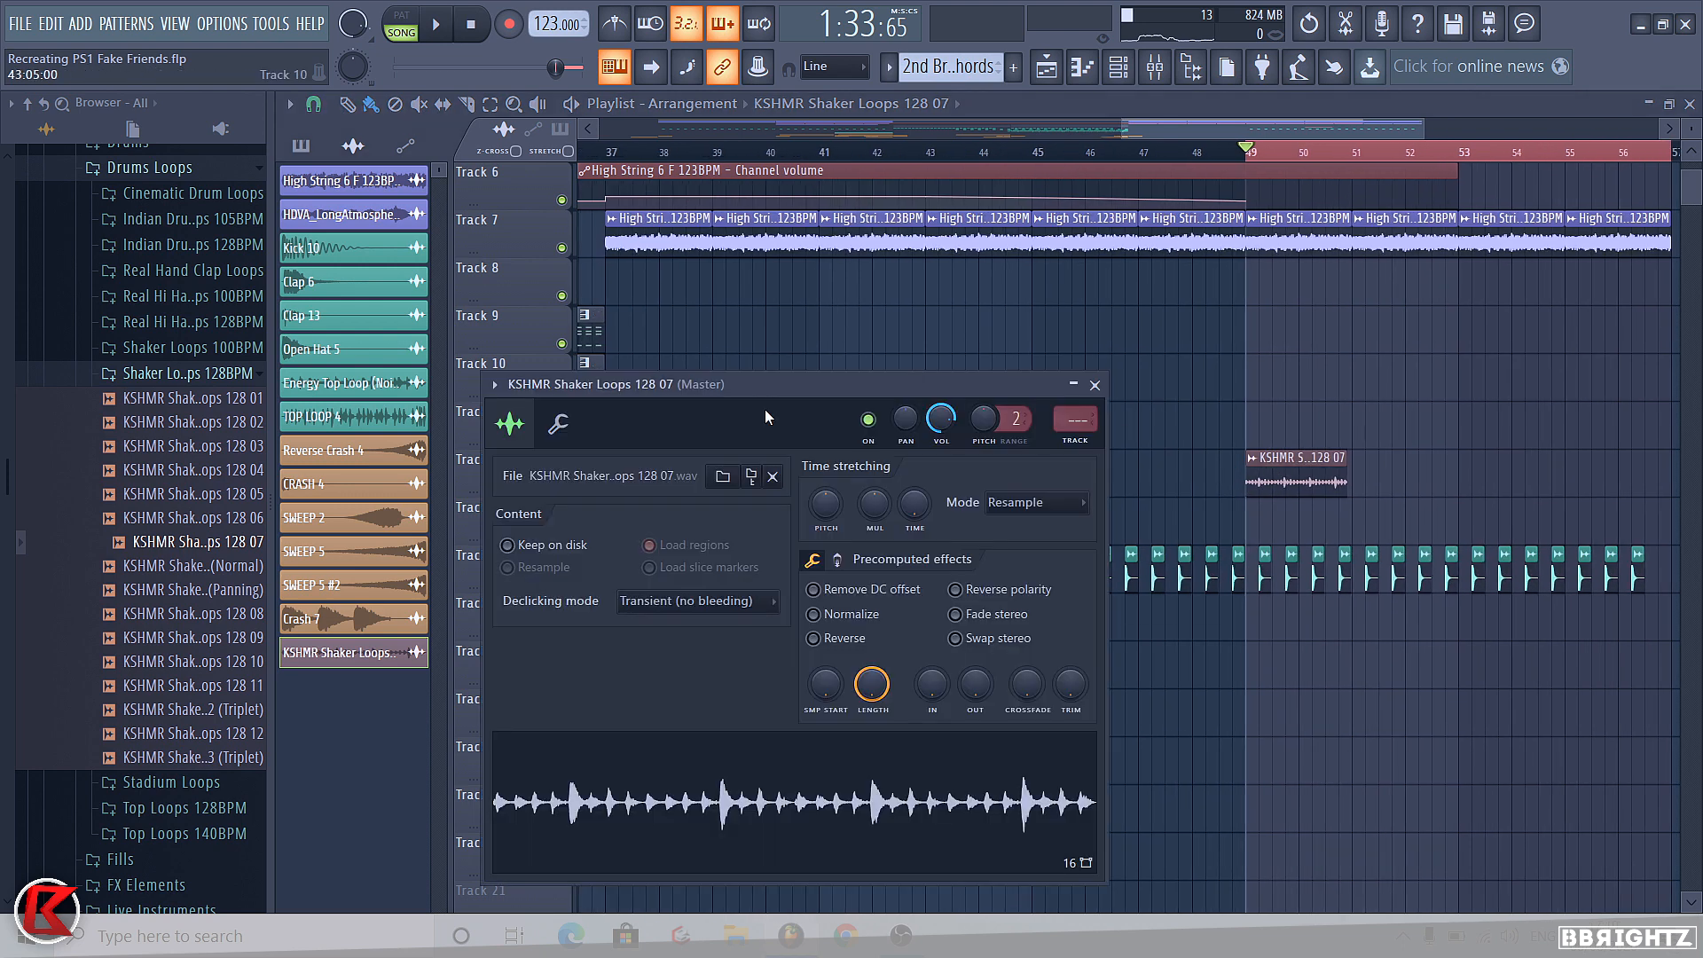
pyautogui.rightClick(914, 506)
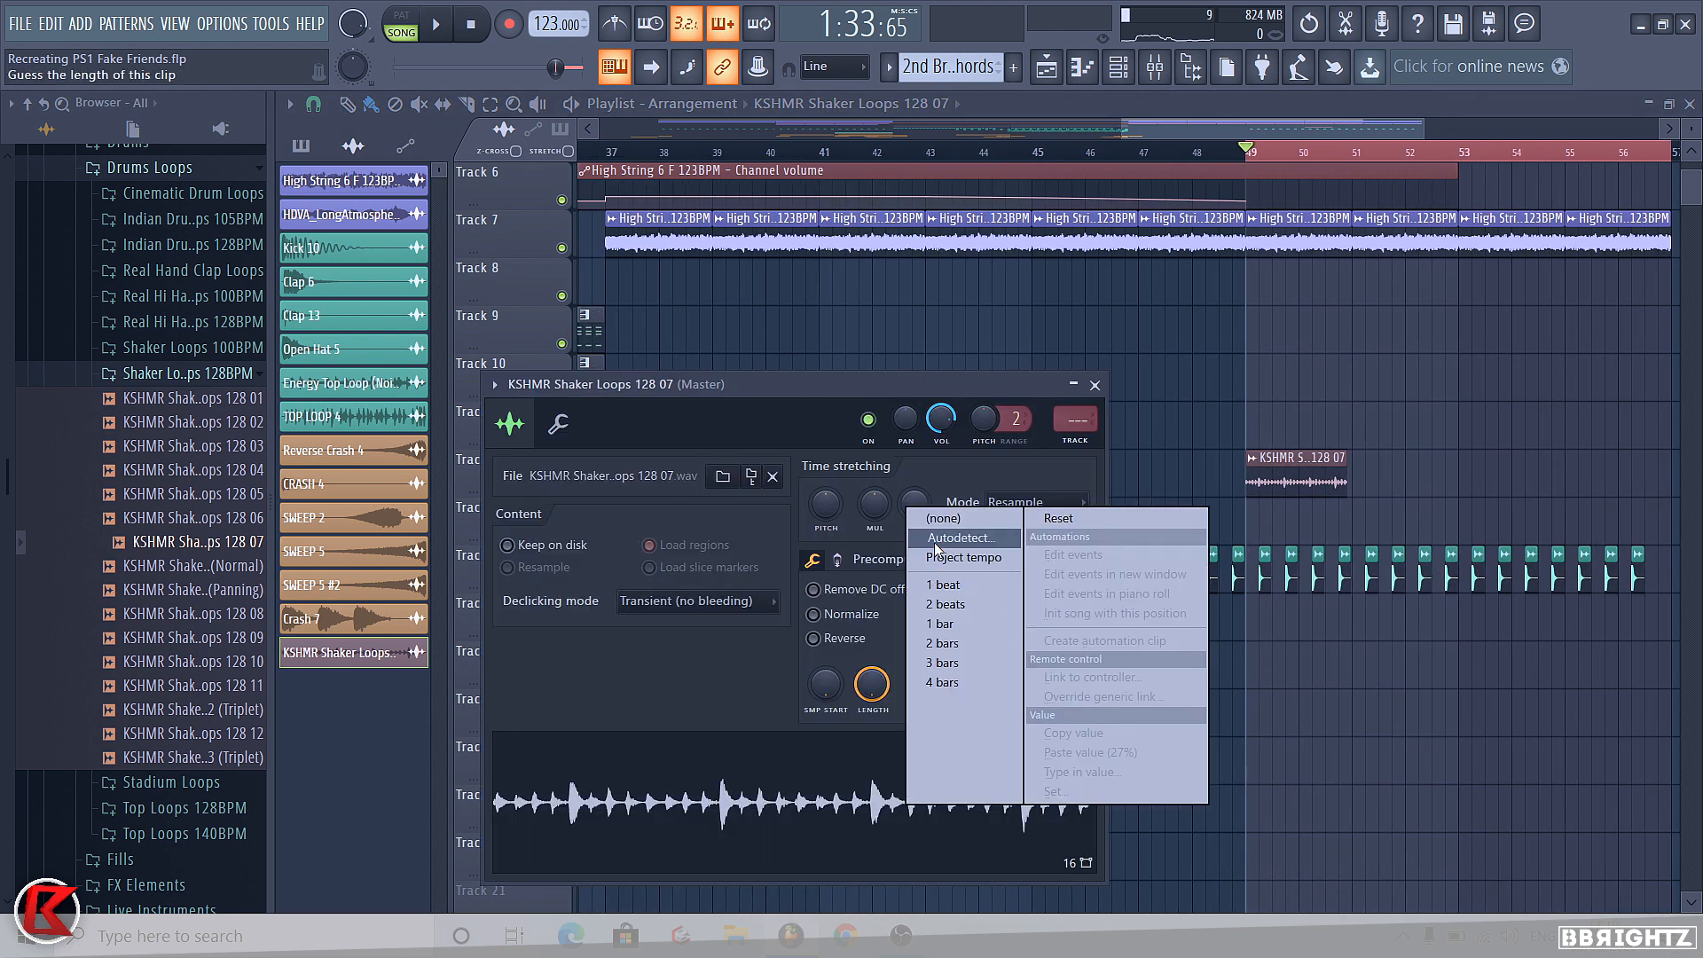
pyautogui.click(952, 642)
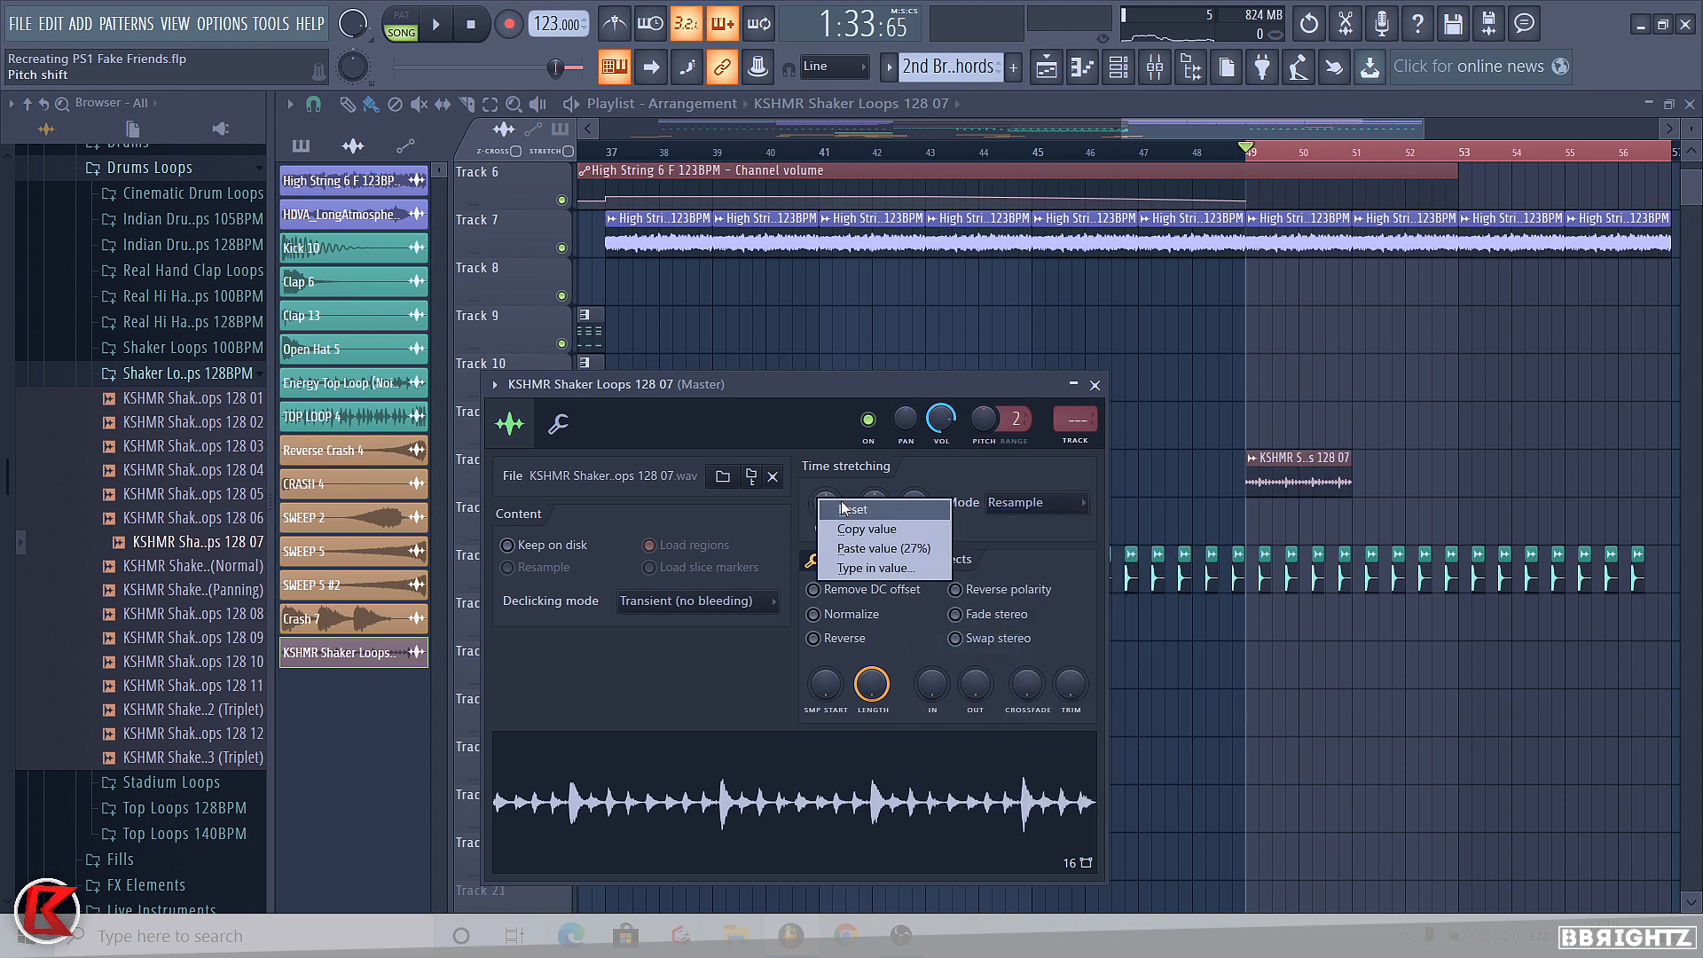
pyautogui.click(1095, 384)
# Move the shaker clip to bar 41 on track 12 and play from about bar 40.
pyautogui.moveTo(1292, 493); pyautogui.dragTo(851, 493)
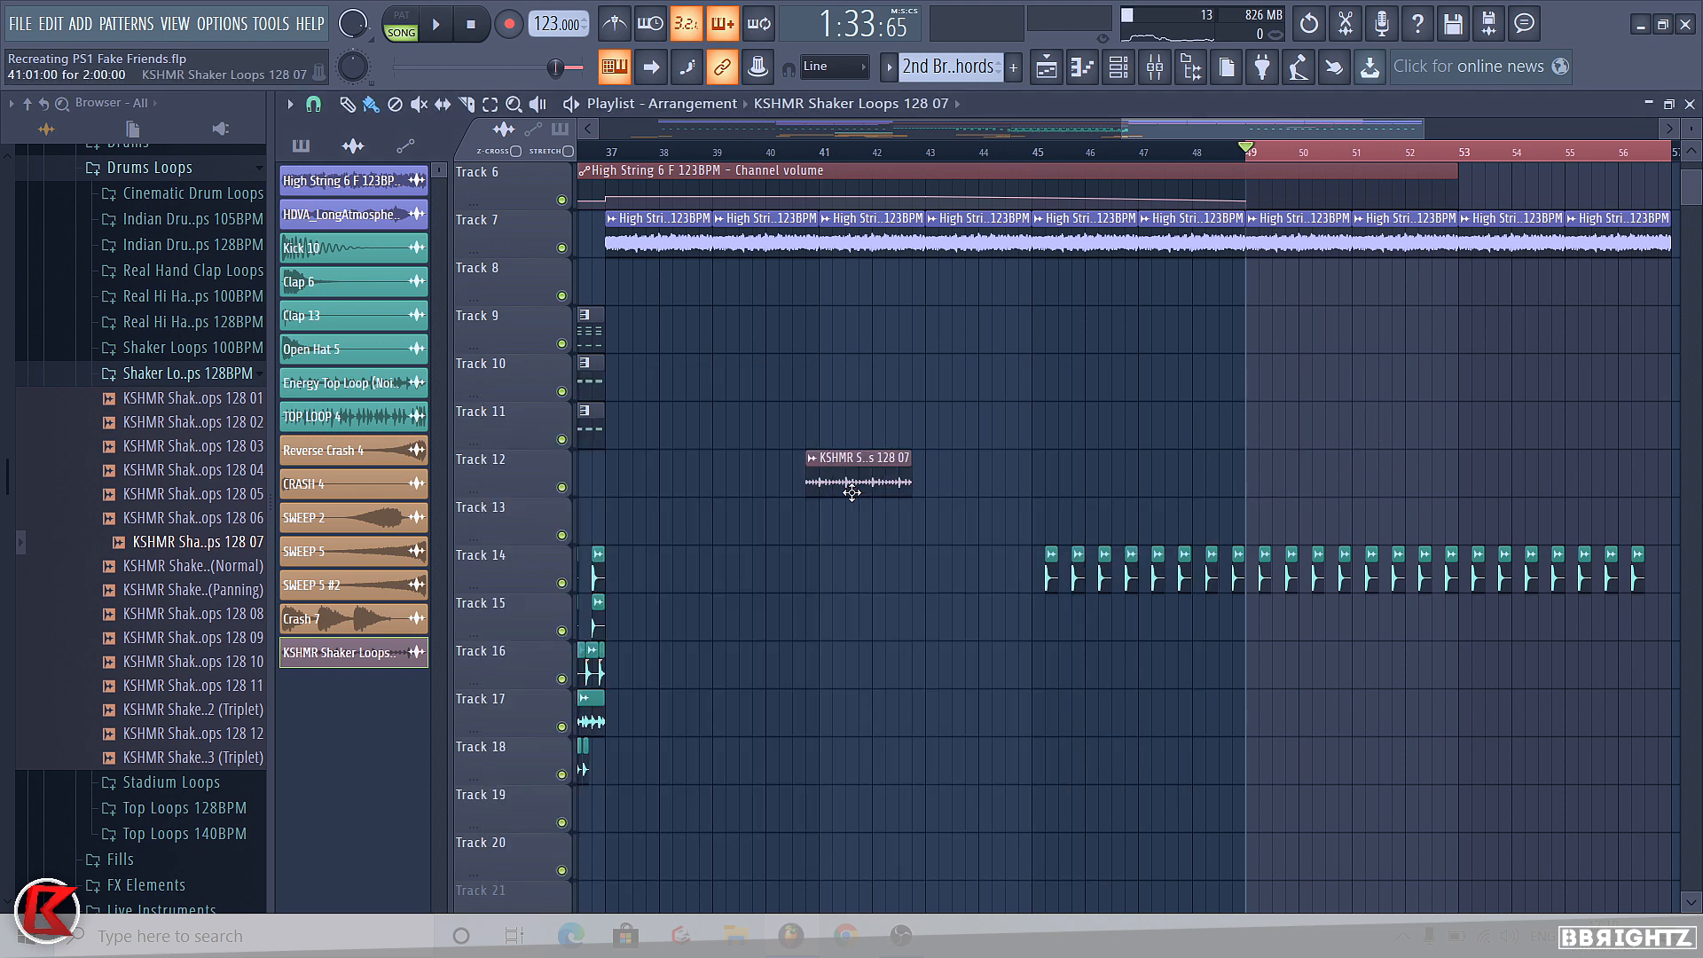
pyautogui.click(778, 155)
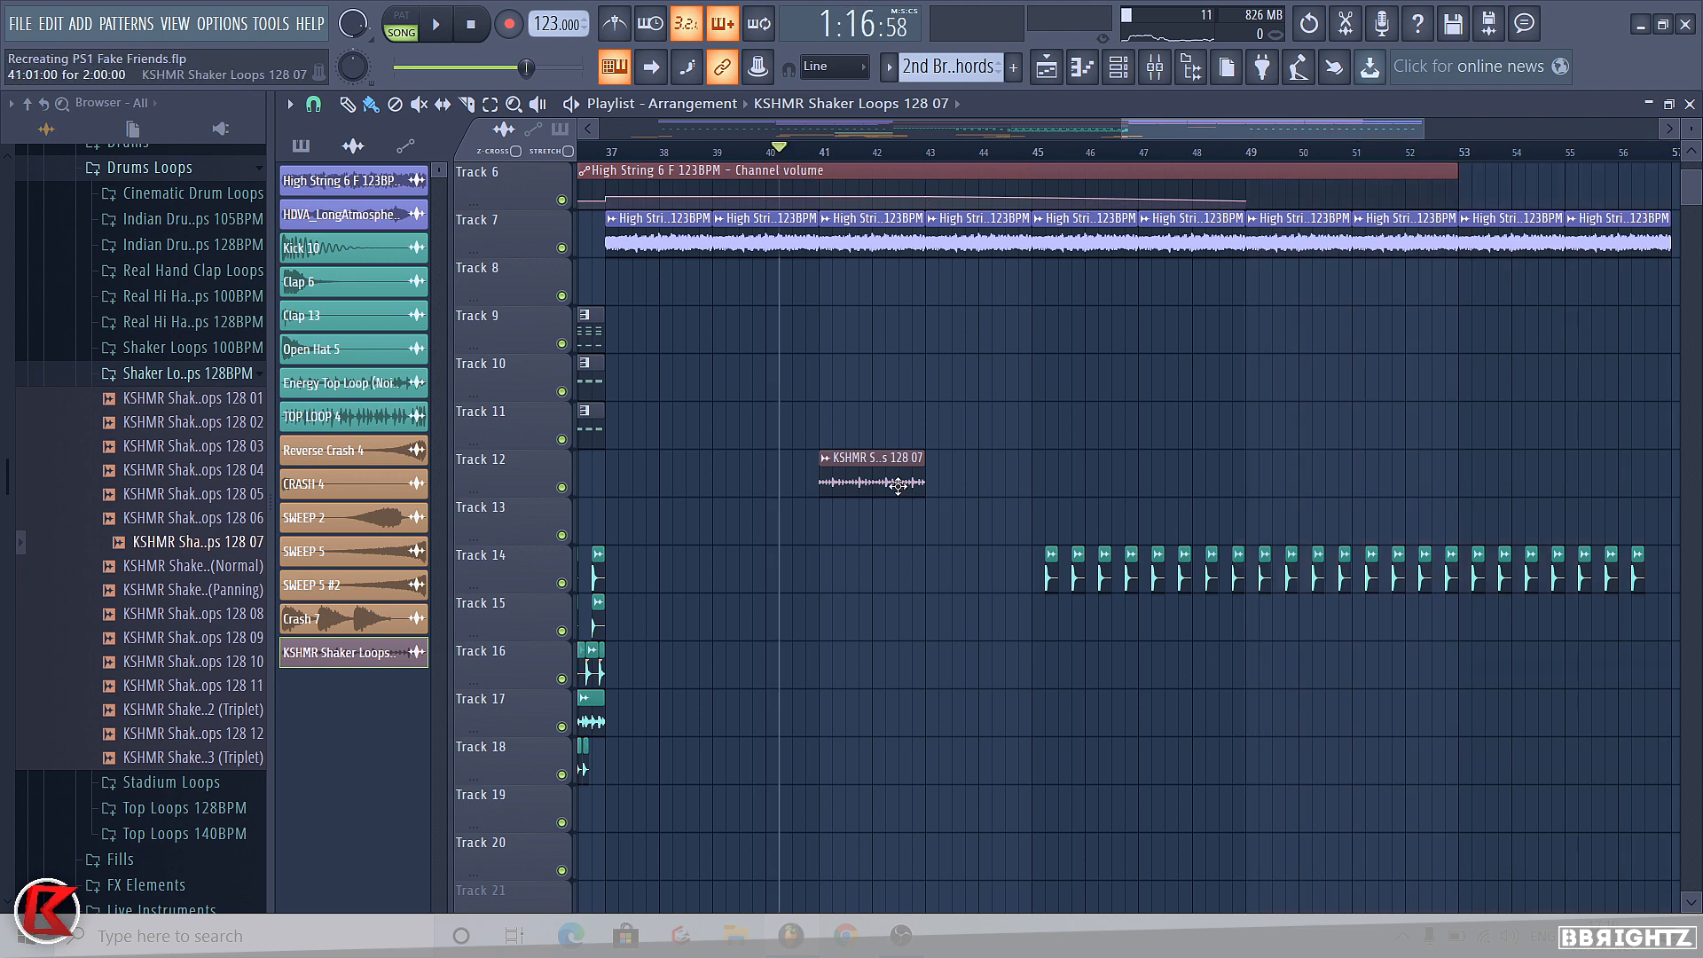
pyautogui.press('space')
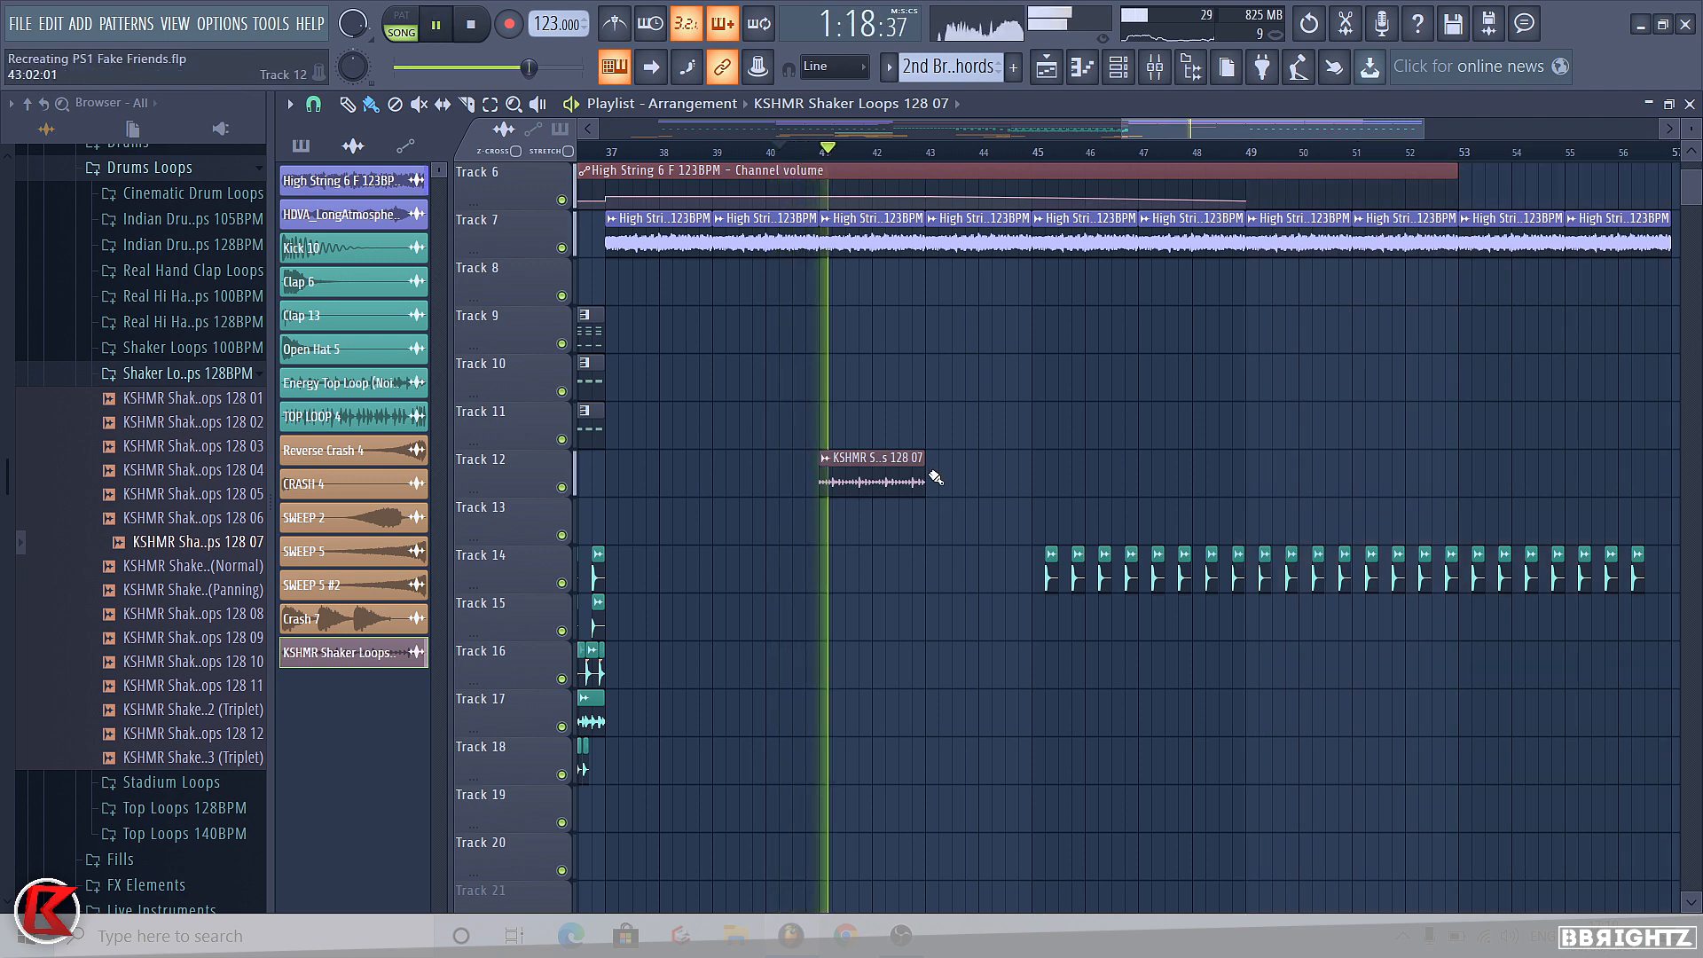
# Repeat the shaker loop on track 12 so it fills bars 41 to 57.
pyautogui.moveTo(935, 477)
pyautogui.mouseDown()
pyautogui.moveTo(1271, 509)
pyautogui.moveTo(711, 485)
pyautogui.mouseUp()
pyautogui.doubleClick(1191, 485)
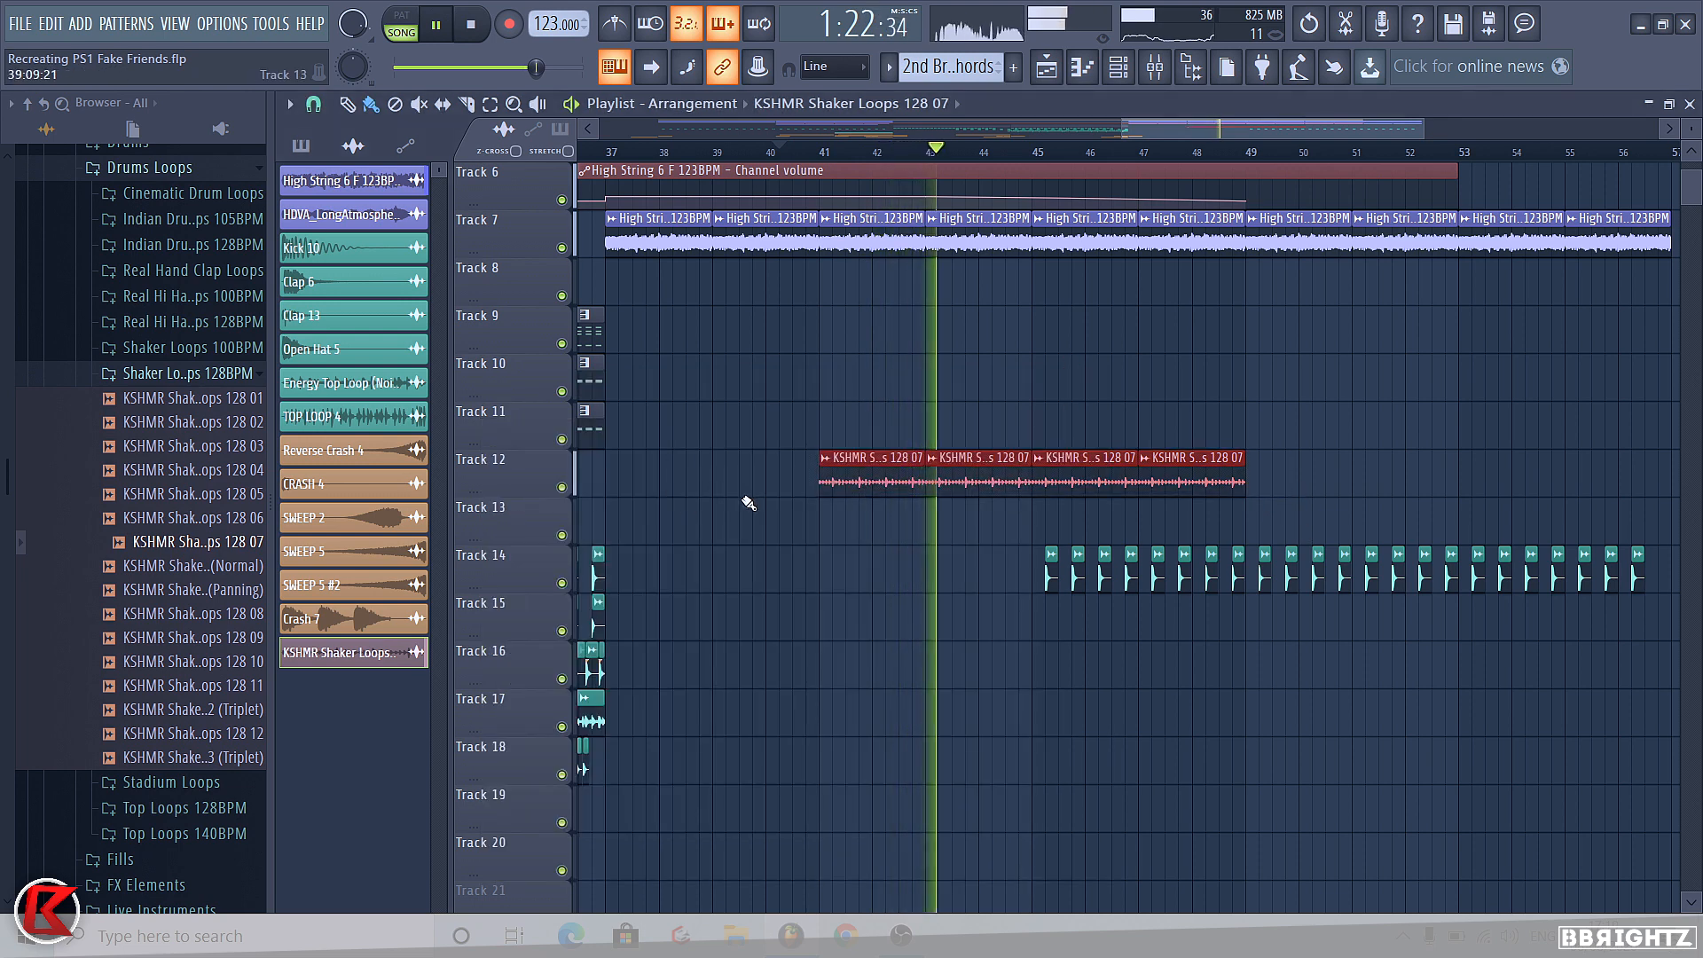
pyautogui.hotkey('ctrl', 'b')
pyautogui.scroll(-4, 1141, 467)
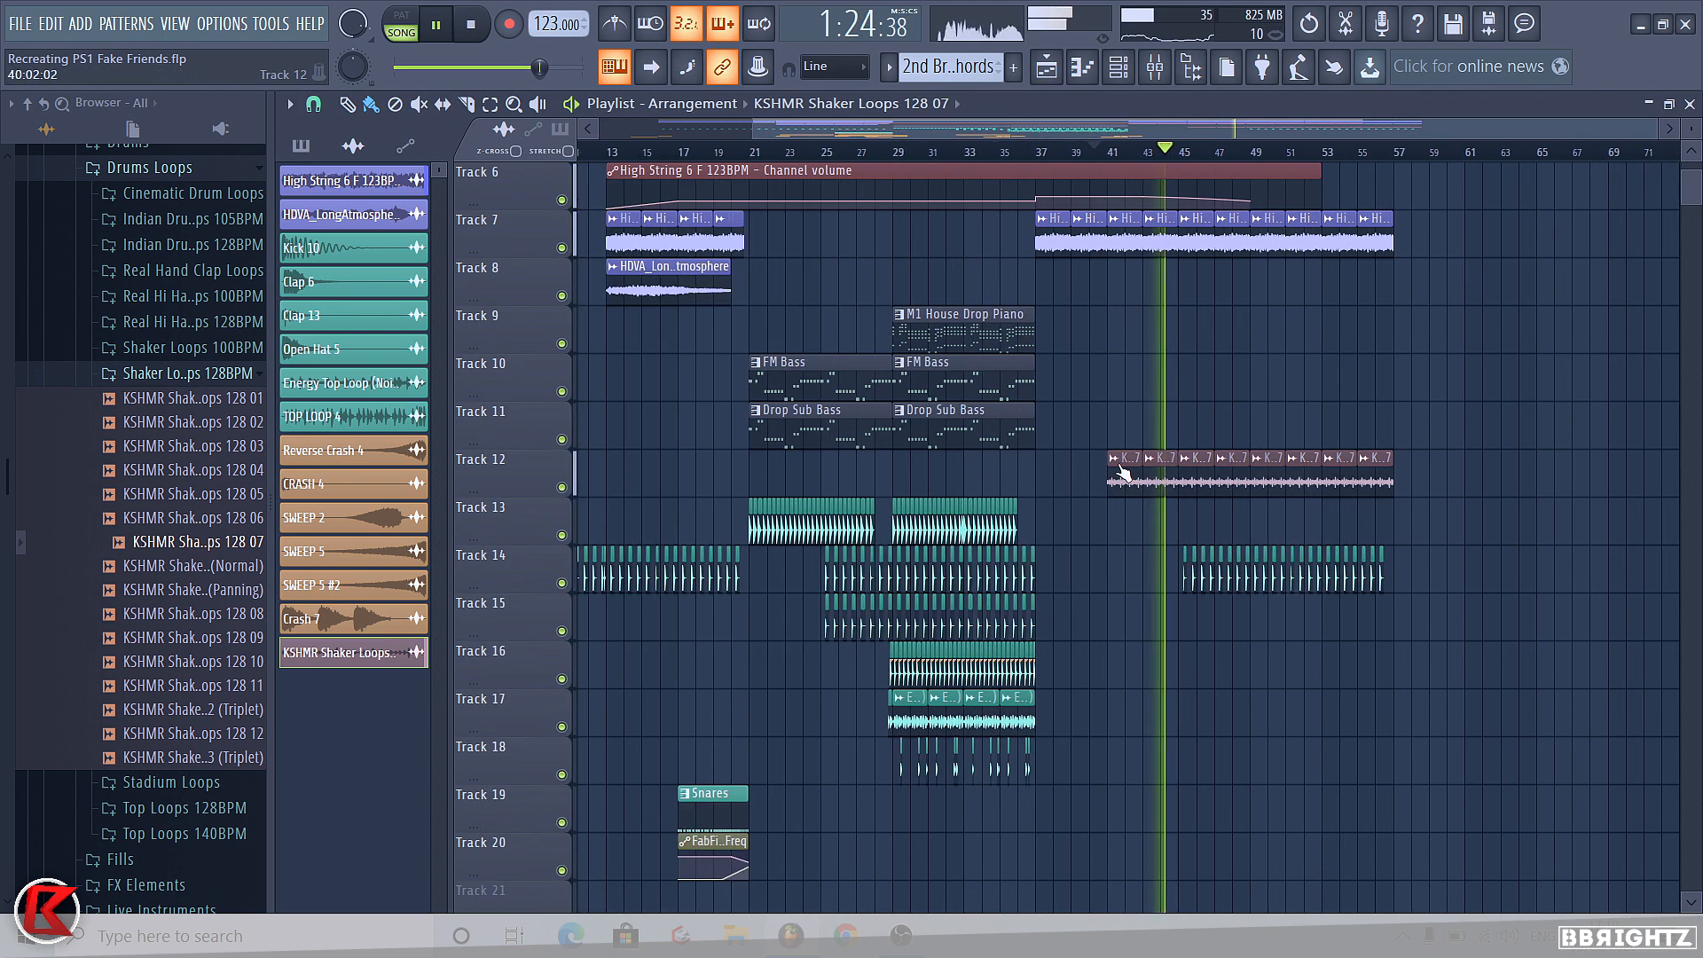
# Rename the KSHMR shaker loop as Shaker and give it the same teal colour as Clap 6.
pyautogui.click(1199, 560)
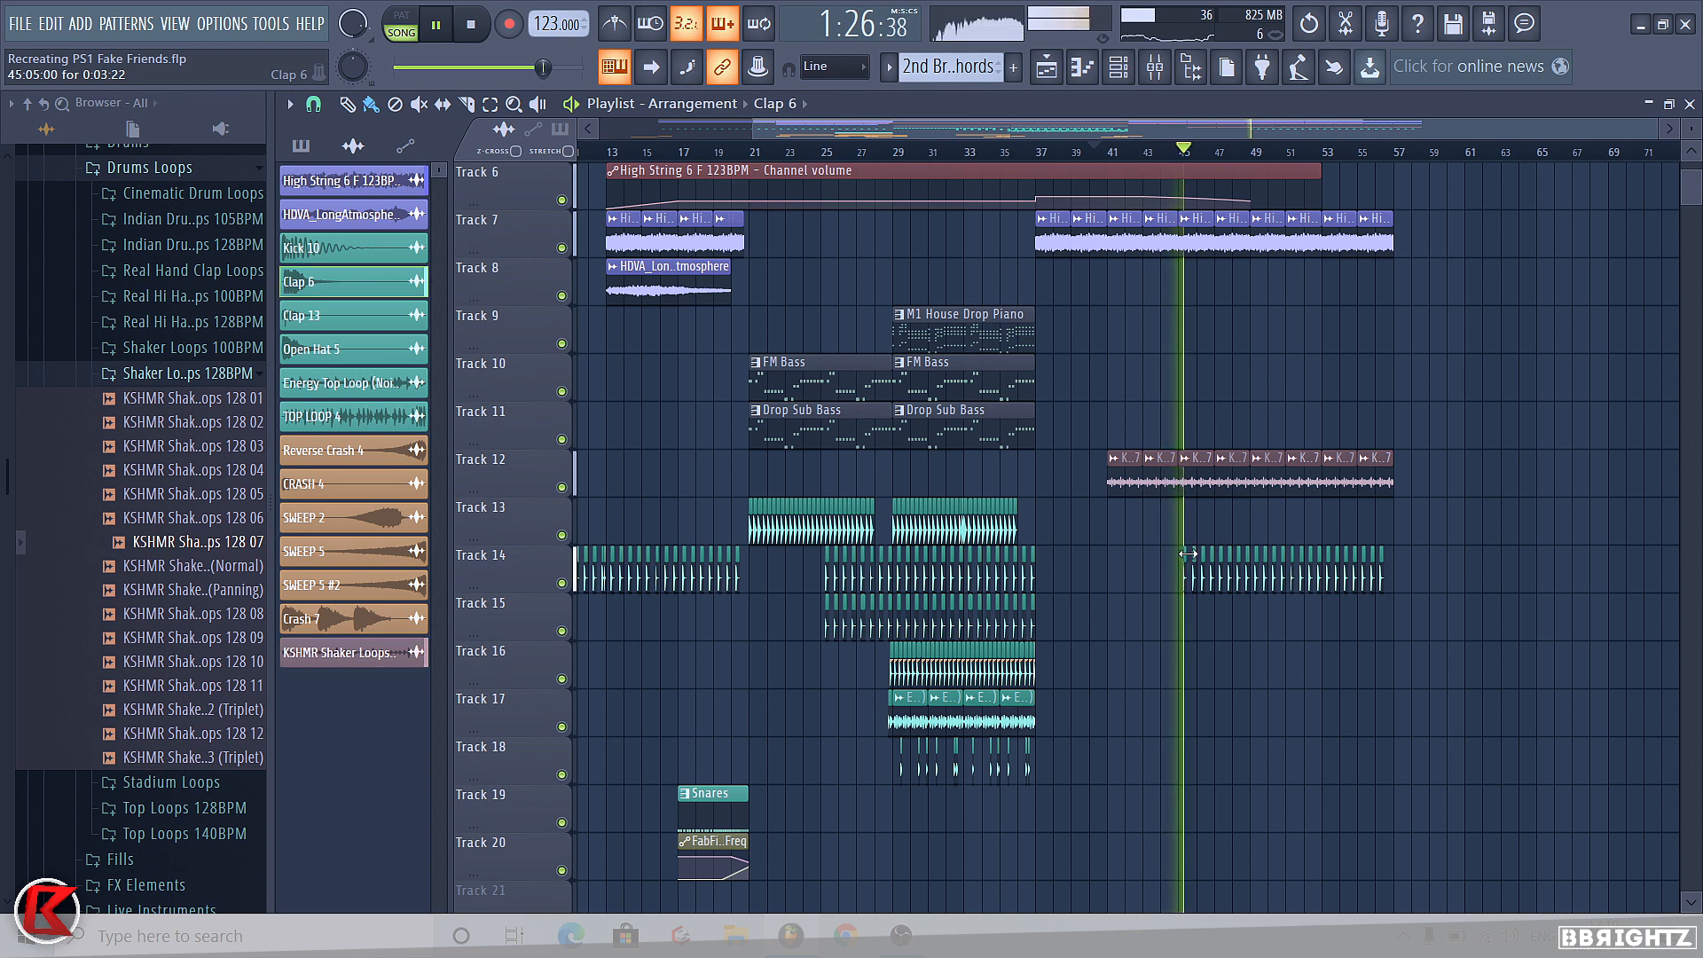
pyautogui.click(1250, 649)
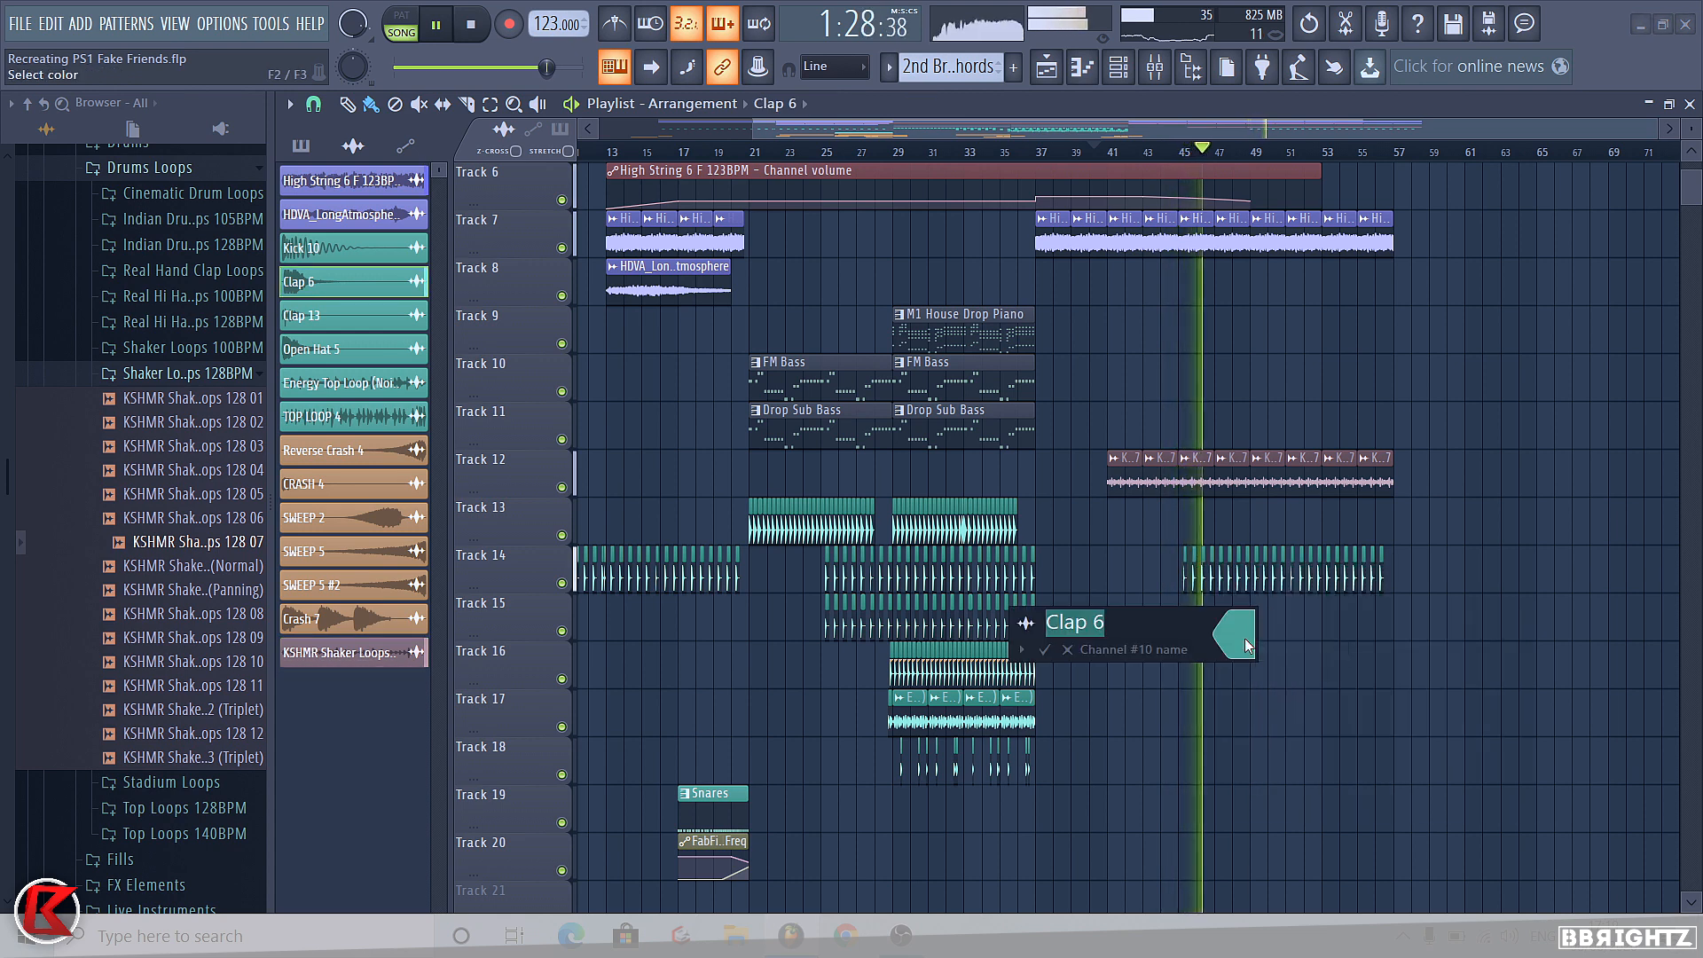
pyautogui.click(1244, 643)
pyautogui.click(1191, 575)
pyautogui.click(1114, 459)
pyautogui.click(1167, 560)
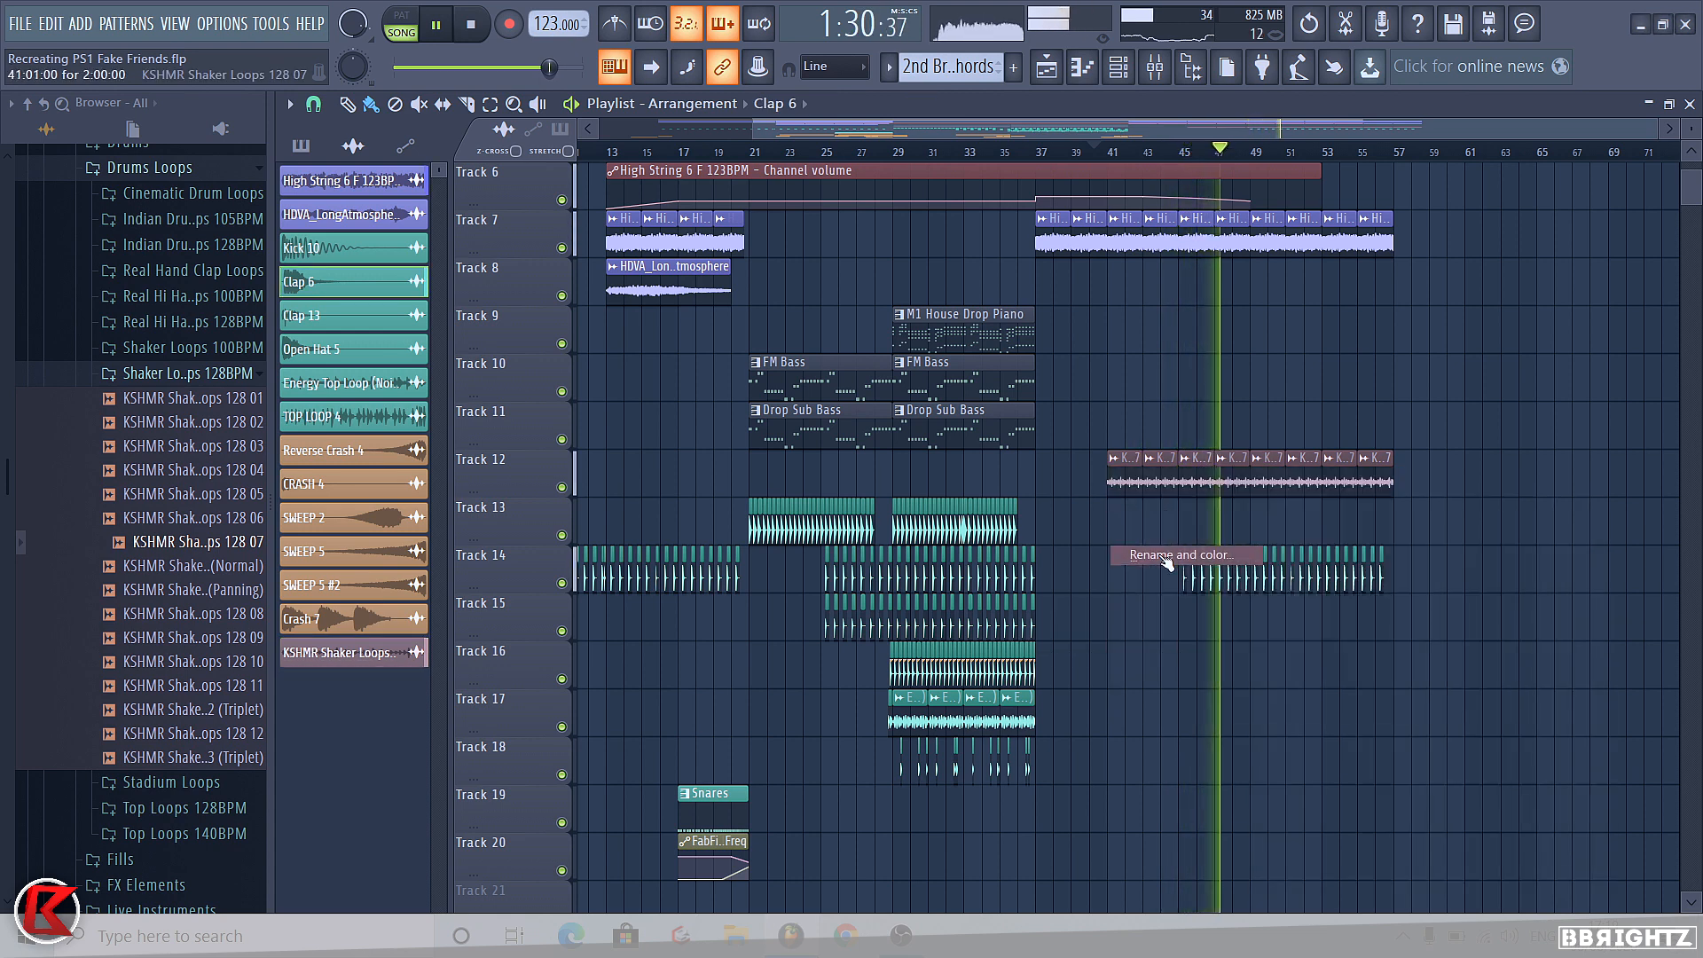
pyautogui.write('Shaker')
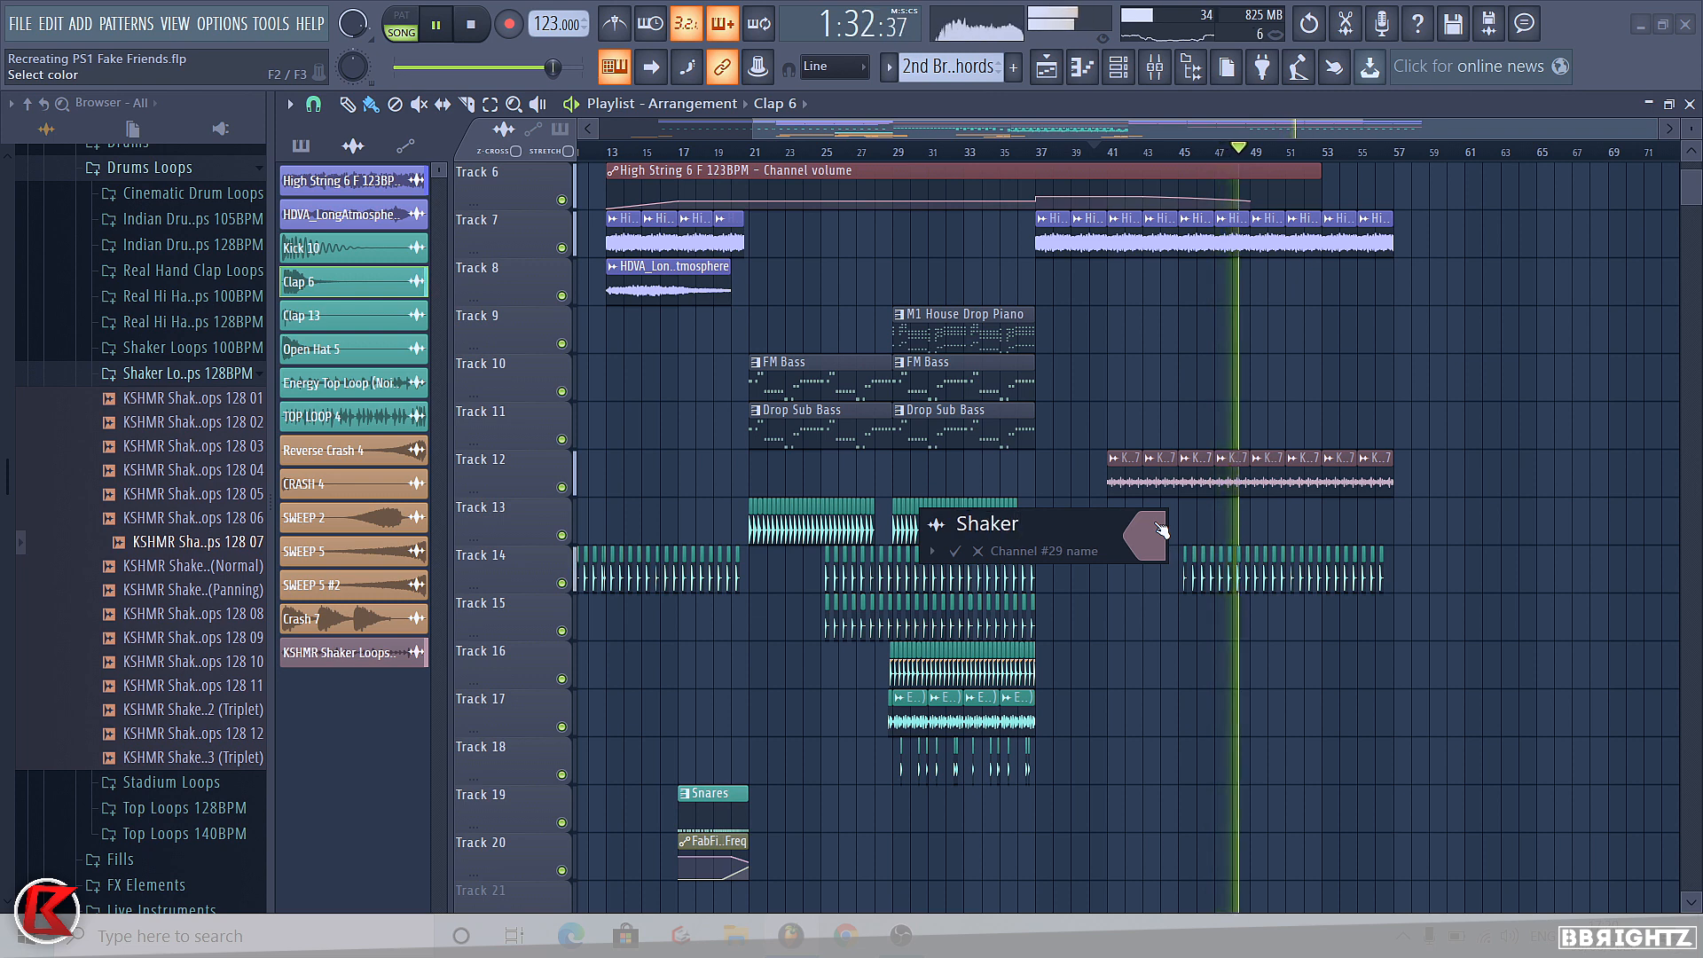
pyautogui.click(1154, 533)
pyautogui.click(1168, 620)
pyautogui.press('Return')
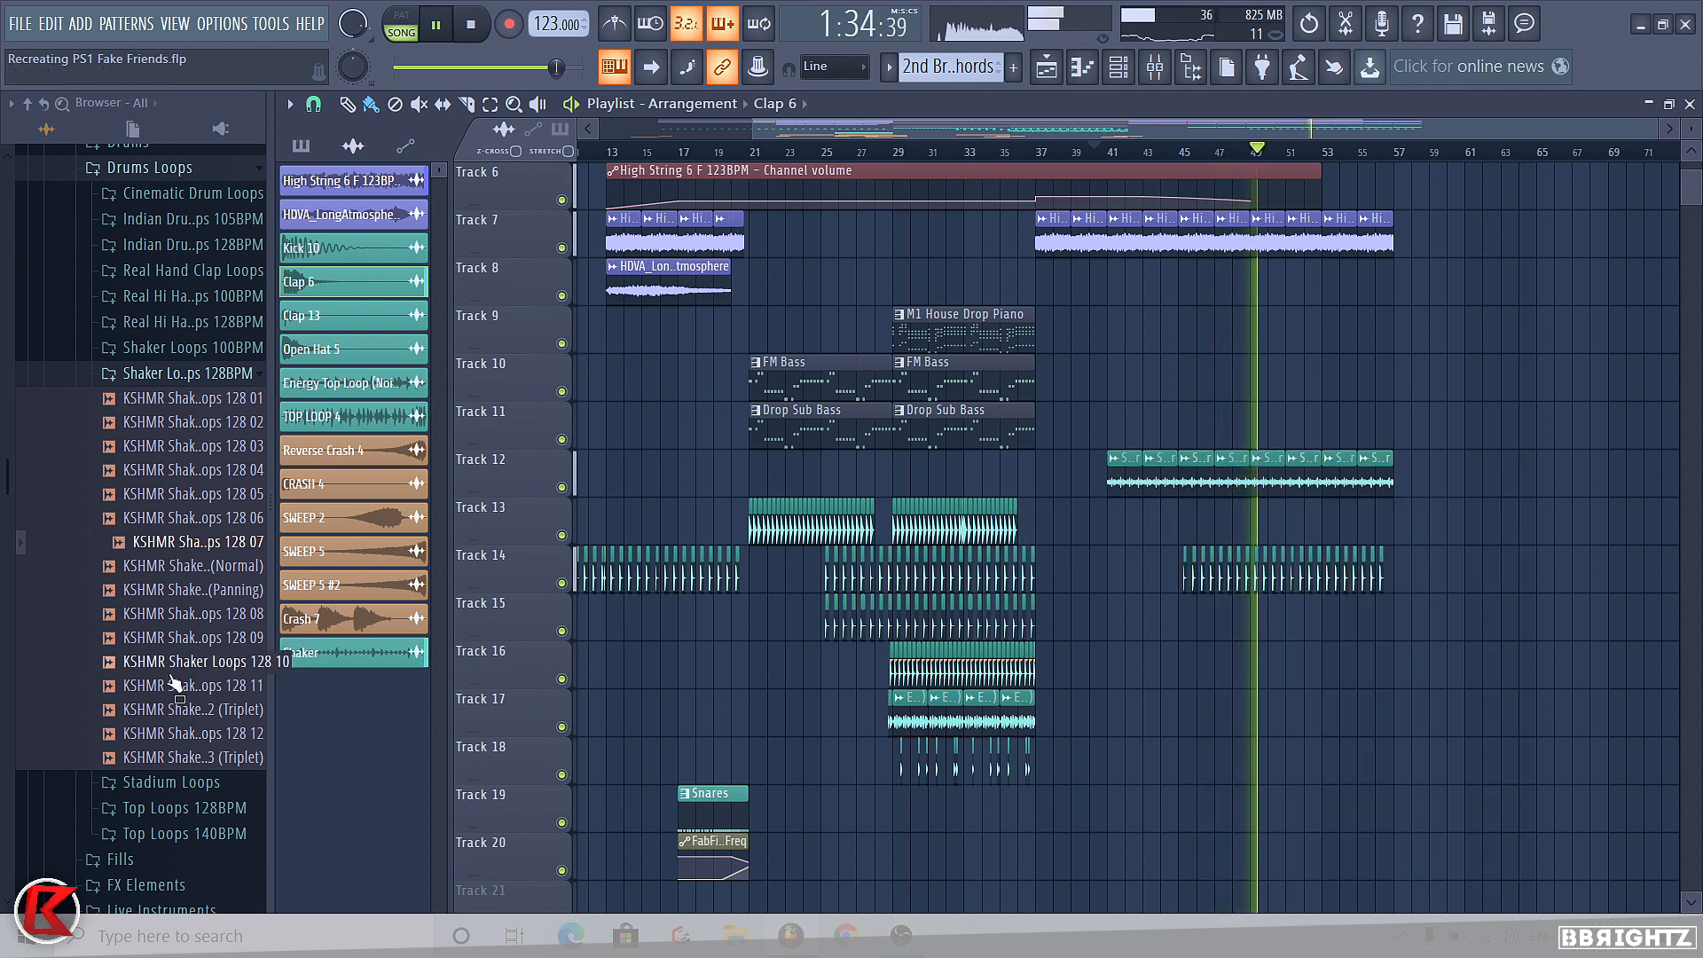
# Reorder the clip list so Shaker sits directly below TOP LOOP 4, and stop playback.
pyautogui.moveTo(334, 663); pyautogui.dragTo(373, 450)
pyautogui.press('space')
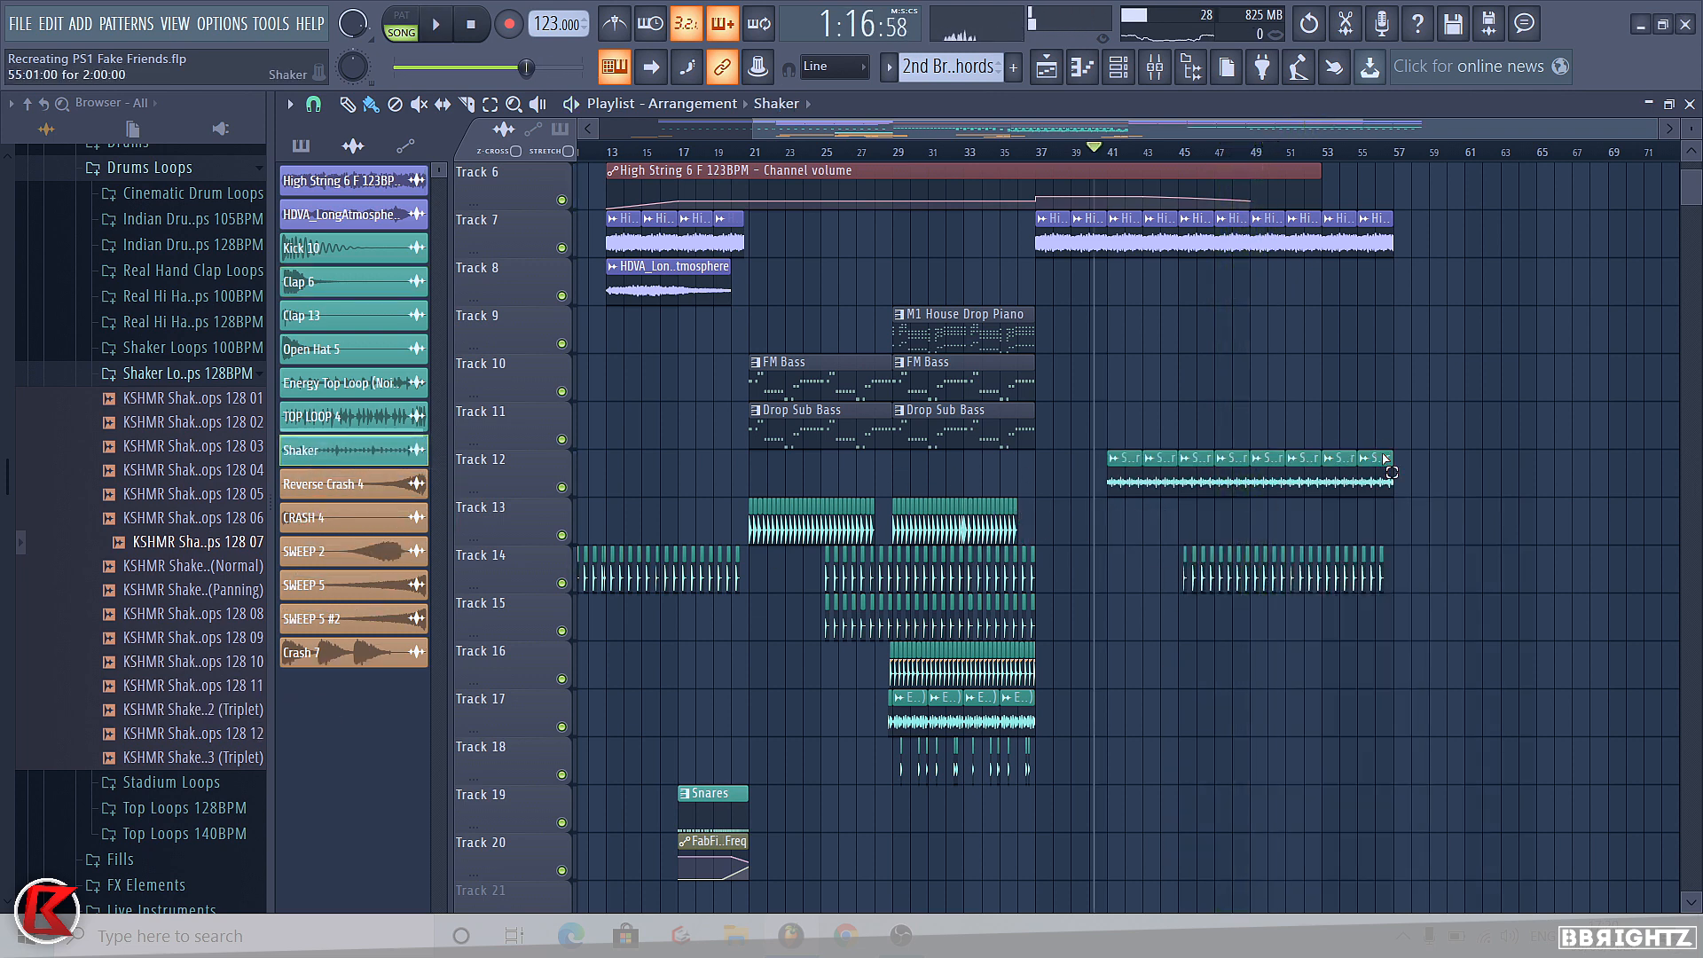
# Move all the Shaker clips from track 12 down to track 18, keeping them at bars 41 to 57.
pyautogui.moveTo(1385, 459); pyautogui.dragTo(1049, 481)
pyautogui.hotkey('shift', 'Down')
pyautogui.hotkey('shift', 'Down')
pyautogui.hotkey('shift', 'Down')
pyautogui.hotkey('shift', 'Down')
pyautogui.hotkey('shift', 'Down')
pyautogui.hotkey('shift', 'Down')
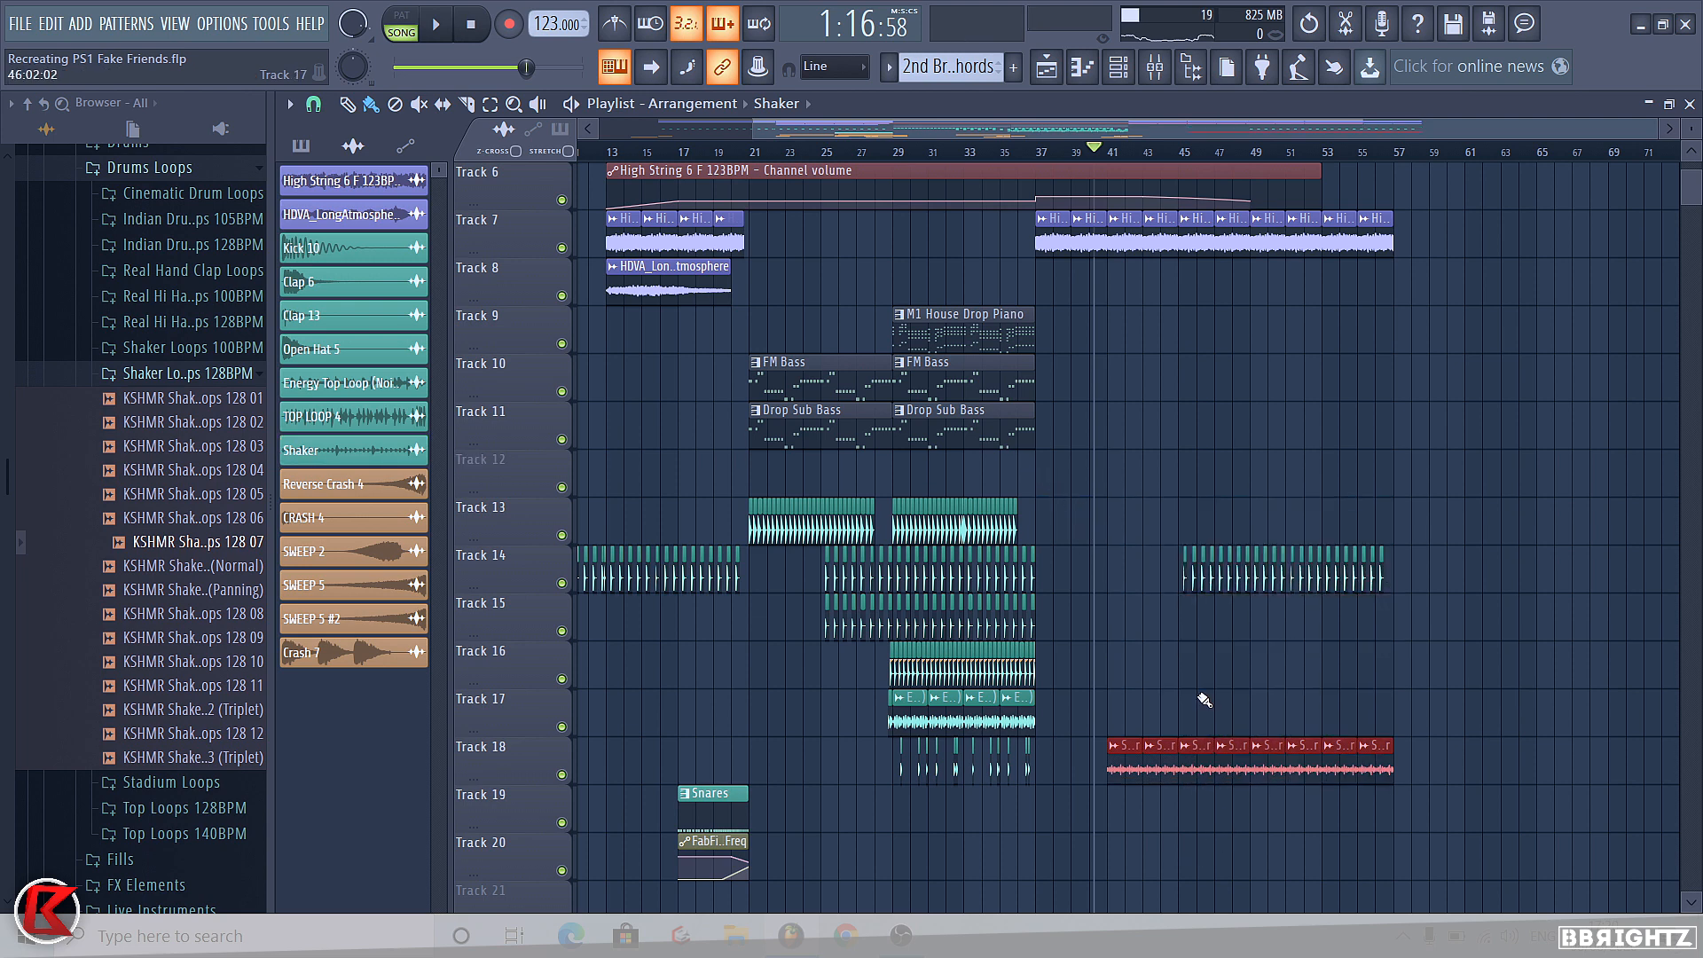
# Move all the clips from the Snares pattern on track 19 down to the crash effects two tracks lower, keeping their bar positions.
pyautogui.click(1203, 699)
pyautogui.scroll(-5, 887, 710)
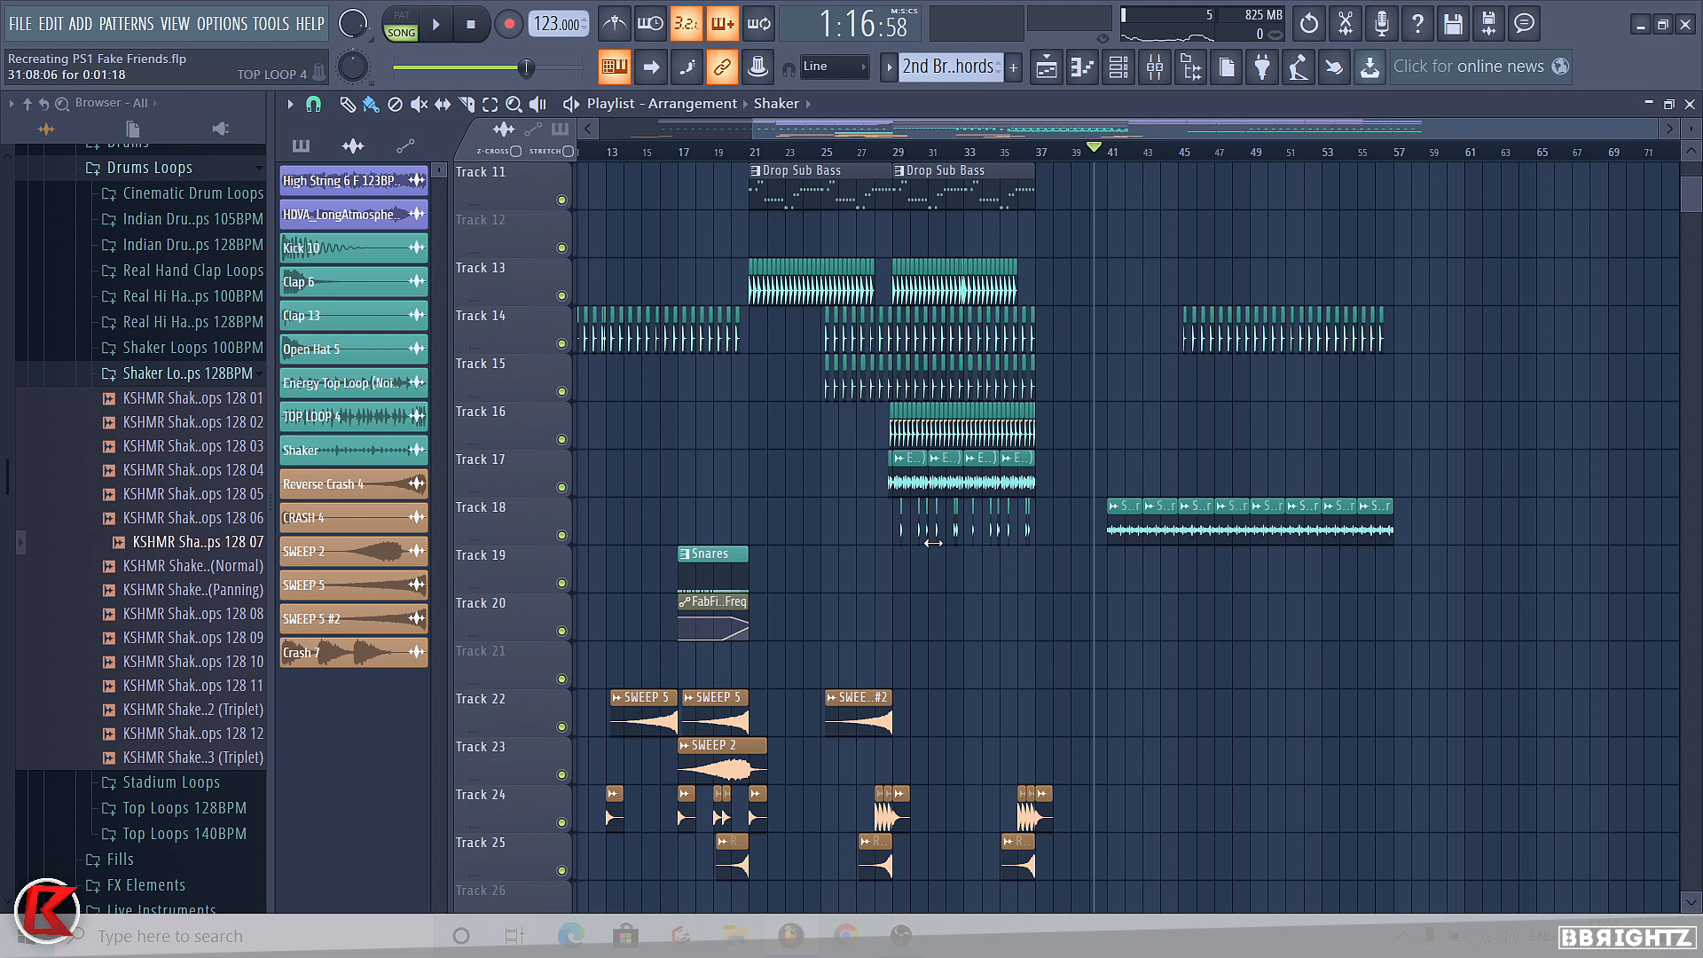
pyautogui.scroll(-2, 933, 542)
pyautogui.moveTo(1512, 598); pyautogui.dragTo(568, 918)
pyautogui.moveTo(1489, 391); pyautogui.dragTo(574, 909)
pyautogui.hotkey('shift', 'Down')
pyautogui.hotkey('shift', 'Down')
pyautogui.scroll(2, 1274, 524)
pyautogui.hotkey('ctrl', 'd')
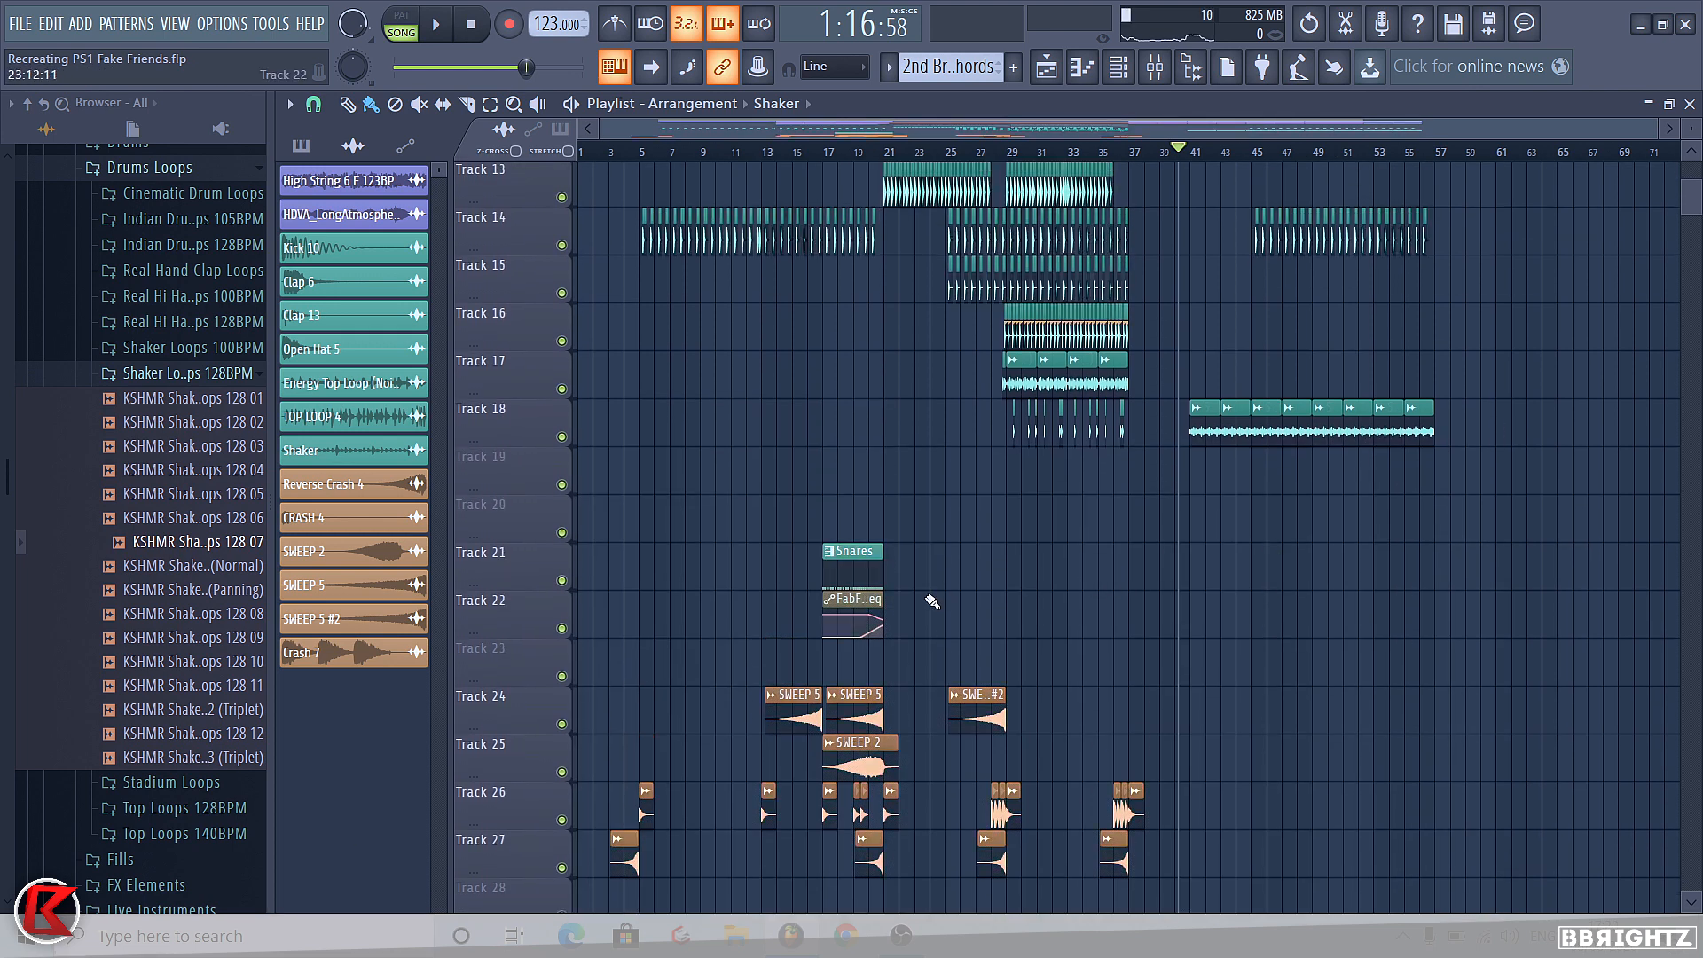
# Move the Shaker clips from track 18 down to track 19, keeping them at bars 41 to 57, and clear the selection.
pyautogui.click(1265, 407)
pyautogui.hotkey('shift', 'Down')
pyautogui.scroll(1, 1252, 527)
pyautogui.hotkey('ctrl', 'd')
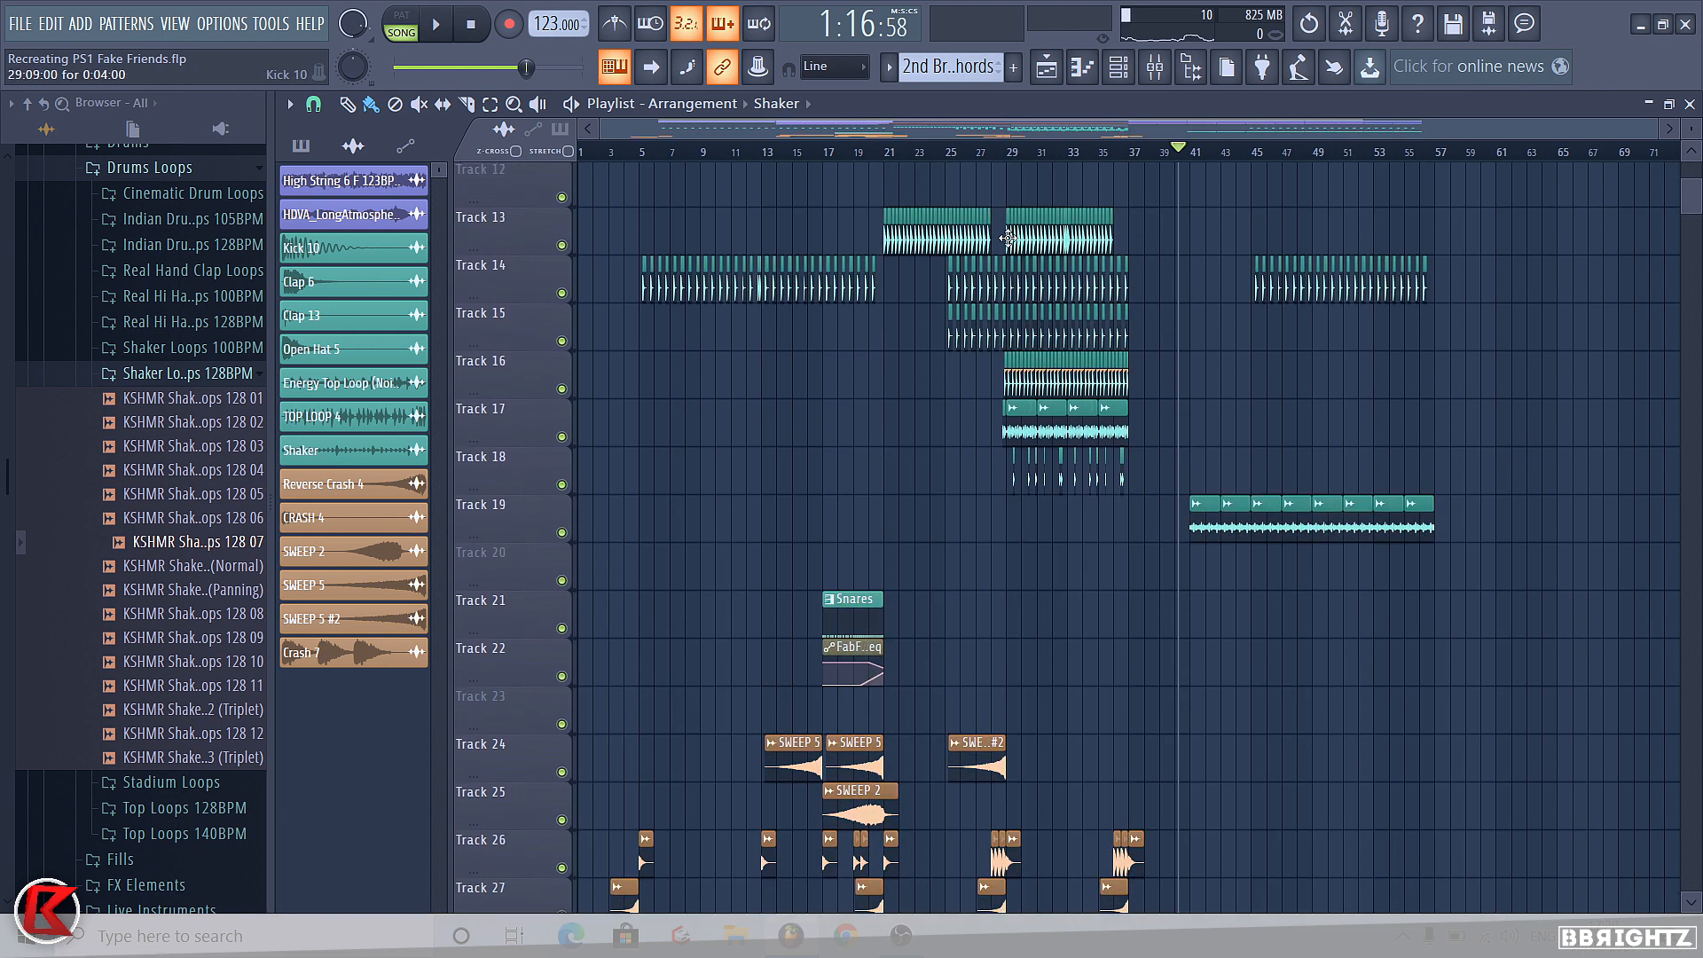
# Start playback and route the Shaker channel to mixer track 18.
pyautogui.press('space')
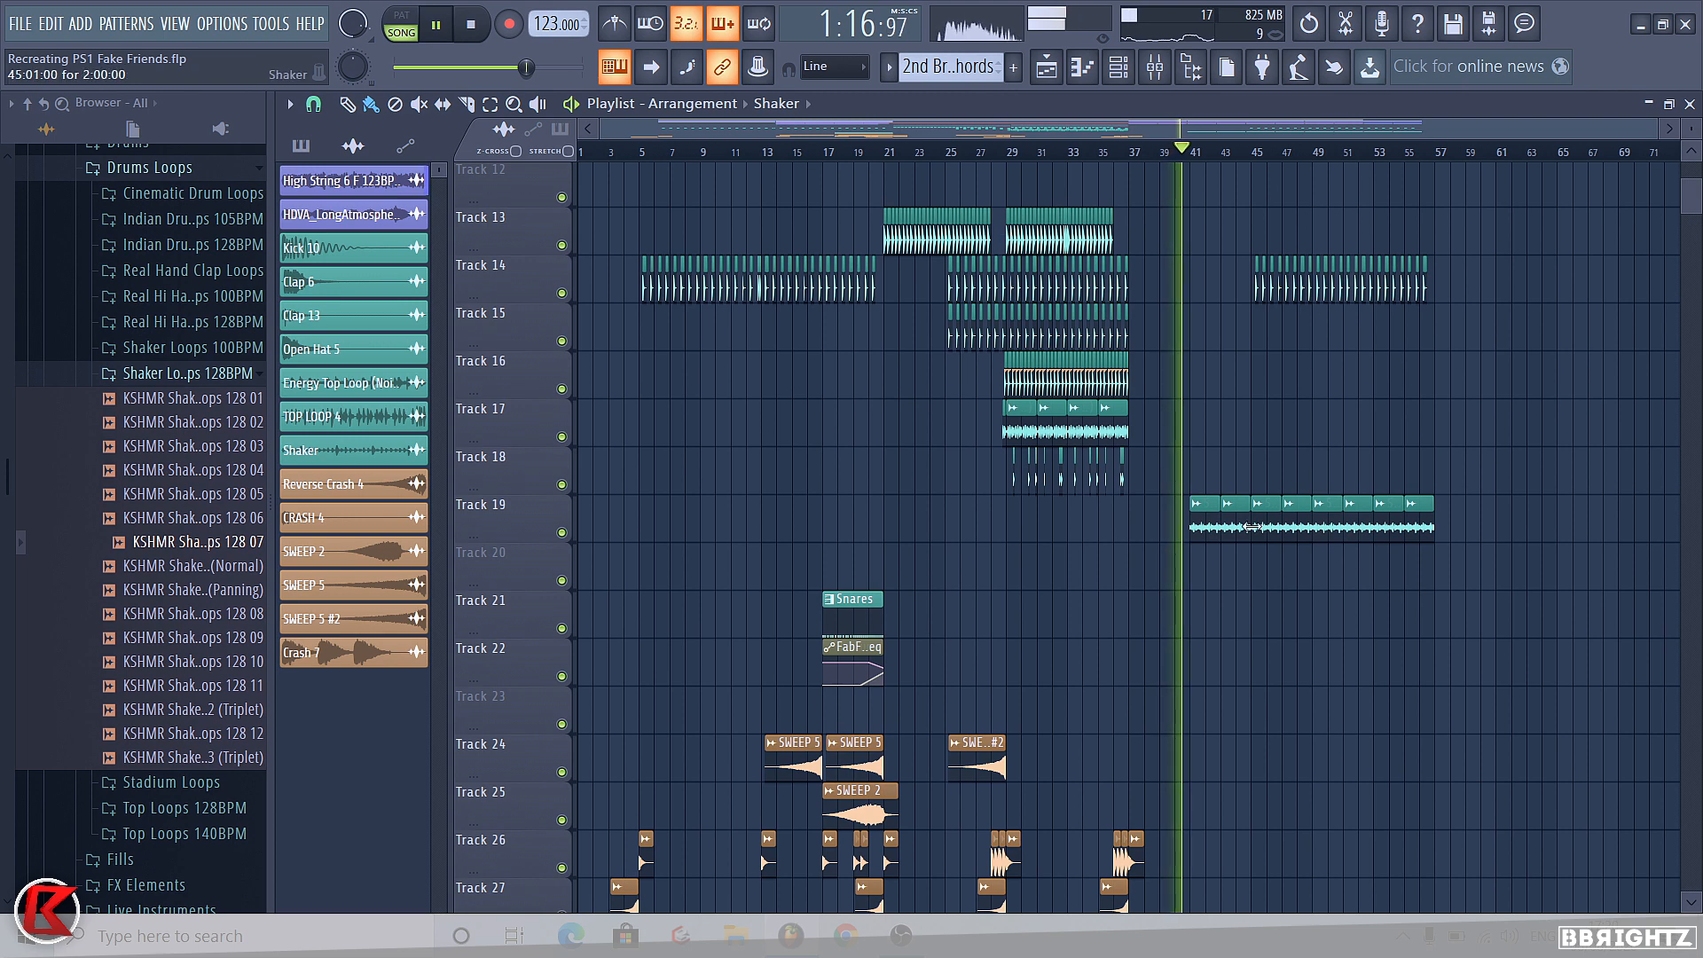
pyautogui.click(1155, 67)
pyautogui.hotkey('ctrl', 'l')
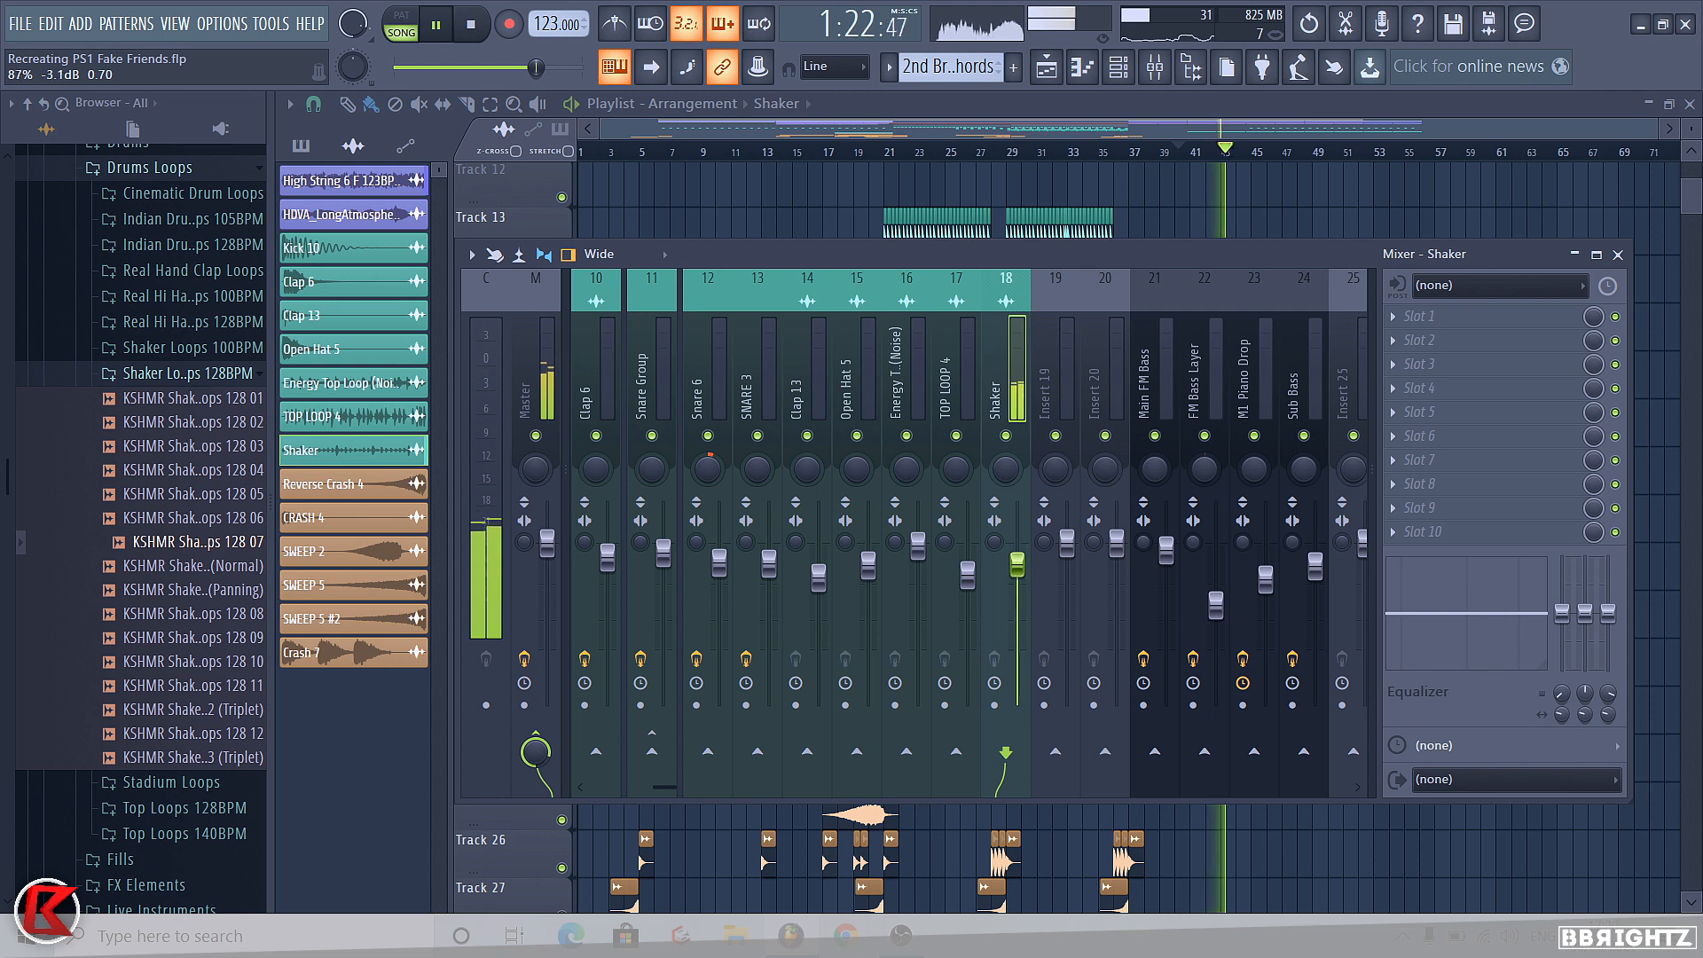
# Shift the Sub Bass, M1 Piano Drop, FM Bass Layer and Main FM Bass mixer tracks two places right to occupy inserts 23 to 26.
pyautogui.hscroll(3, 865, 311)
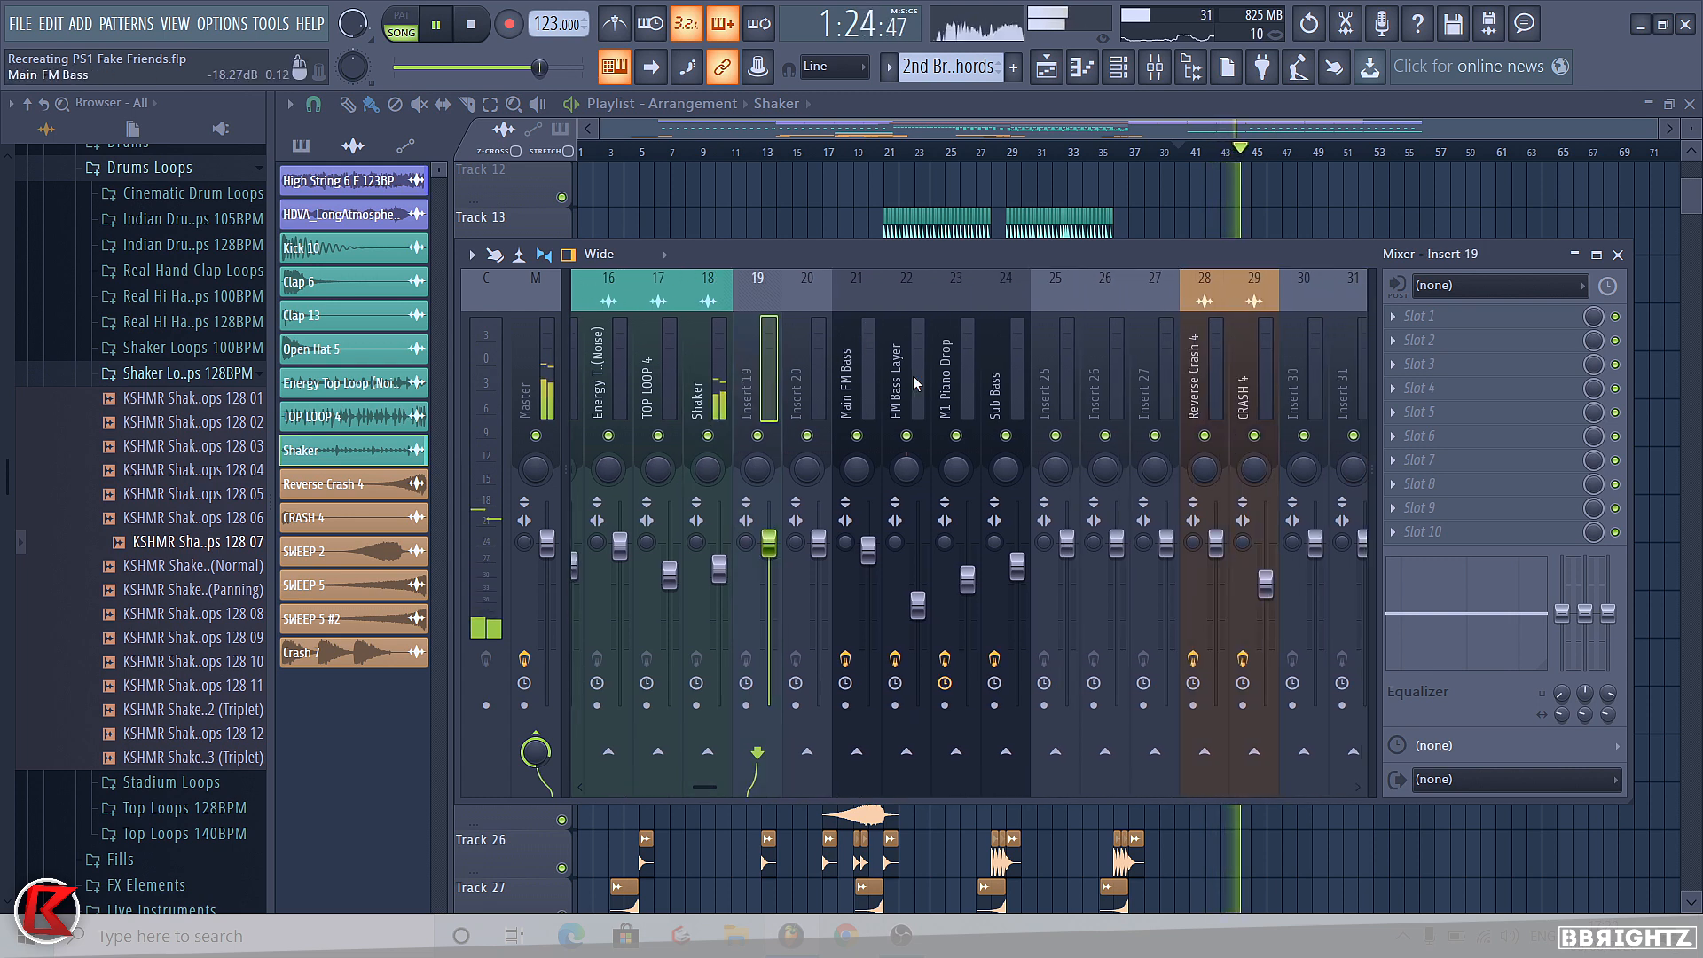
pyautogui.click(1015, 374)
pyautogui.hotkey('alt', 'Right')
pyautogui.hotkey('alt', 'Right')
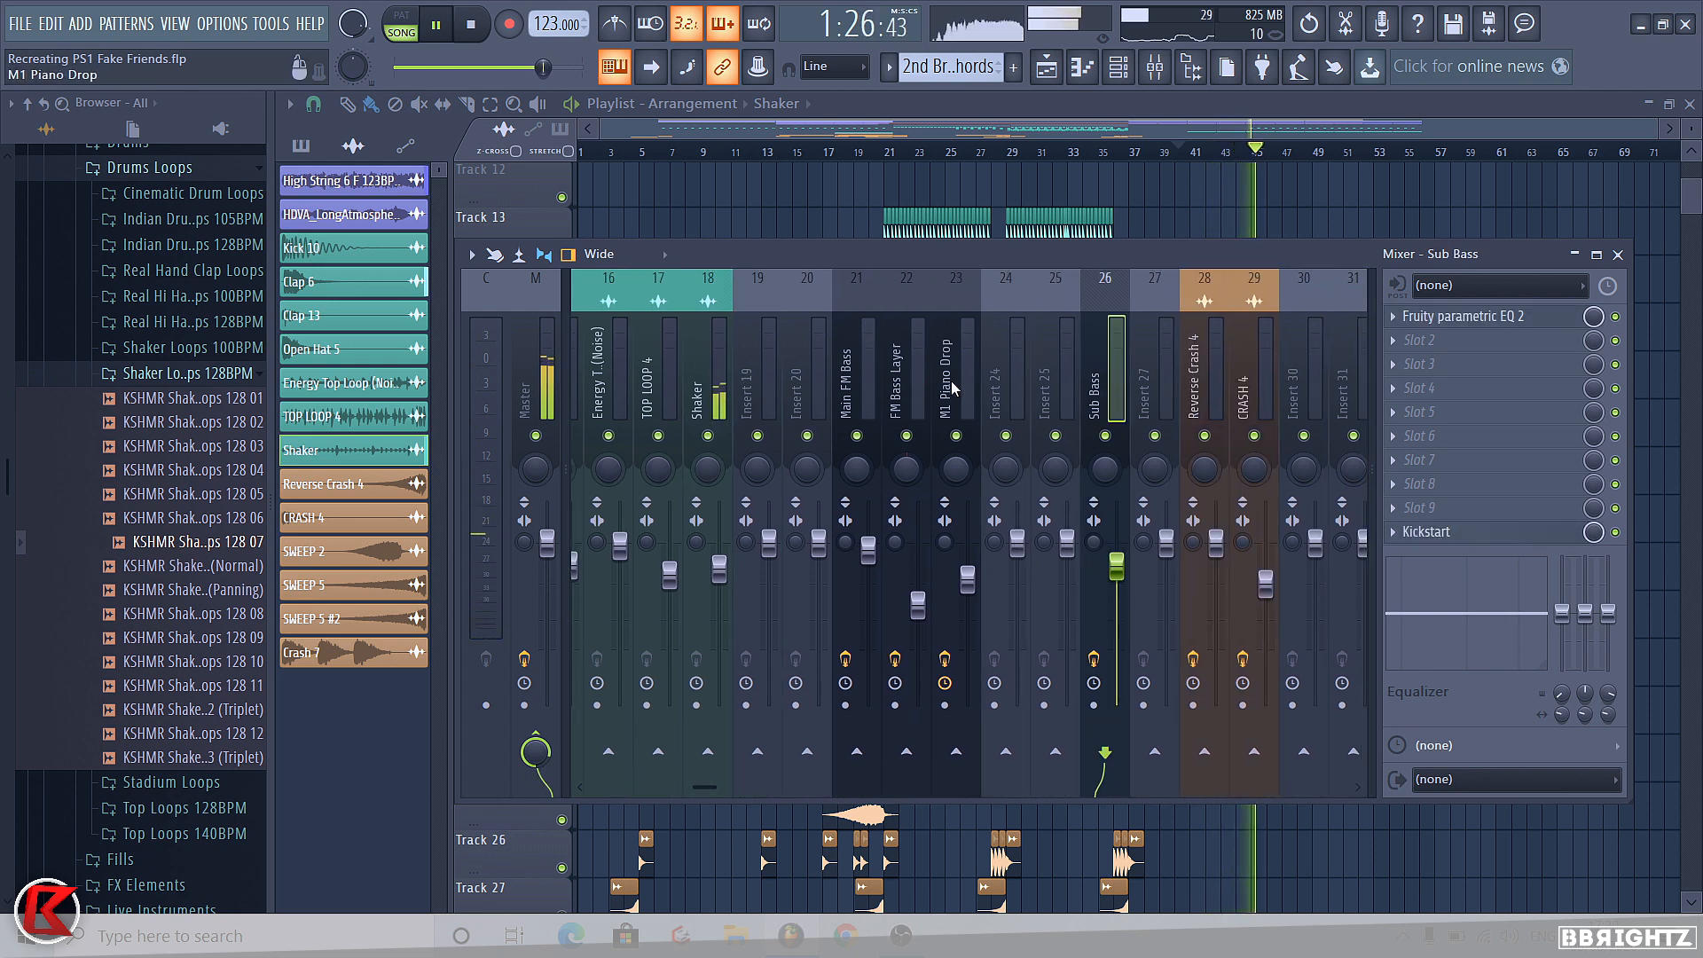
pyautogui.click(951, 388)
pyautogui.hotkey('alt', 'Right')
pyautogui.hotkey('alt', 'Right')
pyautogui.scroll(-2, 896, 383)
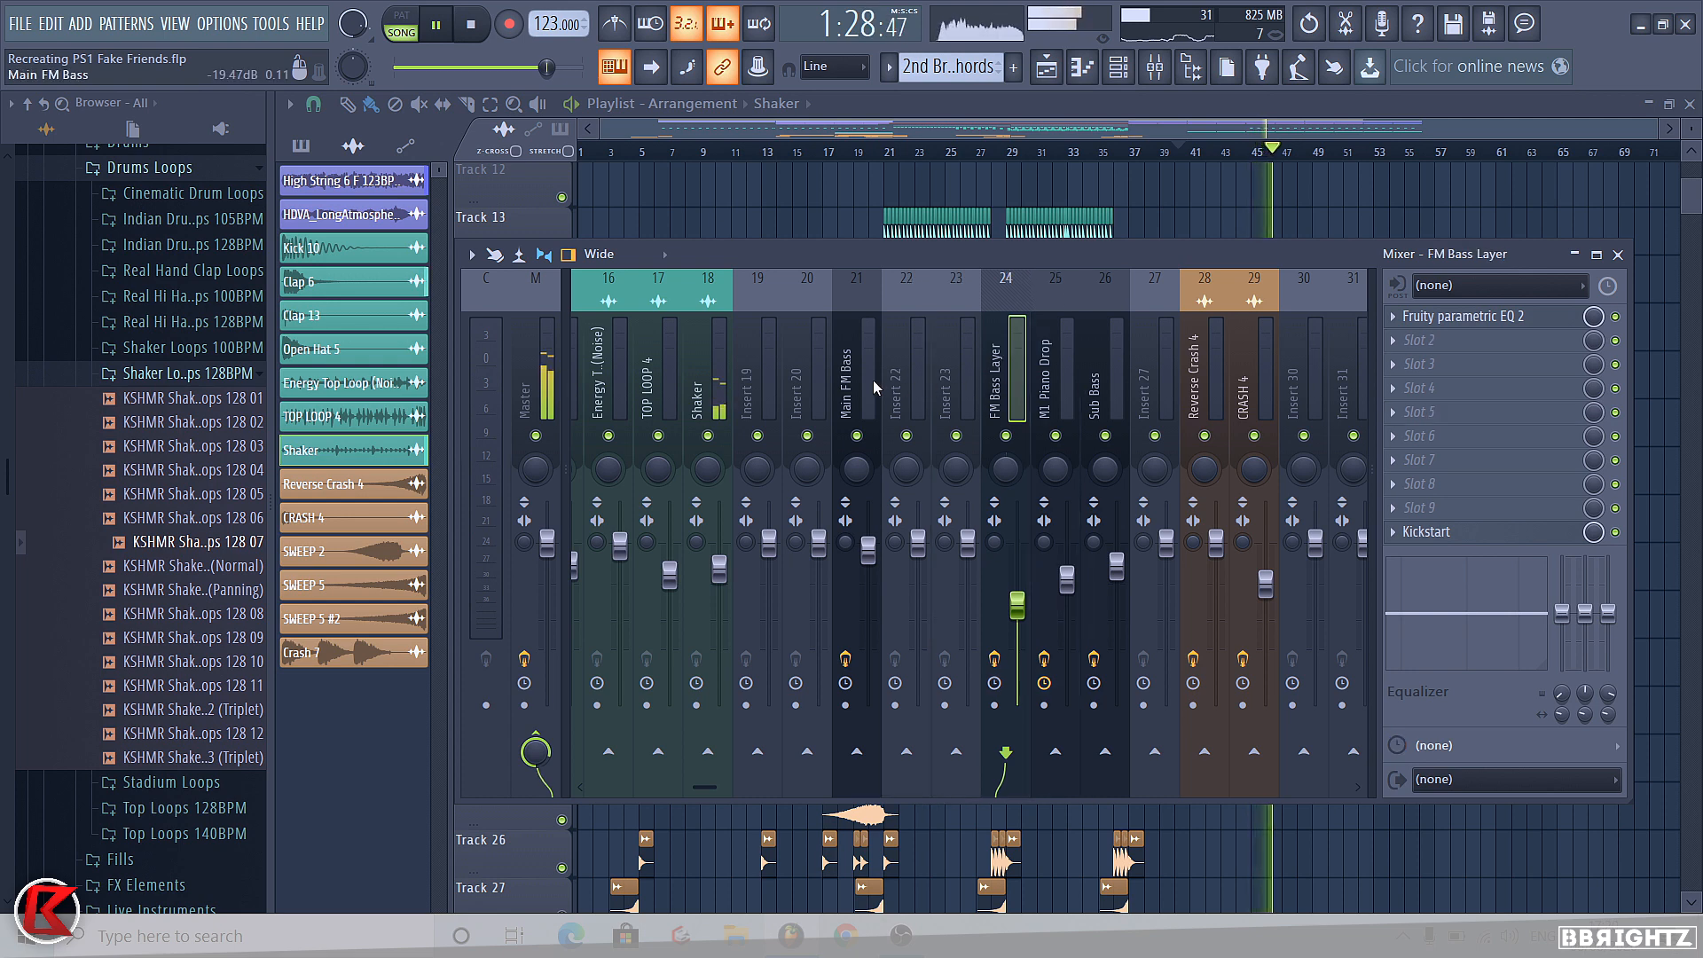
pyautogui.scroll(-1, 872, 381)
pyautogui.scroll(-1, 909, 380)
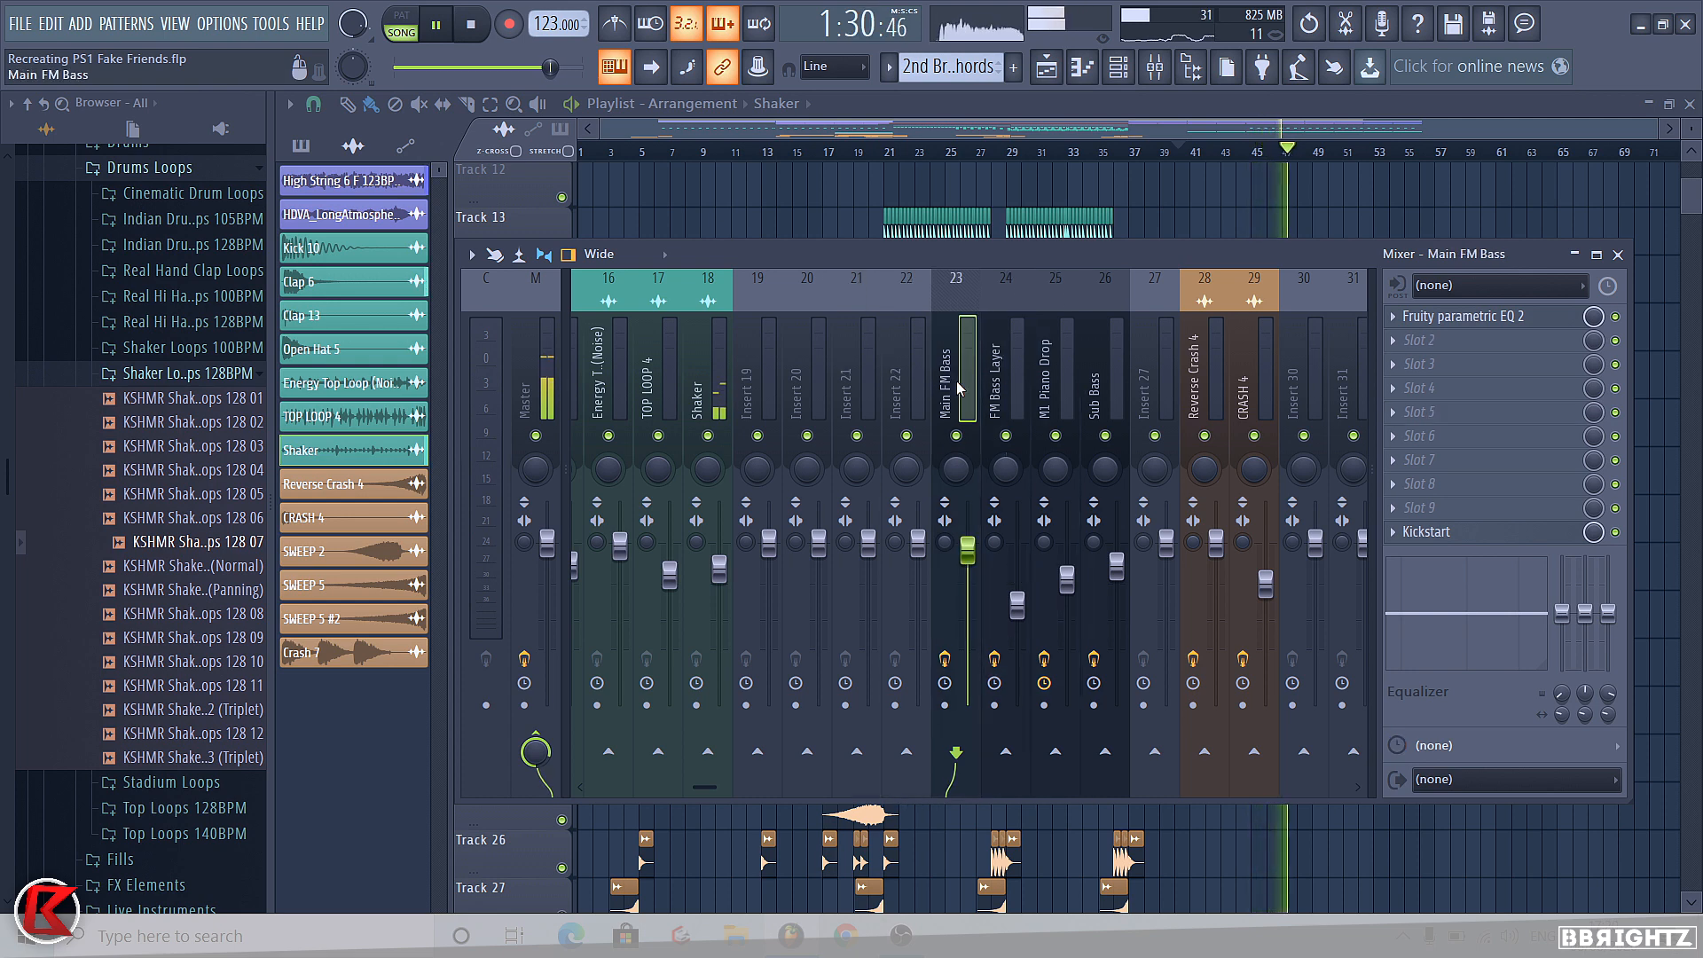
pyautogui.click(1618, 255)
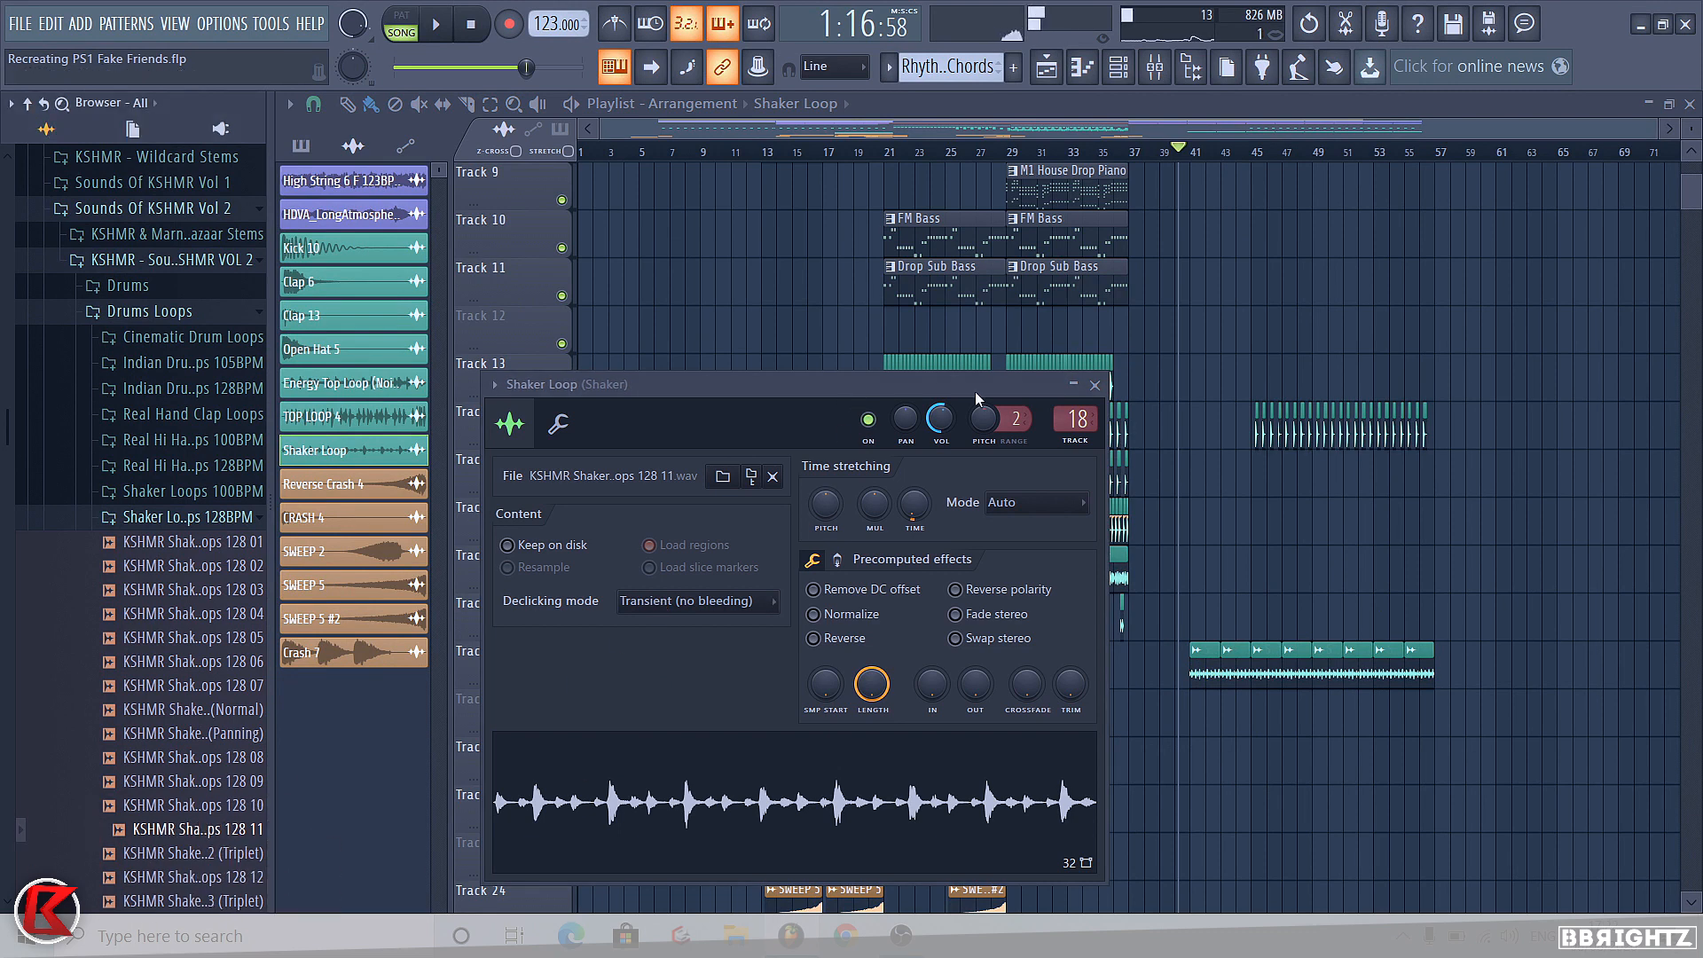
# Preview the break from bar 41 and collapse the opened Sounds of KSHMR Vol 2 drum loop folders in the browser.
pyautogui.click(1193, 154)
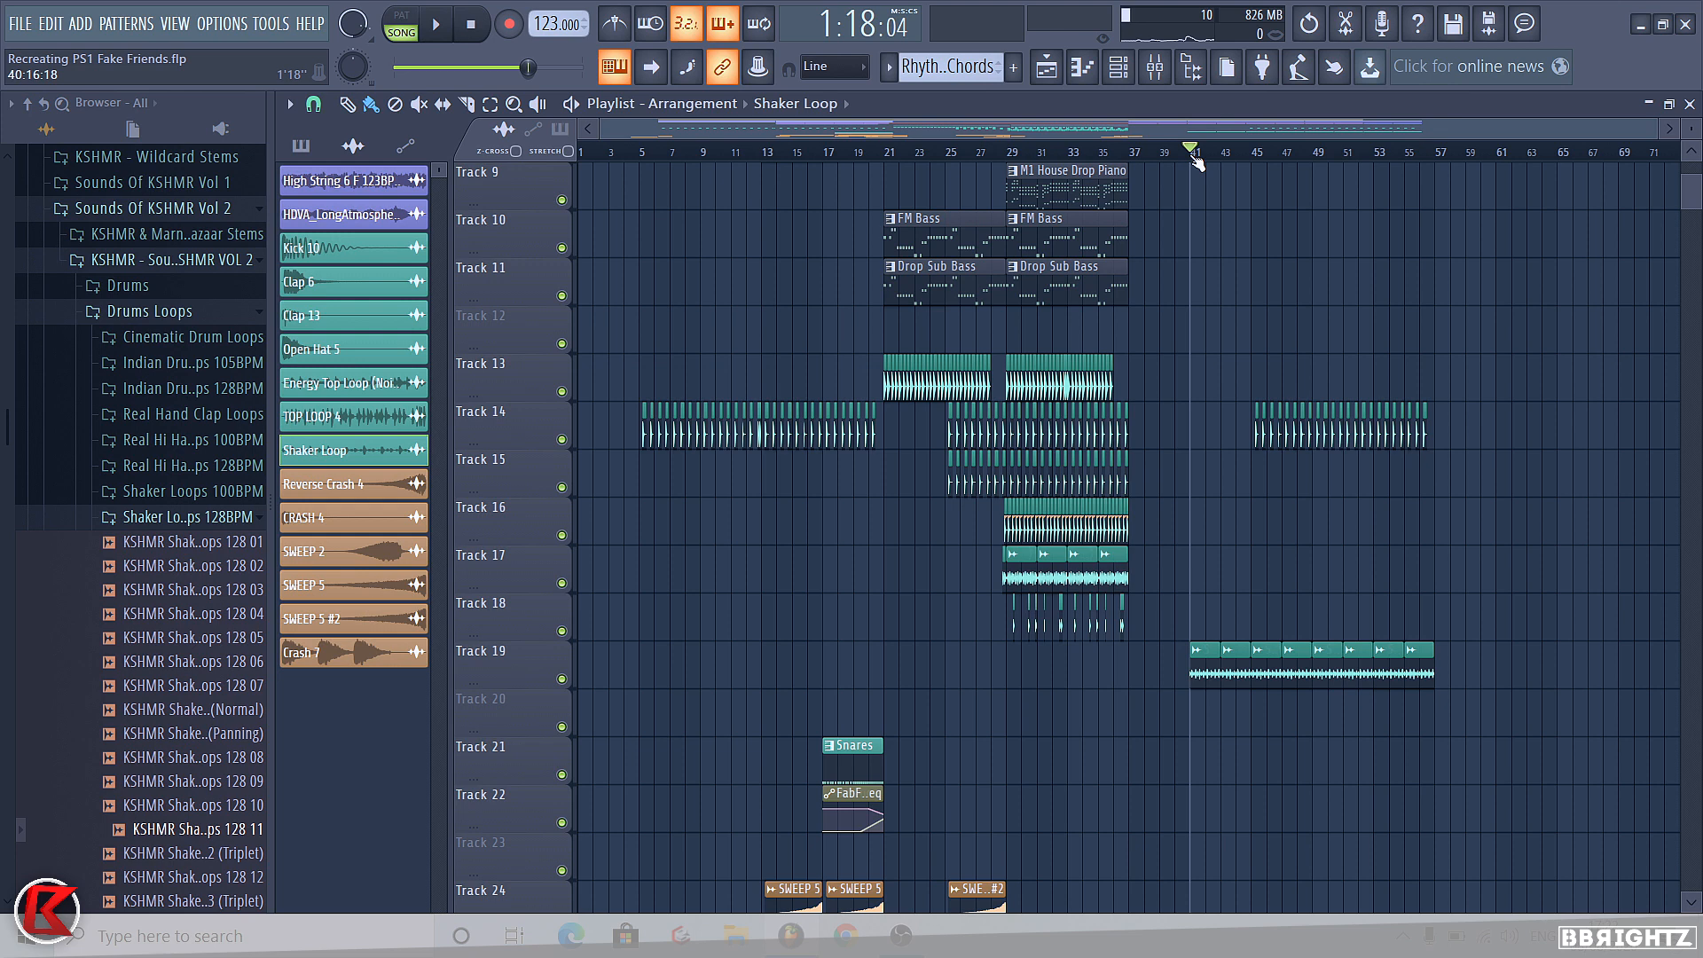
pyautogui.press('space')
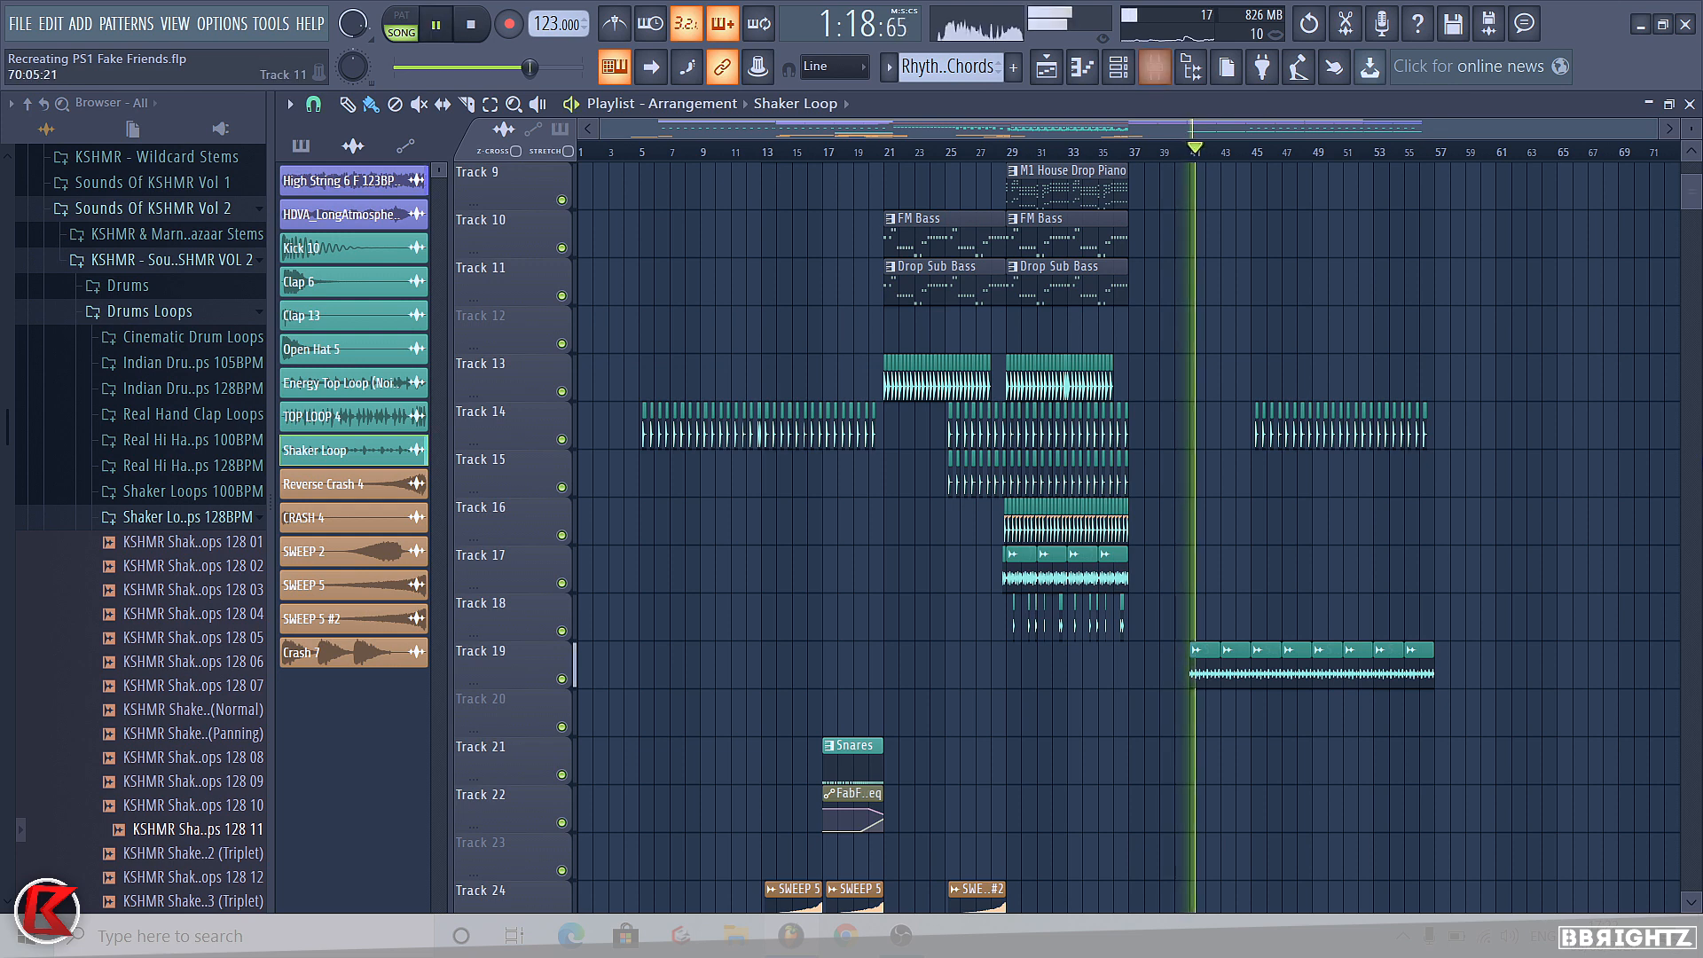
pyautogui.scroll(4, 1064, 532)
pyautogui.click(168, 518)
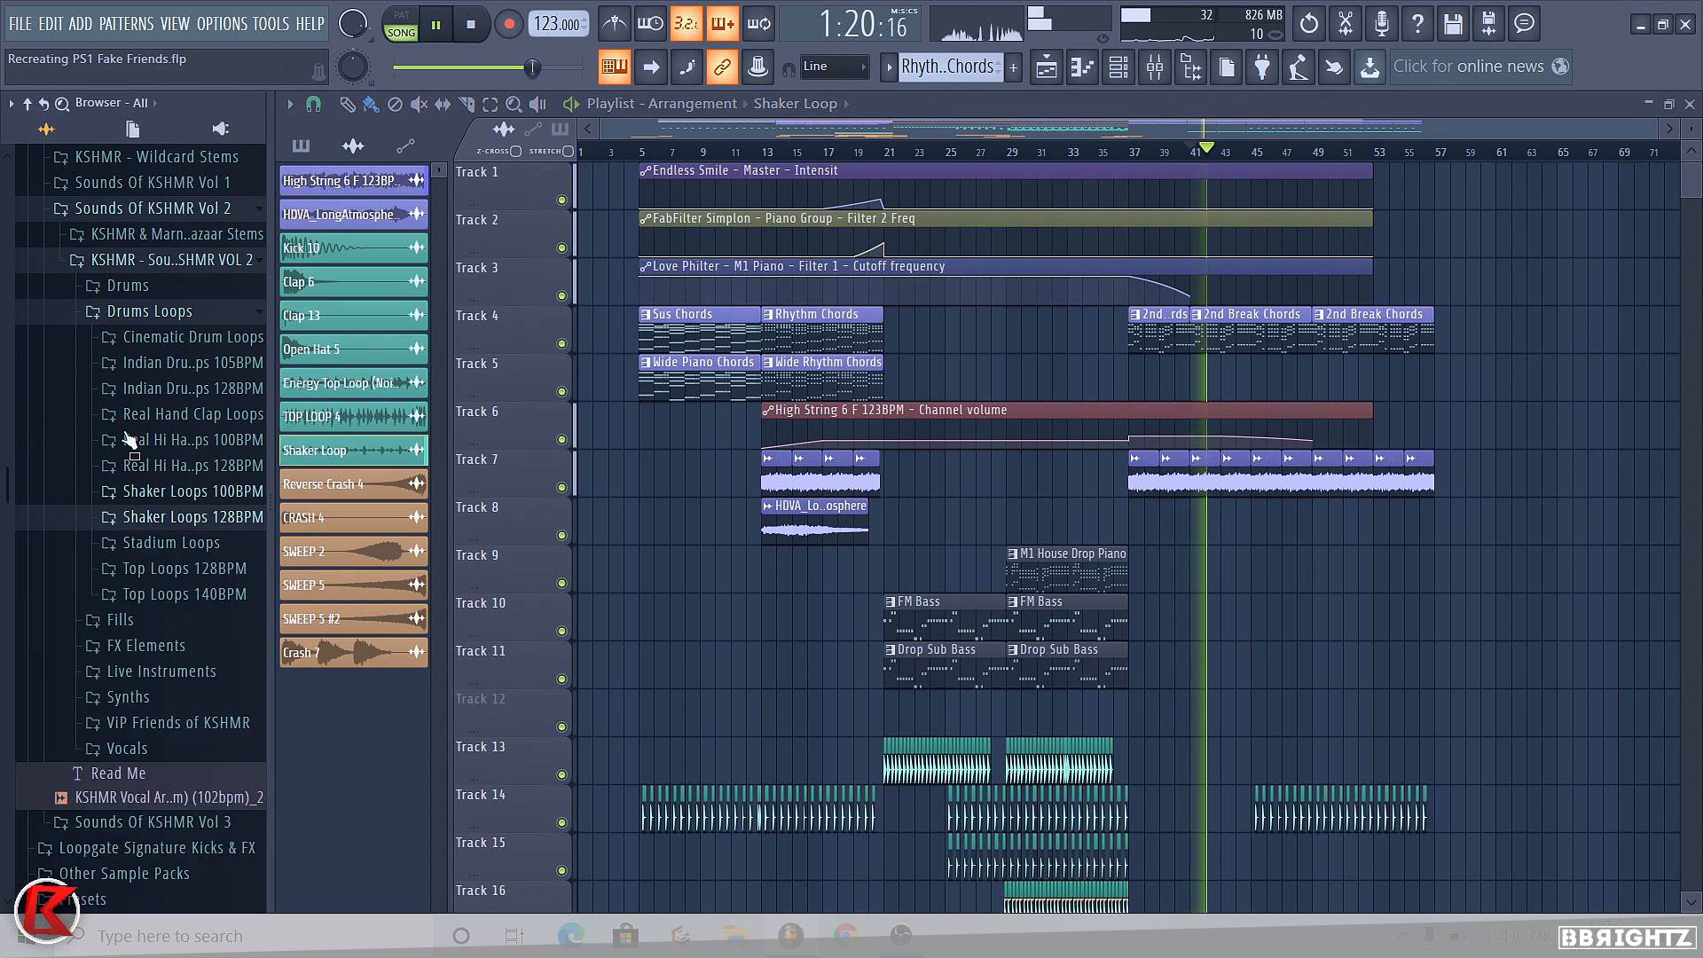
pyautogui.click(121, 311)
pyautogui.click(133, 260)
pyautogui.press('space')
# Replace the 2nd Break Chords clip at bar 49 with Rhythm Chords on track 4, and add Wide Rhythm Chords below it on track 5.
pyautogui.rightClick(1370, 333)
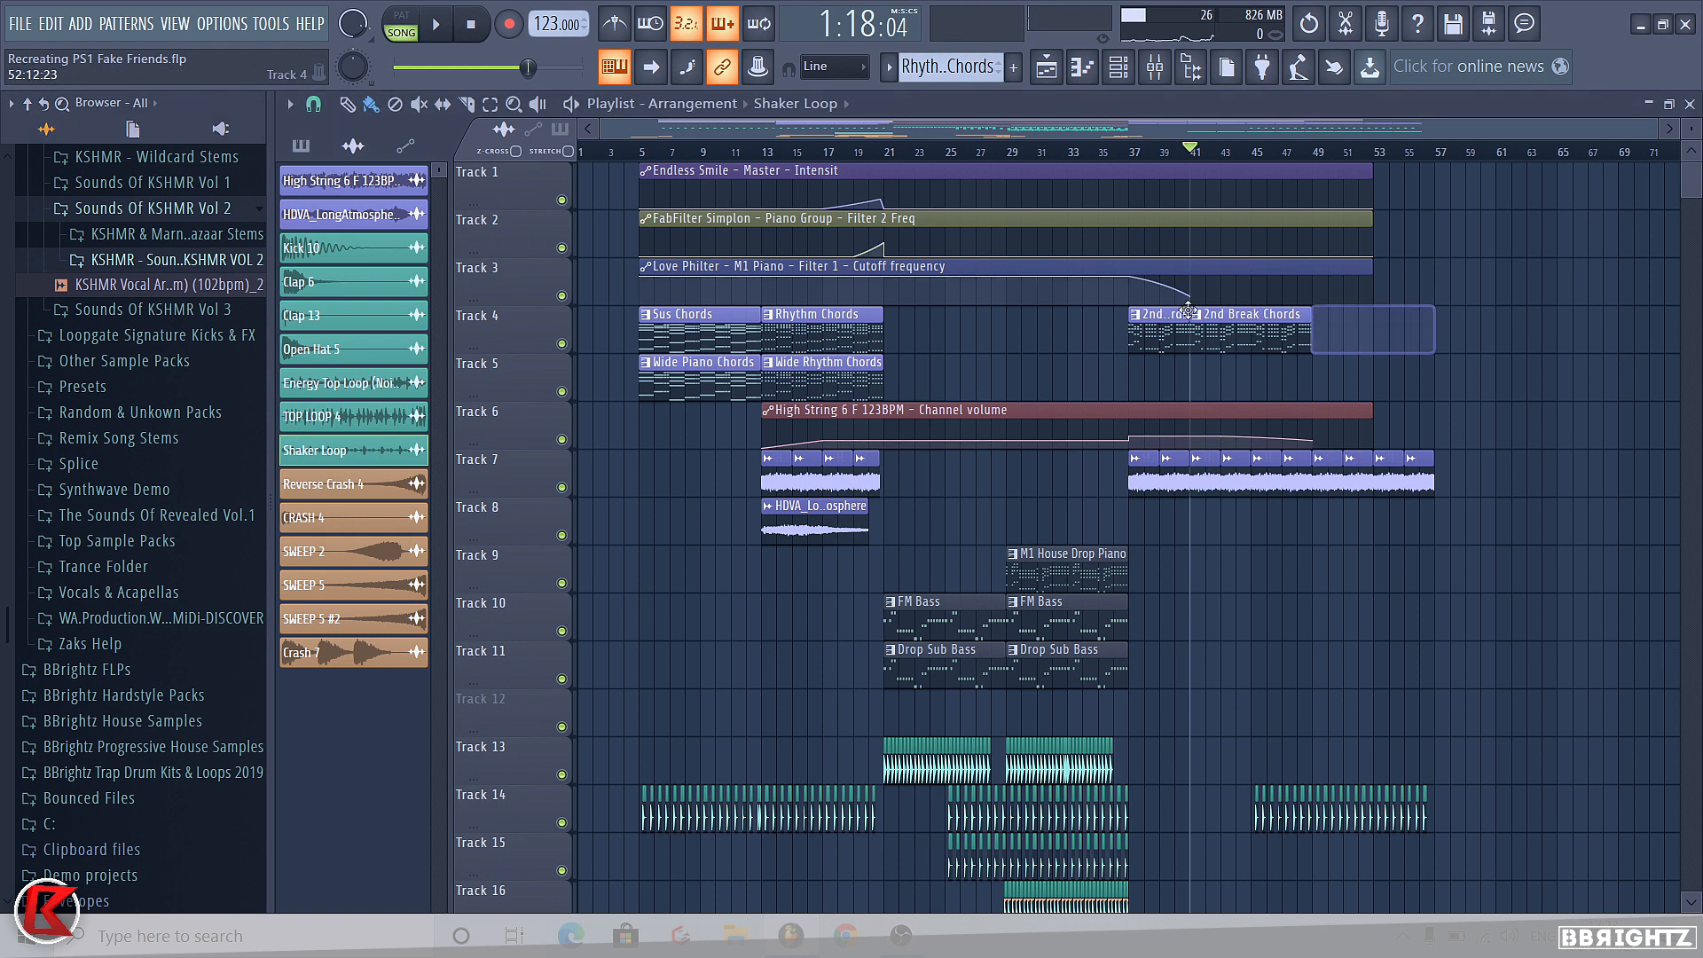
pyautogui.moveTo(829, 330); pyautogui.dragTo(1343, 336)
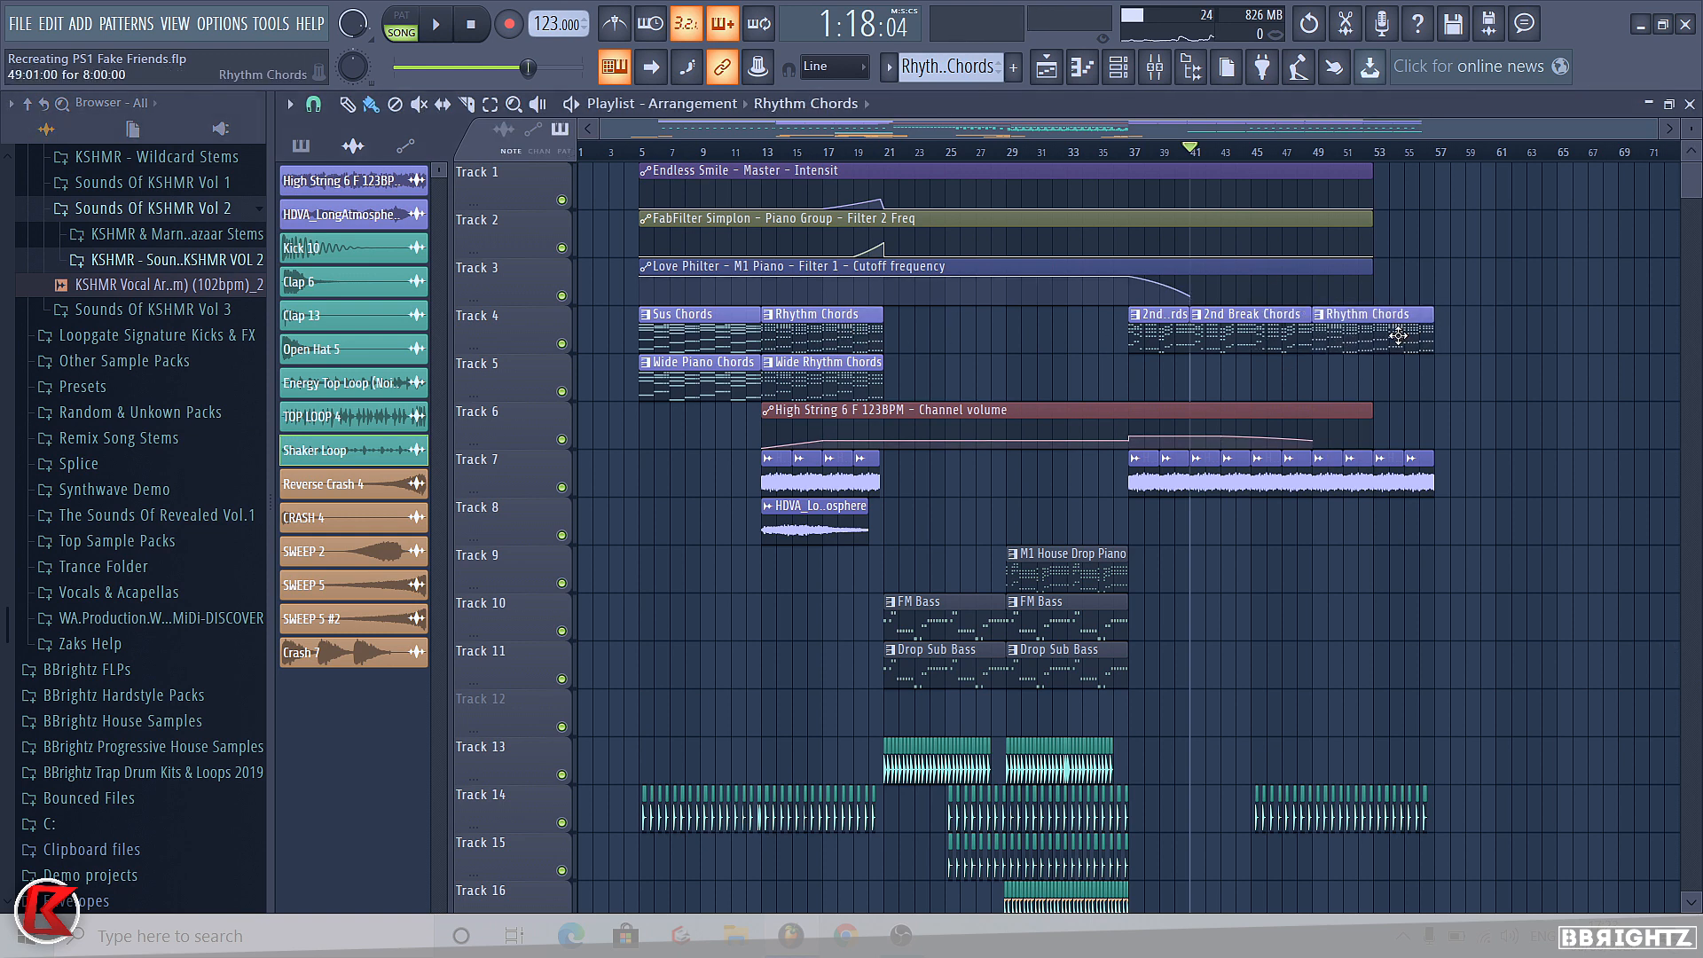
pyautogui.moveTo(783, 386); pyautogui.dragTo(1356, 391)
# Add Love Philter cutoff automation points at bars 45, 47 and 49, holding low until 45 and rising to the maximum at 49, and preview it.
pyautogui.click(1344, 292)
pyautogui.scroll(5, 1313, 365)
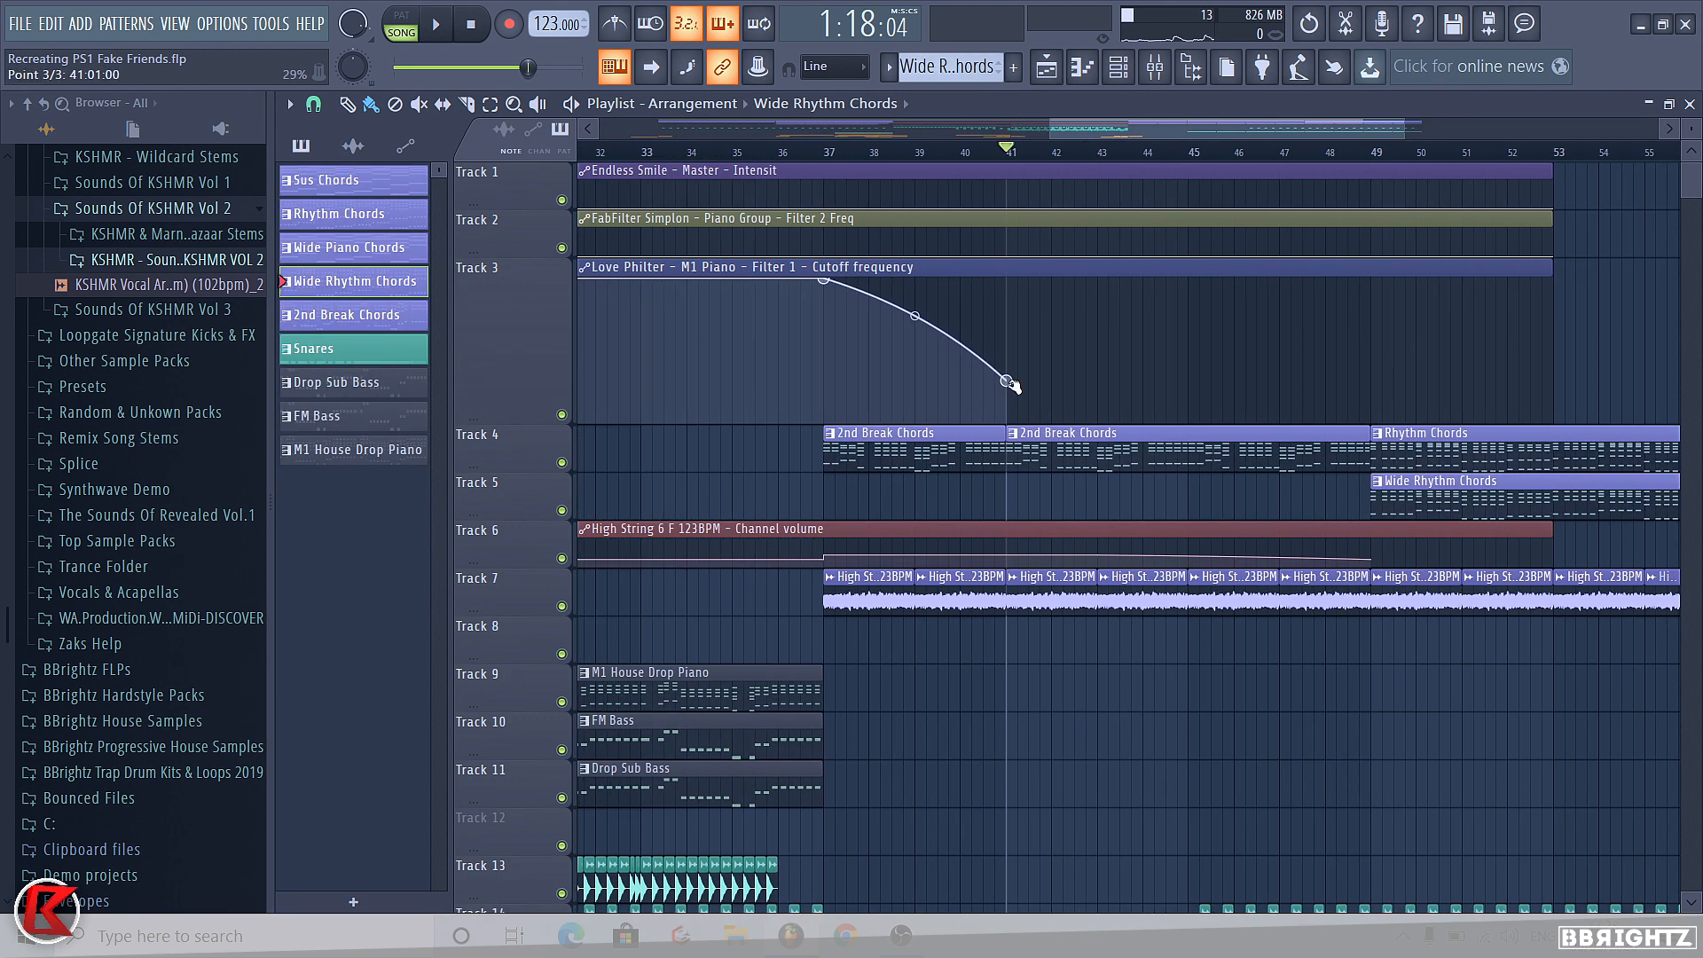
pyautogui.rightClick(1188, 383)
pyautogui.rightClick(1188, 383)
pyautogui.rightClick(1283, 374)
pyautogui.rightClick(1282, 373)
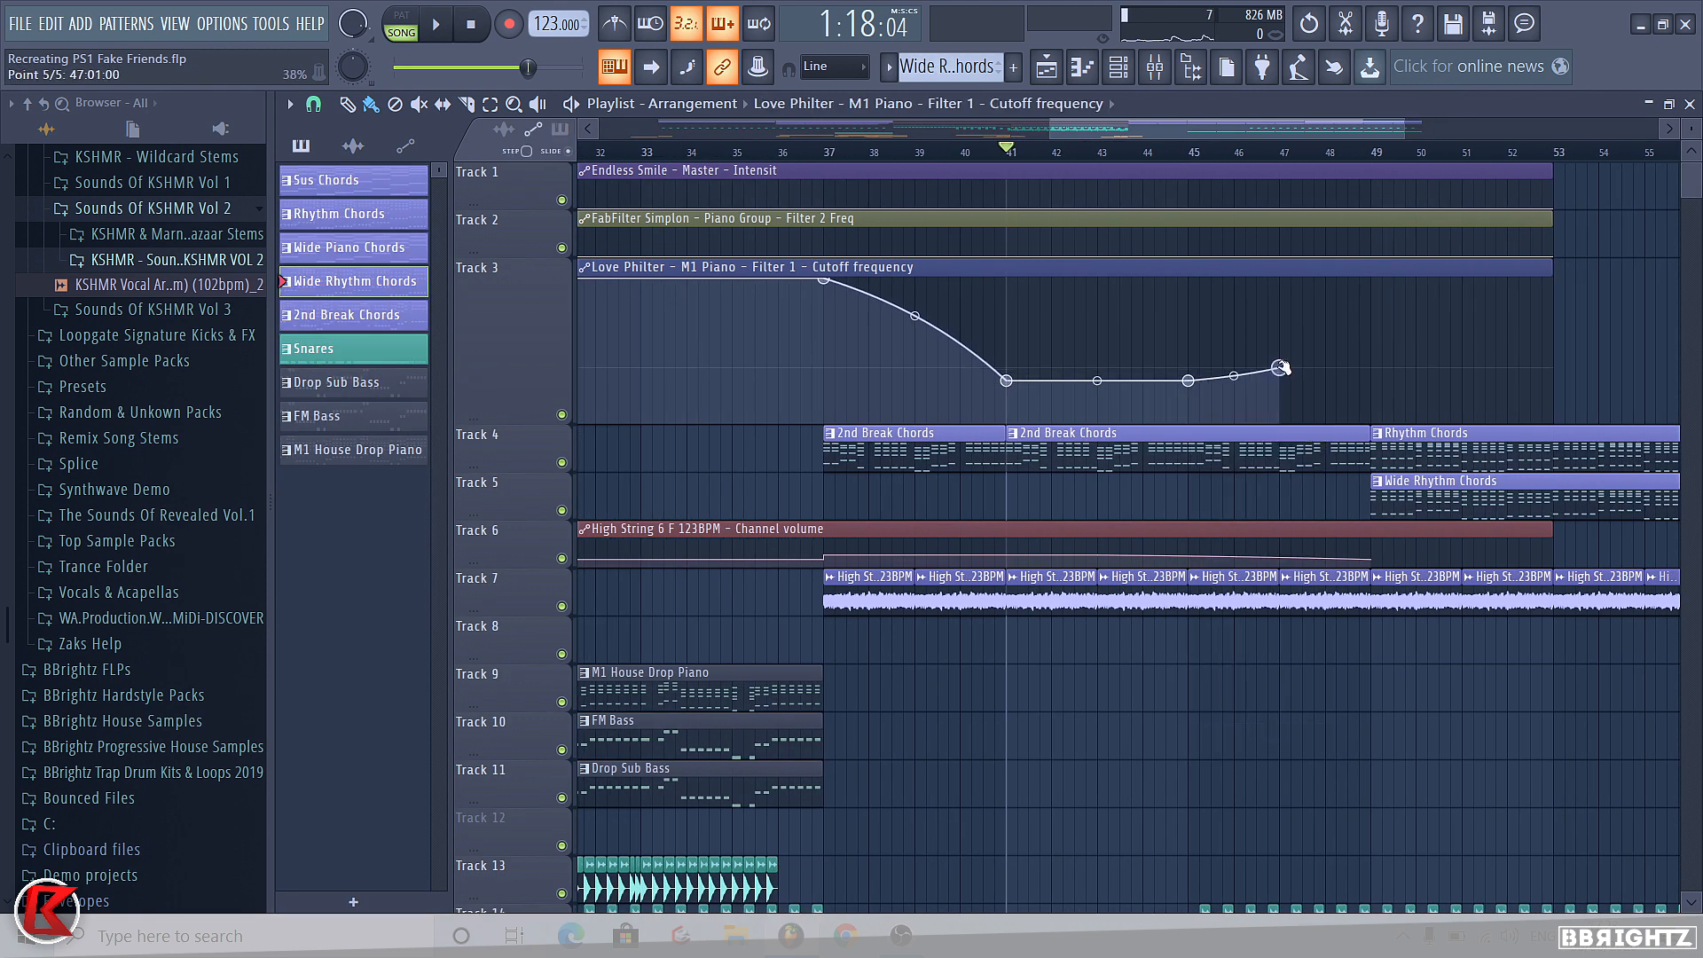
pyautogui.rightClick(1371, 314)
pyautogui.click(1136, 150)
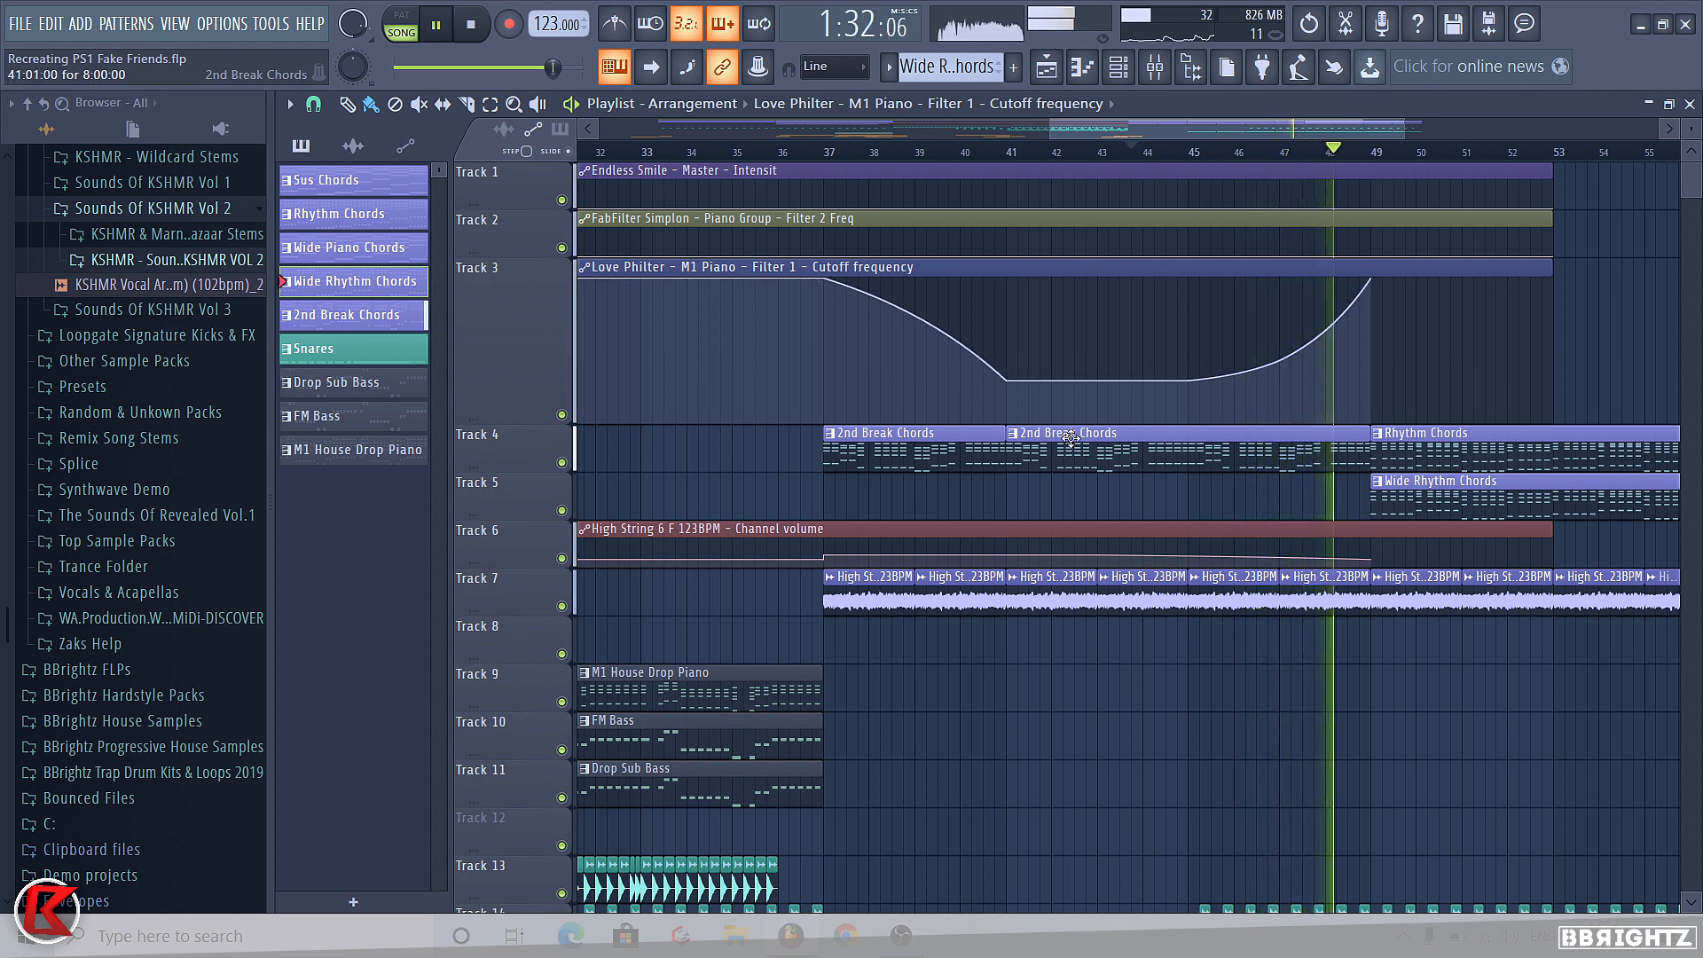
# Restore the enlarged track 3 to the same height as its neighbouring tracks.
pyautogui.scroll(-1, 647, 467)
pyautogui.scroll(-4, 647, 467)
pyautogui.rightClick(497, 264)
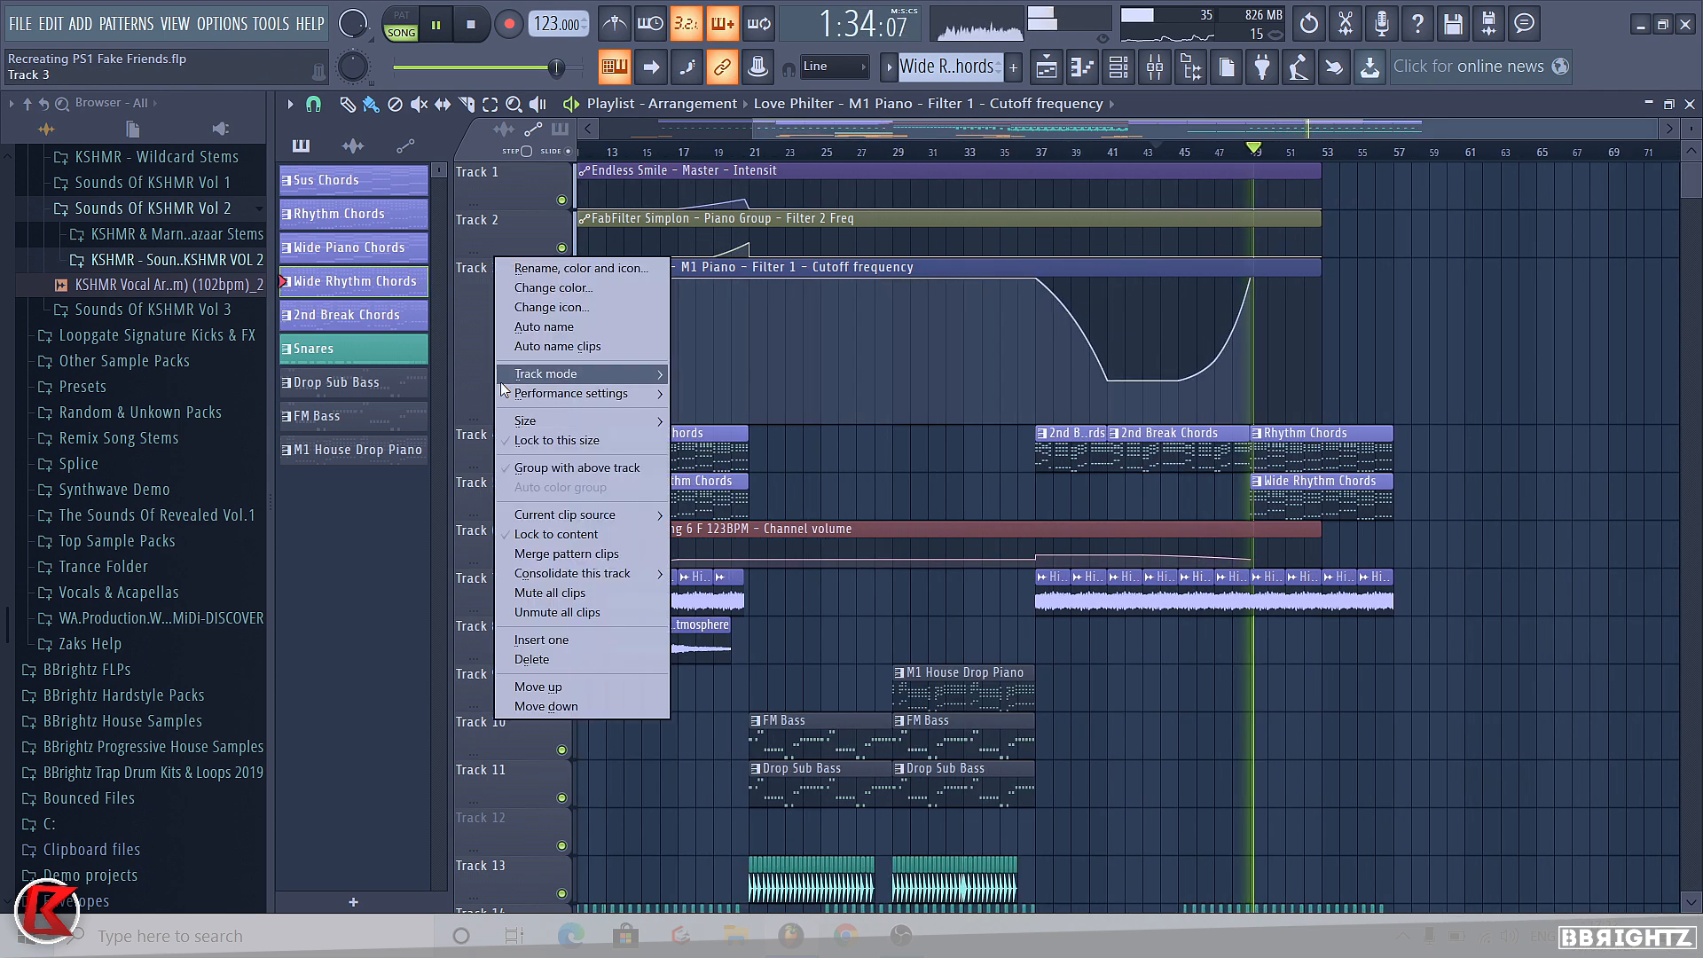
pyautogui.moveTo(577, 418)
pyautogui.click(706, 460)
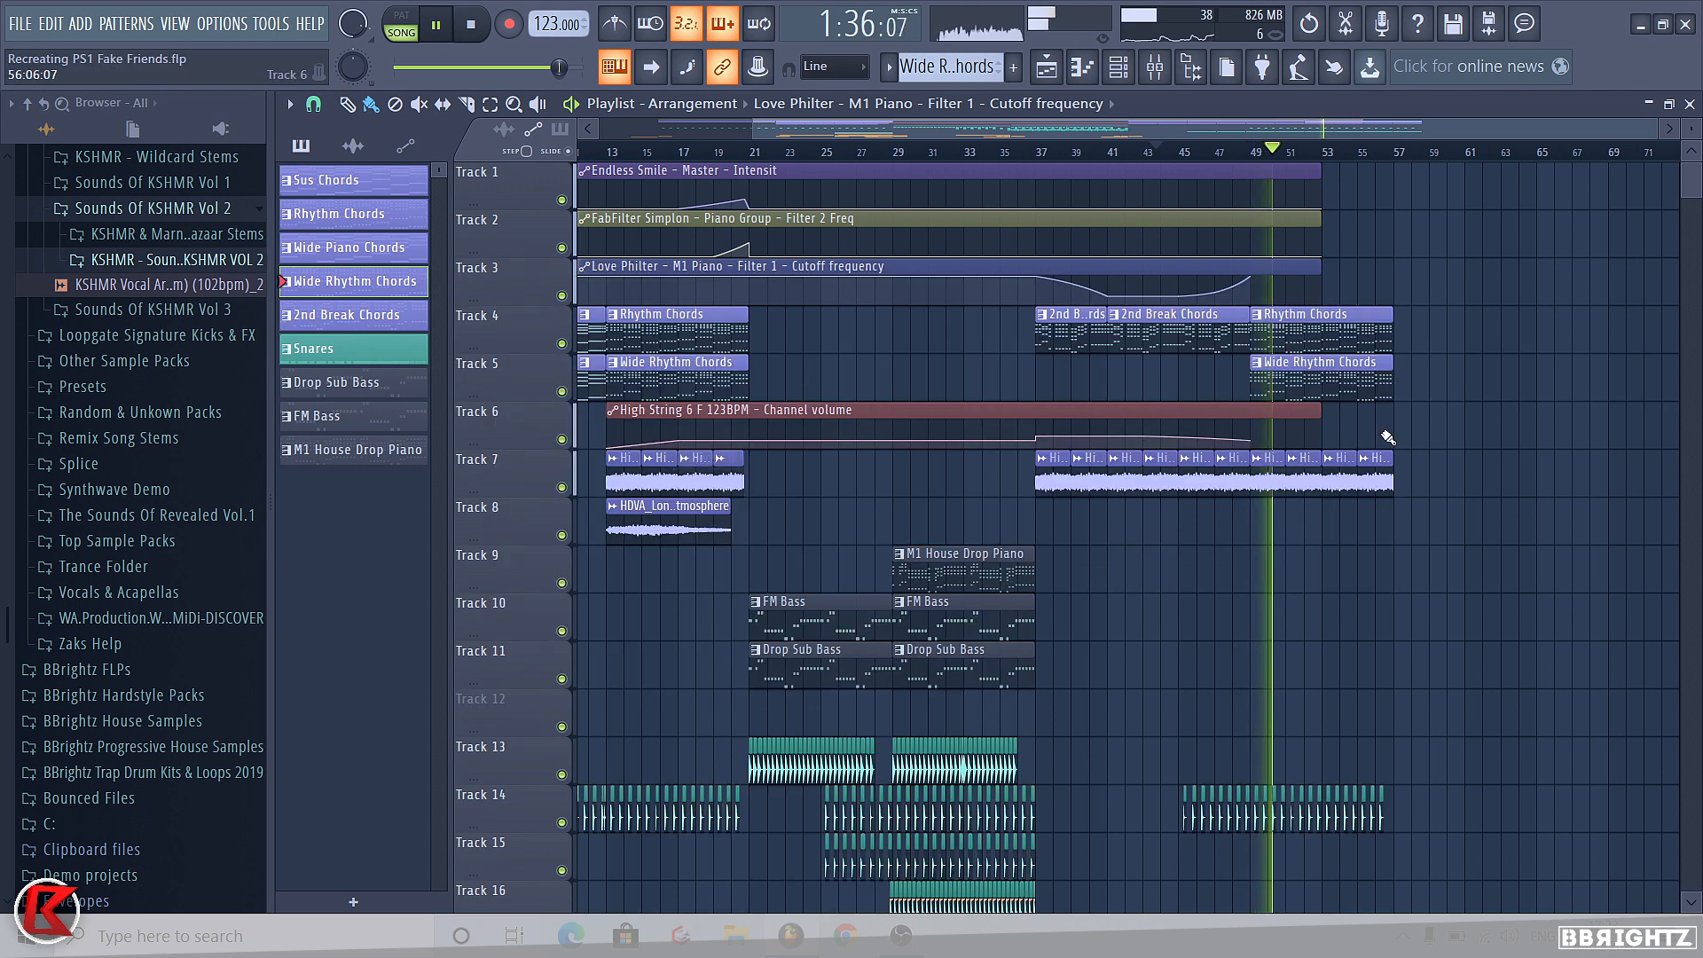
# Extend the automation clips on tracks 1, 2, 3 and 6 so they end at bar 65.
pyautogui.moveTo(1380, 434); pyautogui.dragTo(1292, 424)
pyautogui.moveTo(1368, 282); pyautogui.dragTo(1536, 211)
pyautogui.rightClick(1654, 257)
pyautogui.scroll(-2, 1339, 379)
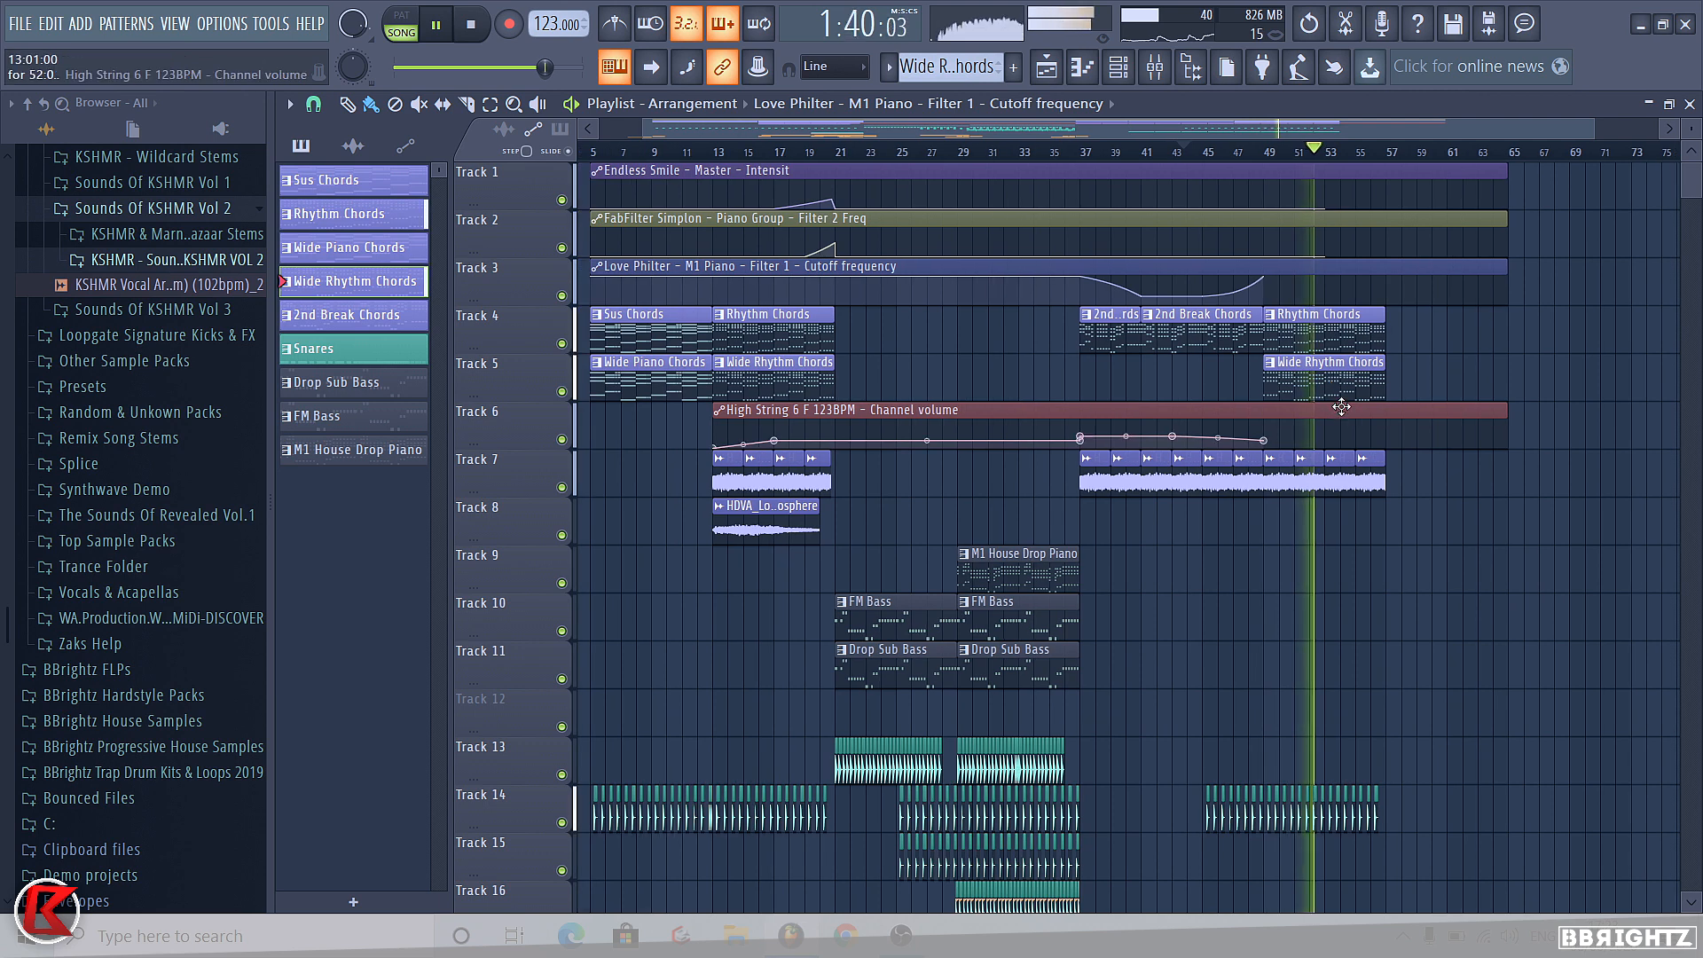
# Listen to the first build-up from bar 17 and the second break from bar 37, checking the clips across the tracks.
pyautogui.press('space')
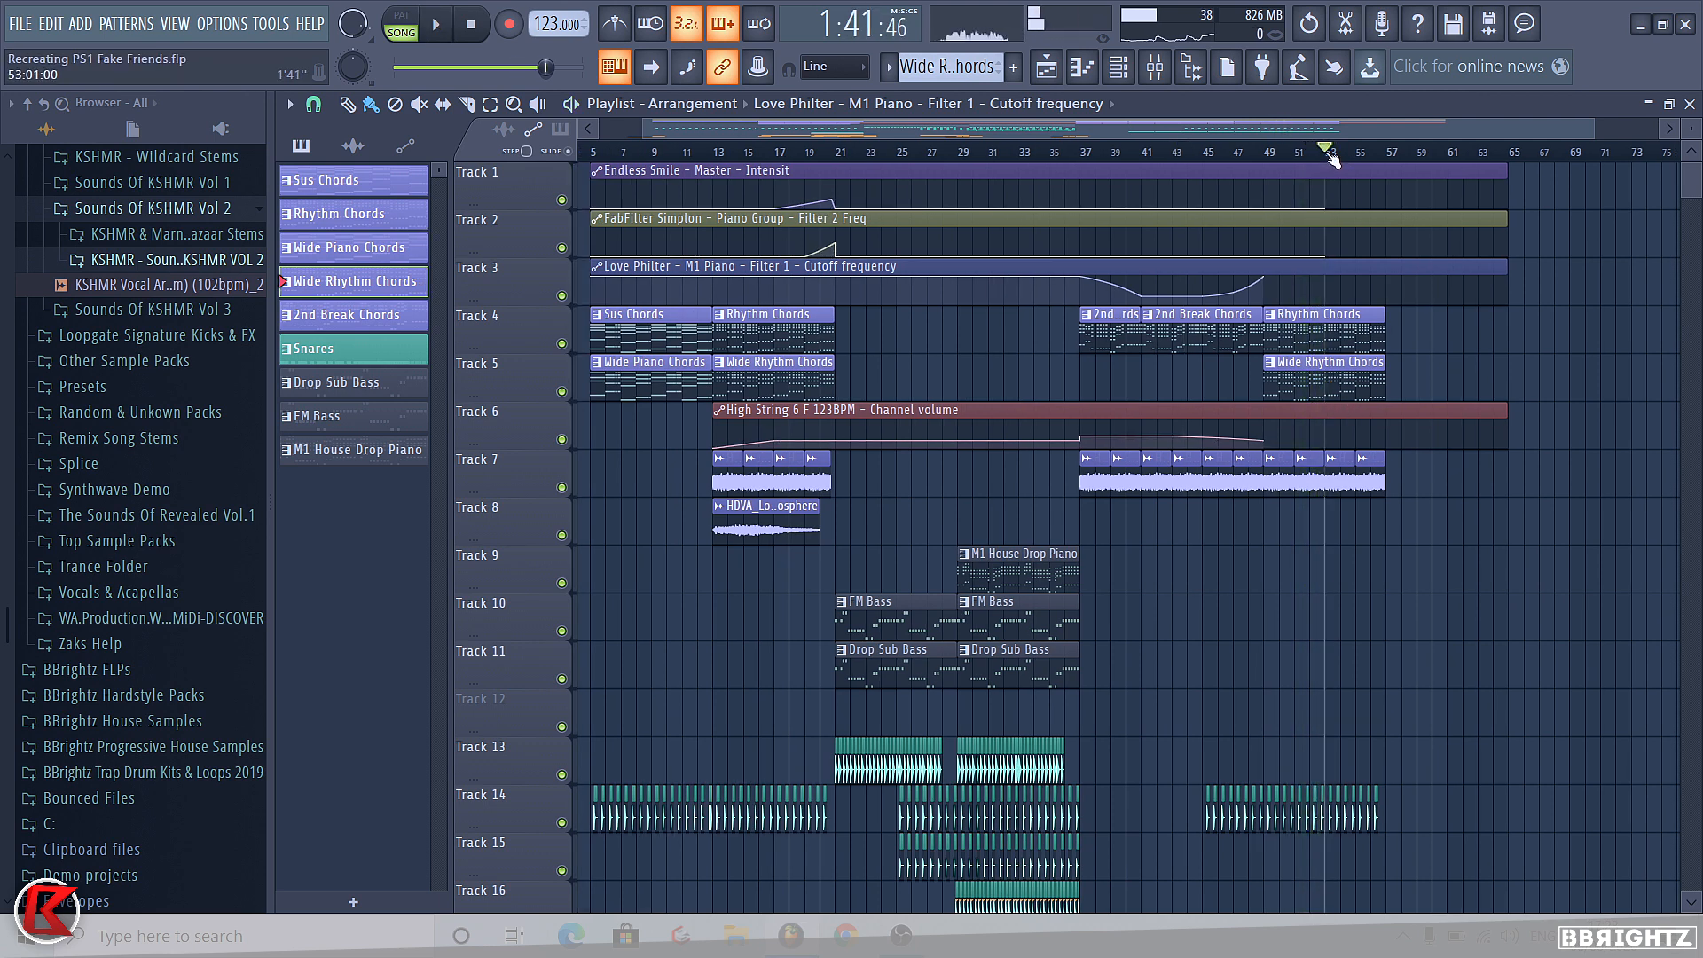
pyautogui.moveTo(1325, 152); pyautogui.dragTo(1404, 168)
pyautogui.scroll(-3, 776, 443)
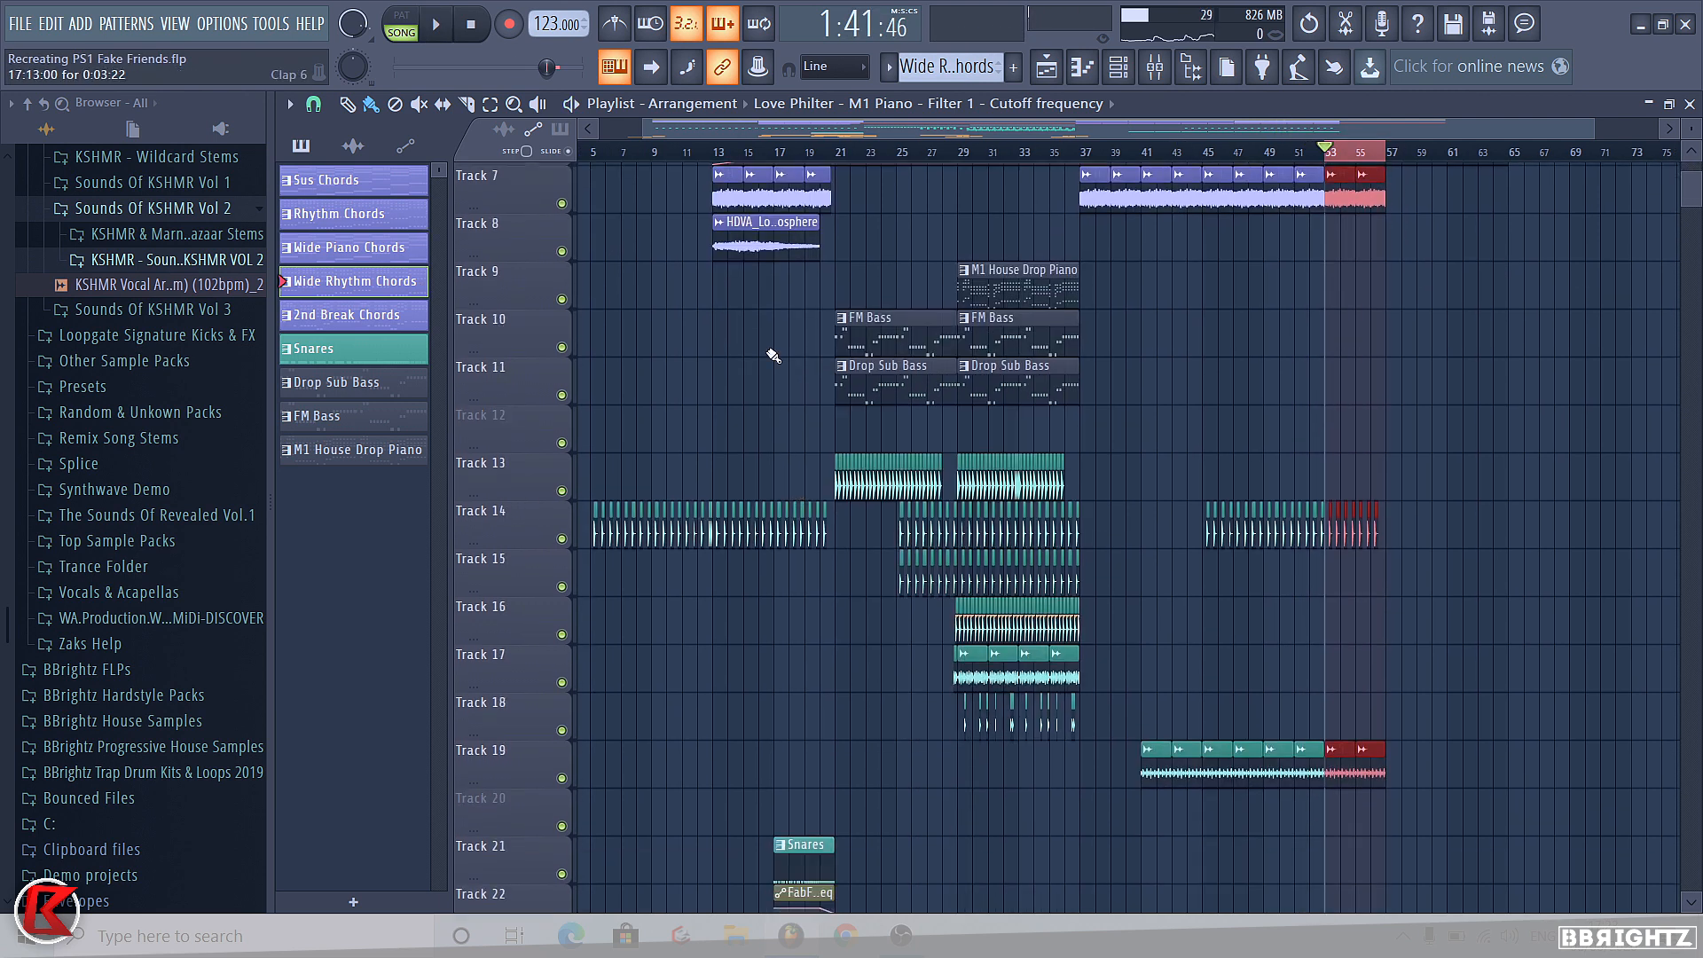
pyautogui.click(772, 152)
pyautogui.press('space')
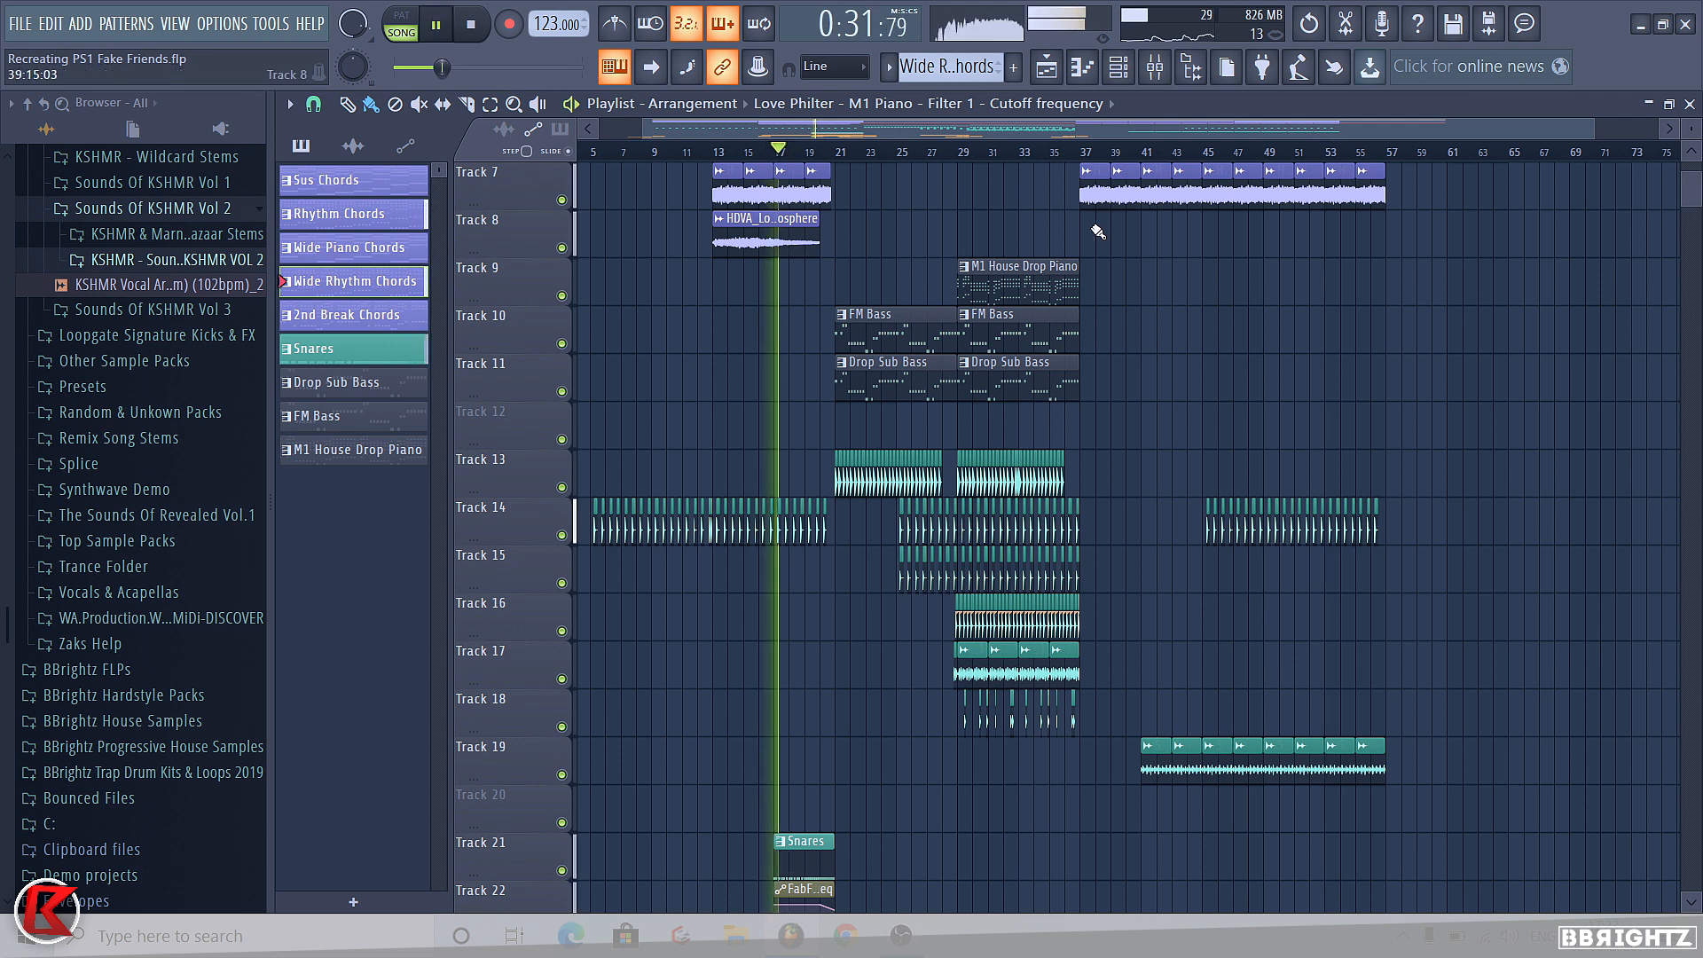
pyautogui.press('space')
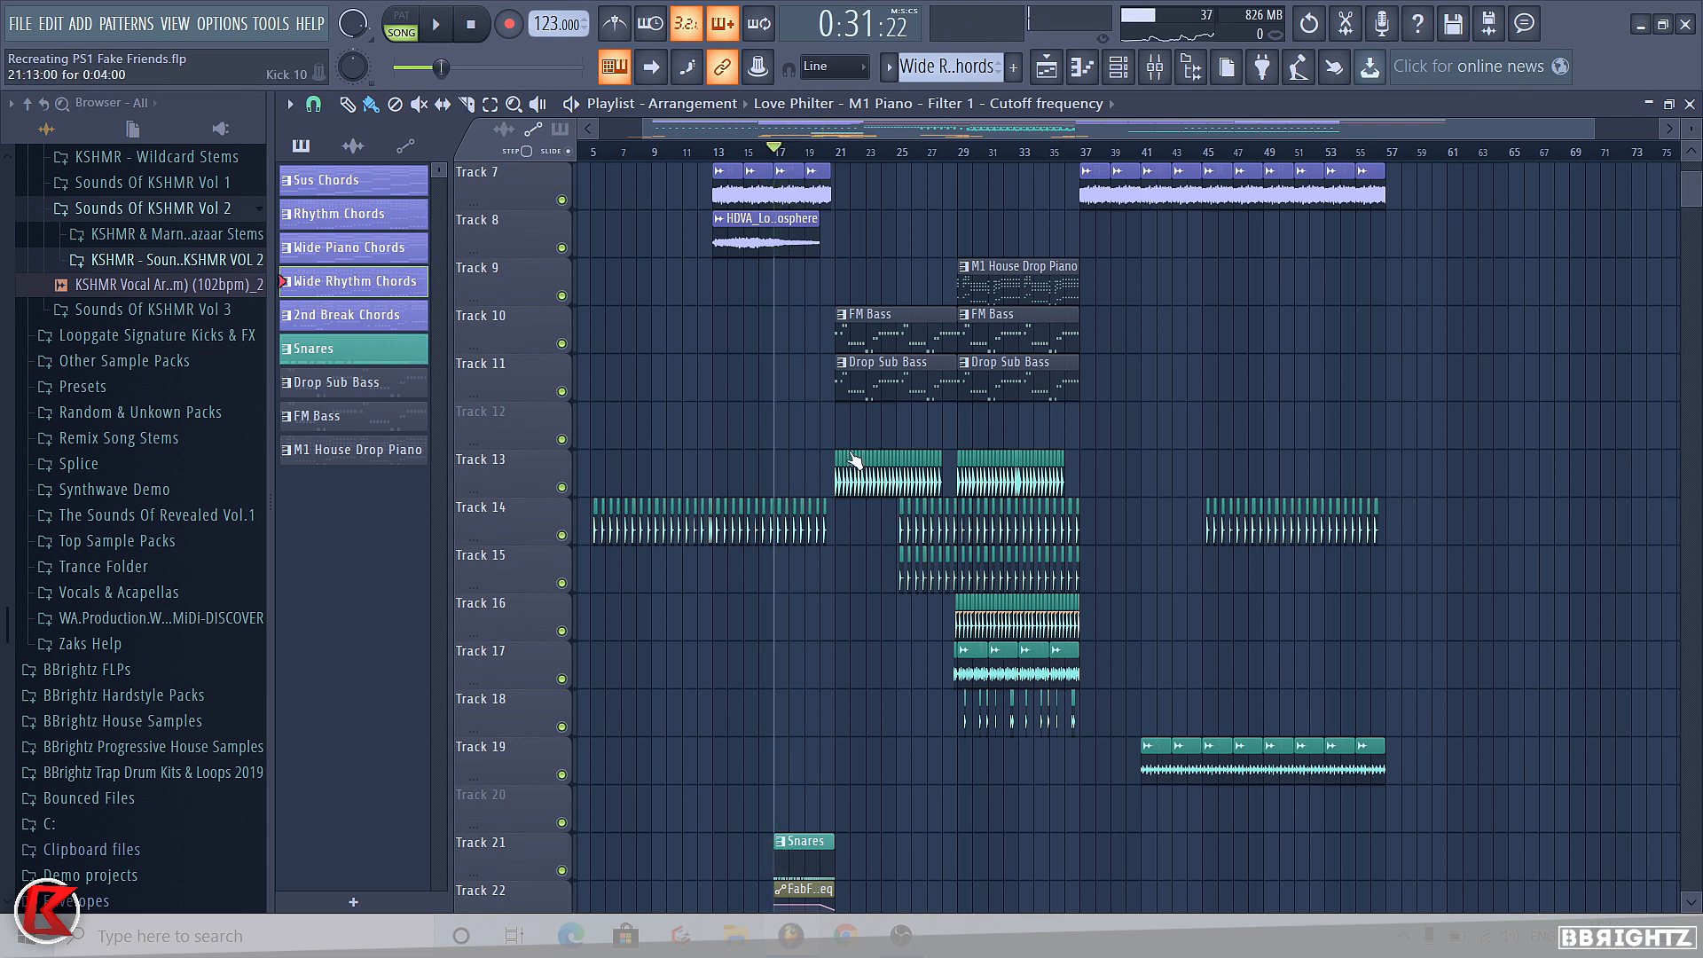
pyautogui.scroll(3, 891, 188)
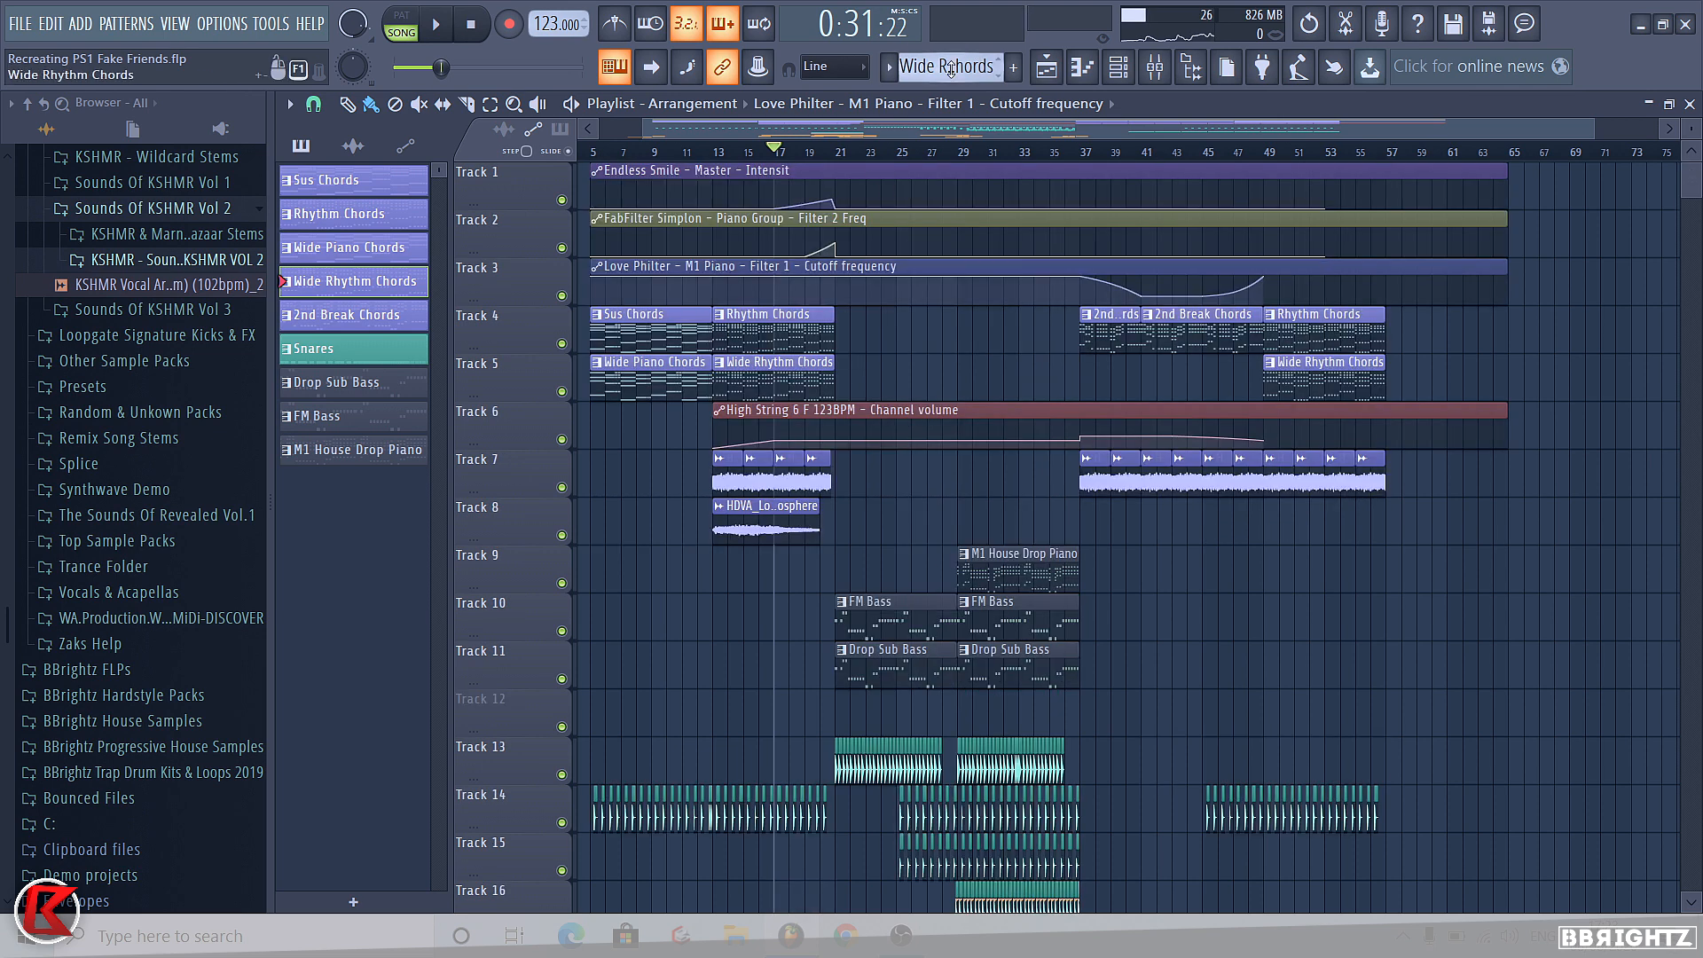
pyautogui.press('space')
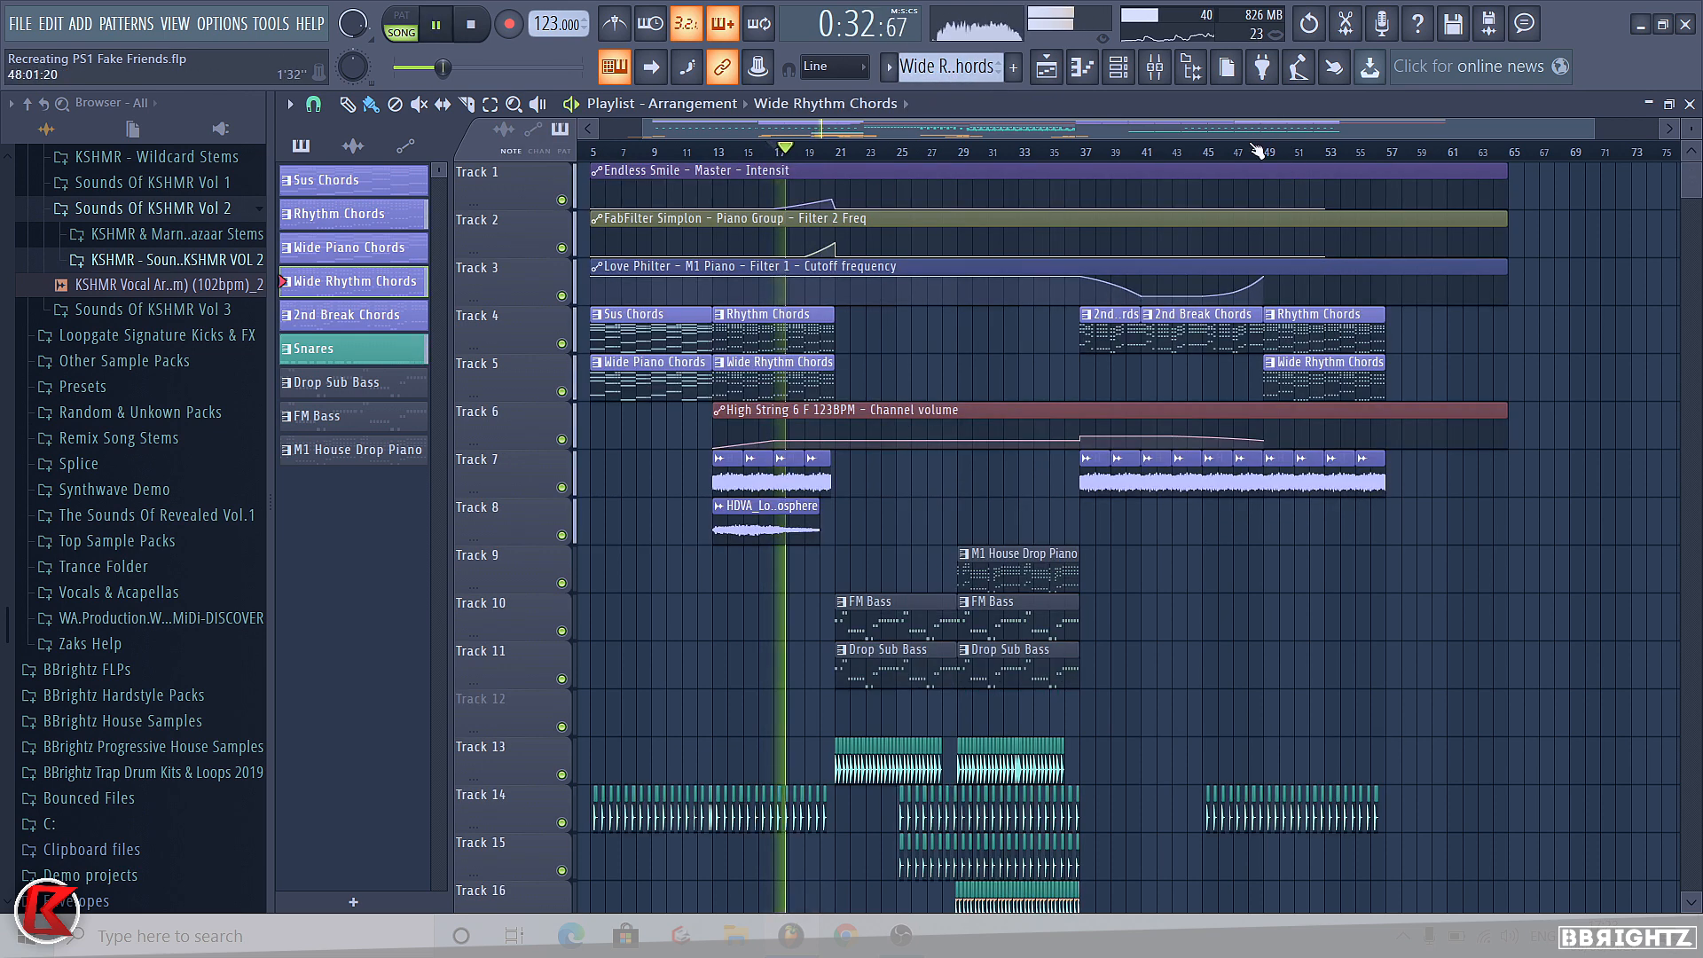
pyautogui.click(1080, 150)
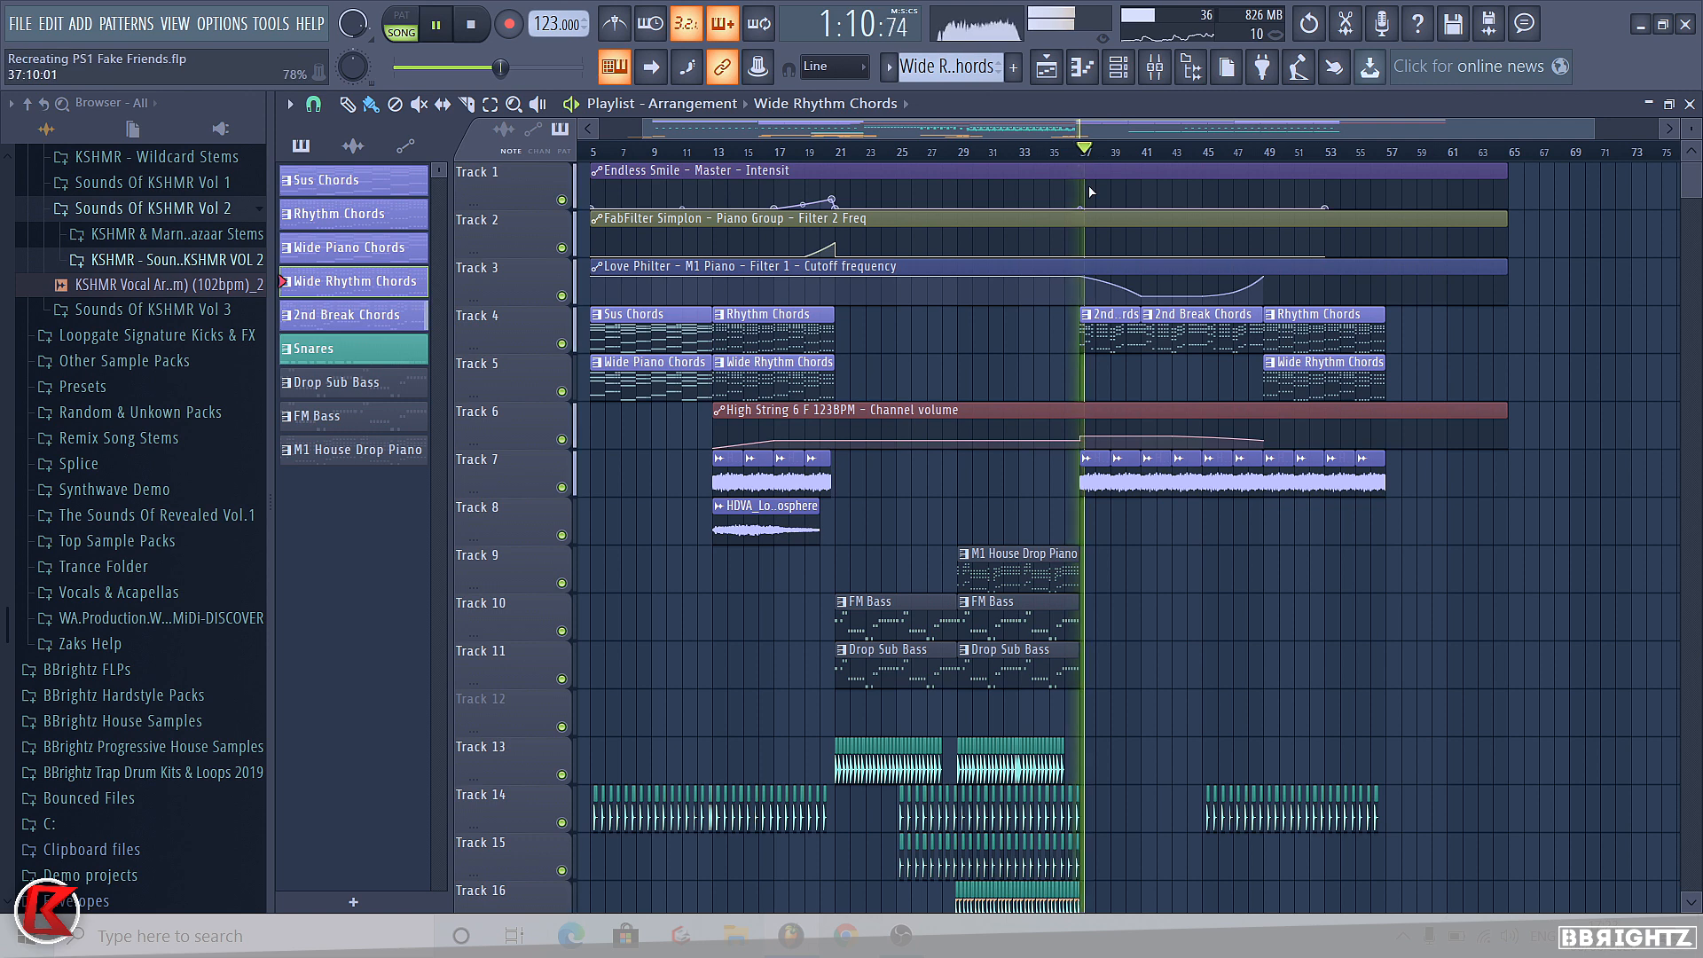
pyautogui.scroll(-4, 1091, 192)
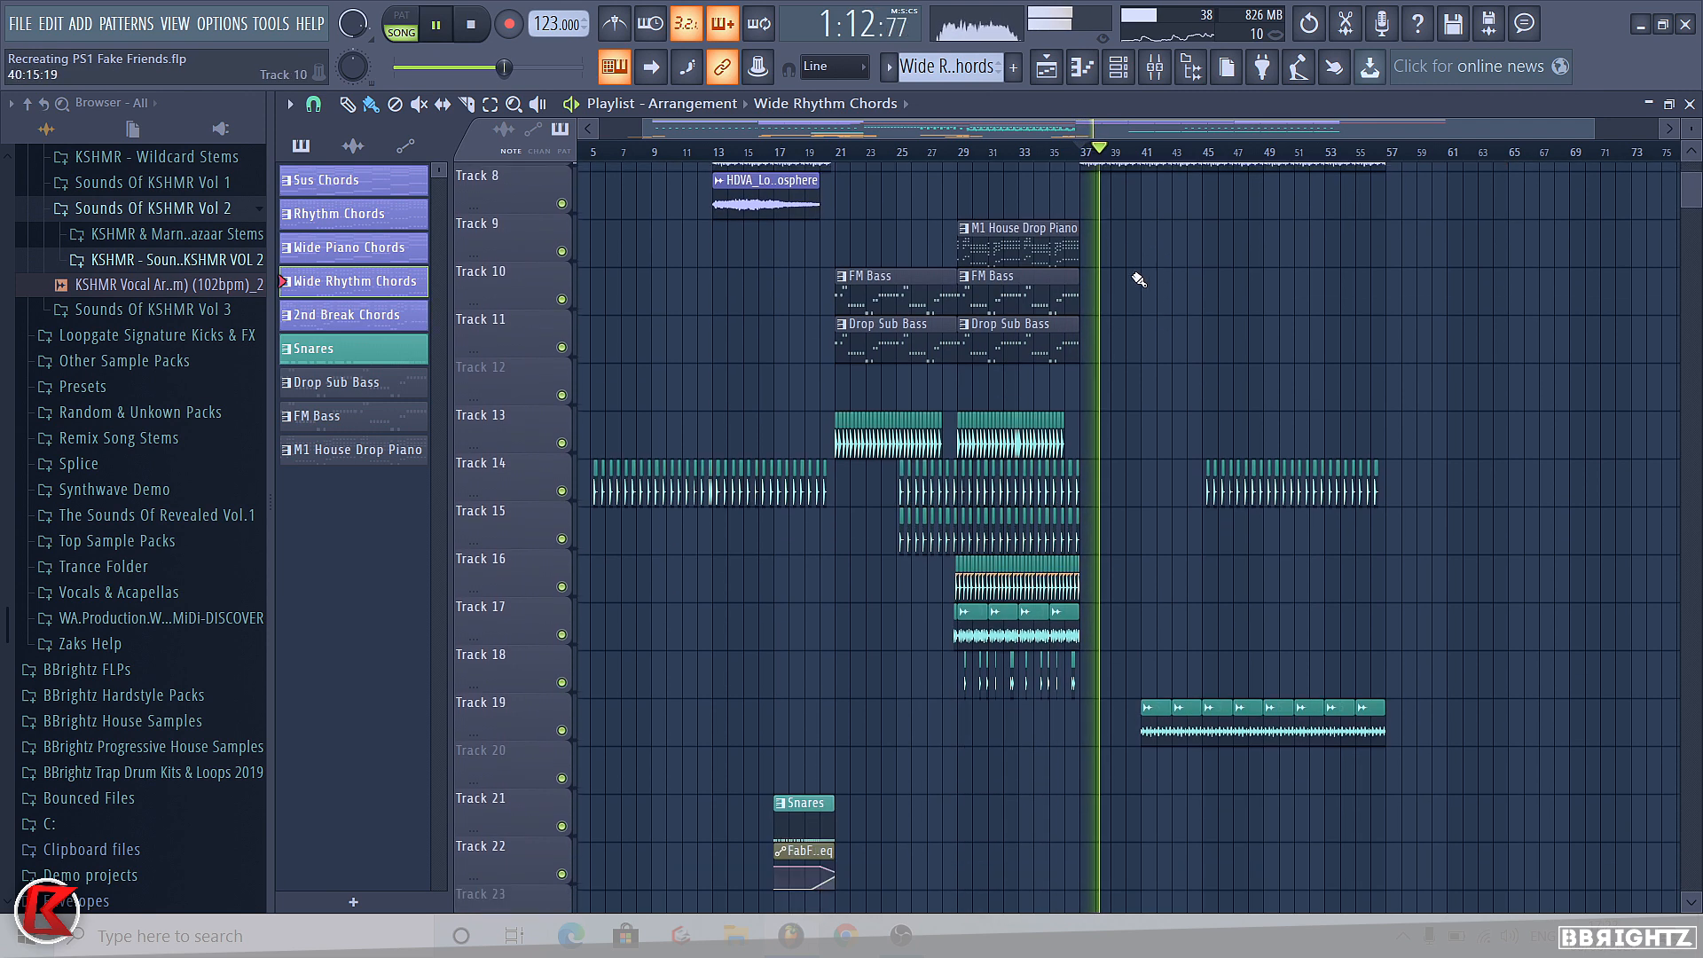
pyautogui.scroll(6, 98, 373)
pyautogui.press('space')
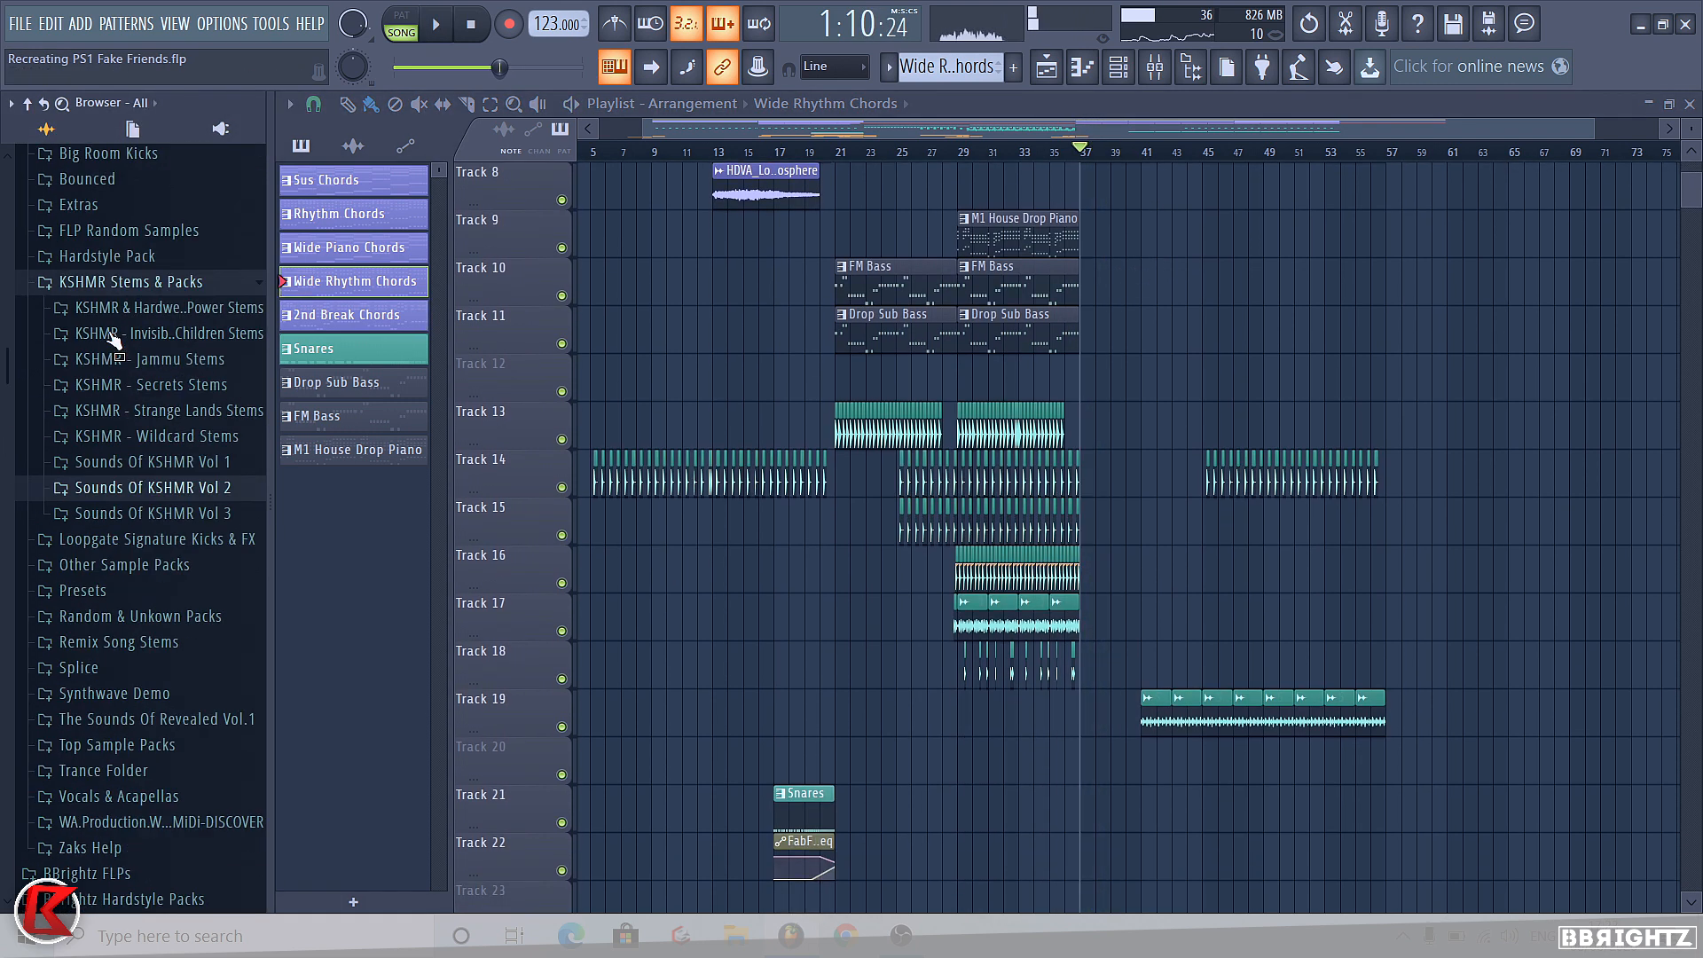
# Open the Kicks folder of BBrightz Deep House Essentials within the BBrightz House Samples library.
pyautogui.scroll(8, 124, 435)
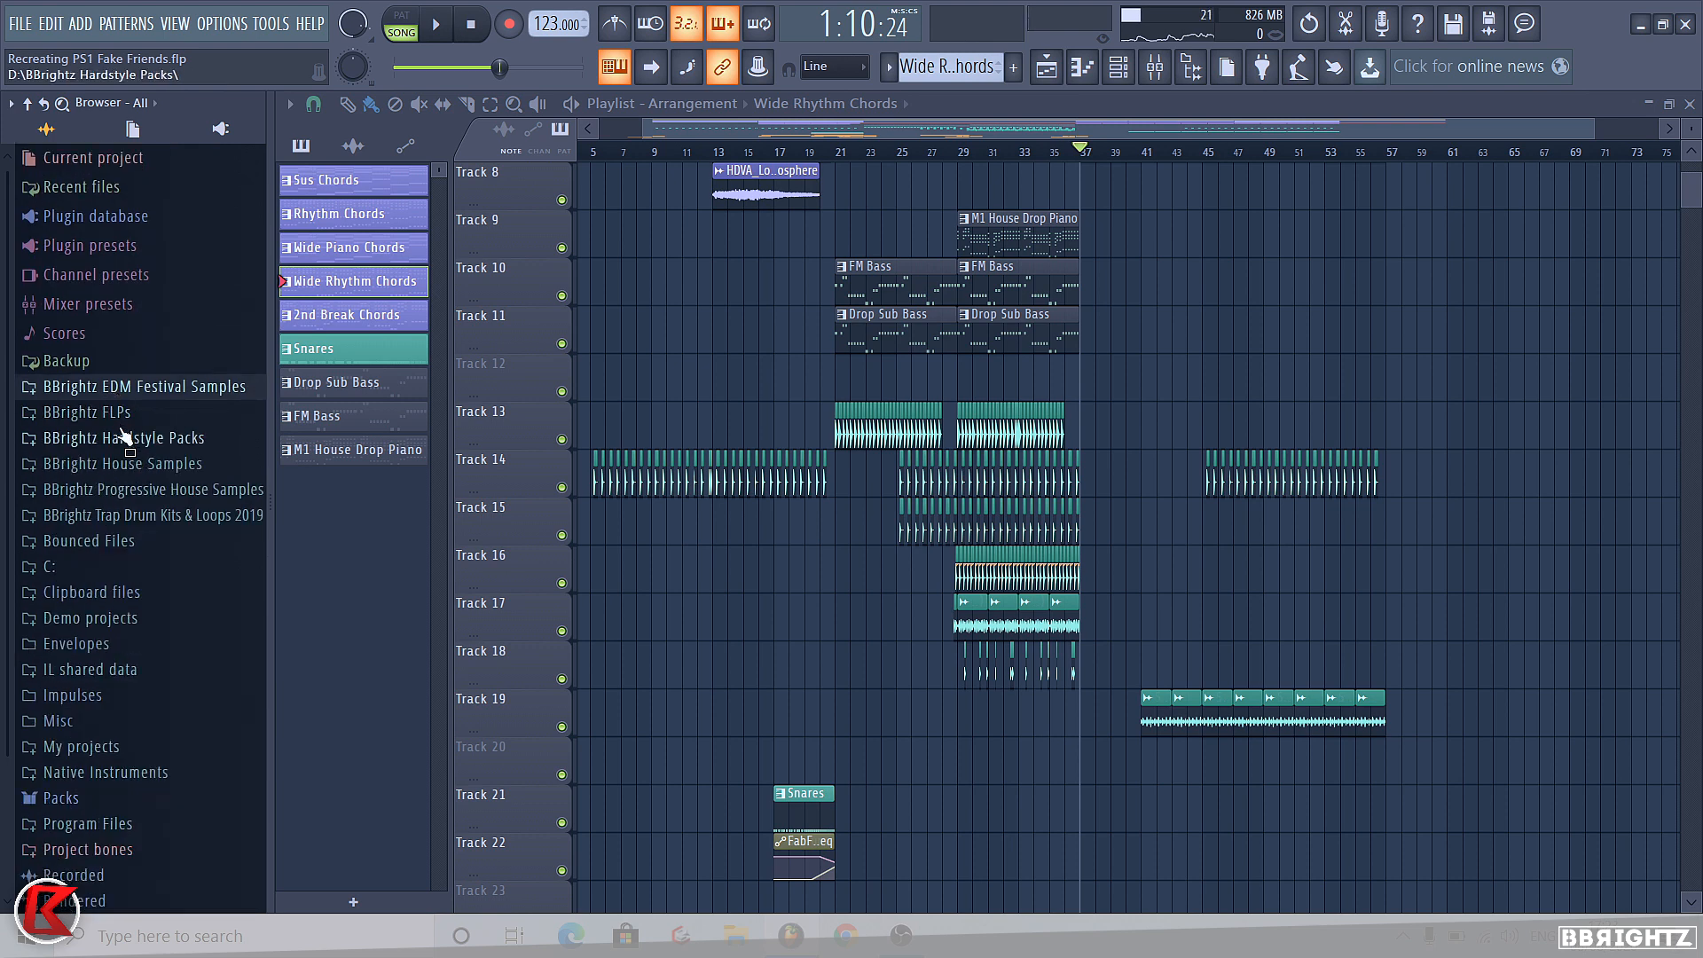
pyautogui.click(124, 463)
pyautogui.click(140, 539)
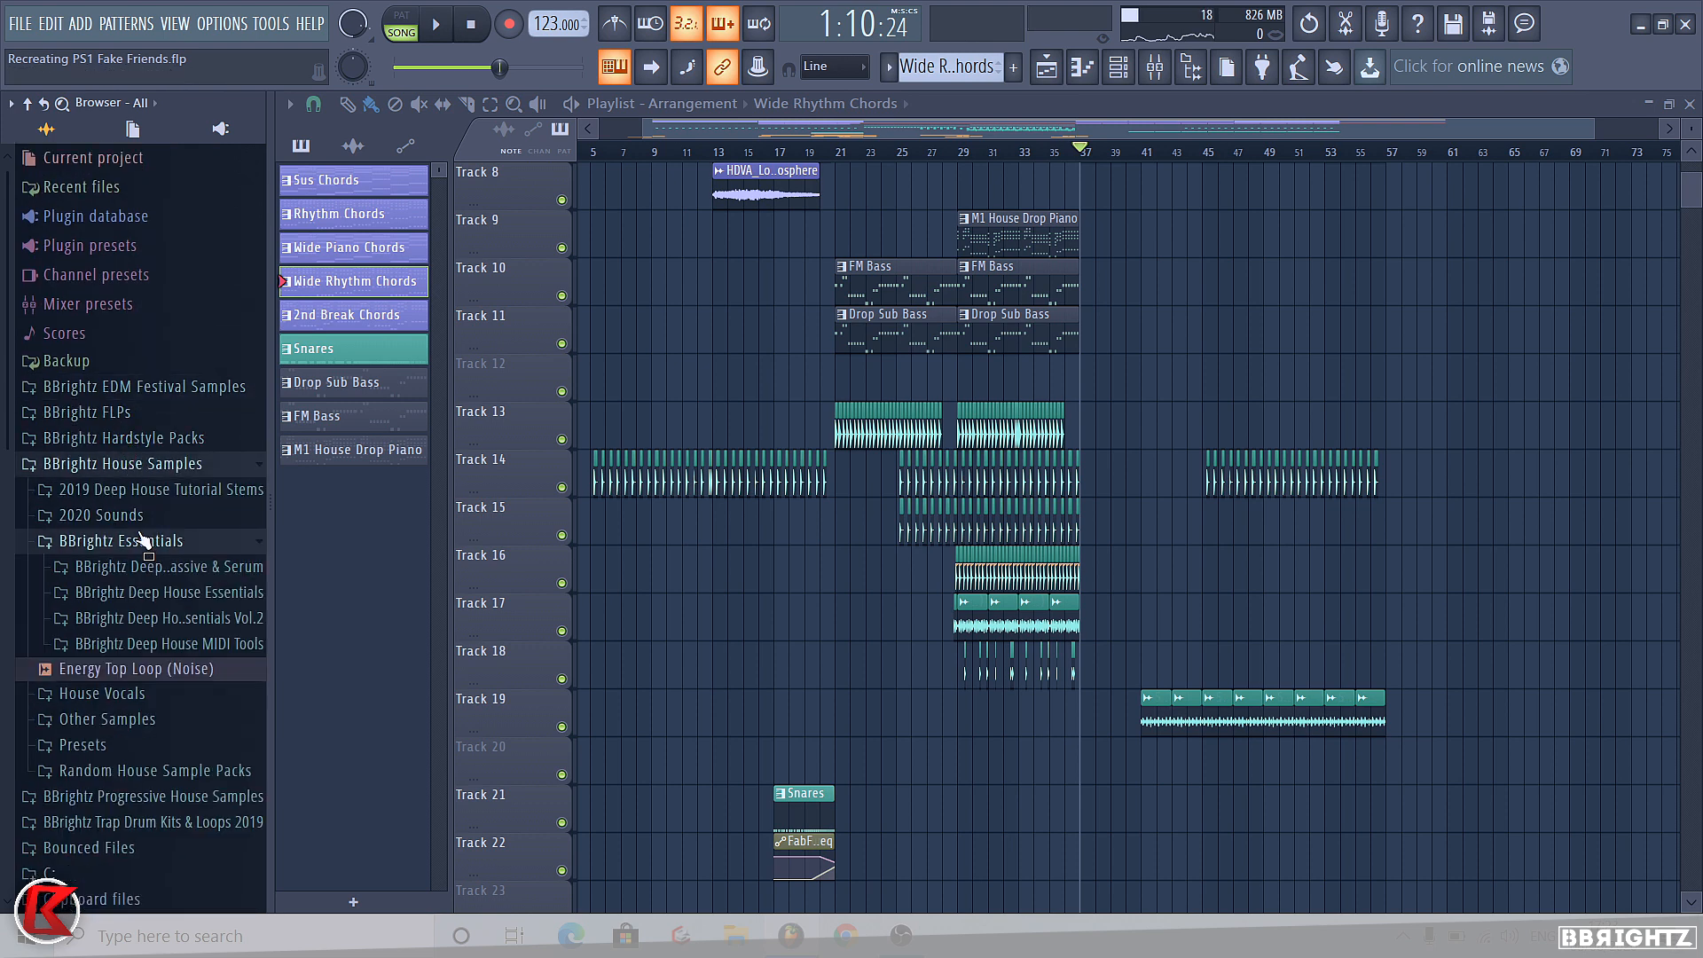
pyautogui.click(165, 595)
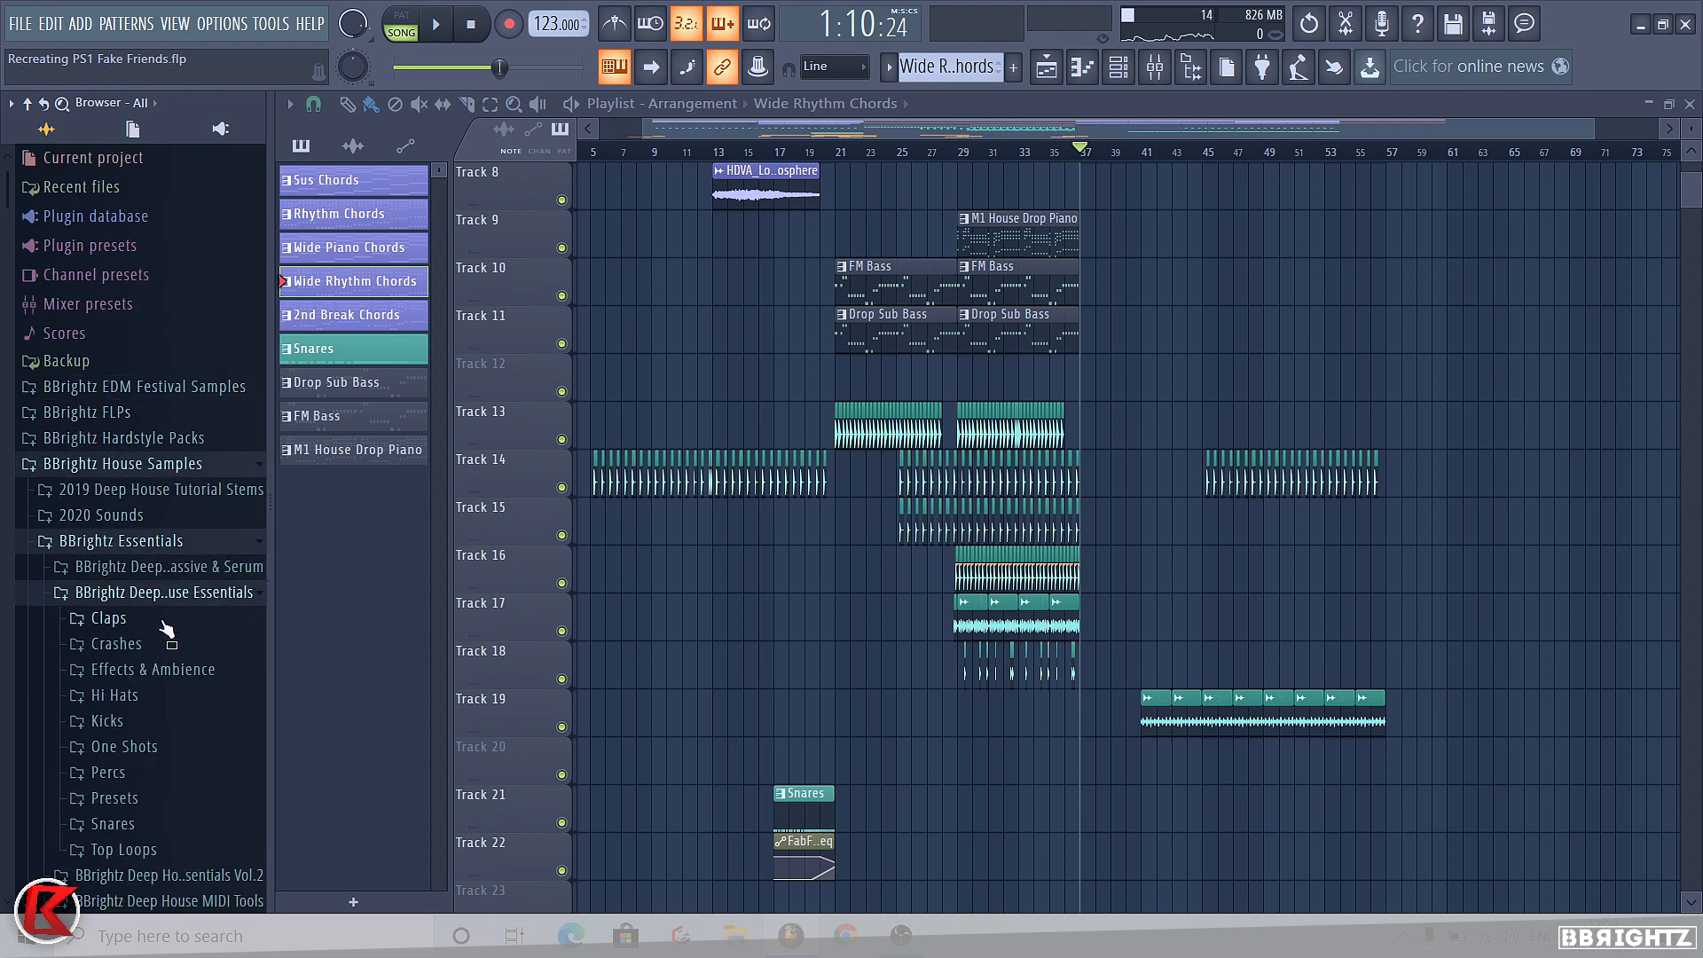
pyautogui.click(136, 729)
# Audition the samples in the Kicks folder one after another, from KICK 1 through to the last one.
pyautogui.press('Down')
pyautogui.press('Down')
pyautogui.press('Down')
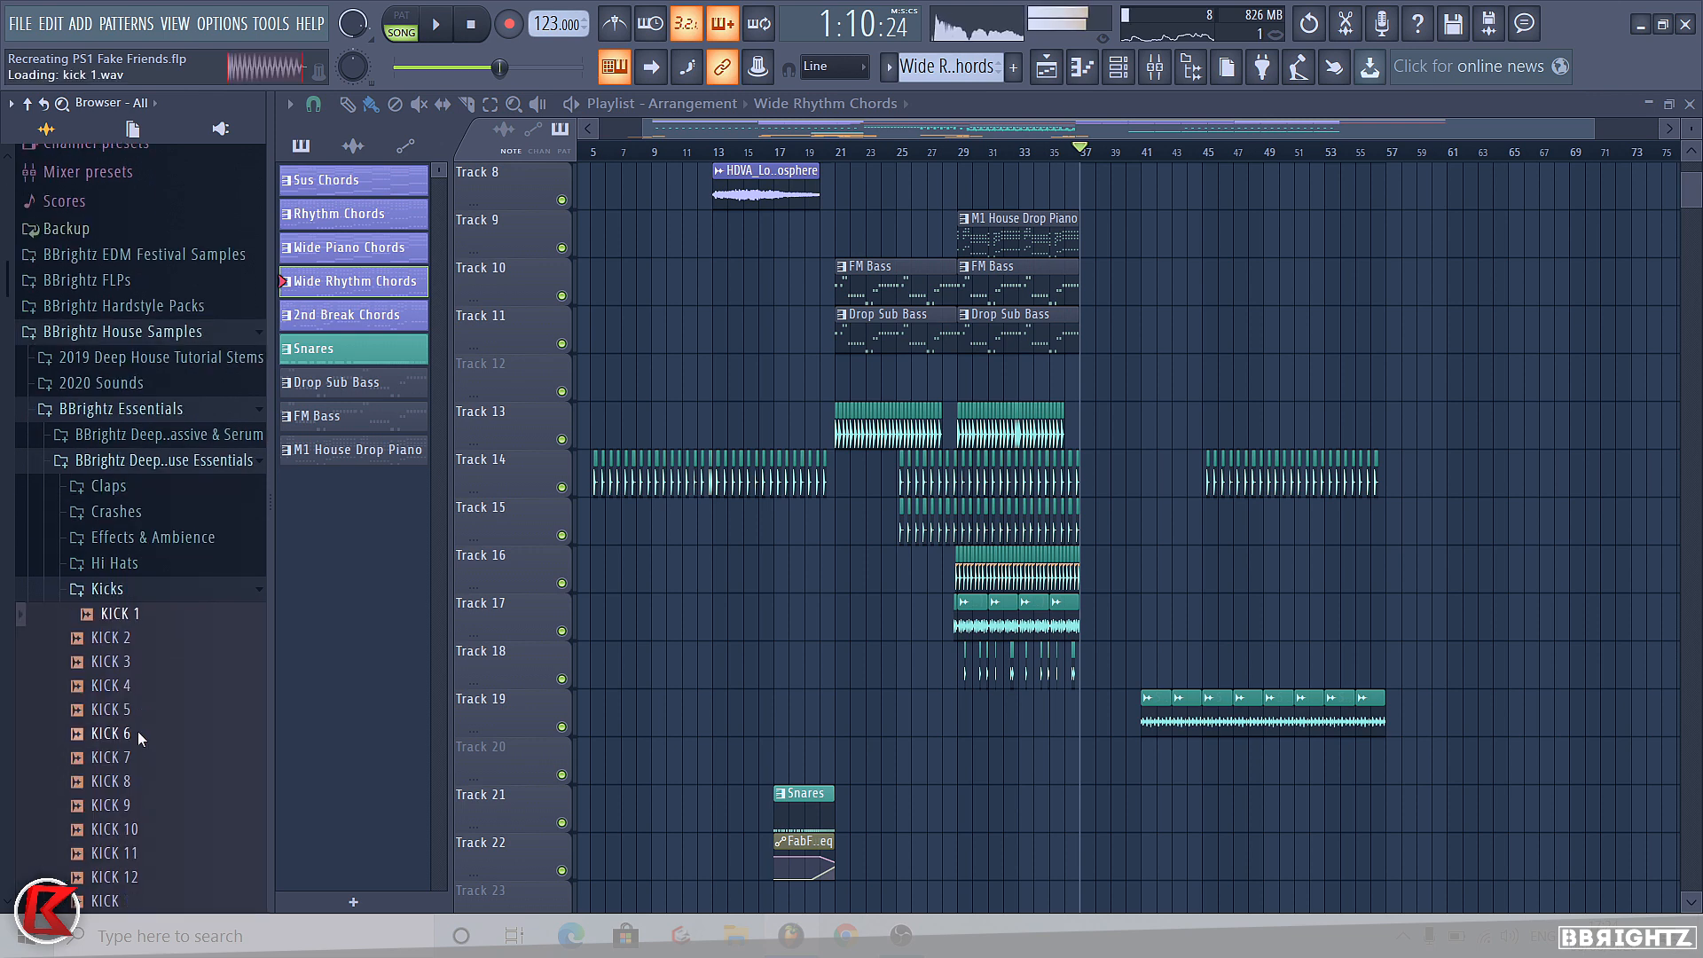
pyautogui.press('Down')
pyautogui.press('Down')
pyautogui.press('Down')
pyautogui.press('Down')
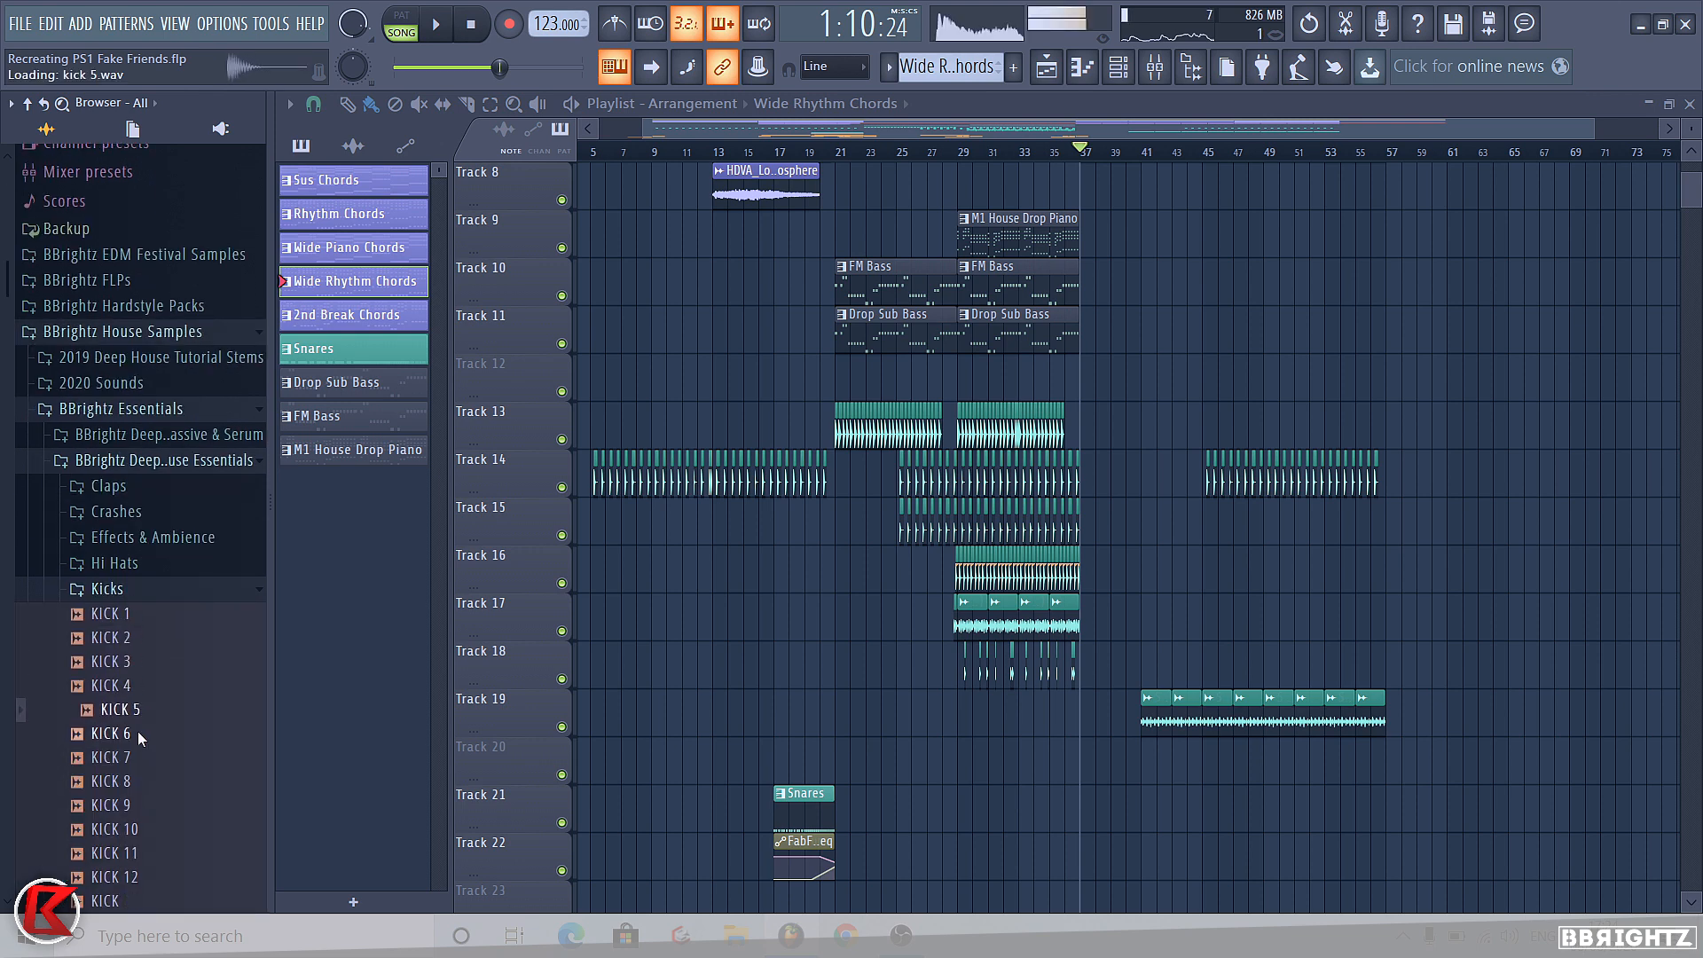
pyautogui.press('Down')
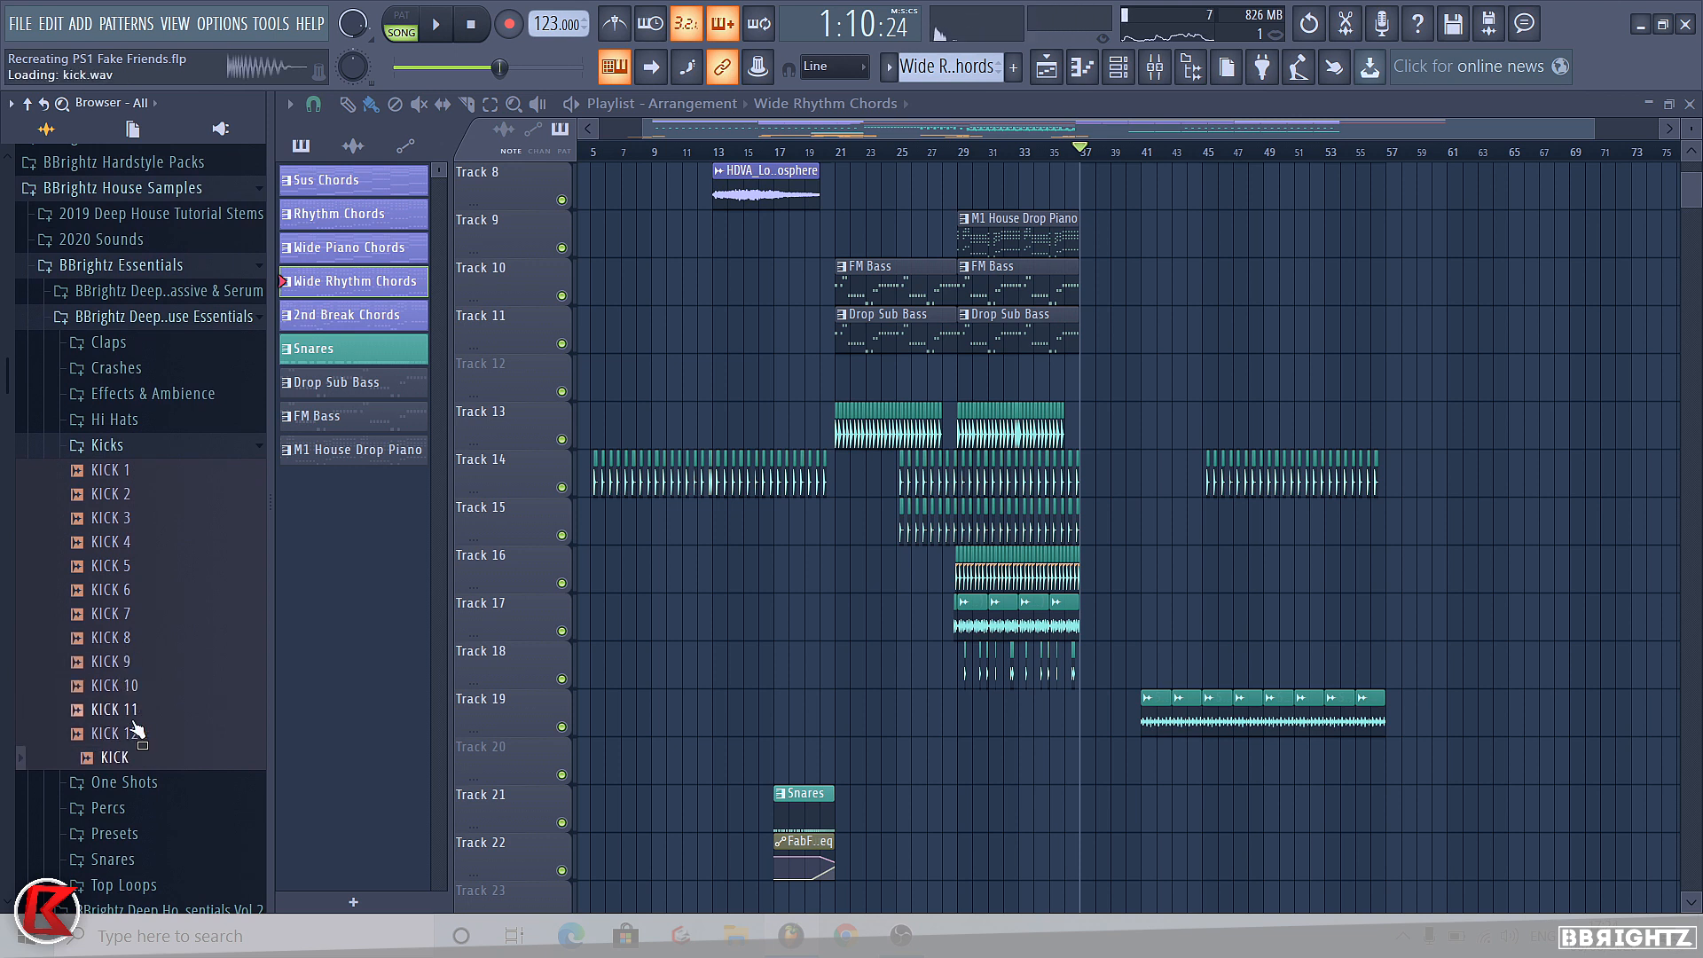
# Audition KICK 8 against the second break, then place it in the playlist on track 17 at about bar 43.
pyautogui.click(128, 662)
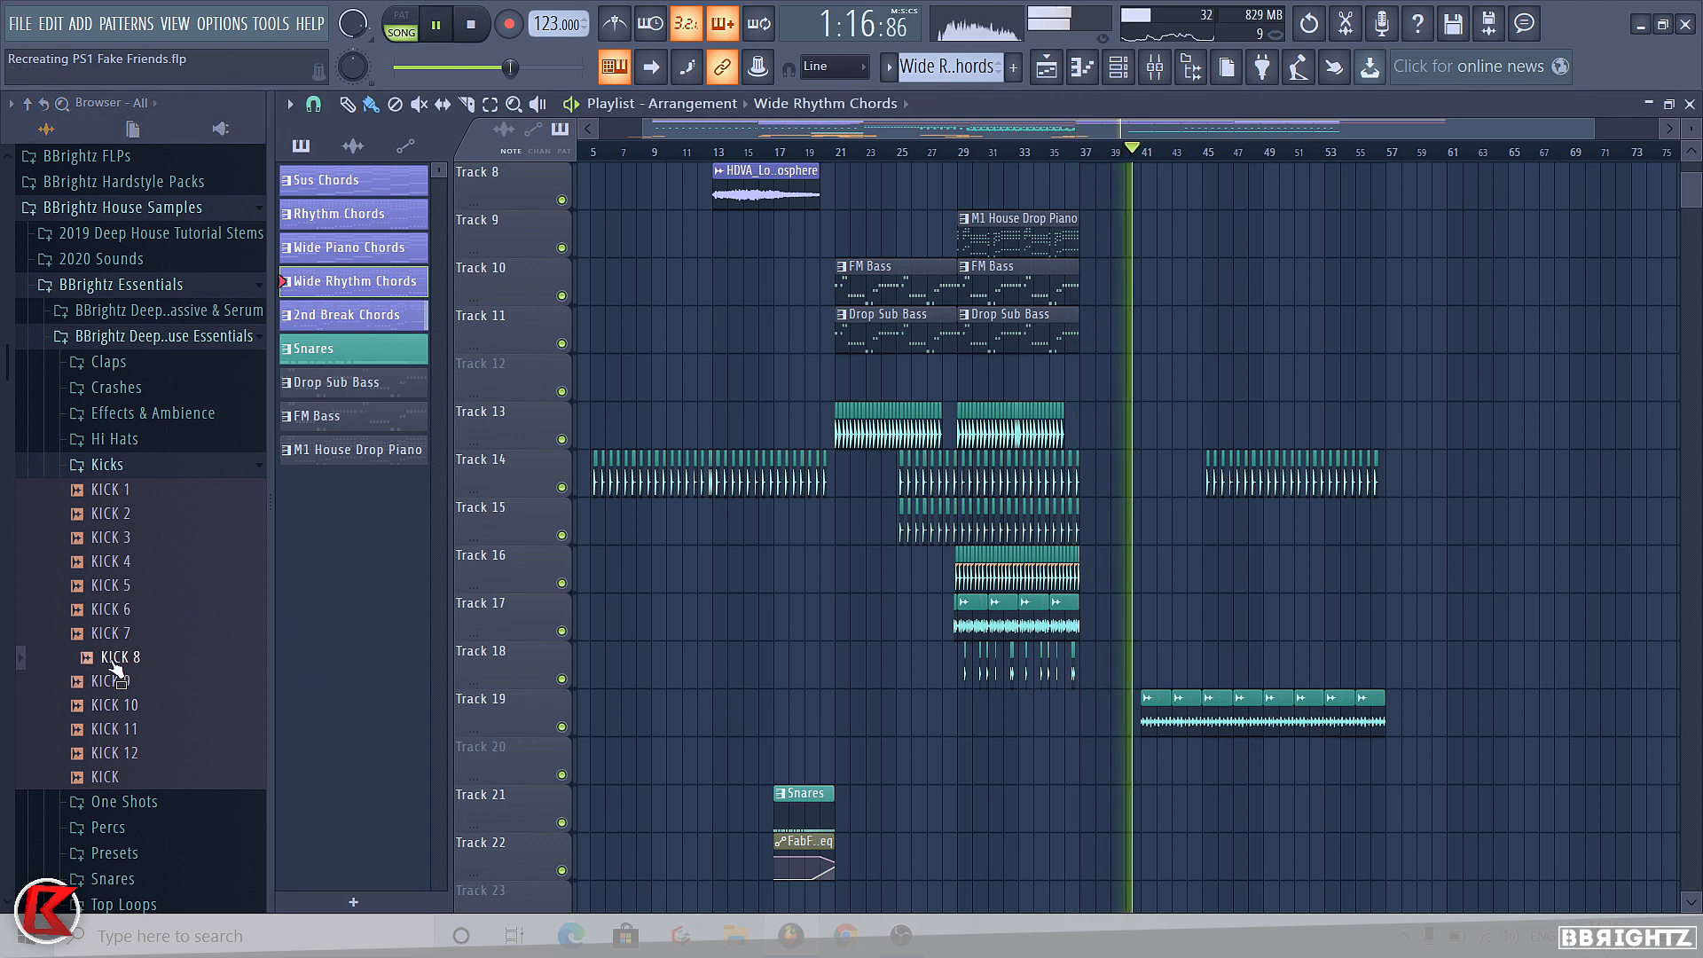
pyautogui.click(115, 664)
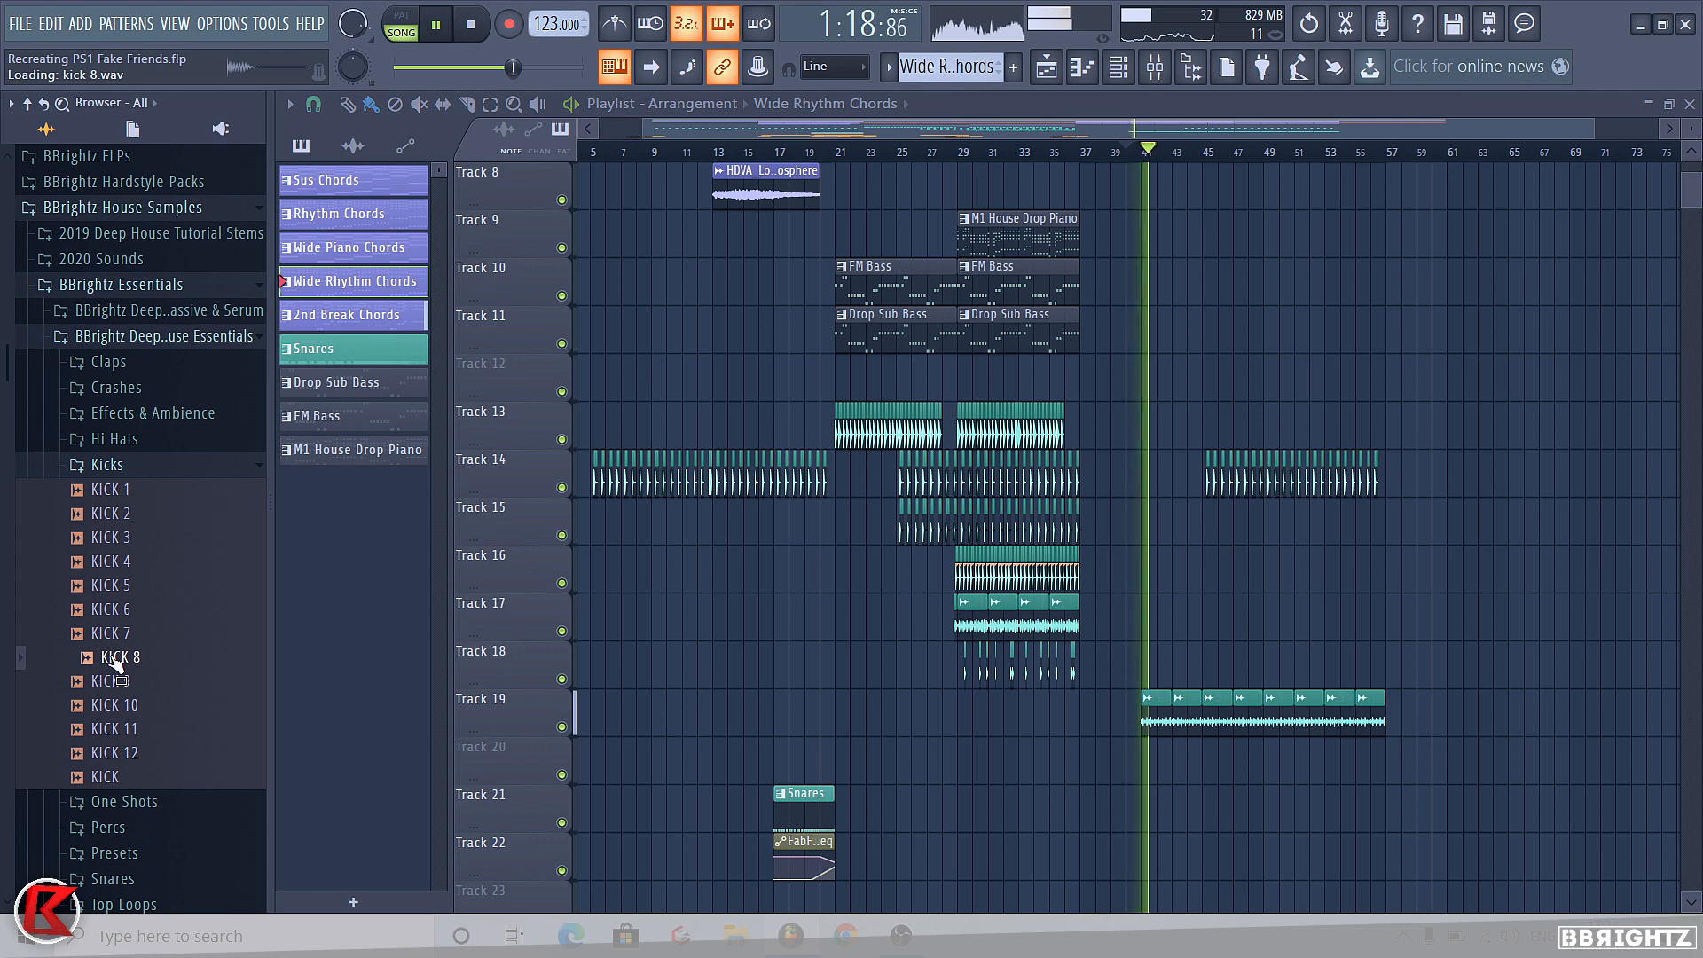
pyautogui.moveTo(115, 663); pyautogui.dragTo(129, 470)
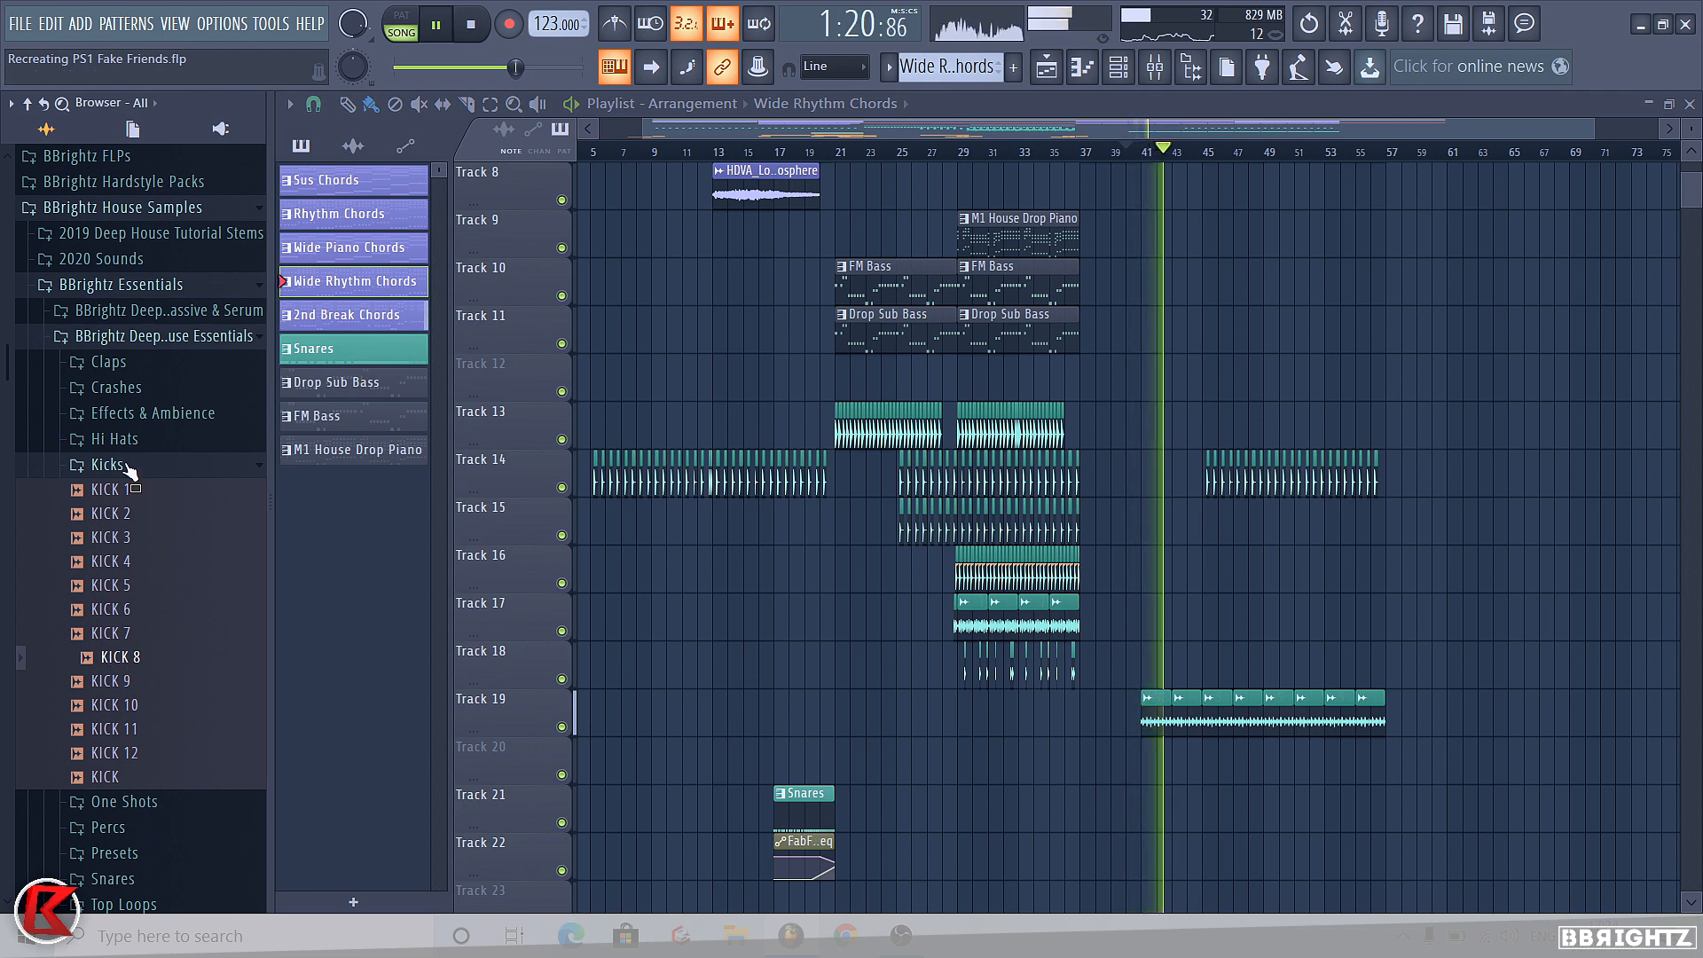
pyautogui.press('space')
pyautogui.moveTo(126, 659); pyautogui.dragTo(1179, 618)
pyautogui.doubleClick(1179, 620)
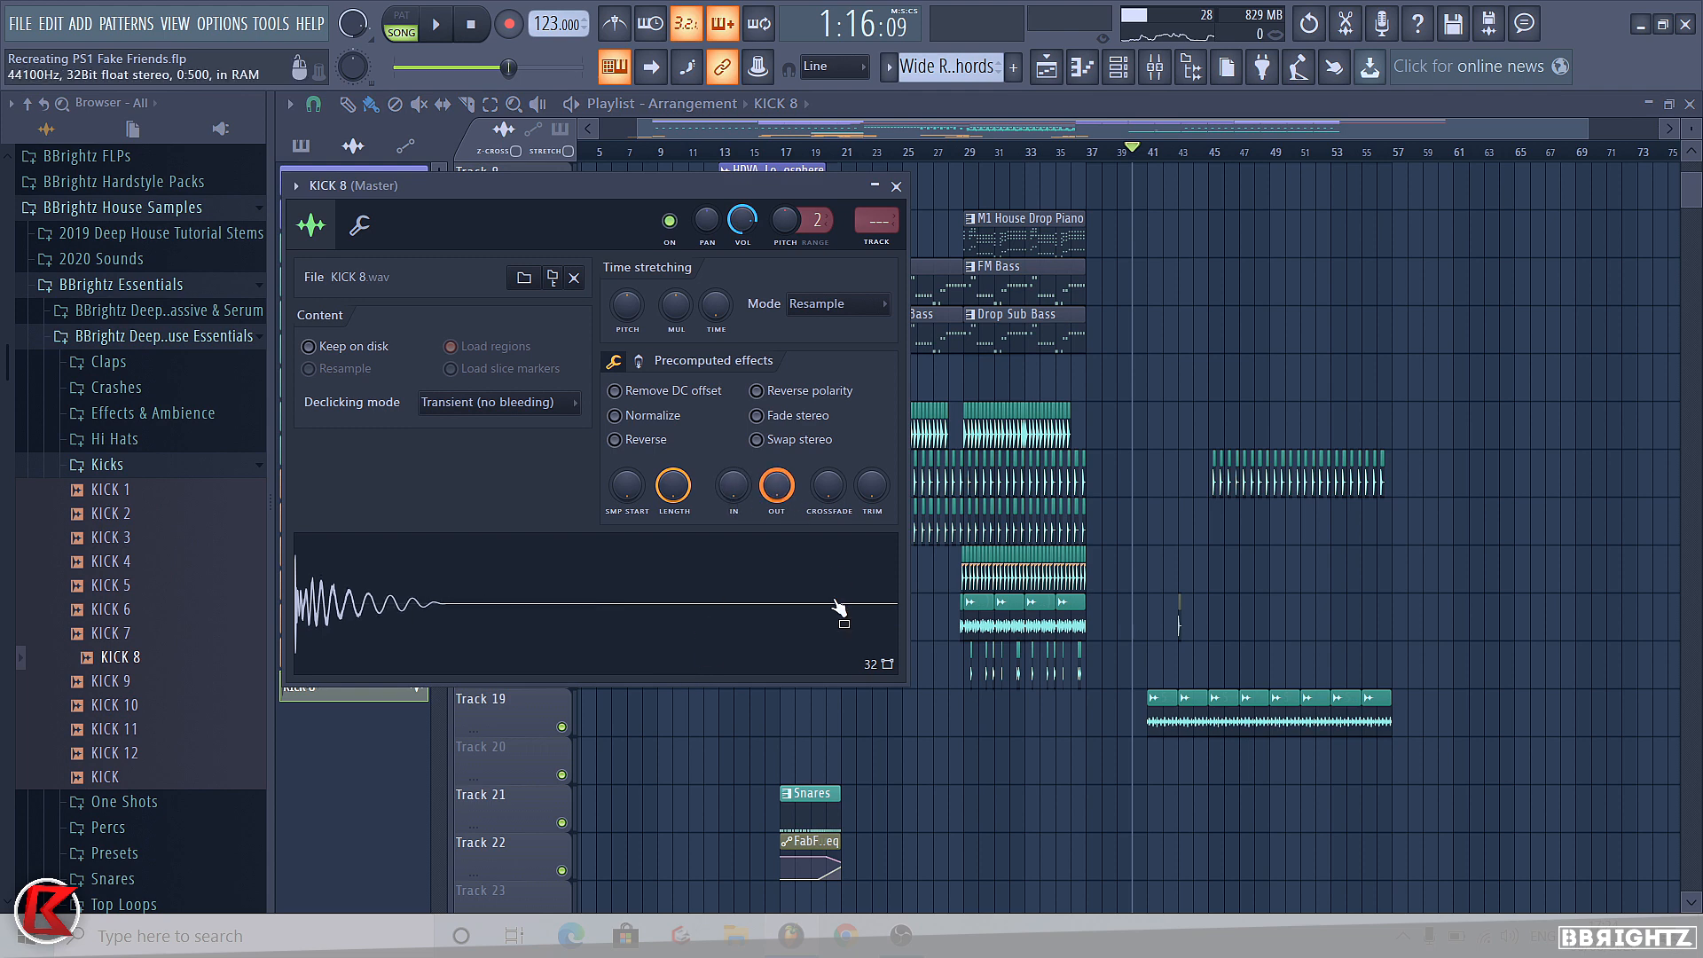
pyautogui.press('Escape')
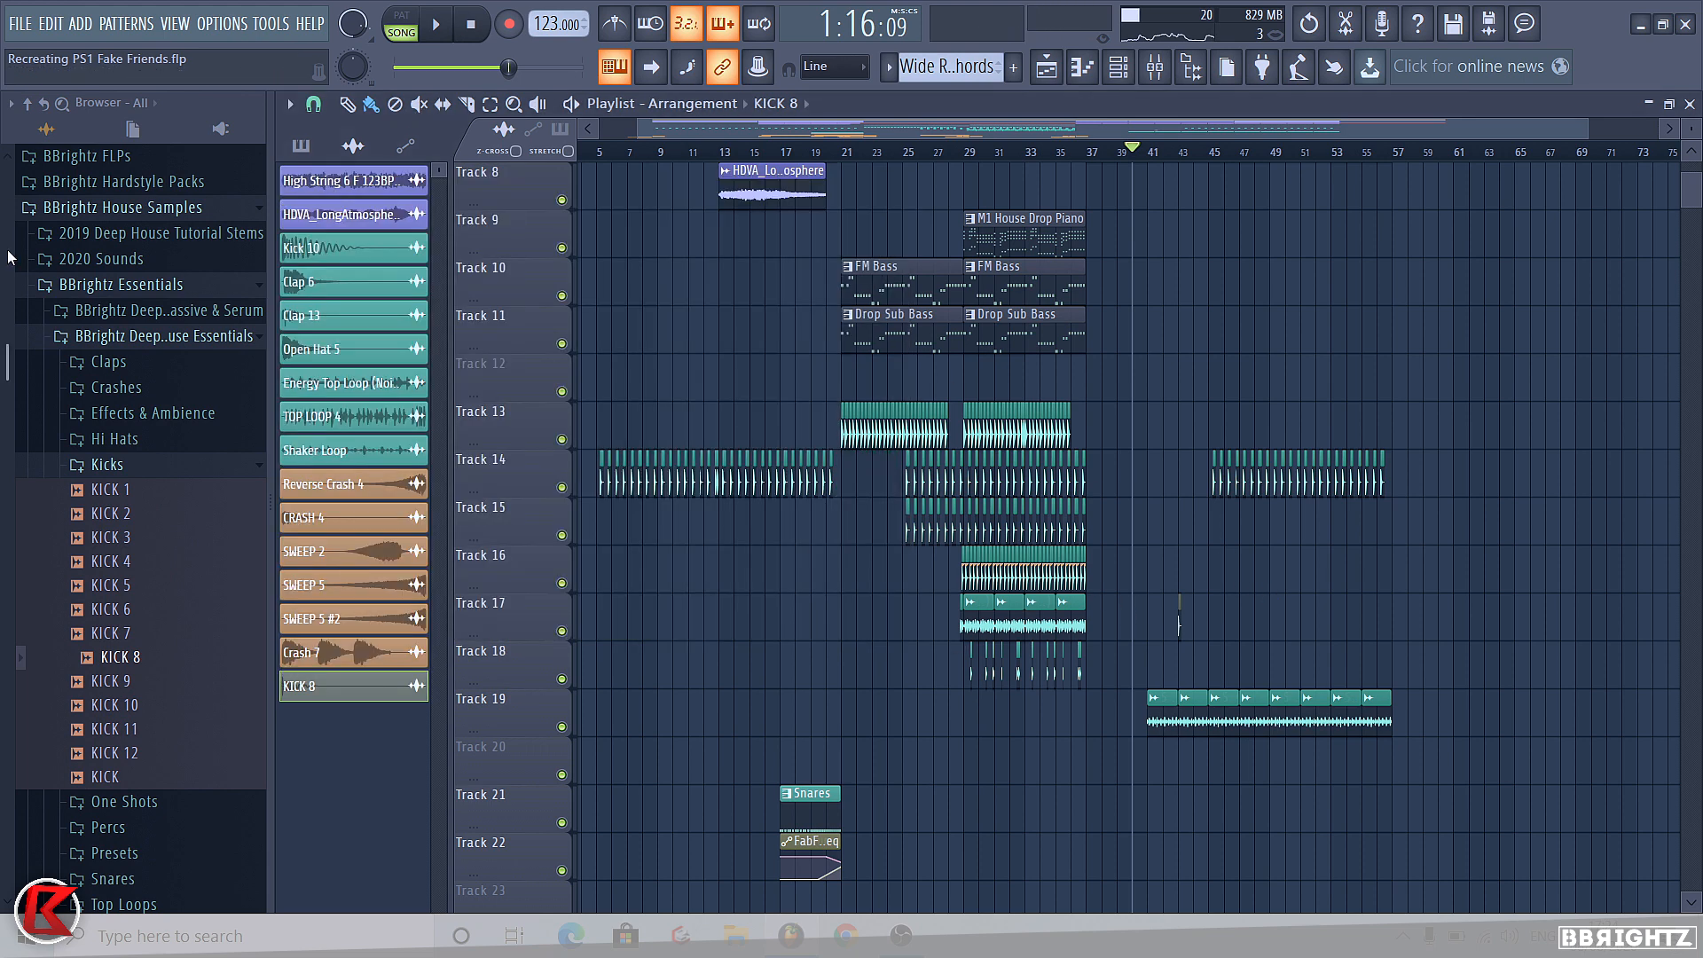
# Collapse the Kicks folder and its parent folders up to BBrightz House Samples.
pyautogui.click(104, 465)
pyautogui.click(128, 336)
pyautogui.click(129, 284)
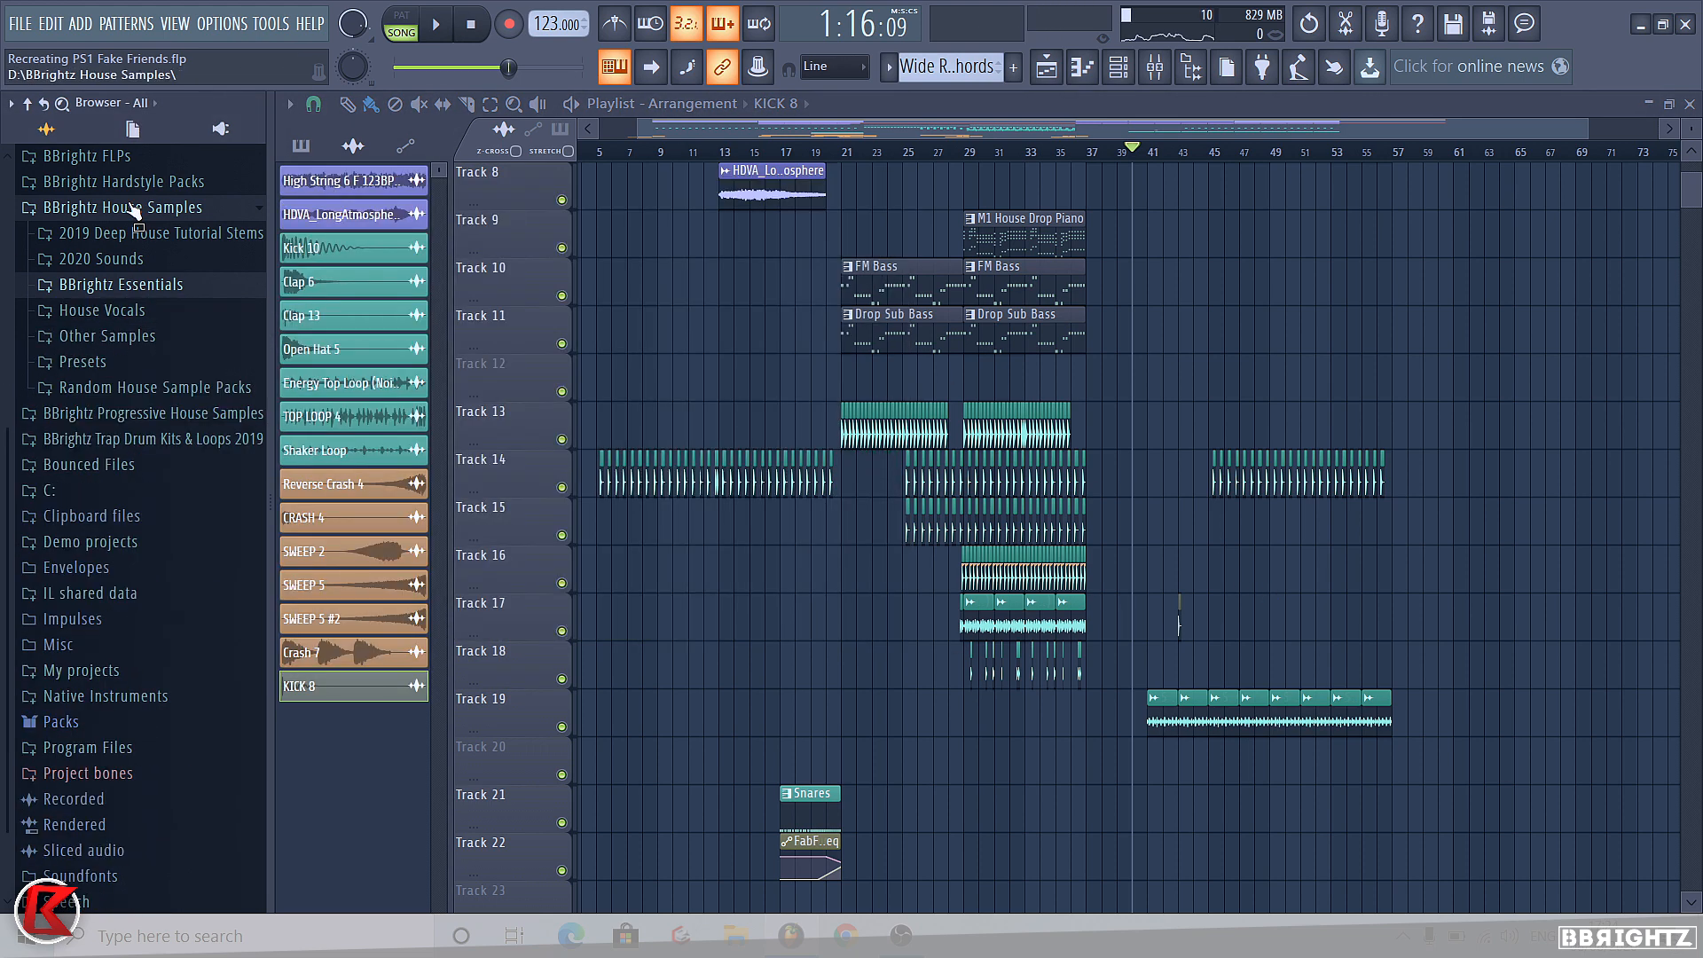
pyautogui.click(129, 208)
# Move the KICK 8 clip to track 20 at bar 41 and repeat it on every beat up to bar 49.
pyautogui.doubleClick(1180, 621)
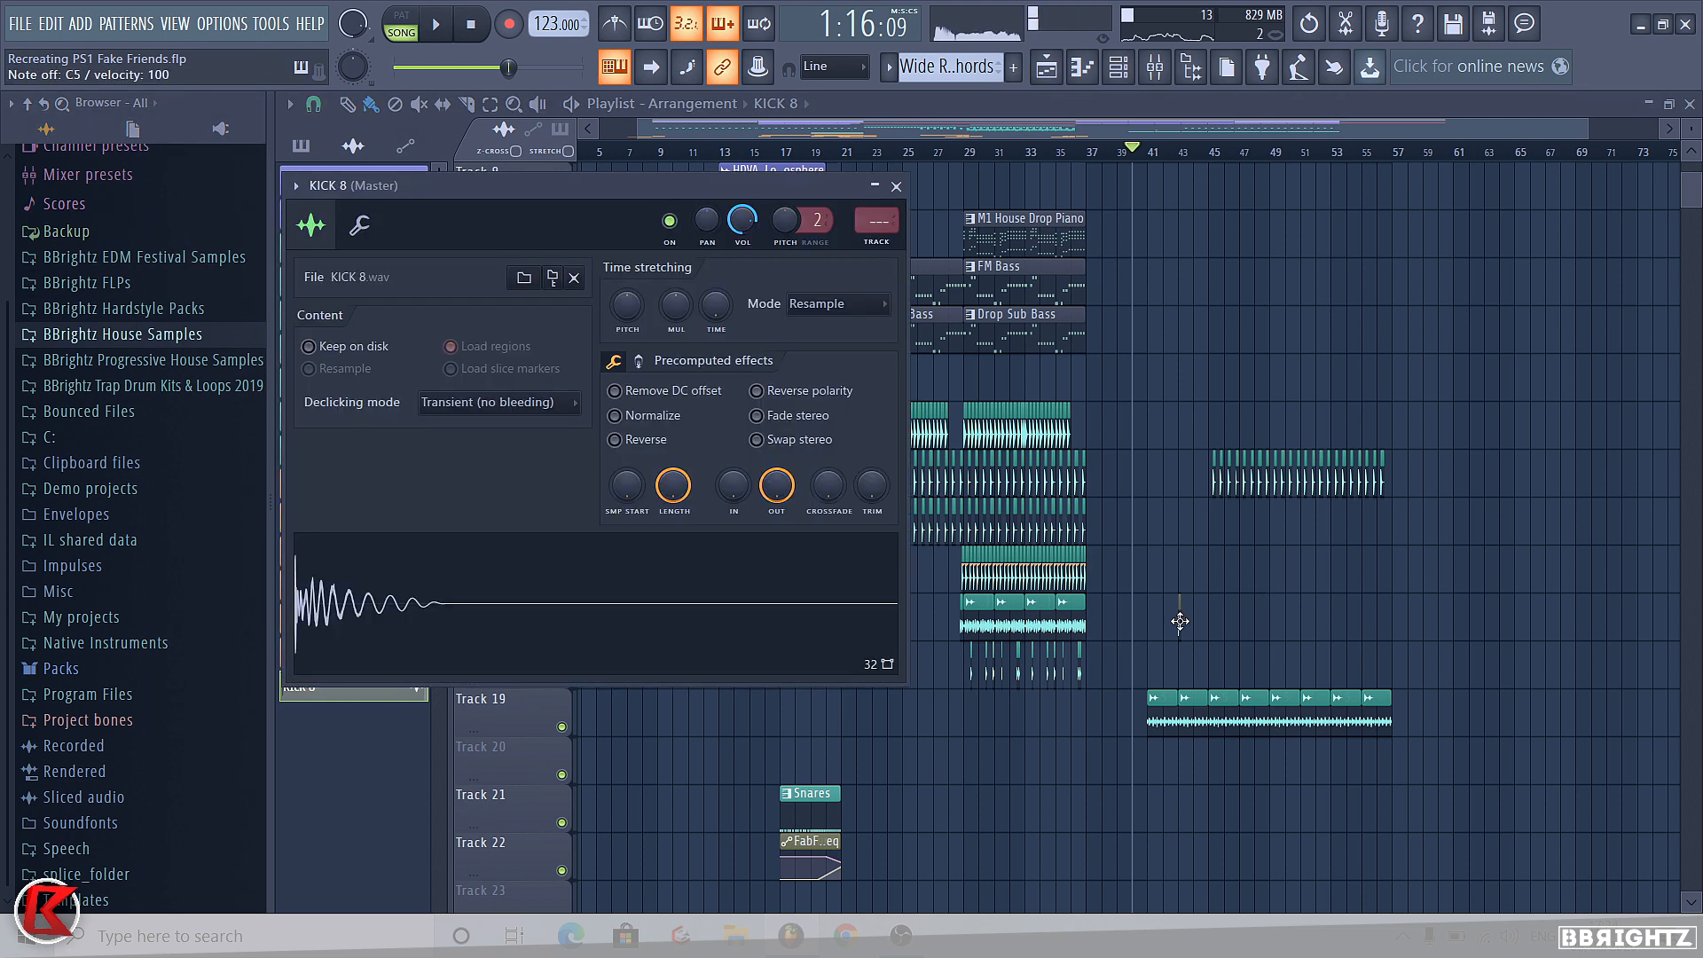
pyautogui.rightClick(1283, 643)
pyautogui.scroll(6, 1241, 648)
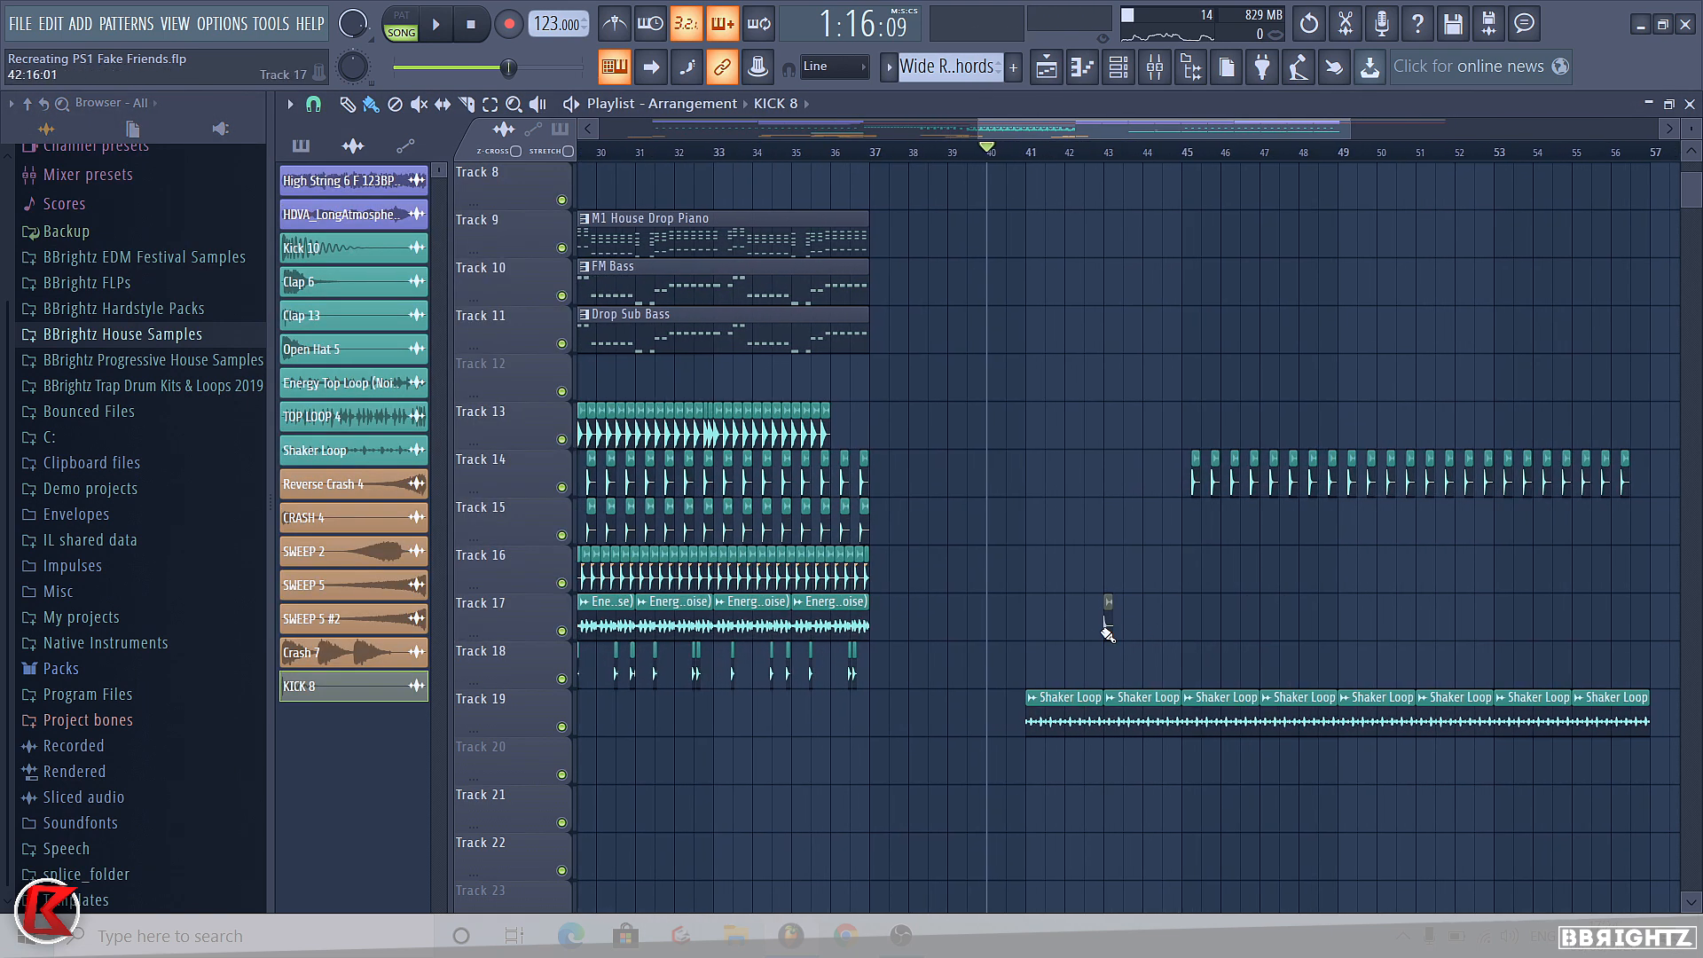
pyautogui.moveTo(1108, 627); pyautogui.dragTo(980, 362)
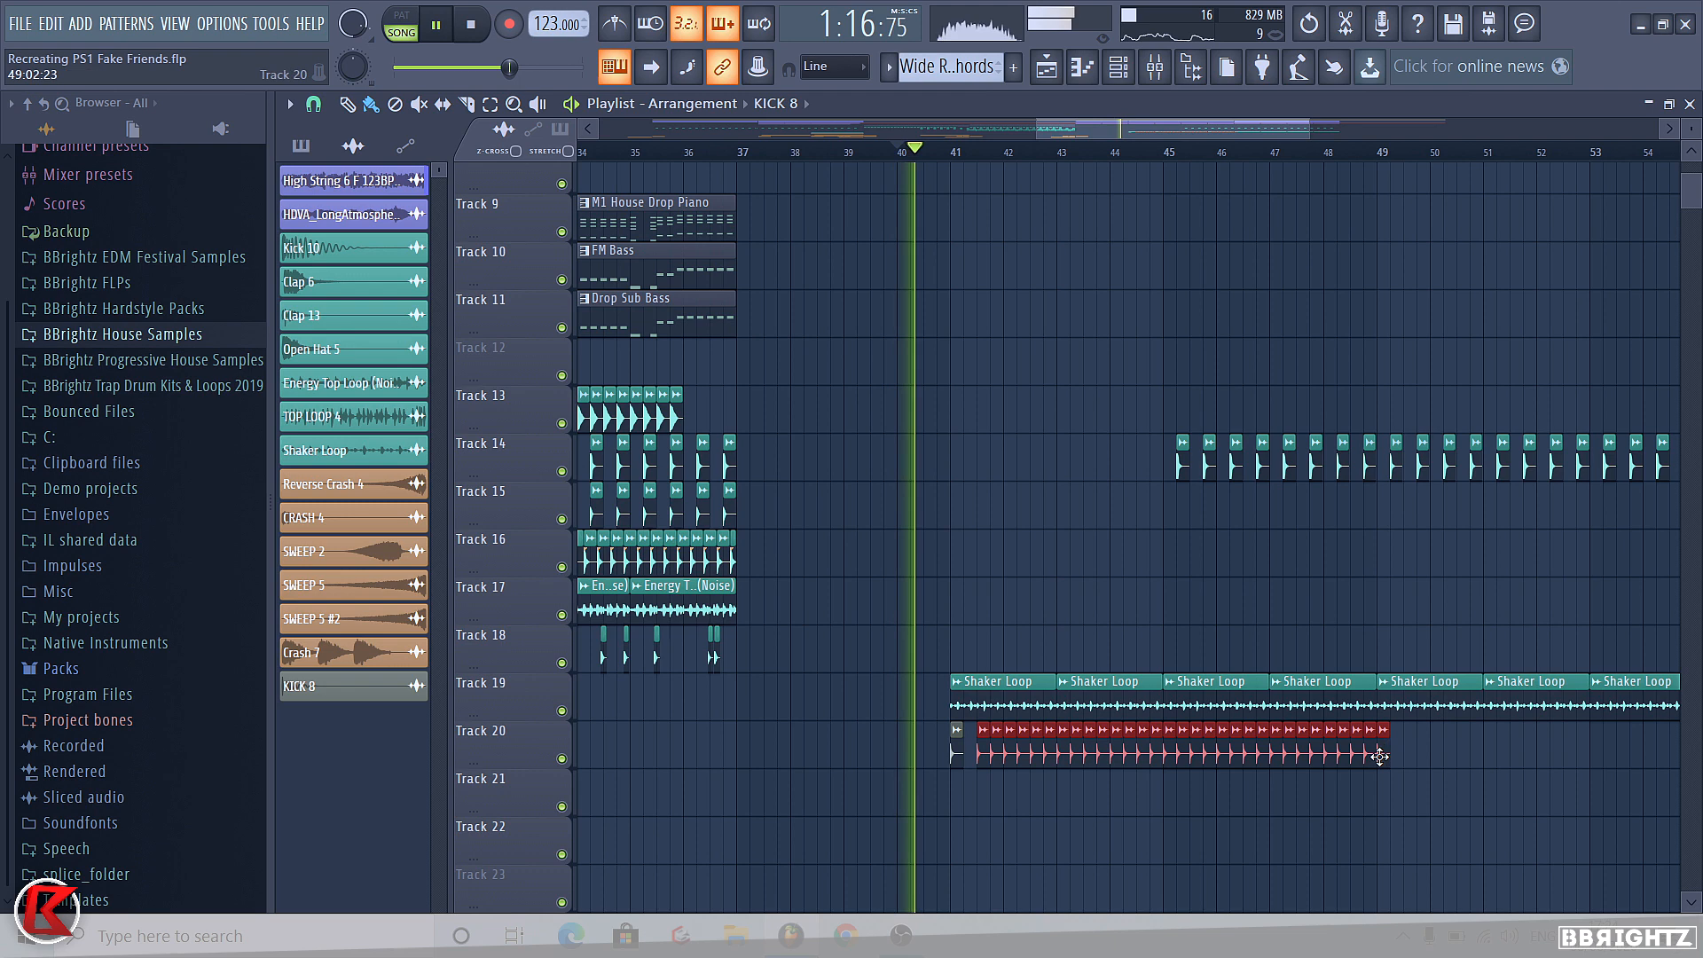
pyautogui.moveTo(1380, 756); pyautogui.dragTo(1366, 757)
pyautogui.keyDown('ctrl'); pyautogui.click(1390, 798); pyautogui.keyUp('ctrl')
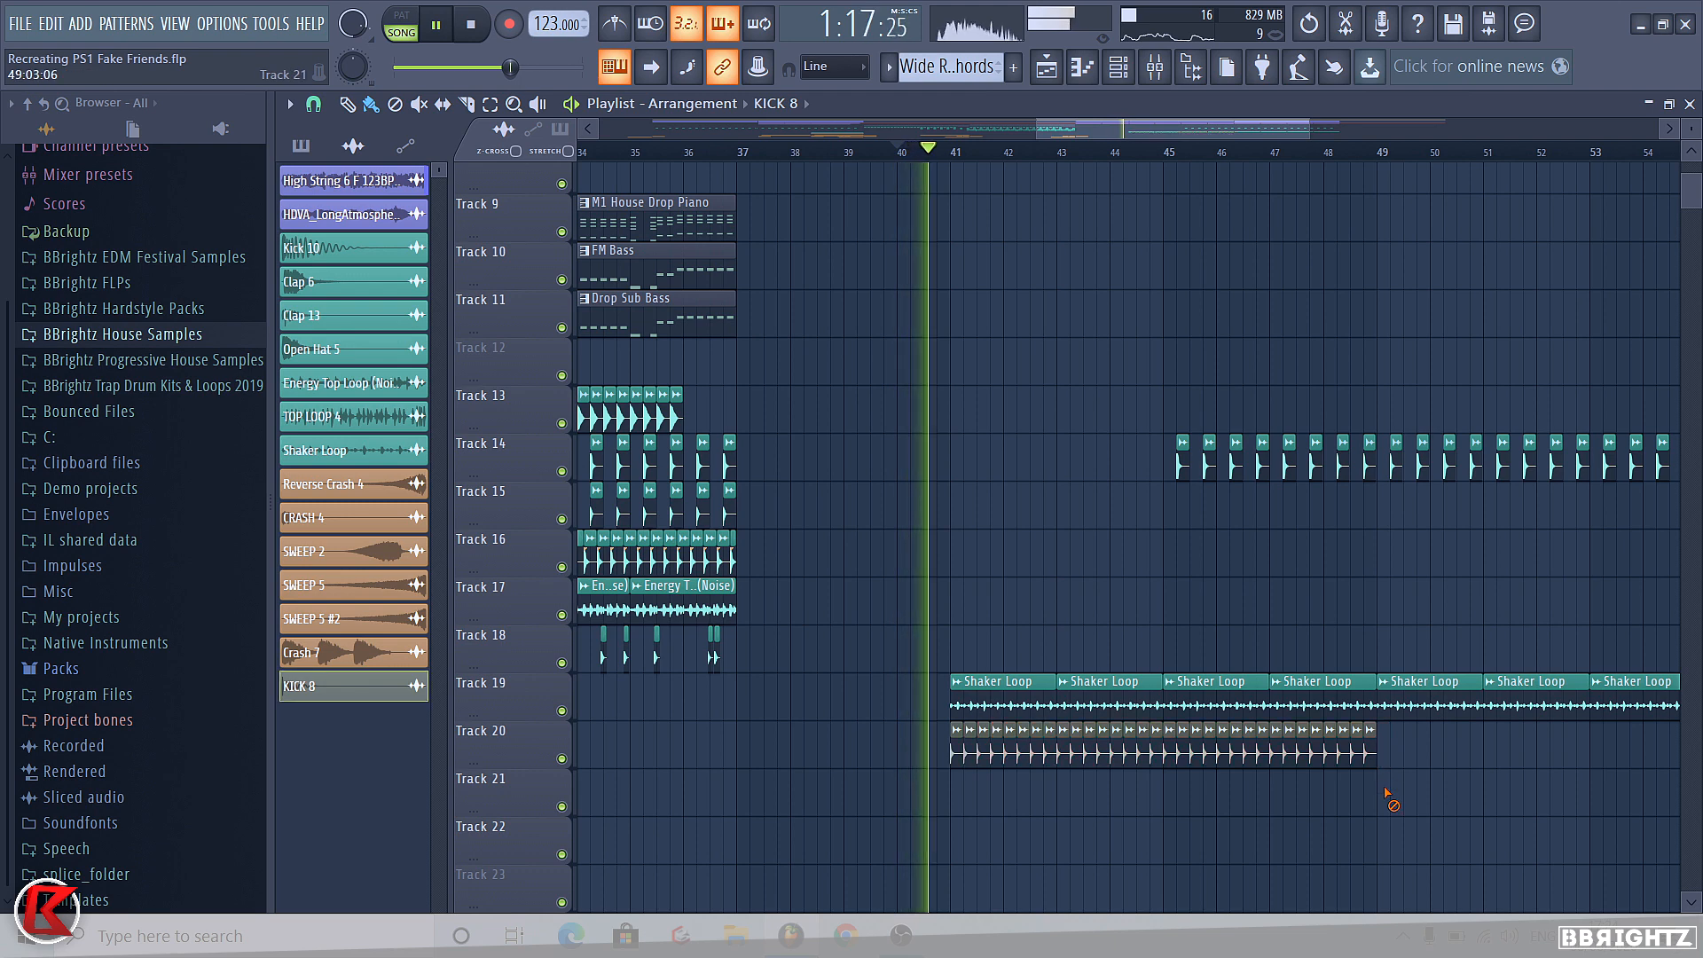
# Recolor KICK 8 teal like the other drum samples and move it directly below Shaker Loop in the clip list.
pyautogui.click(957, 731)
pyautogui.click(993, 738)
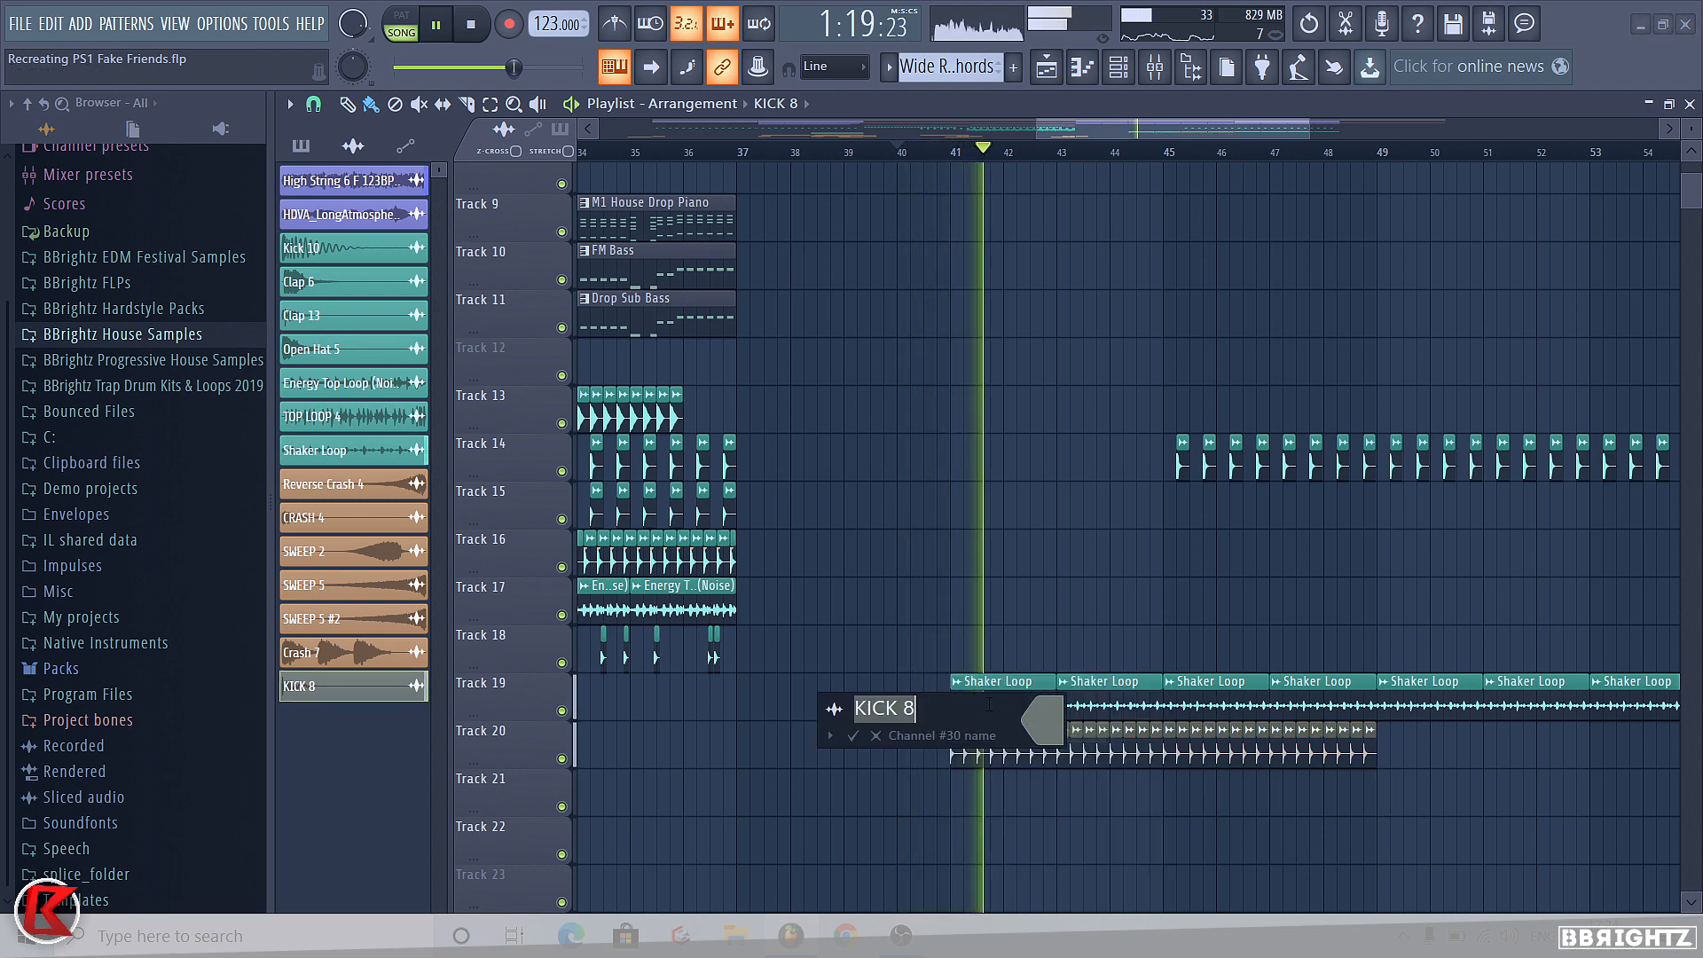
pyautogui.click(1040, 722)
pyautogui.click(1073, 723)
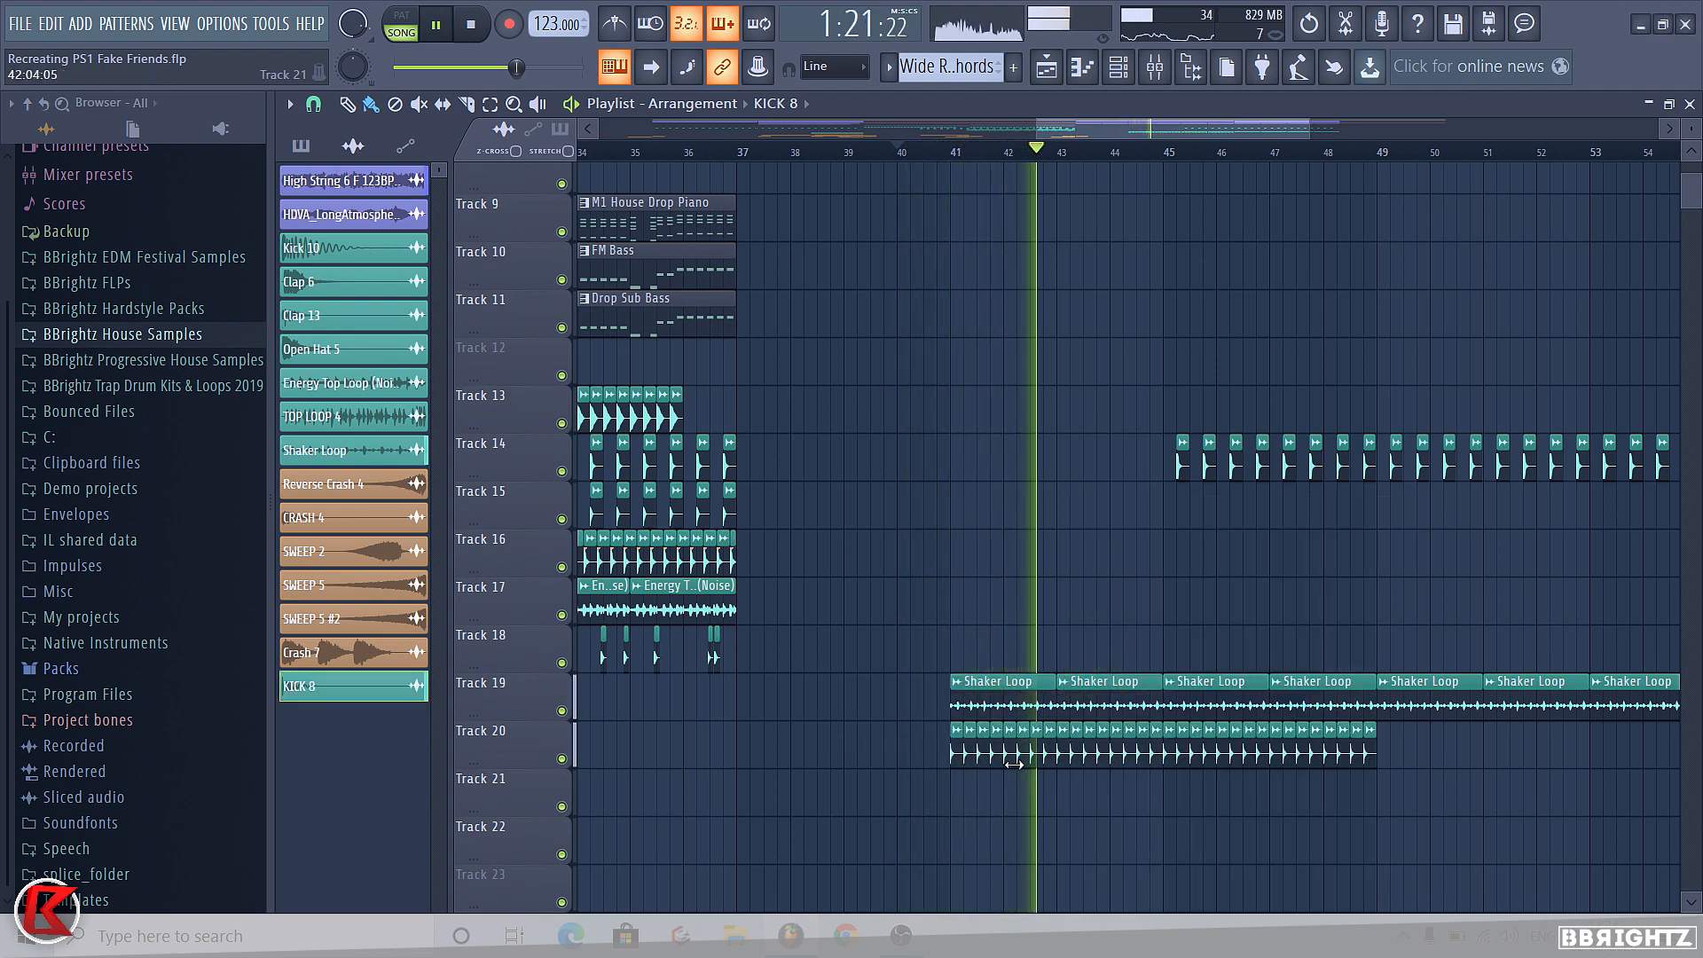
pyautogui.moveTo(311, 692); pyautogui.dragTo(316, 479)
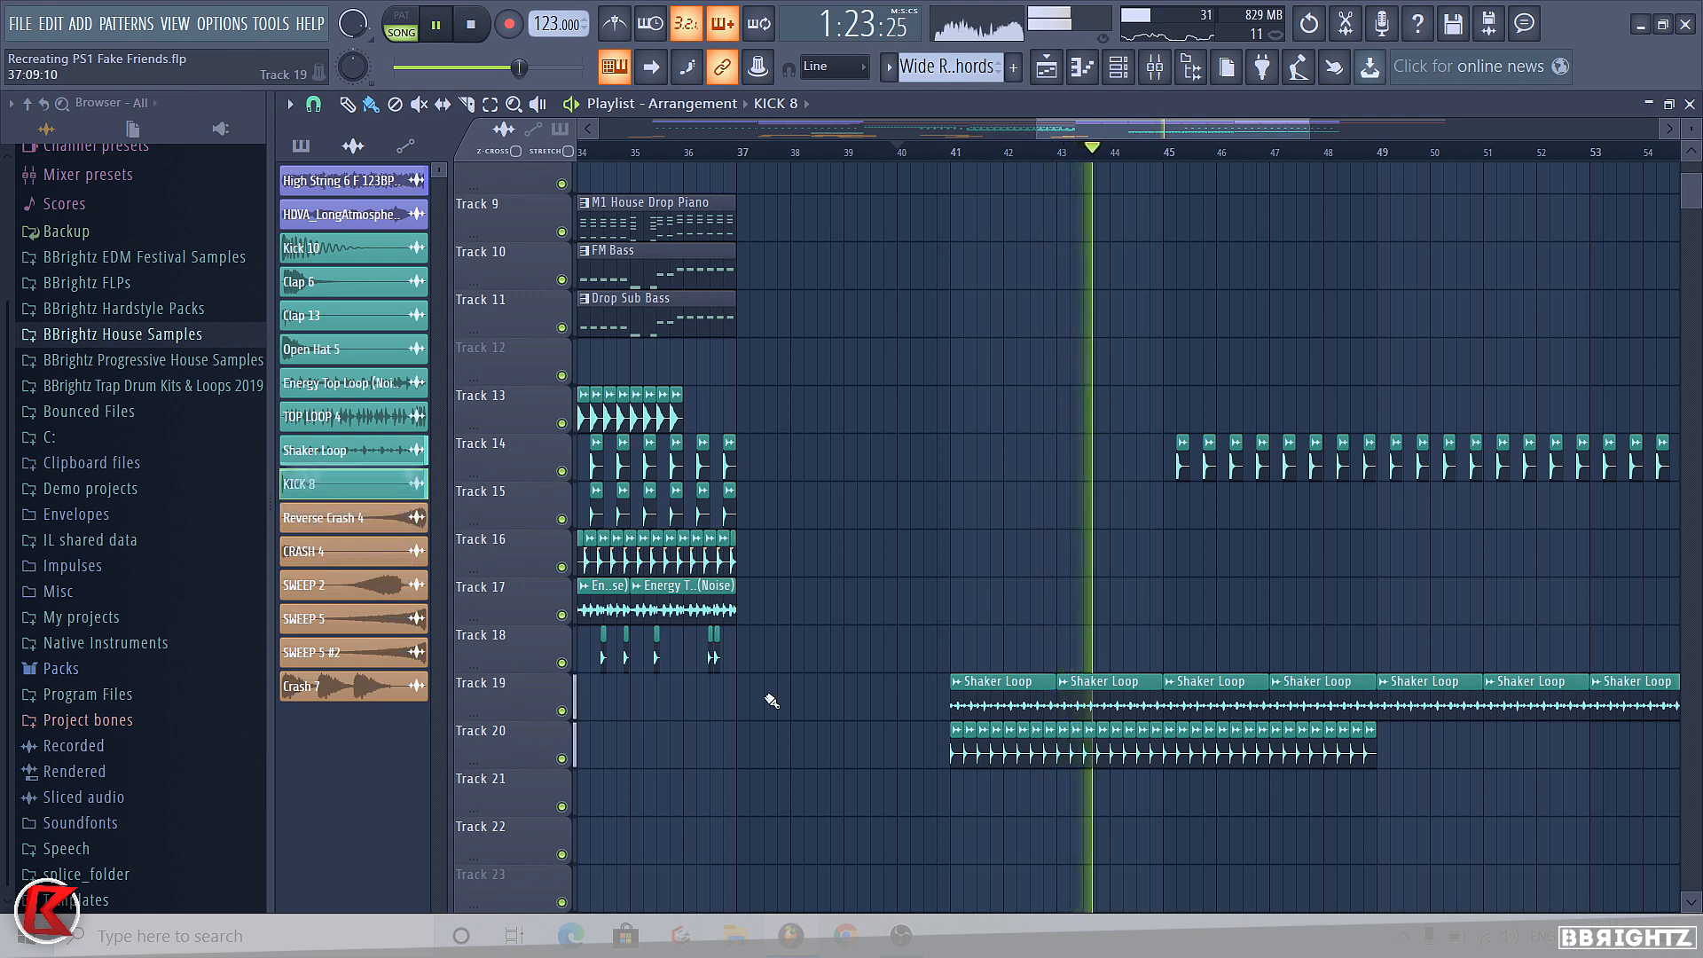
# Route KICK 8 to mixer track 19 and play it in solo with bars 41 to 45 looped.
pyautogui.press('space')
pyautogui.click(1164, 80)
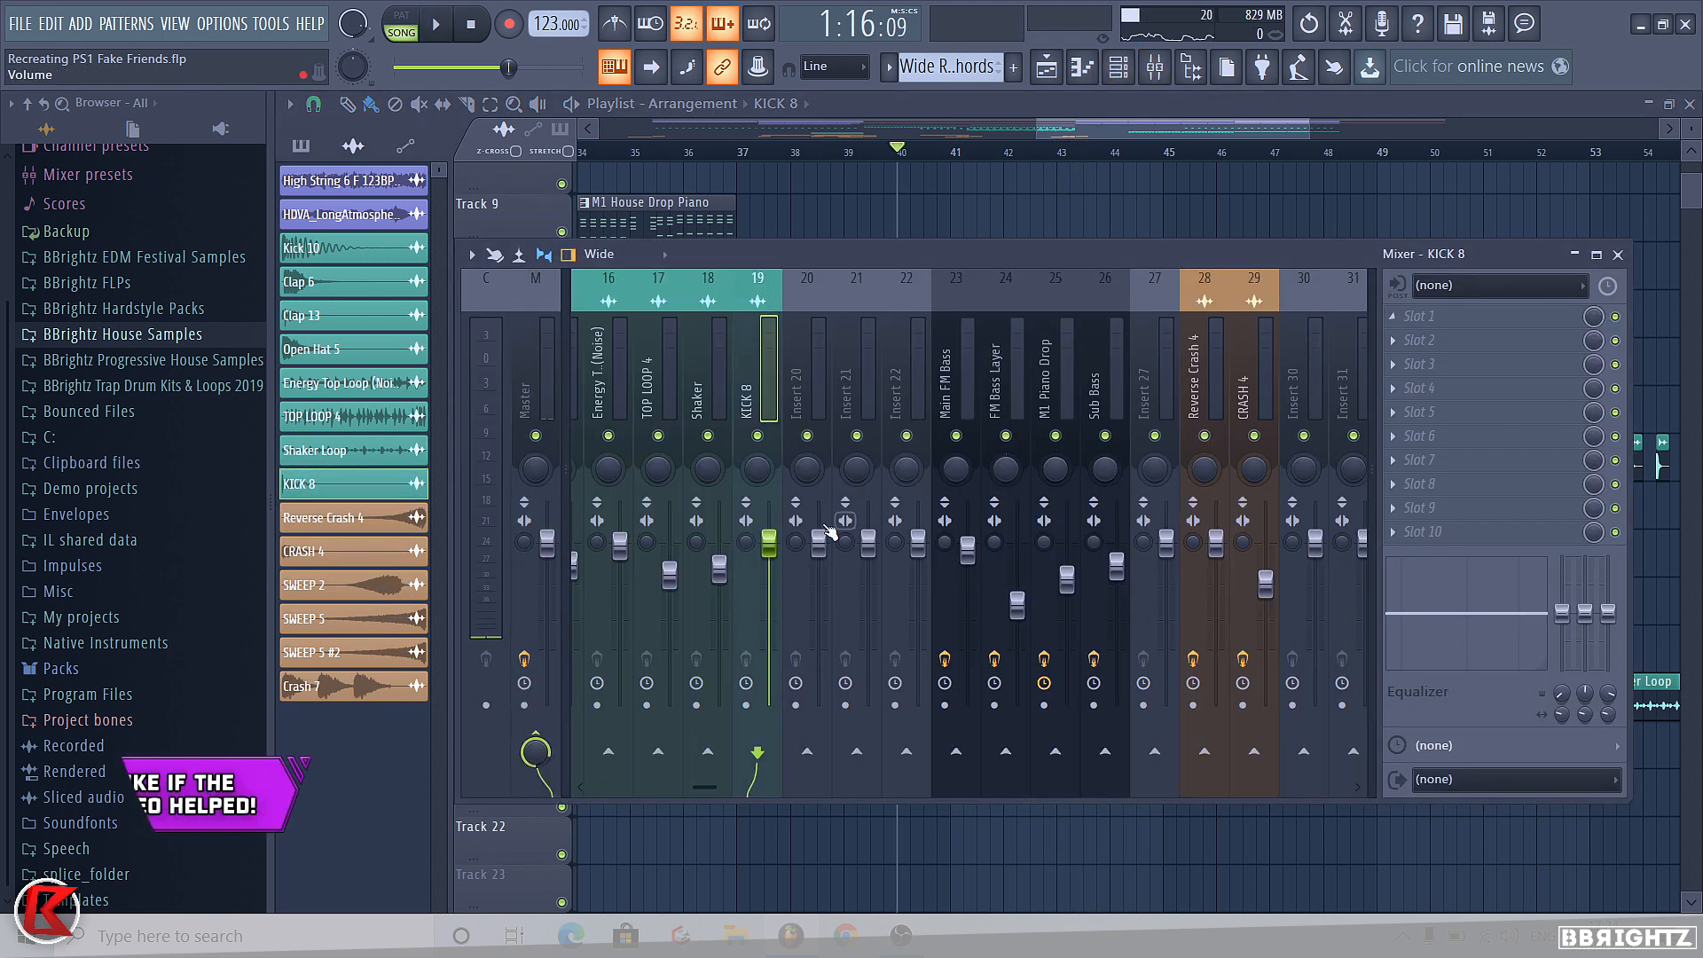
pyautogui.rightClick(757, 435)
pyautogui.press('F9')
pyautogui.moveTo(951, 153); pyautogui.dragTo(1162, 266)
pyautogui.press('space')
pyautogui.click(1163, 74)
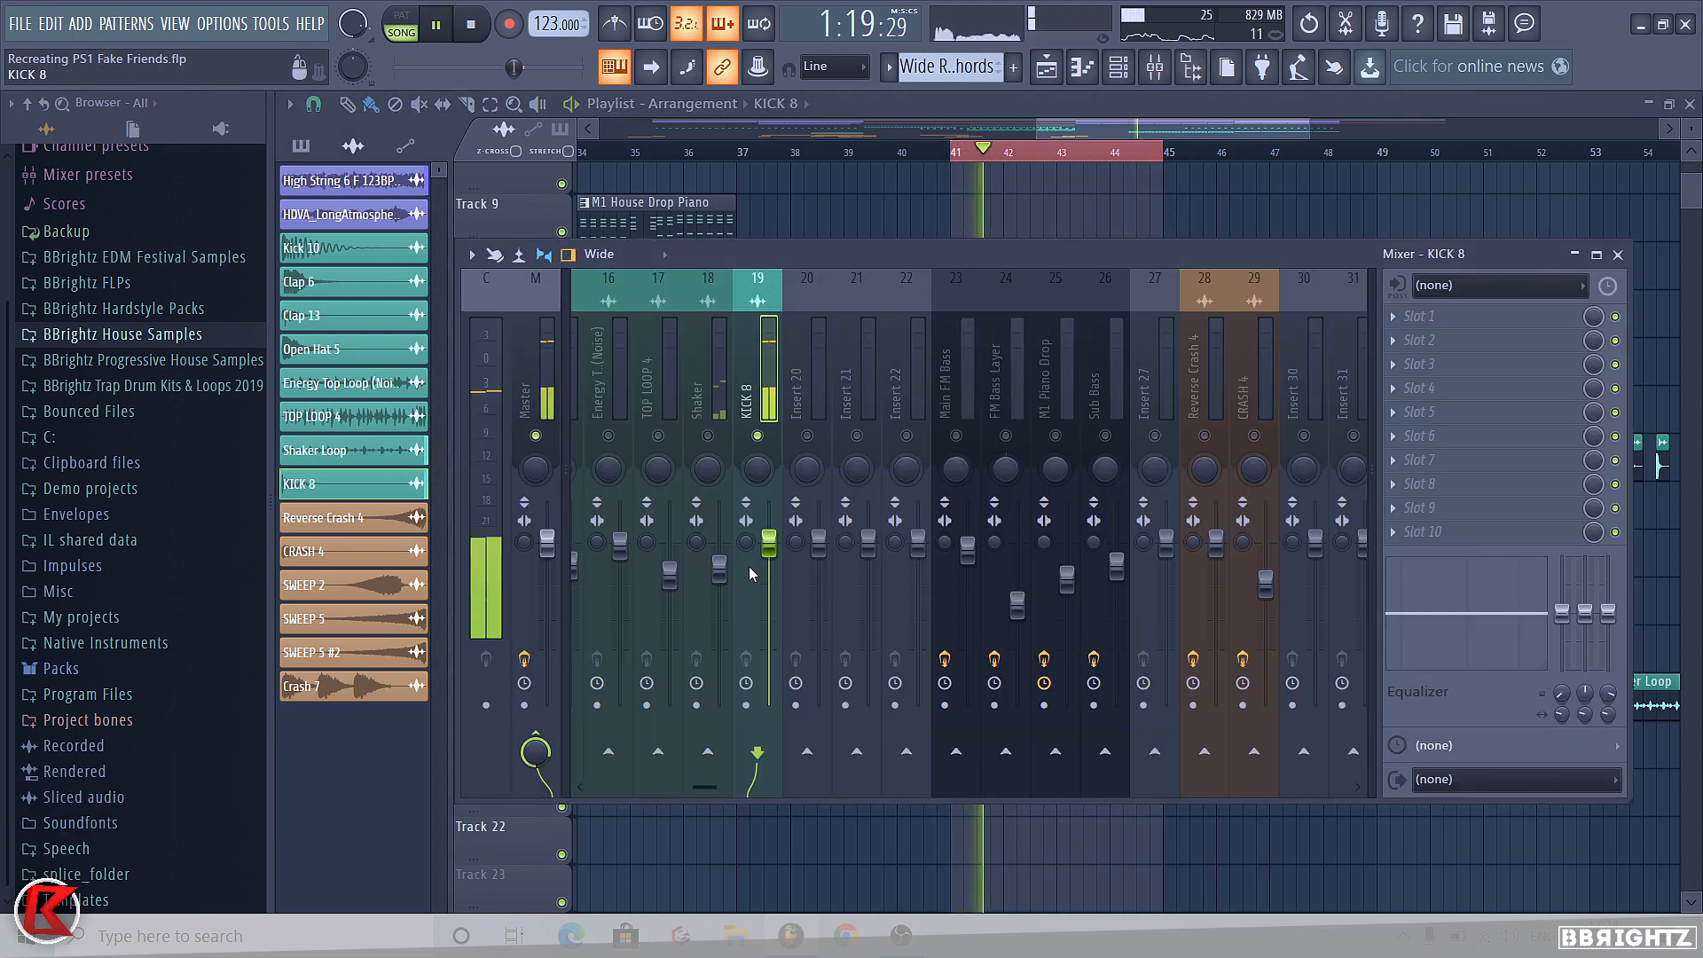
# Add Fruity parametric EQ 2 to the KICK 8 mixer track with a steep low-pass on band 7 at about 4 kHz.
pyautogui.press('space')
pyautogui.click(1151, 302)
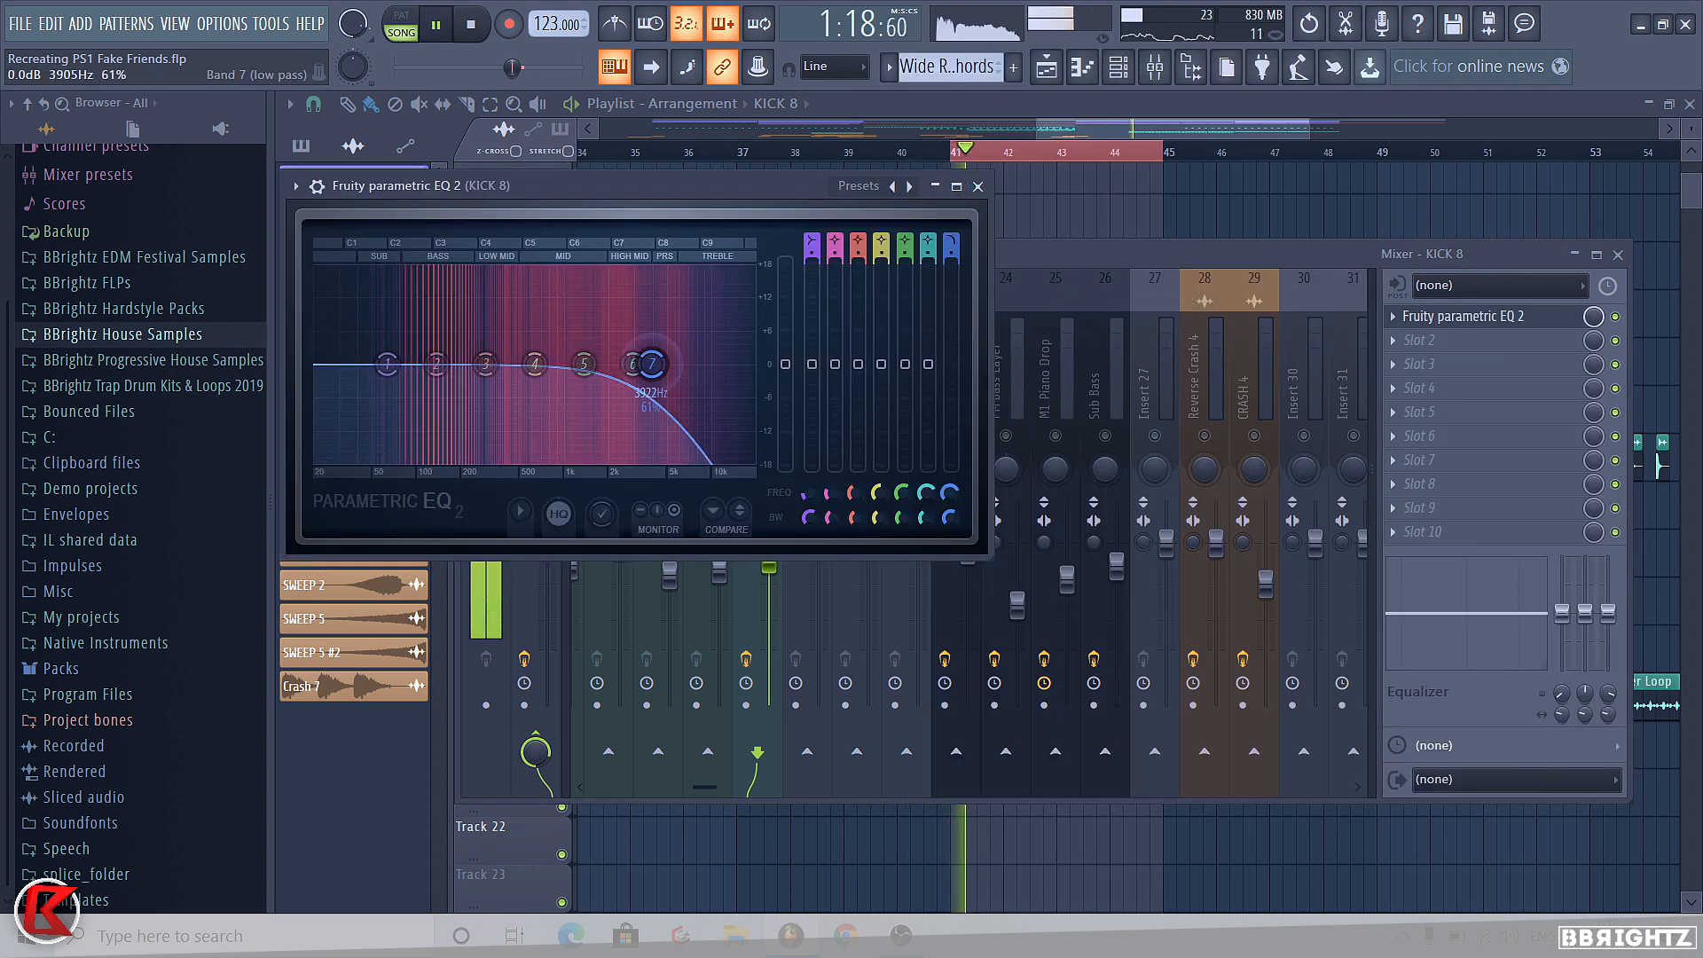
pyautogui.moveTo(652, 365)
pyautogui.mouseDown()
pyautogui.moveTo(692, 363)
pyautogui.moveTo(659, 364)
pyautogui.mouseUp()
pyautogui.click(953, 253)
pyautogui.press('space')
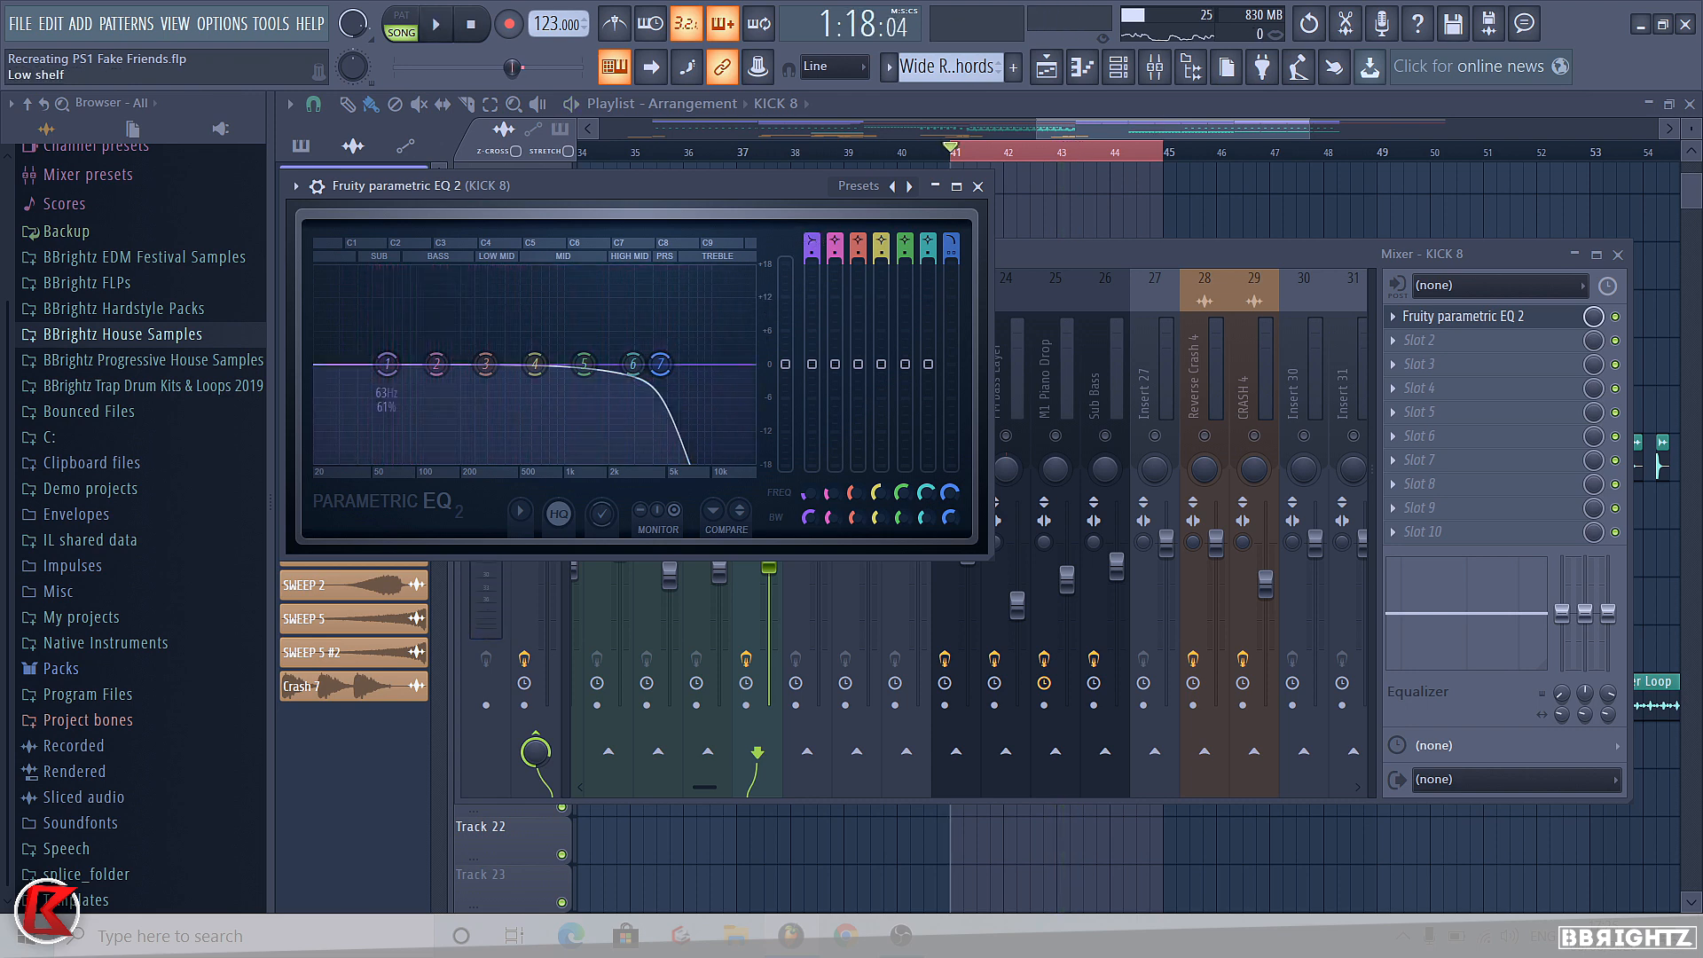
# Make EQ band 1 a steep high-pass and raise its cutoff to thin out the kick's low end.
pyautogui.click(813, 248)
pyautogui.moveTo(813, 239); pyautogui.dragTo(814, 266)
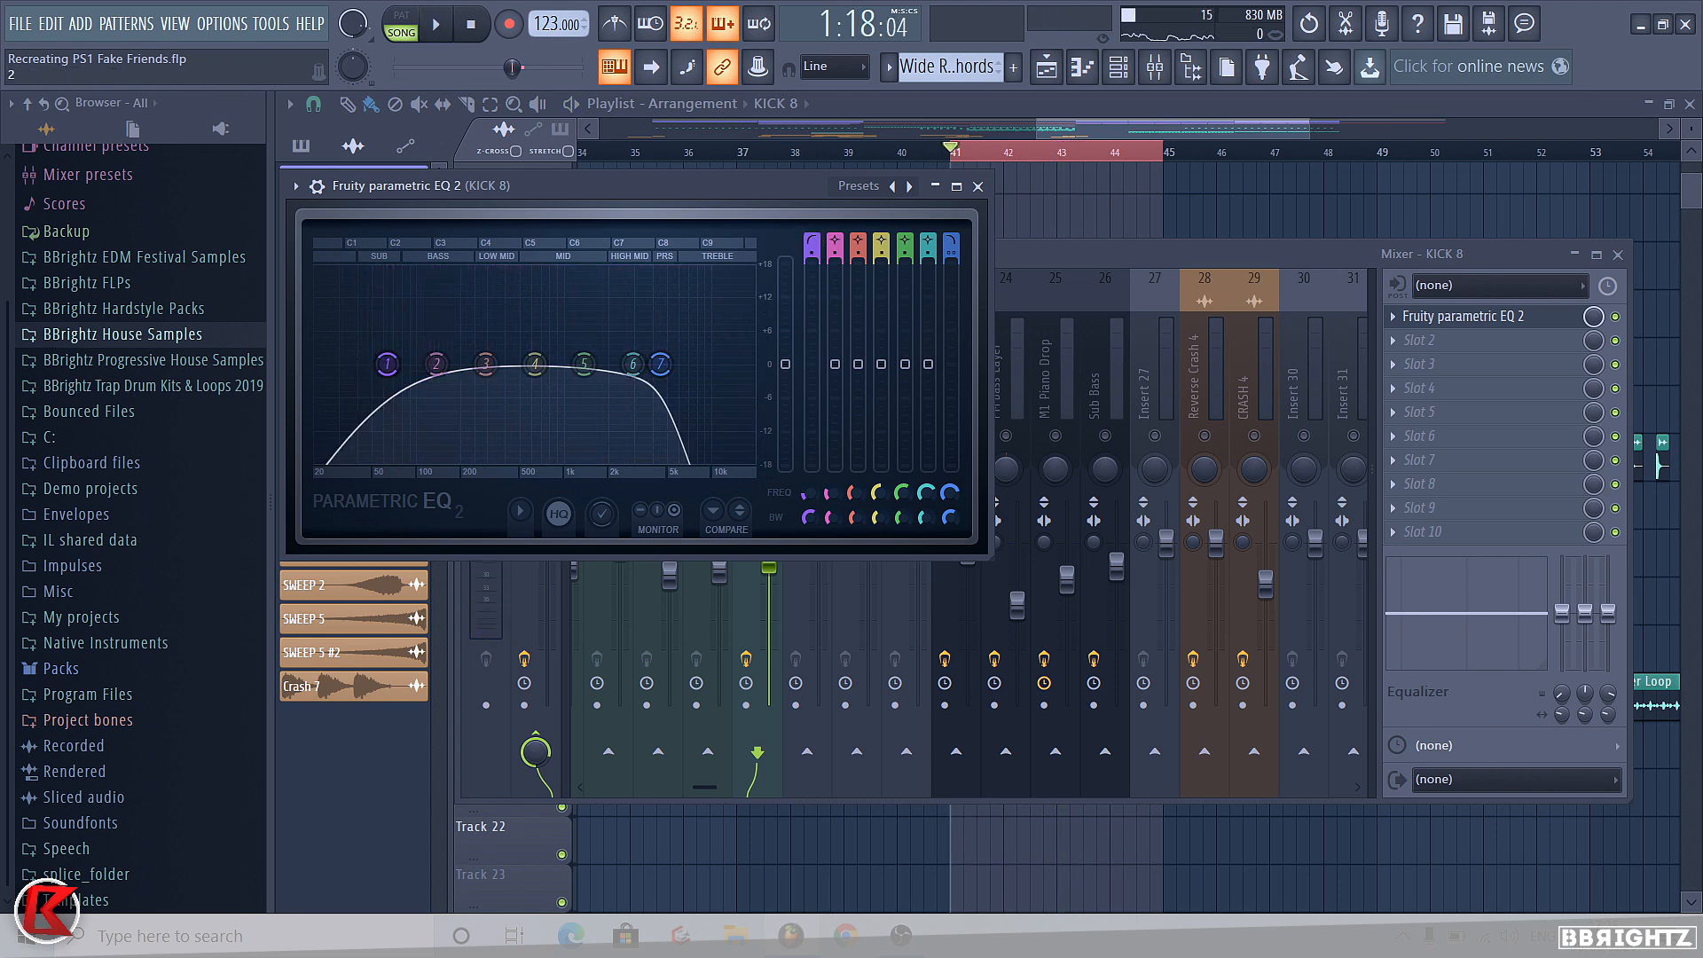
pyautogui.press('space')
pyautogui.moveTo(387, 364); pyautogui.dragTo(415, 363)
pyautogui.click(978, 187)
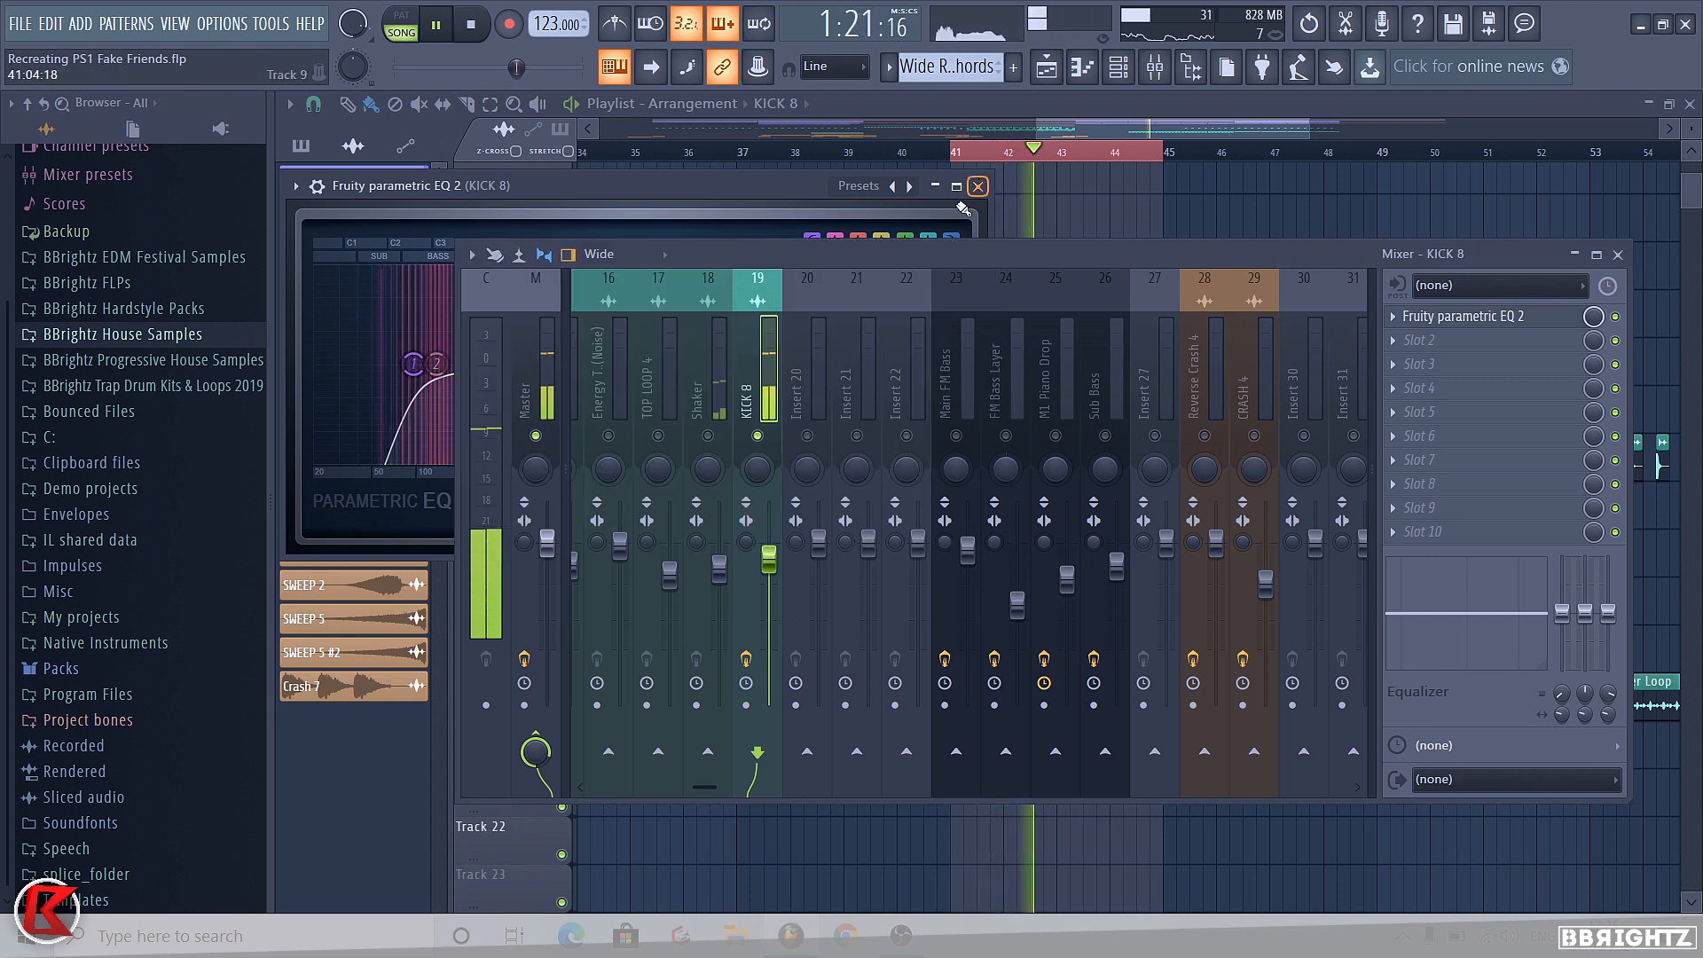
# Unsolo KICK 8 and lower its mixer volume to -5.4 dB while listening to it with the whole break.
pyautogui.rightClick(758, 436)
pyautogui.press('F9')
pyautogui.scroll(-3, 1053, 543)
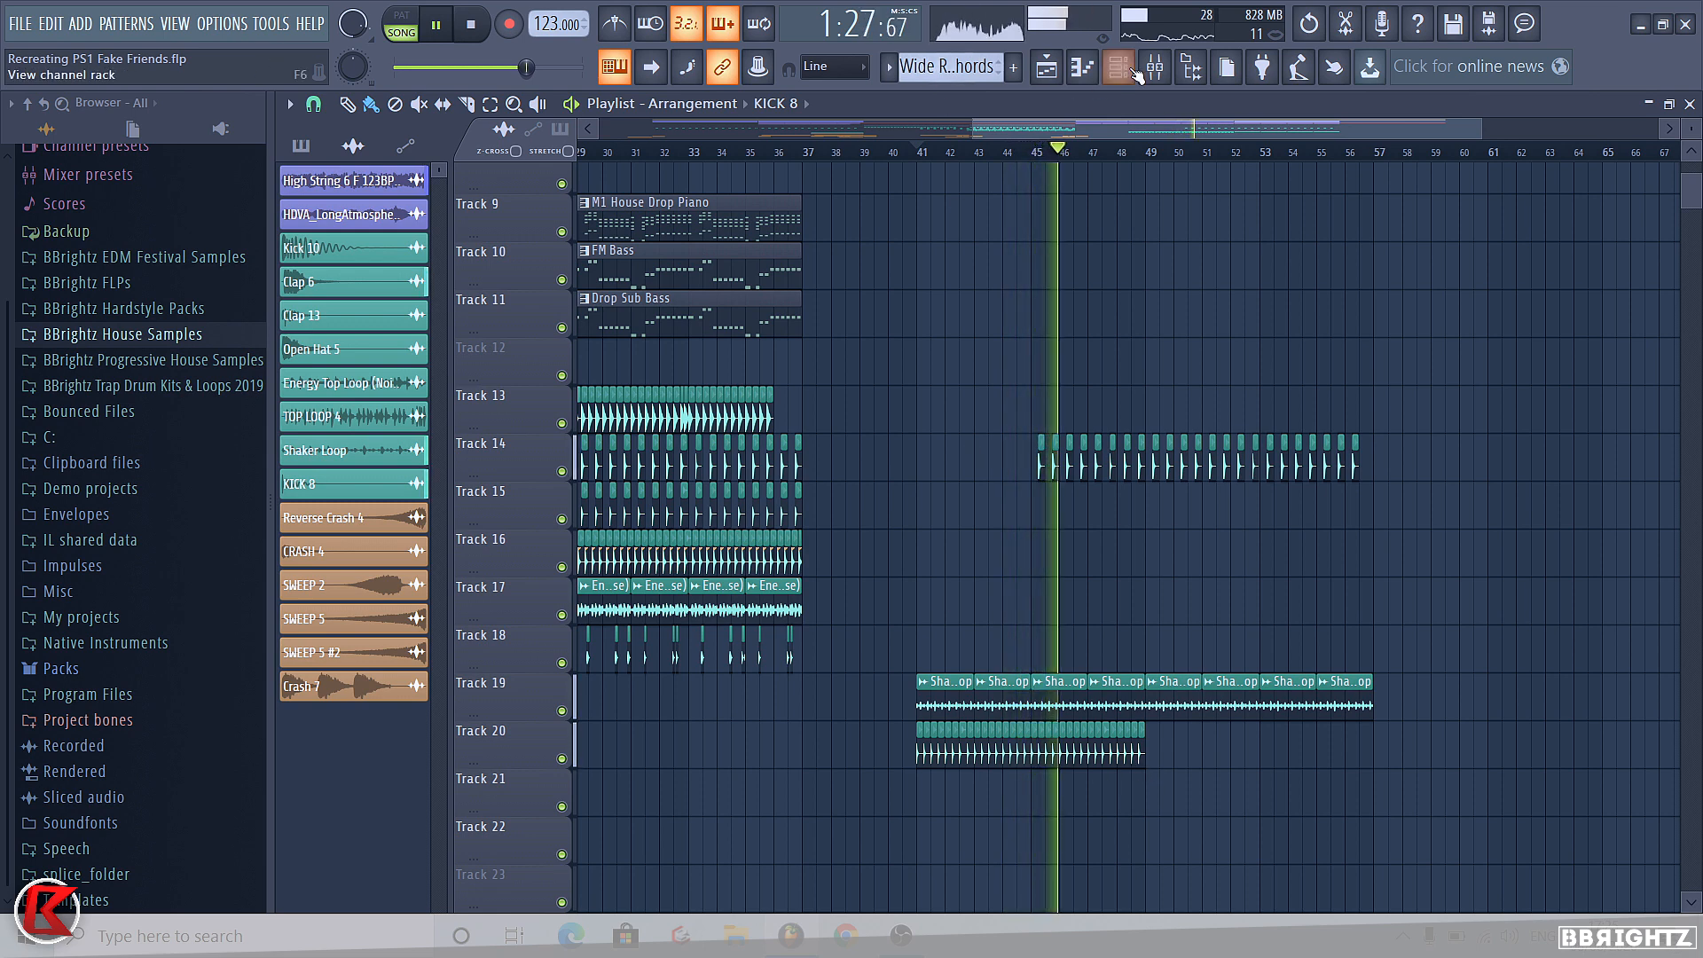
pyautogui.press('F9')
pyautogui.moveTo(768, 559); pyautogui.dragTo(768, 580)
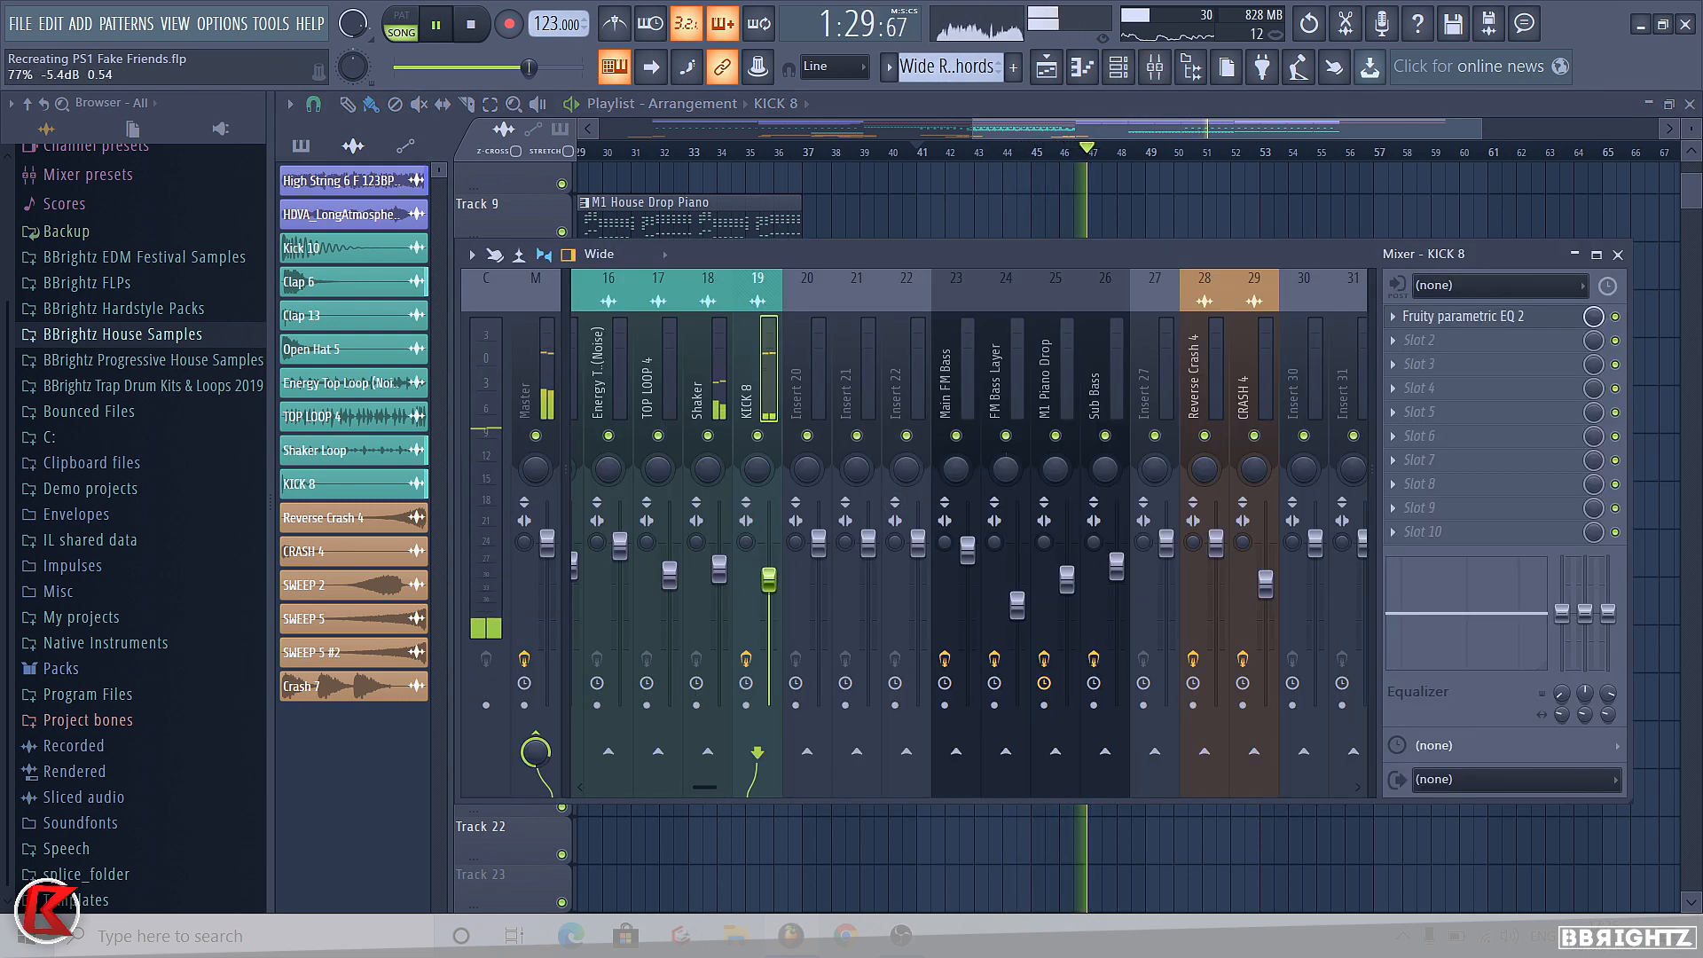
pyautogui.press('F9')
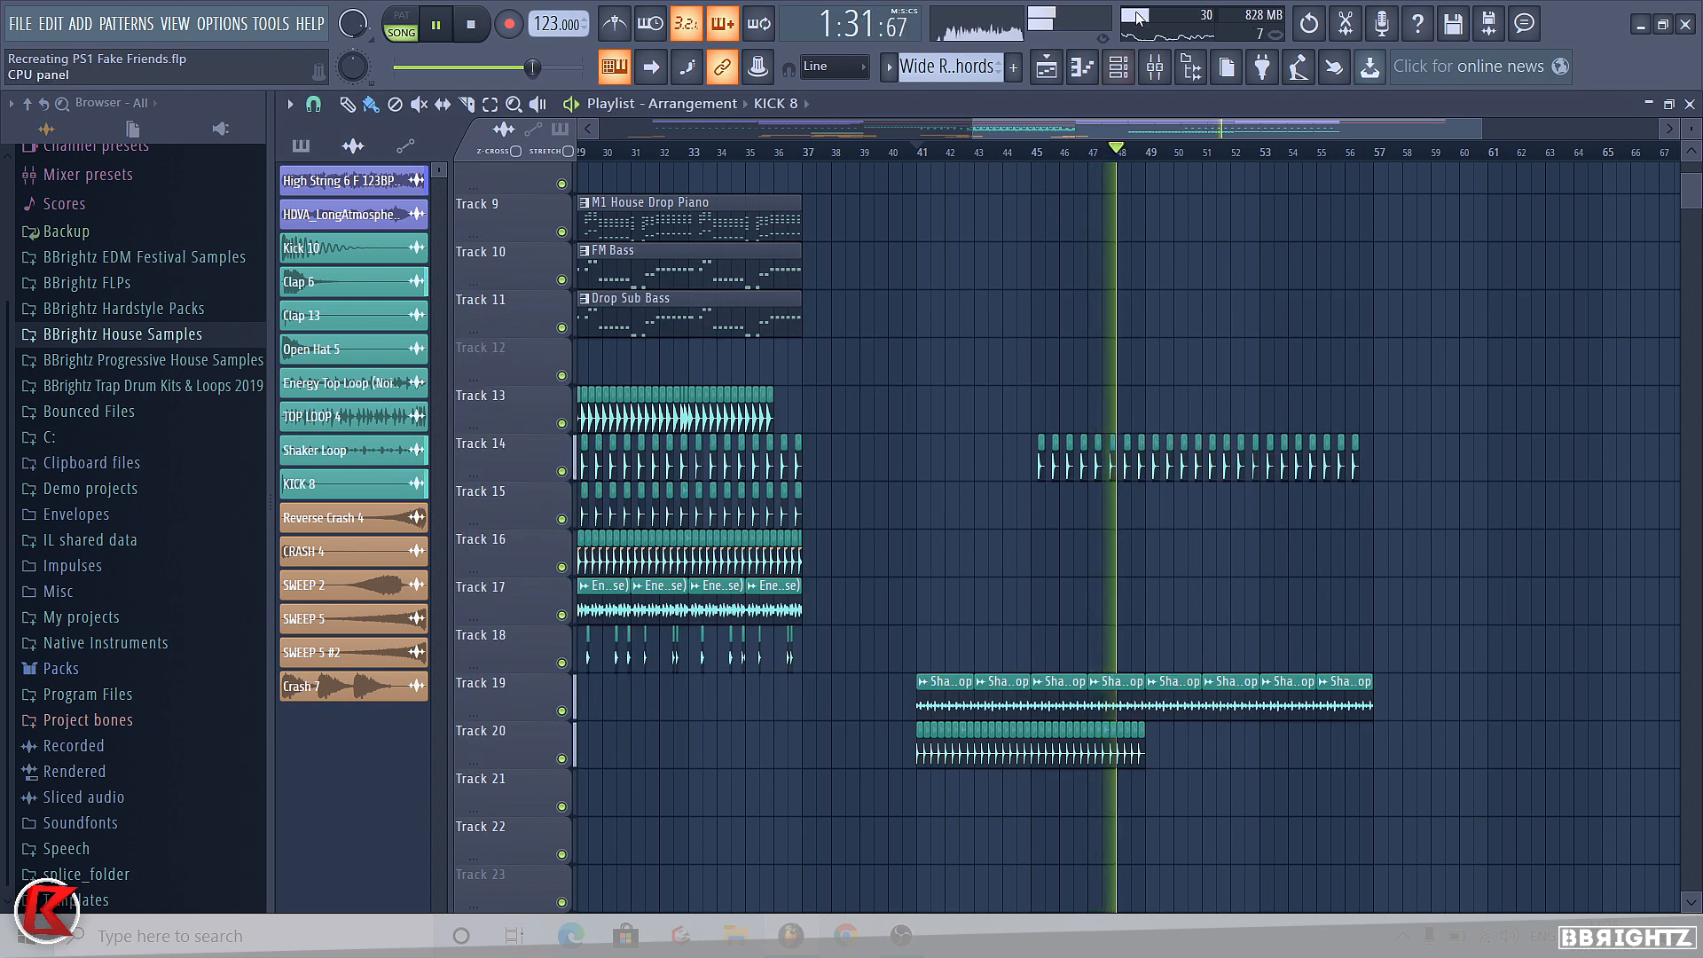
# Check the KICK 8 sample settings and the 2nd Break Chords clips in the second break.
pyautogui.scroll(4, 988, 349)
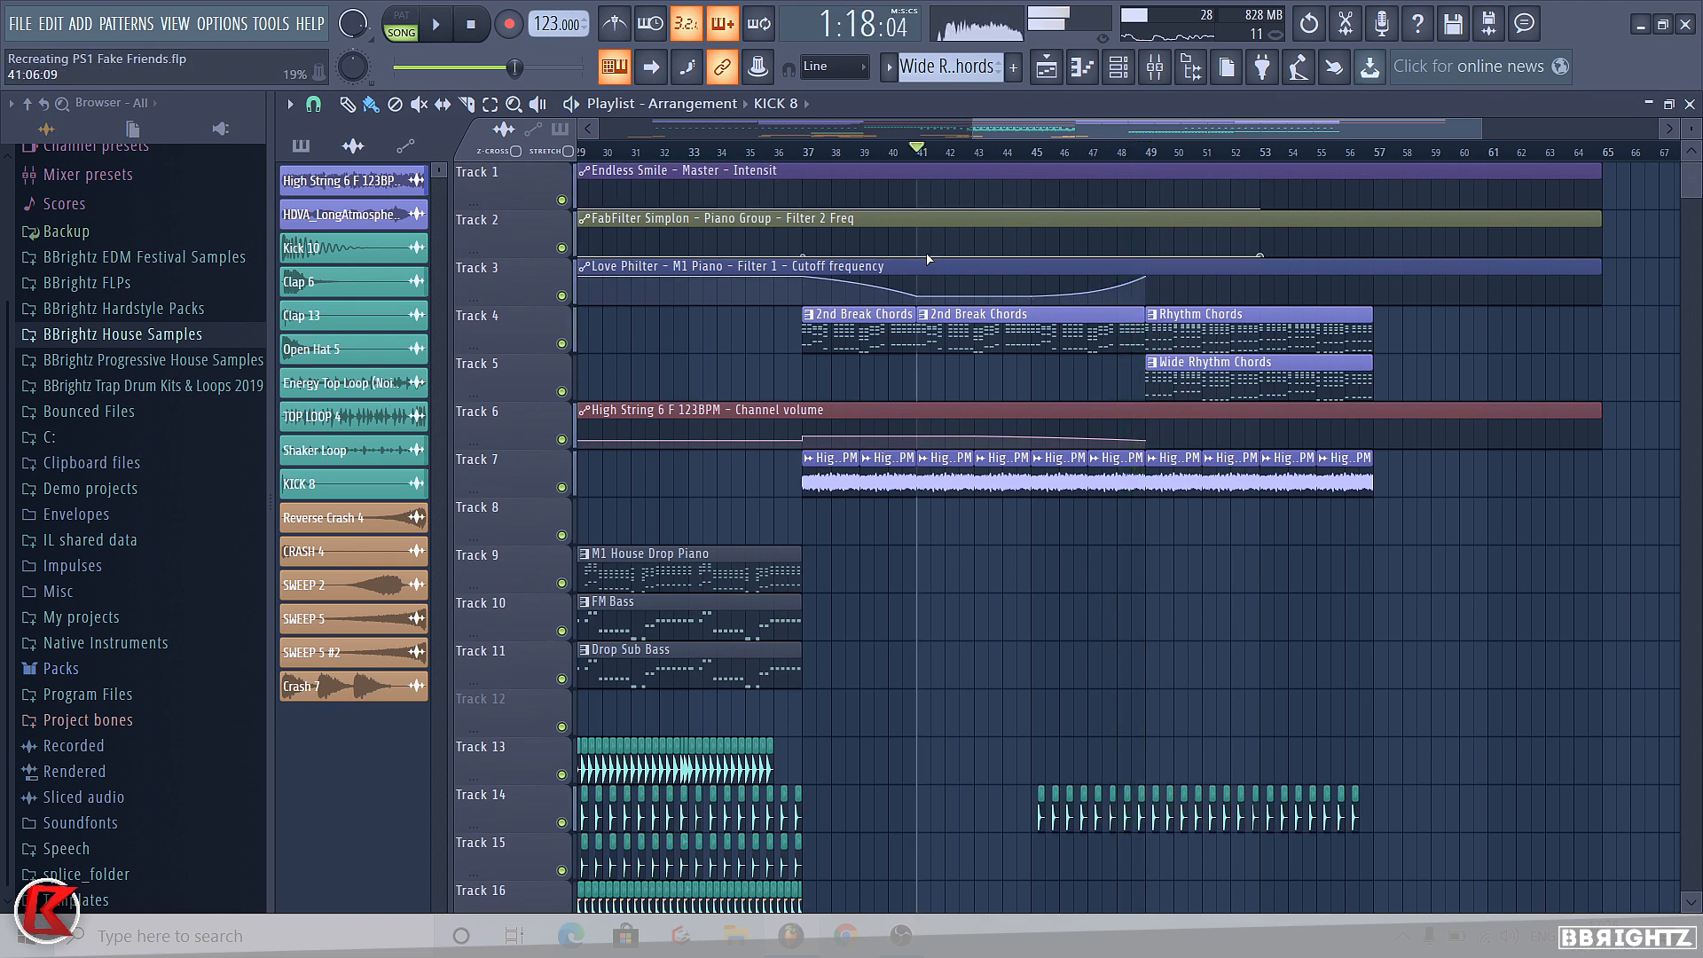
pyautogui.press('space')
pyautogui.scroll(-4, 1046, 604)
pyautogui.doubleClick(955, 678)
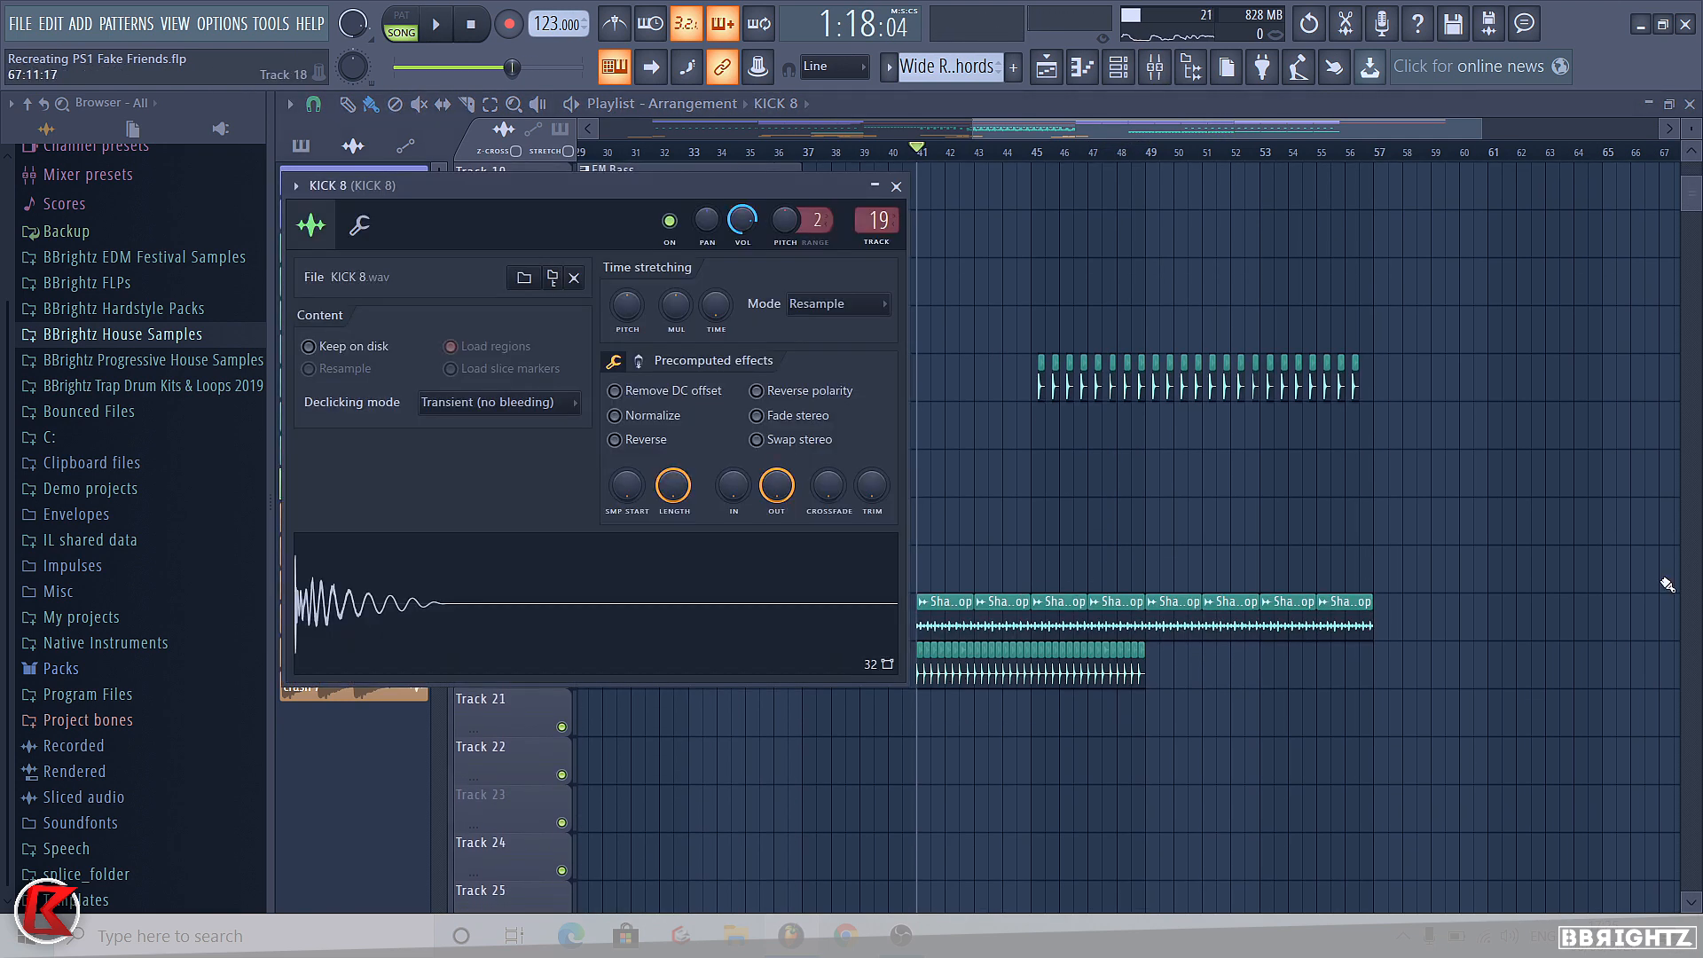
pyautogui.press('Escape')
pyautogui.scroll(4, 932, 308)
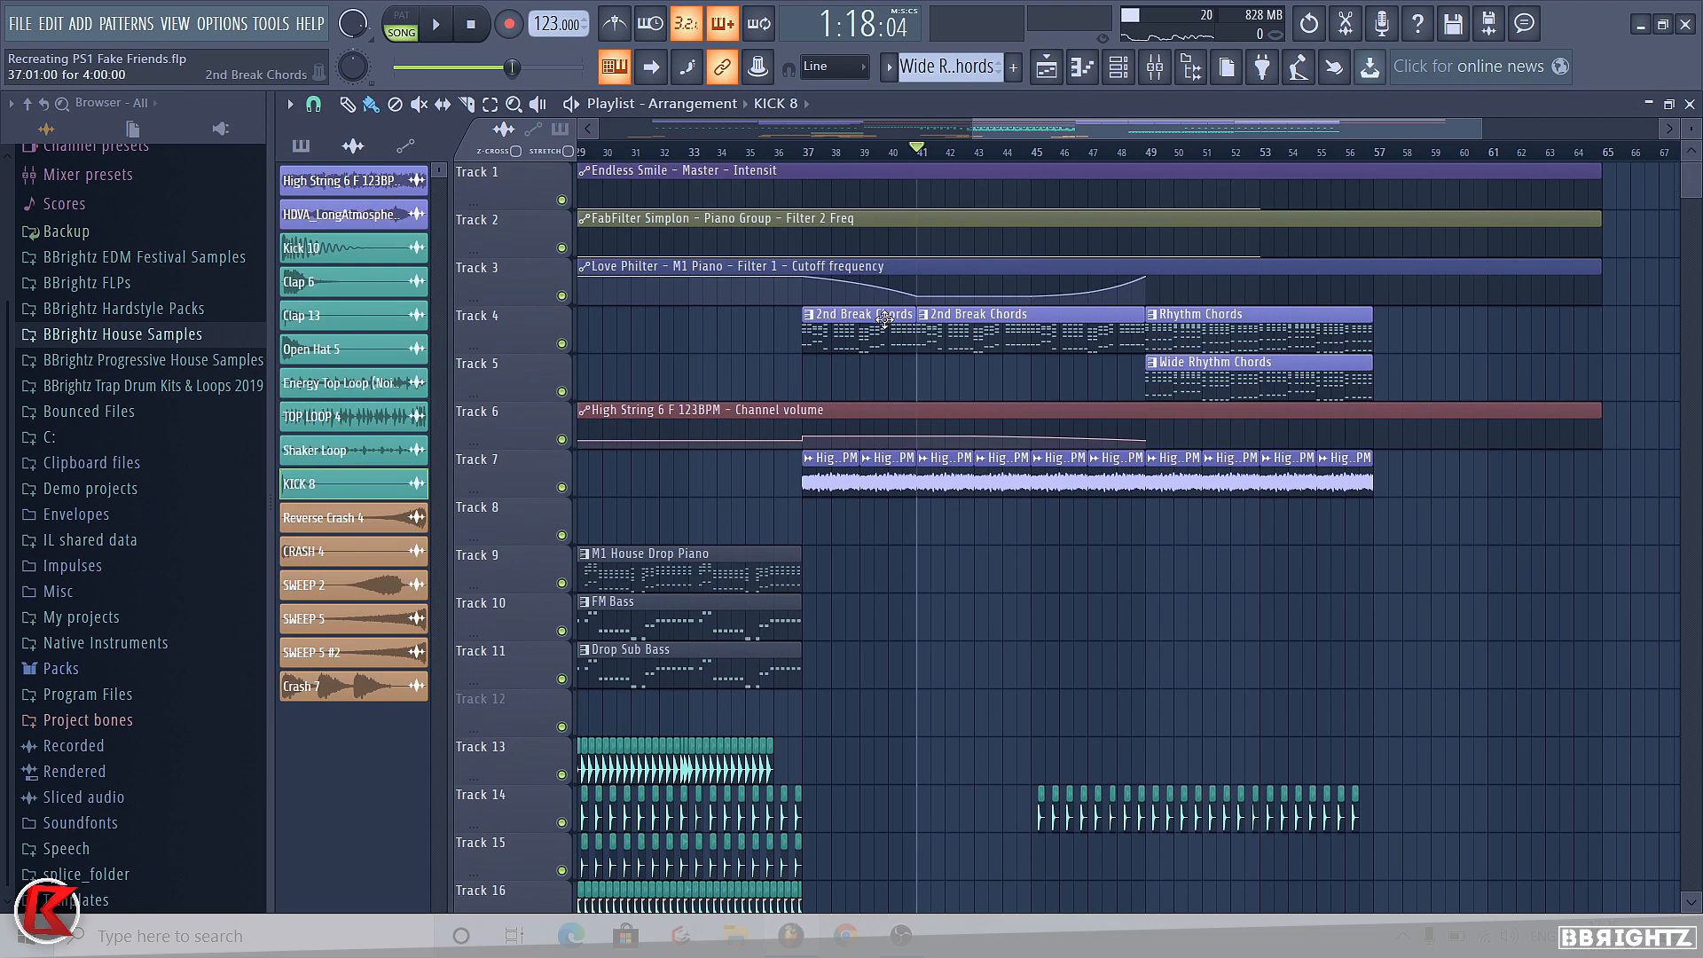
pyautogui.click(960, 319)
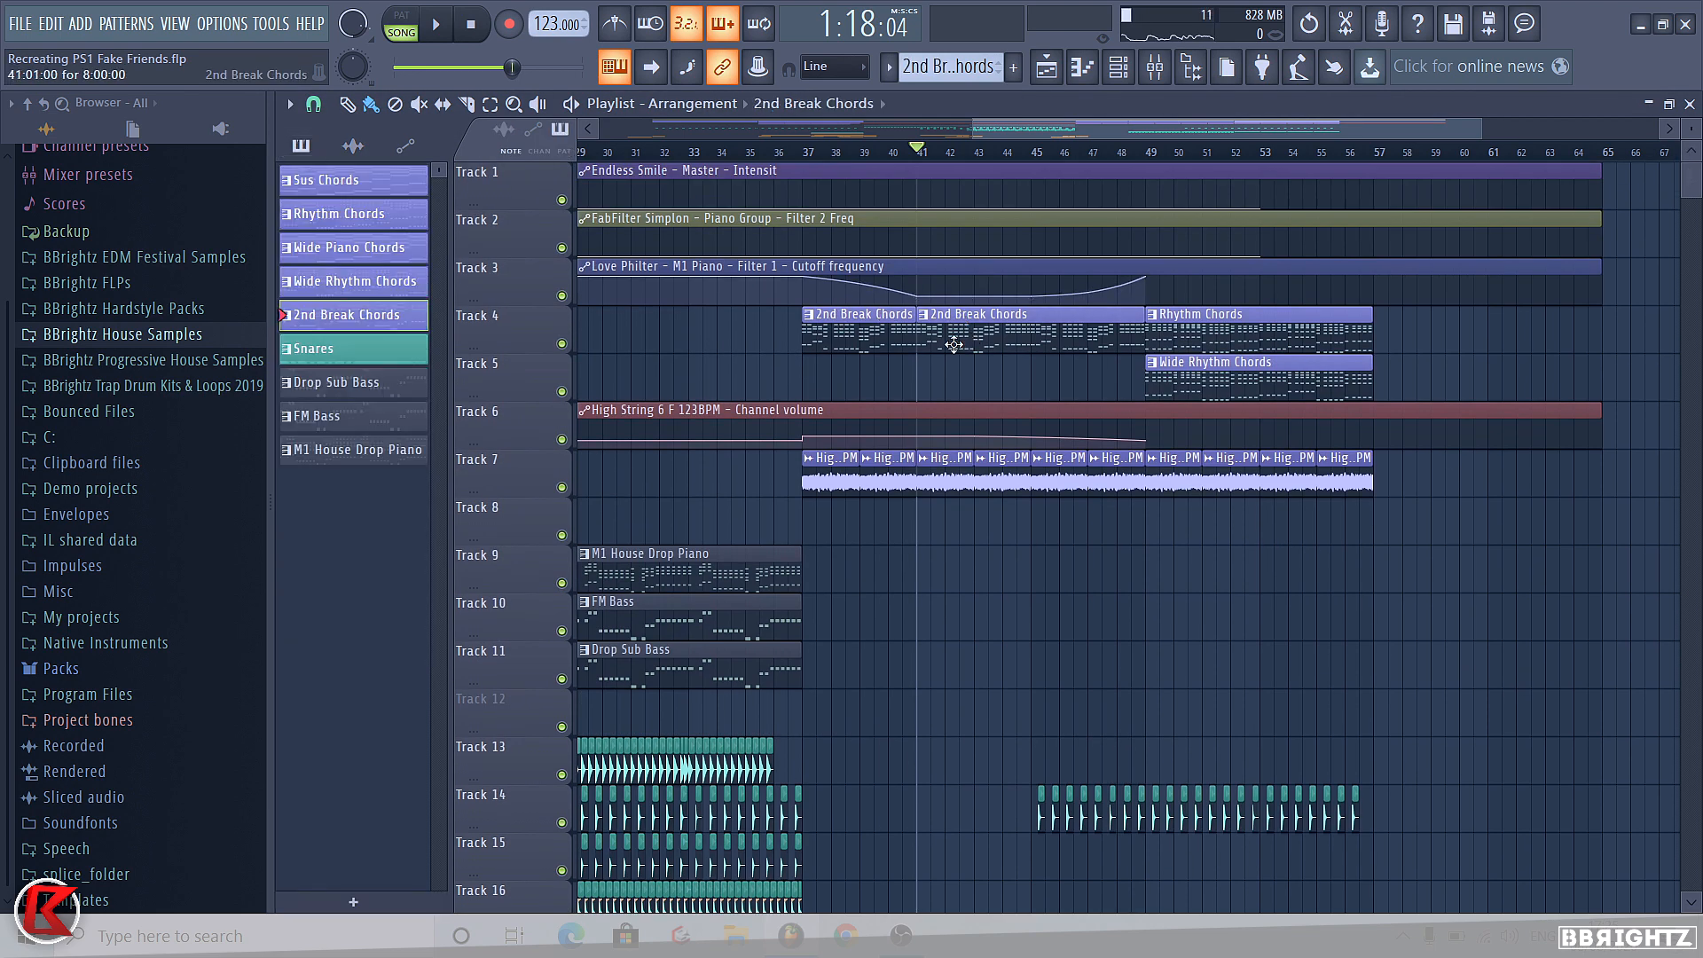
pyautogui.scroll(-4, 1180, 427)
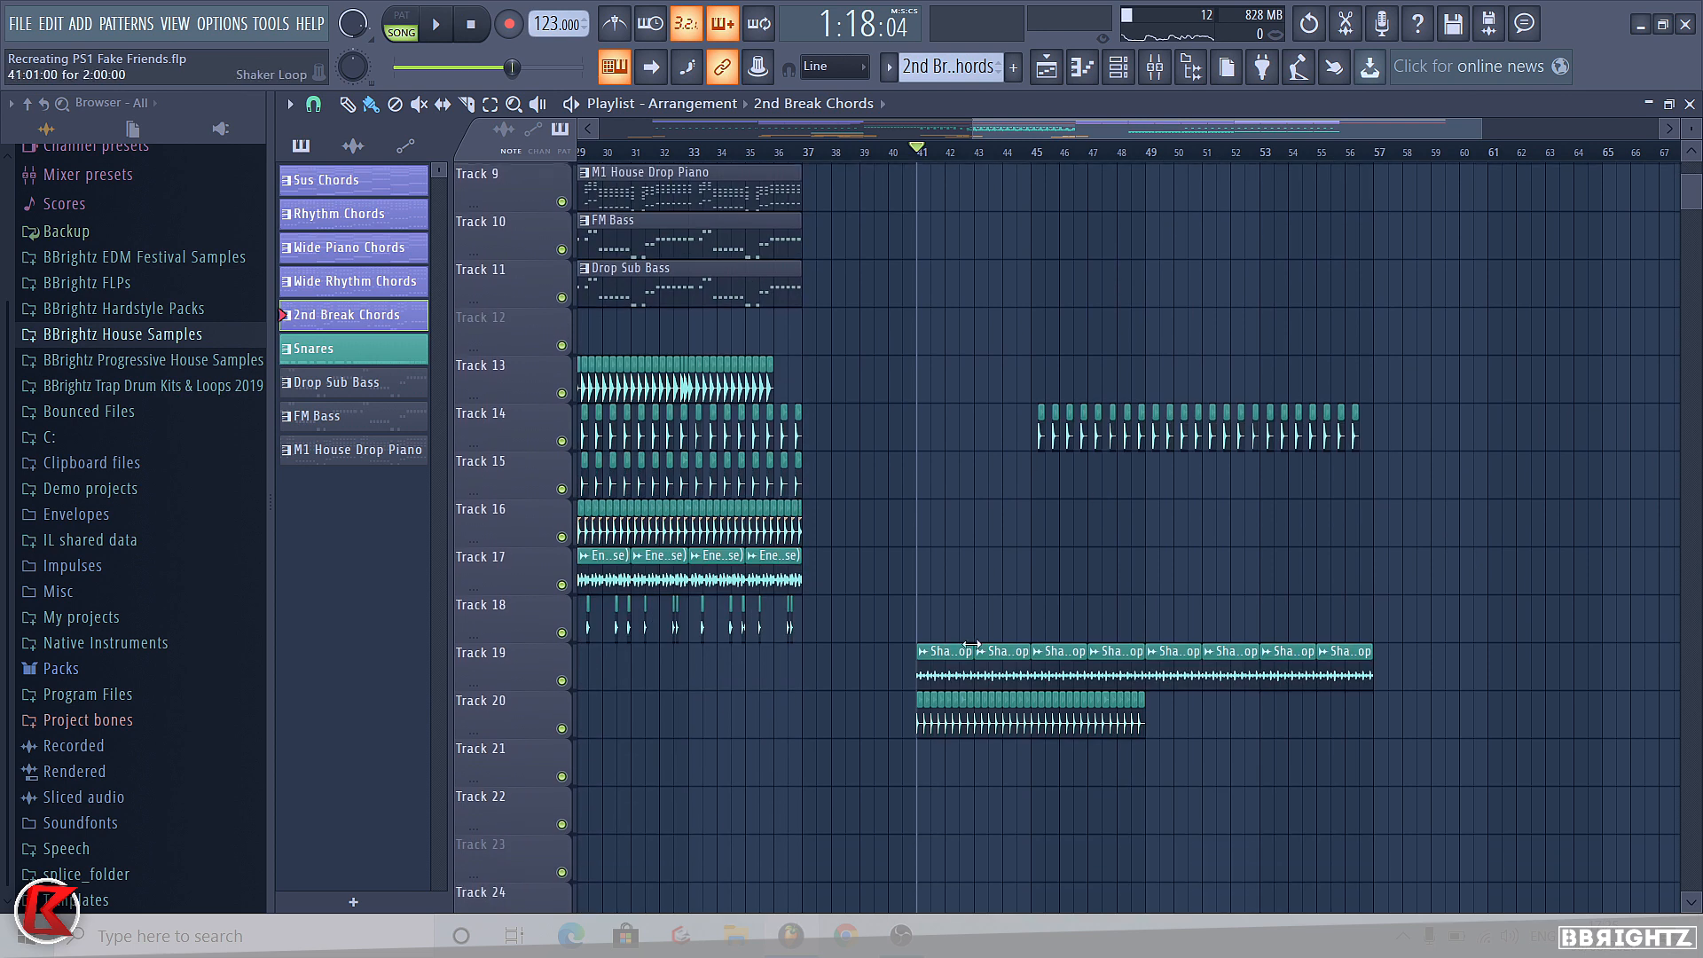
# Enlarge track 20 and examine the KICK 8 waveforms from bar 41 up close while playing them.
pyautogui.keyDown('ctrl'); pyautogui.scroll(6, 887, 762); pyautogui.keyUp('ctrl')
pyautogui.keyDown('ctrl'); pyautogui.scroll(3, 875, 753); pyautogui.keyUp('ctrl')
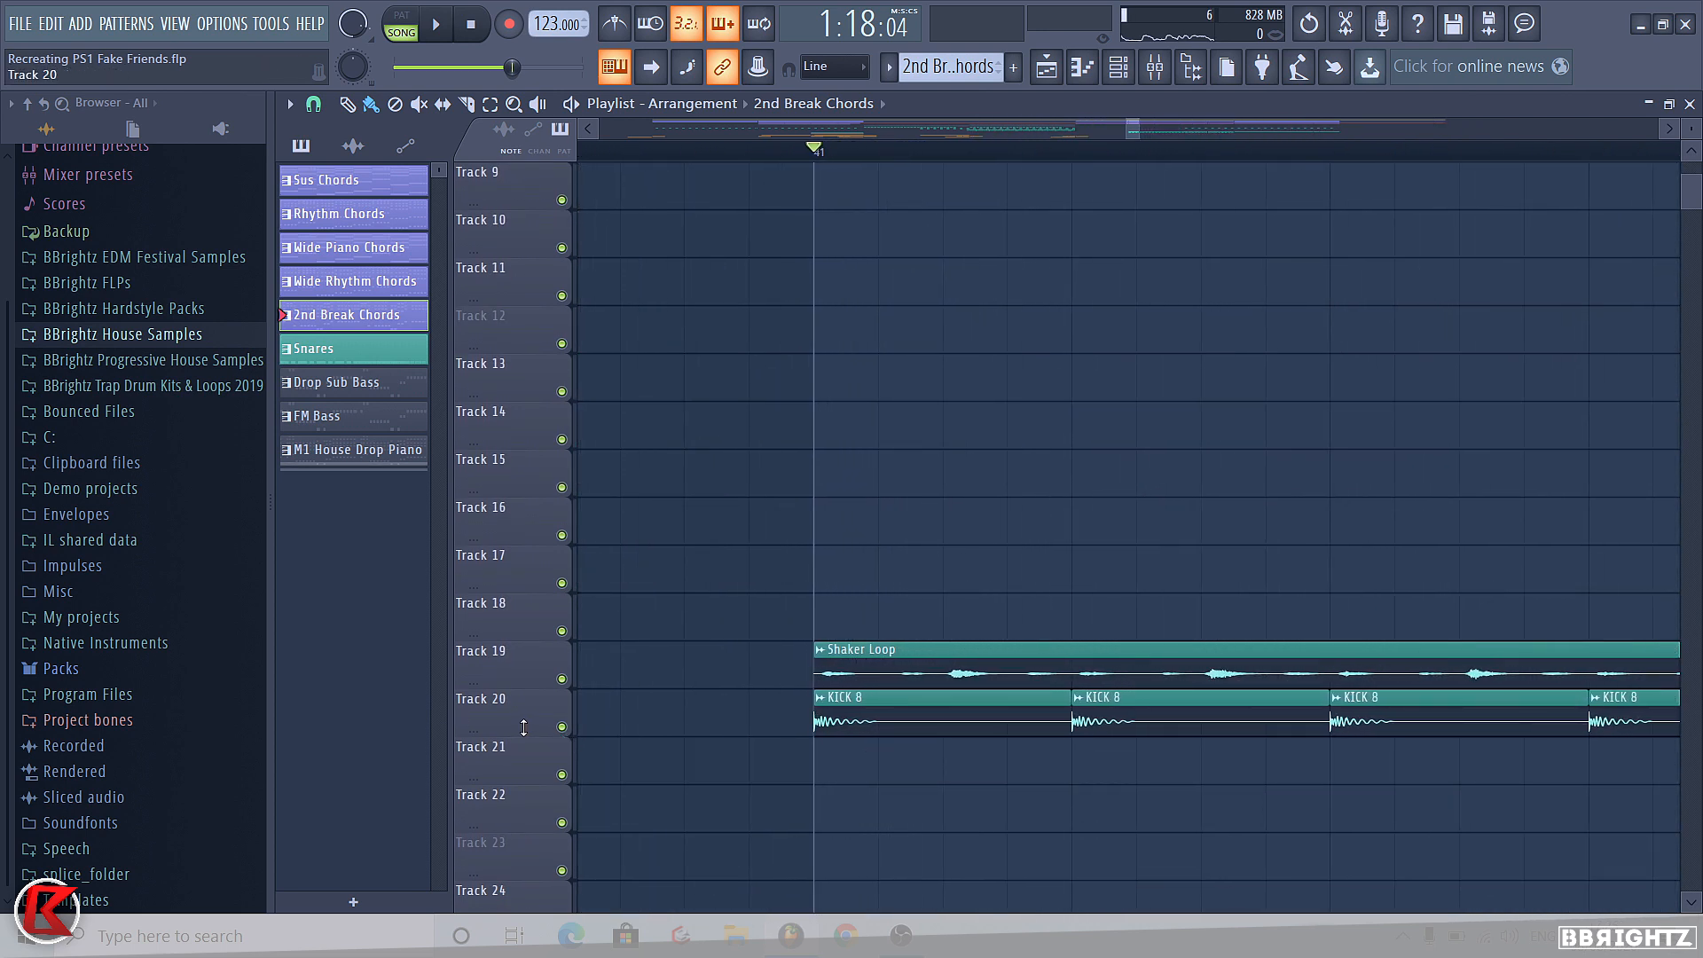
pyautogui.moveTo(523, 727); pyautogui.dragTo(523, 956)
pyautogui.scroll(-1, 814, 836)
pyautogui.click(815, 834)
pyautogui.scroll(-2, 709, 665)
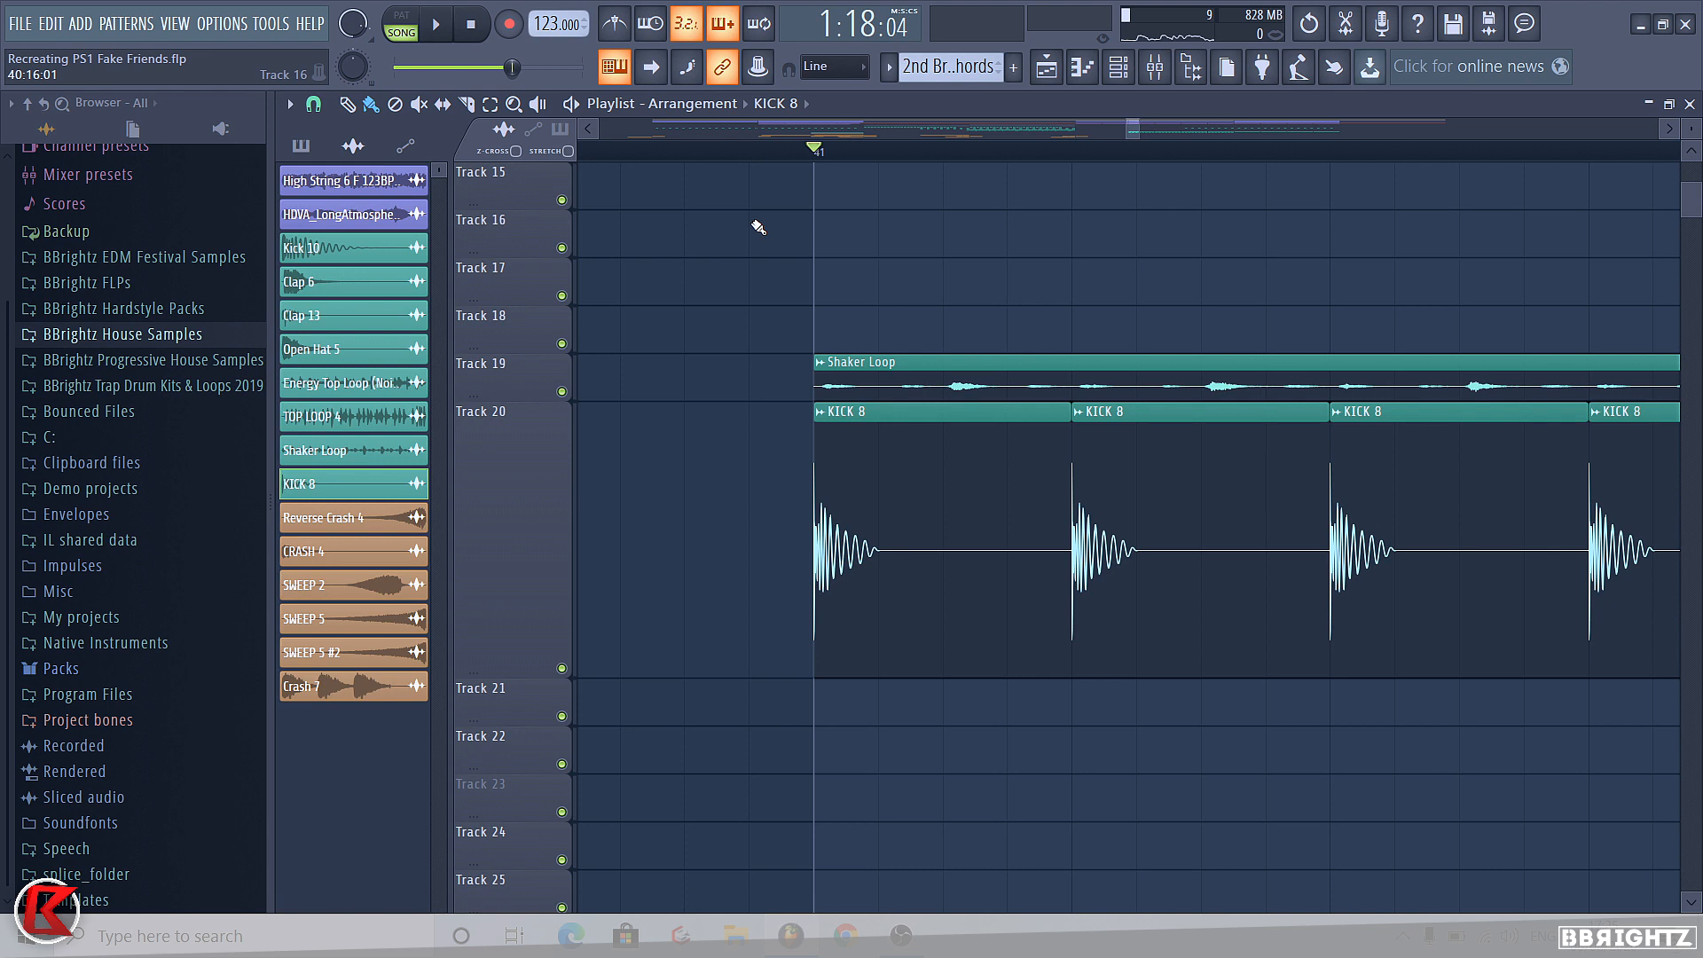
pyautogui.press('space')
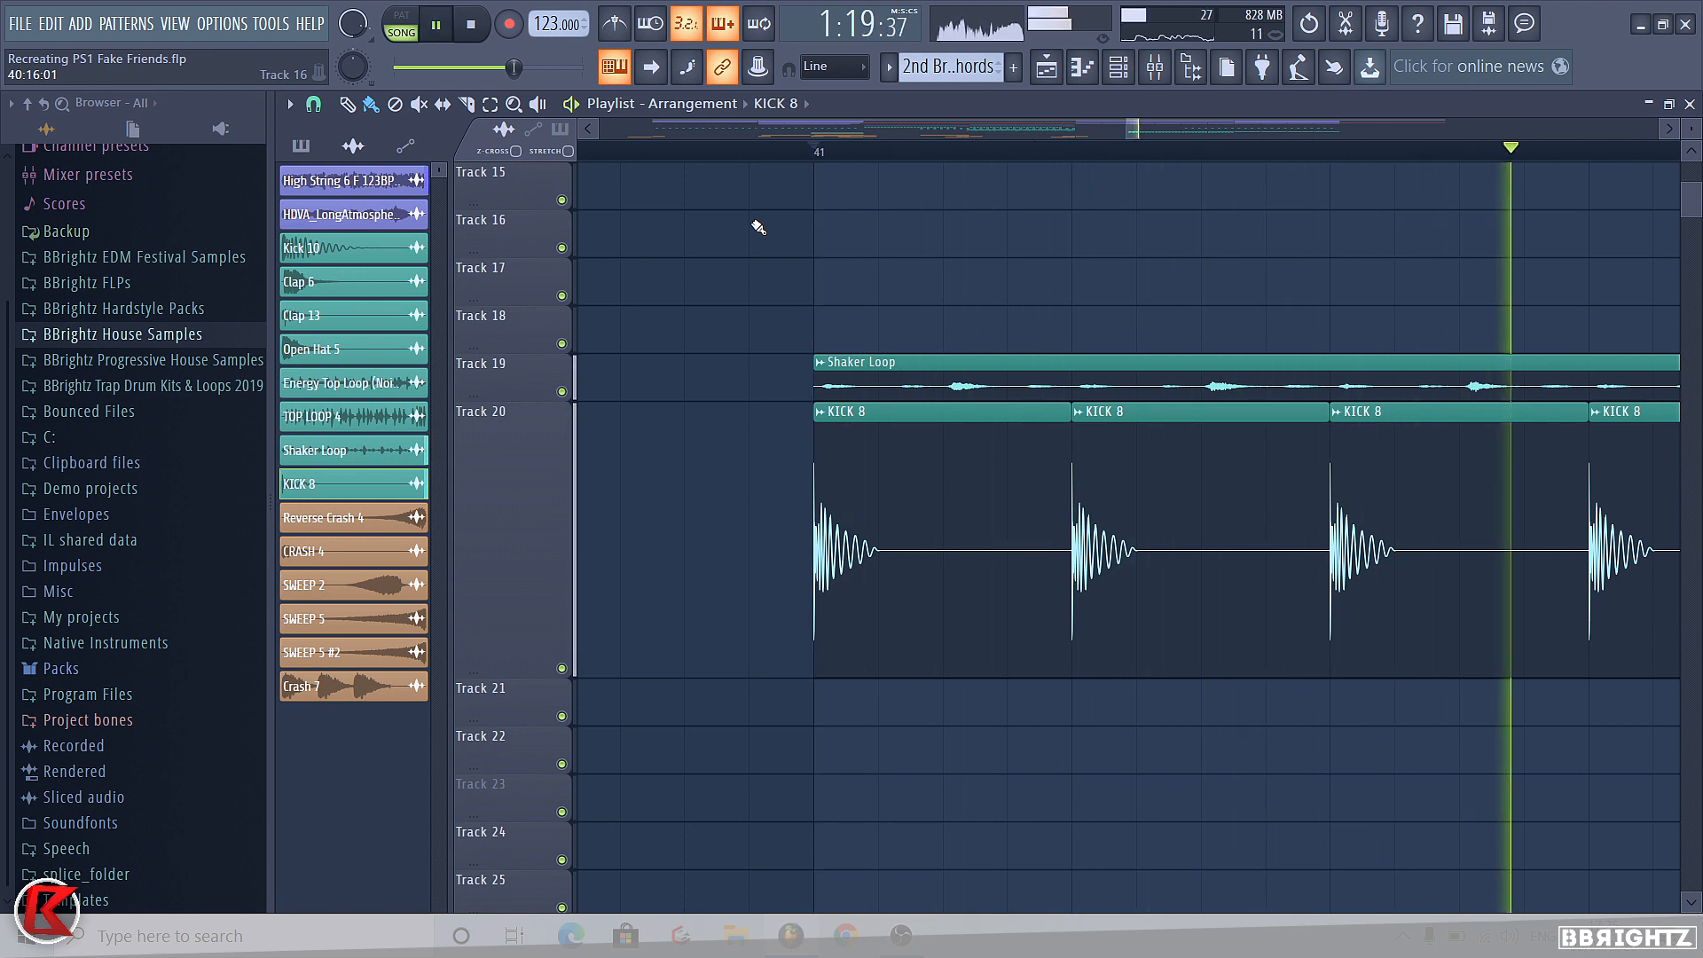
# Reset the height of track 20 to 100%.
pyautogui.rightClick(496, 406)
pyautogui.moveTo(614, 569)
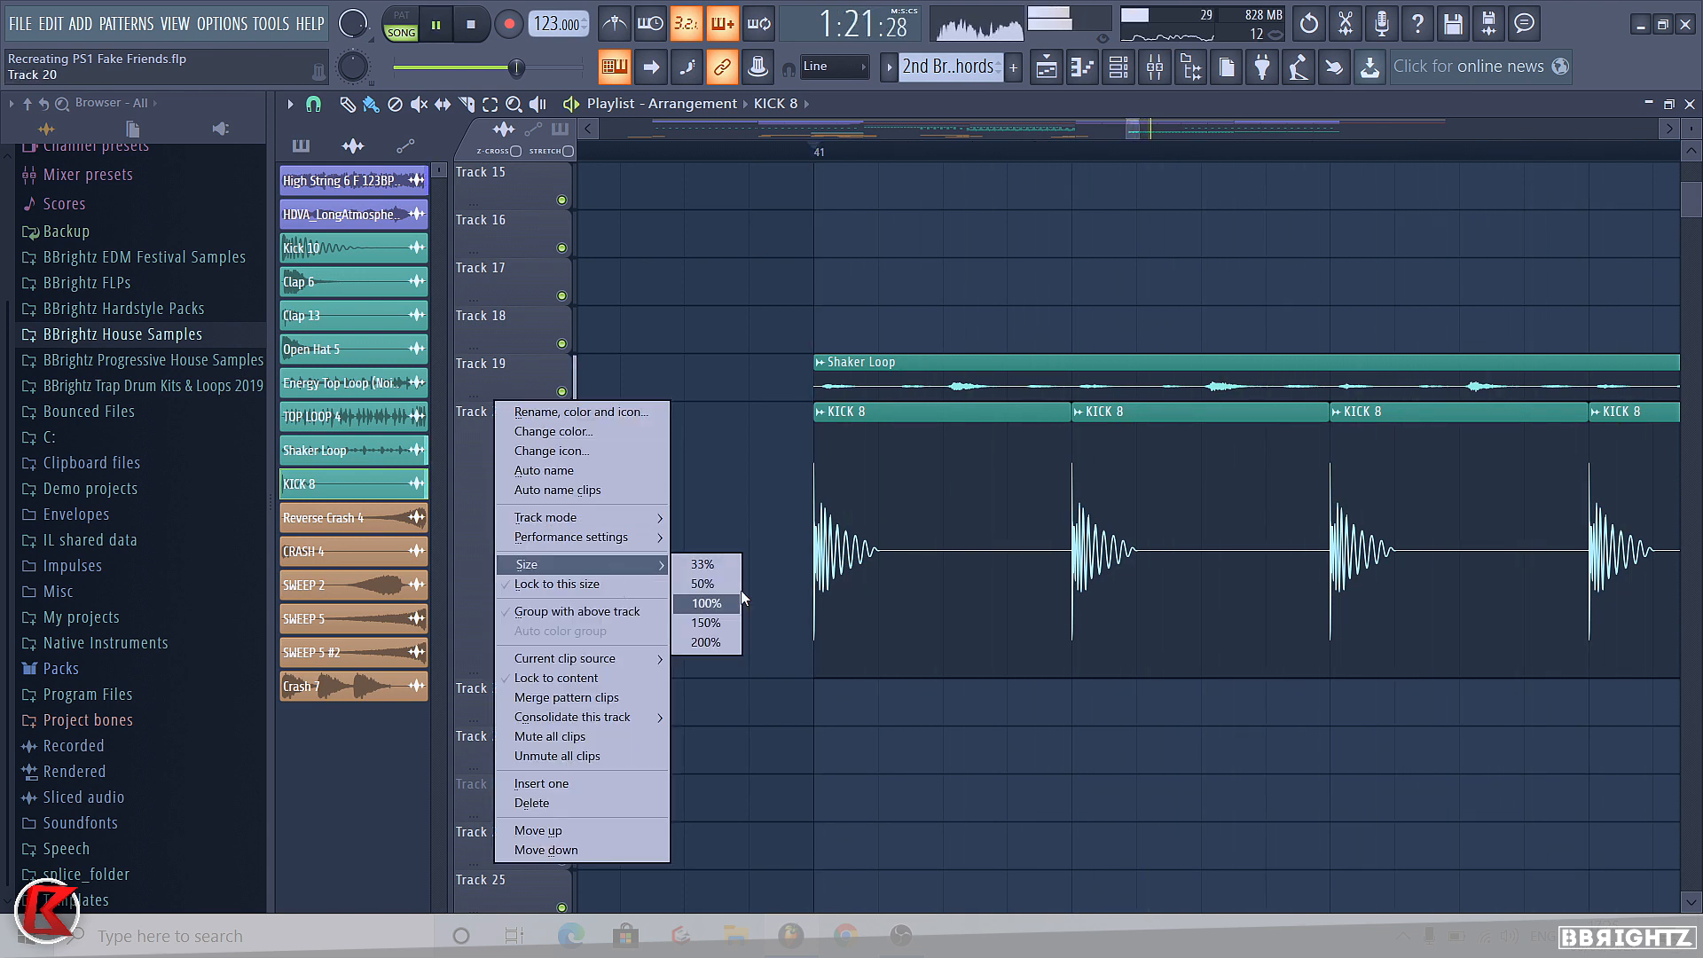
pyautogui.click(716, 599)
pyautogui.scroll(-3, 721, 522)
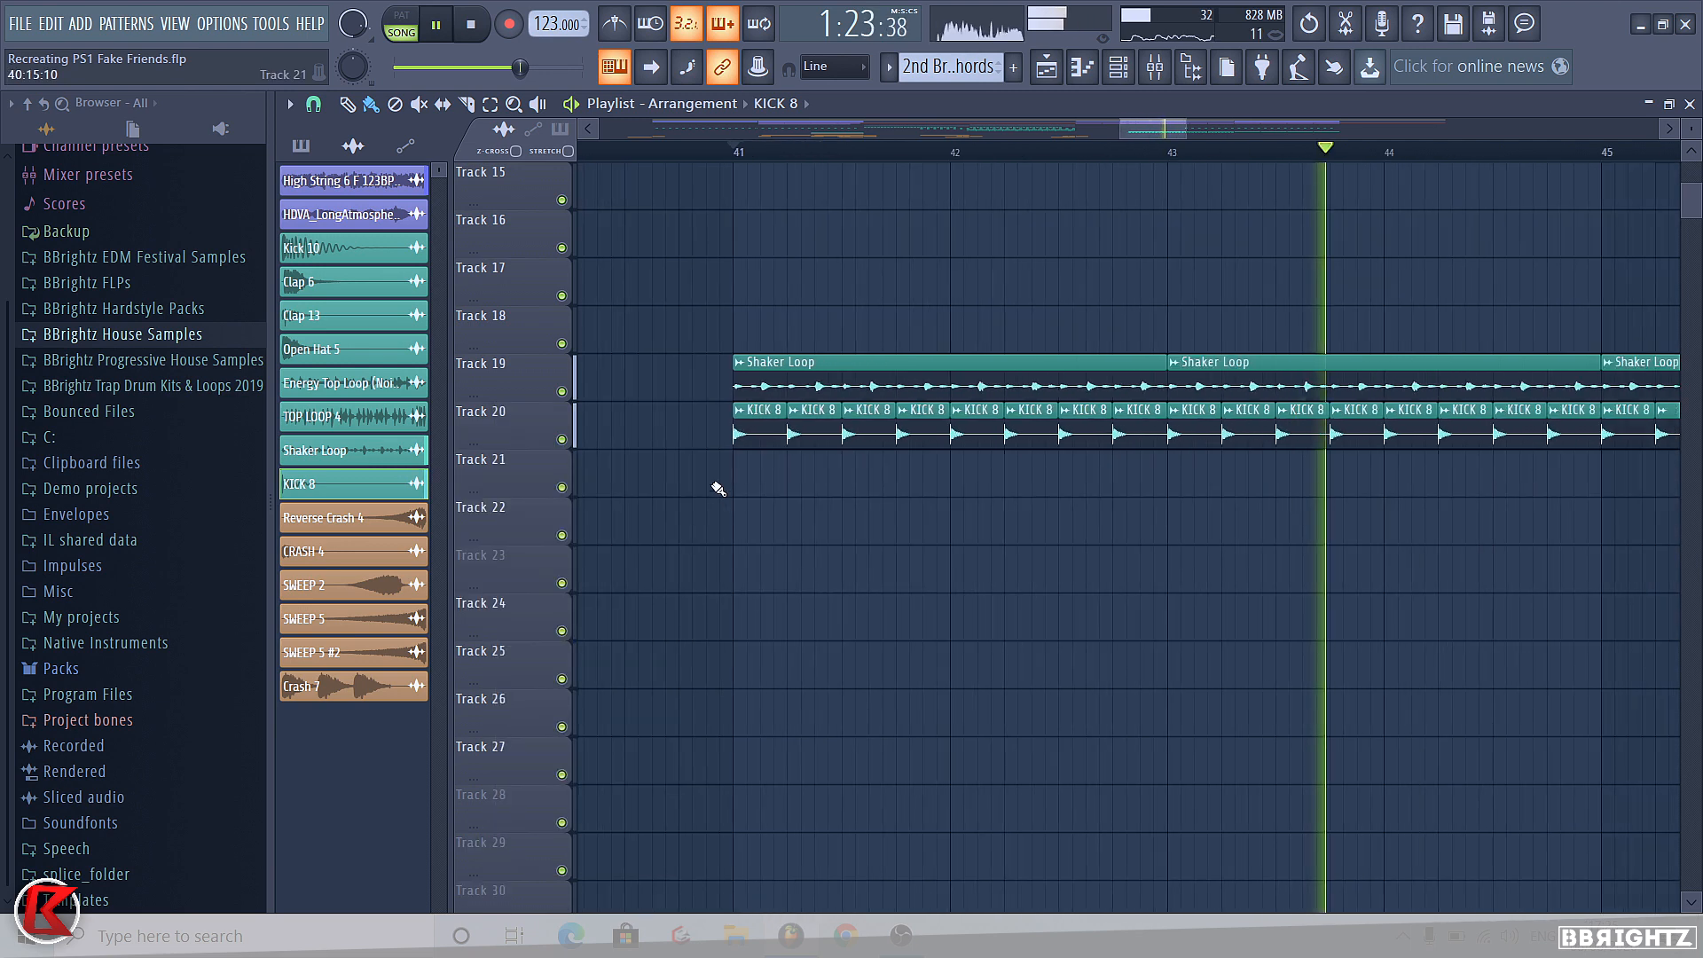
# Copy the Energy Top Loop (Noise) clips from the drop to bars 49 to 57 on track 17.
pyautogui.press('space')
pyautogui.scroll(-3, 719, 488)
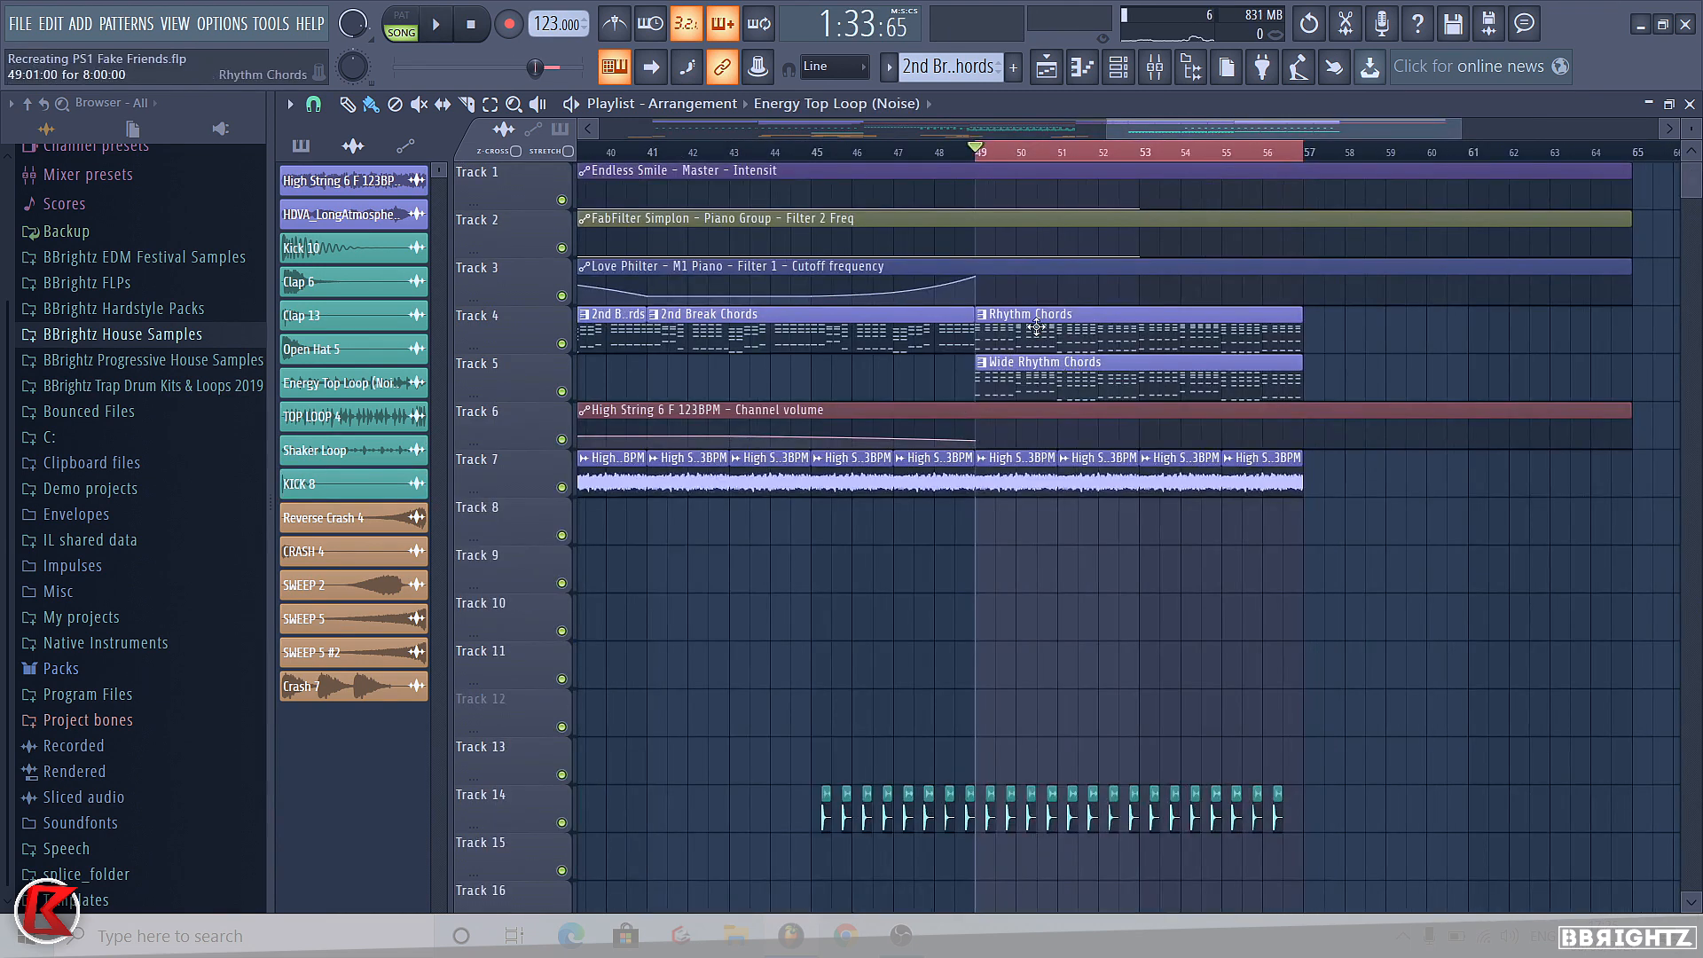
pyautogui.click(1035, 327)
pyautogui.scroll(-1, 1273, 449)
pyautogui.scroll(-4, 1284, 463)
pyautogui.scroll(-5, 1209, 620)
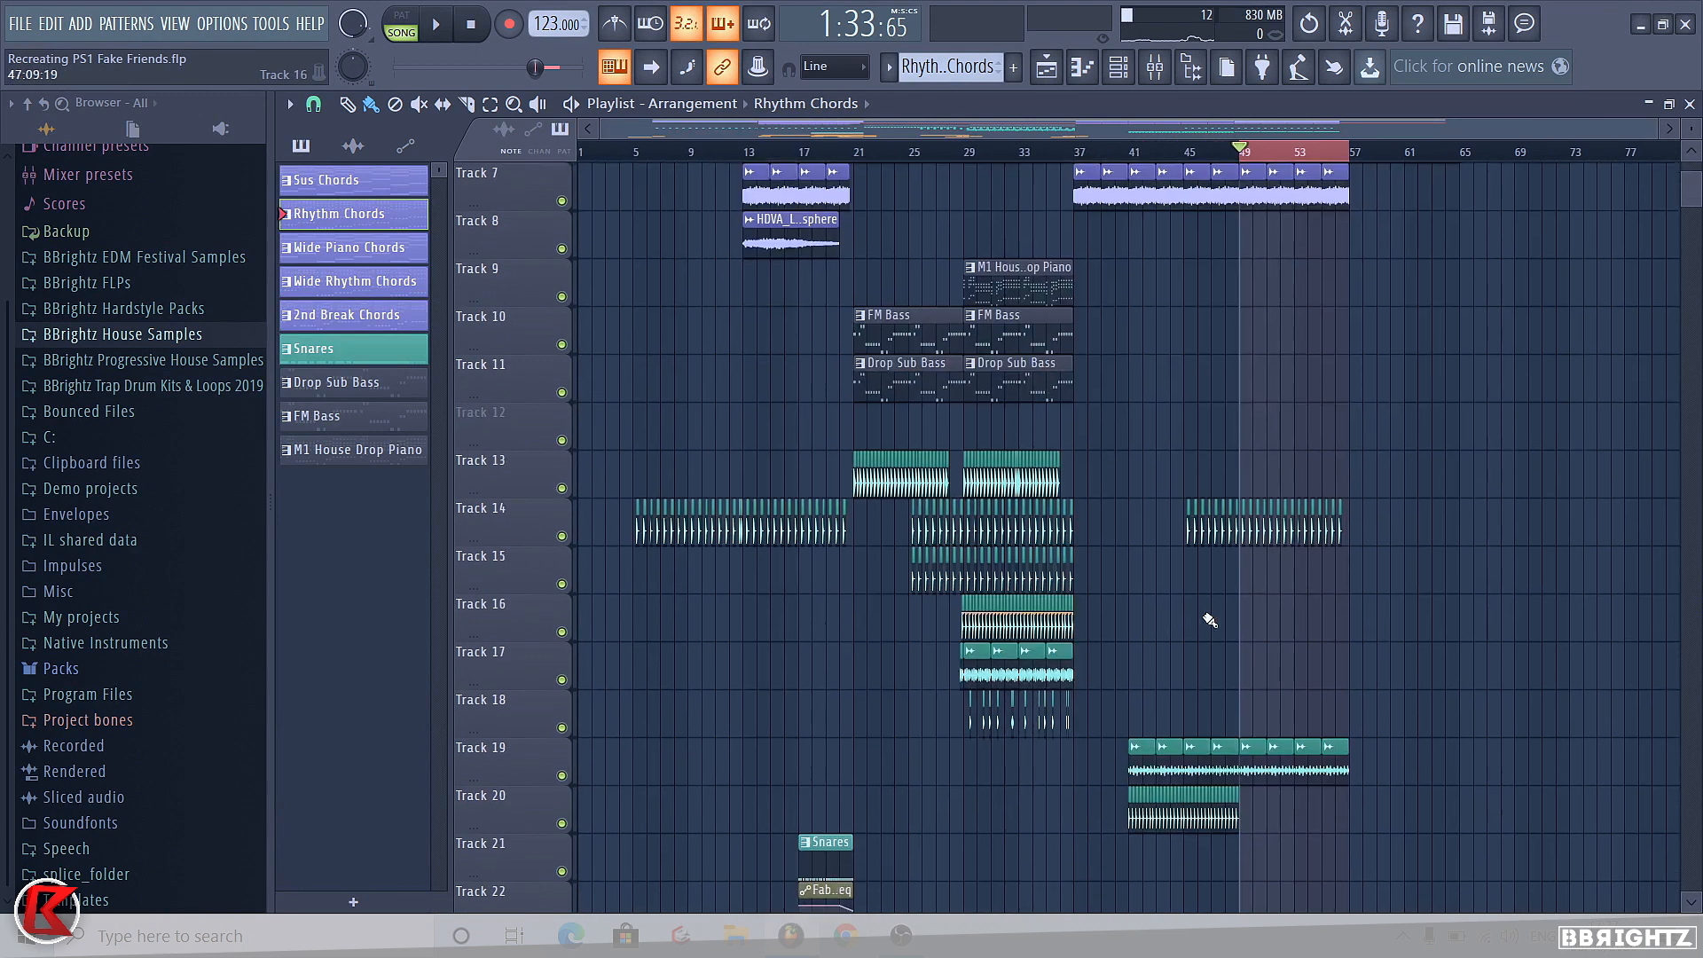
pyautogui.click(997, 652)
pyautogui.click(866, 680)
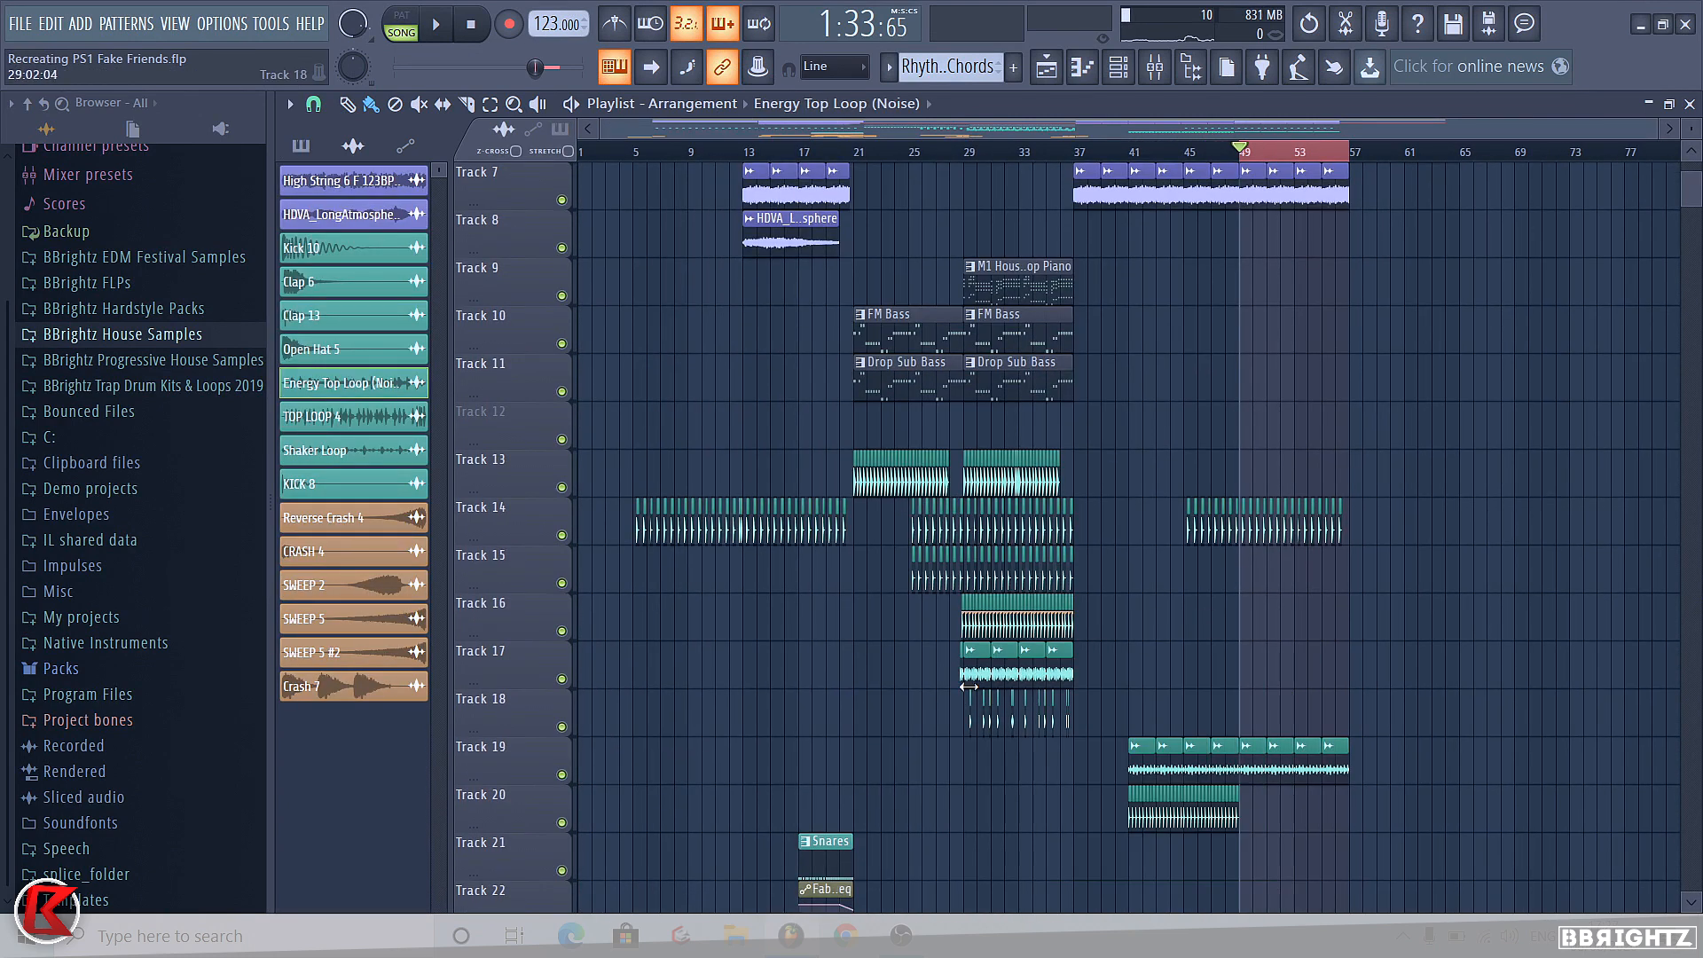
pyautogui.click(997, 652)
pyautogui.click(1021, 678)
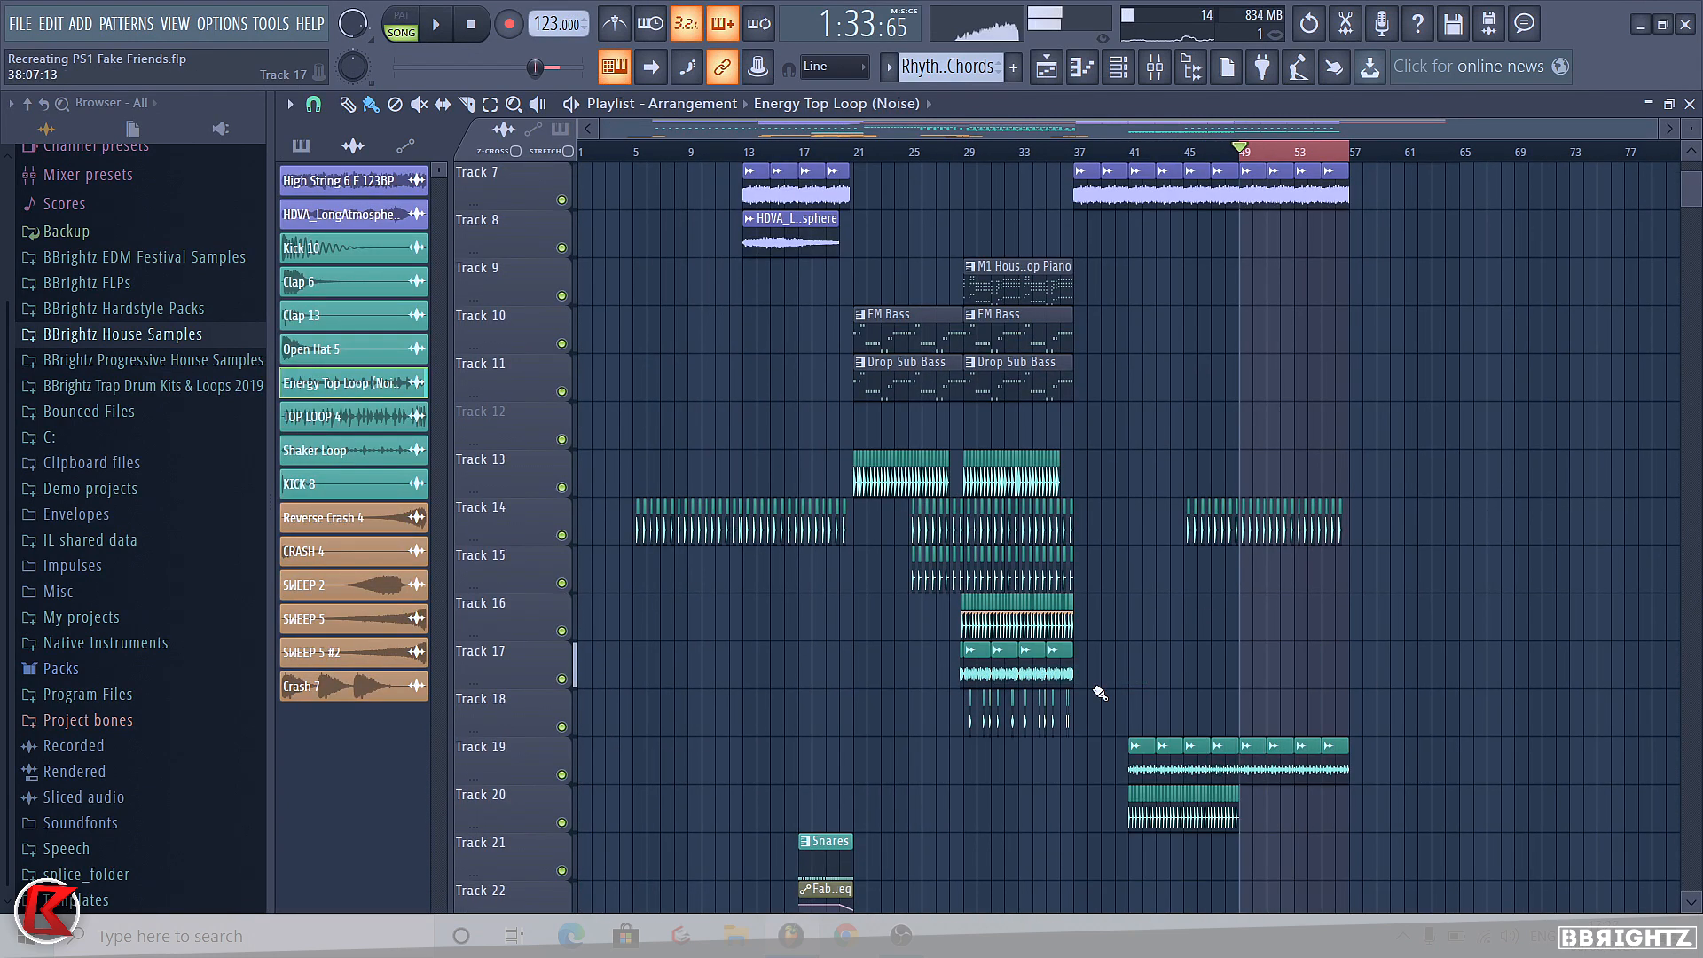
pyautogui.moveTo(1342, 672); pyautogui.dragTo(1344, 673)
# Duplicate the KICK 8 clips on track 20 so they also fill bars 49 to 57.
pyautogui.scroll(8, 1398, 672)
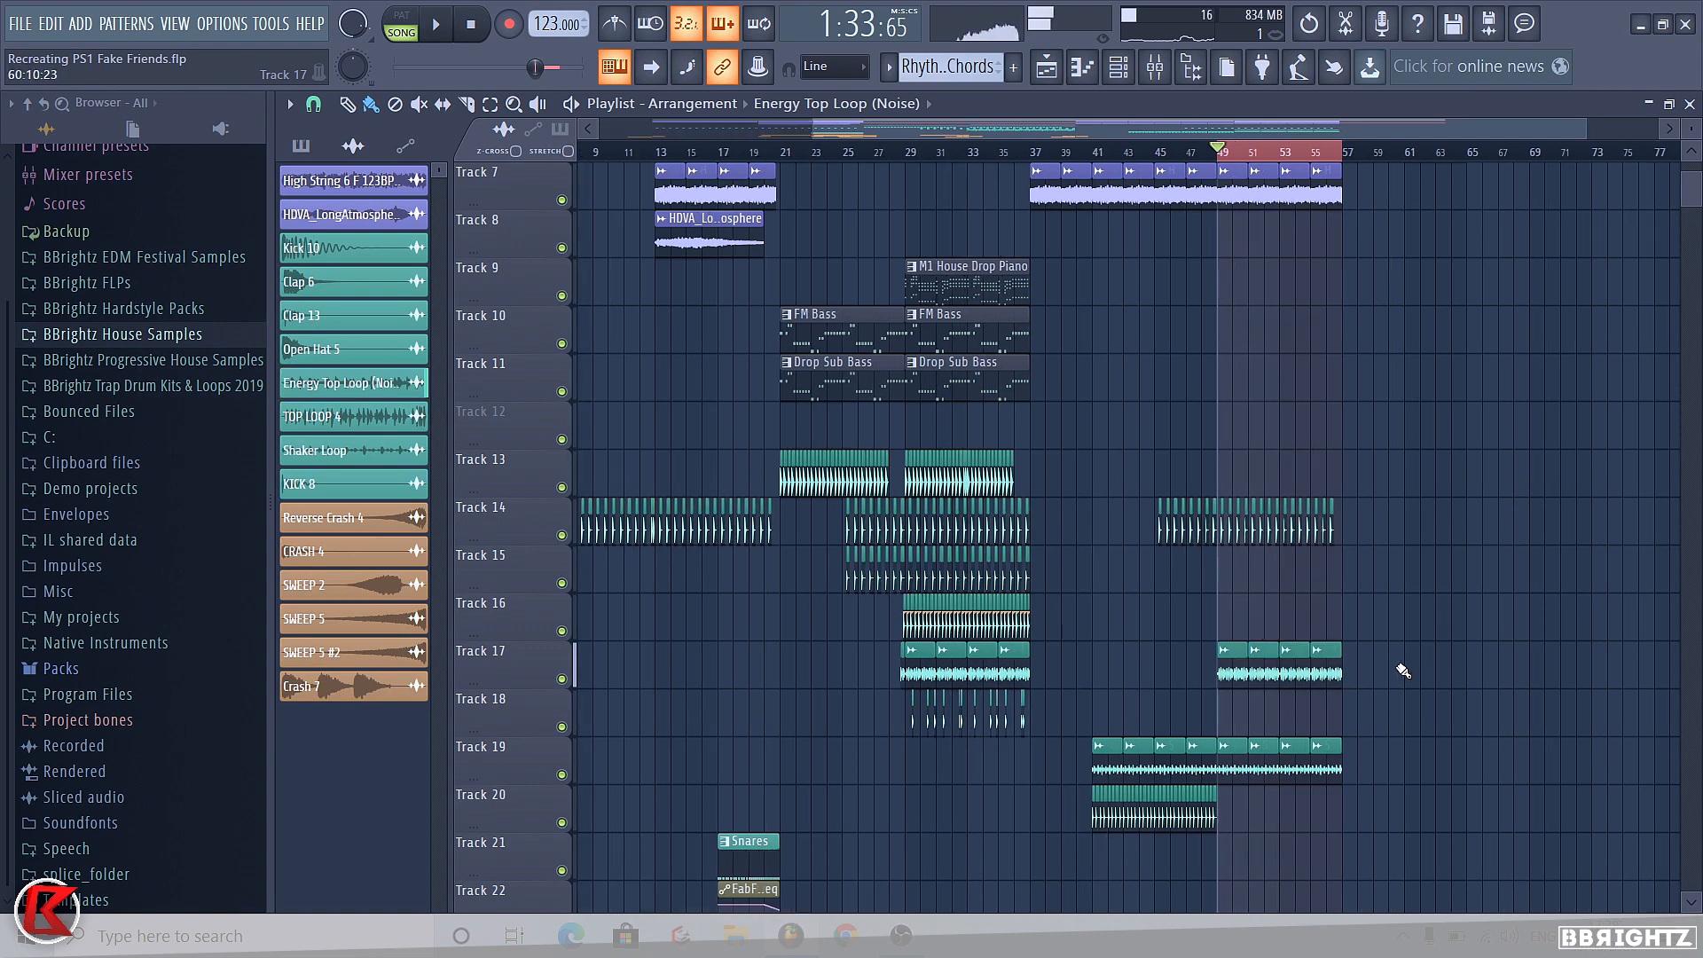
pyautogui.scroll(-6, 960, 648)
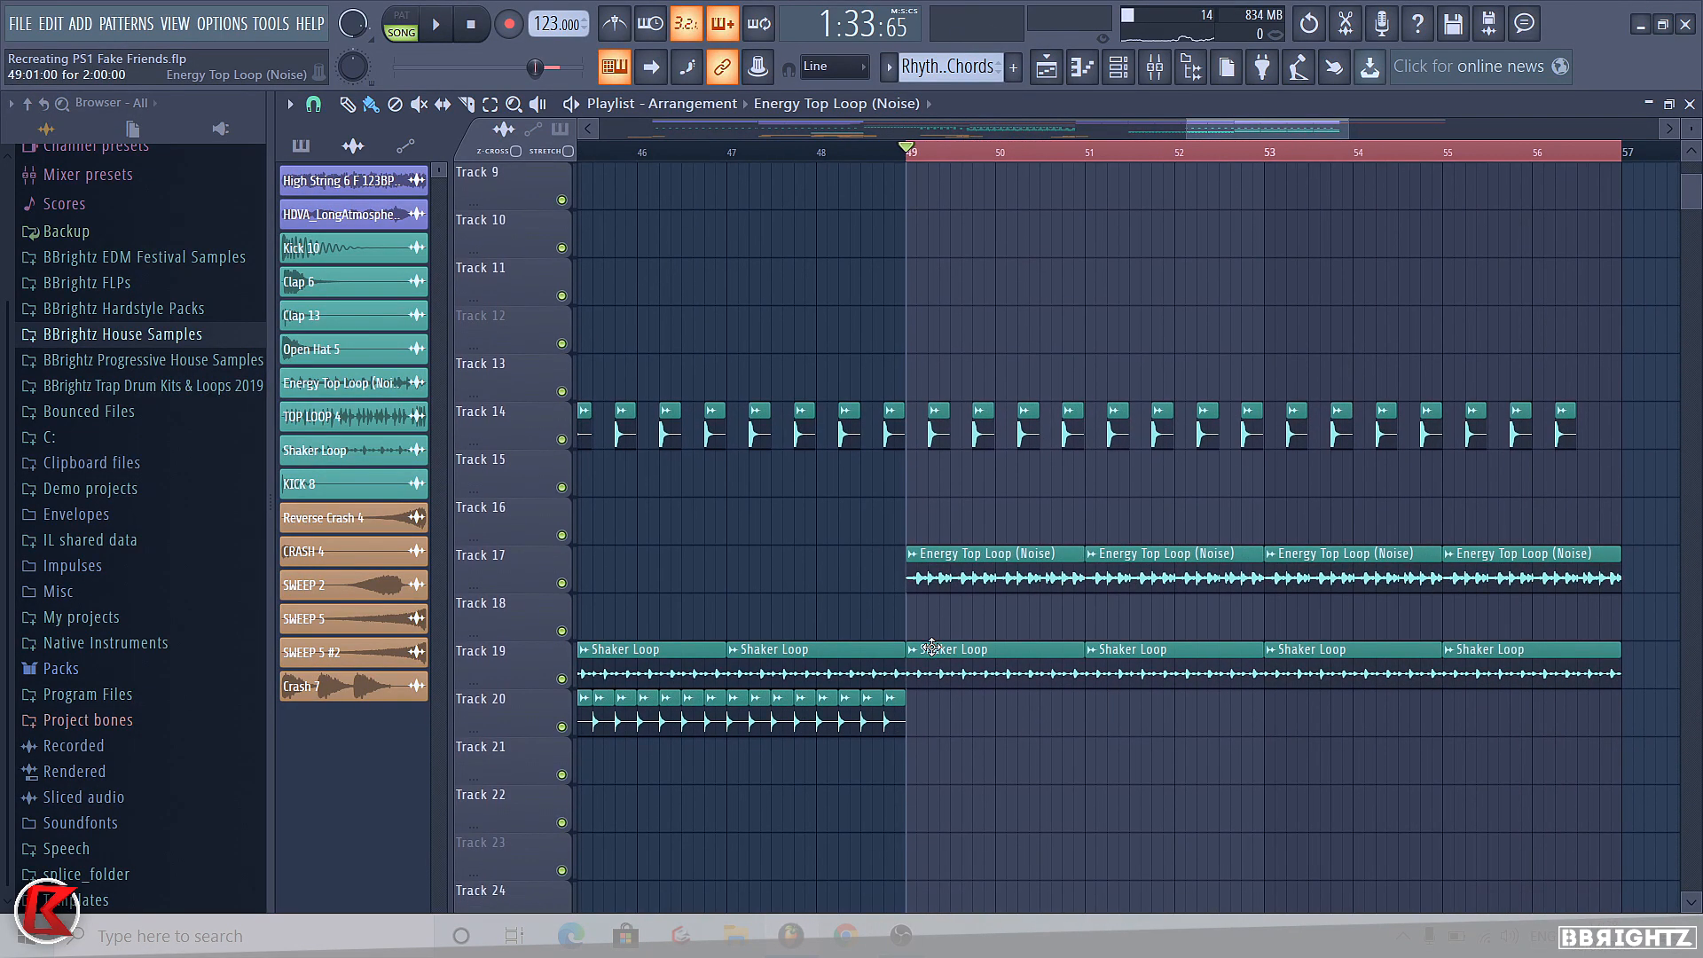
pyautogui.press('space')
pyautogui.scroll(-2, 920, 537)
pyautogui.scroll(-5, 922, 537)
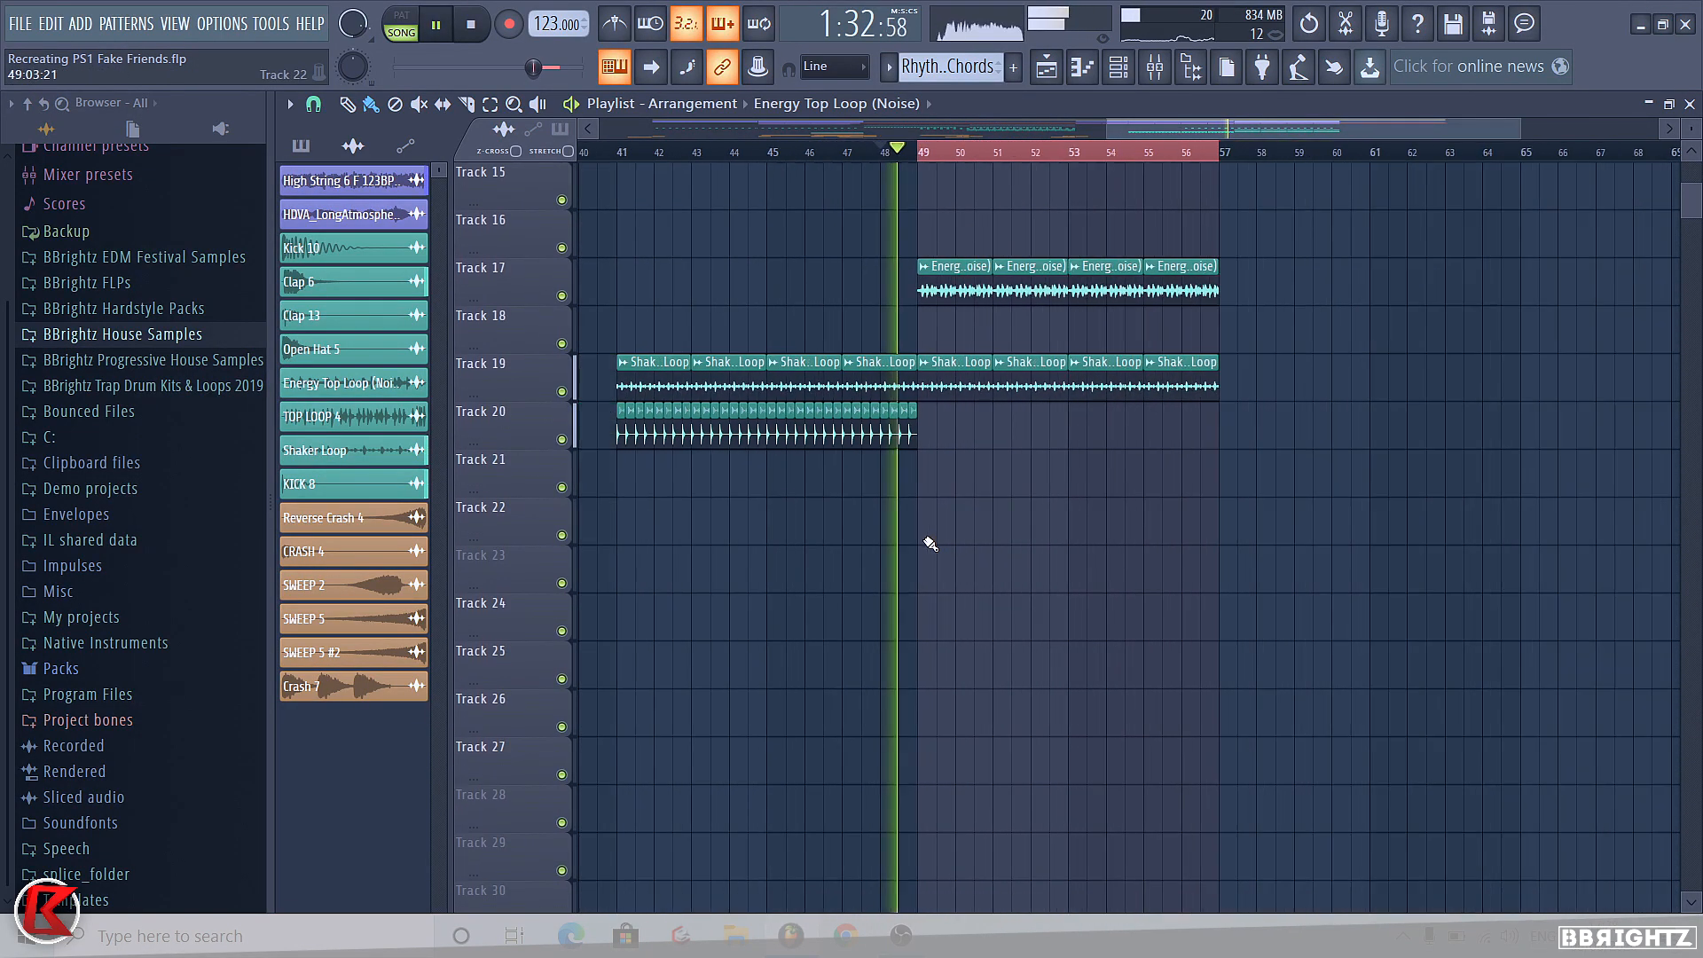
pyautogui.moveTo(942, 445)
pyautogui.mouseDown()
pyautogui.moveTo(623, 450)
pyautogui.moveTo(973, 446)
pyautogui.mouseUp()
pyautogui.press('space')
pyautogui.press('space')
pyautogui.scroll(-4, 970, 520)
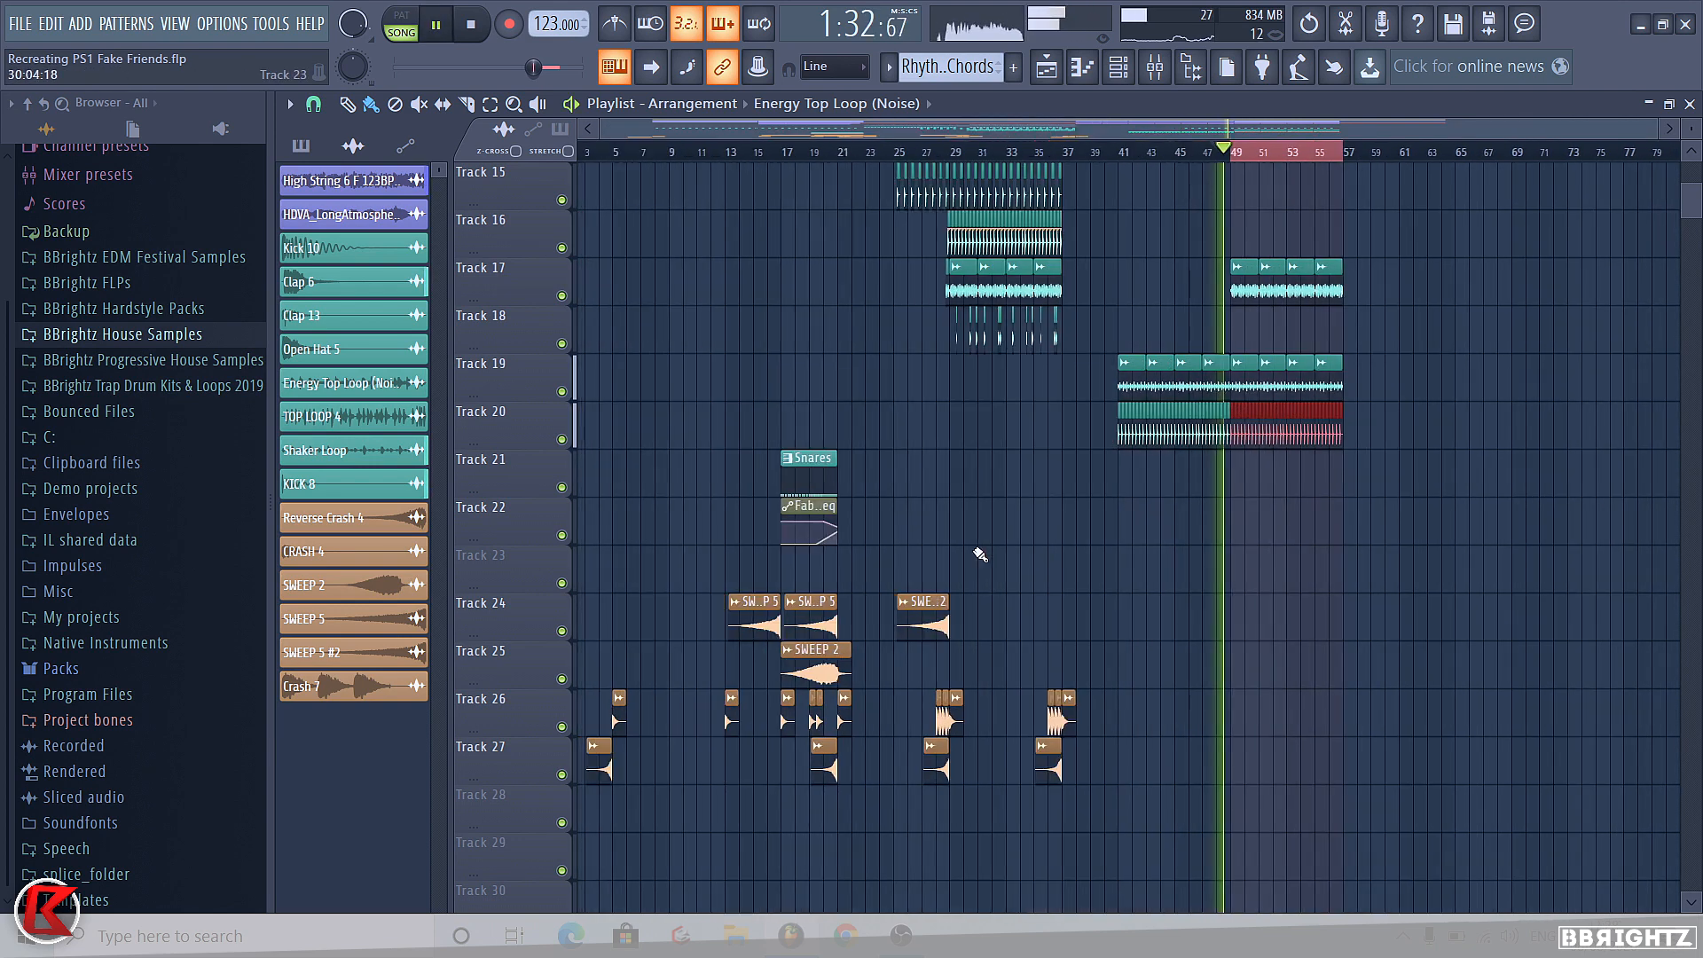
# Place a copy of the HDVA_LongAtmosphere clip at bar 49 on track 8.
pyautogui.scroll(3, 981, 562)
pyautogui.scroll(4, 780, 448)
pyautogui.press('space')
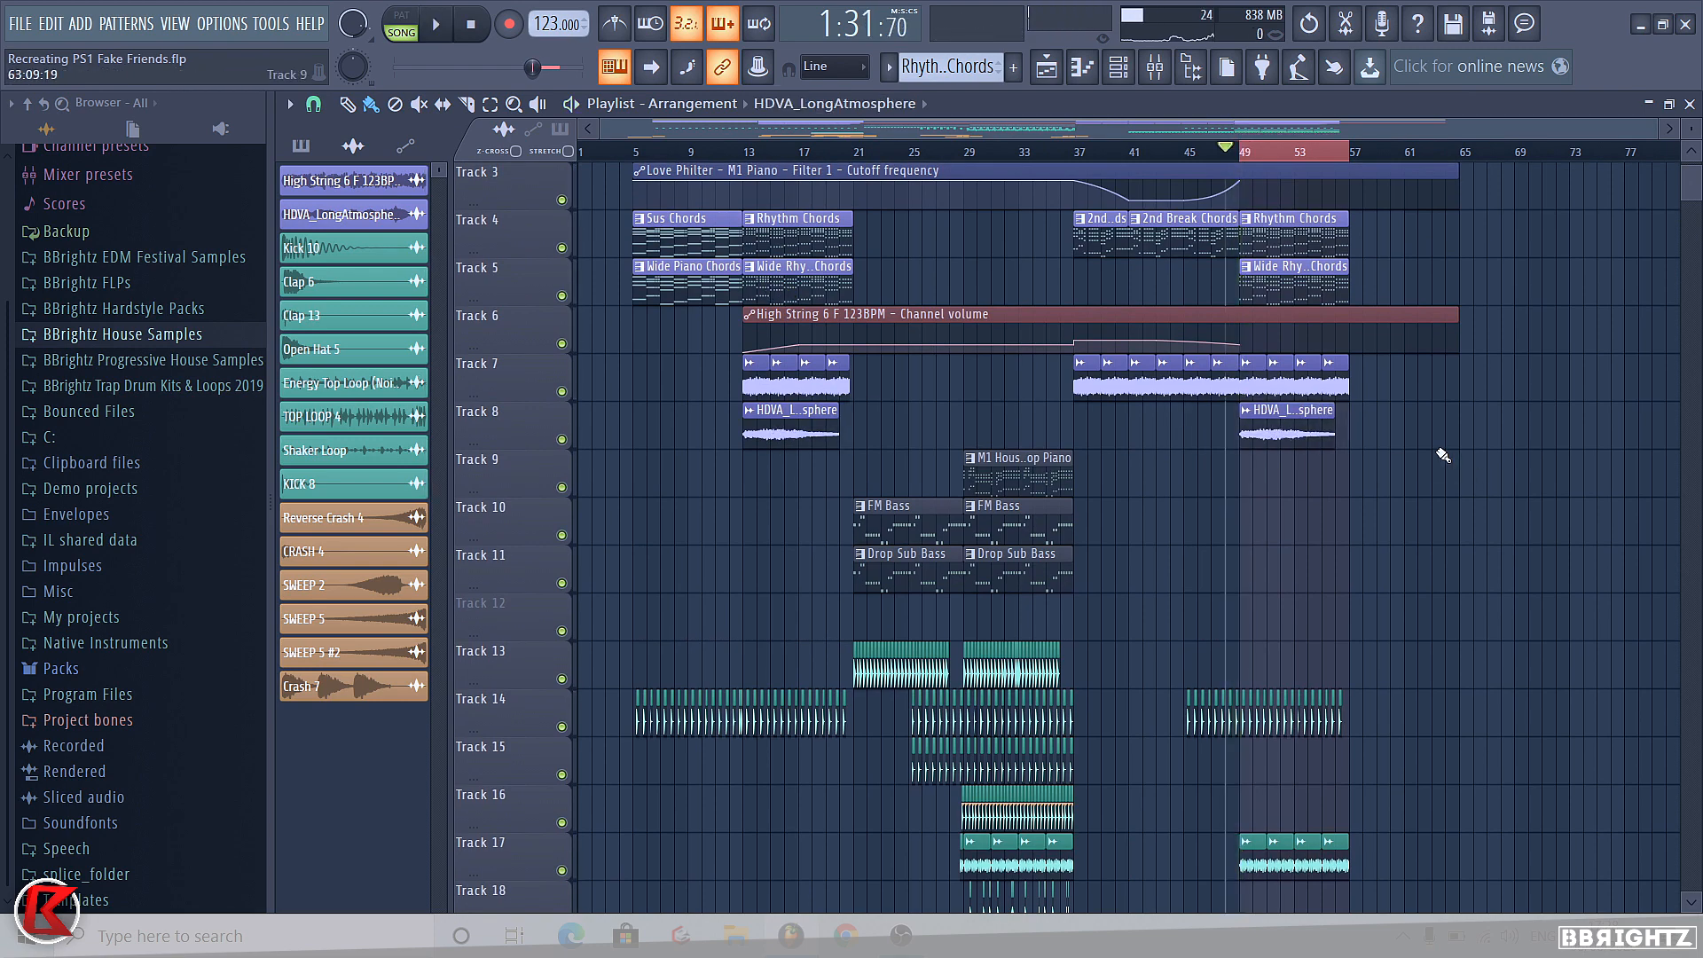
# Place a CRASH 4 at bar 49 on track 26 and a Reverse Crash 4 leading into it on track 27.
pyautogui.scroll(-4, 1242, 550)
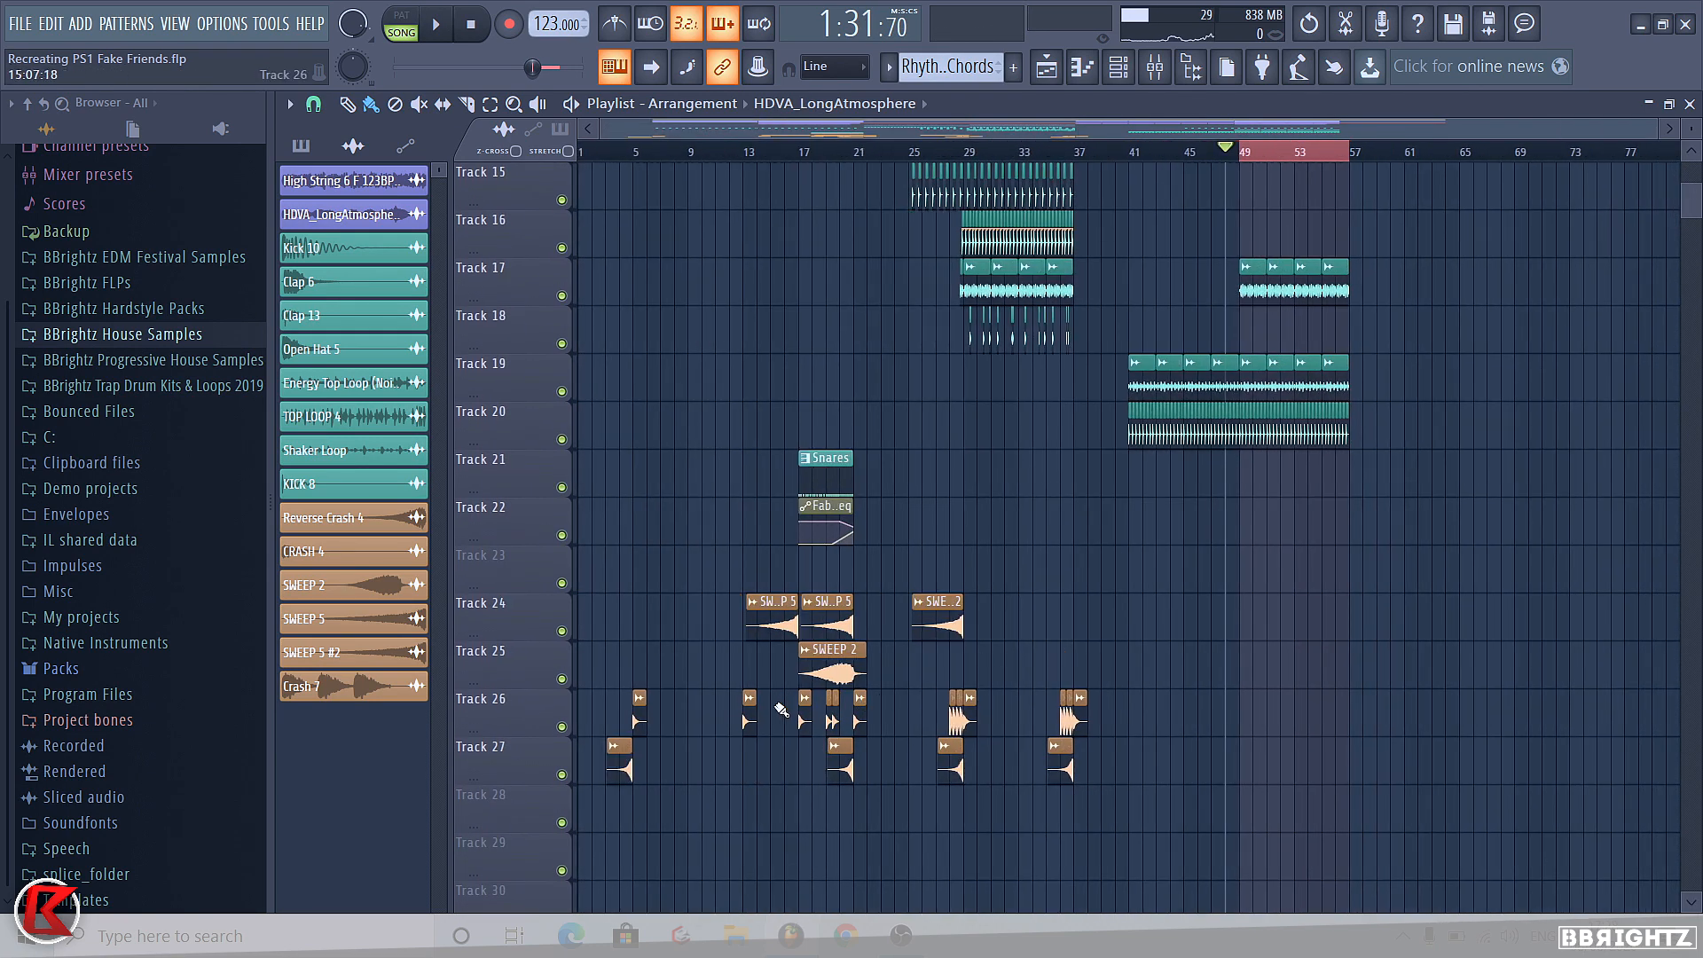
pyautogui.click(752, 717)
pyautogui.scroll(1, 1184, 720)
pyautogui.click(1253, 711)
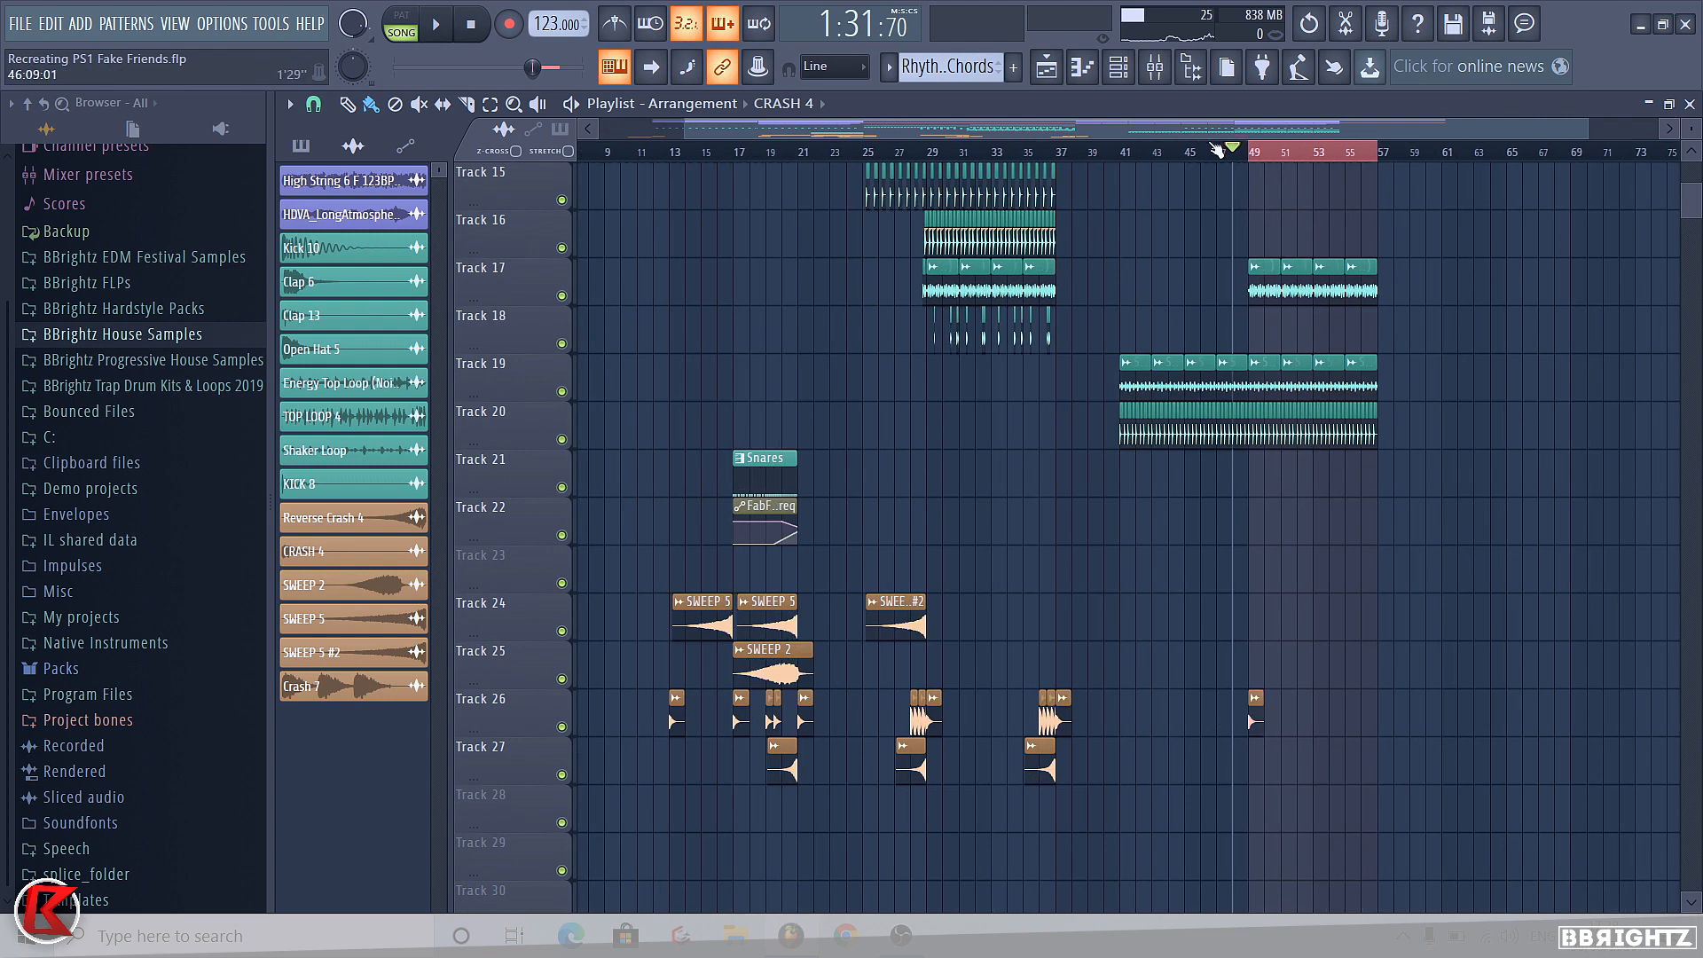
pyautogui.rightClick(1240, 153)
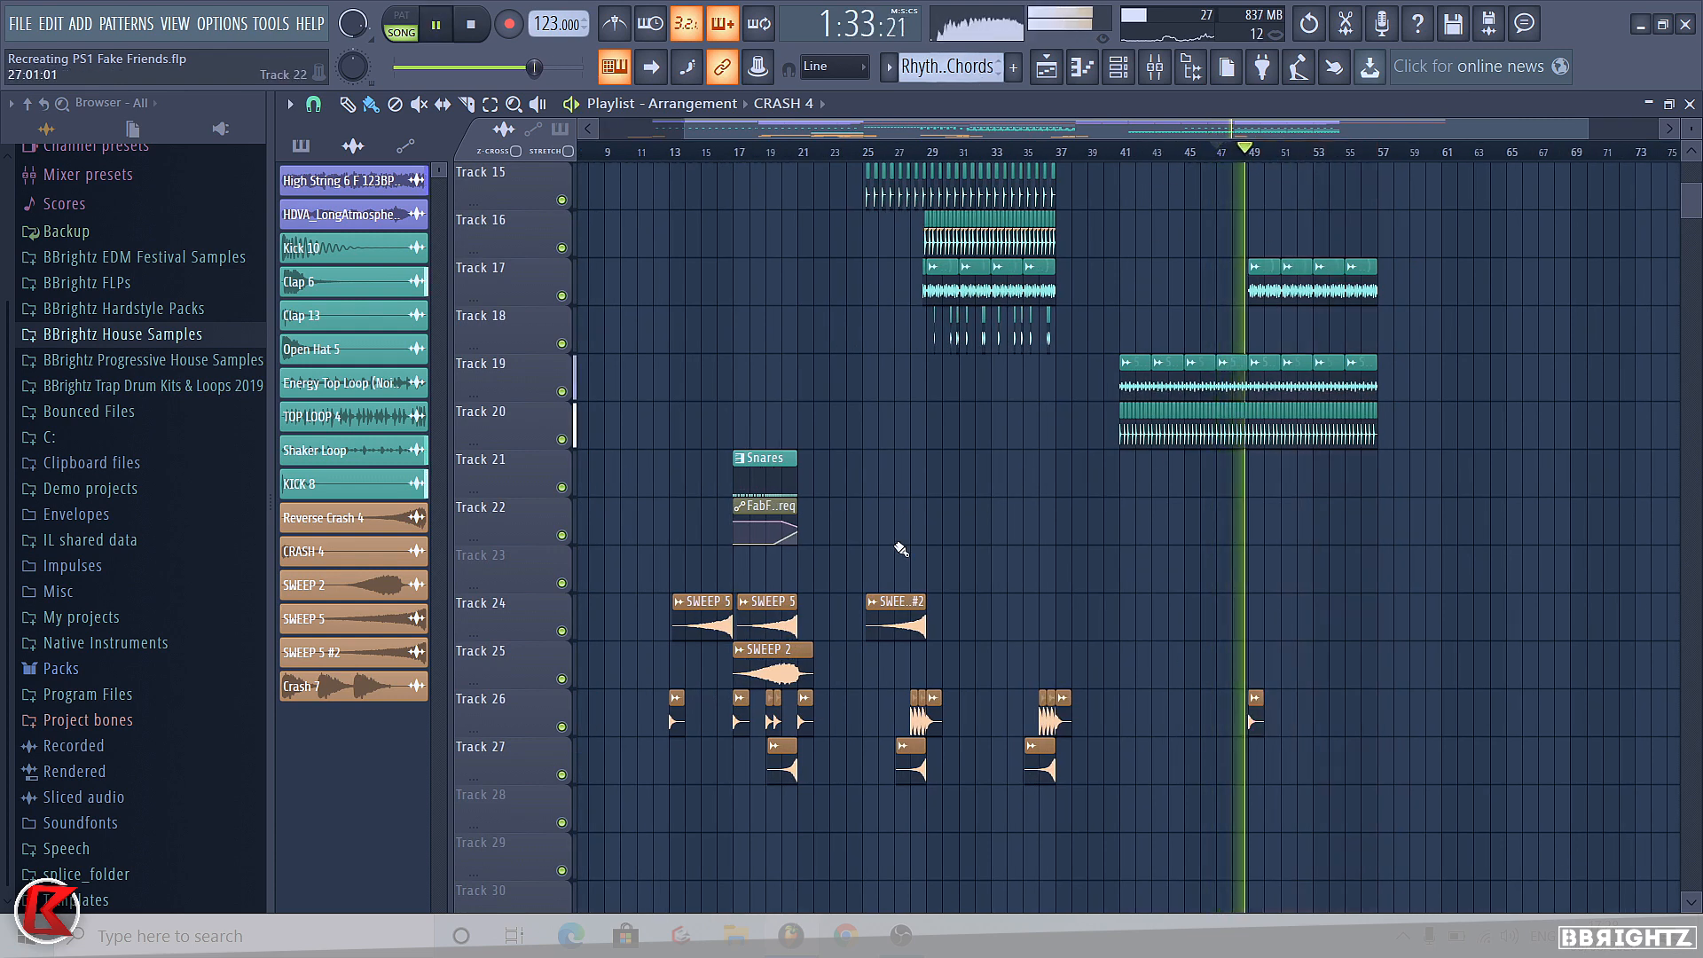
pyautogui.scroll(-2, 1051, 654)
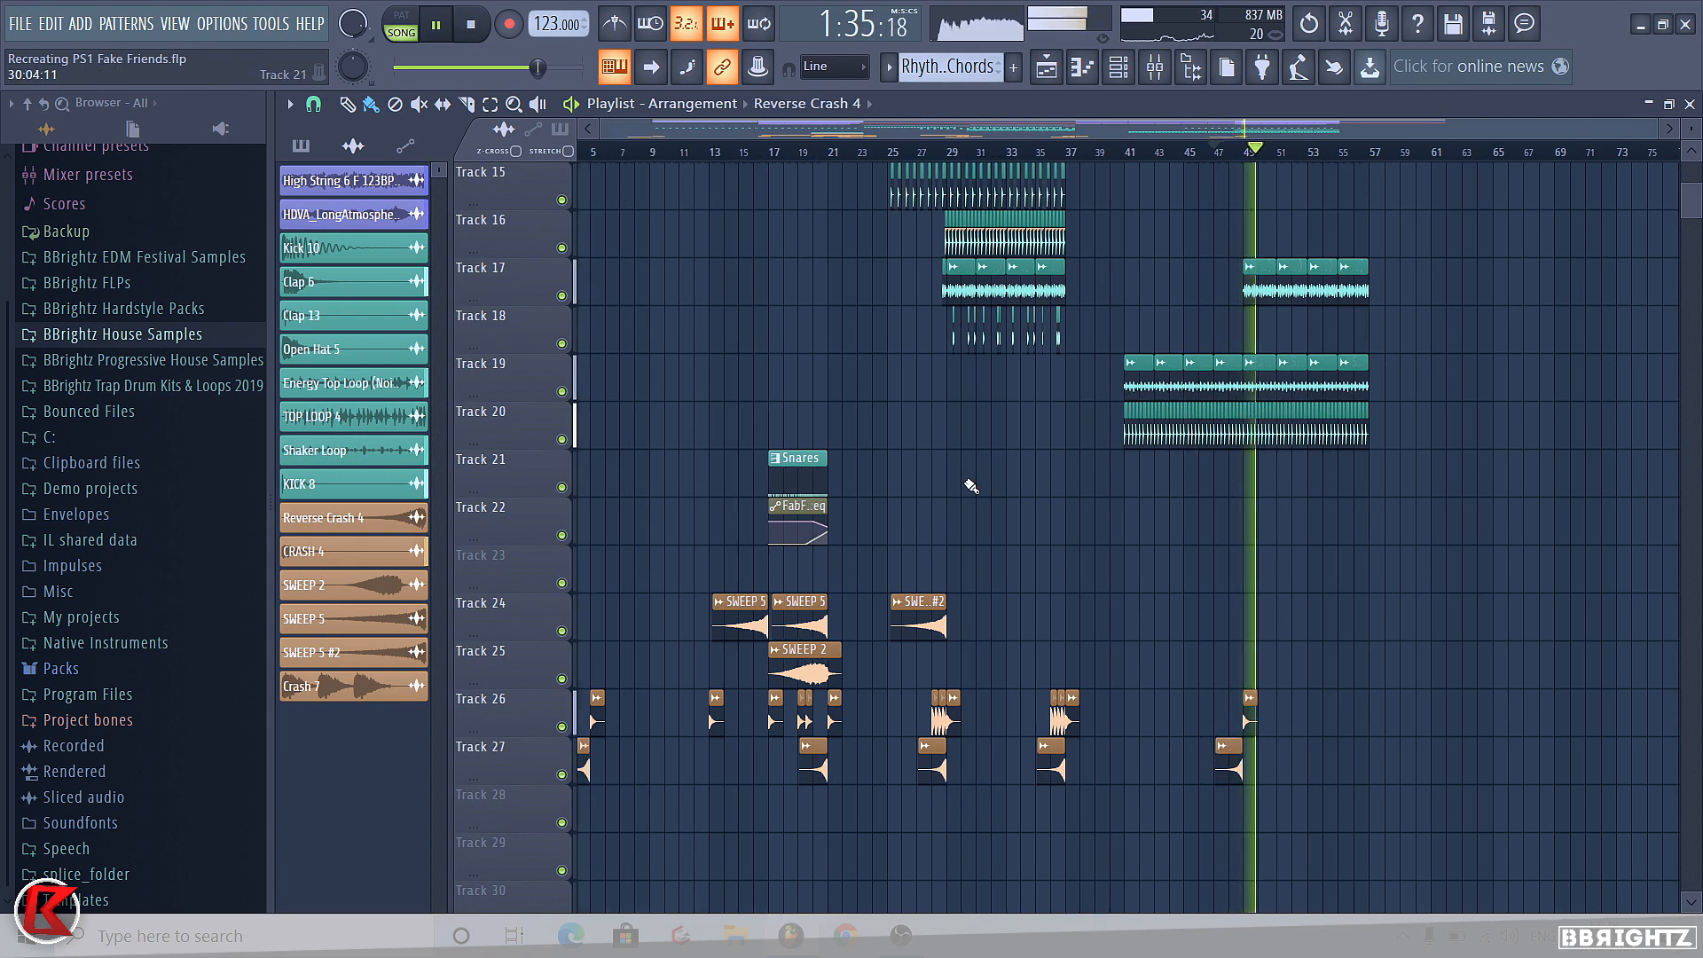
# Copy the Snares clip and its FabFilter Simplon filter automation to bars 53 to 57 on tracks 21 and 22.
pyautogui.keyDown('ctrl'); pyautogui.moveTo(773, 401); pyautogui.dragTo(1347, 519); pyautogui.keyUp('ctrl')
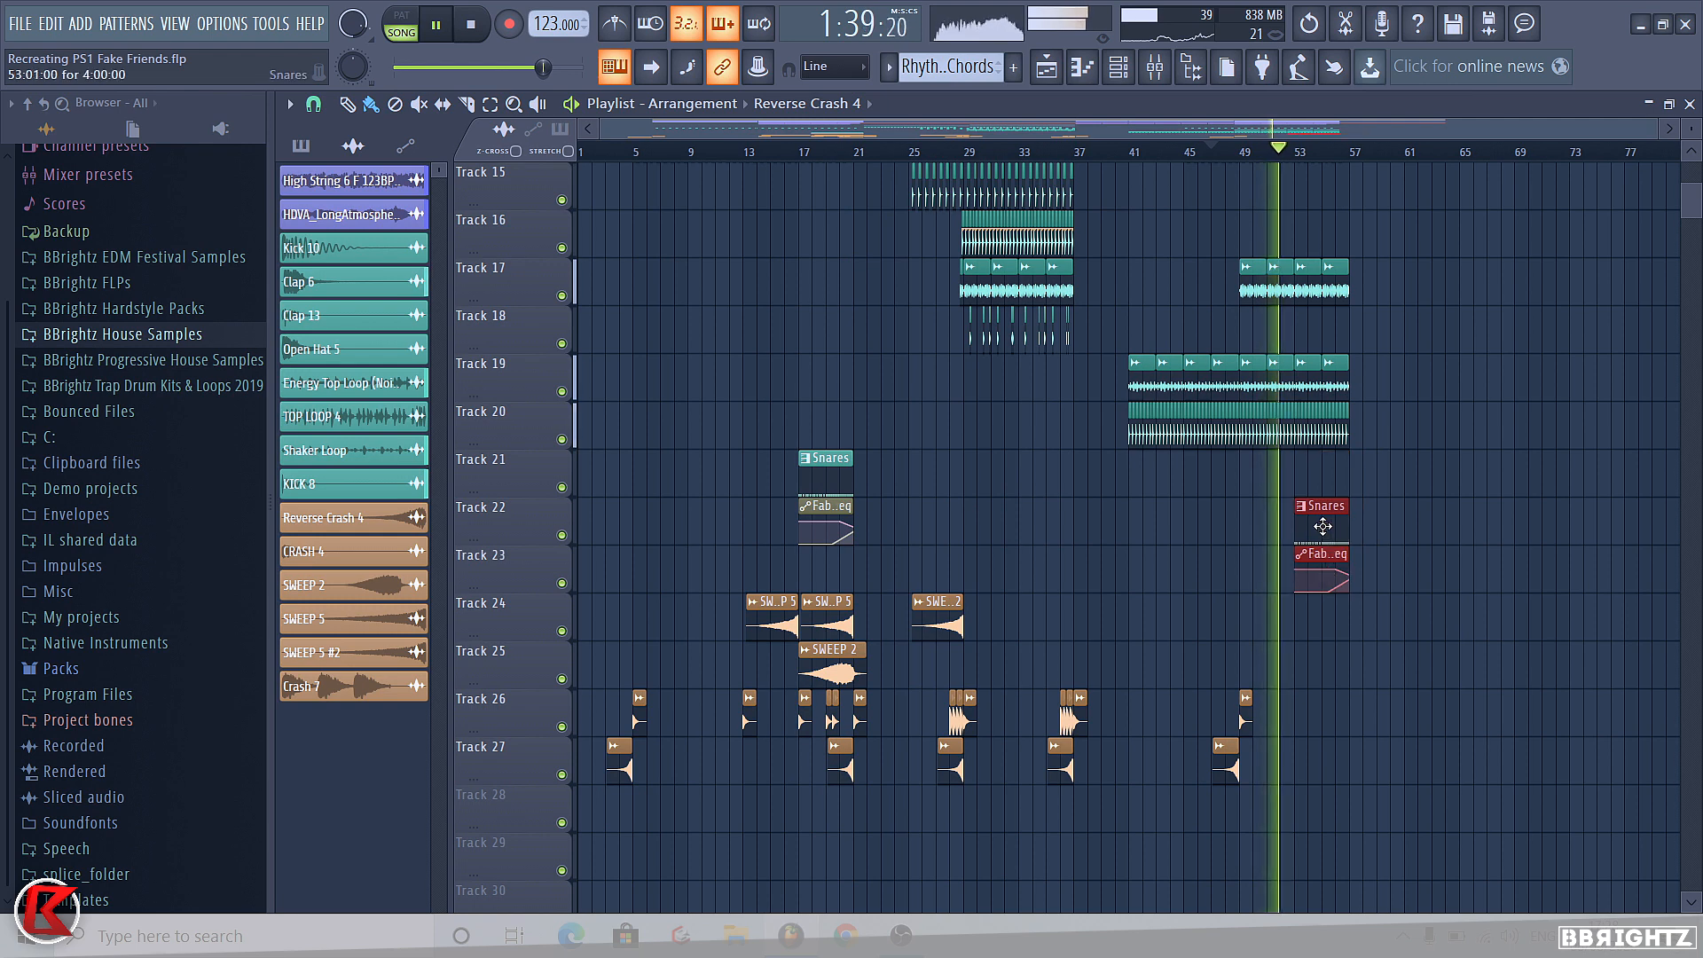
pyautogui.click(1320, 472)
pyautogui.scroll(3, 1331, 479)
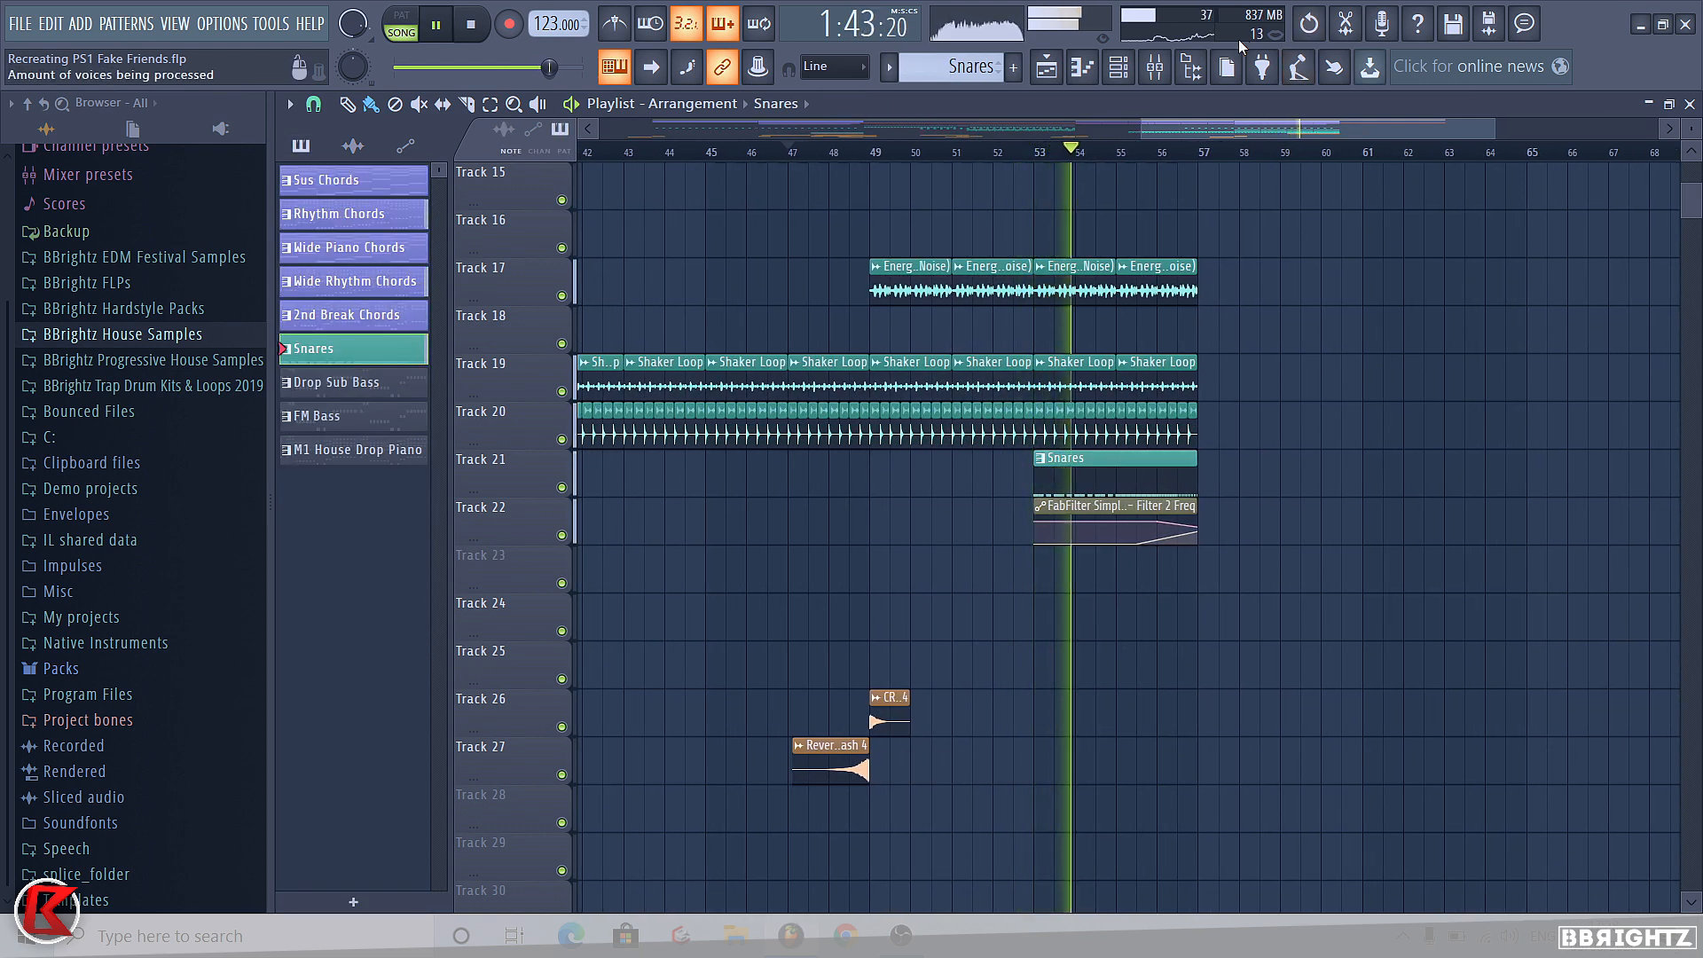
pyautogui.press('space')
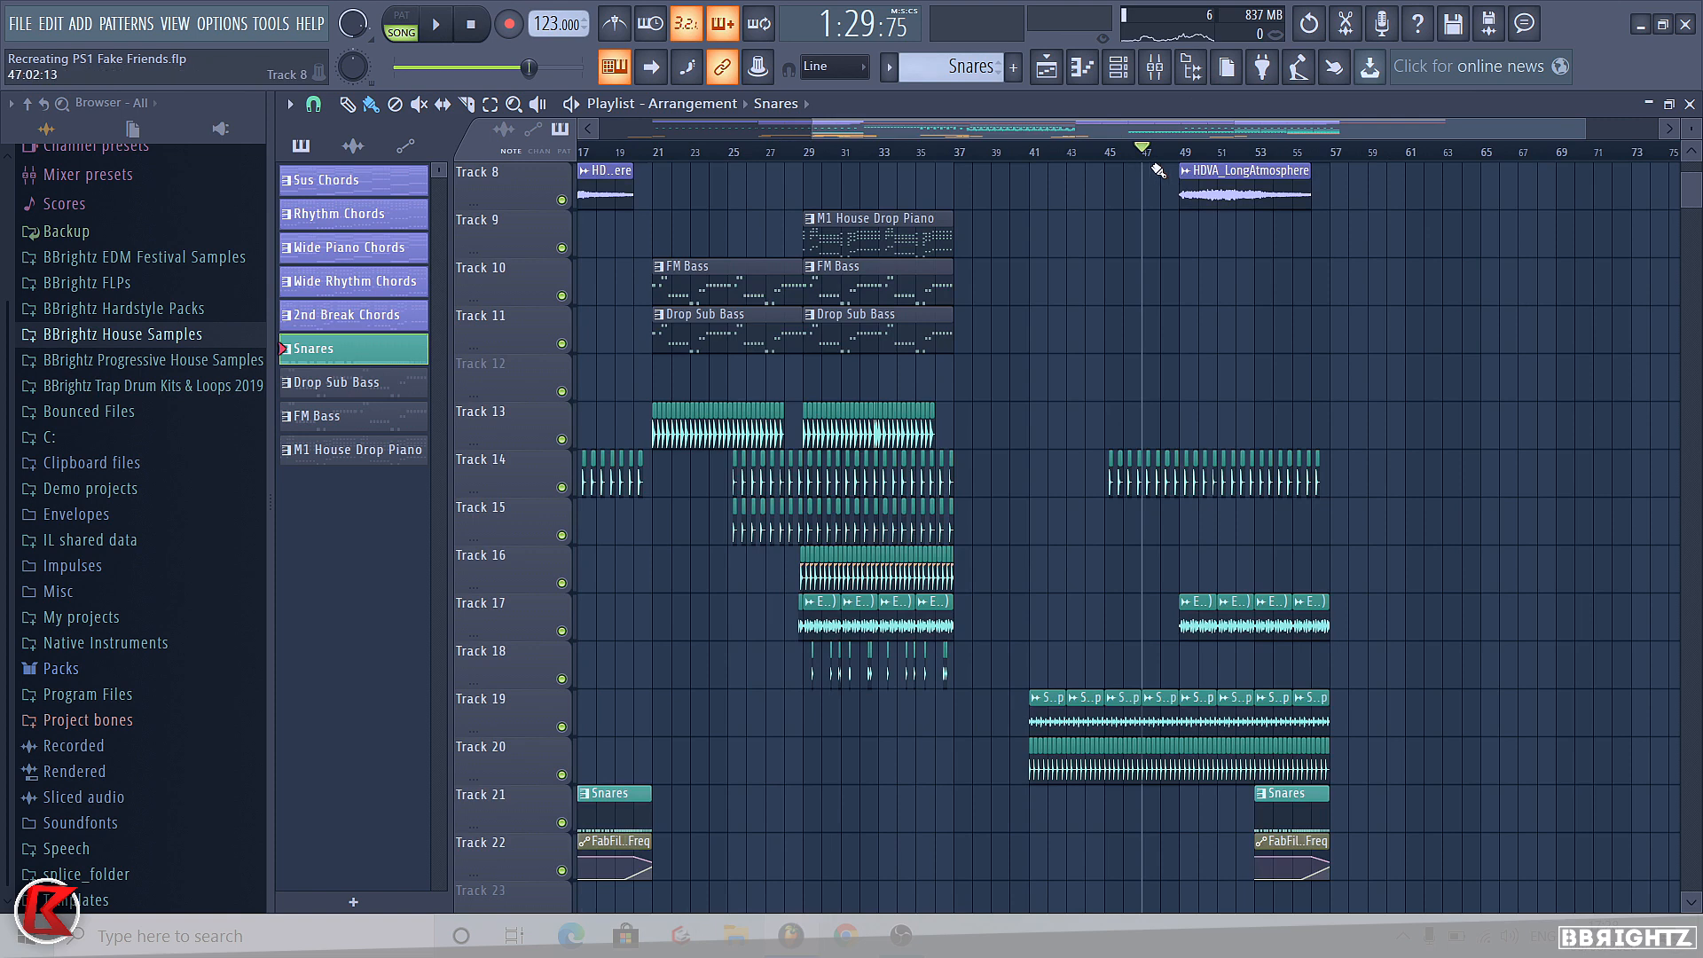
# Play bars 49 to 57 and the first build-up before bar 21 to compare their filter and intensity automation.
pyautogui.click(1180, 167)
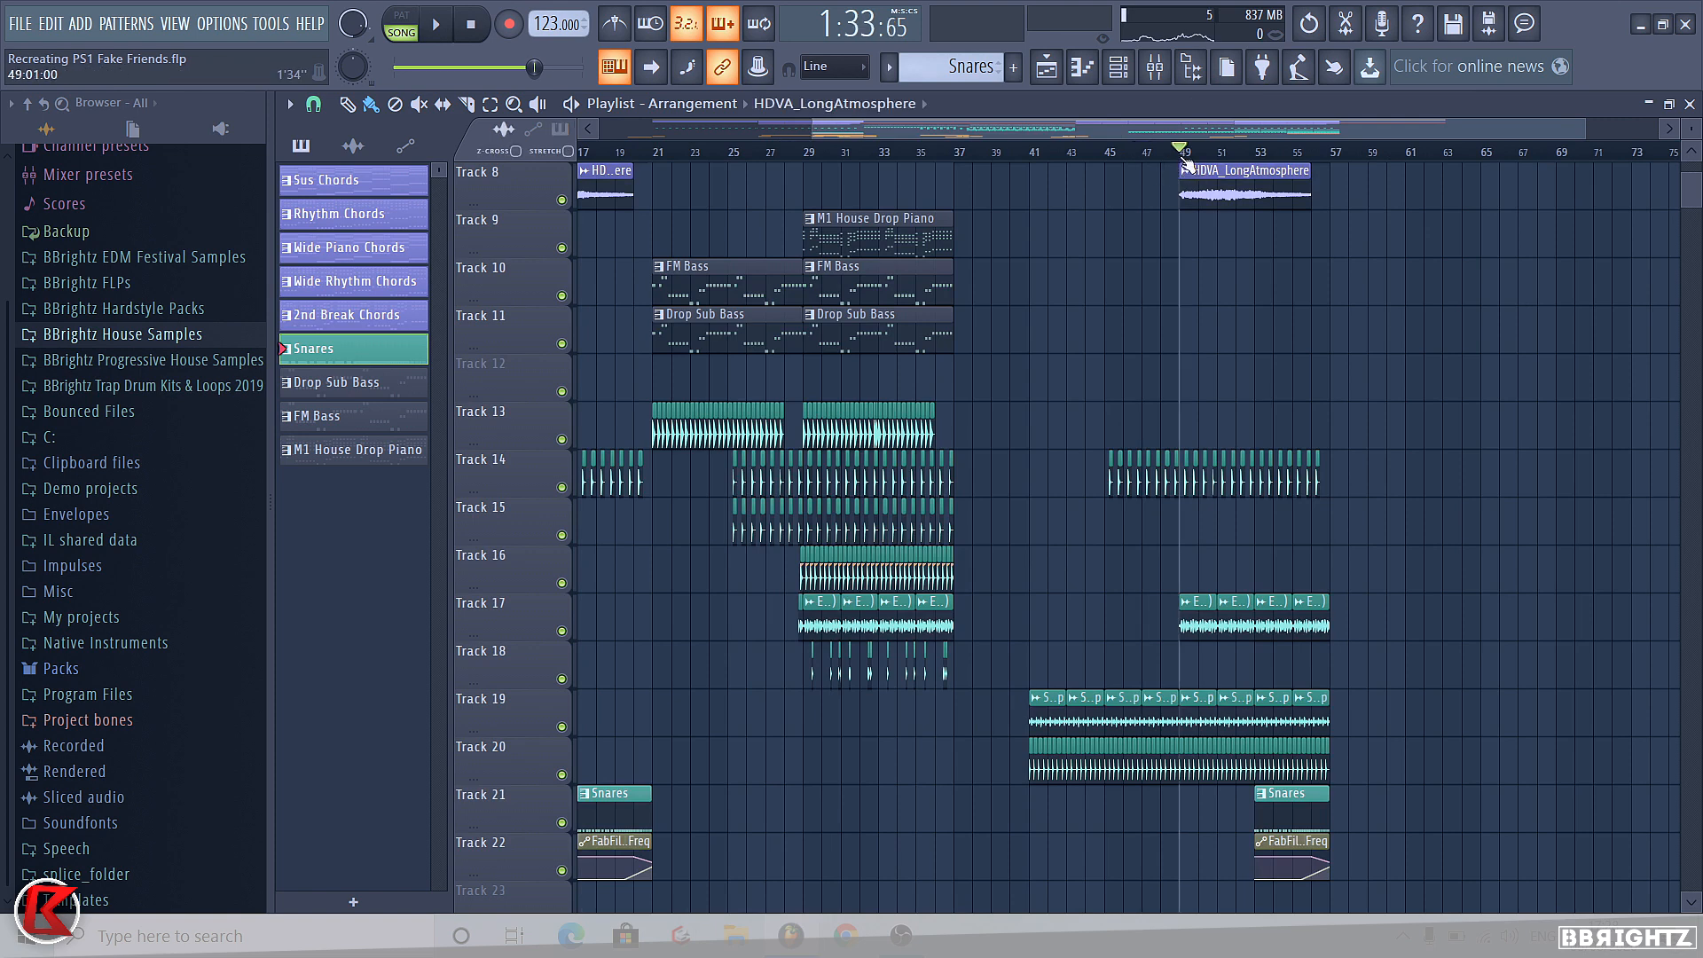
pyautogui.moveTo(1185, 162); pyautogui.dragTo(1309, 188)
pyautogui.hotkey('ctrl', 'd')
pyautogui.moveTo(1692, 191); pyautogui.dragTo(1691, 180)
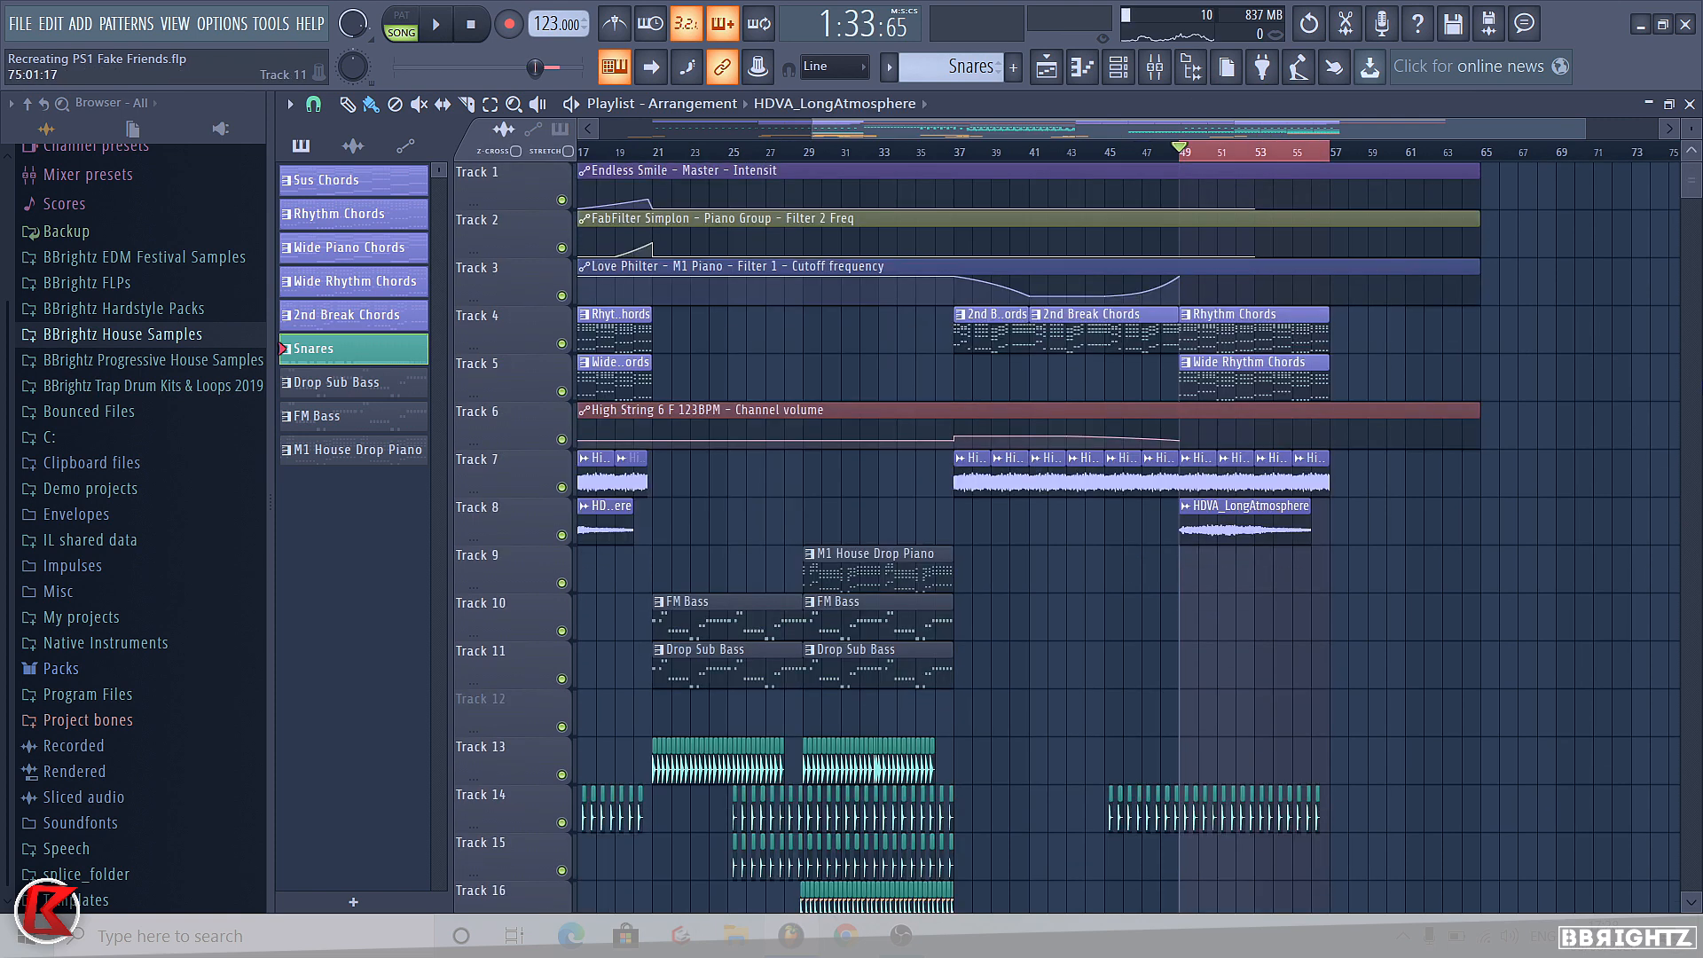
pyautogui.press('space')
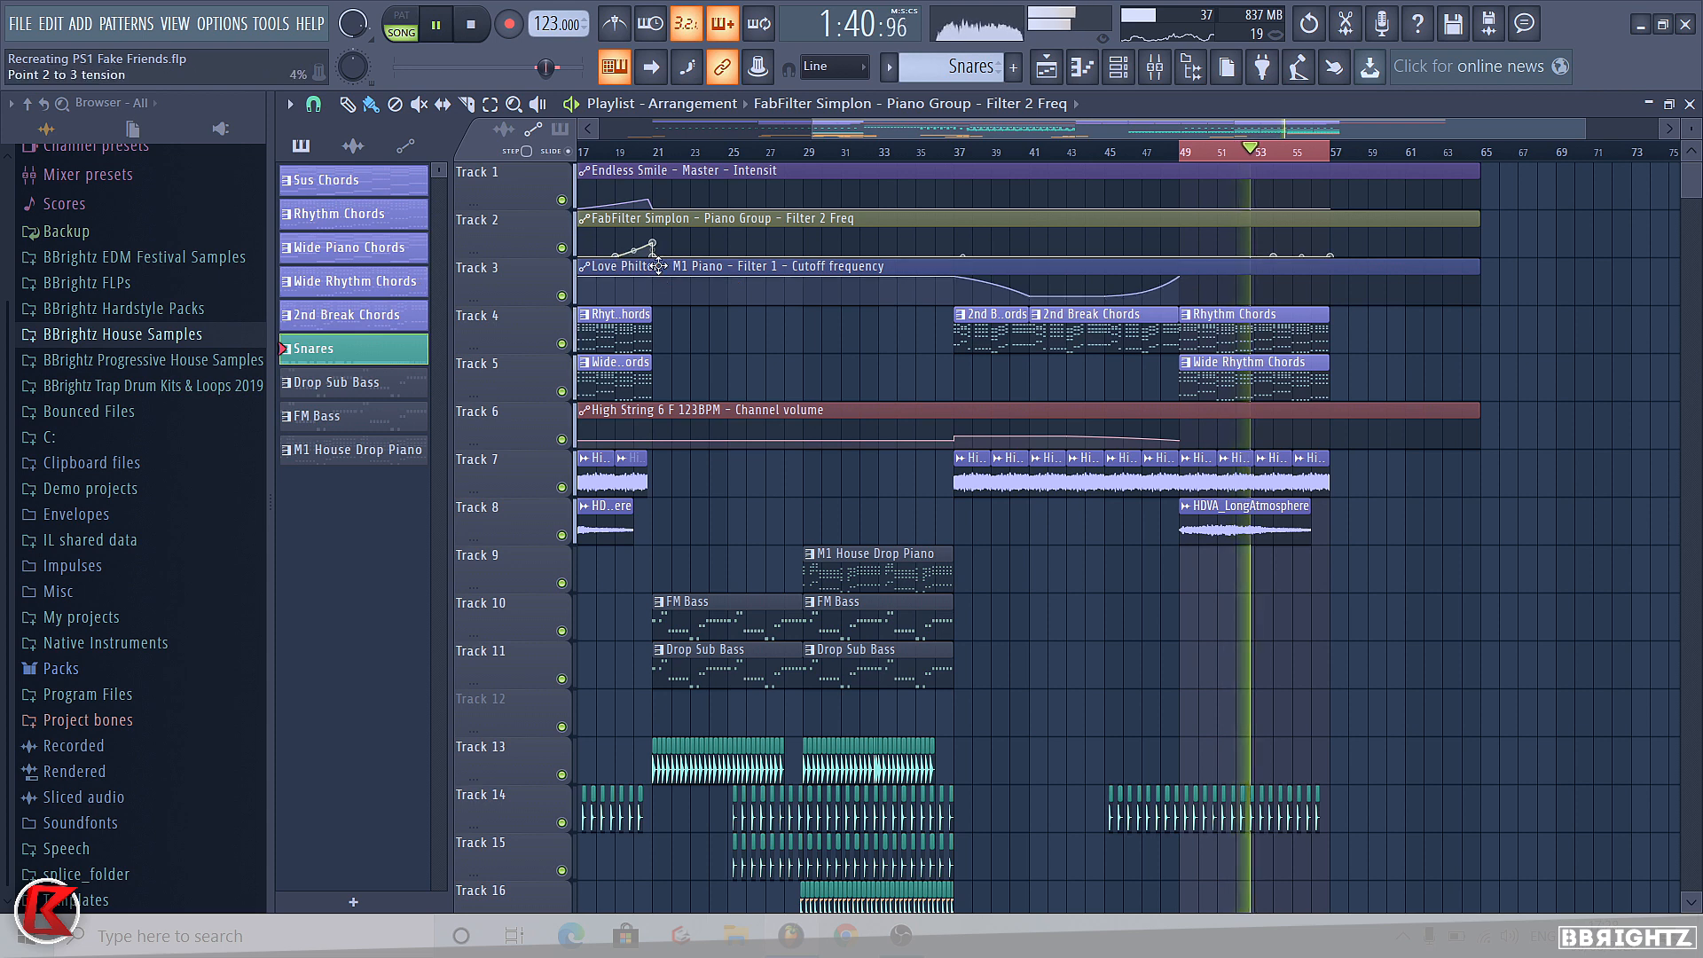
pyautogui.press('space')
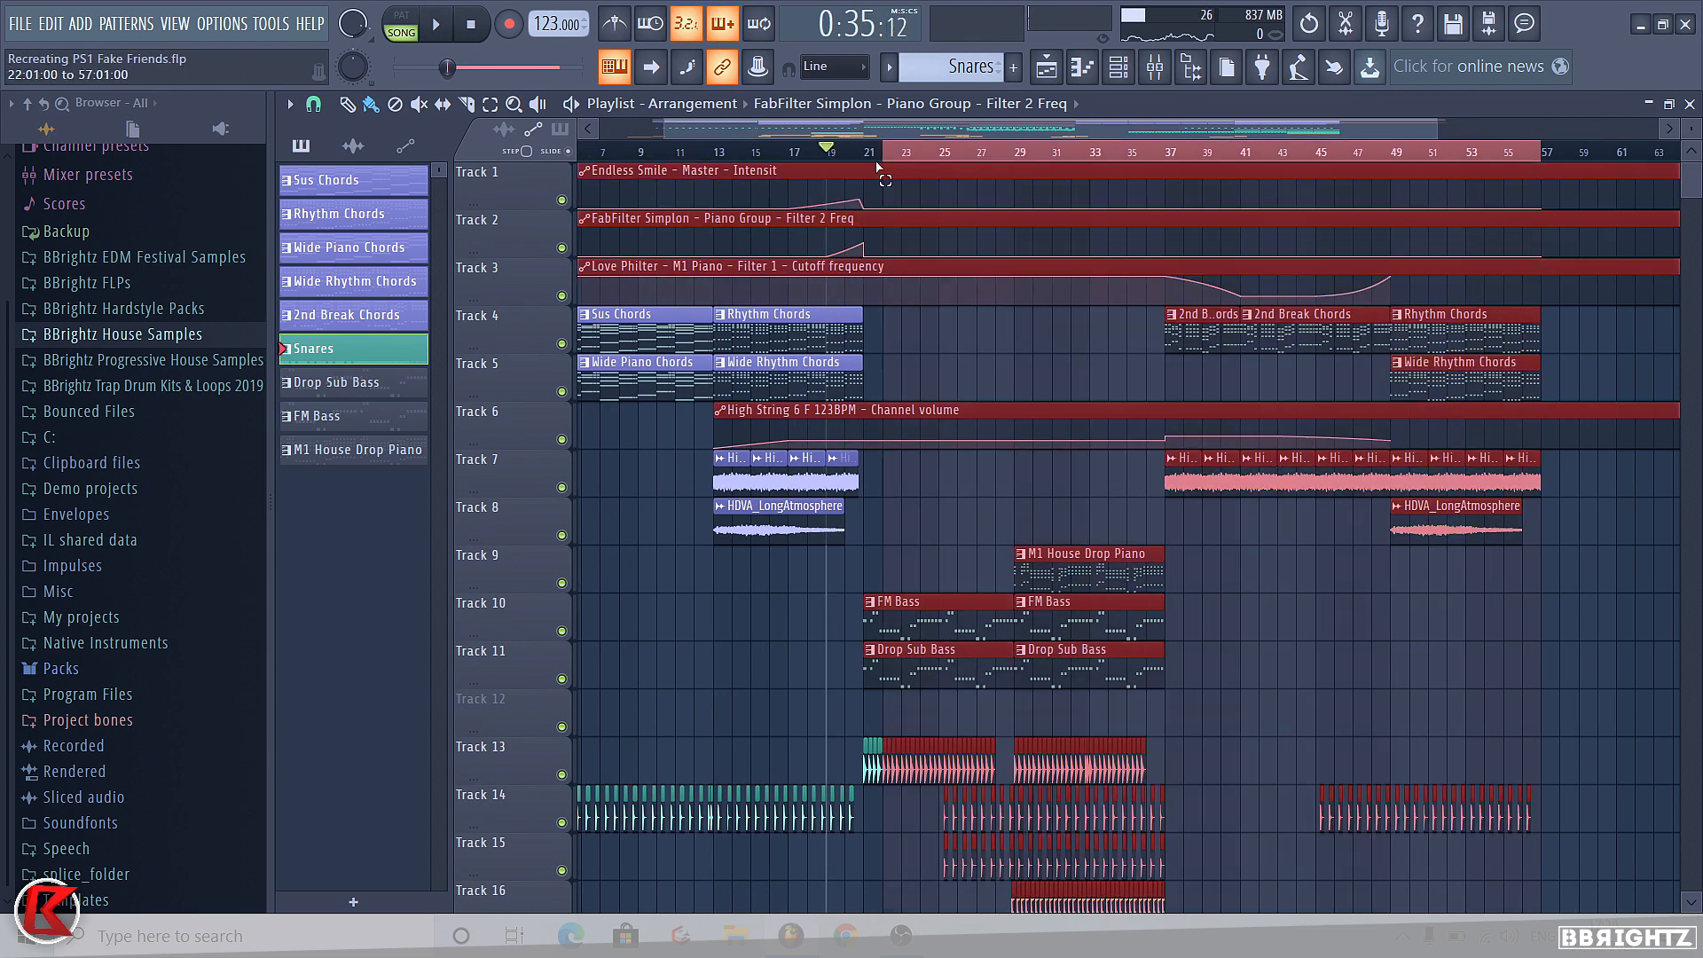
pyautogui.press('space')
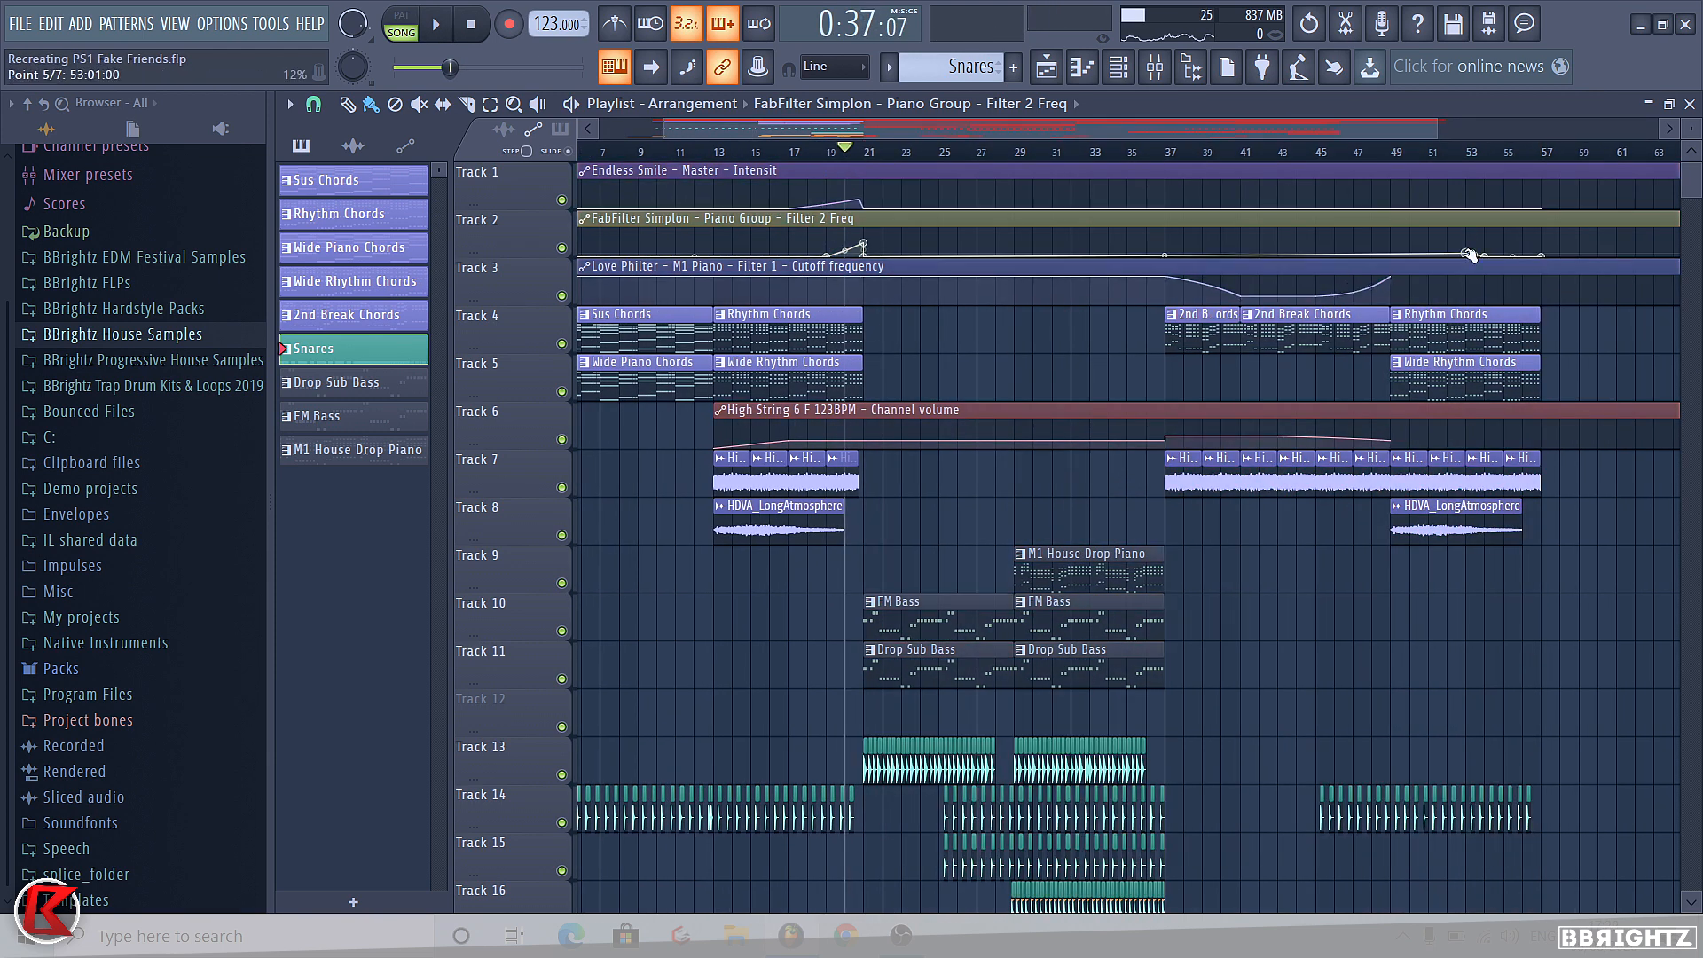
# Copy the Piano Group Filter 2 Freq automation value at bar 21 and paste it onto the point at bar 57.
pyautogui.rightClick(864, 242)
pyautogui.click(927, 572)
pyautogui.rightClick(1541, 257)
pyautogui.click(1610, 605)
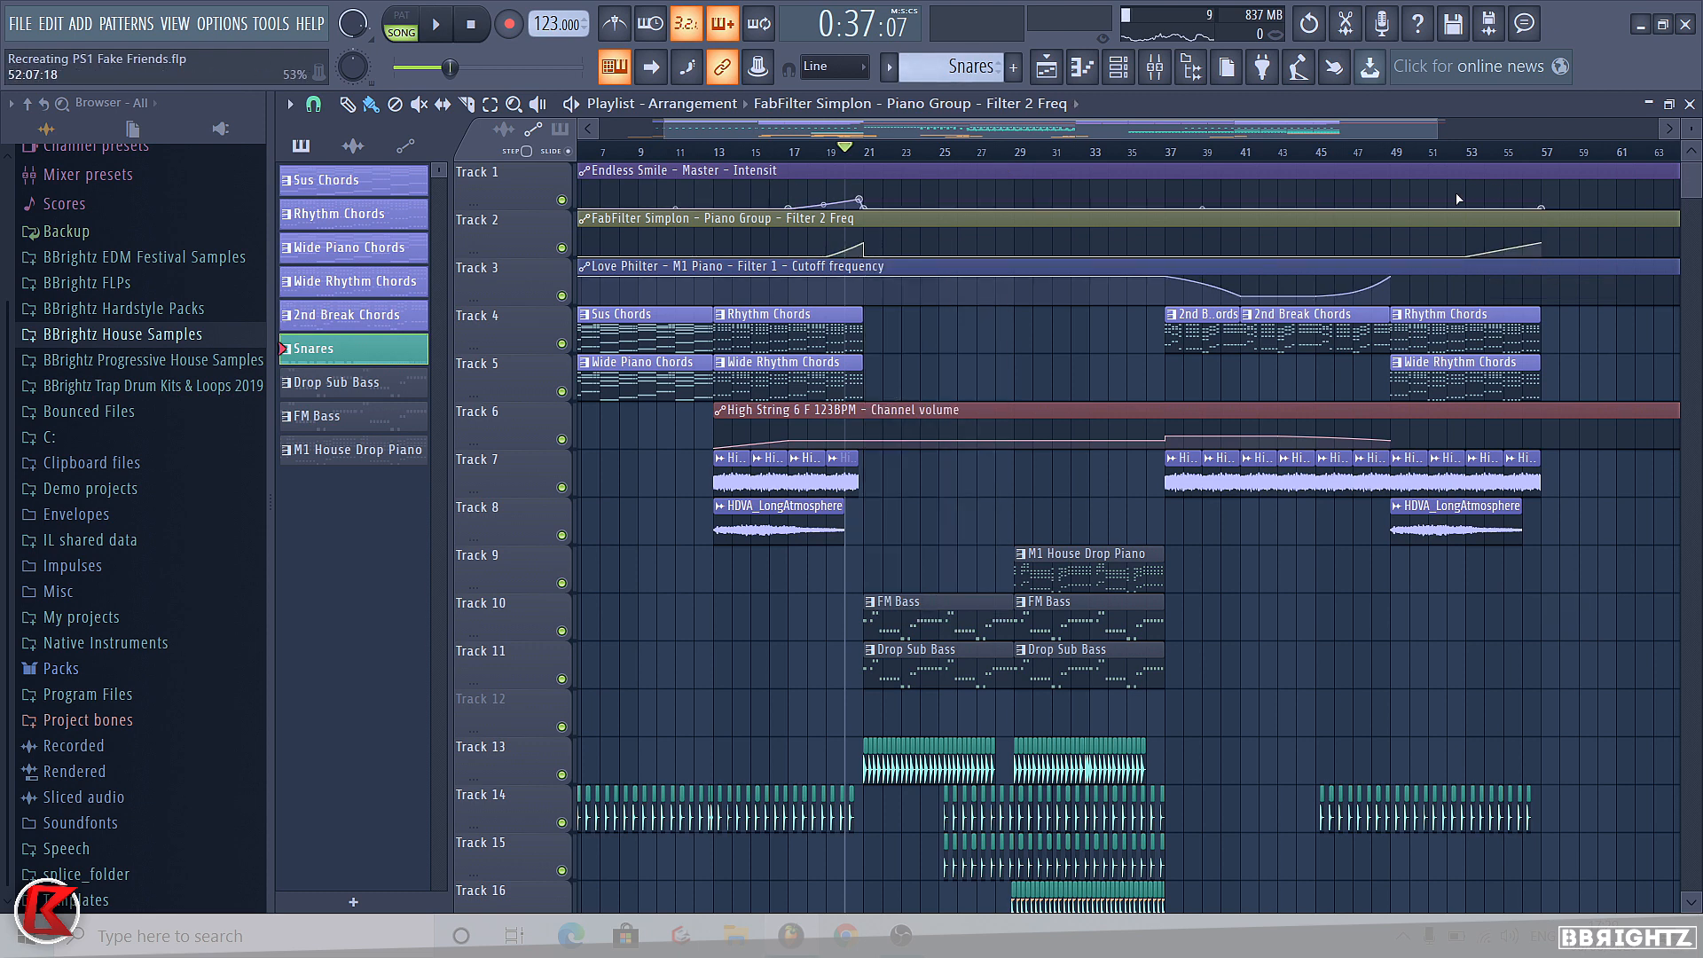
# Copy the Endless Smile intensity peak before bar 21 to a point just before bar 57, with the curve dropping at bar 57.
pyautogui.rightClick(857, 200)
pyautogui.click(913, 529)
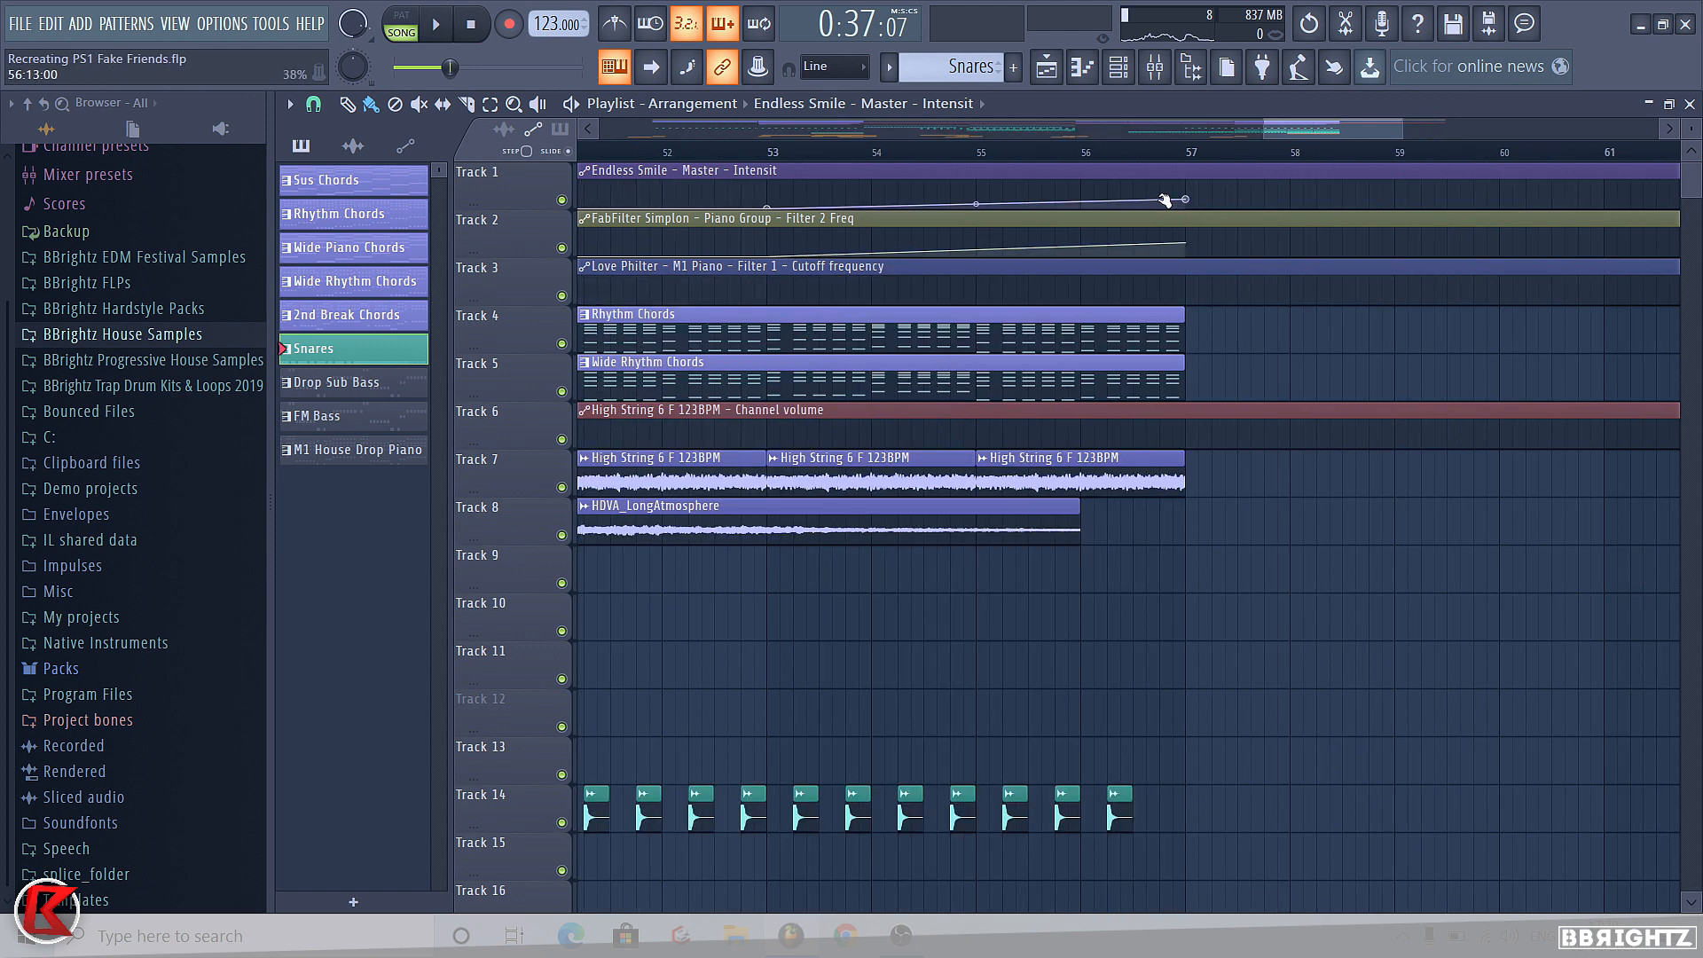
pyautogui.rightClick(1160, 206)
pyautogui.click(1226, 546)
pyautogui.rightClick(1186, 208)
pyautogui.click(1222, 230)
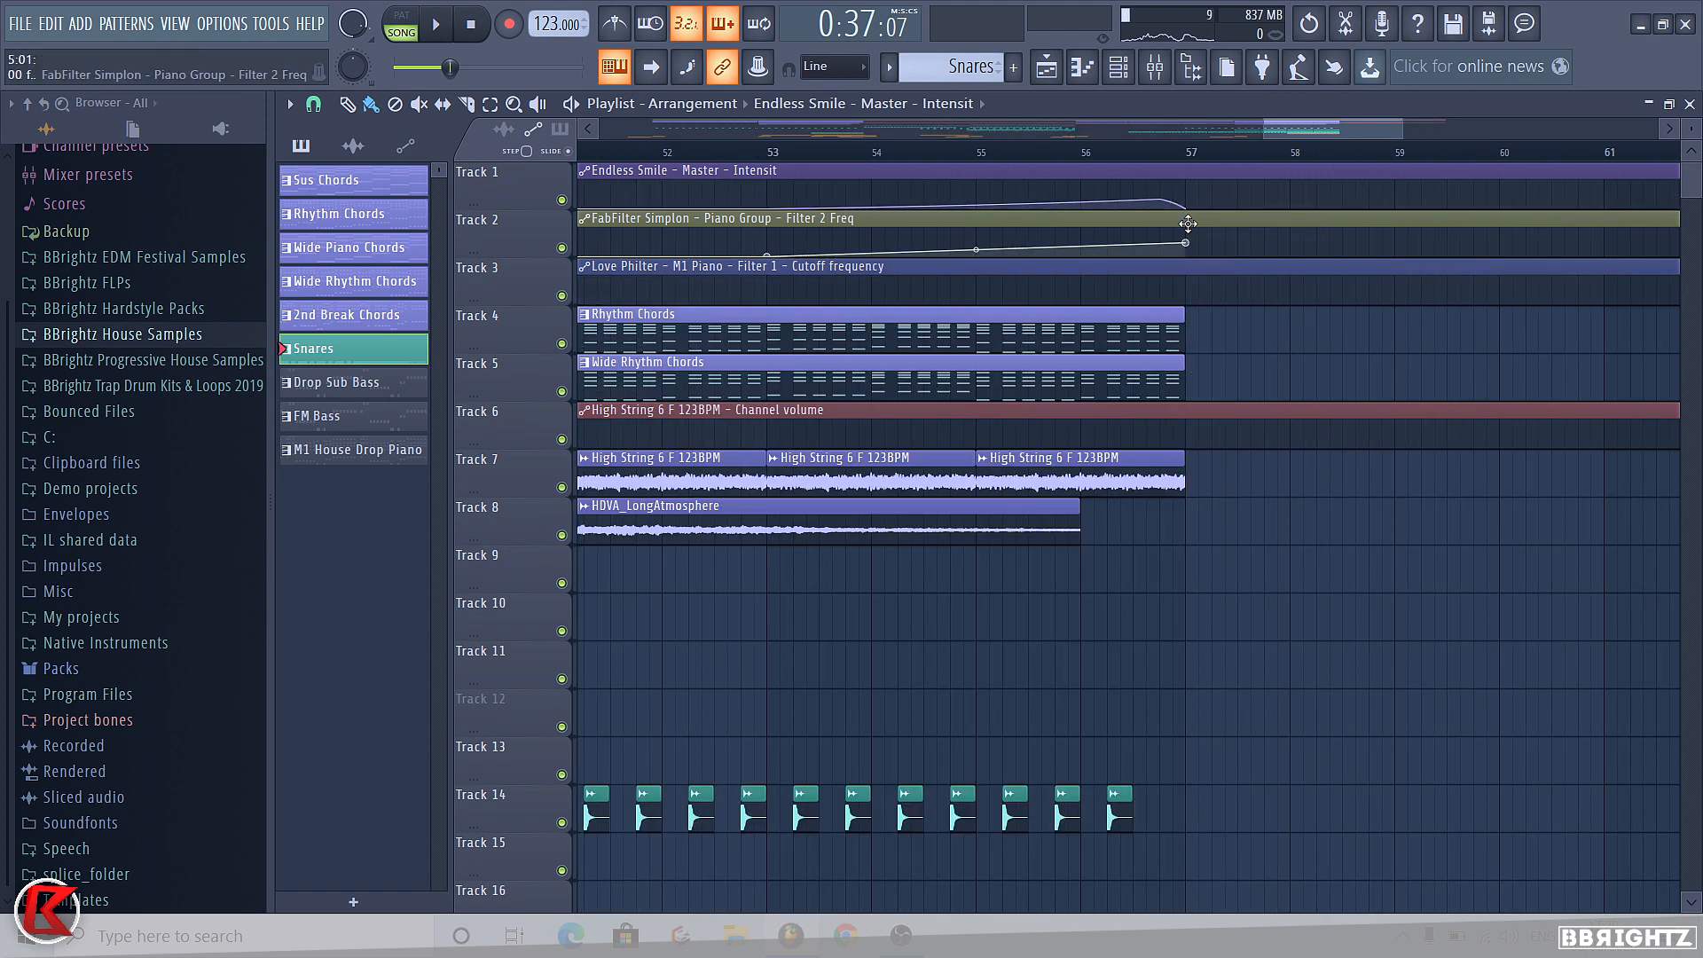
# Copy all the drop clips from bars 21 to 37 so the second drop starts at bar 57.
pyautogui.scroll(-8, 1188, 223)
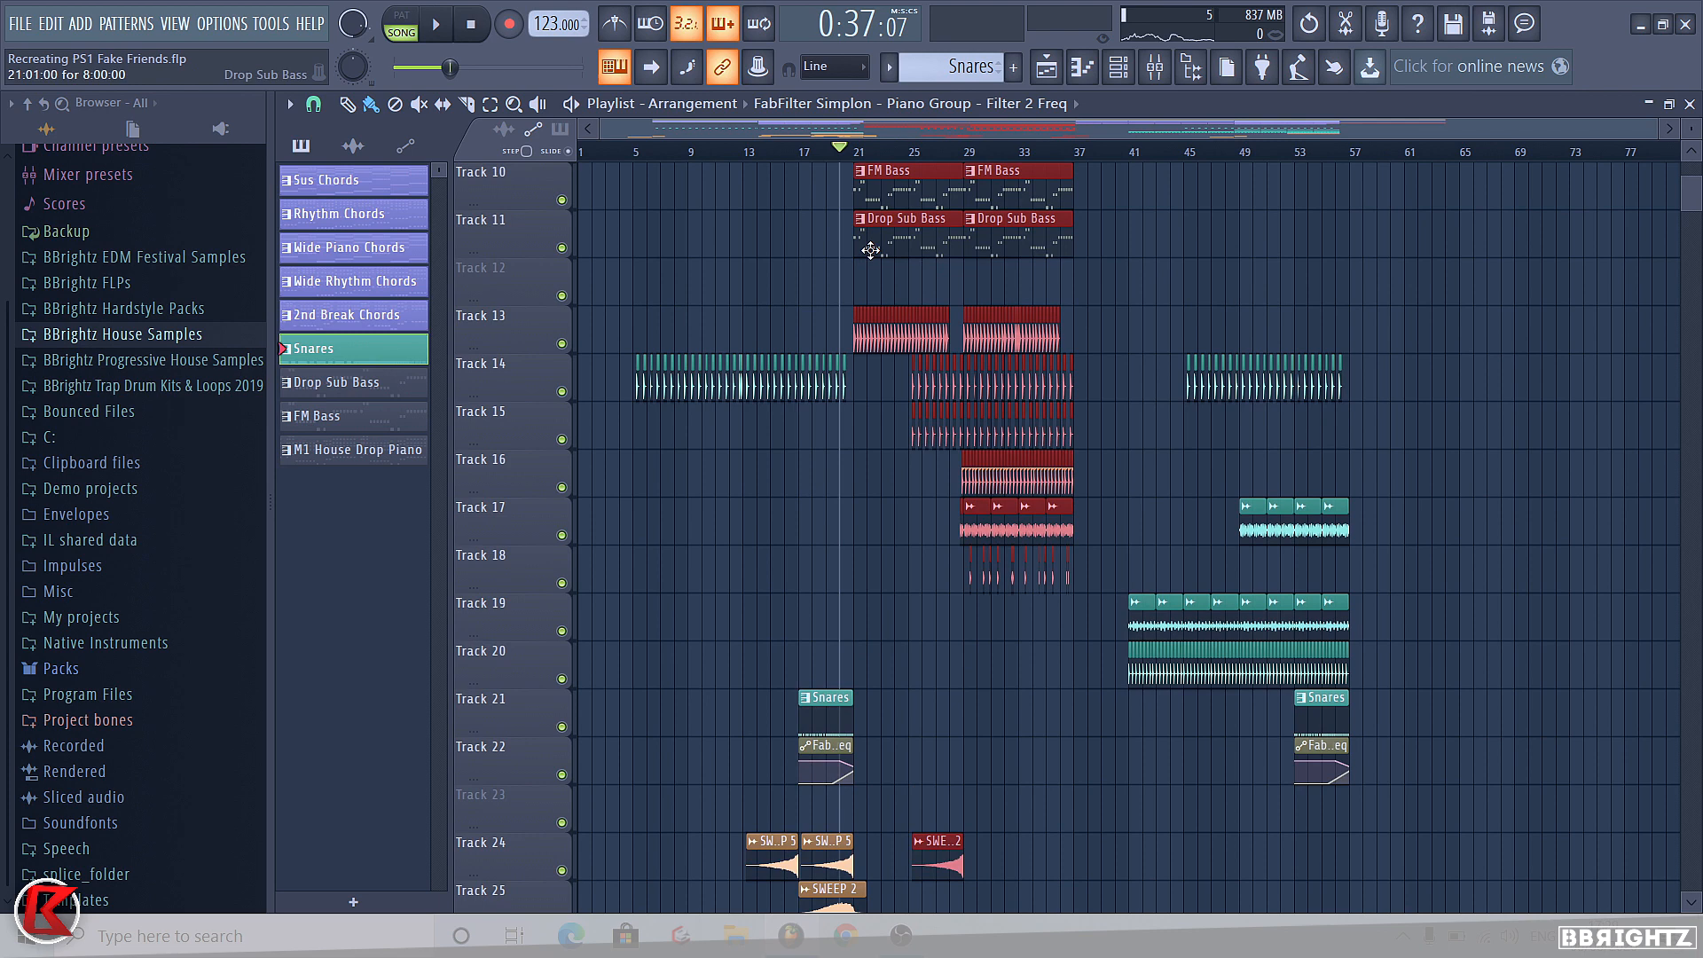
pyautogui.scroll(2, 890, 284)
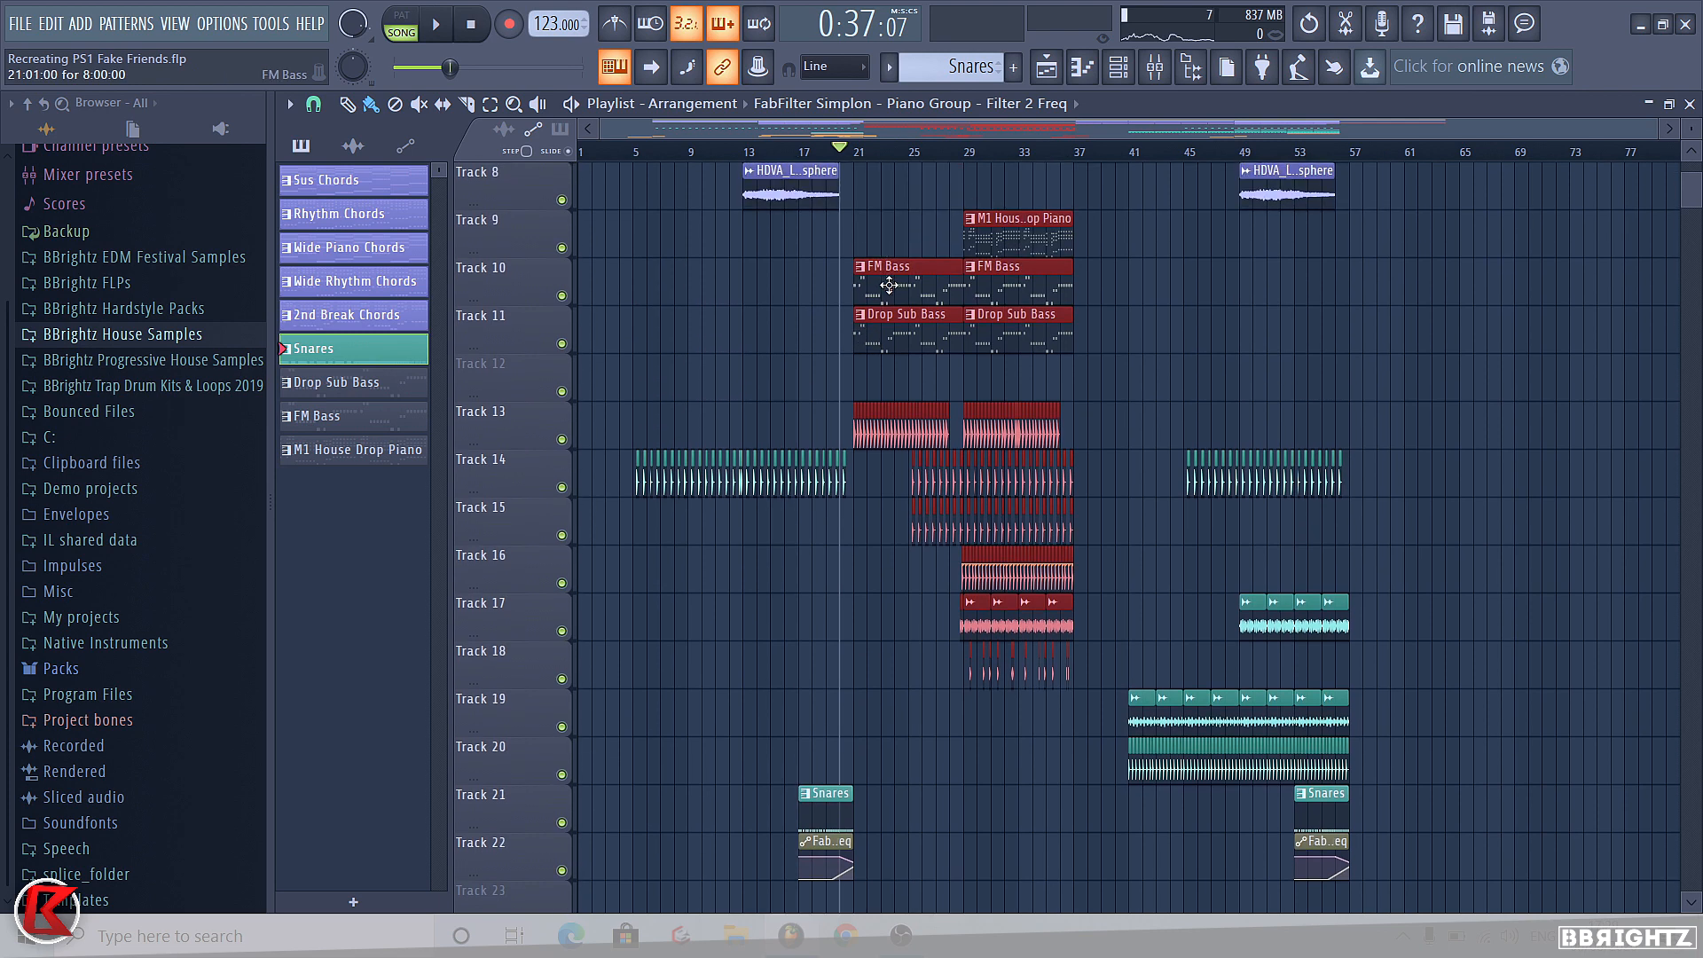
pyautogui.moveTo(889, 285); pyautogui.dragTo(1385, 284)
pyautogui.scroll(3, 1347, 284)
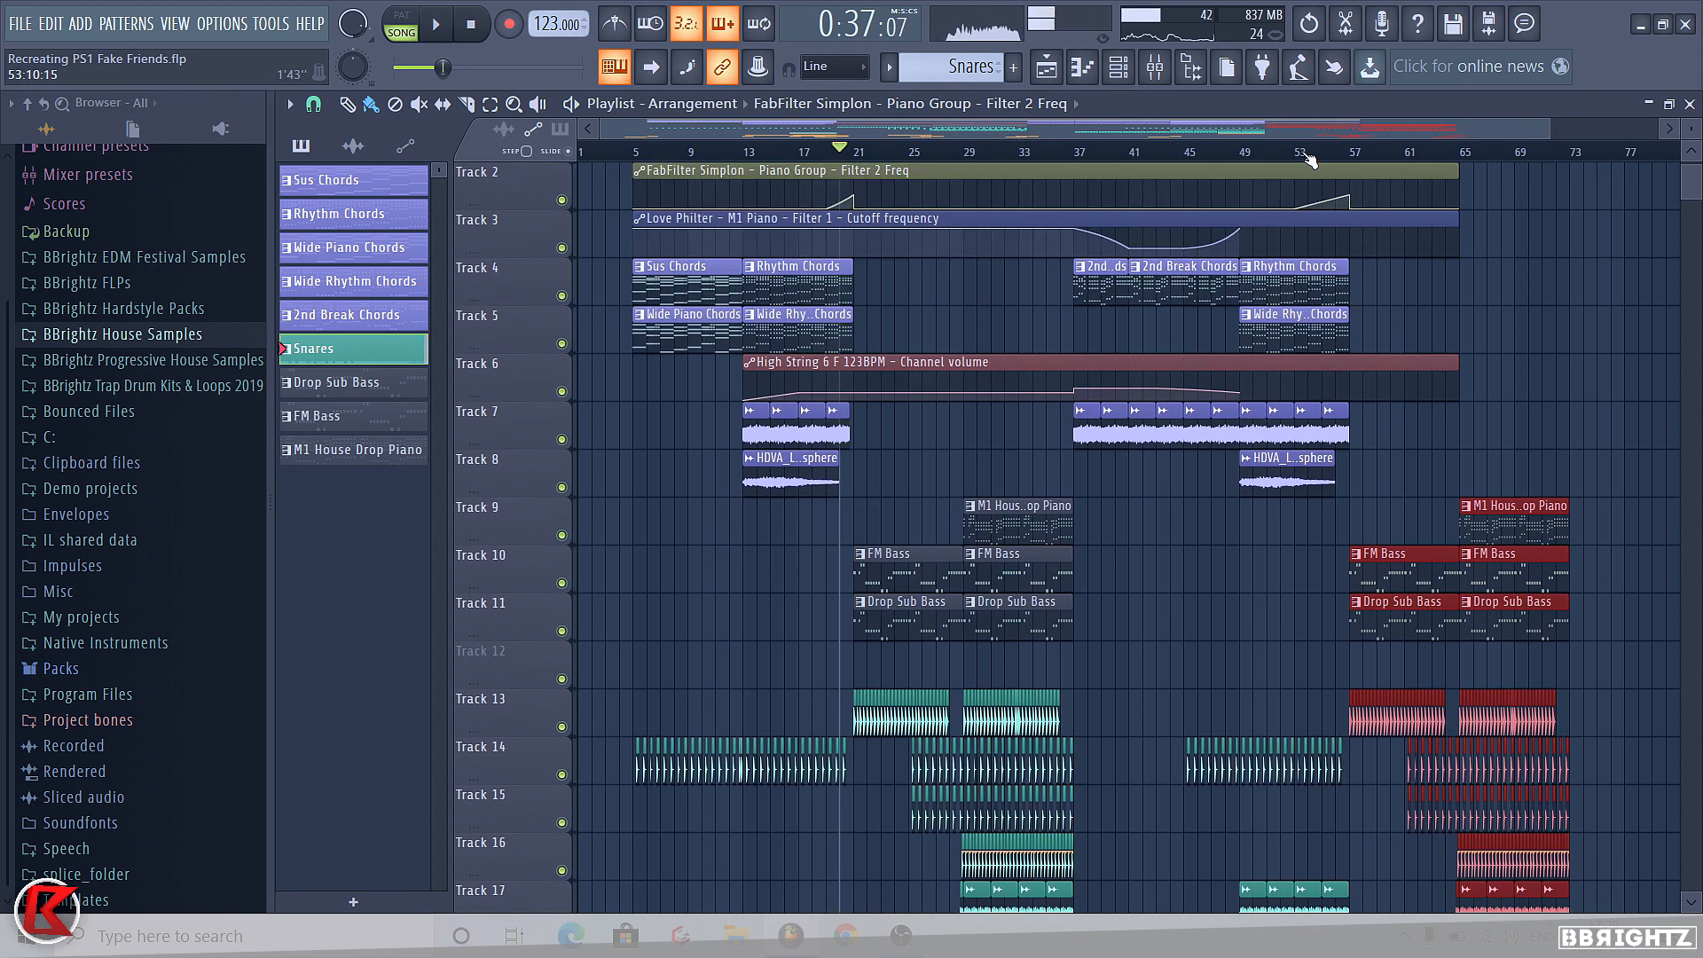
# Play the build-up from bar 53 towards the copied drop and check the clips around bar 57.
pyautogui.click(1302, 152)
pyautogui.press('space')
pyautogui.scroll(-3, 1679, 630)
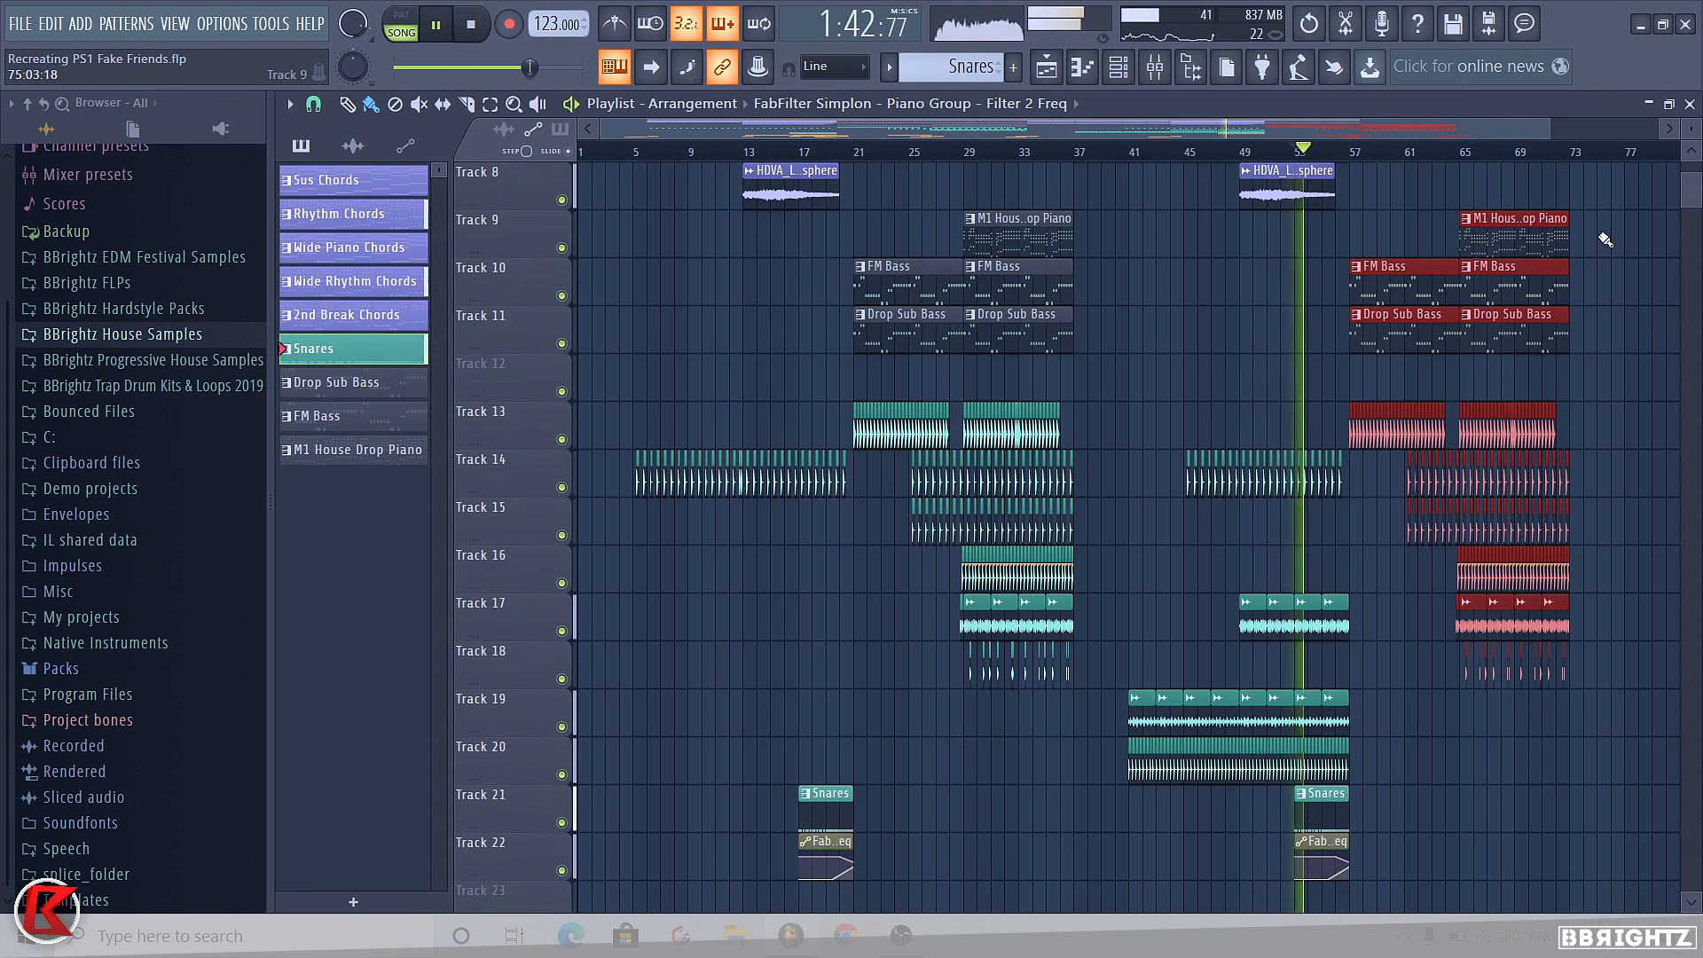
pyautogui.scroll(1, 1473, 642)
pyautogui.scroll(7, 1398, 827)
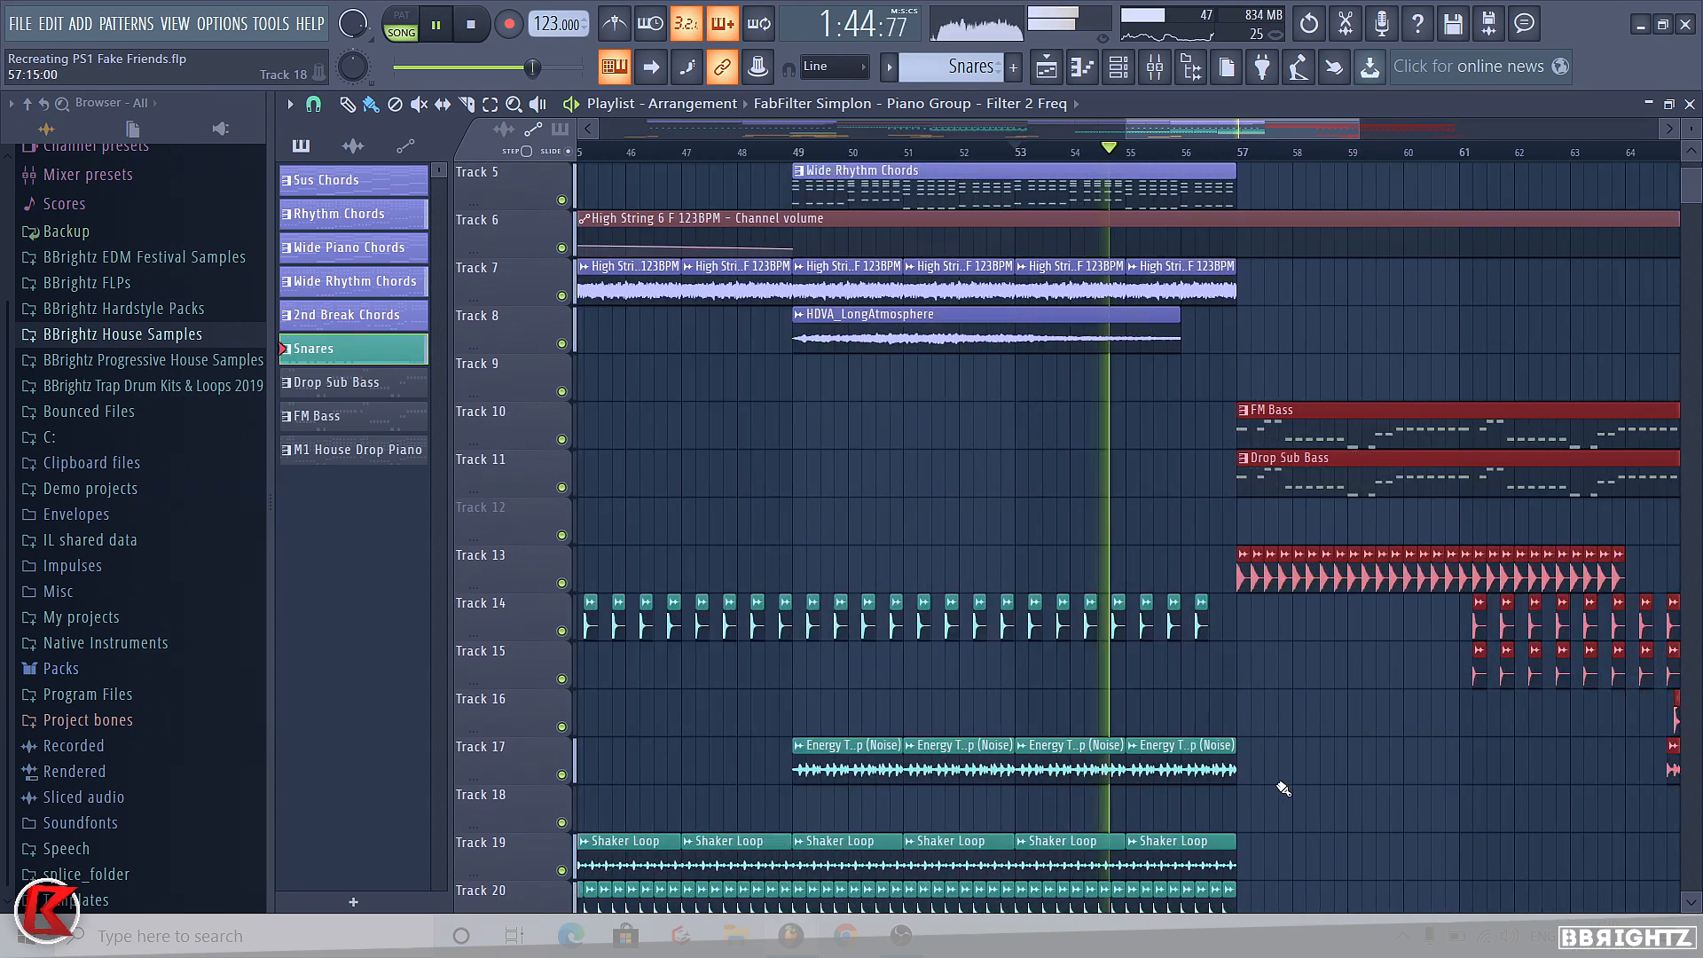
# Remove the last bar of KICK 8 and Energy Top Loop (Noise) before bar 57 and shorten the final Shaker Loop by about half a bar.
pyautogui.scroll(-2, 1196, 681)
pyautogui.rightClick(1227, 622)
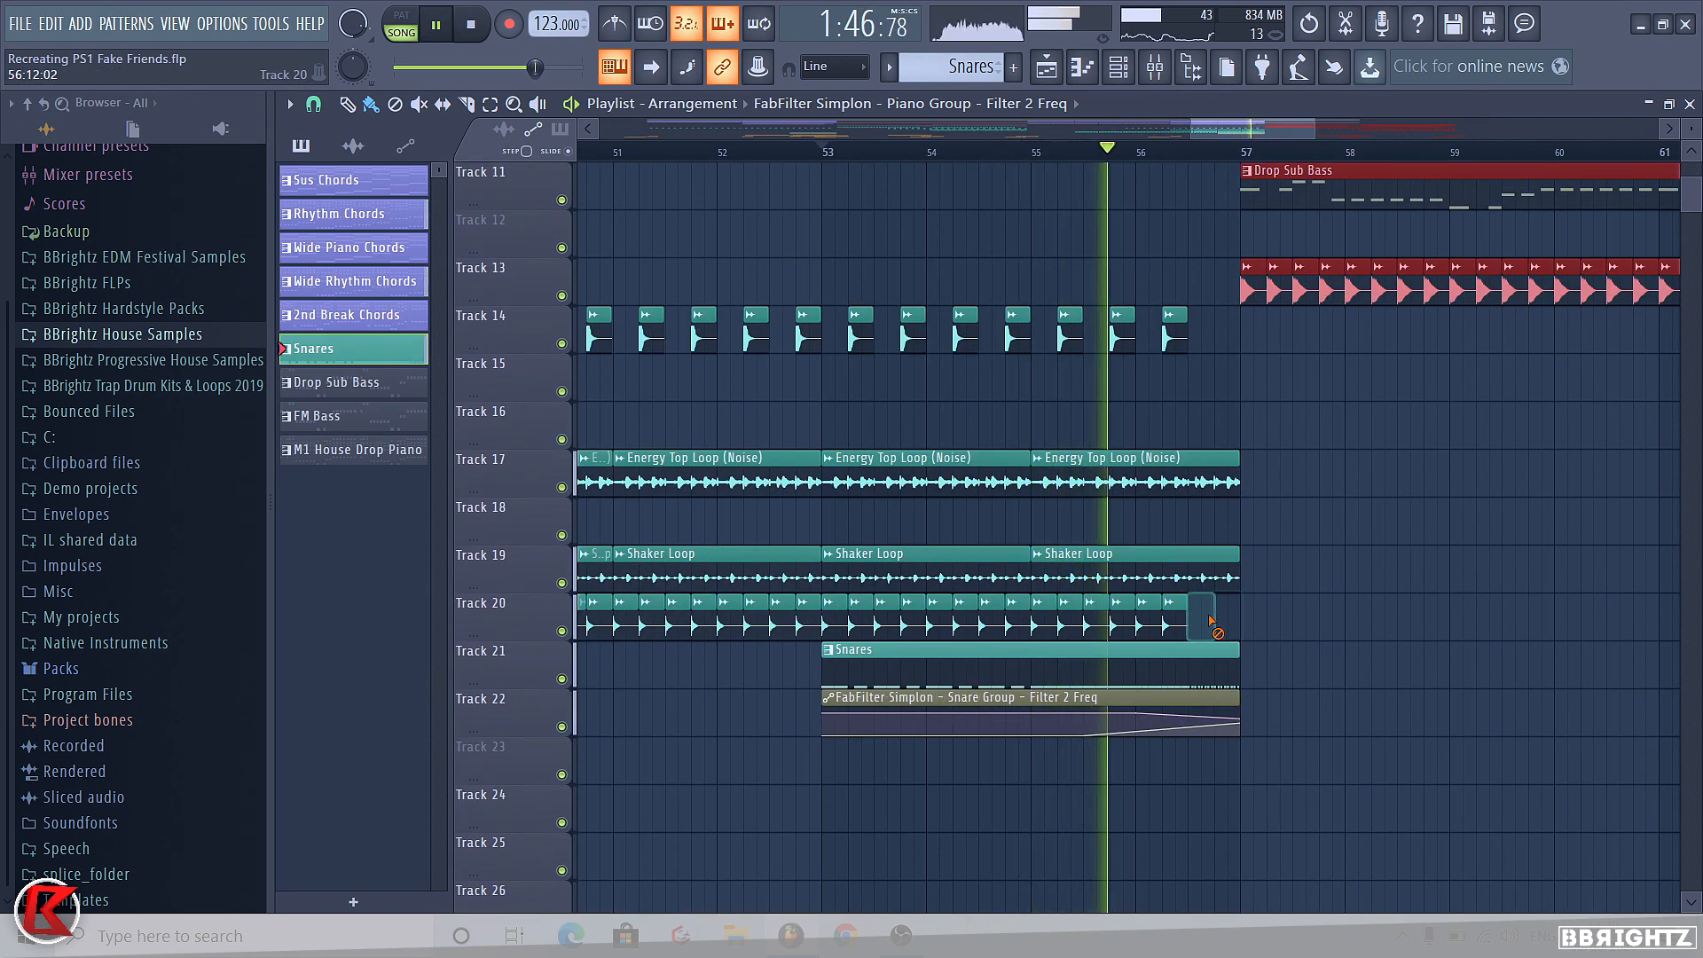
pyautogui.rightClick(1155, 623)
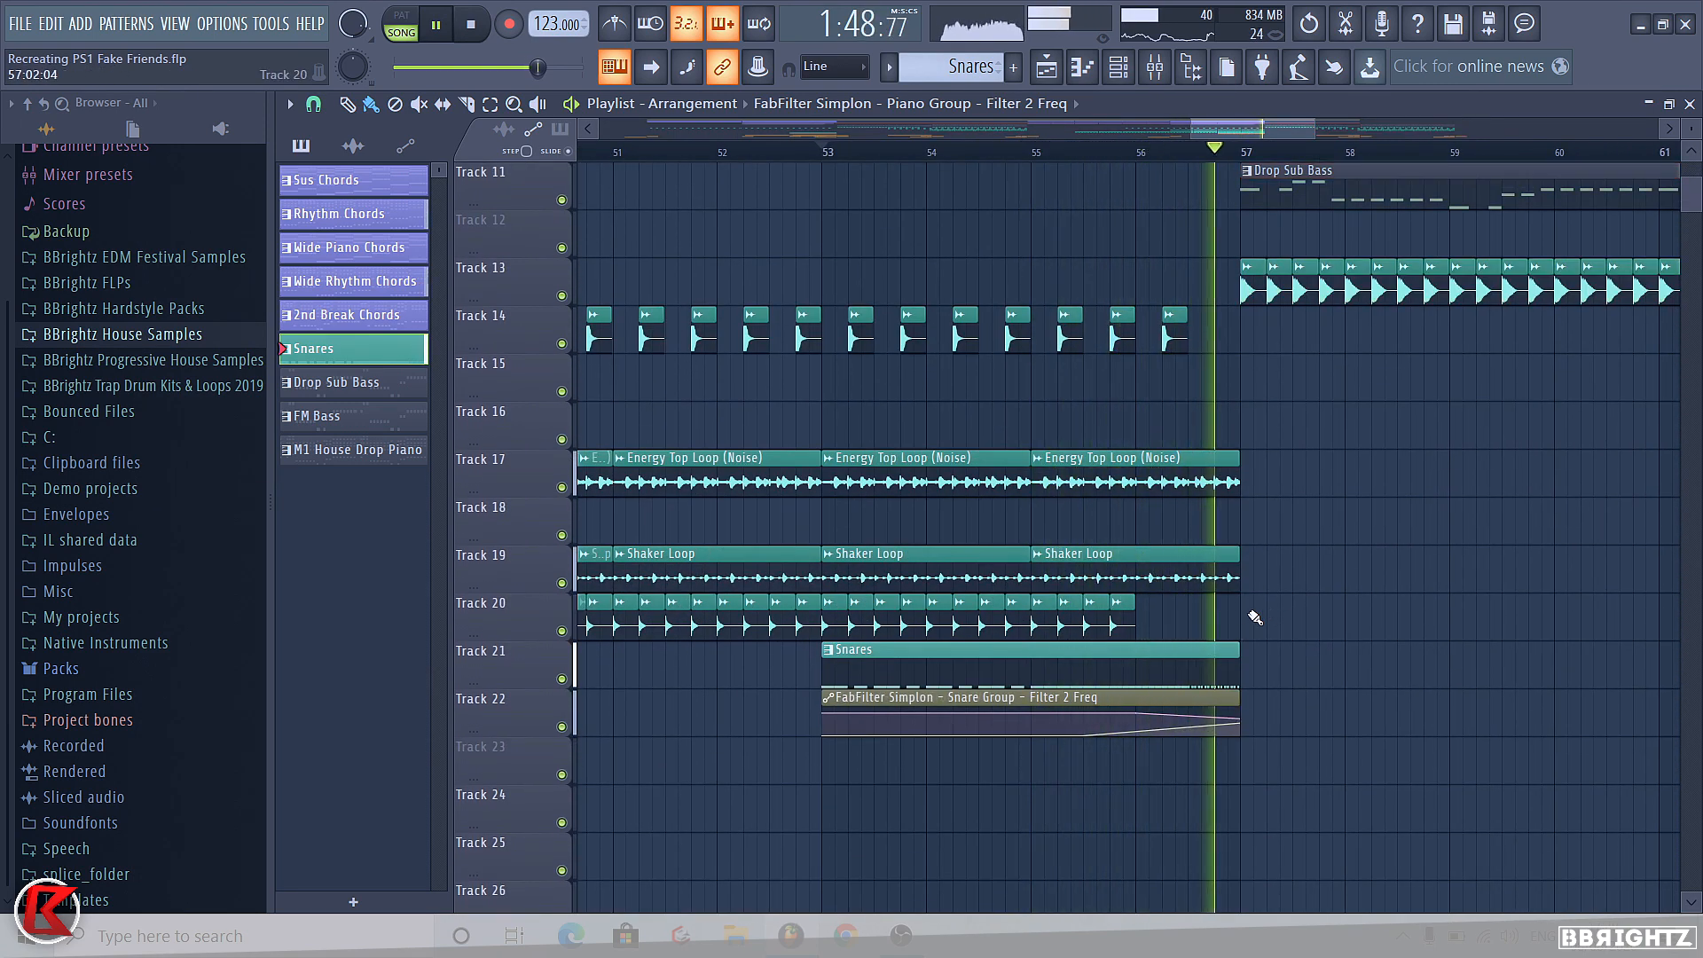
pyautogui.scroll(-5, 1014, 542)
pyautogui.scroll(-2, 1456, 597)
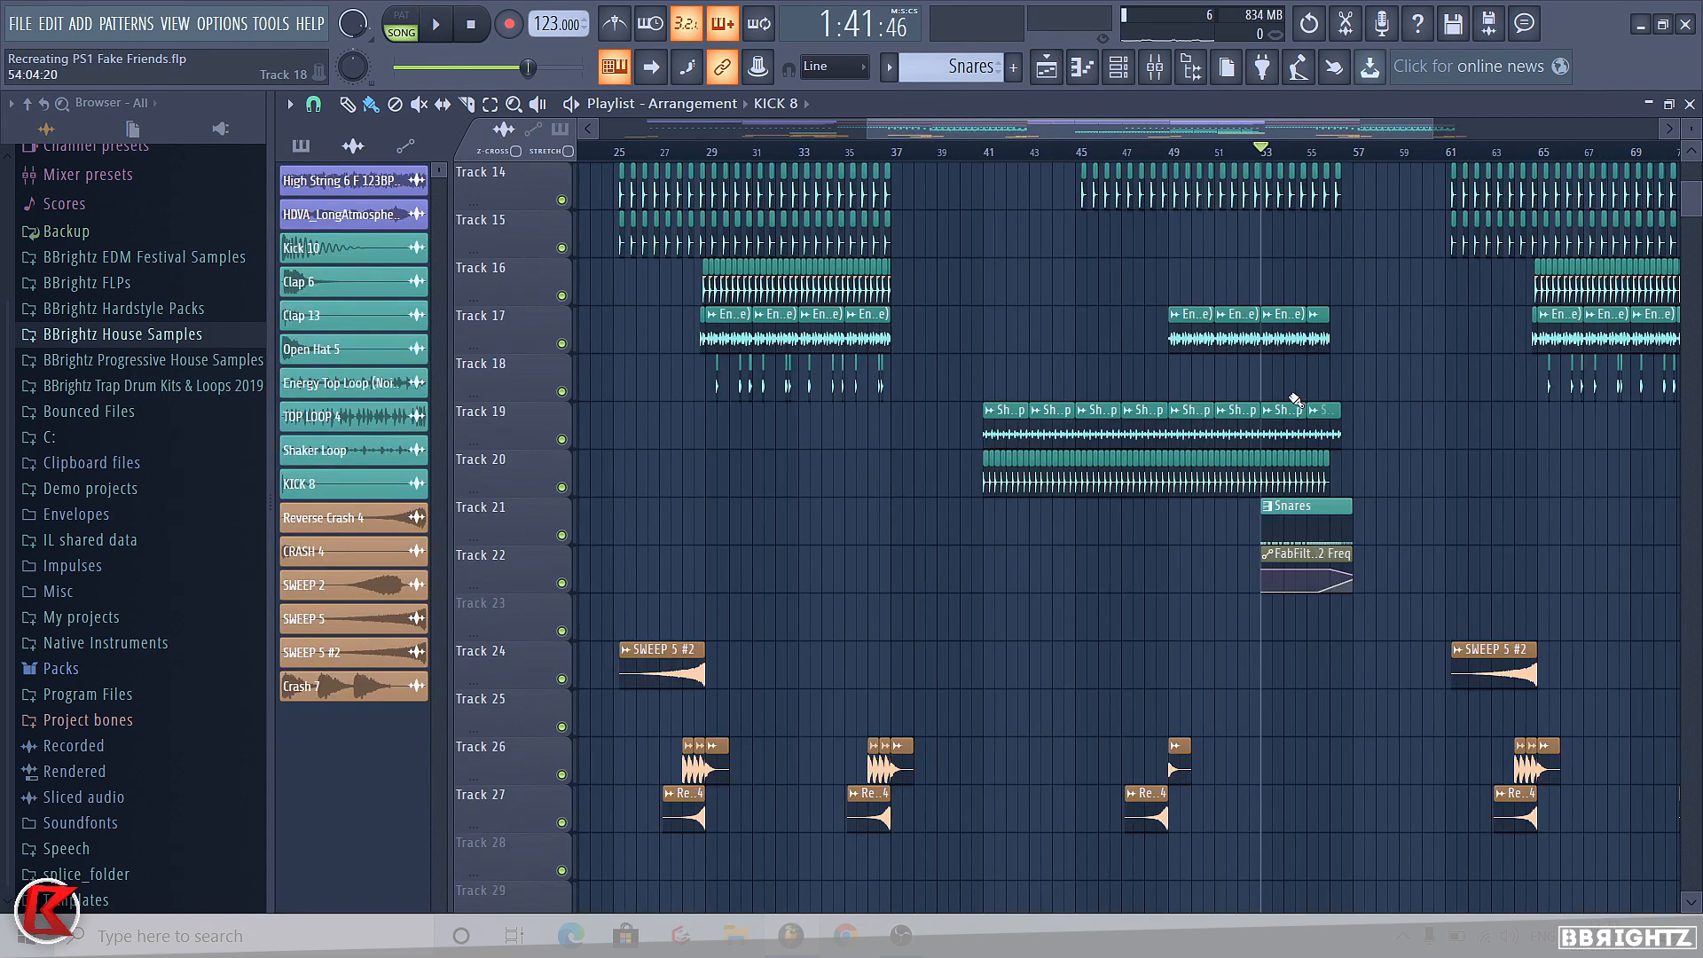
# Select bars 53 to 57 and add the Big Sub Impact 1 sample from the Deep House Essentials Vol.2 impacts at bar 53 on Track 24.
pyautogui.moveTo(1268, 156); pyautogui.dragTo(1357, 253)
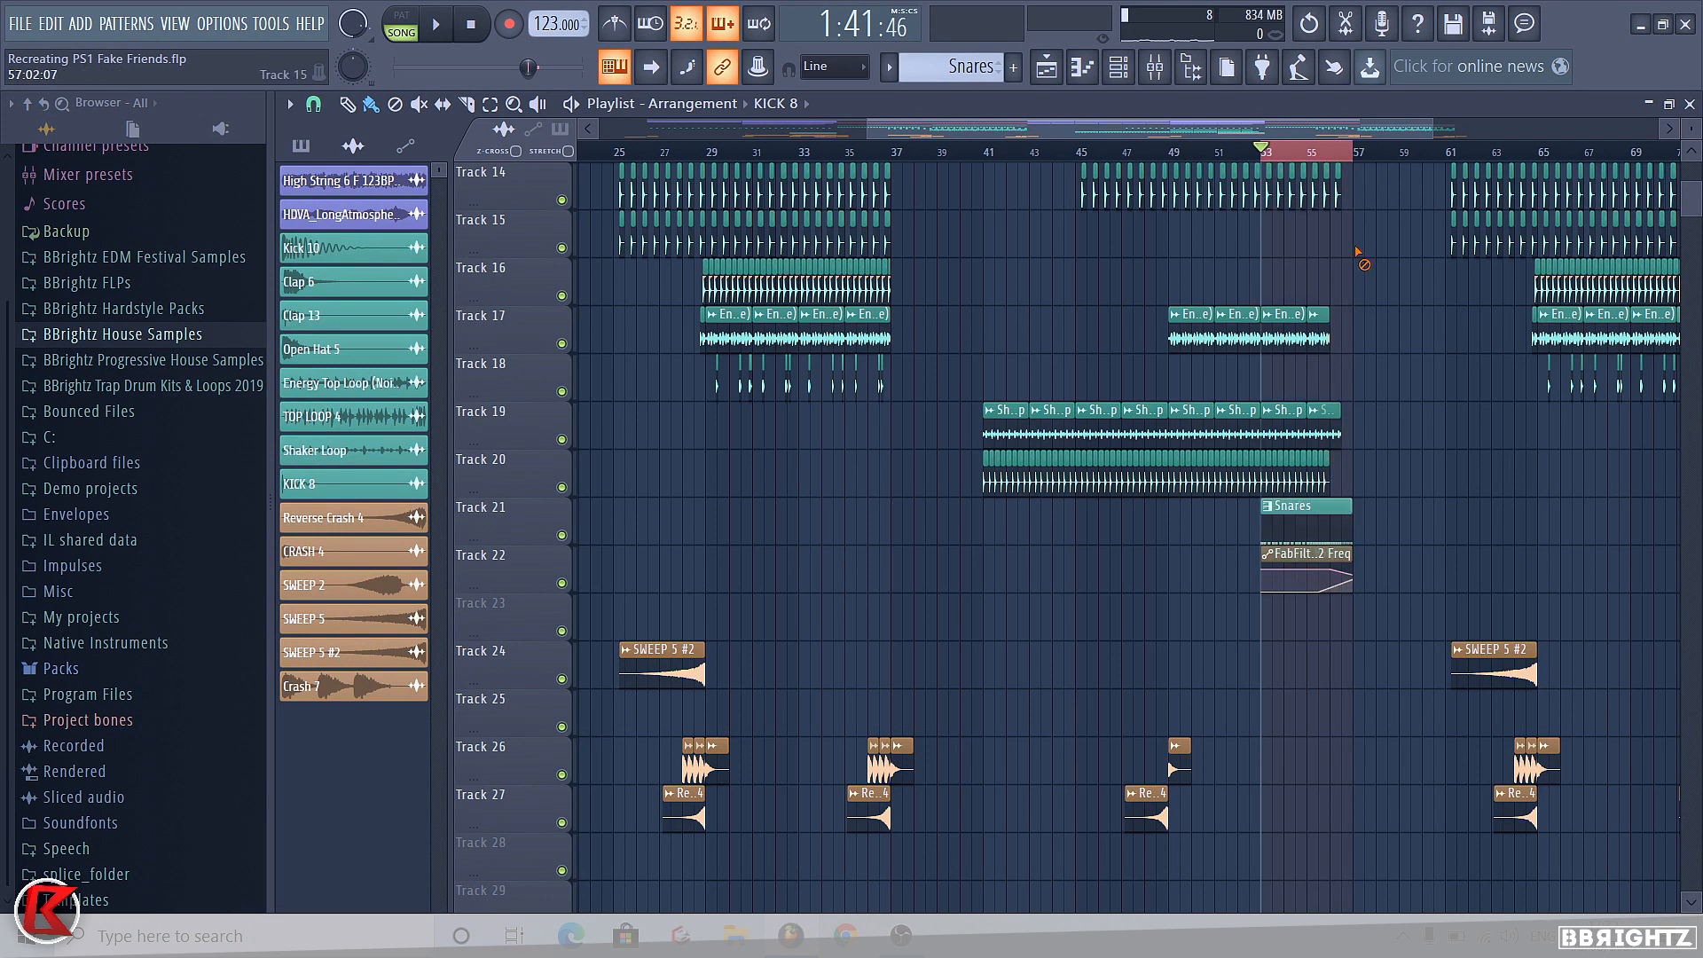
pyautogui.click(149, 337)
pyautogui.click(138, 414)
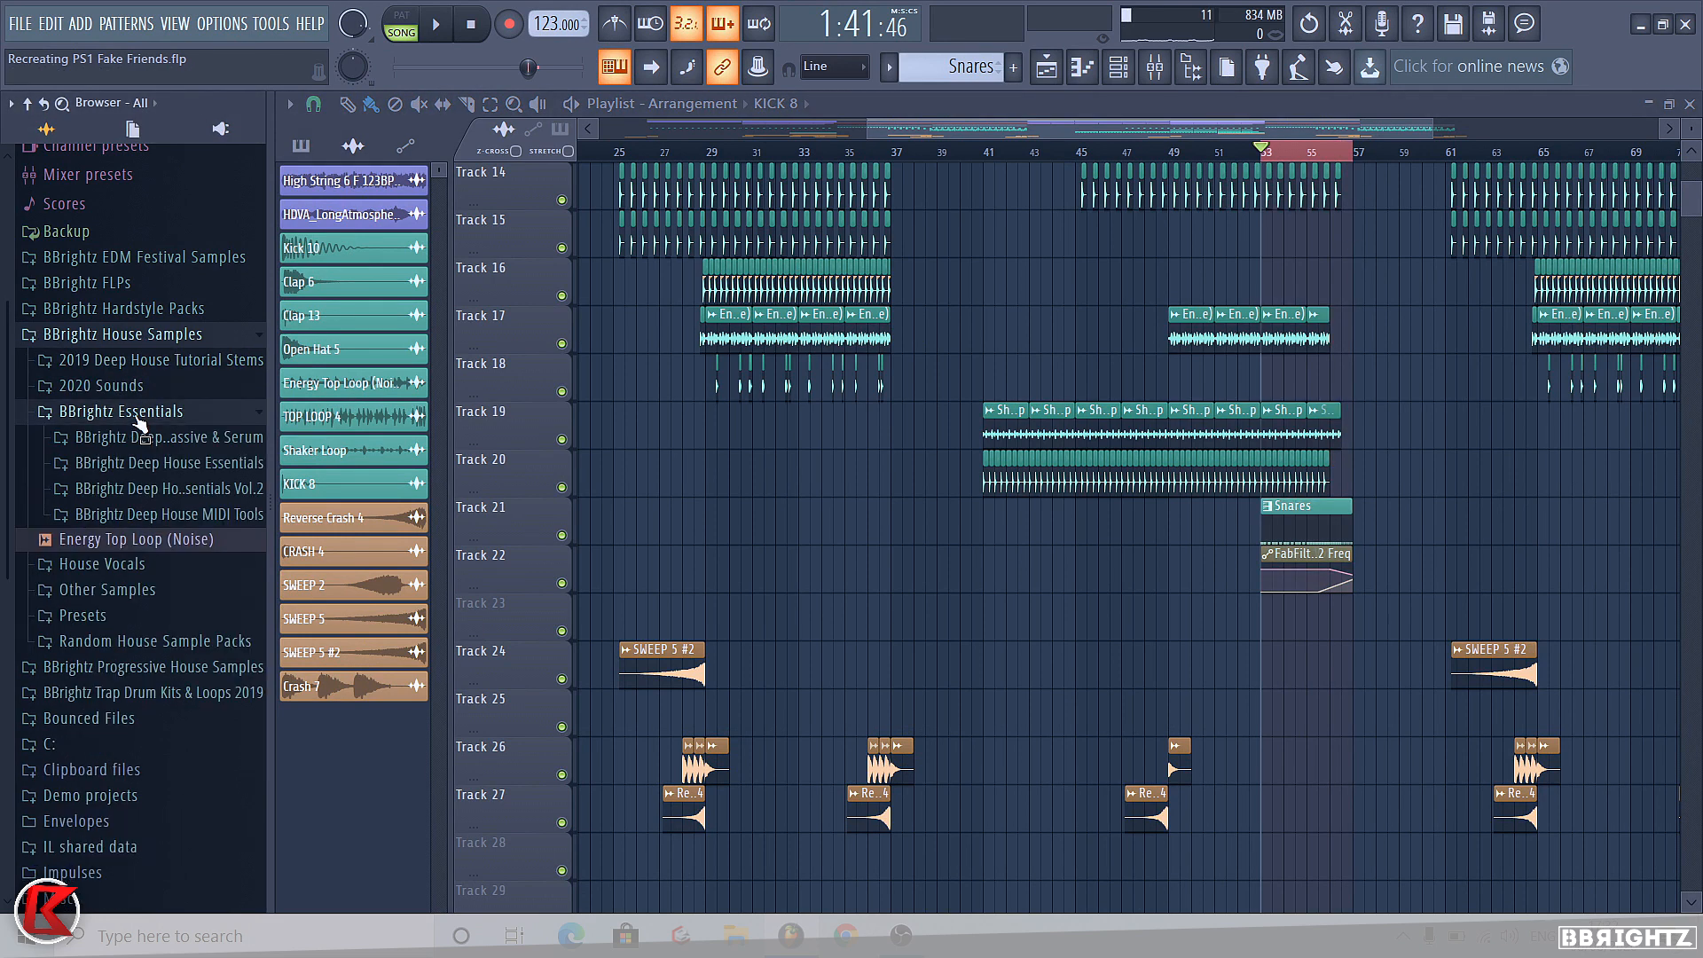
pyautogui.click(169, 463)
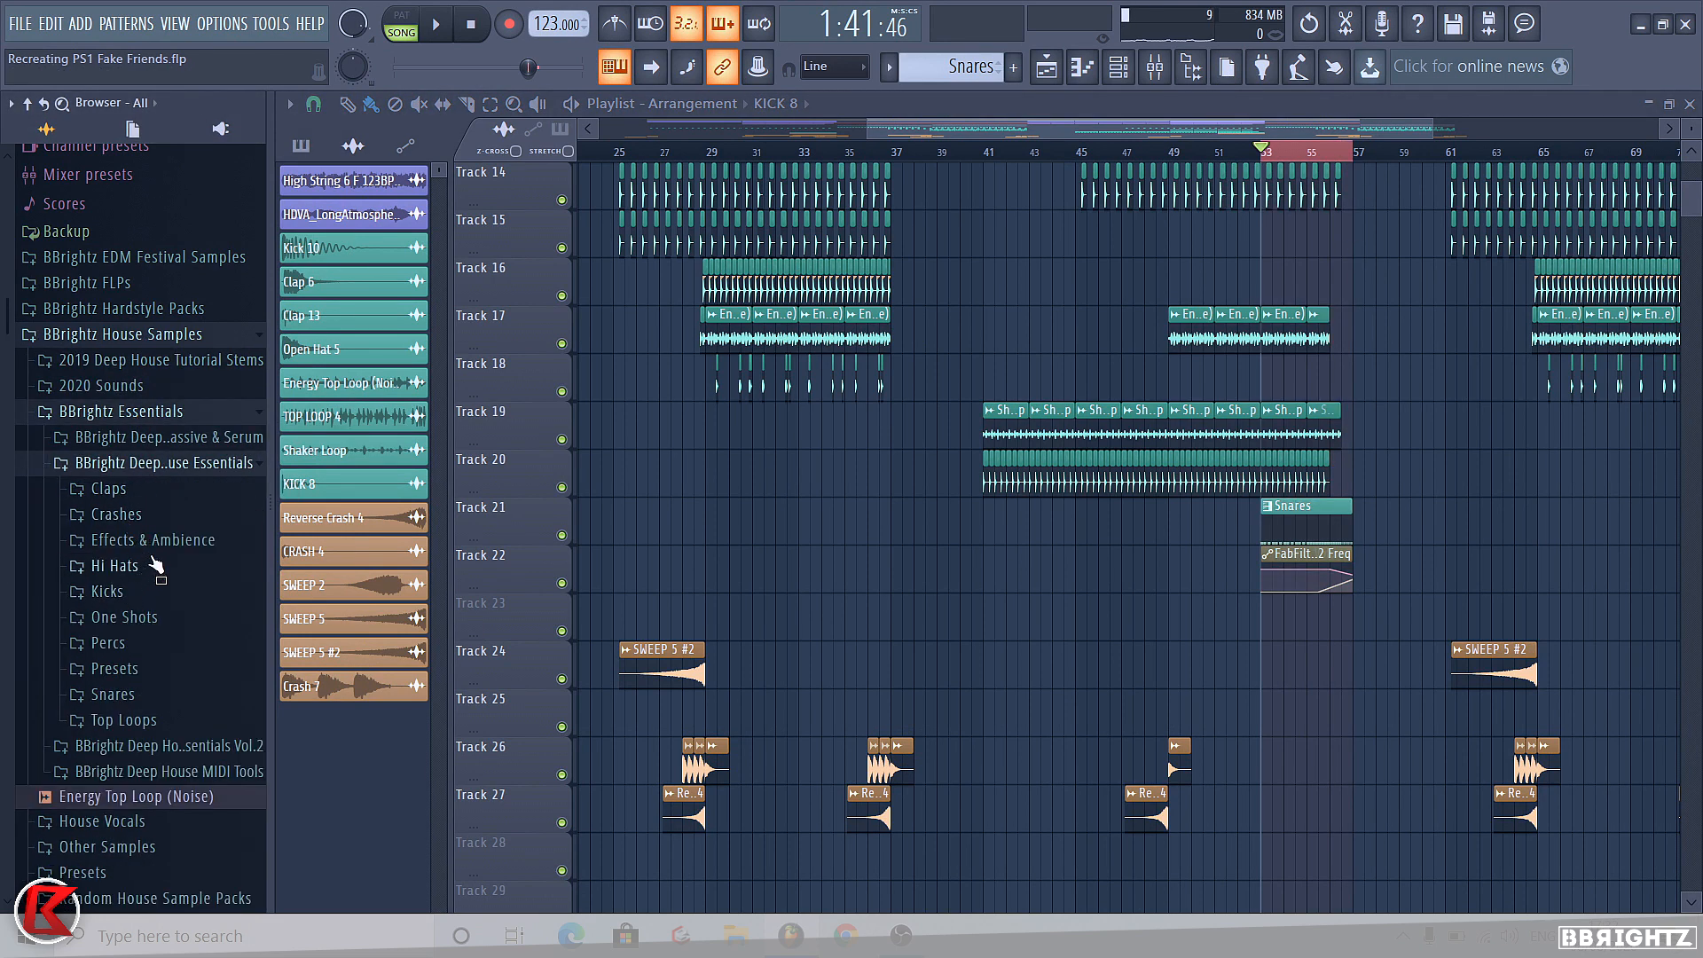
pyautogui.click(169, 745)
pyautogui.click(146, 591)
pyautogui.click(115, 616)
pyautogui.click(133, 651)
pyautogui.click(136, 671)
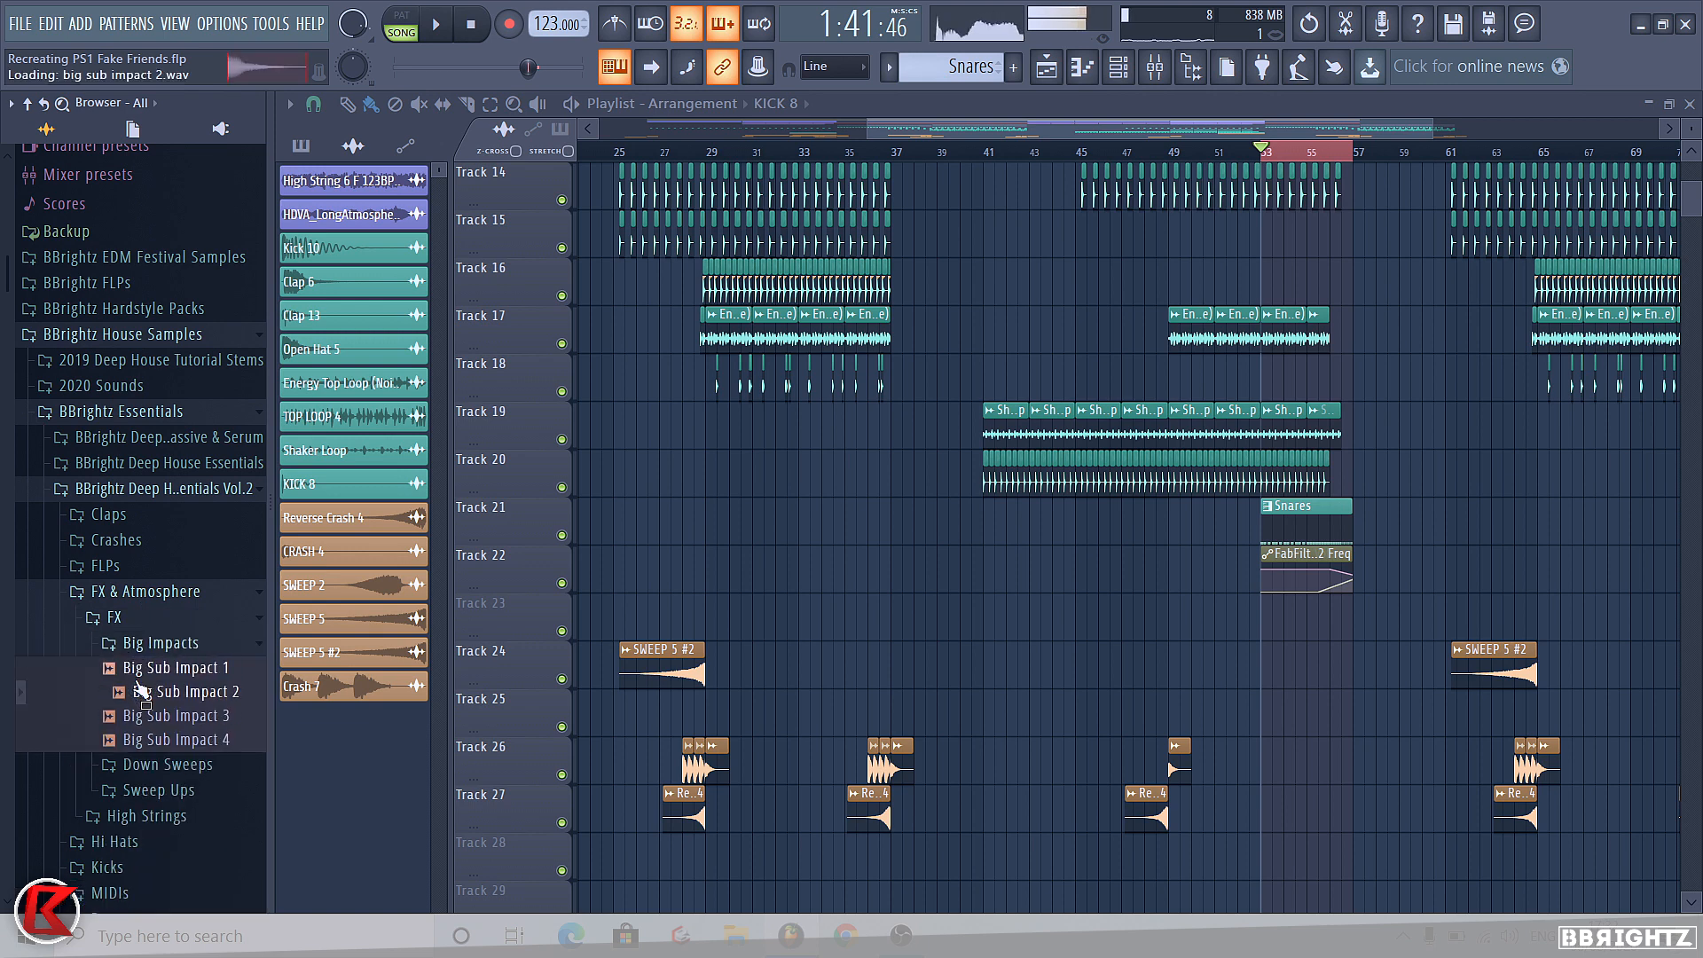
pyautogui.moveTo(175, 670); pyautogui.dragTo(1299, 678)
# Collapse the Big Impacts, FX, FX & Atmosphere and Deep House Essentials Vol.2 folders in the sample browser.
pyautogui.click(160, 642)
pyautogui.click(114, 616)
pyautogui.click(147, 591)
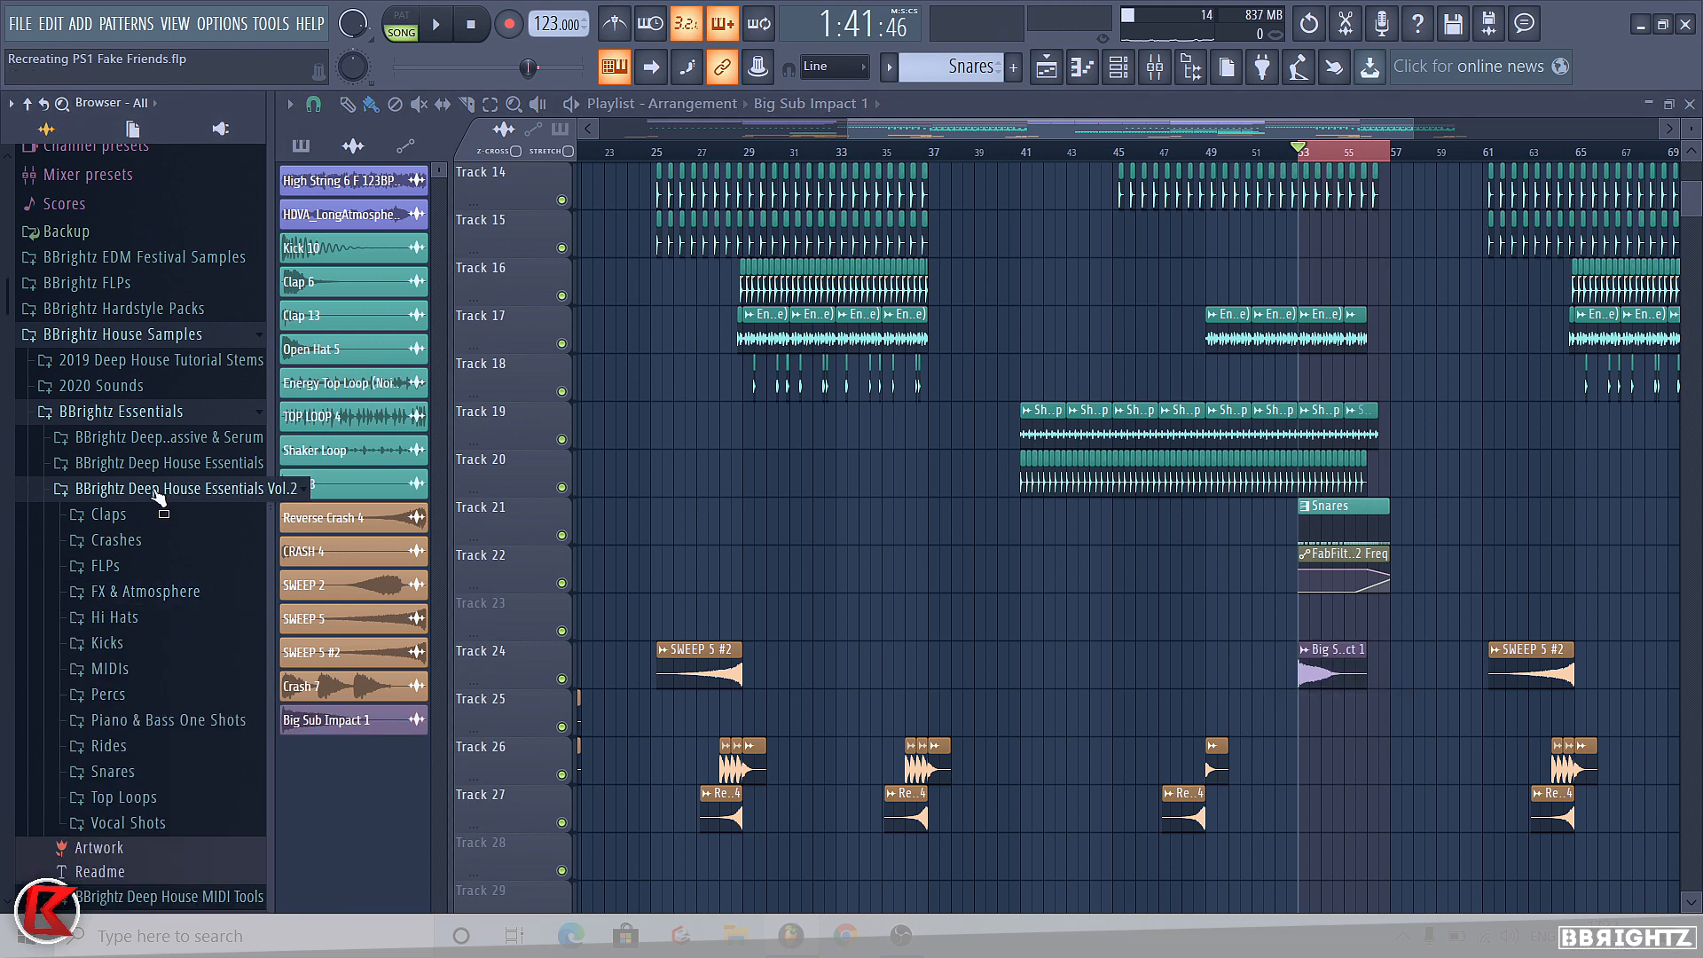
pyautogui.click(169, 489)
# Move the Big Sub Impact 1 clip to Track 23 and place a copy of it at bar 17.
pyautogui.doubleClick(1341, 669)
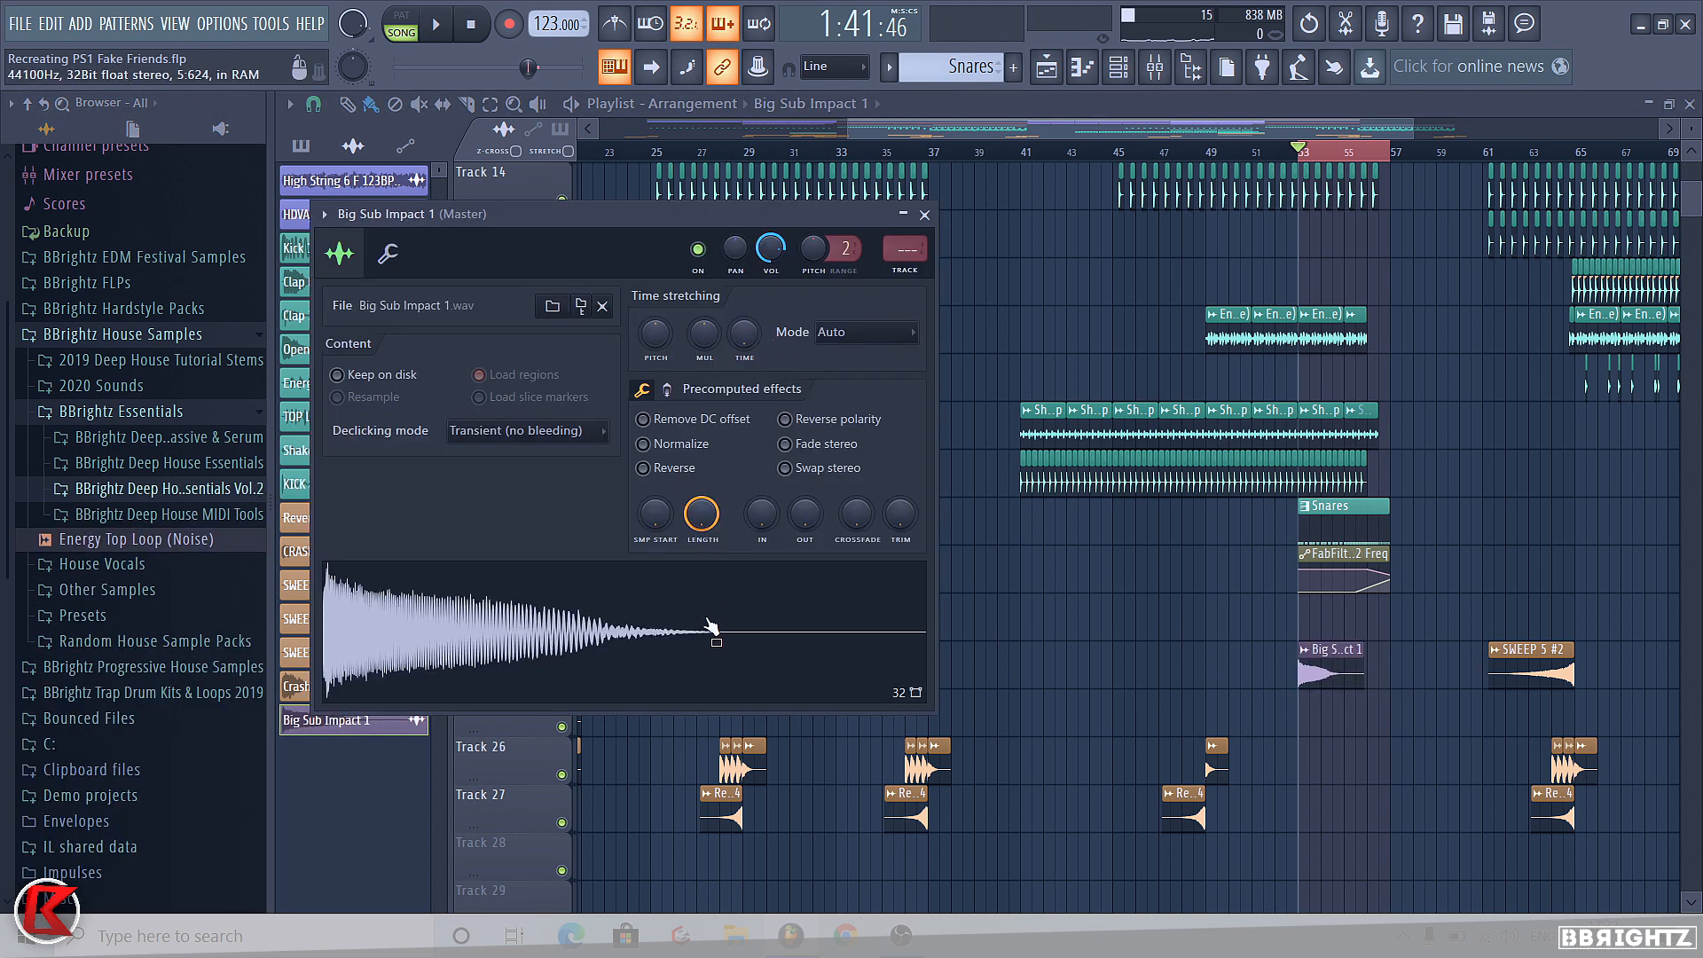
pyautogui.press('Escape')
pyautogui.scroll(-2, 832, 635)
pyautogui.scroll(-3, 862, 410)
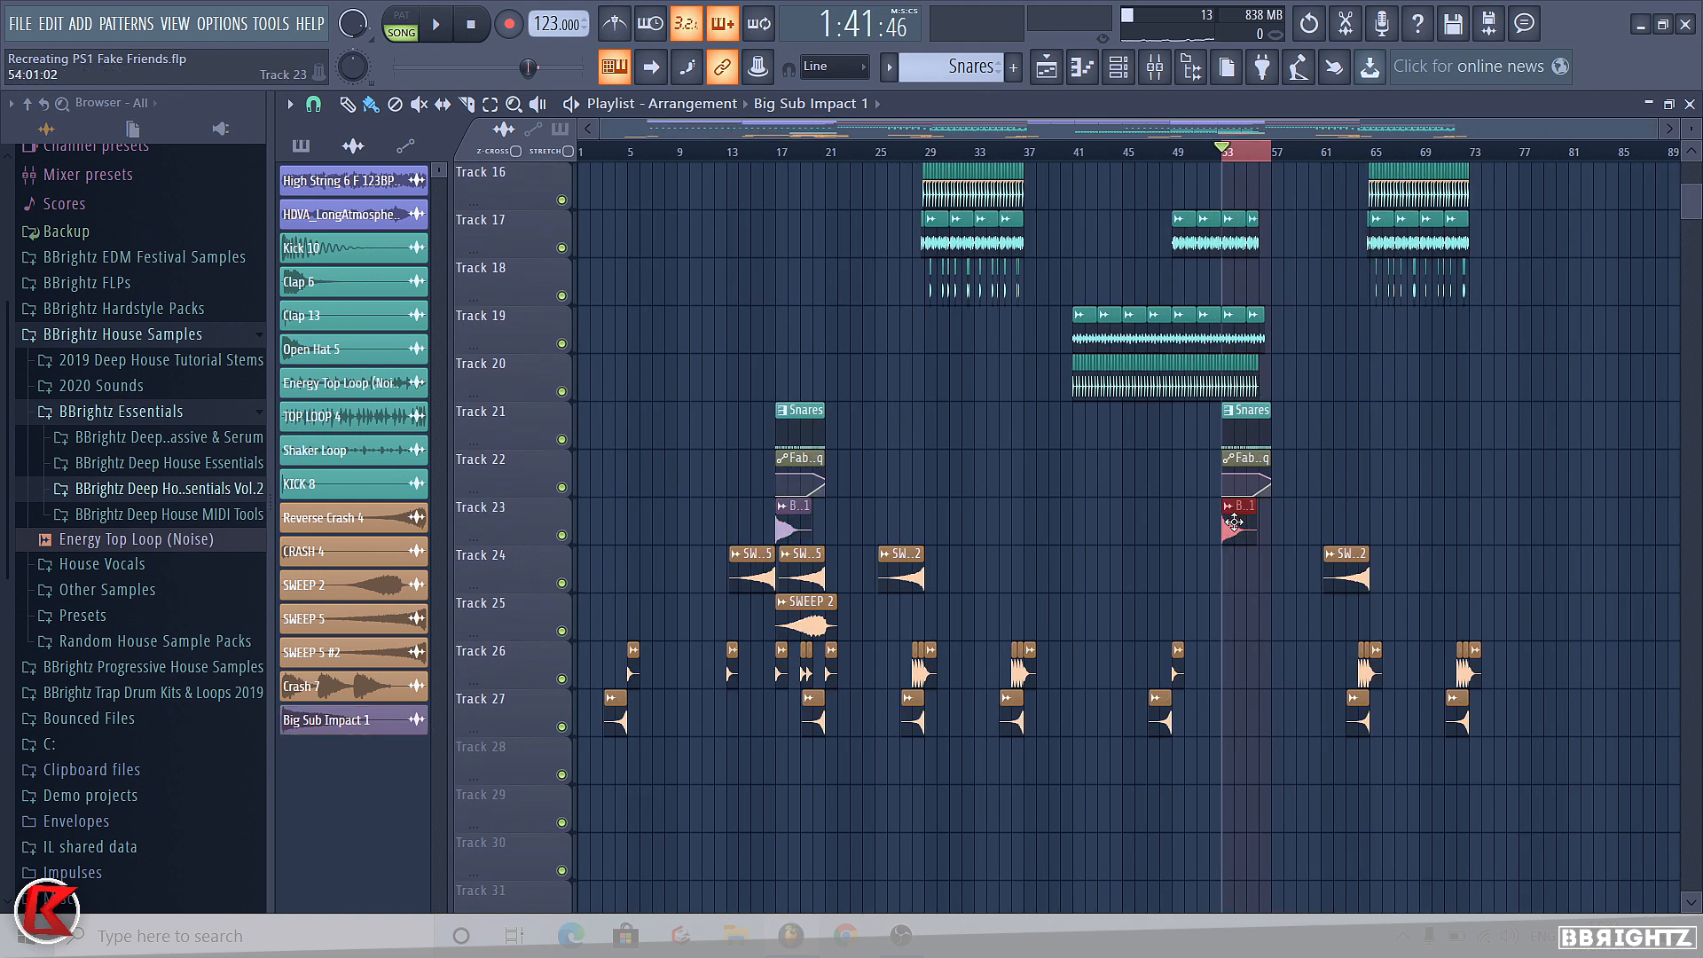
# Lower the channel volume of Big Sub Impact 1 while playing from bar 53, and clear the bars 53 to 57 selection.
pyautogui.doubleClick(1234, 522)
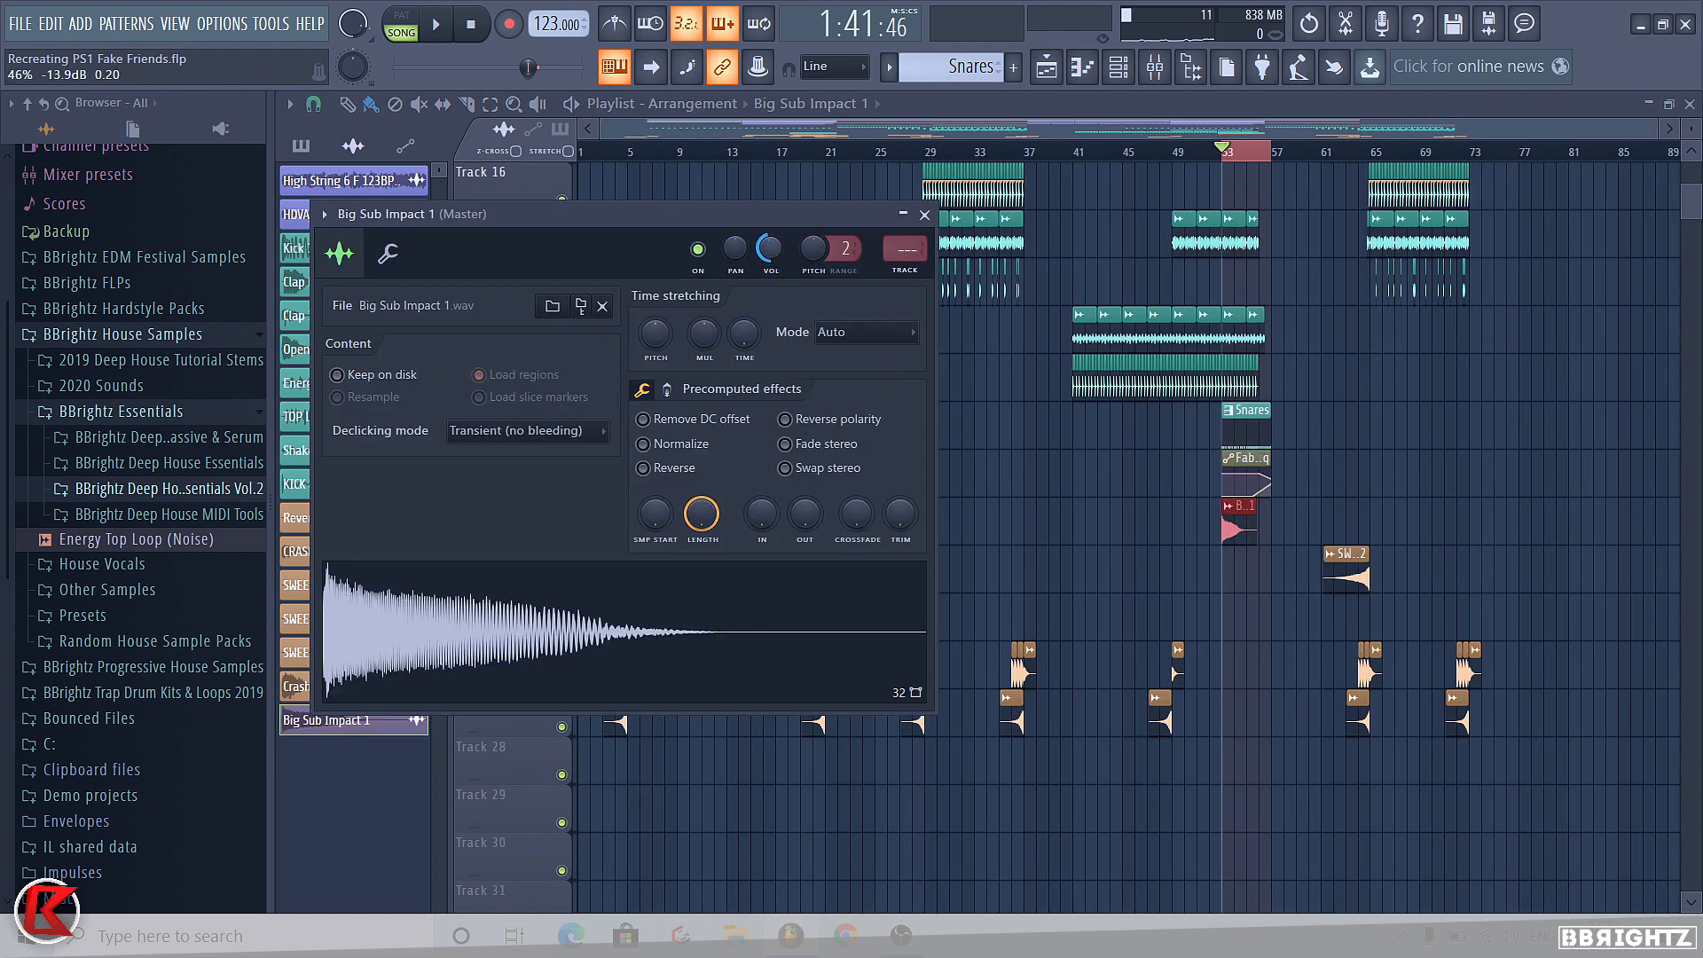
pyautogui.press('space')
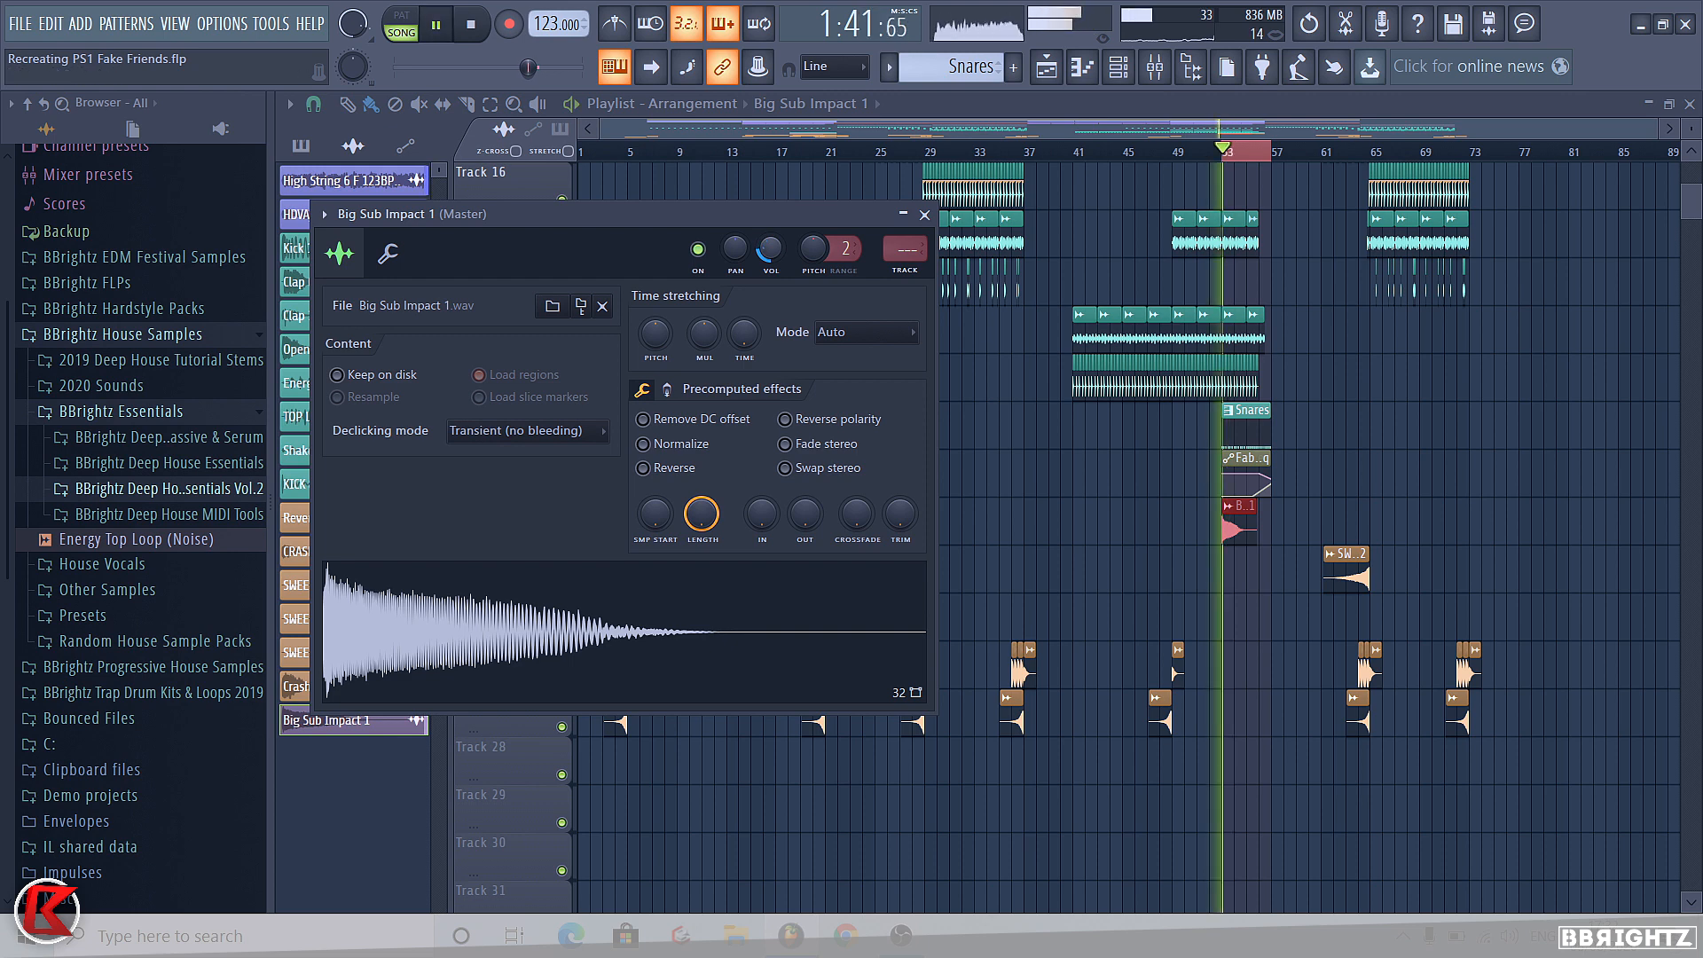
pyautogui.press('Escape')
pyautogui.scroll(1, 1382, 526)
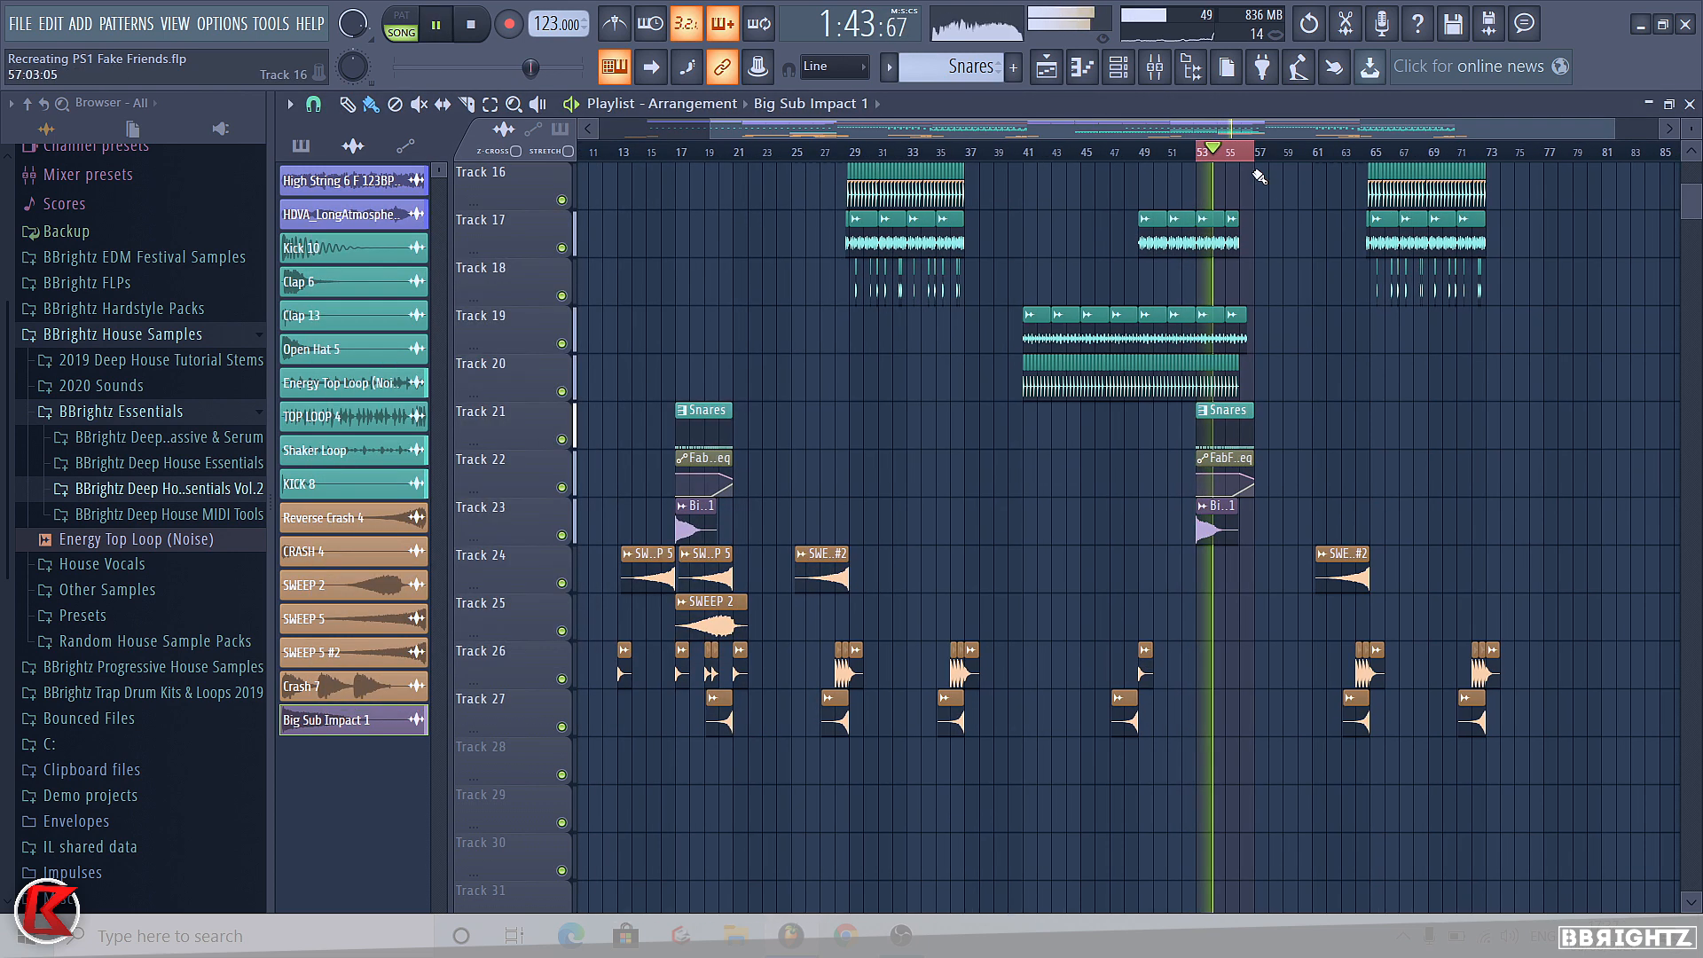
pyautogui.keyDown('ctrl'); pyautogui.click(1261, 155); pyautogui.keyUp('ctrl')
pyautogui.press('space')
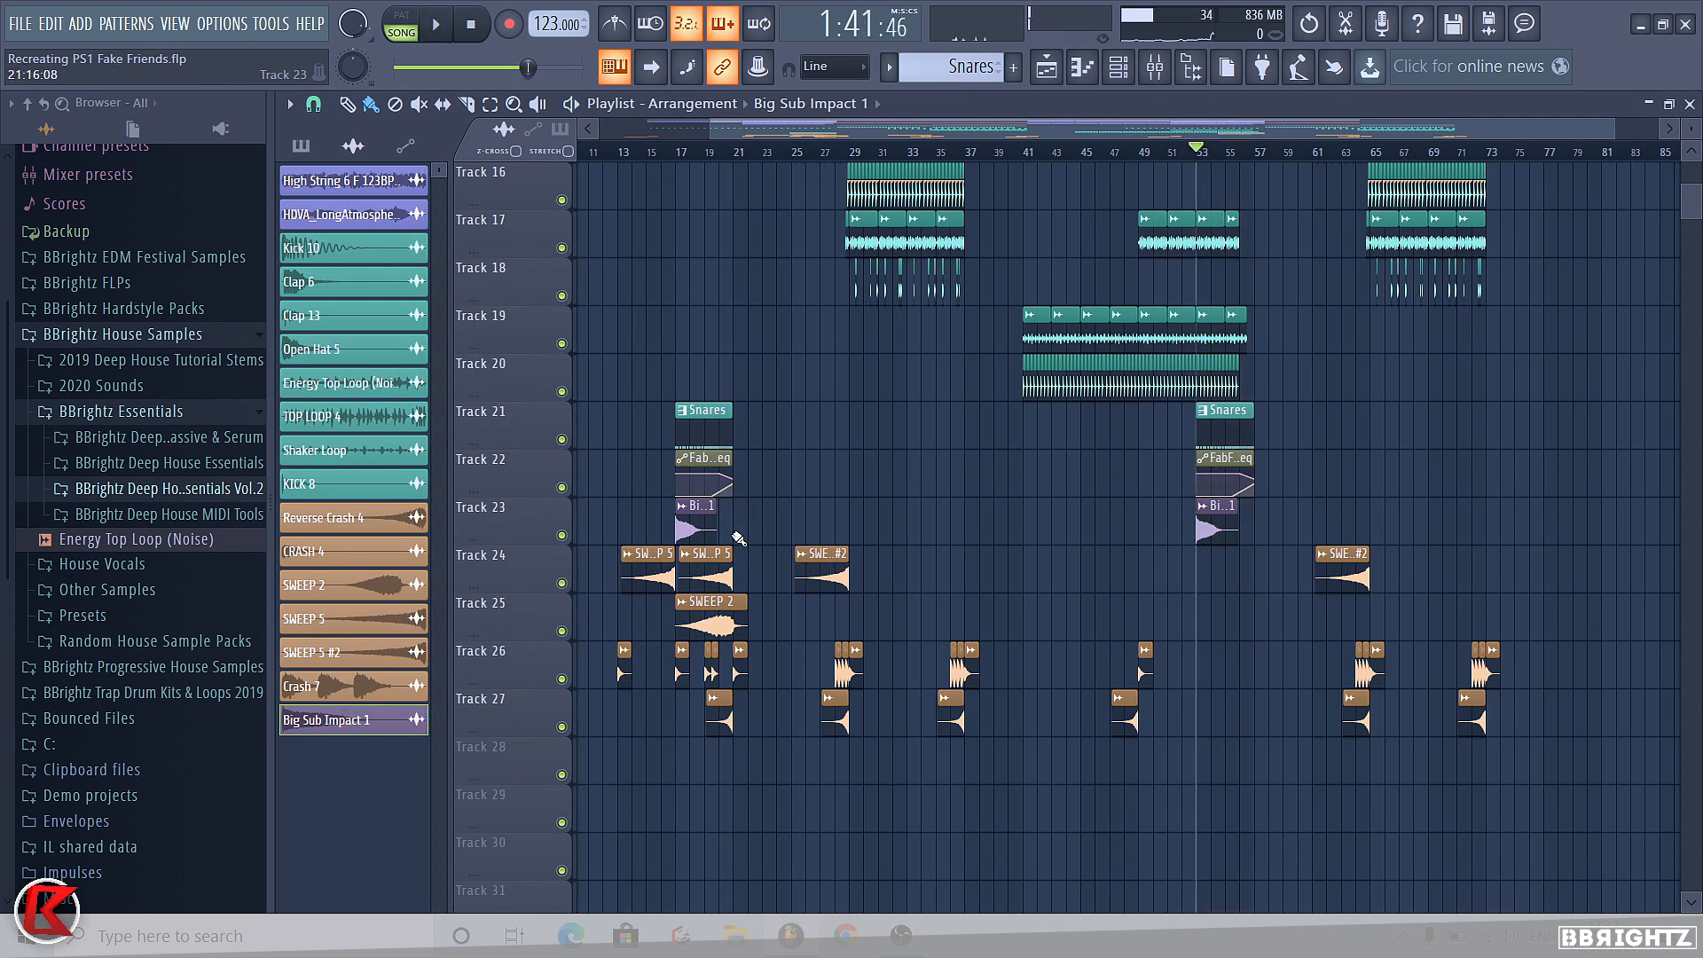
# Copy the sweep, crash and reverse crash clips on Tracks 24 to 27 from the first build-up at bar 17 to bar 53.
pyautogui.moveTo(777, 552); pyautogui.dragTo(1243, 708)
pyautogui.press('space')
pyautogui.scroll(5, 1261, 676)
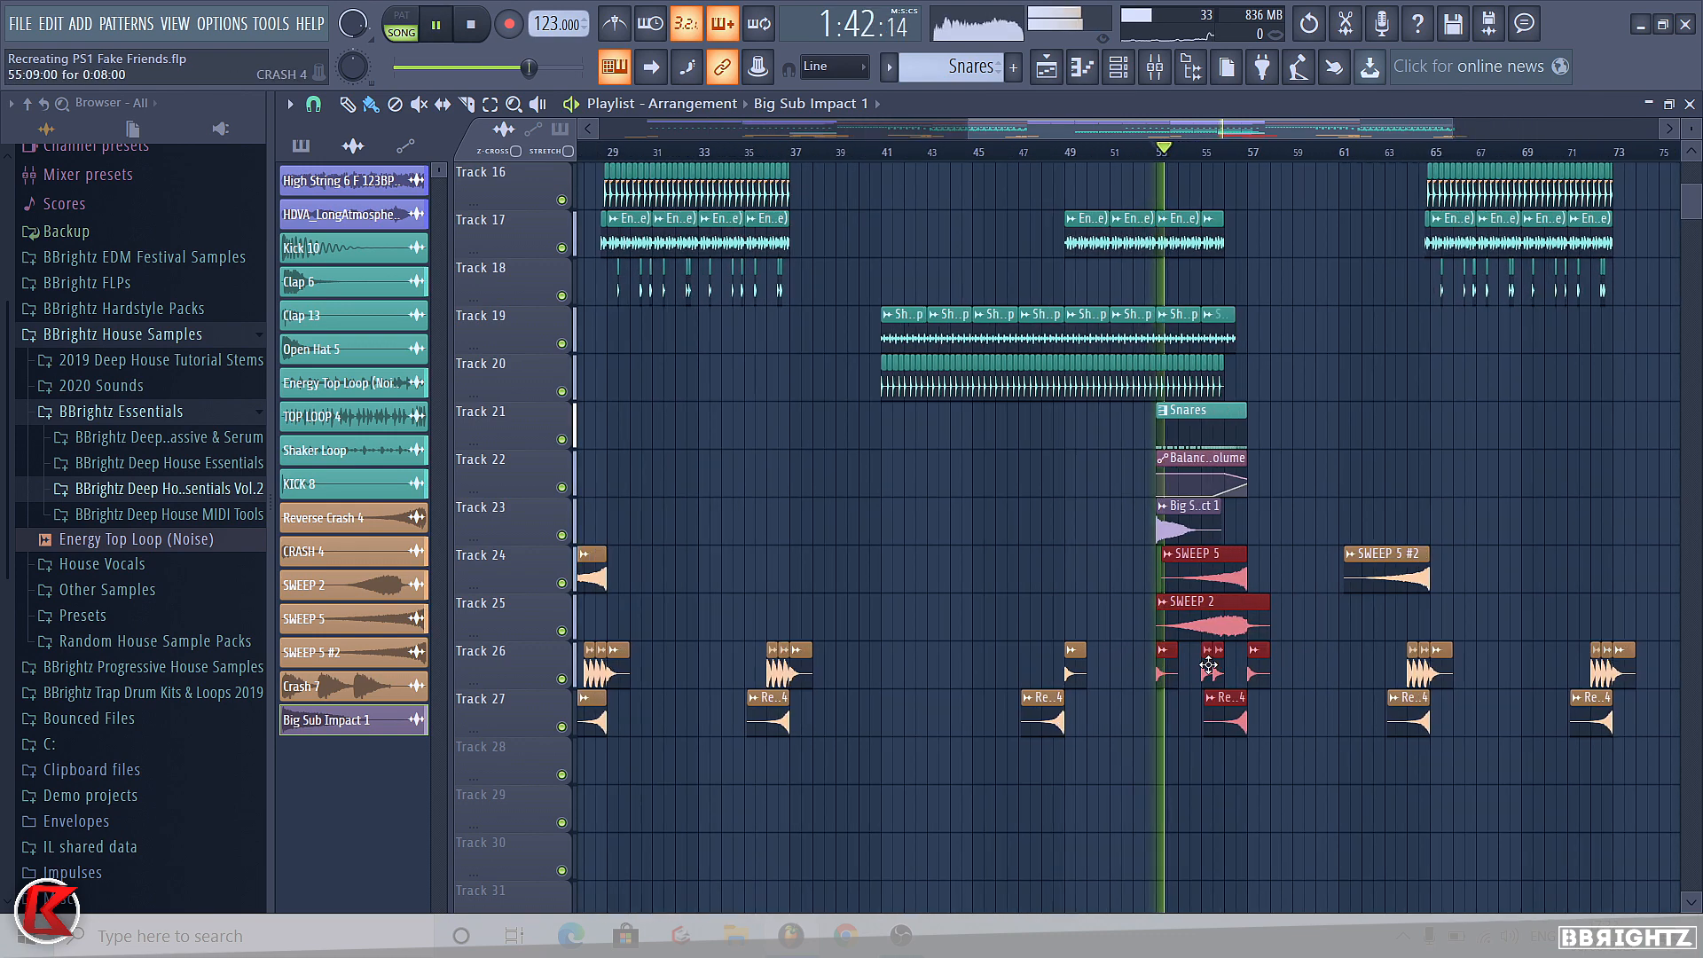
pyautogui.scroll(3, 1264, 678)
pyautogui.keyDown('ctrl'); pyautogui.click(1046, 779); pyautogui.keyUp('ctrl')
pyautogui.scroll(-2, 960, 593)
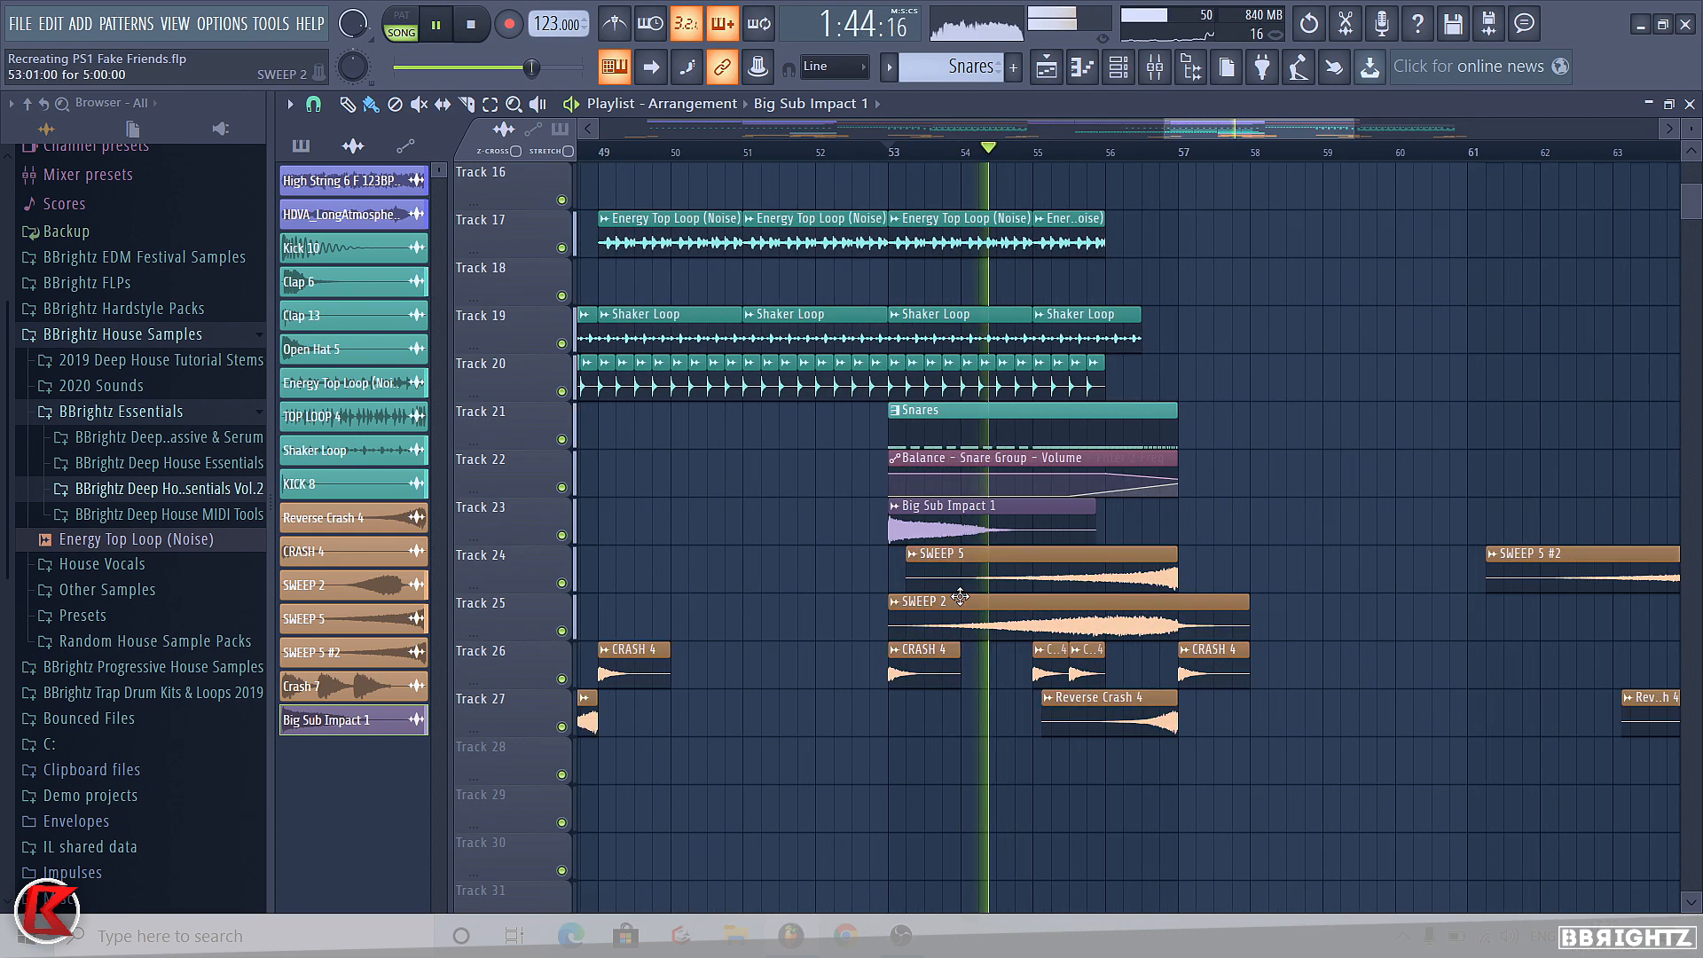
# Copy the rapid crash fill before bar 65 on Track 26 into bar 56, just before the second drop.
pyautogui.scroll(-2, 1193, 688)
pyautogui.moveTo(1560, 676); pyautogui.dragTo(1125, 661)
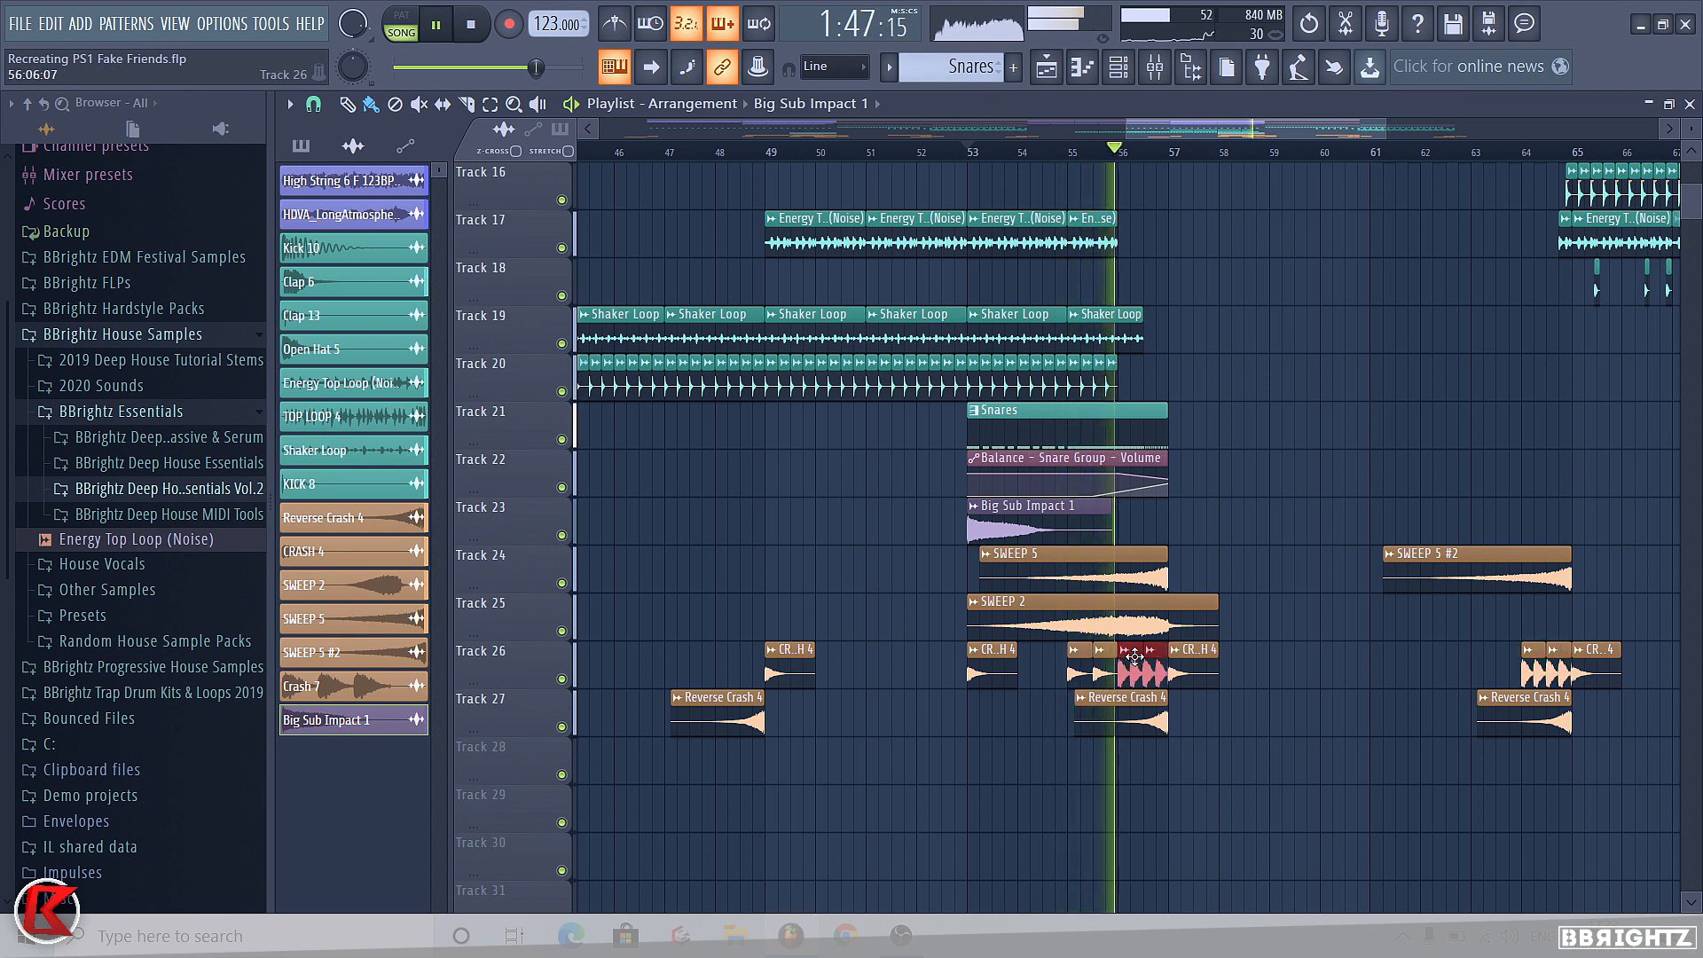
pyautogui.keyDown('ctrl'); pyautogui.click(1229, 758); pyautogui.keyUp('ctrl')
pyautogui.scroll(-3, 1188, 656)
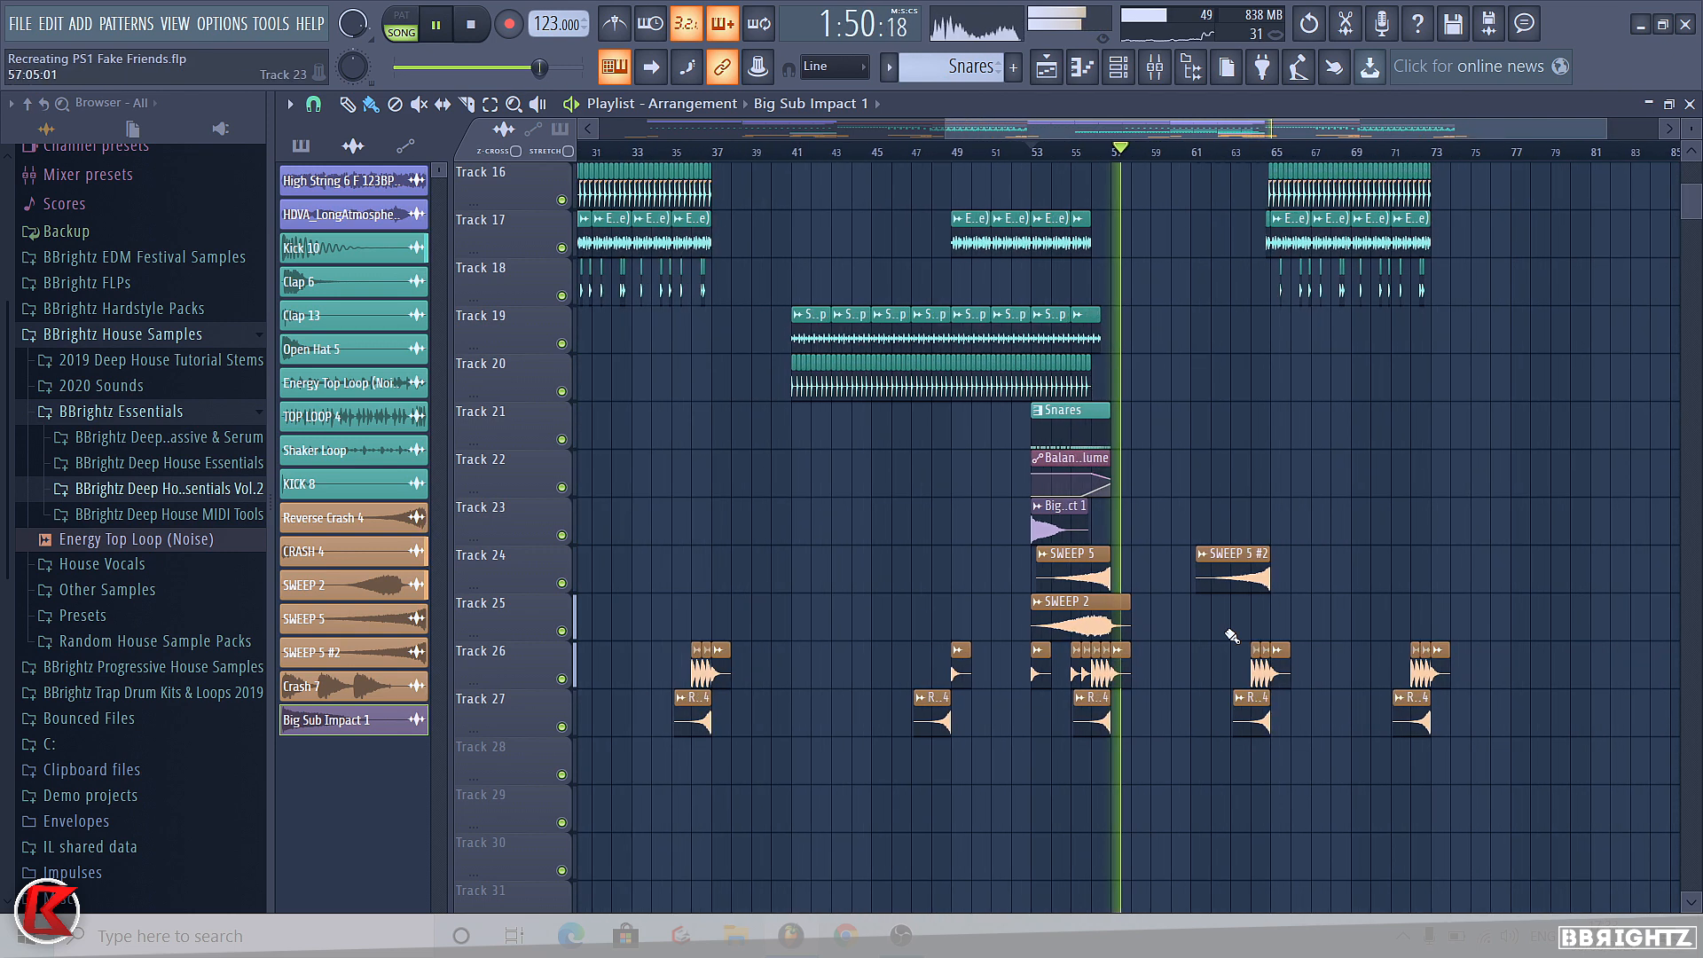
pyautogui.scroll(2, 1199, 672)
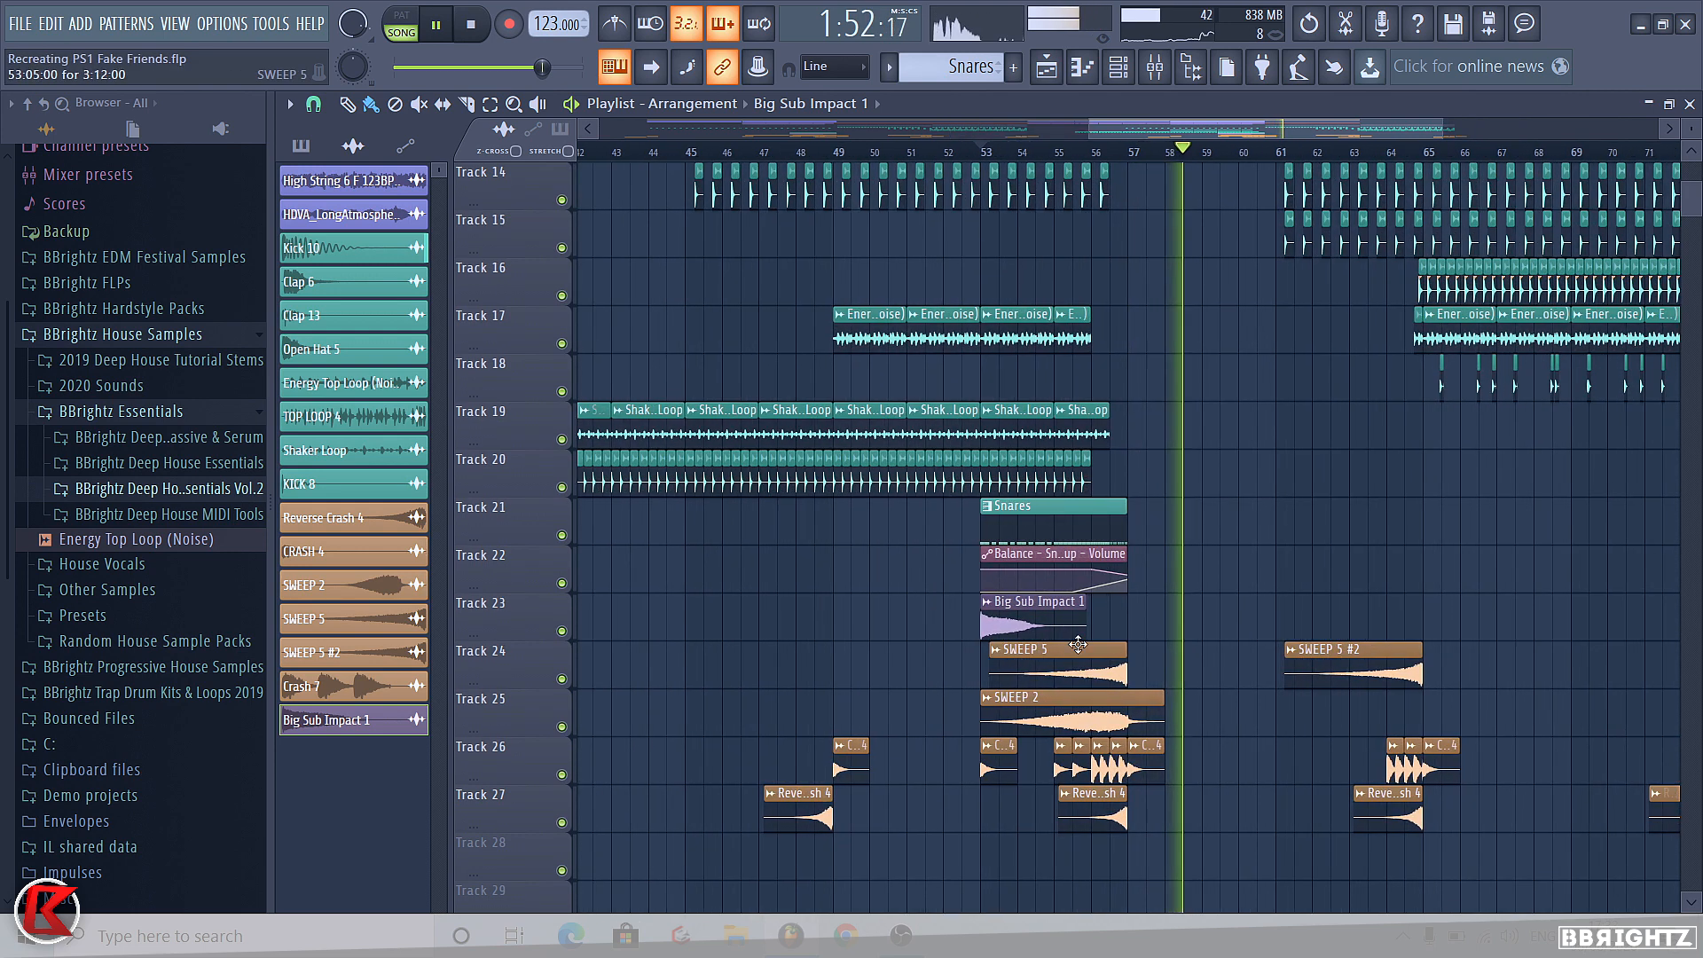
# Recolour the Big Sub Impact 1 clips orange-brown to match the other effect clips.
pyautogui.rightClick(986, 613)
pyautogui.click(1032, 718)
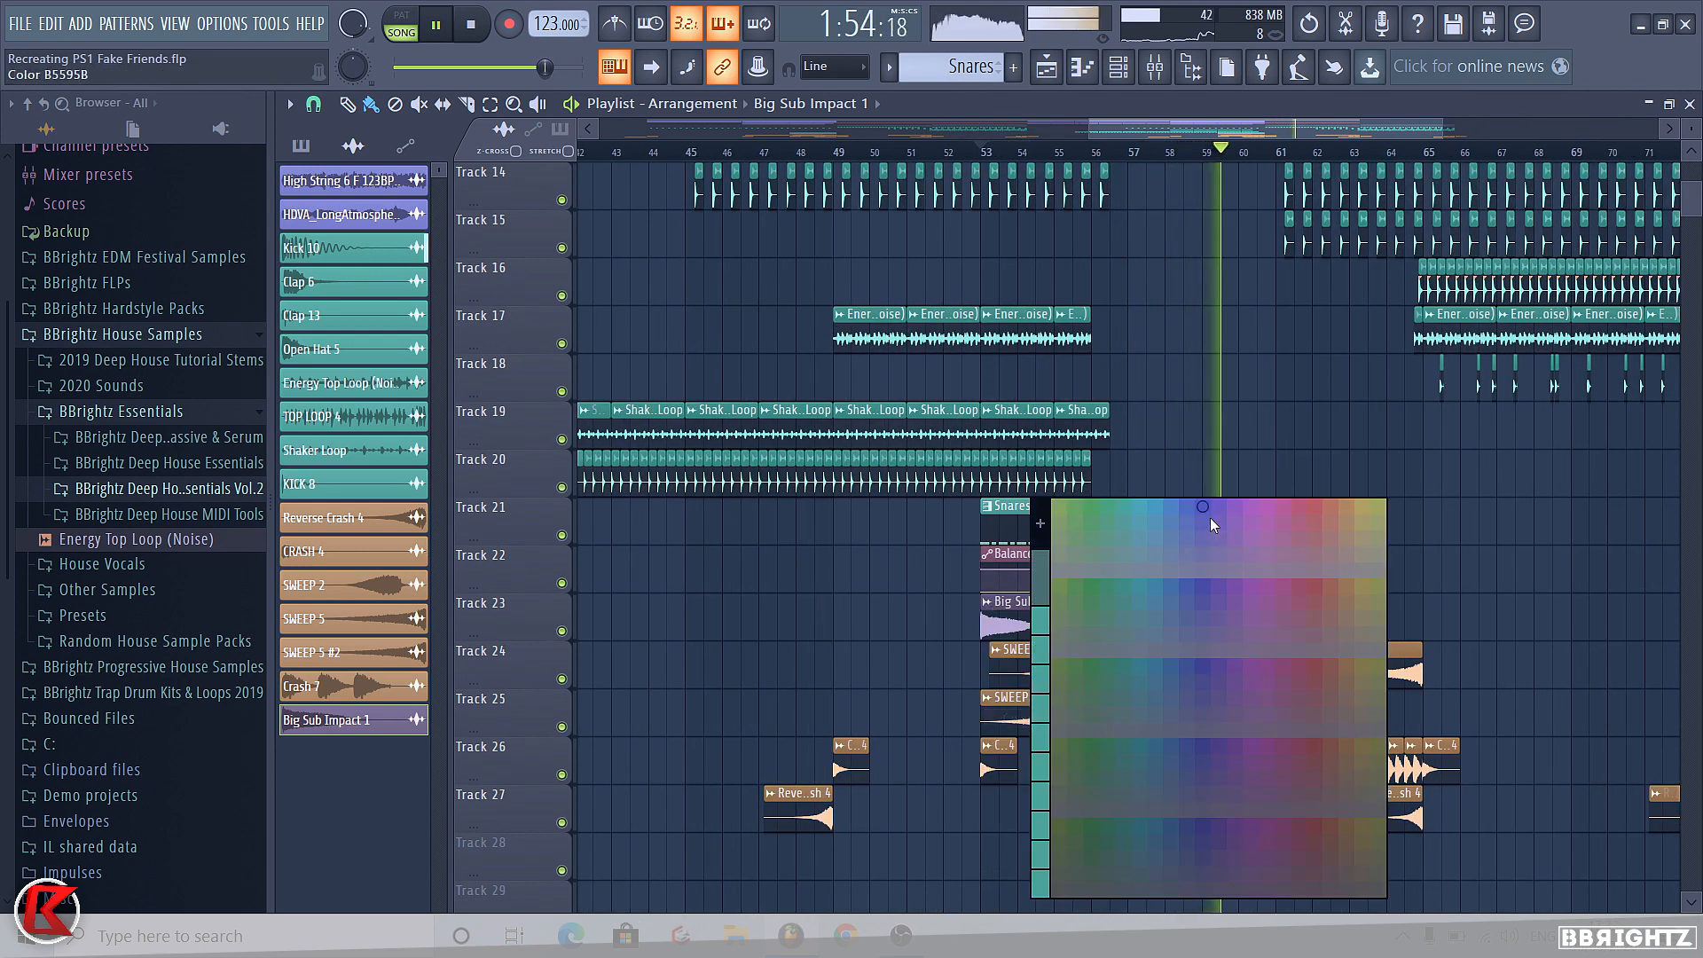
pyautogui.click(1337, 507)
pyautogui.rightClick(986, 612)
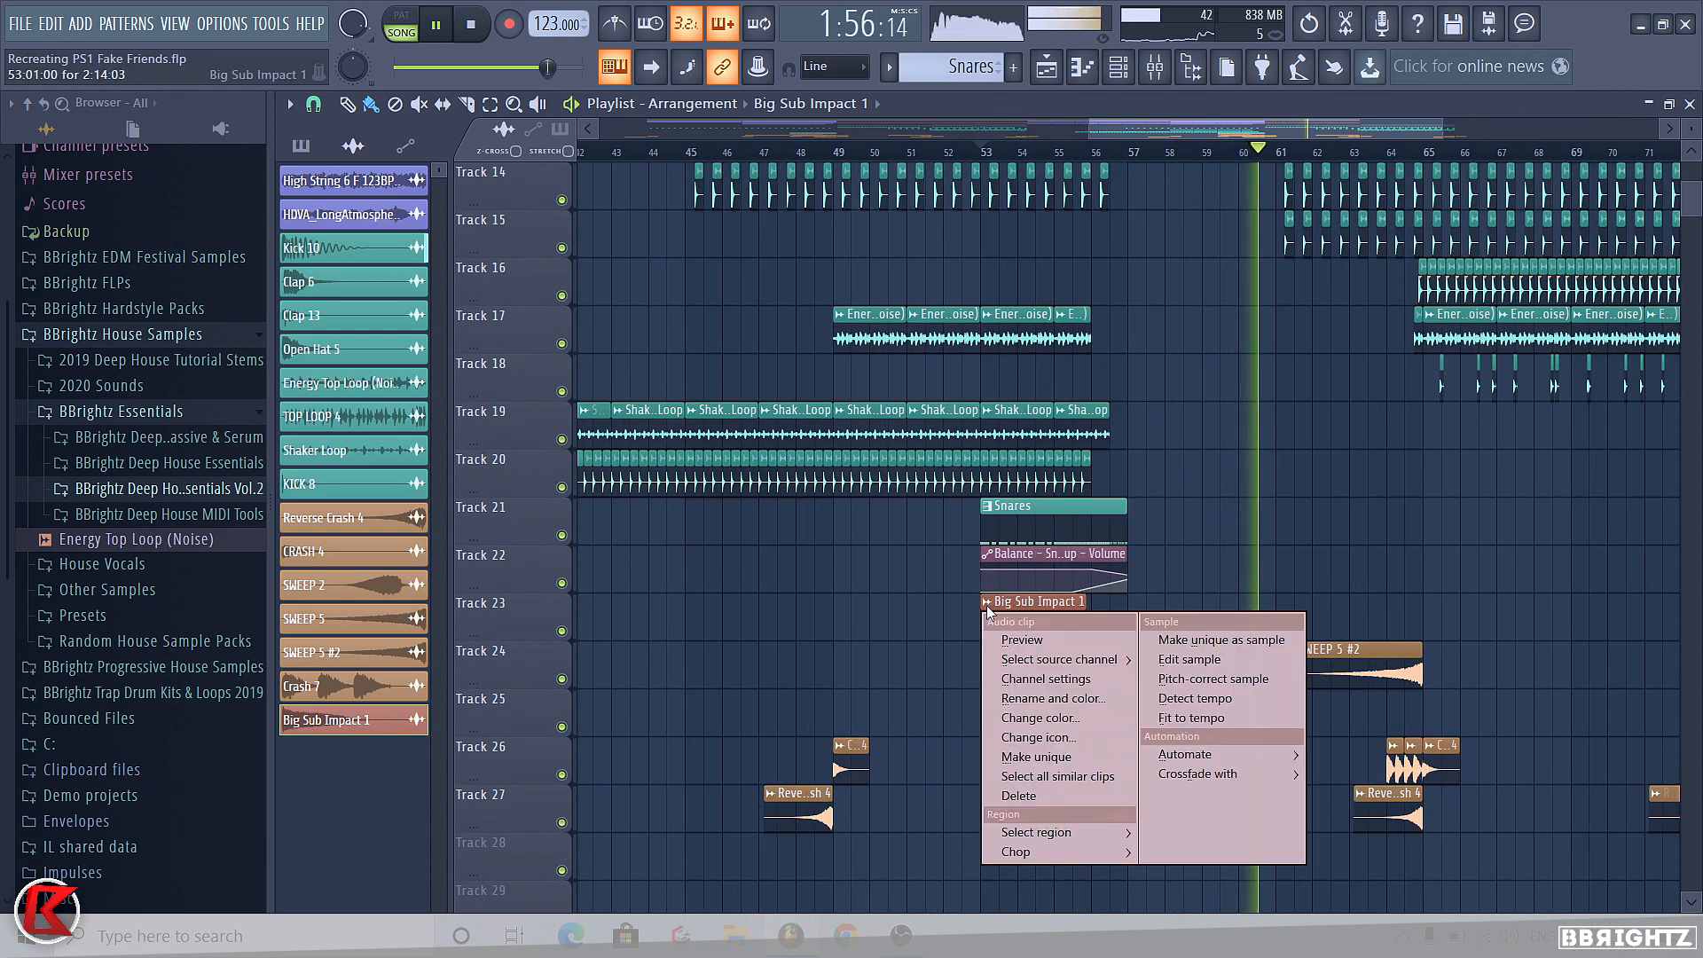
pyautogui.click(1035, 716)
pyautogui.click(1359, 507)
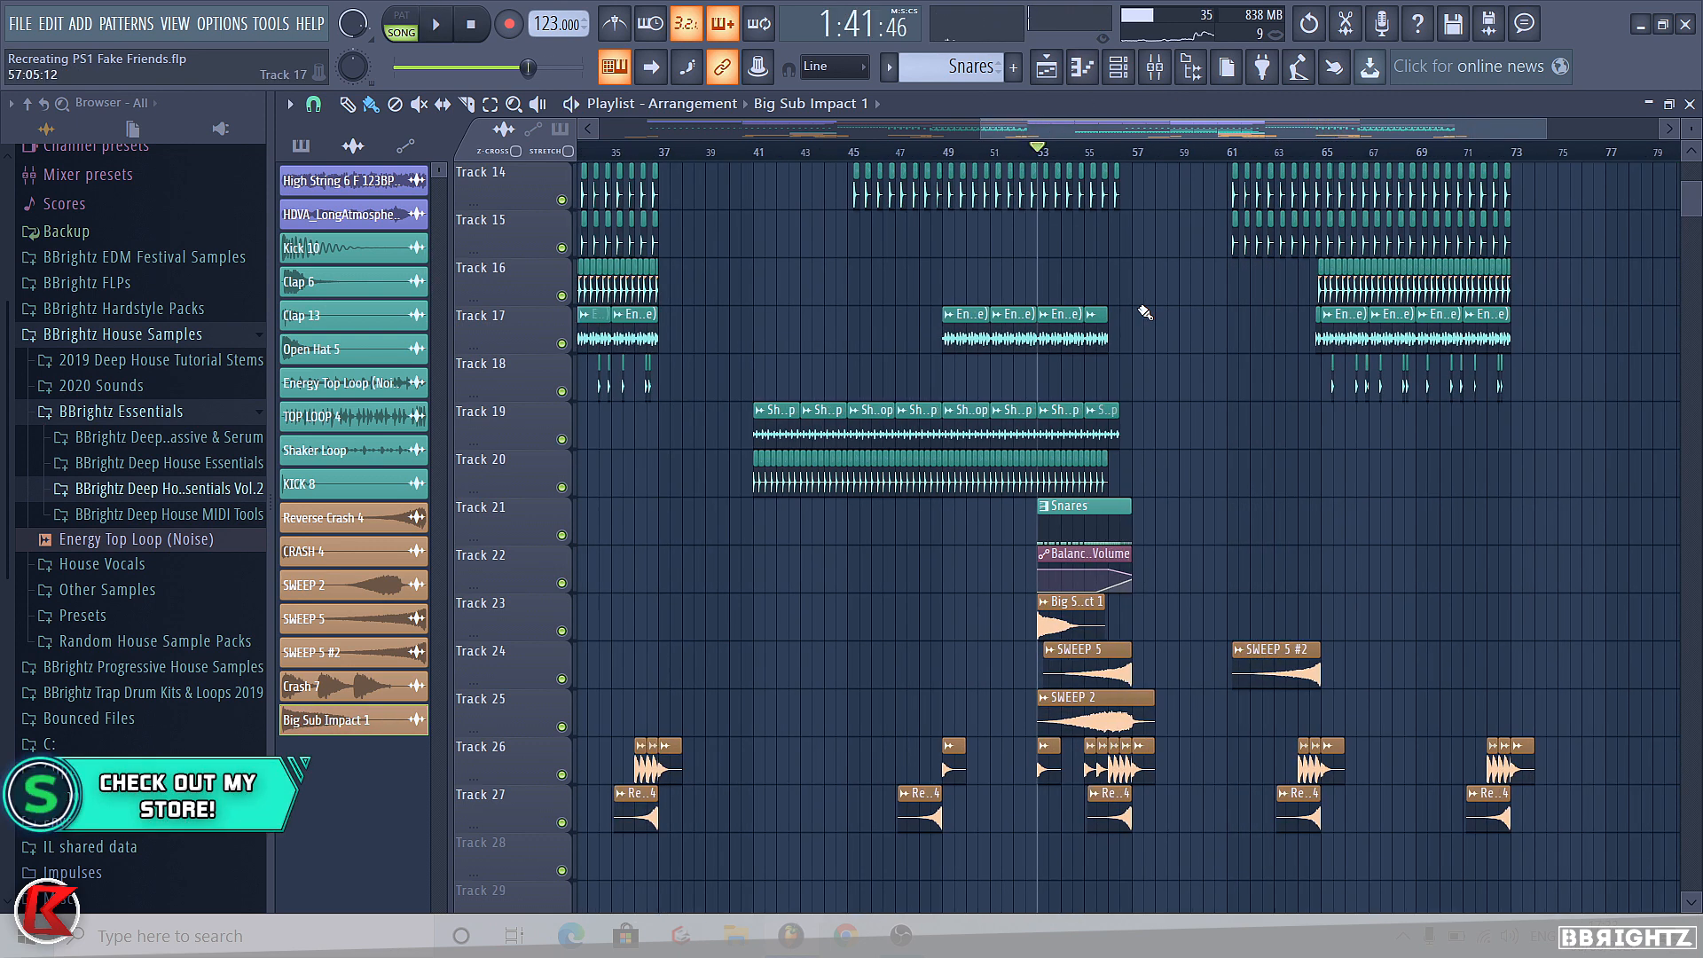
# Play the song from just before bar 37, collapse the BBrightz House Samples folders and hide the browser.
pyautogui.scroll(-5, 1018, 157)
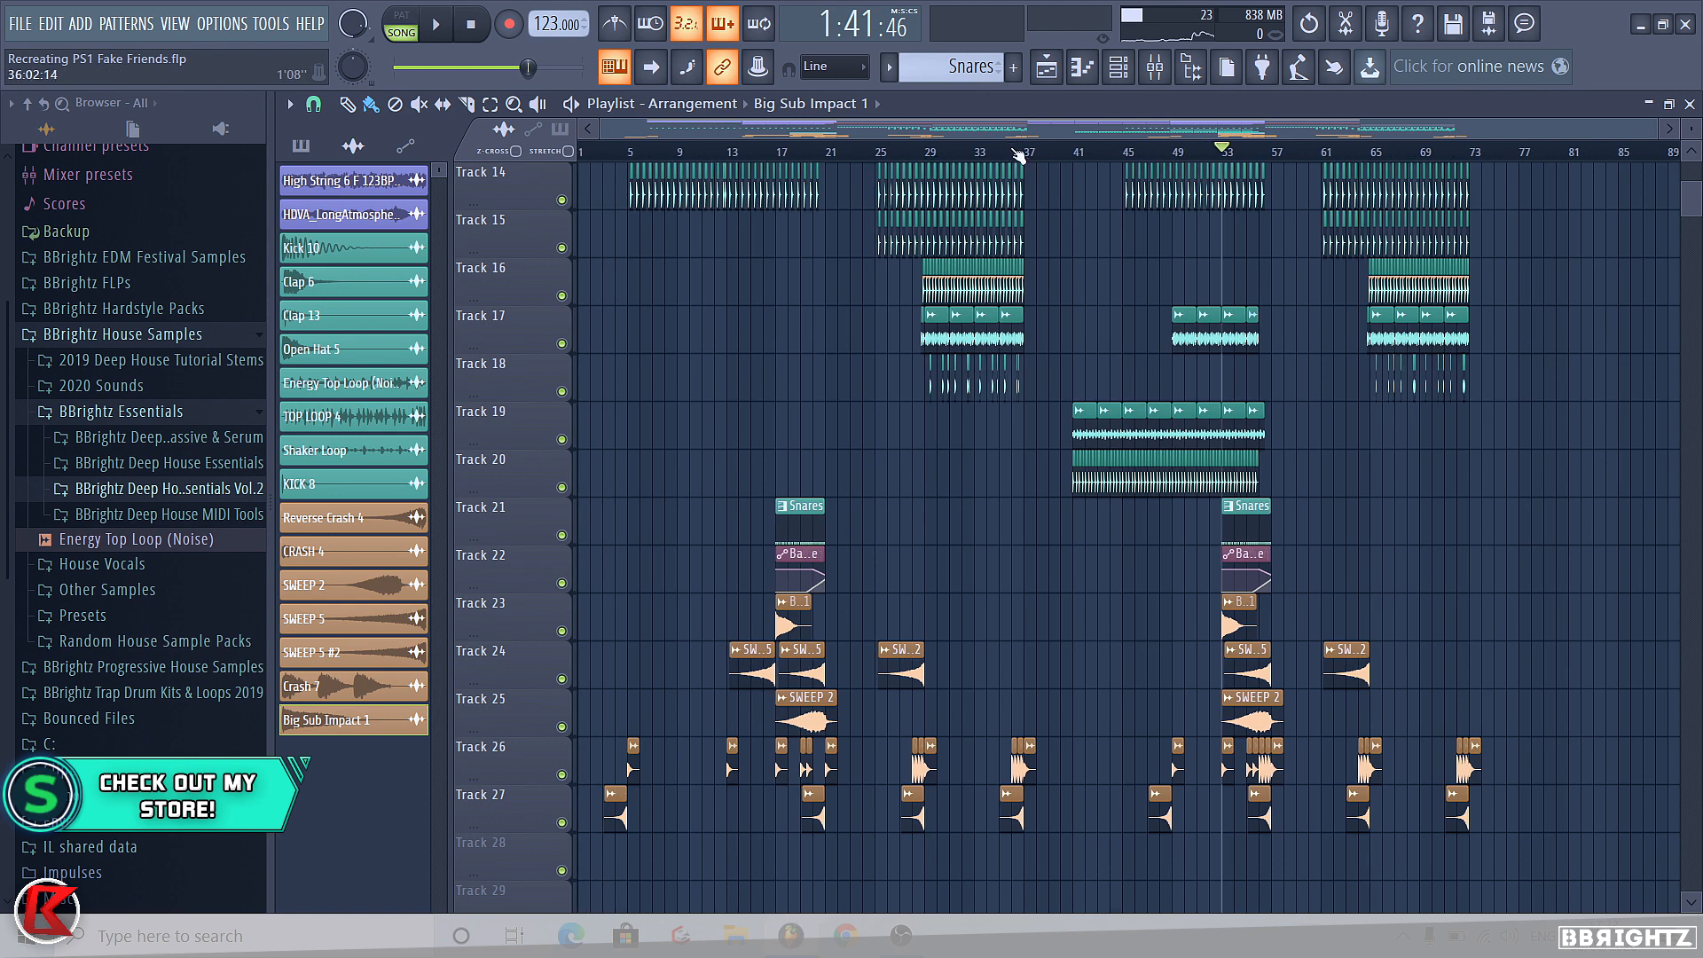
pyautogui.press('space')
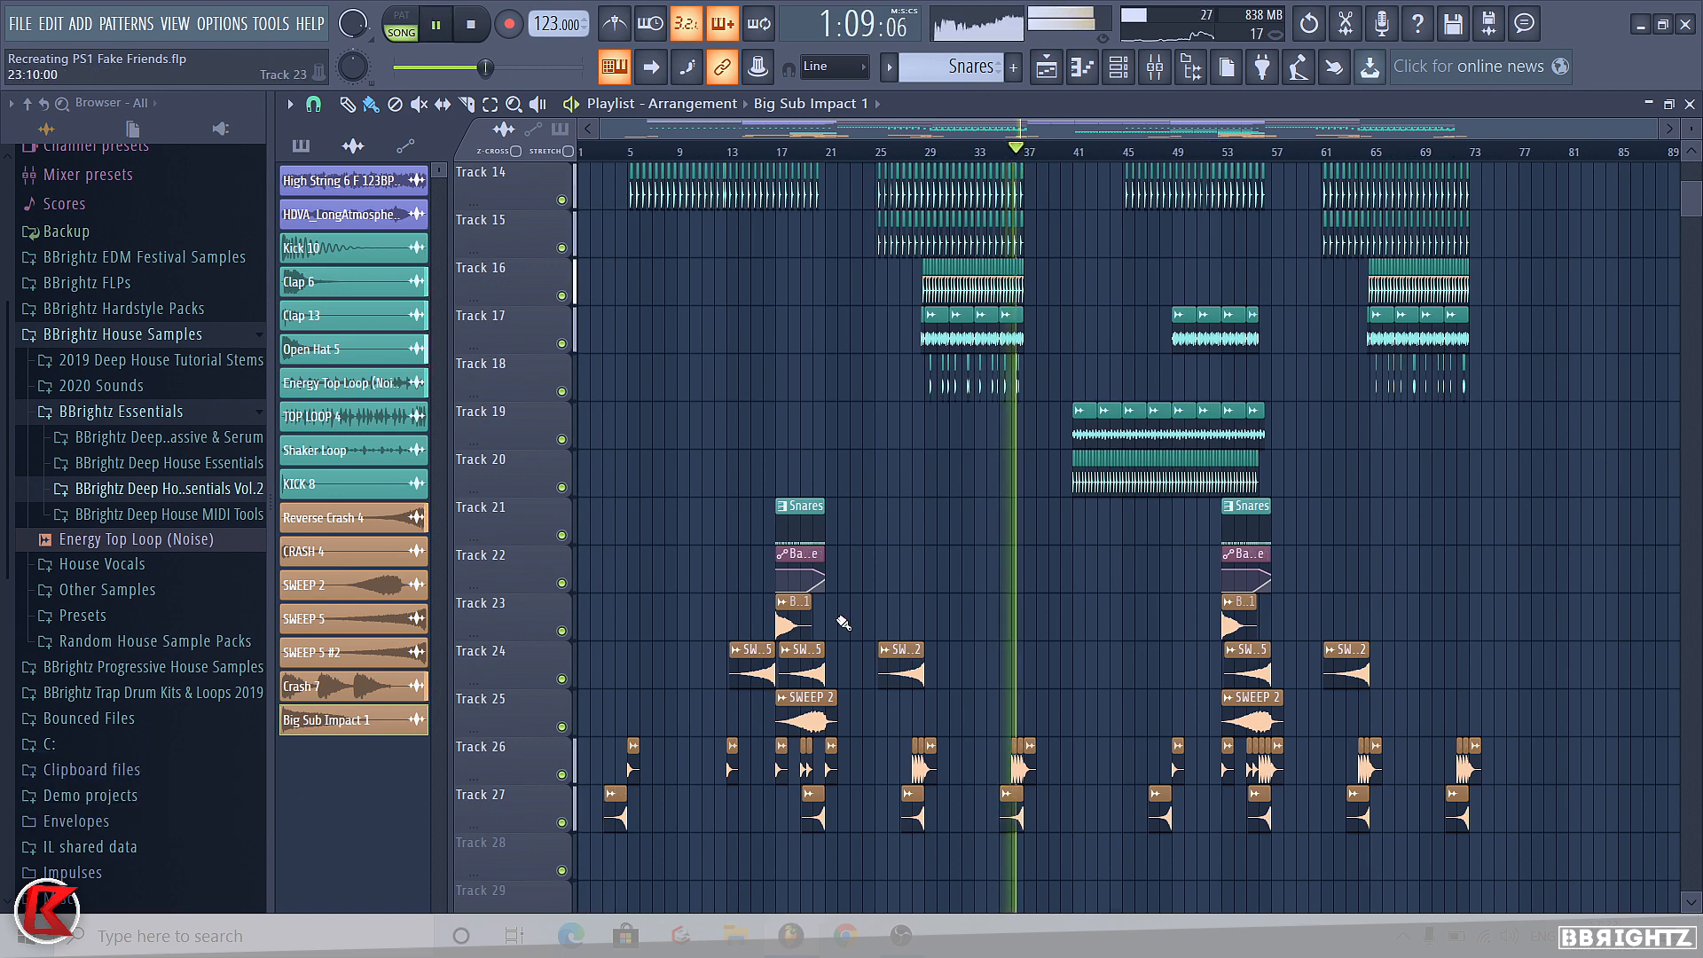
pyautogui.click(151, 490)
pyautogui.click(136, 413)
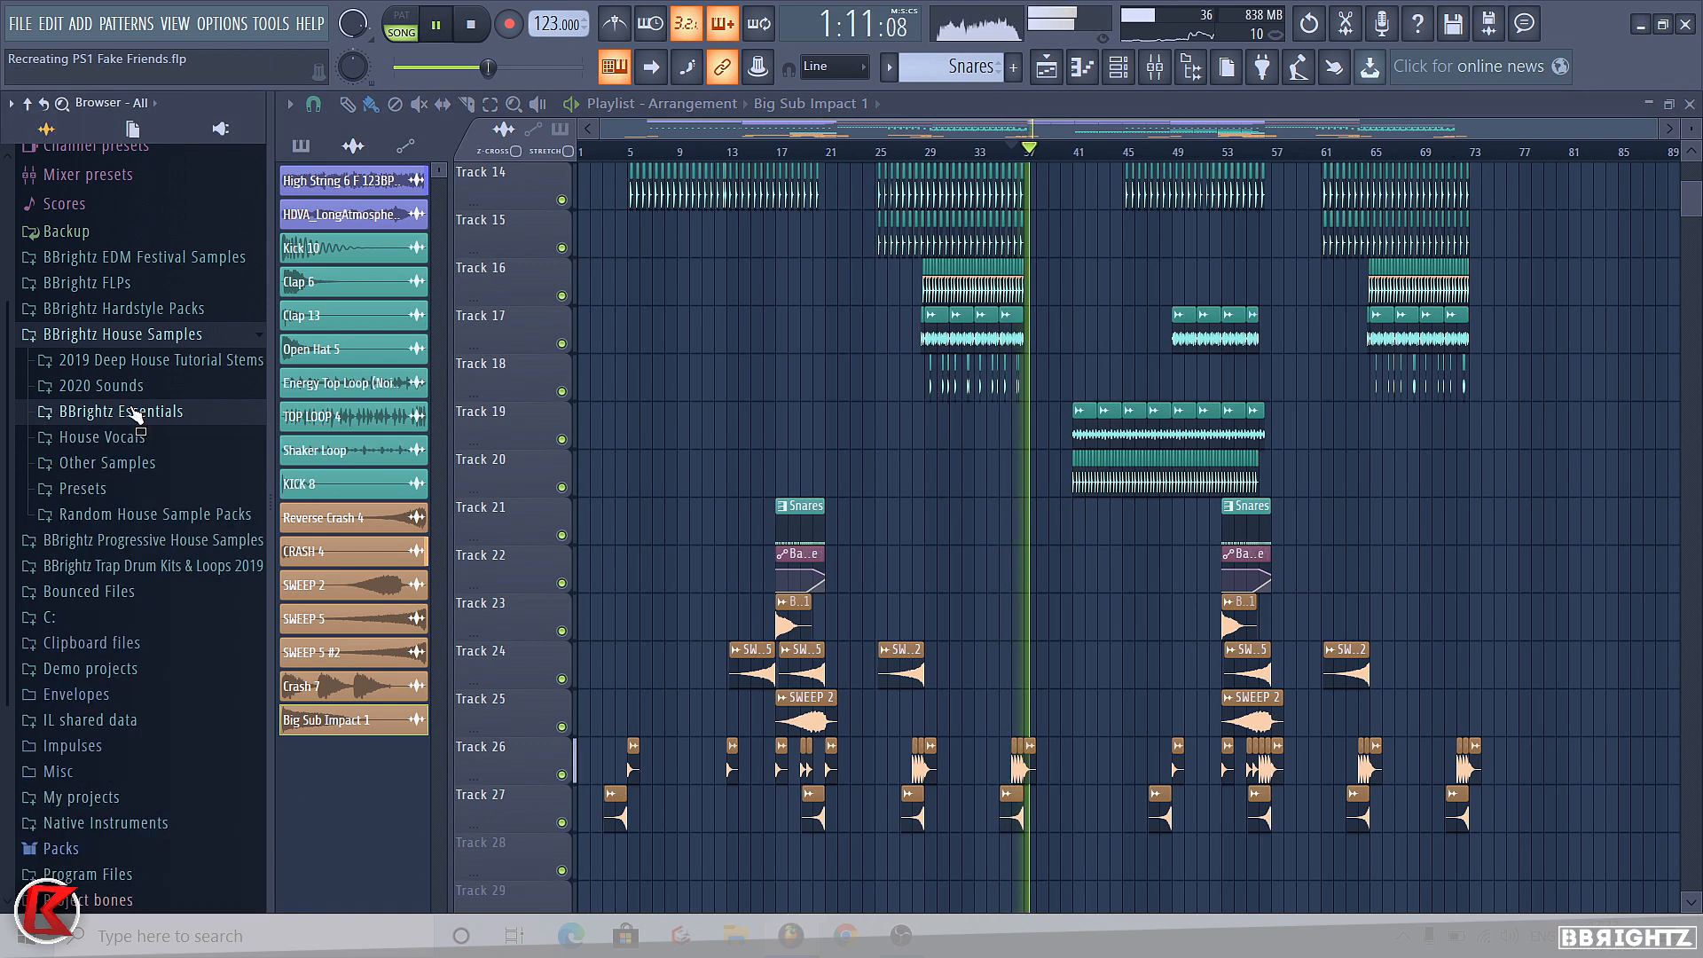
pyautogui.click(135, 414)
pyautogui.click(138, 470)
pyautogui.click(140, 401)
pyautogui.click(122, 314)
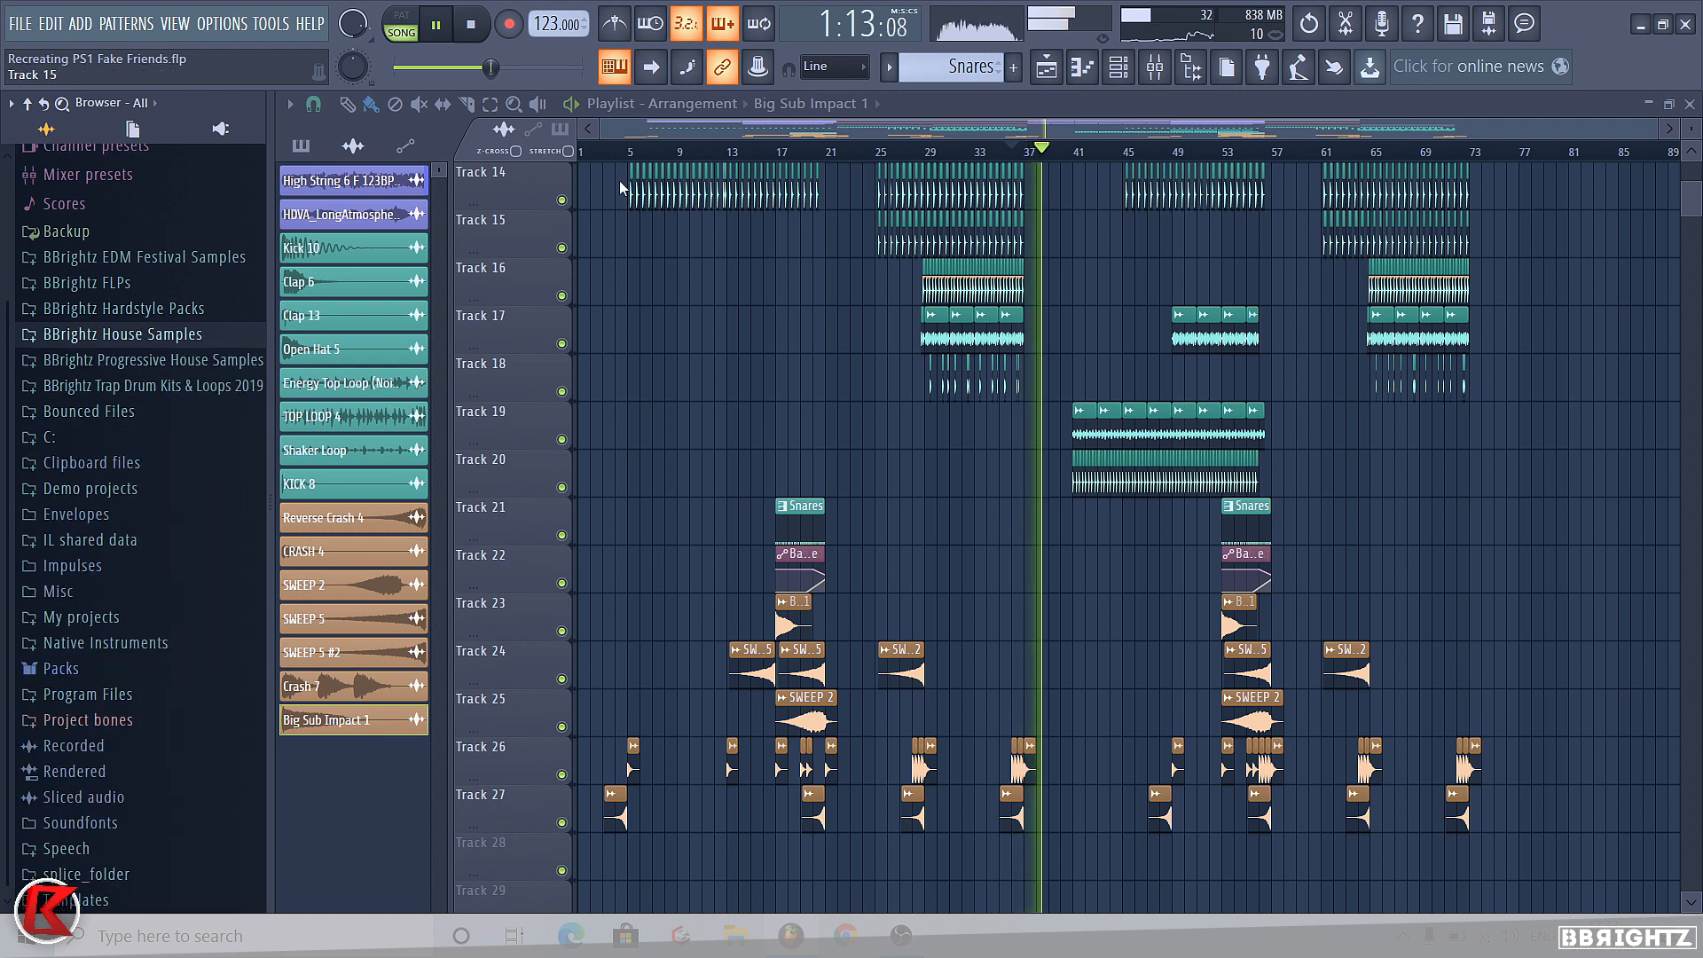
pyautogui.click(1193, 70)
# Place a CRASH 4 clip at bar 41 on Track 26.
pyautogui.scroll(2, 1055, 646)
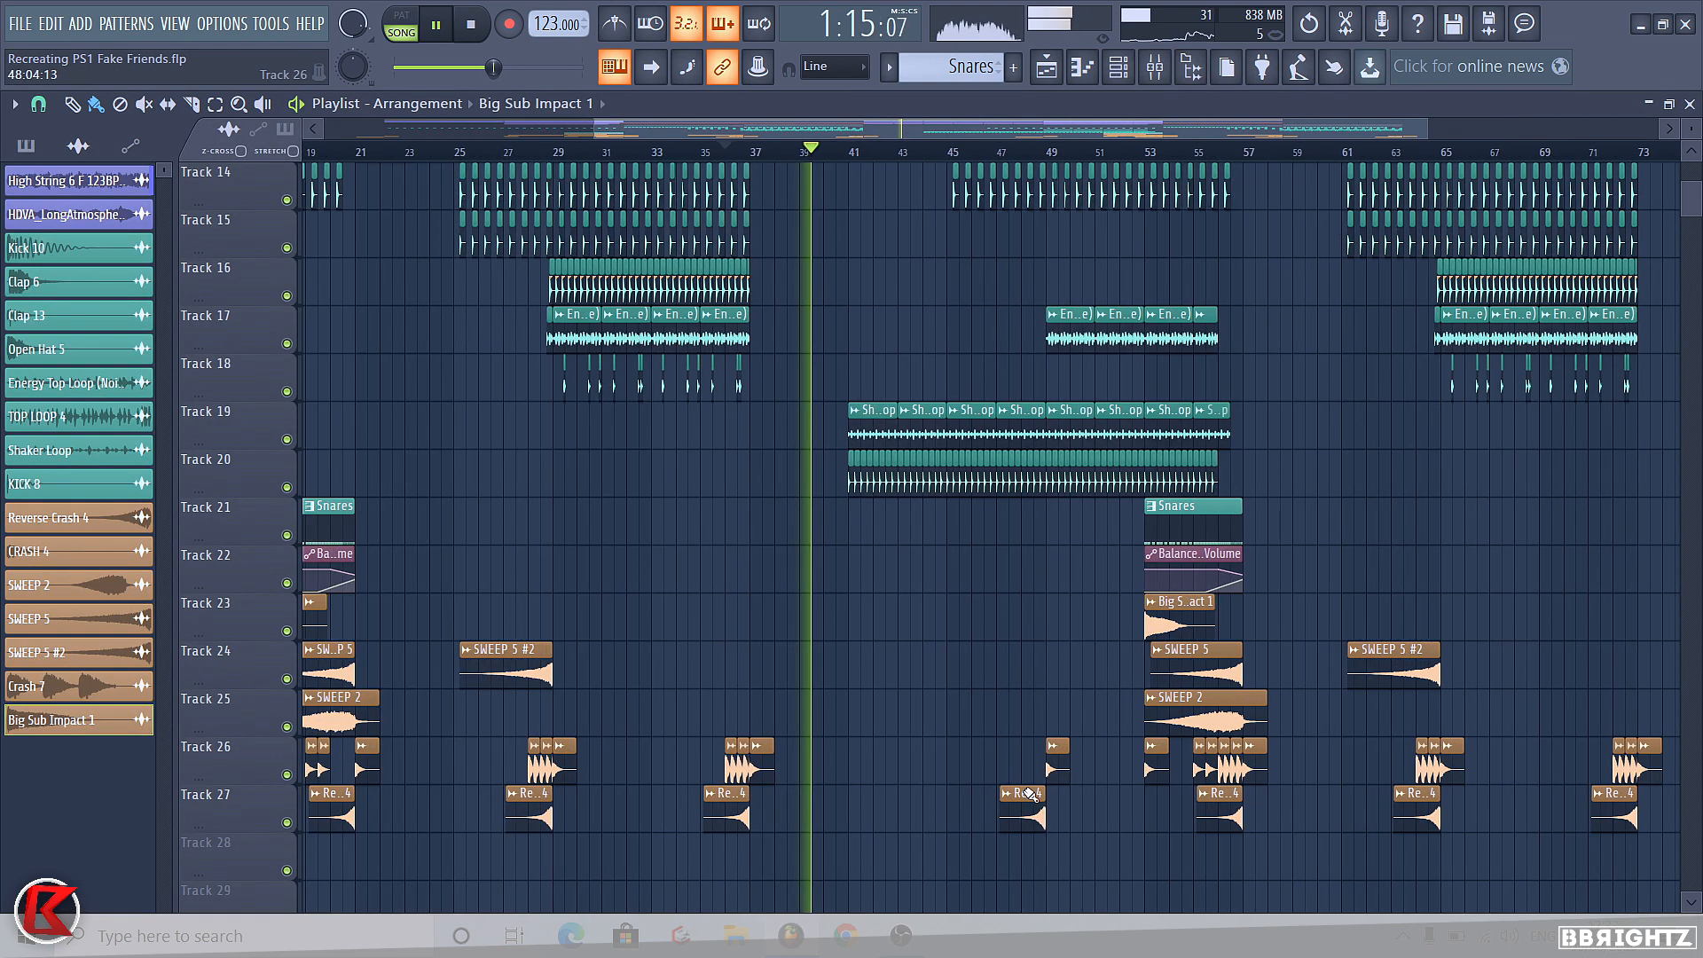
pyautogui.click(861, 779)
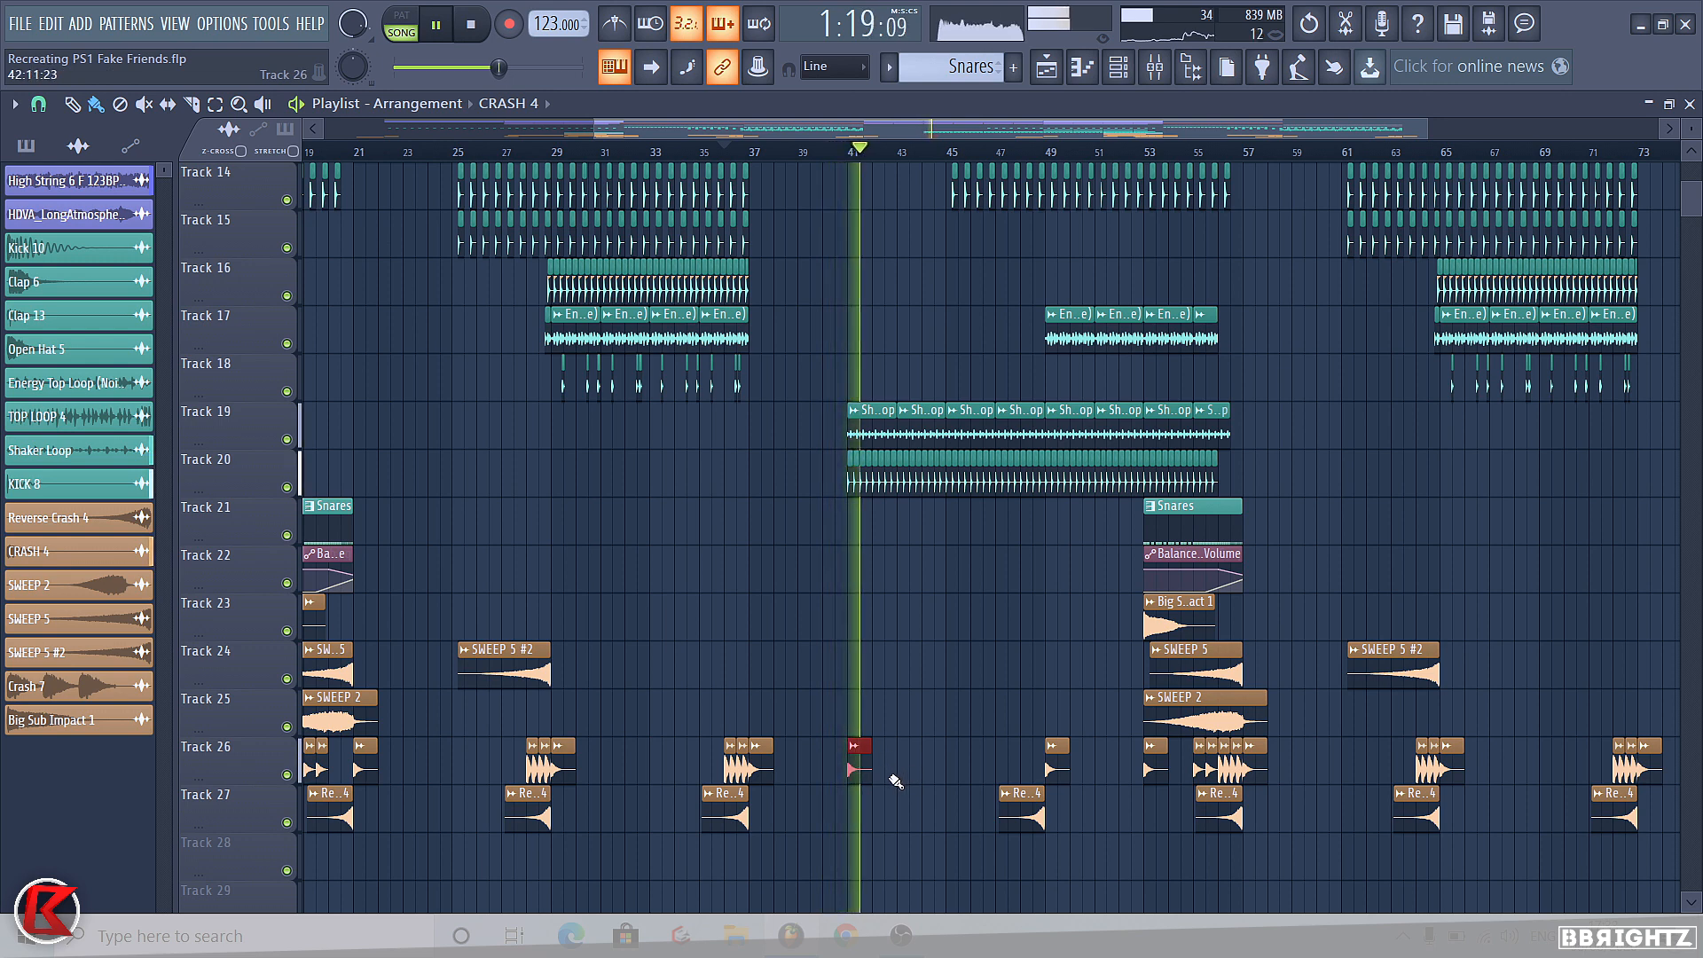
# Add a control point at bar 57 to the Love Philter cutoff frequency automation of the M1 Piano on Track 3.
pyautogui.scroll(4, 995, 646)
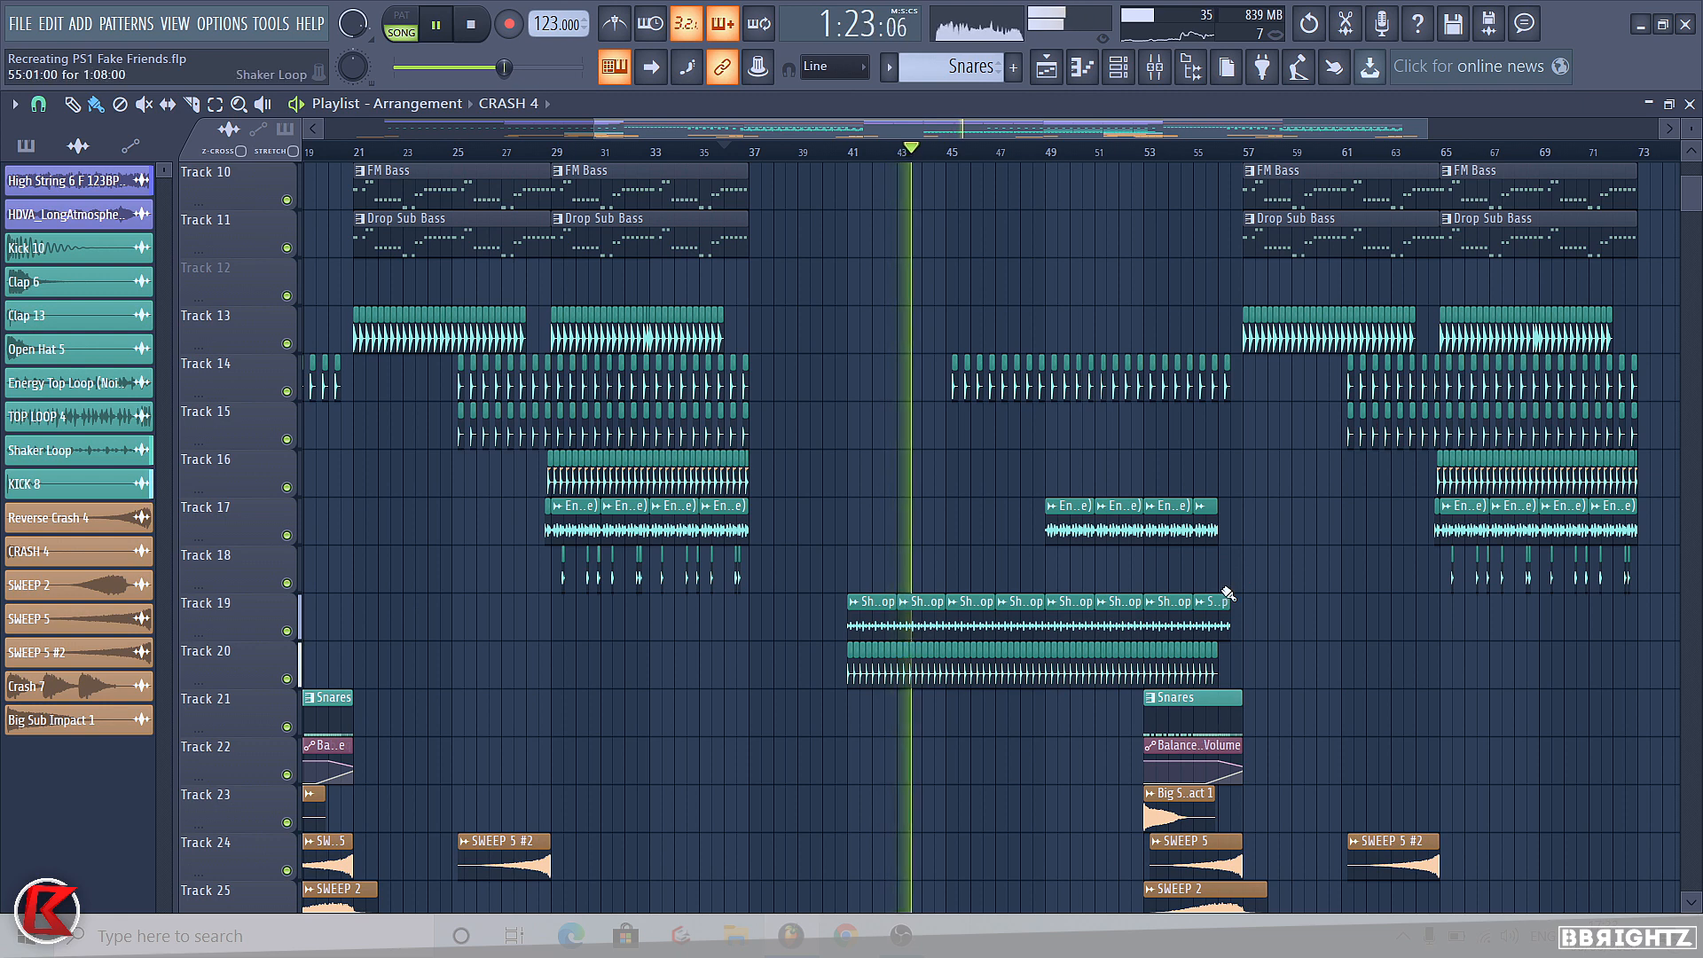
pyautogui.scroll(9, 1243, 502)
pyautogui.scroll(-4, 1395, 614)
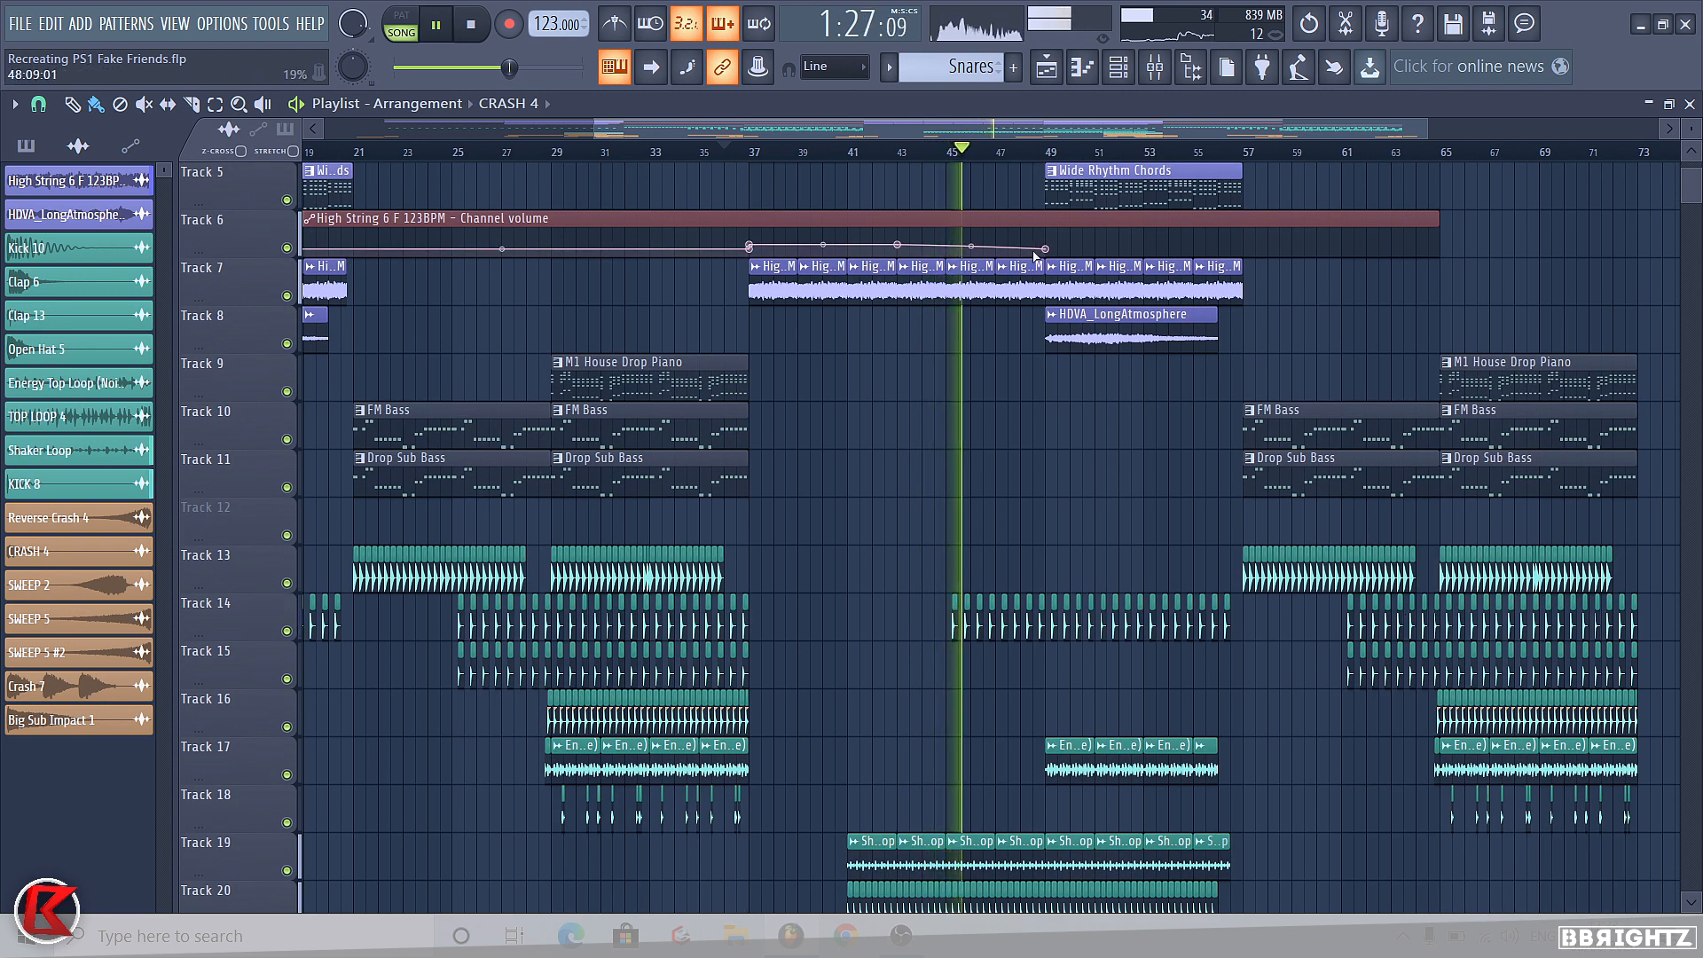
pyautogui.scroll(-1, 1667, 520)
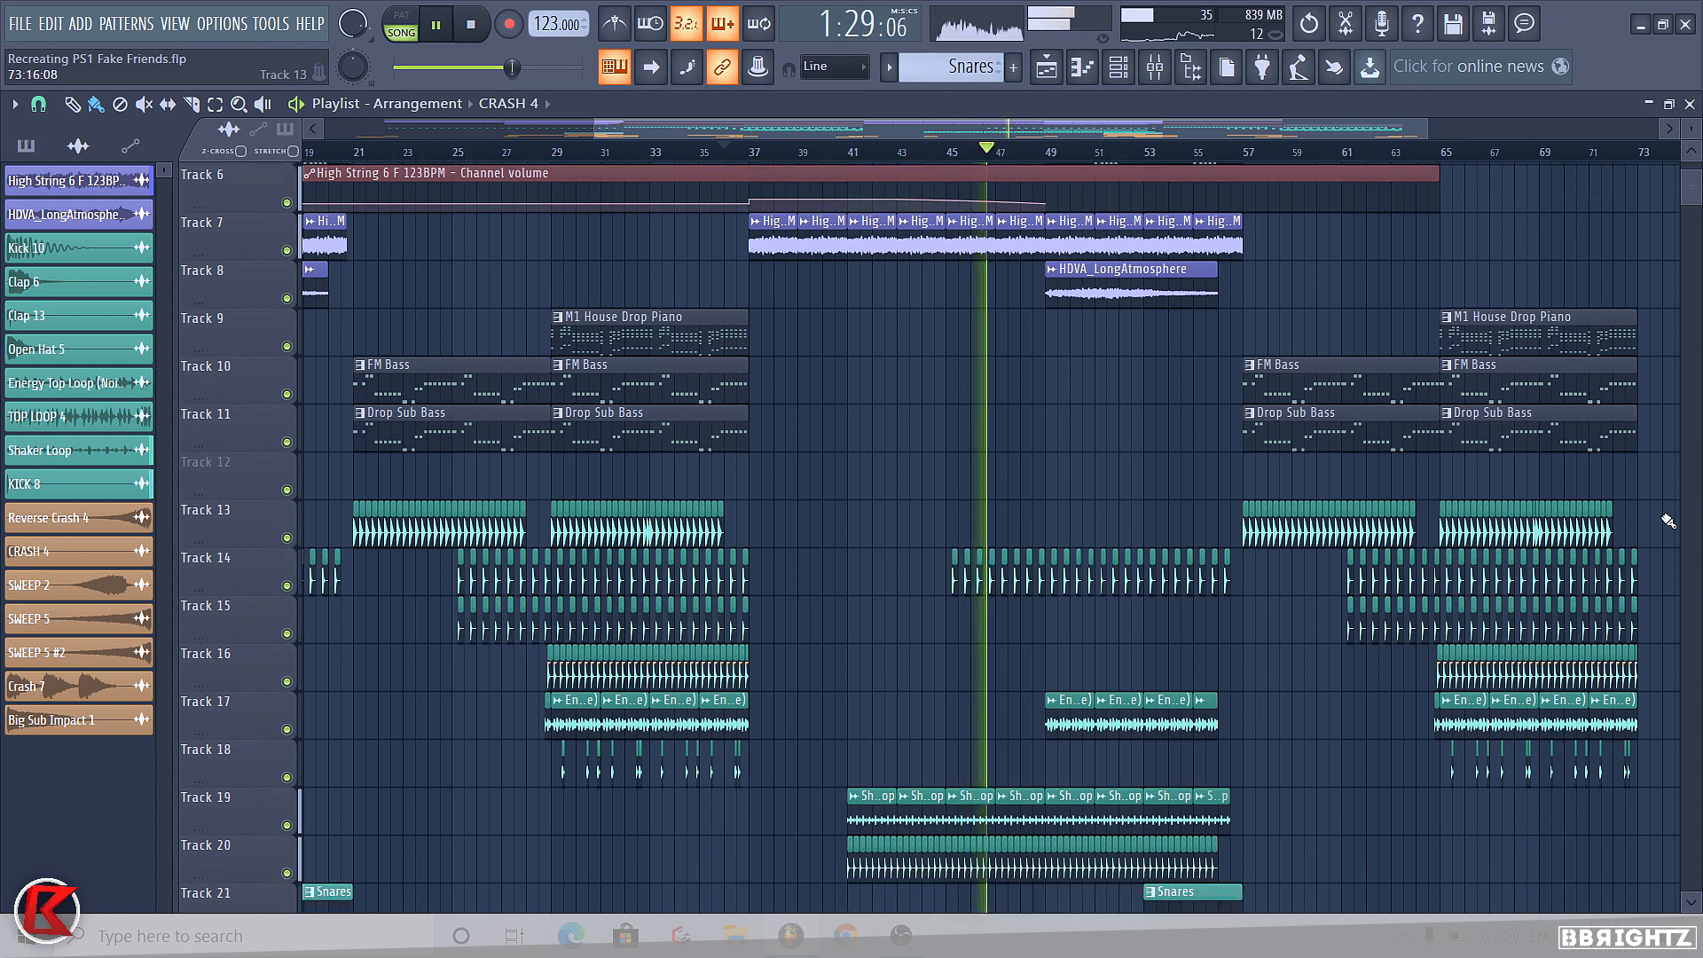
pyautogui.scroll(-3, 1667, 521)
pyautogui.scroll(3, 1667, 521)
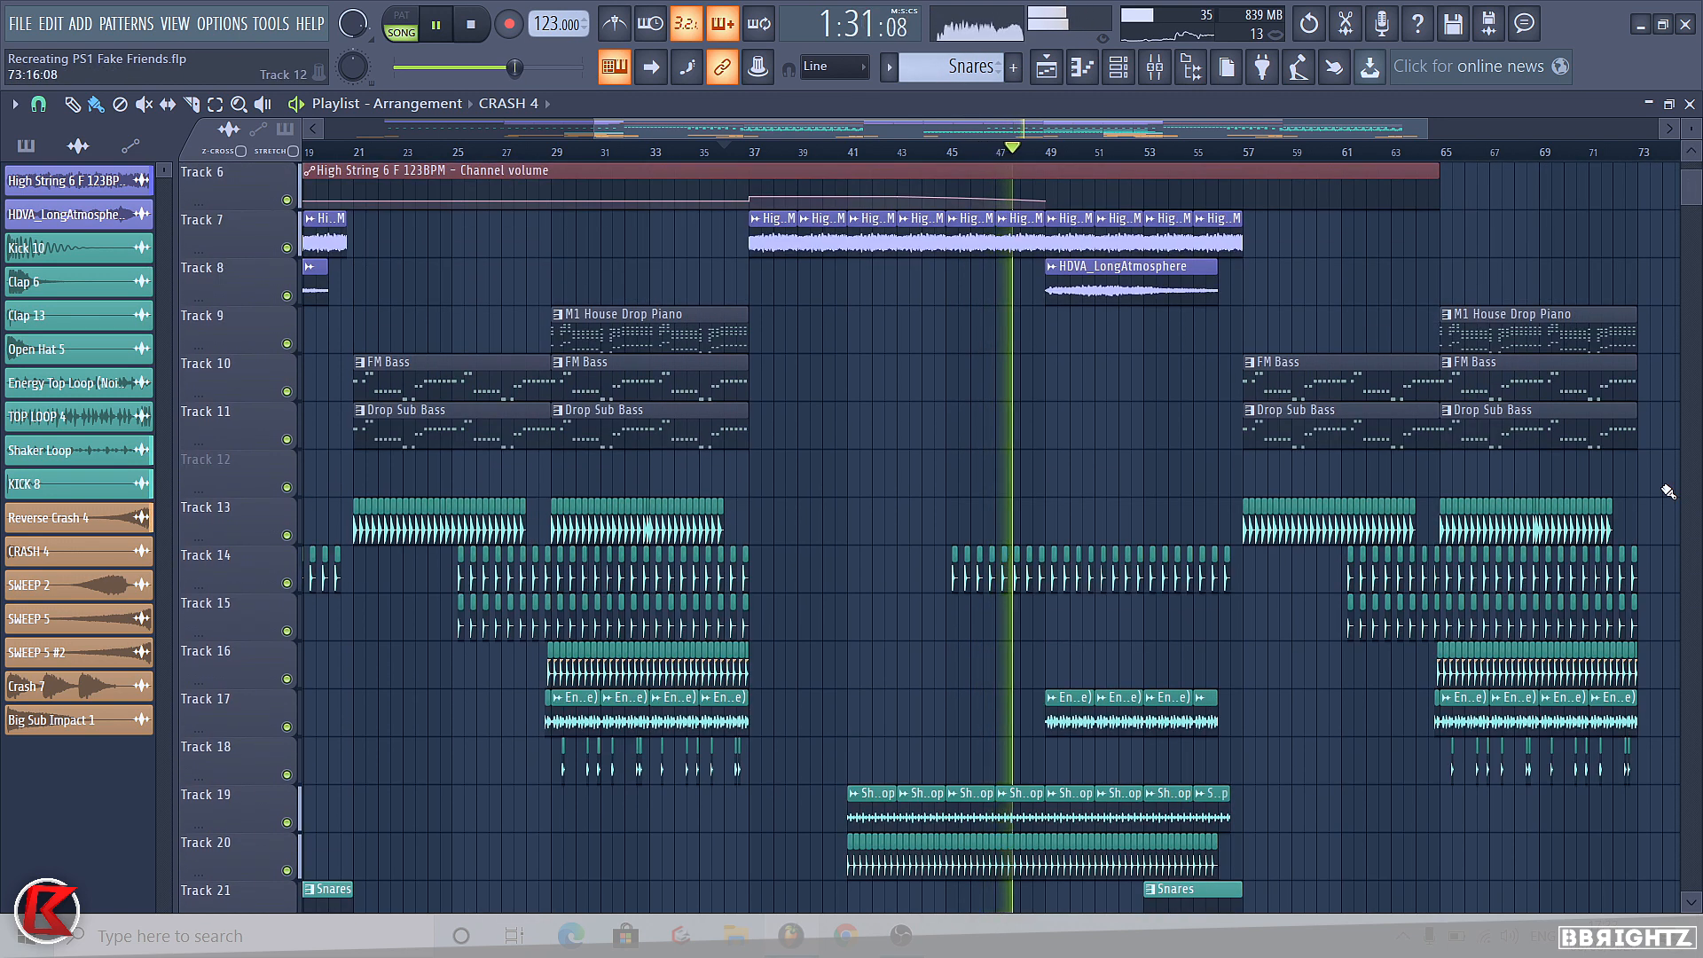
pyautogui.scroll(5, 1373, 353)
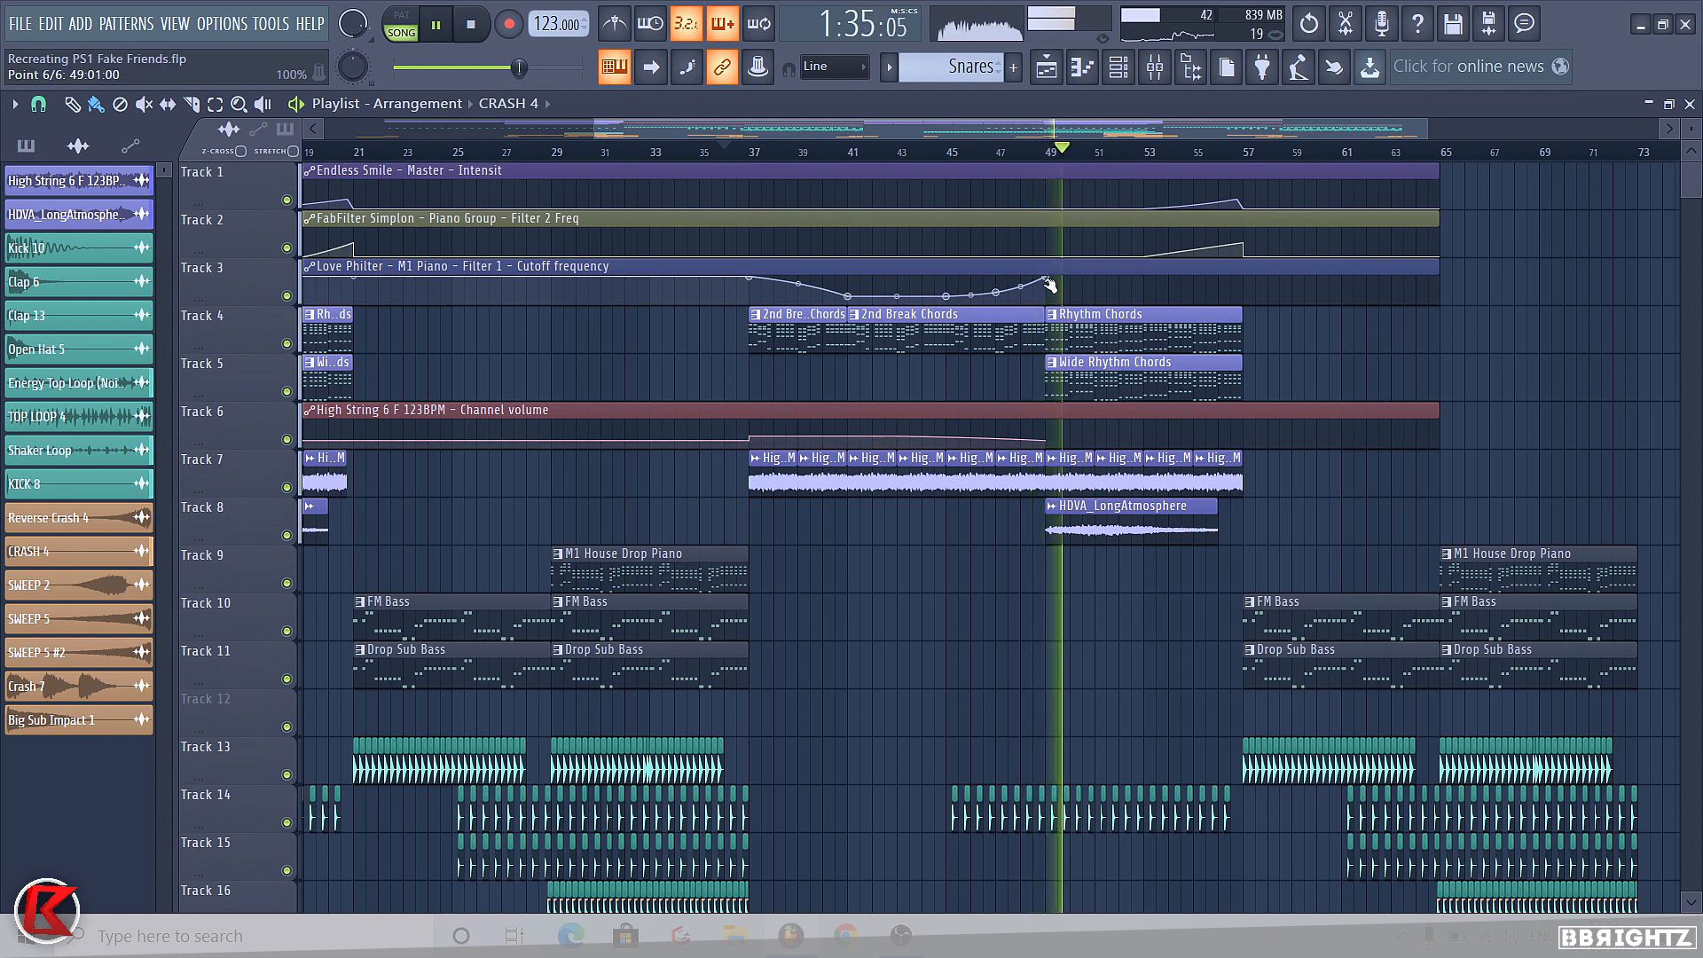
pyautogui.rightClick(1246, 277)
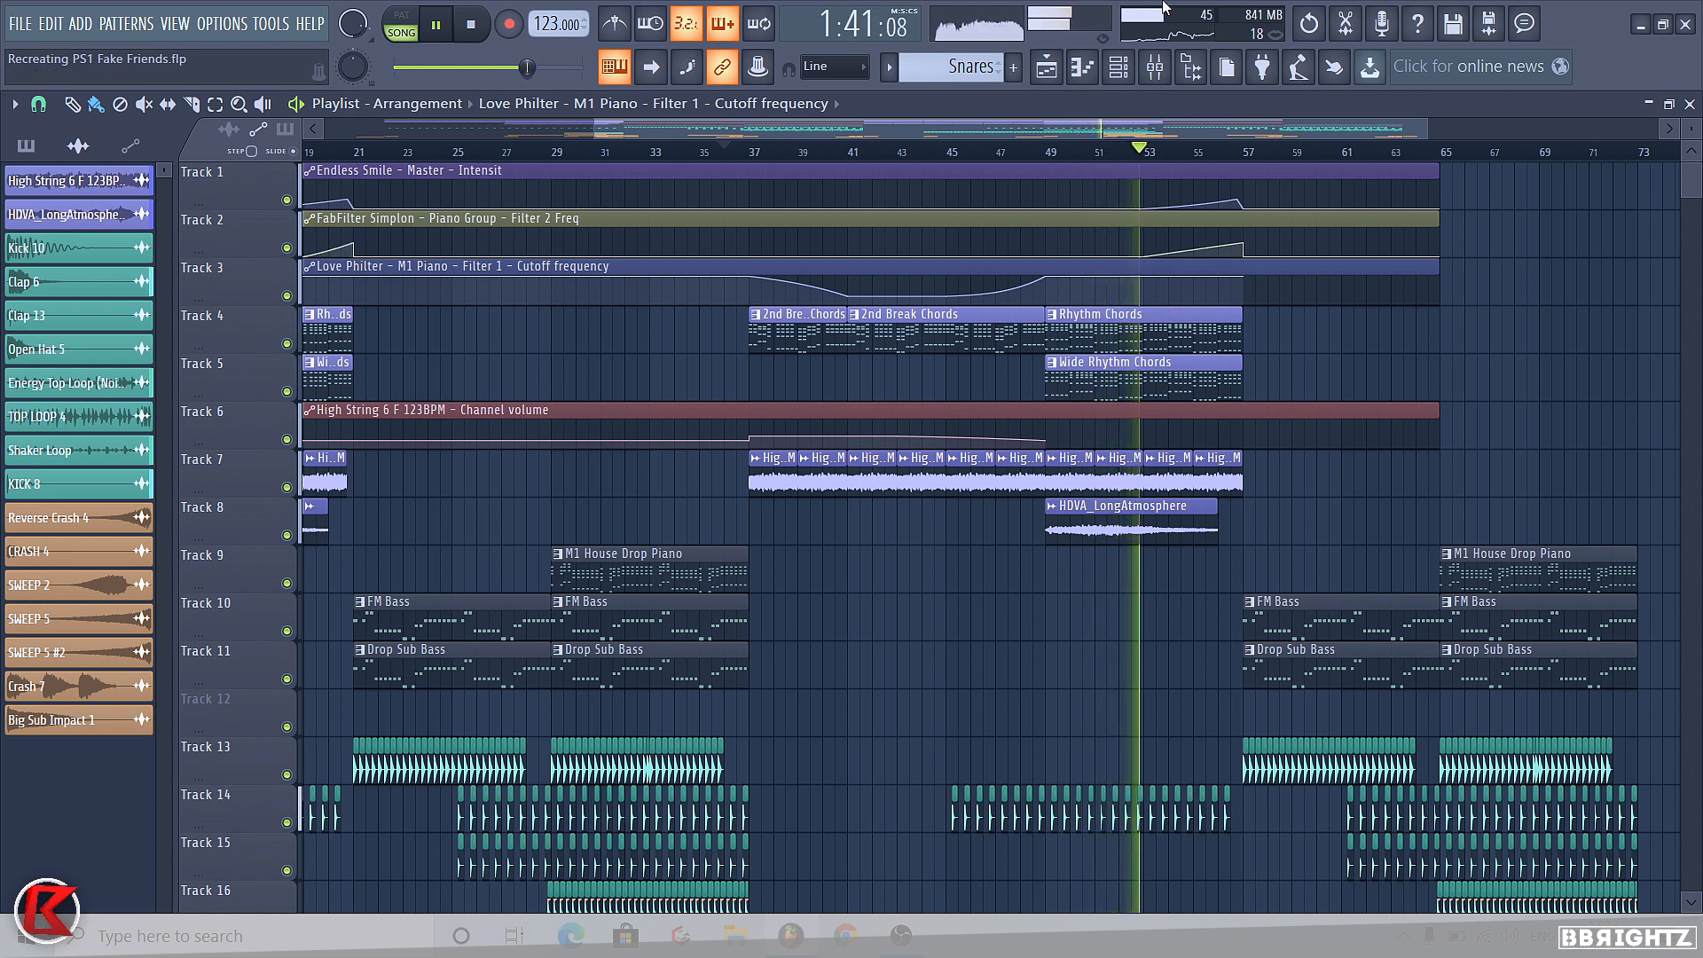
# Play the second build-up into the drop at bar 57 and examine the drum and effect clips around it.
pyautogui.scroll(-5, 1296, 582)
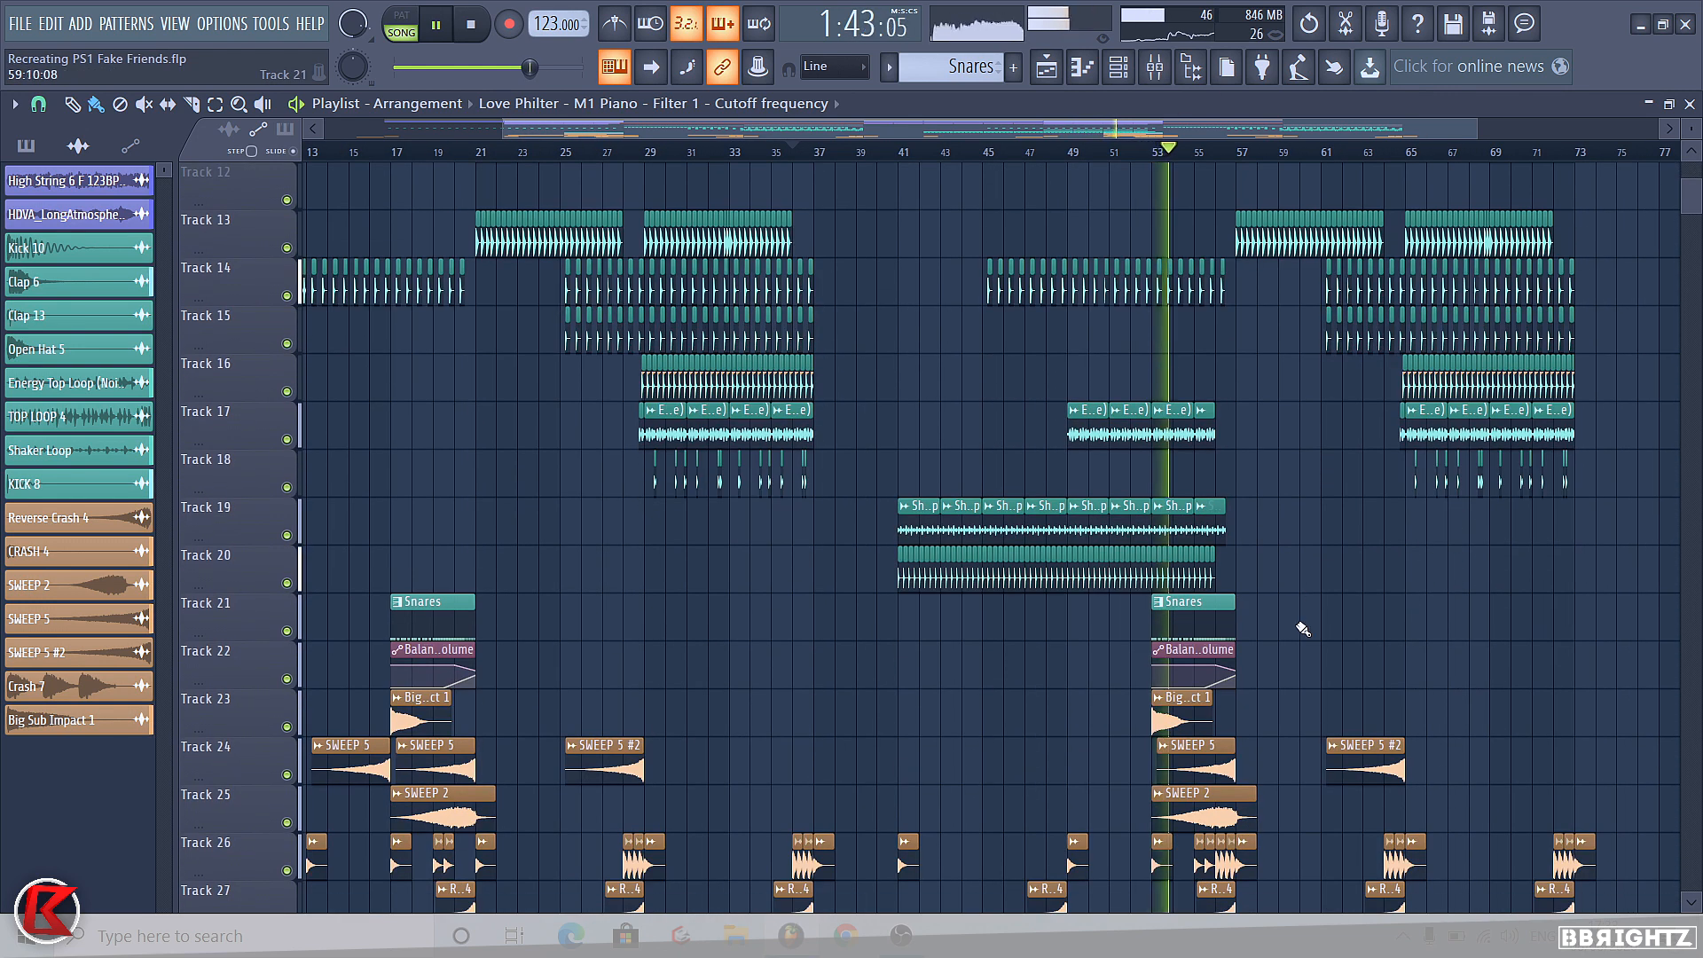
pyautogui.moveTo(1176, 439); pyautogui.dragTo(1254, 438)
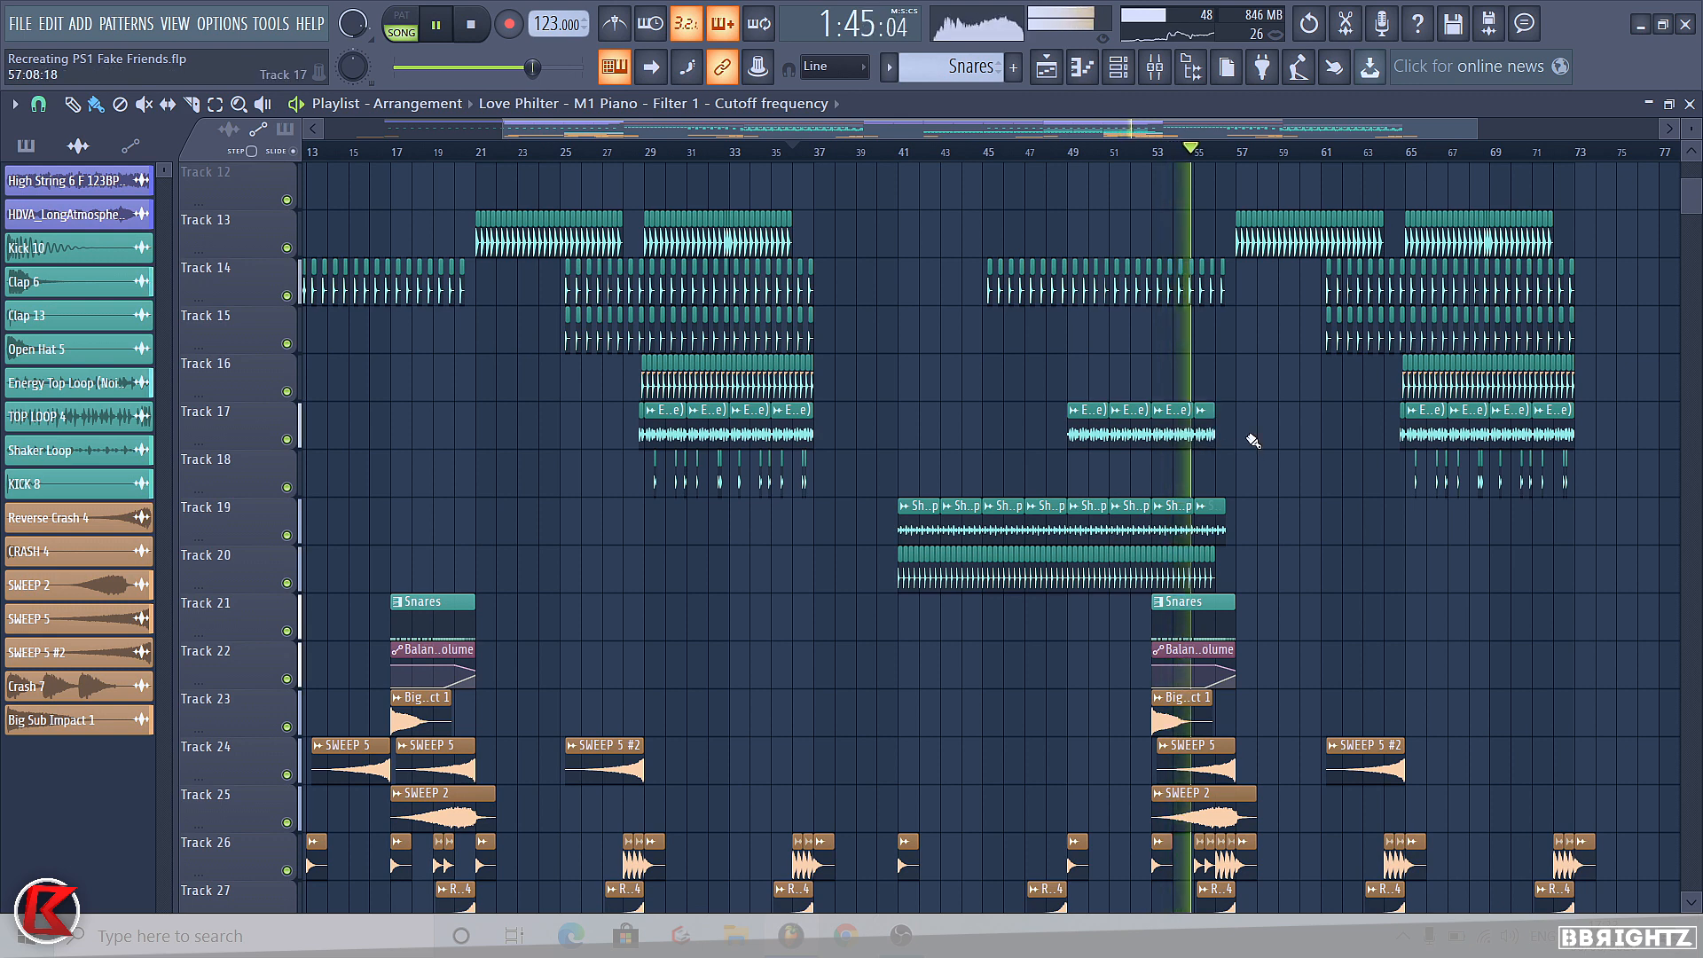
pyautogui.scroll(-1, 1153, 435)
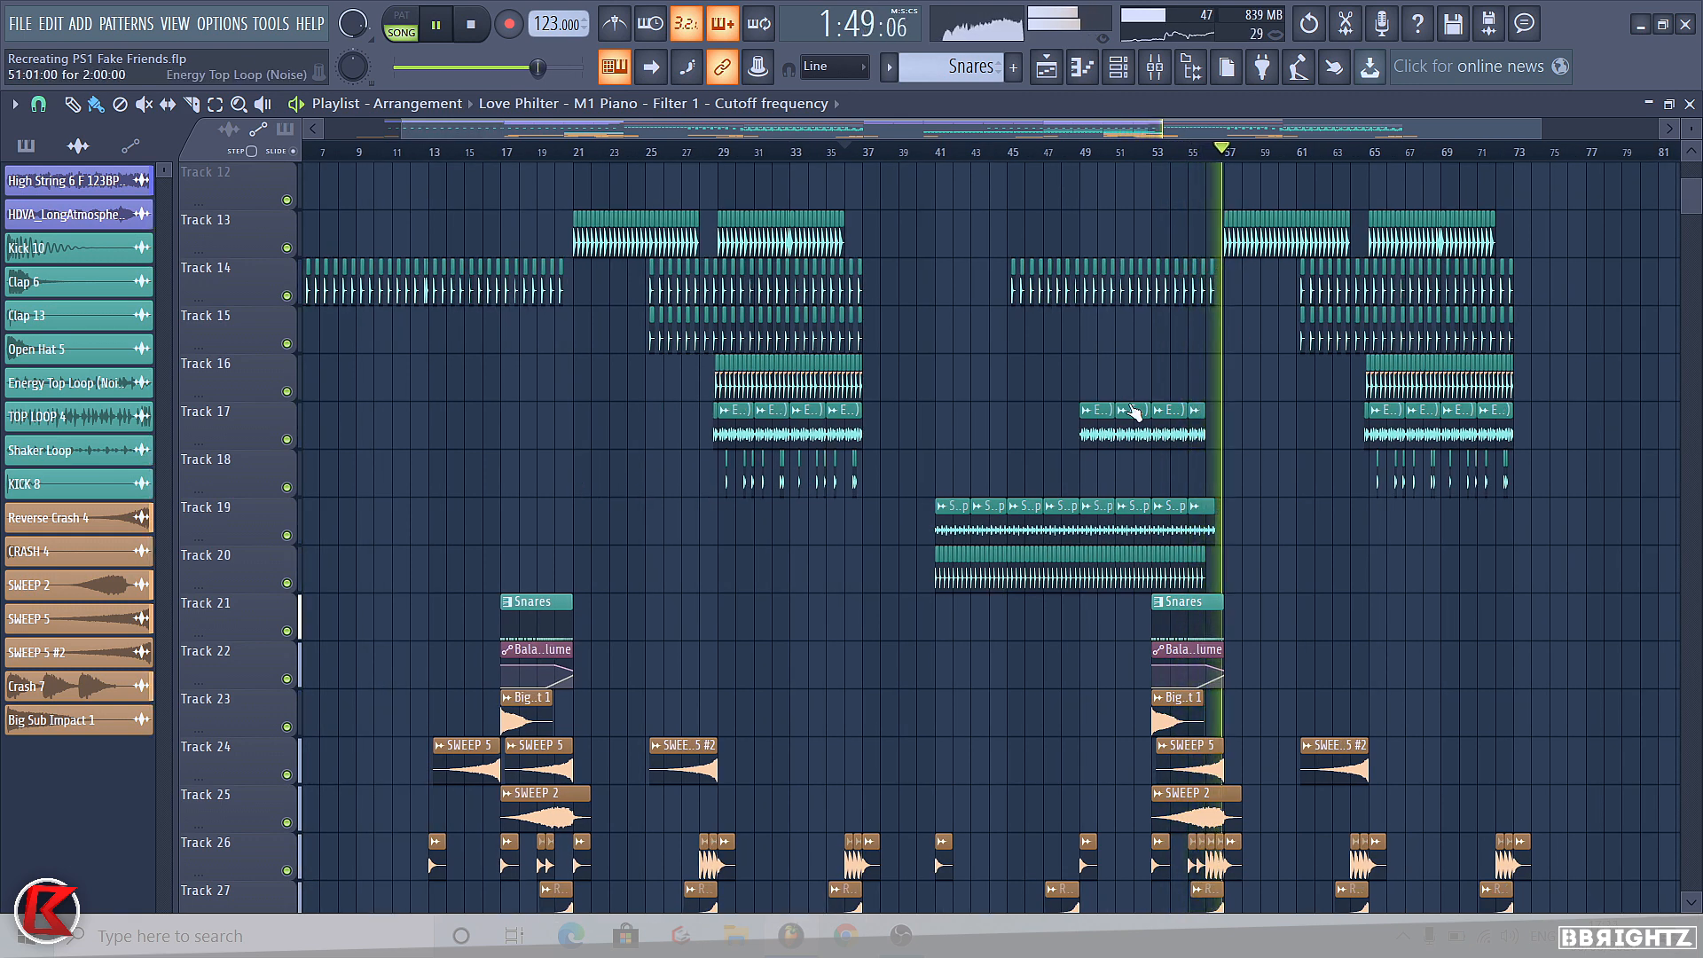
pyautogui.scroll(-3, 1135, 421)
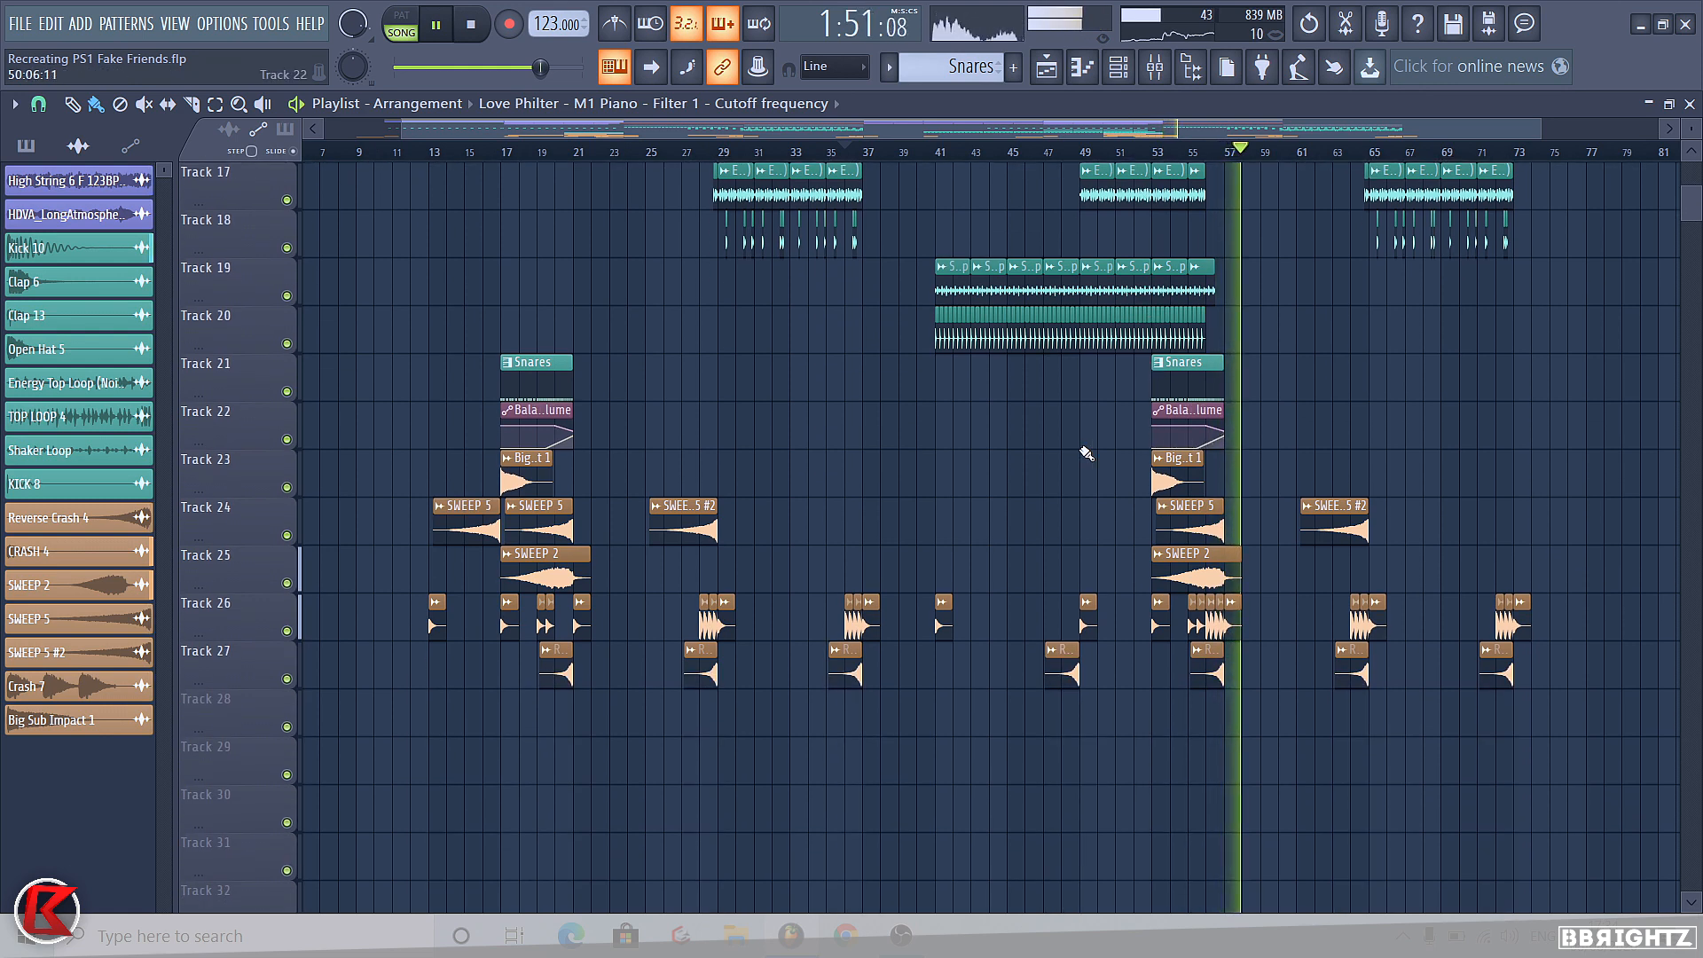
# Stop playback and extend the Love Philter M1 Piano cutoff frequency automation clip on Track 3 to bar 73.
pyautogui.scroll(9, 1073, 462)
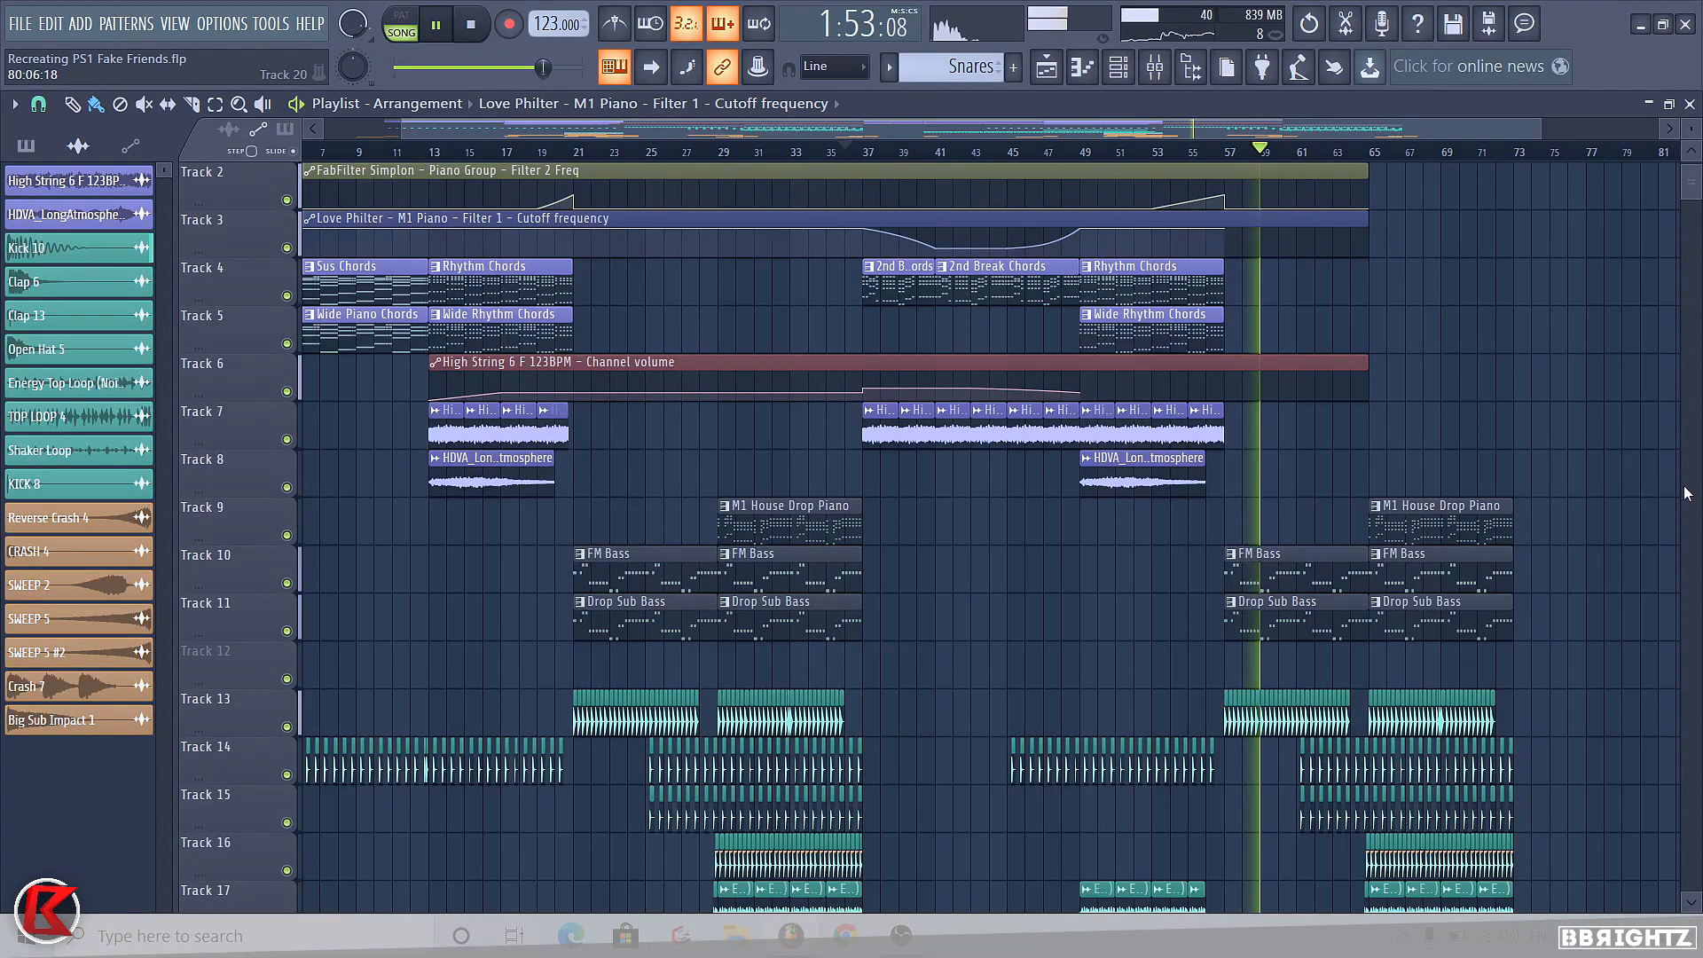
pyautogui.press('space')
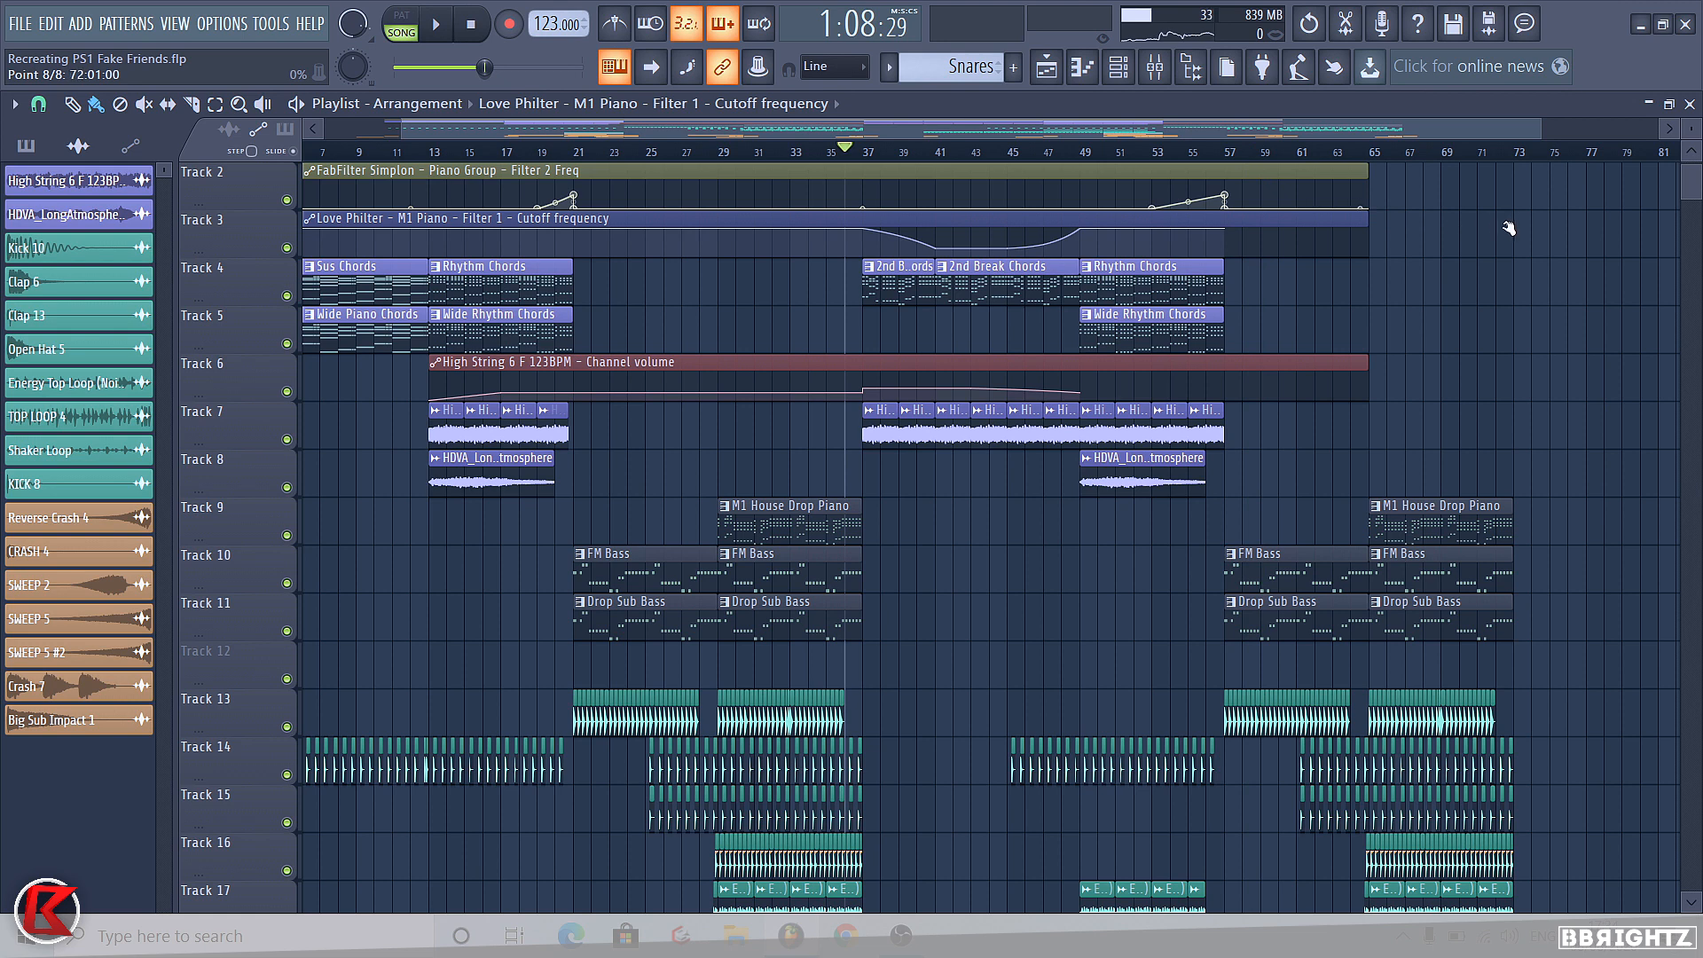
pyautogui.moveTo(1366, 223); pyautogui.dragTo(1520, 229)
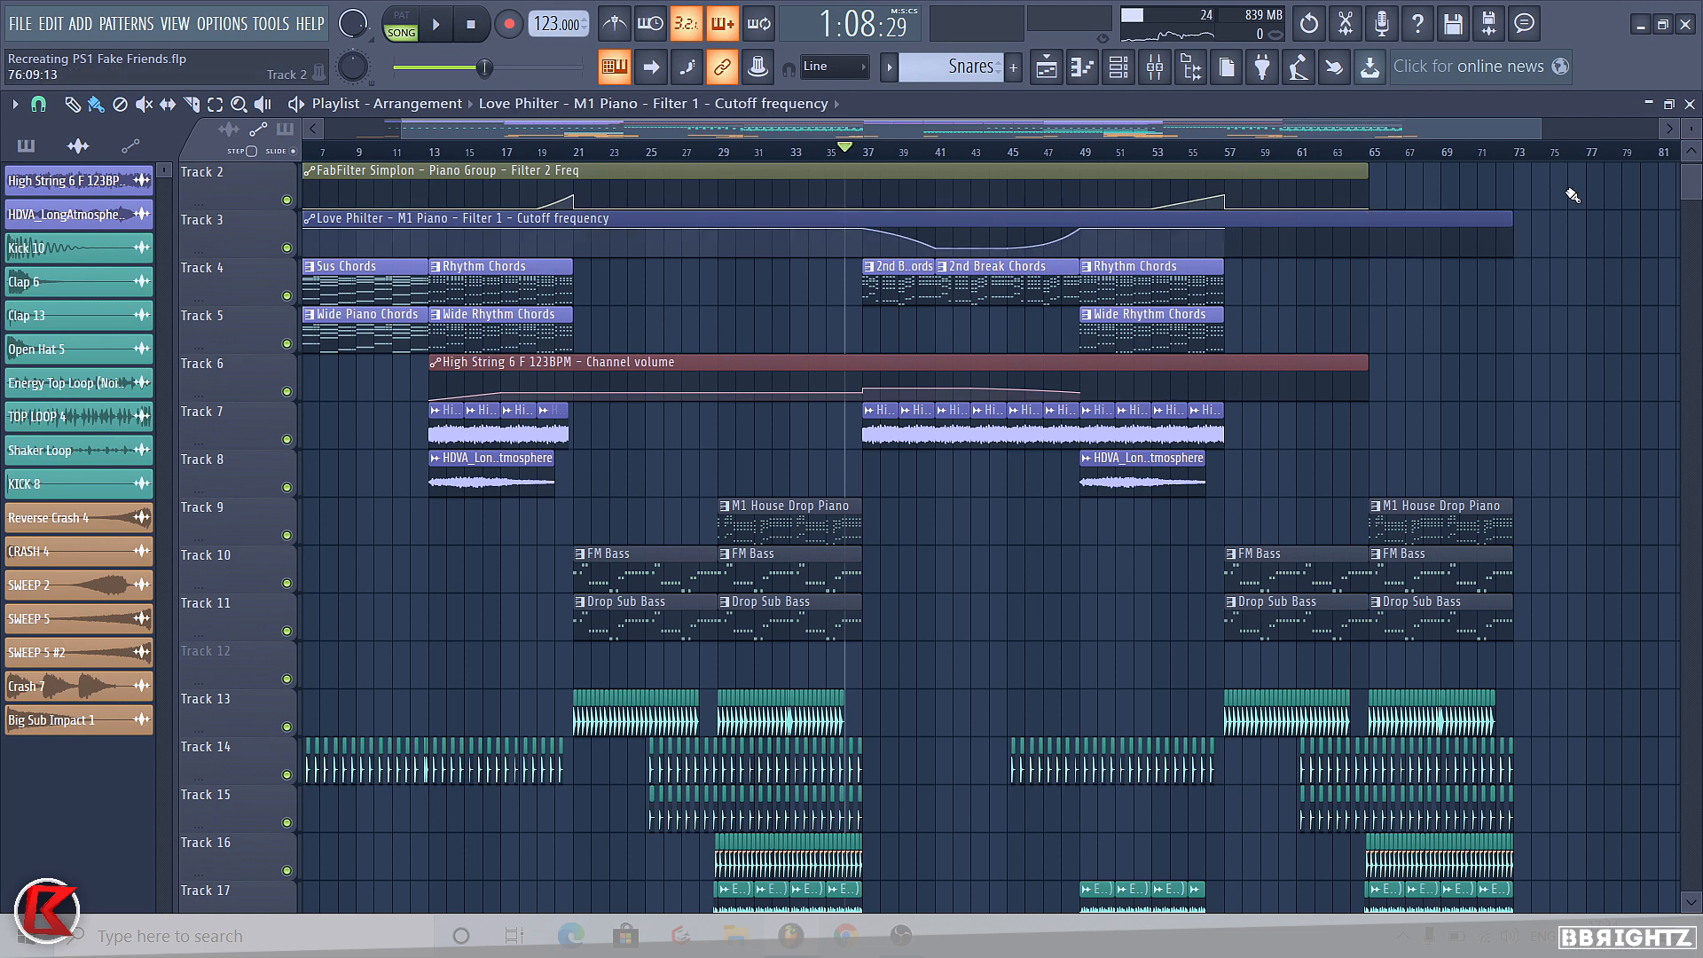
# Examine the arrangement from bar 57 to bar 81, marking bars 73 to 81 and playing bars 65 to 73 briefly.
pyautogui.scroll(-2, 1503, 158)
pyautogui.moveTo(1443, 153); pyautogui.dragTo(1522, 163)
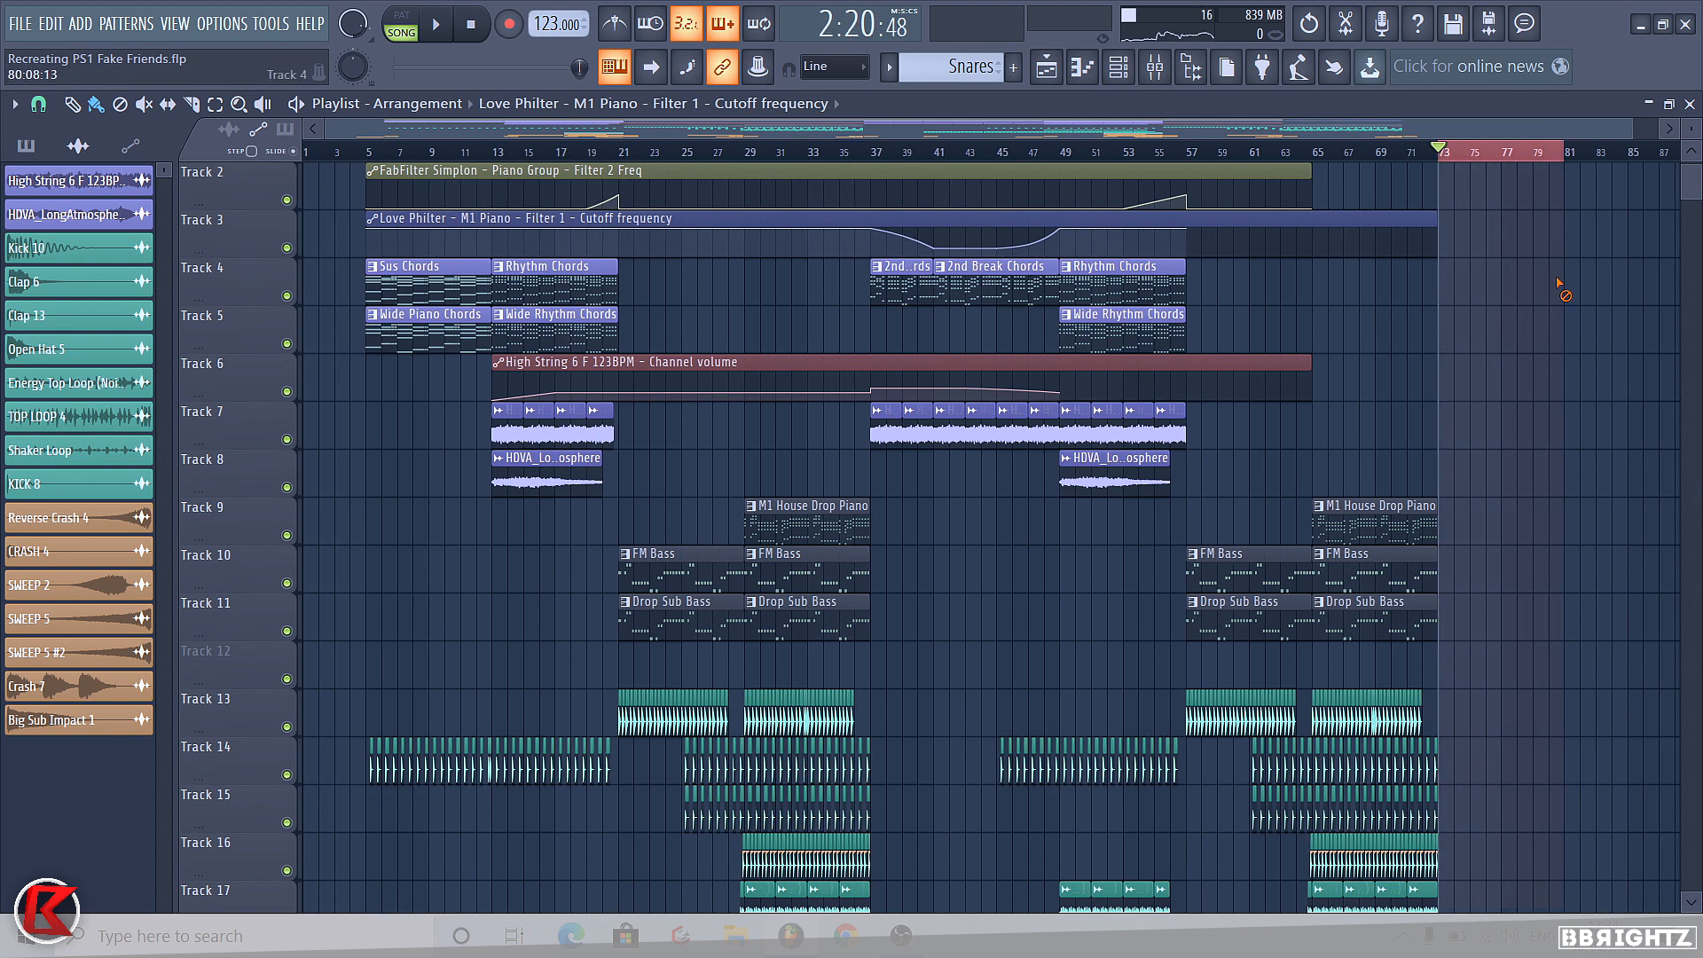
pyautogui.scroll(-1, 1493, 191)
pyautogui.hotkey('ctrl', 'd')
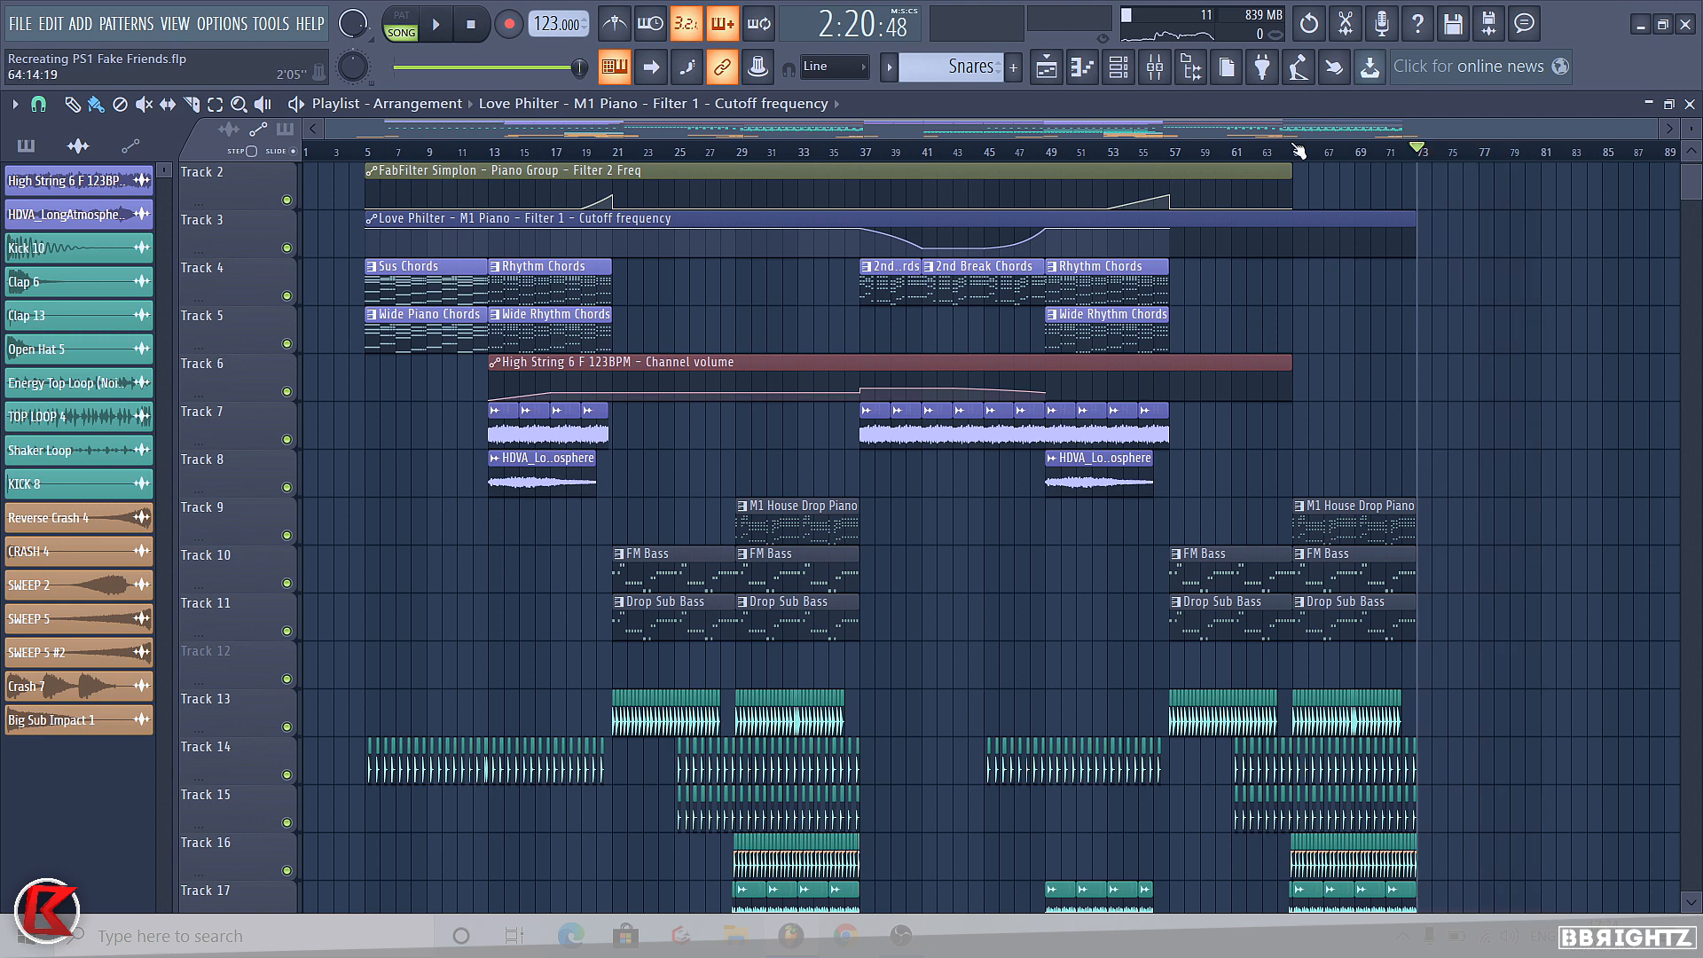
pyautogui.moveTo(1294, 153); pyautogui.dragTo(1416, 154)
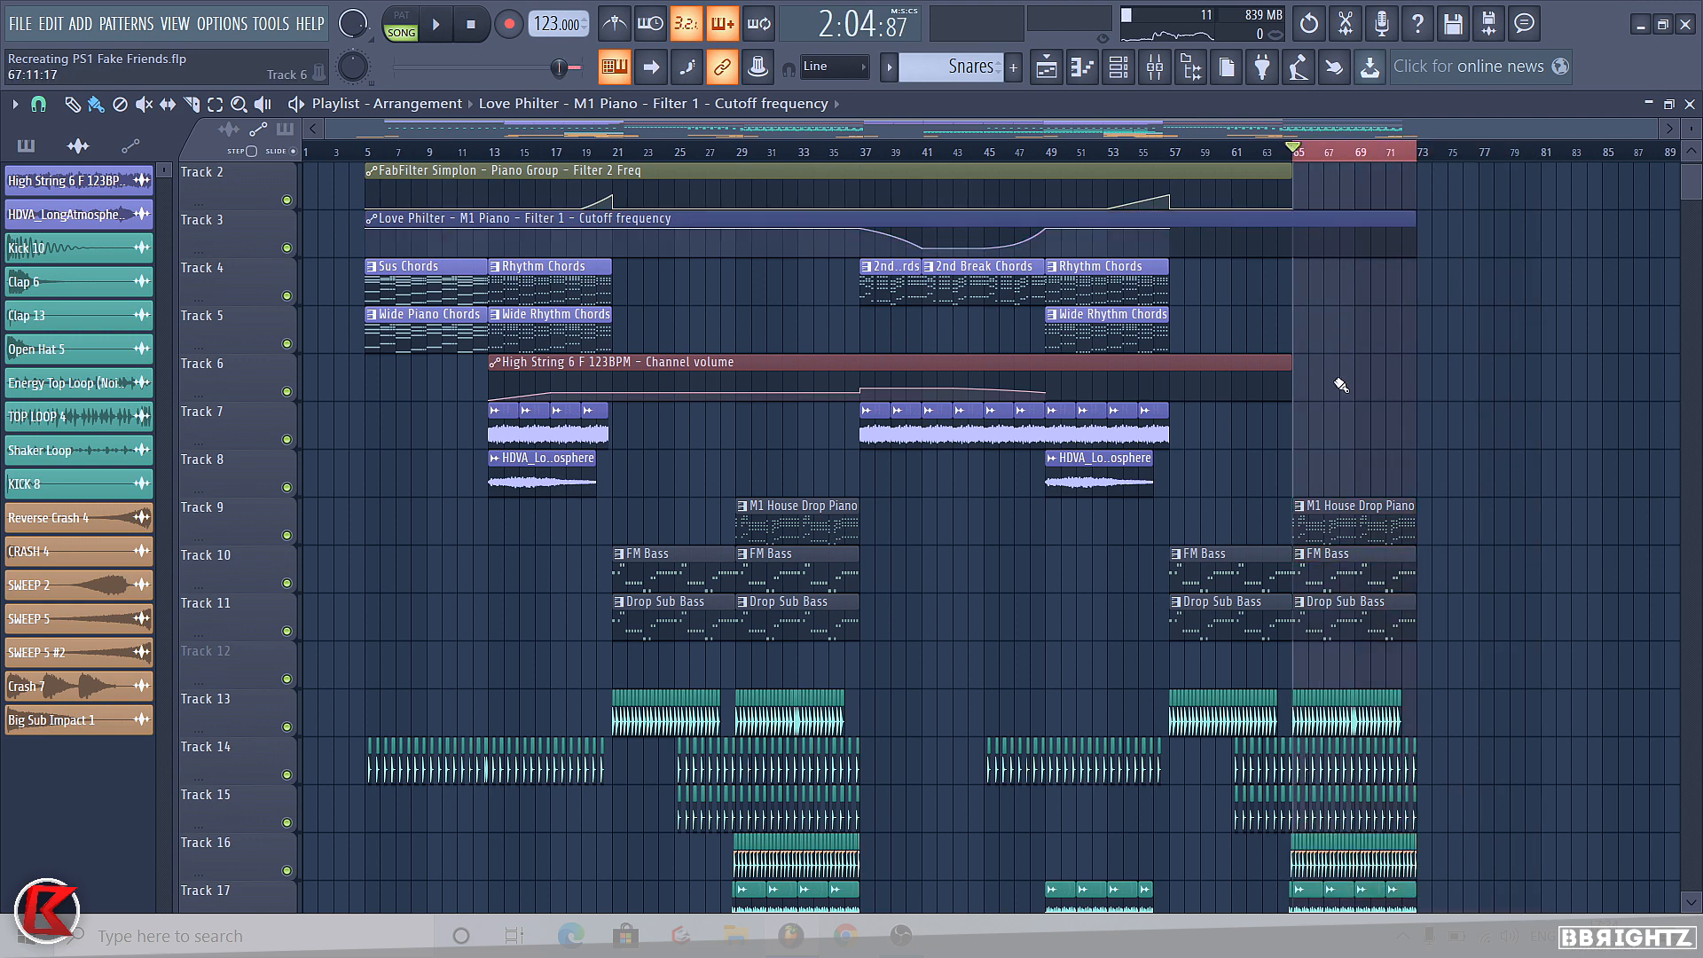
pyautogui.press('space')
pyautogui.press('space')
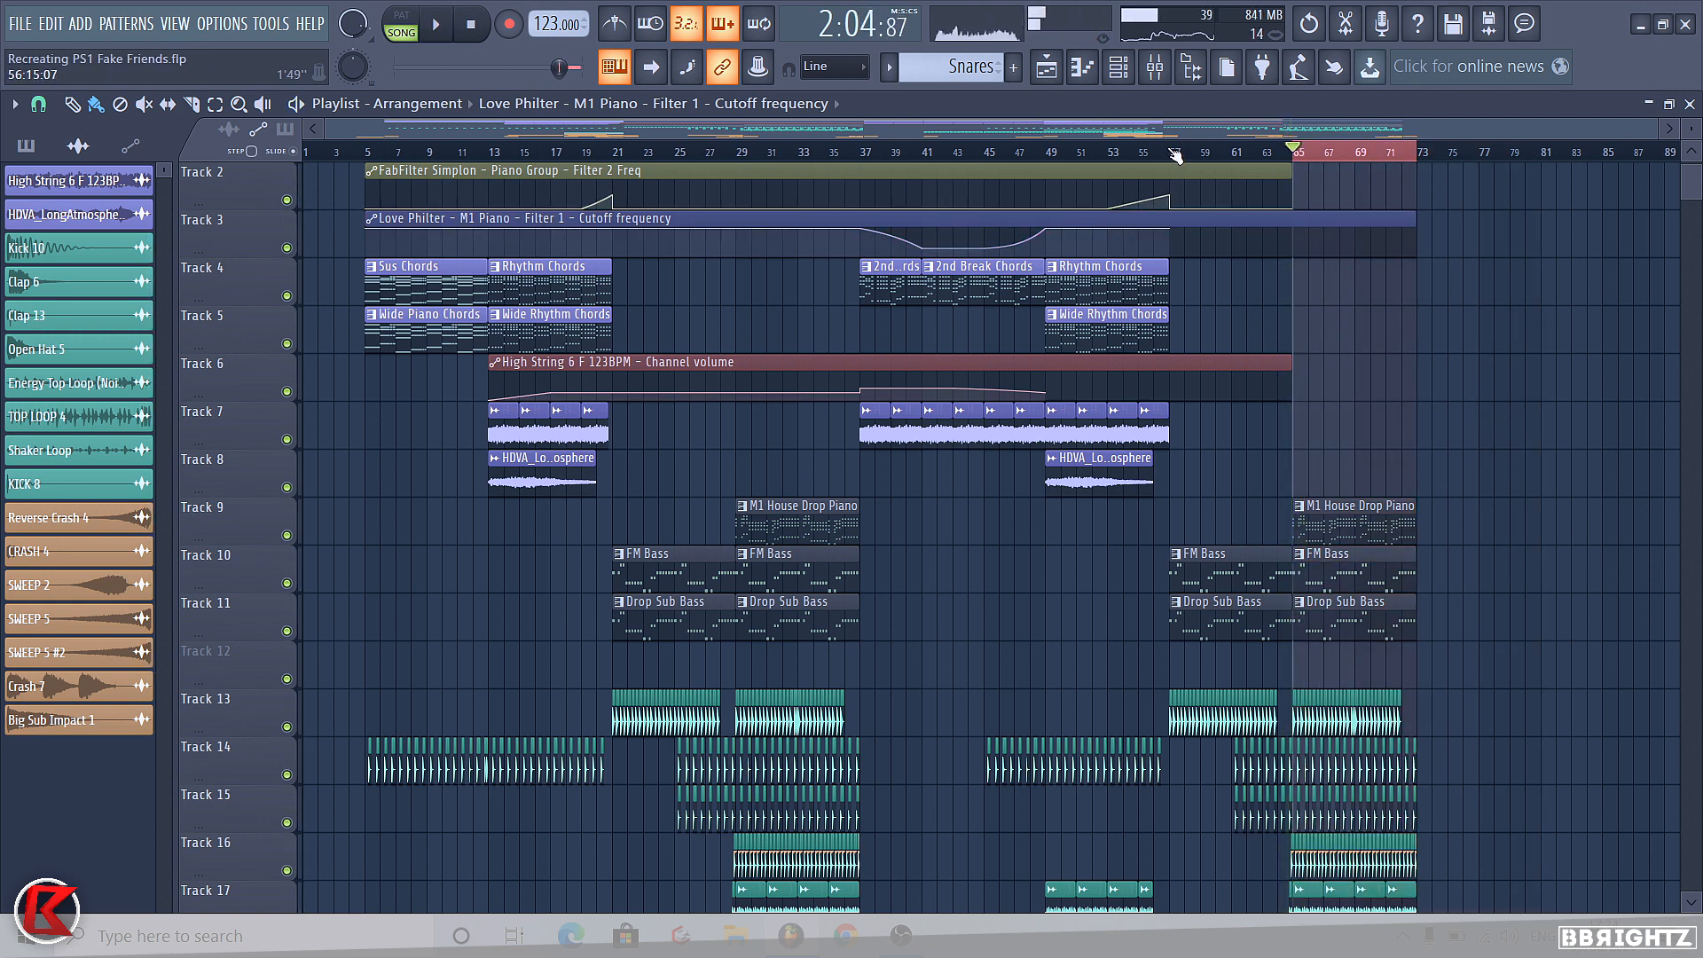
pyautogui.click(1175, 153)
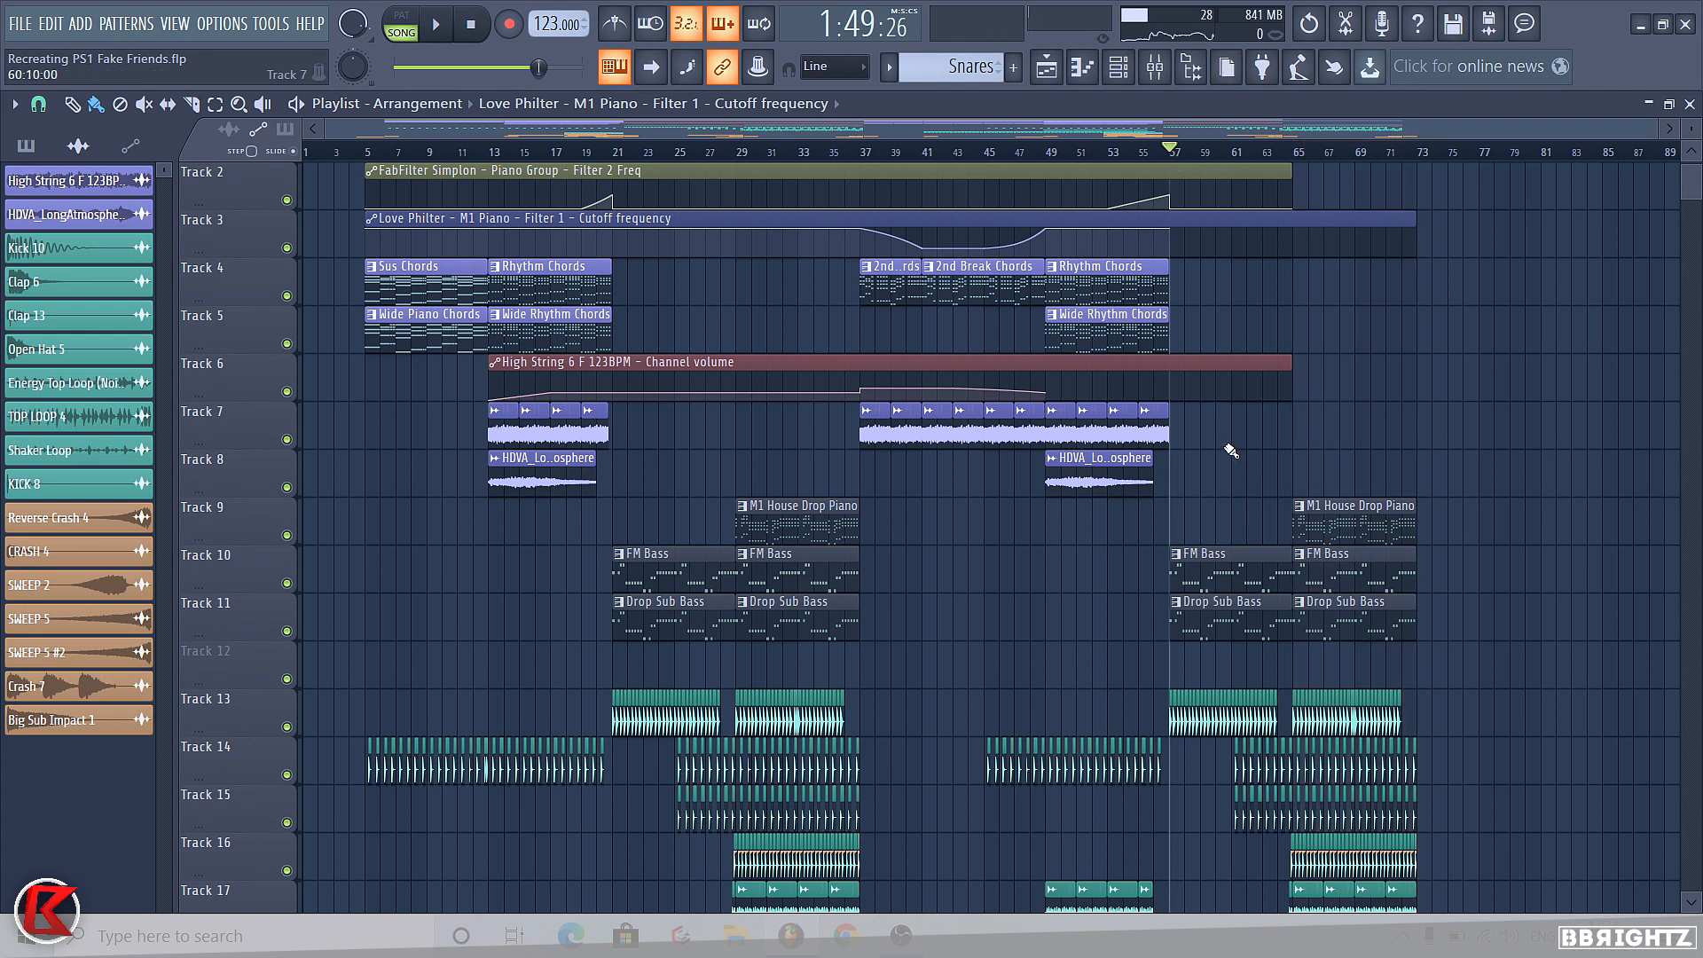
pyautogui.scroll(-2, 1222, 368)
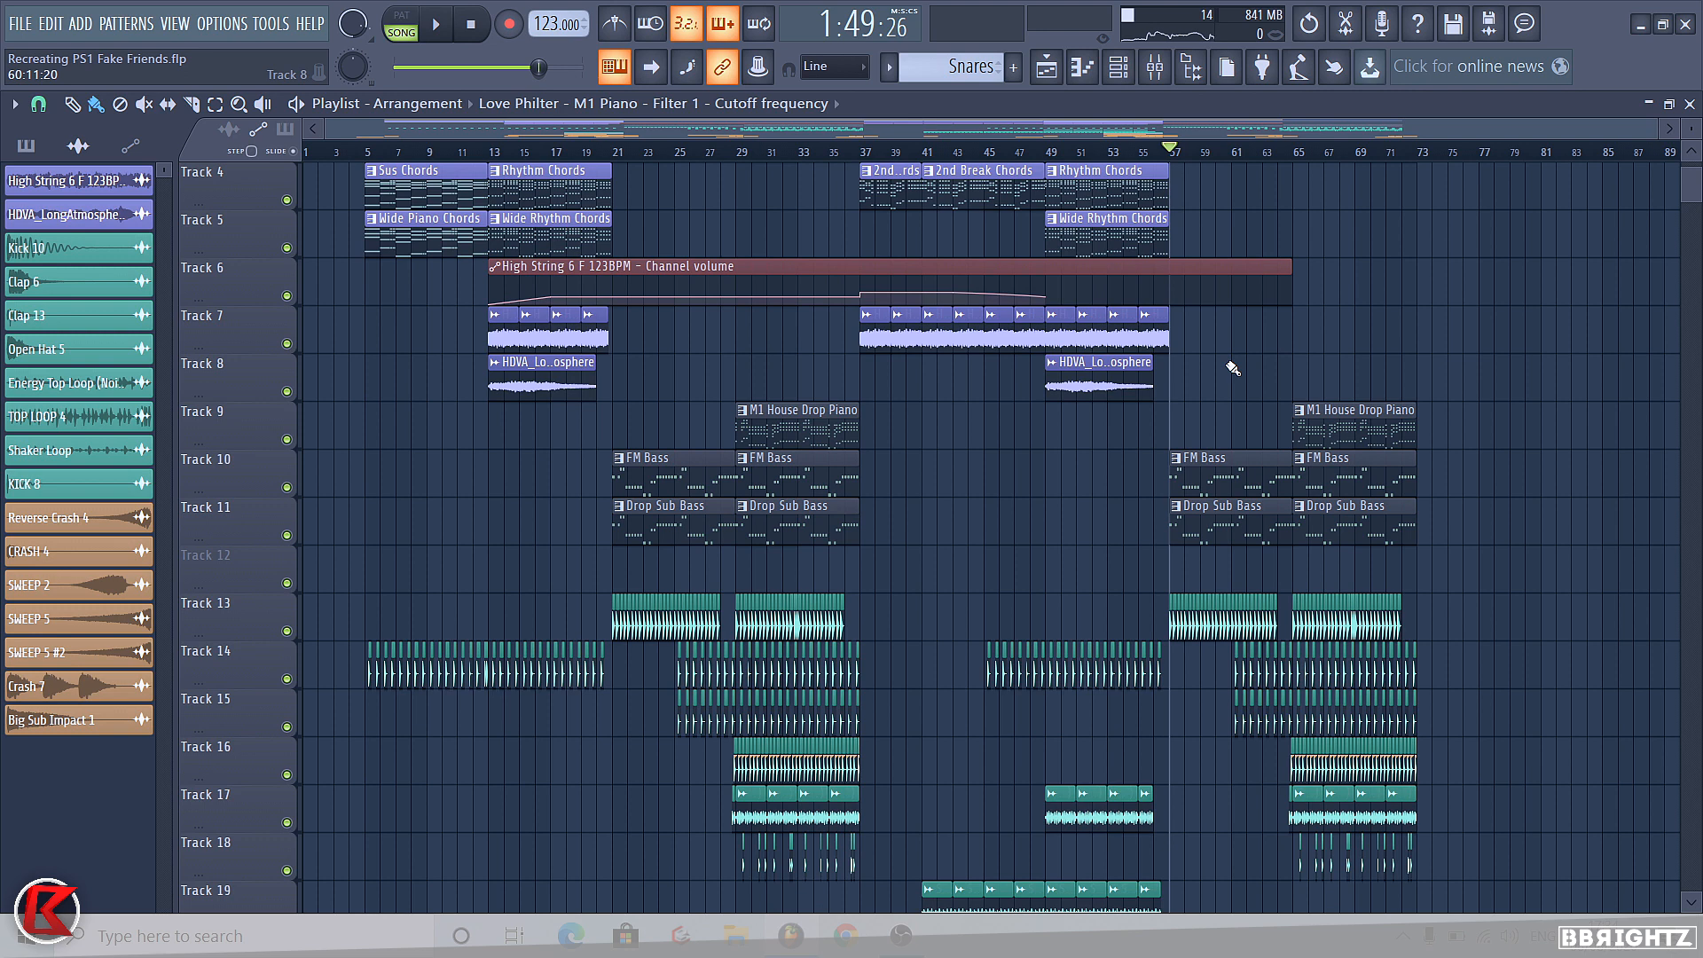
pyautogui.scroll(3, 1232, 367)
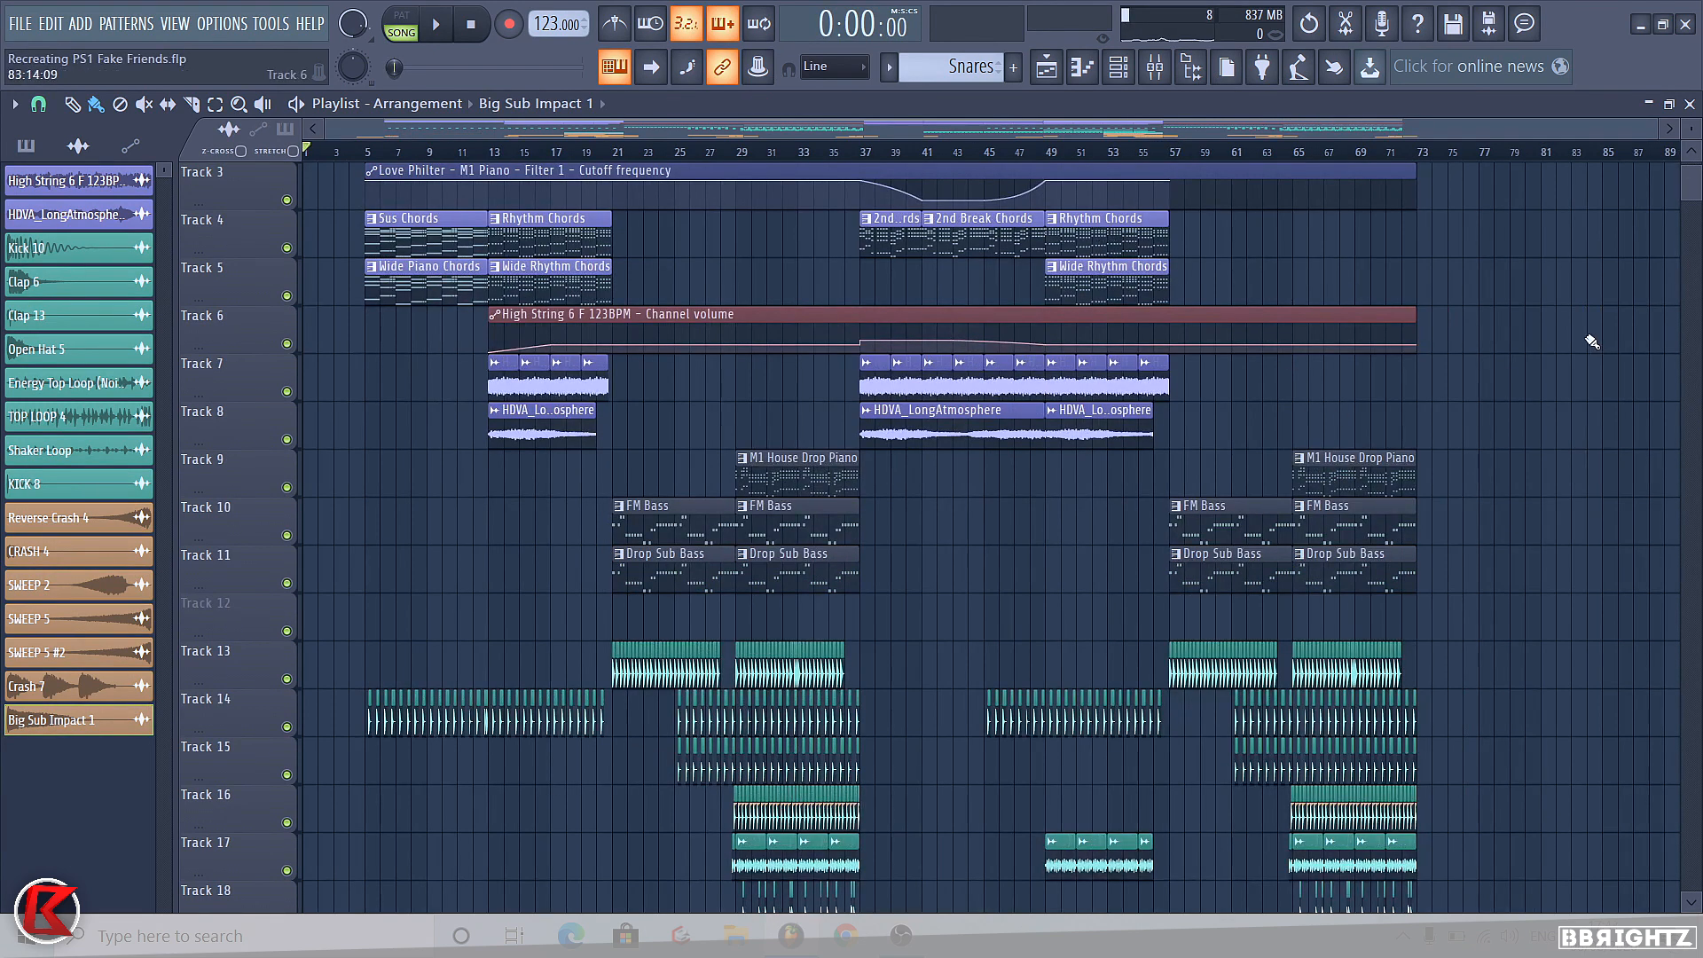
# Play the second break from bar 37 and inspect the HDVA_LongAtmosphere sample's channel settings.
pyautogui.scroll(3, 1584, 409)
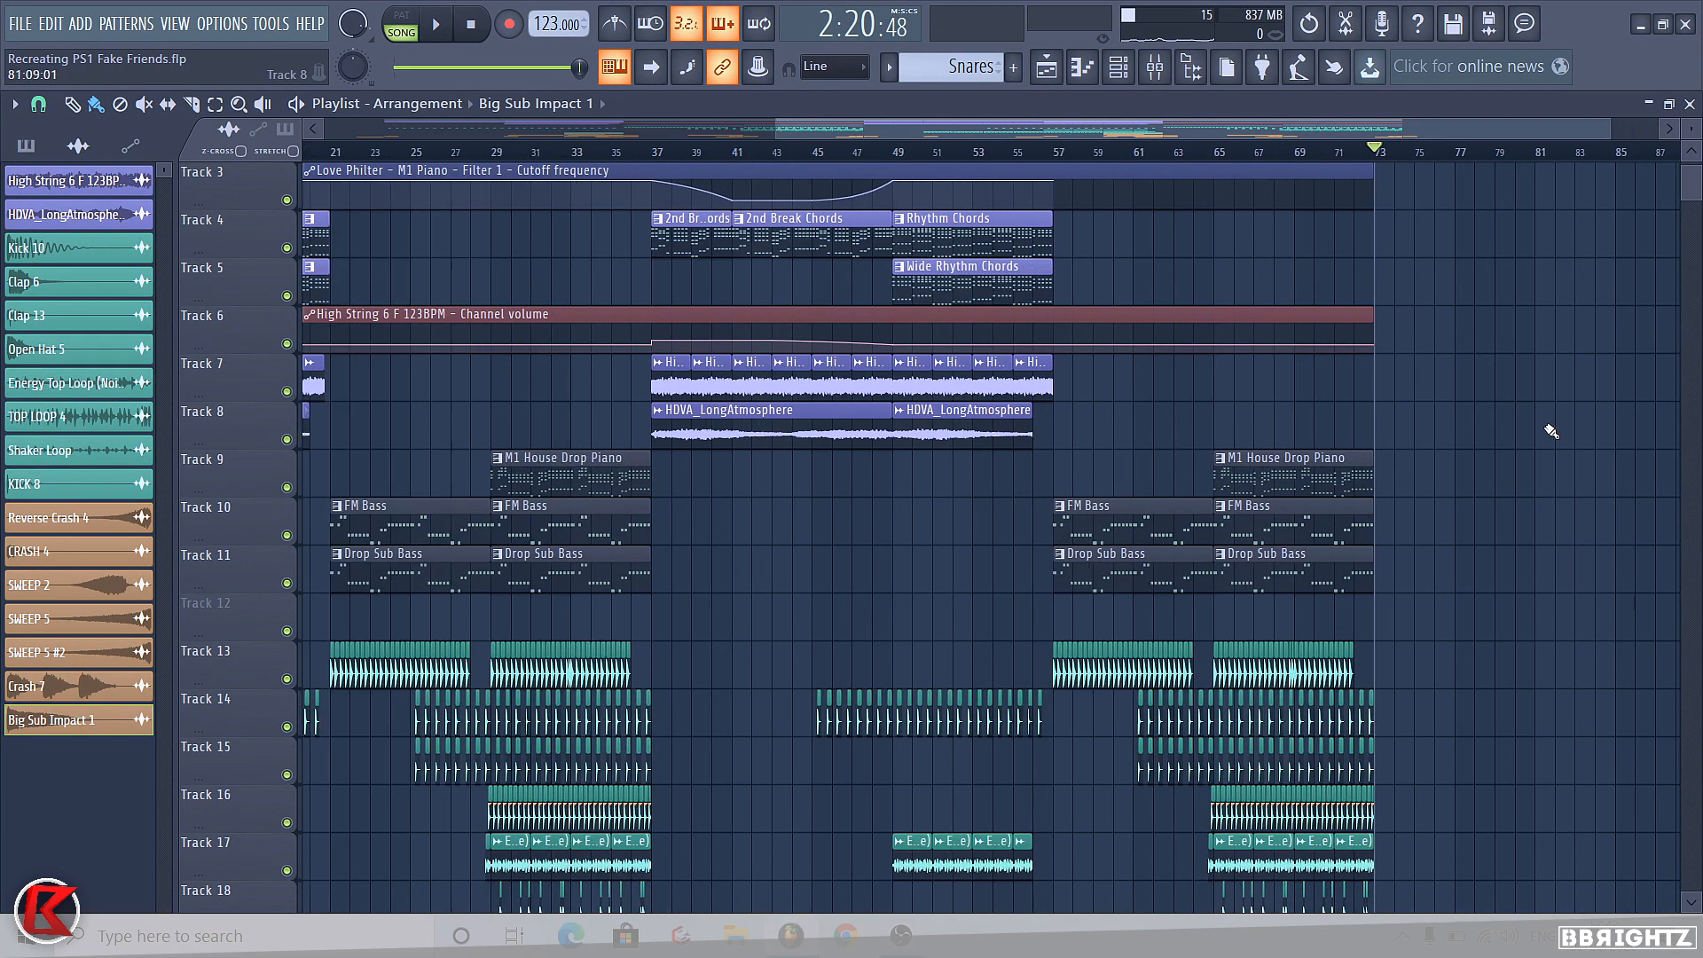
pyautogui.scroll(-6, 1352, 379)
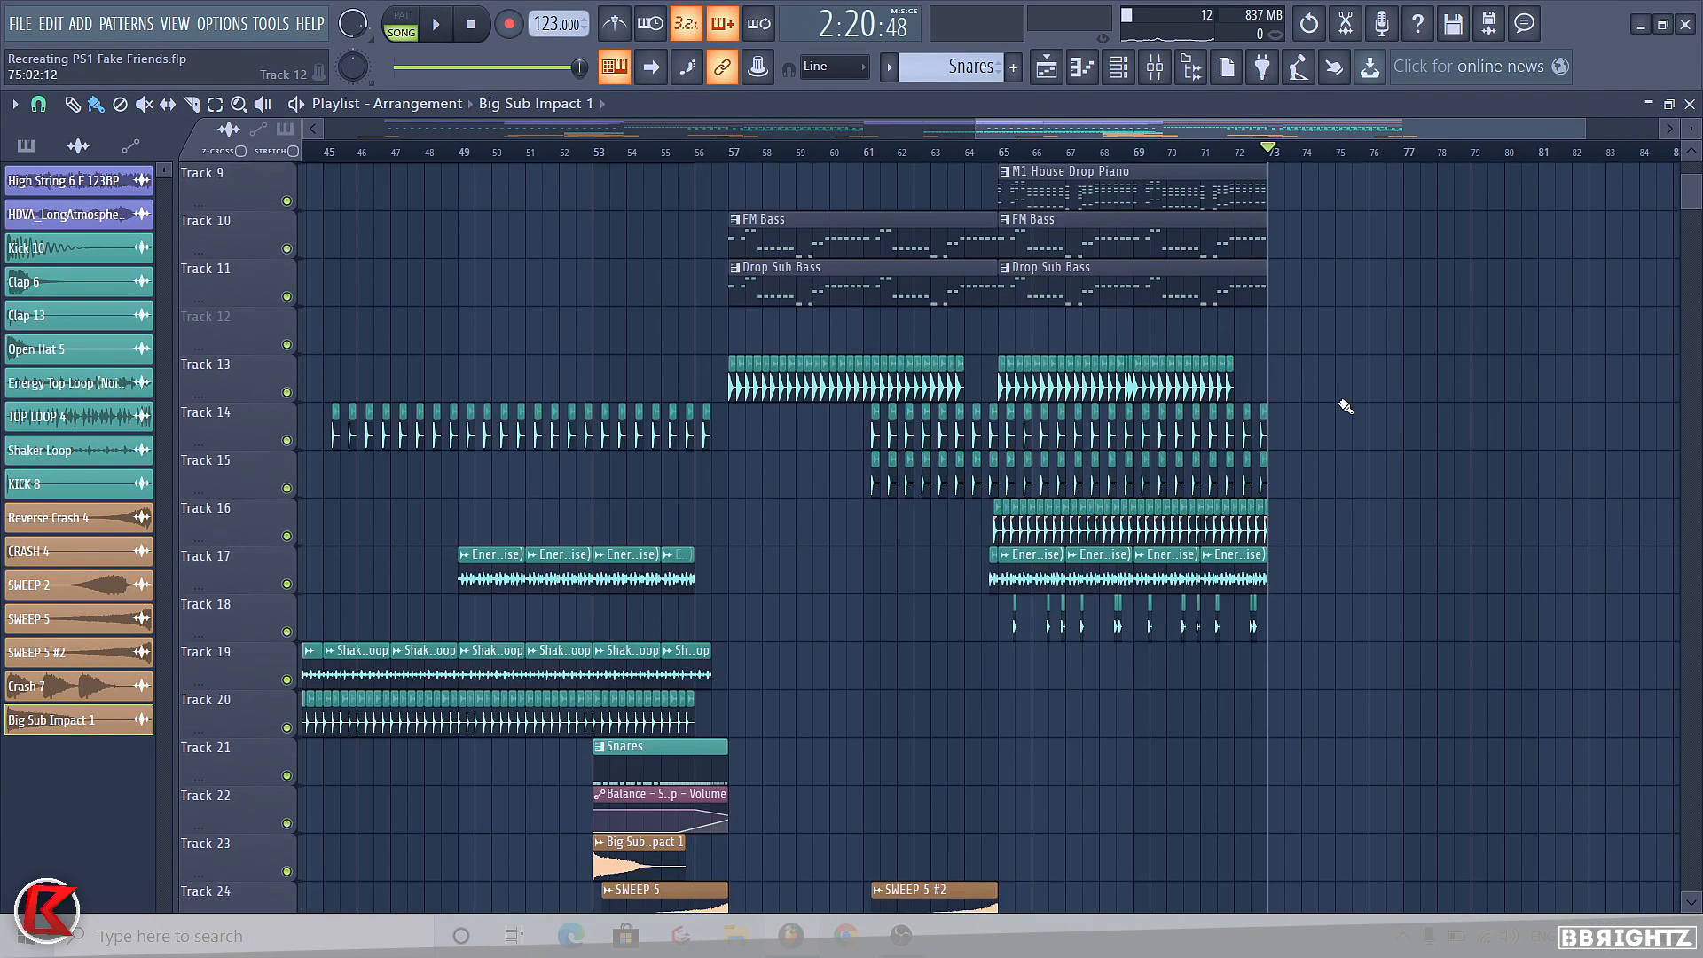
pyautogui.scroll(6, 1064, 417)
pyautogui.scroll(-2, 927, 447)
pyautogui.scroll(-2, 928, 447)
pyautogui.click(710, 434)
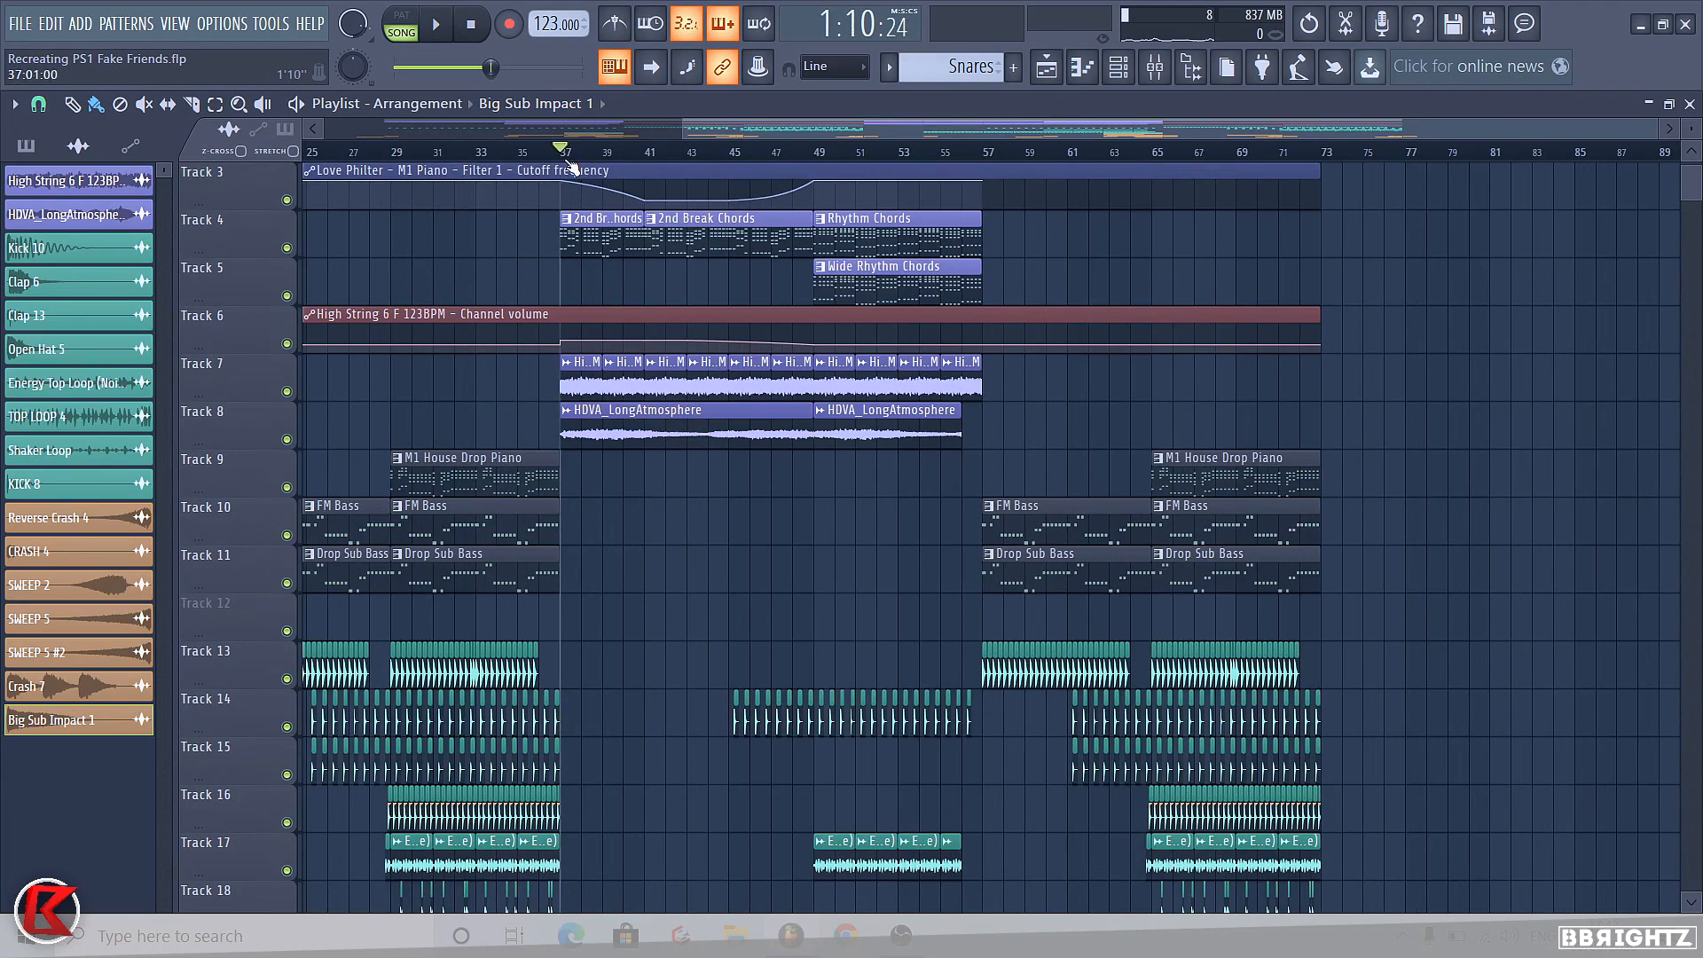
pyautogui.press('space')
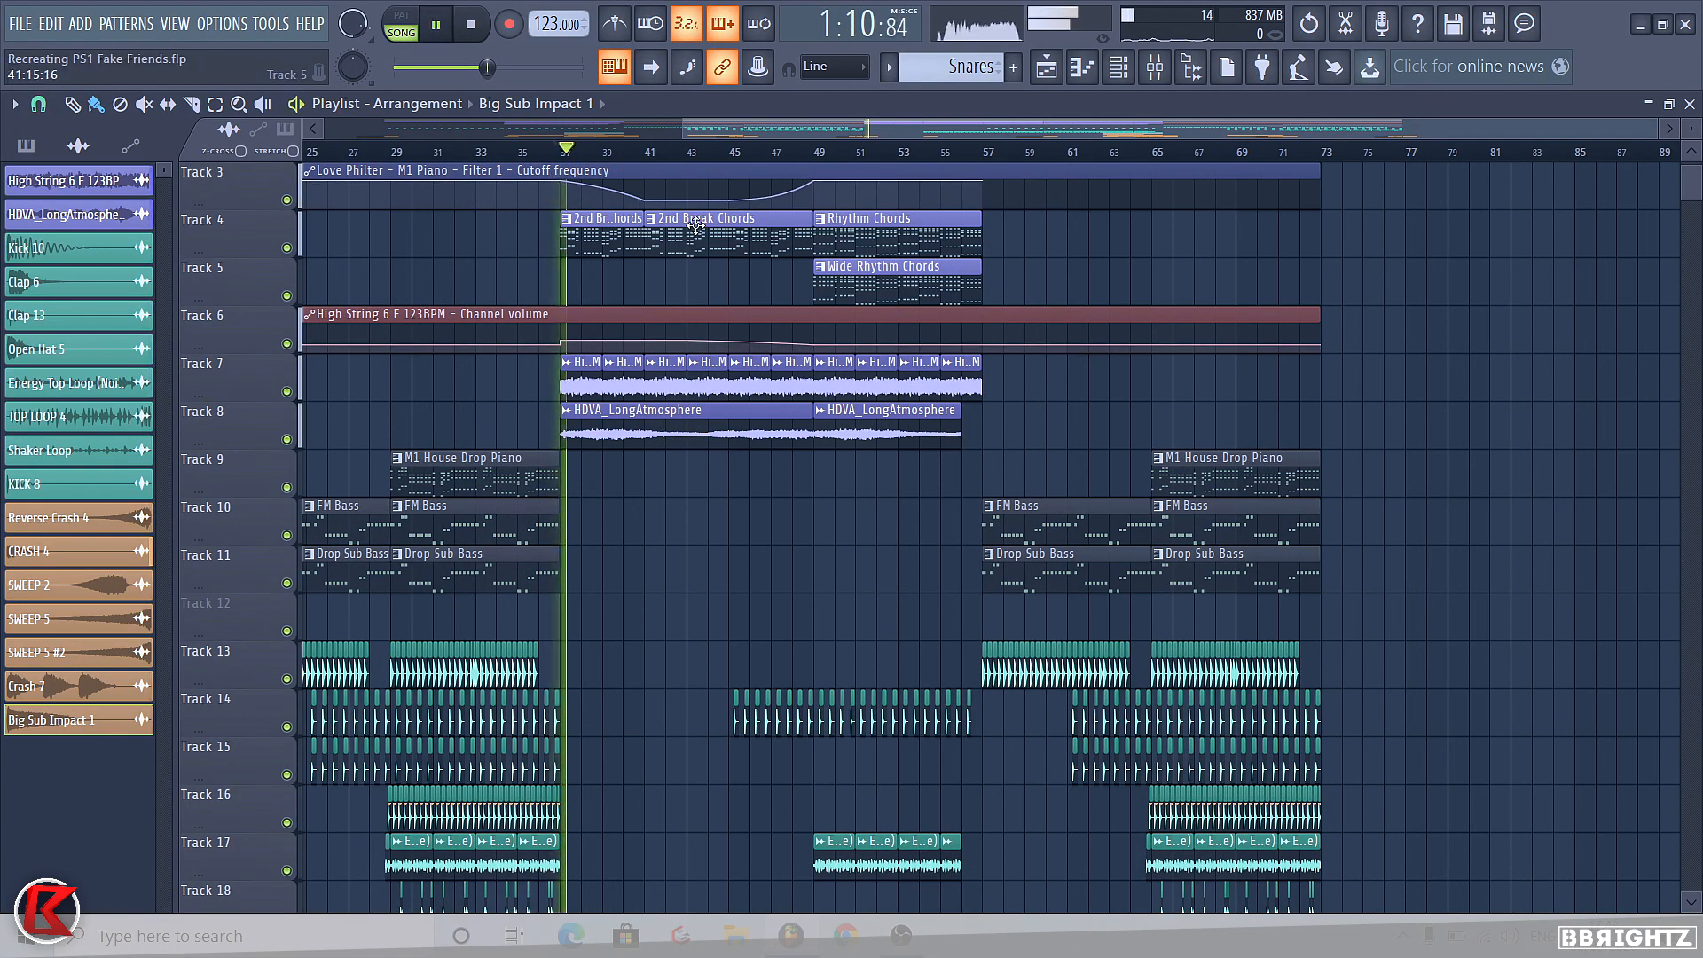
pyautogui.doubleClick(585, 425)
pyautogui.press('space')
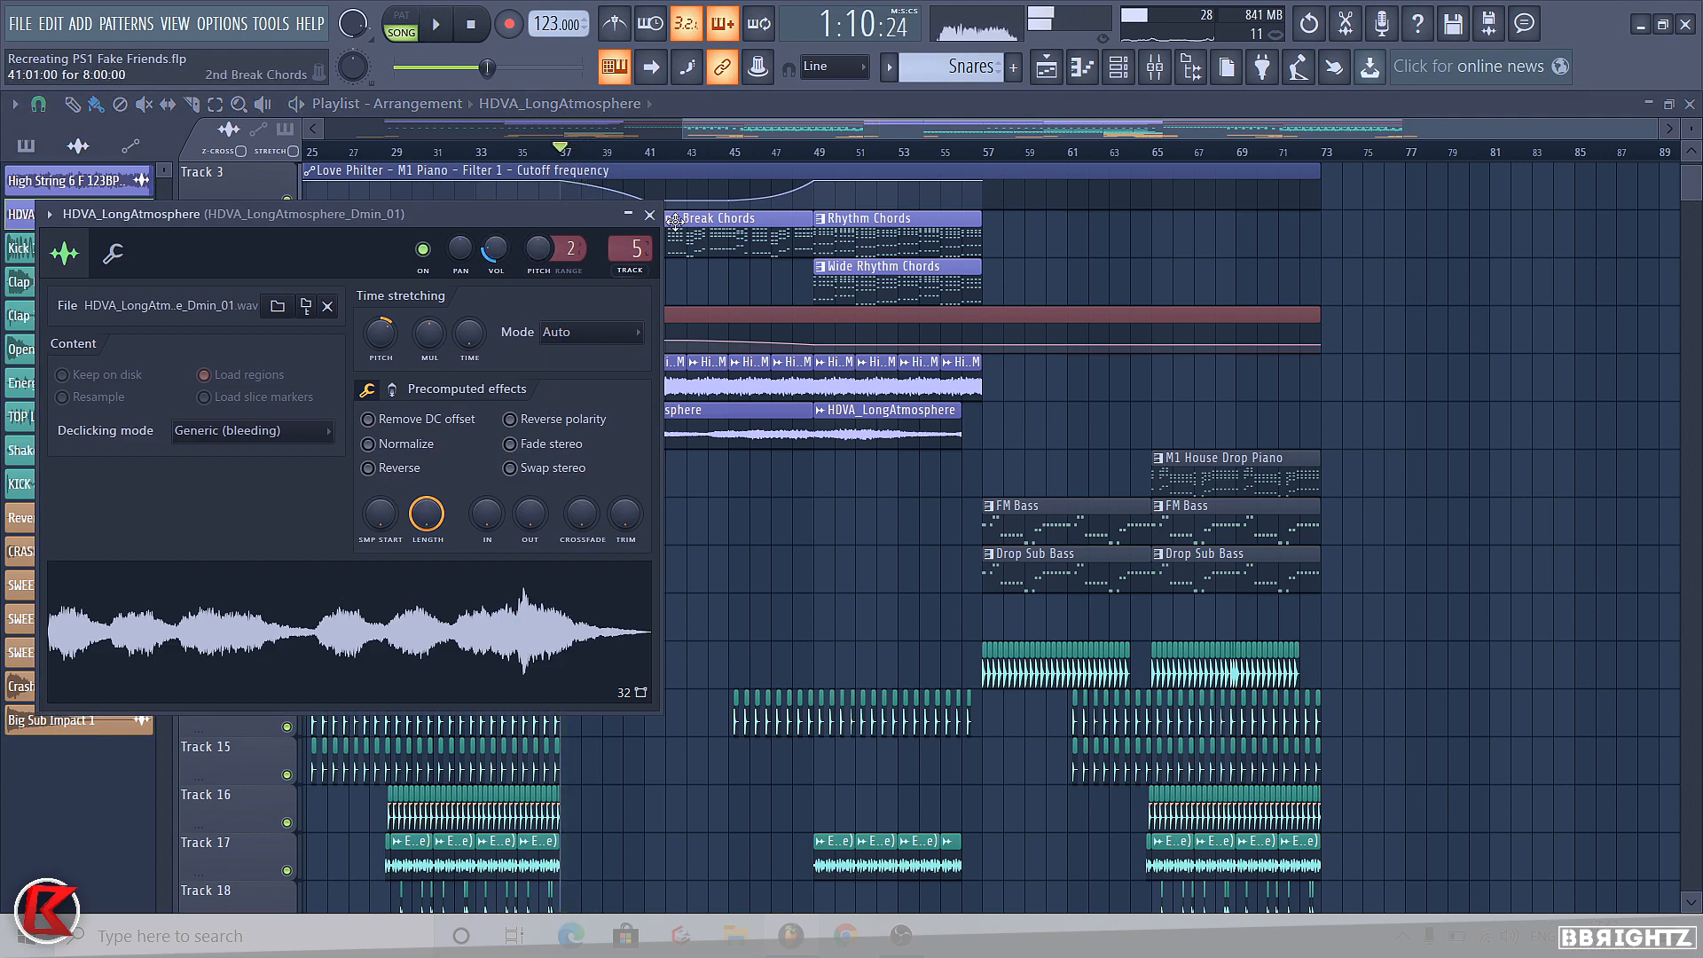
pyautogui.click(794, 152)
# Play the second half of the second drop from bar 65 and examine its kick pattern on Track 13.
pyautogui.scroll(-4, 1321, 562)
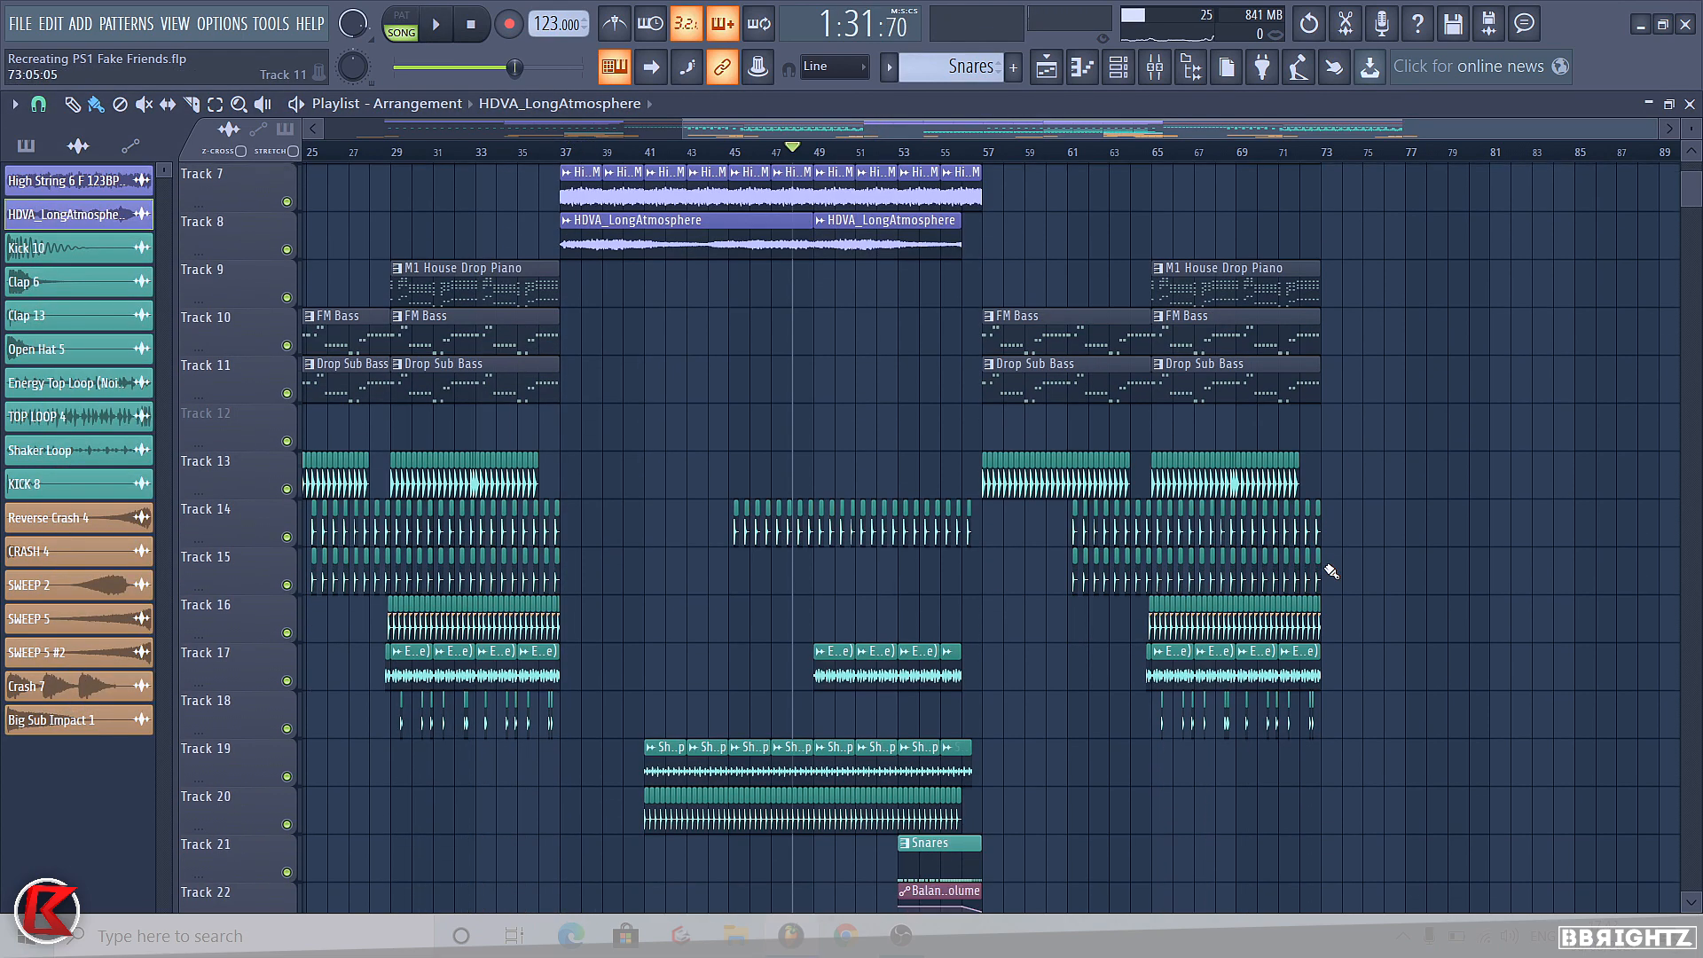
pyautogui.scroll(8, 1322, 560)
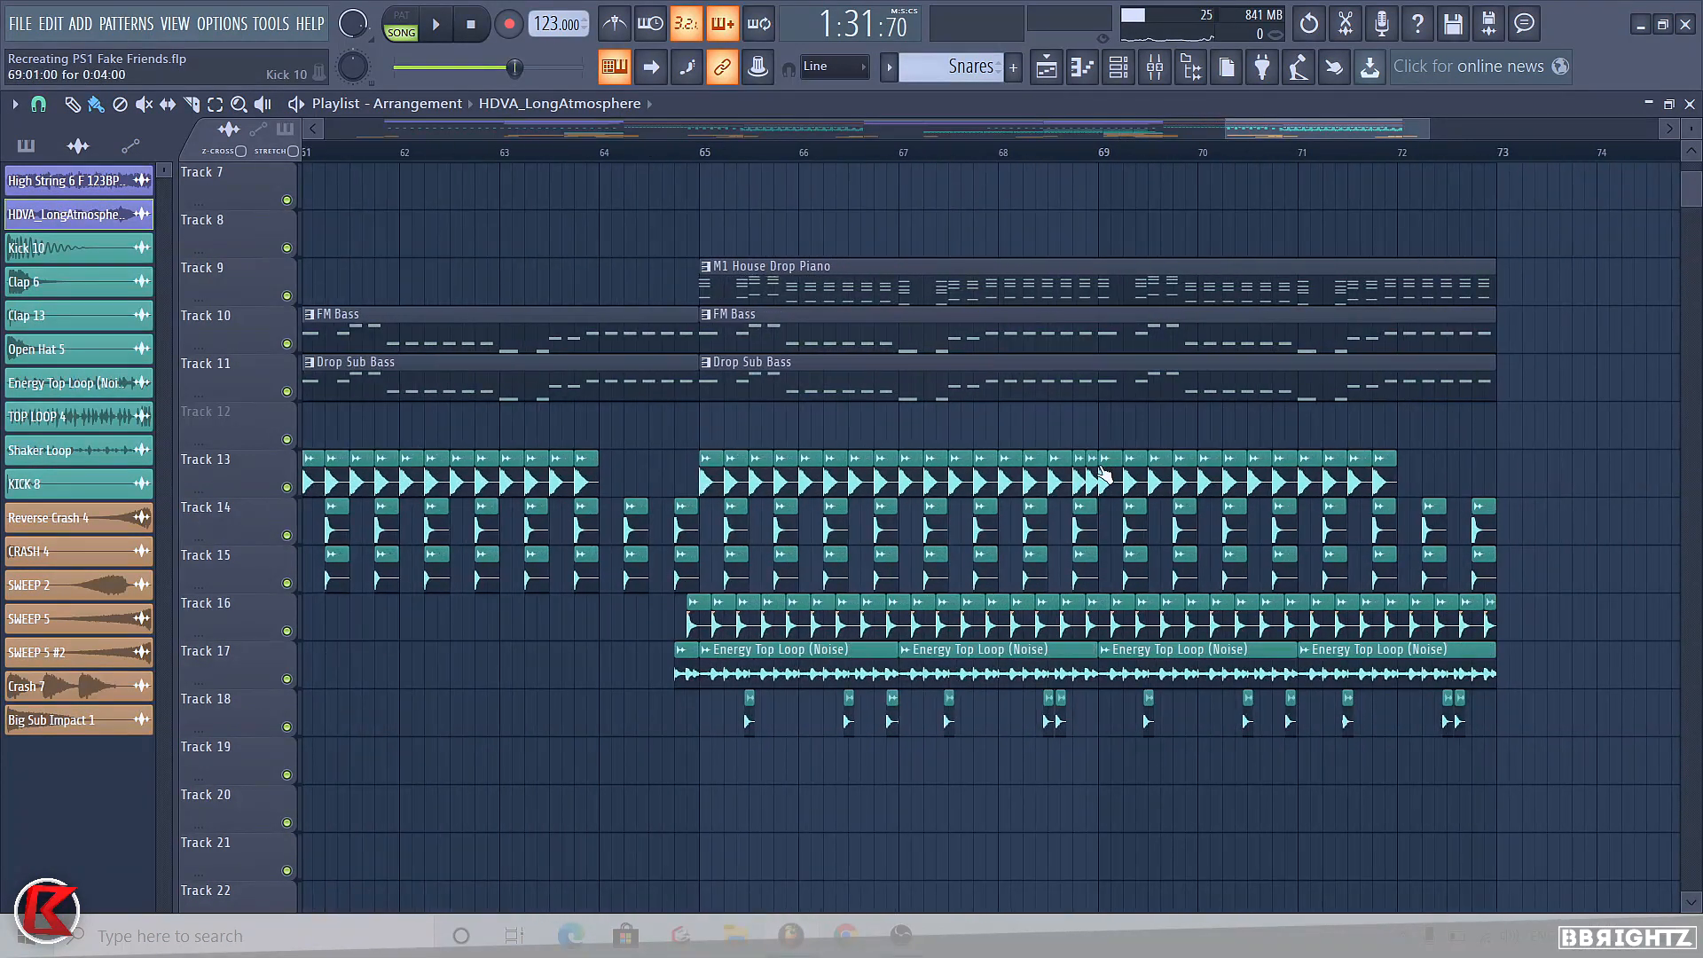
pyautogui.scroll(-3, 1031, 474)
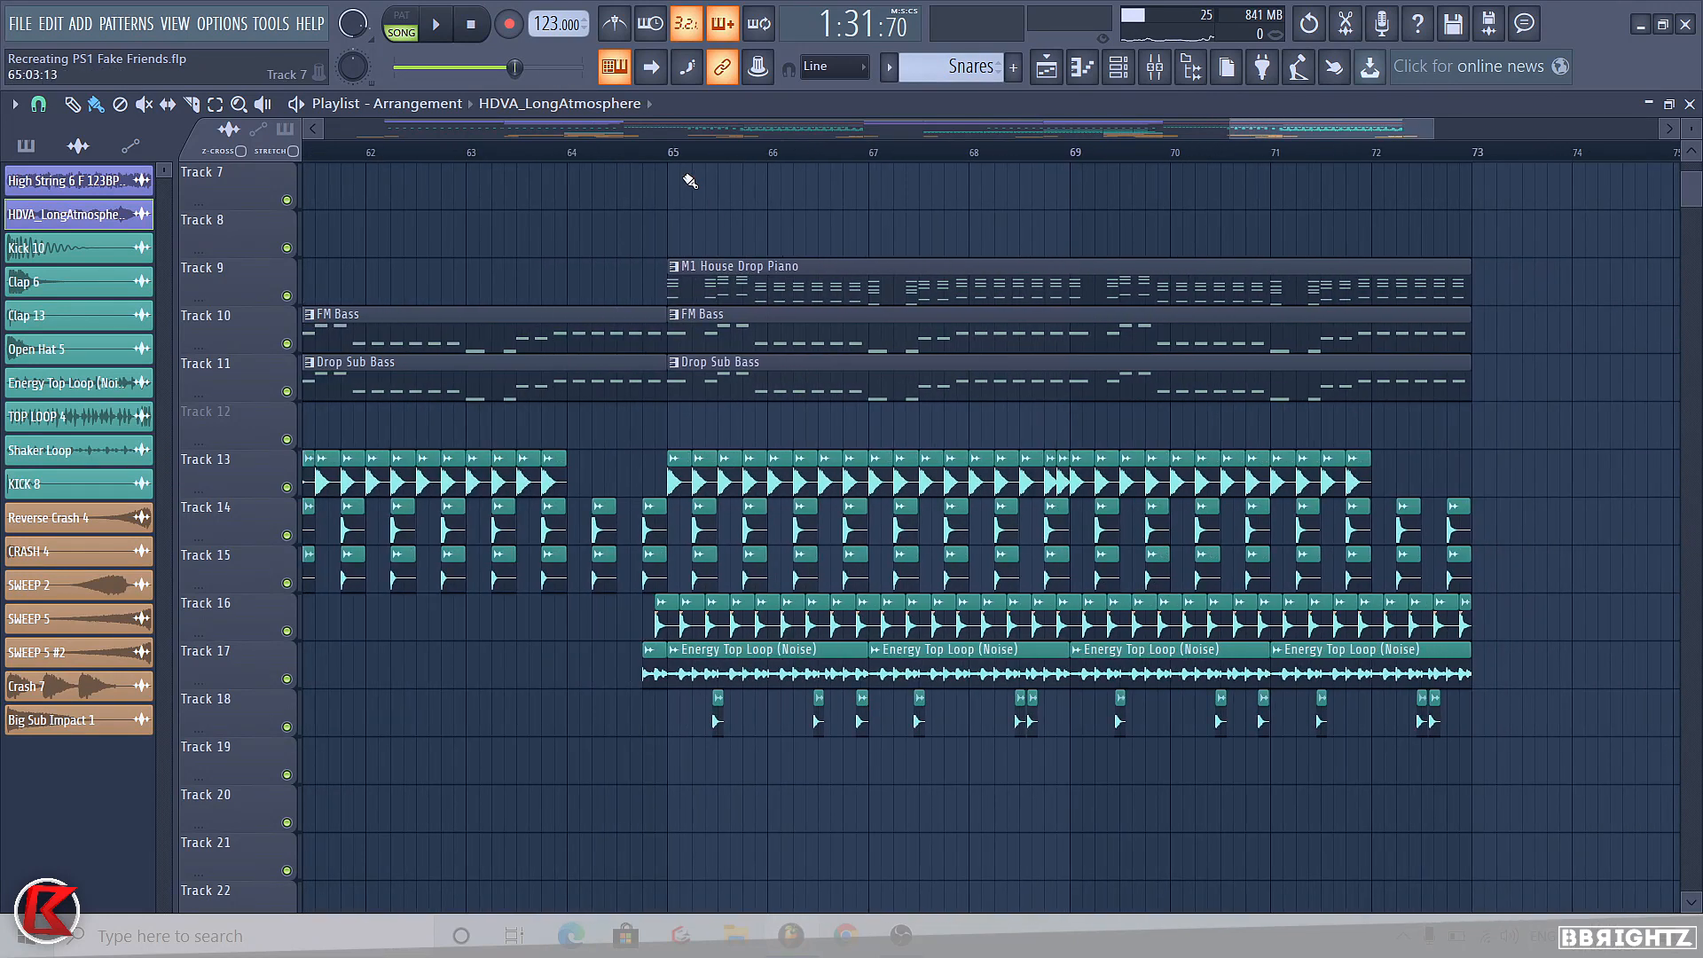
pyautogui.press('space')
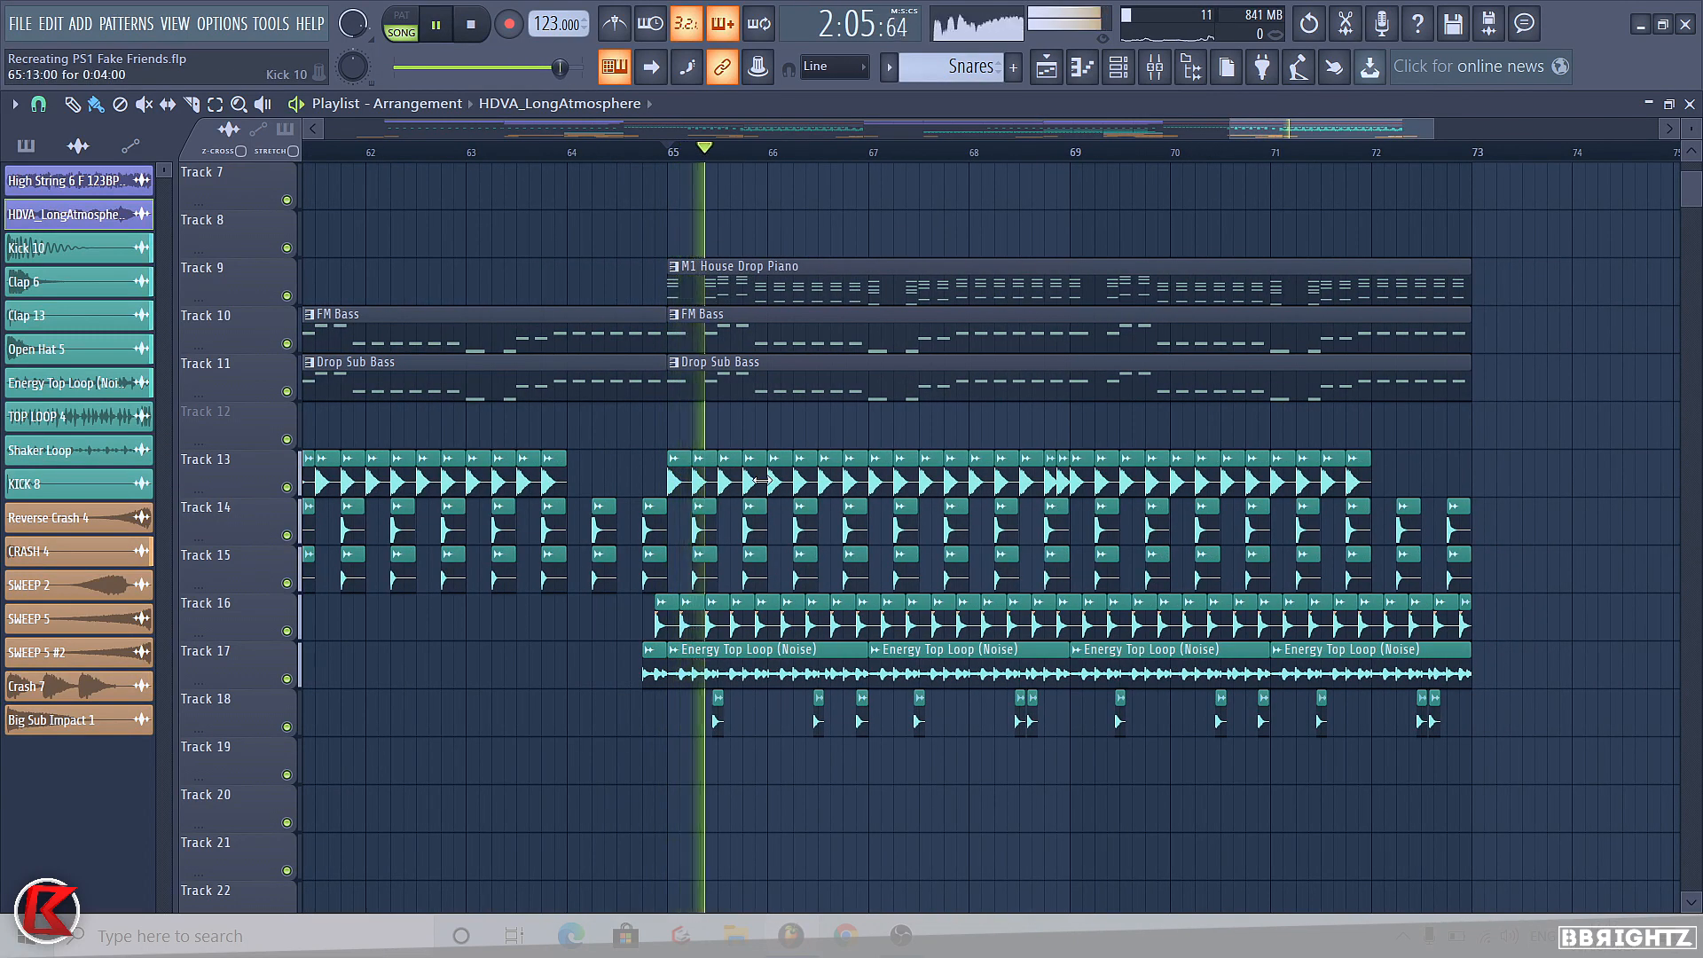
pyautogui.scroll(2, 1209, 528)
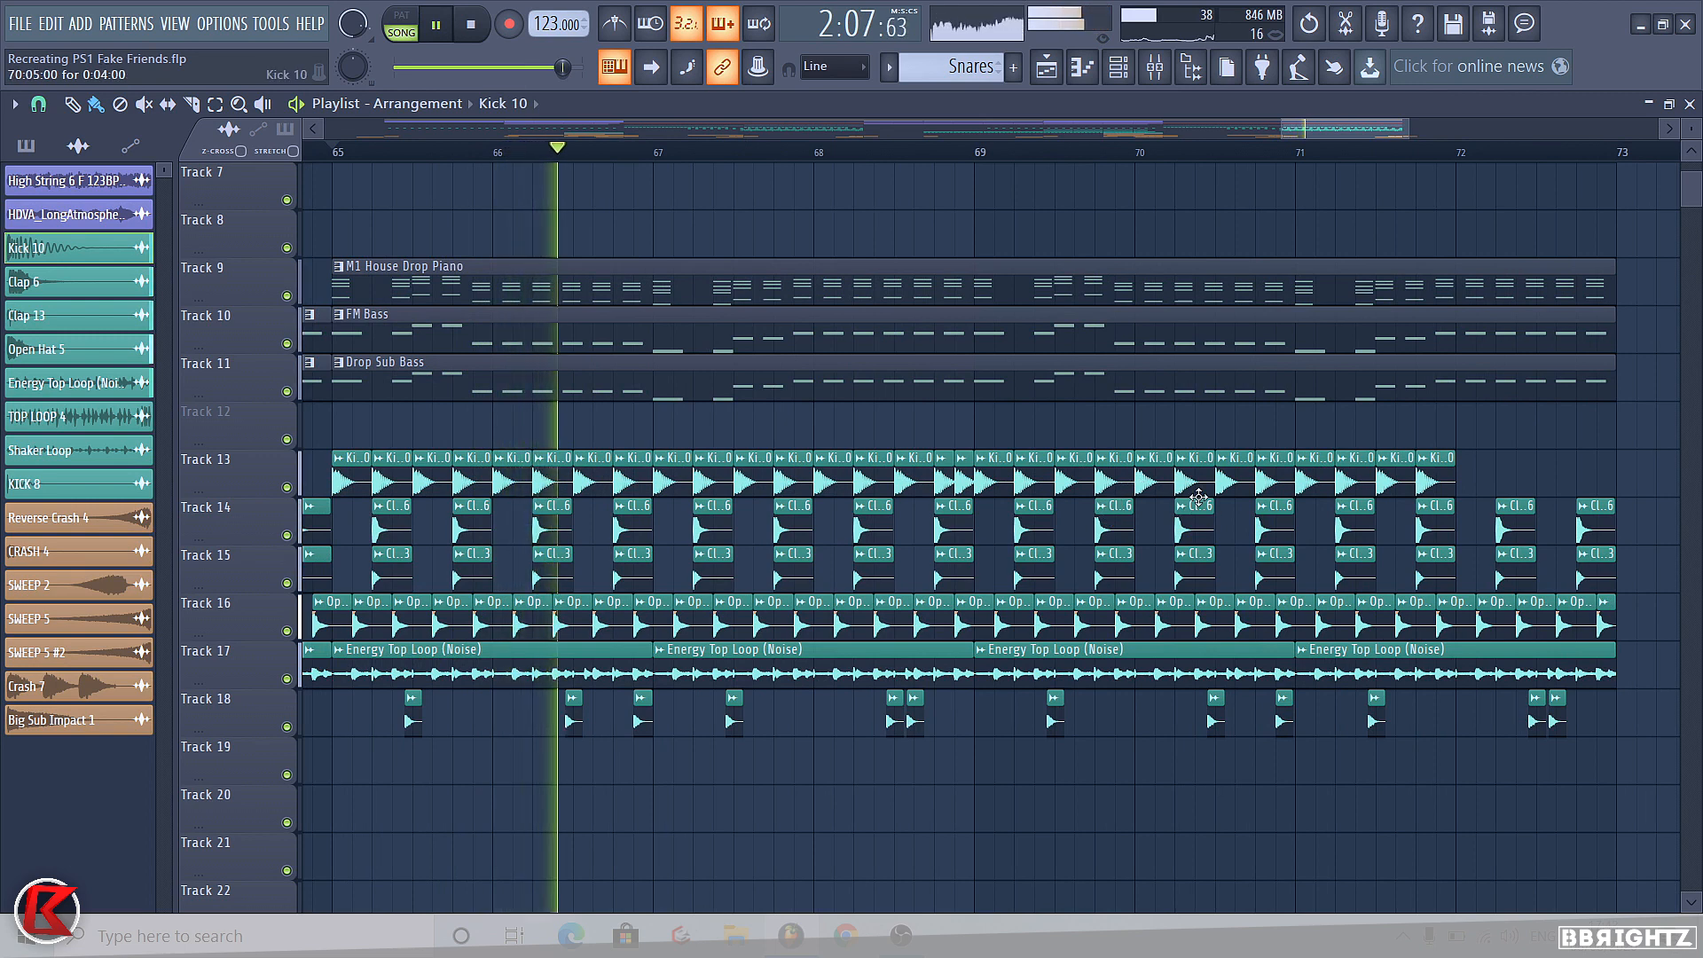
# Move the last Kick 10 clip before bar 71 on Track 13 half a beat later.
pyautogui.moveTo(1263, 484); pyautogui.dragTo(1283, 492)
pyautogui.scroll(5, 1281, 490)
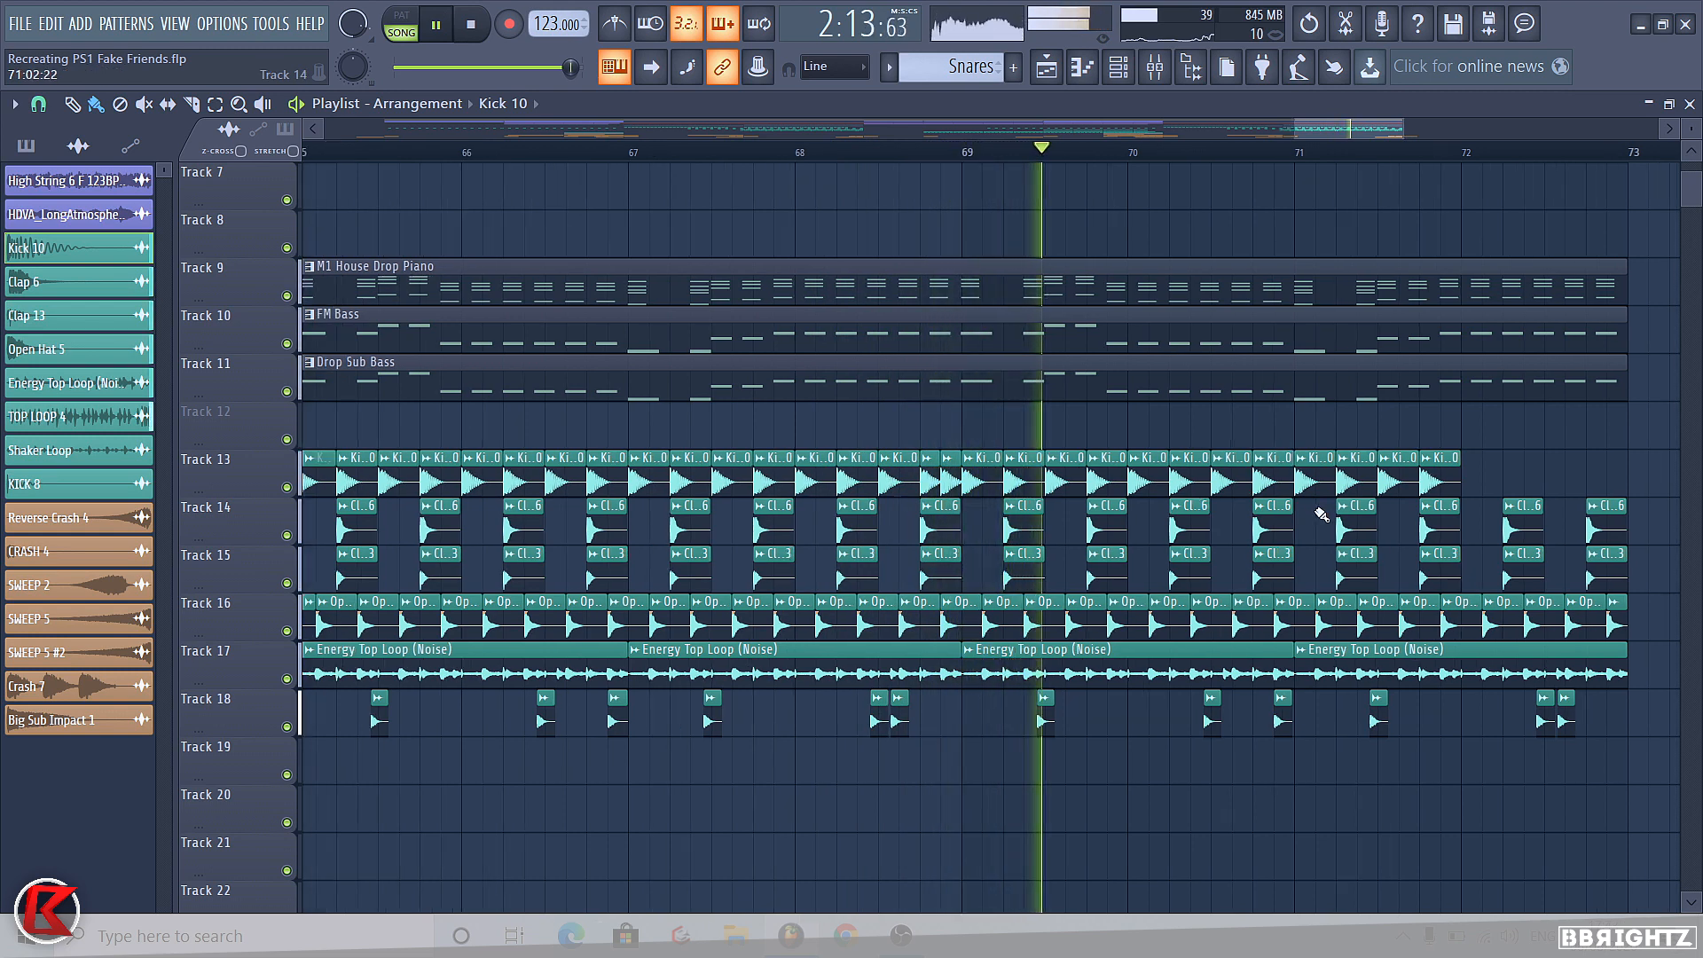
pyautogui.scroll(2, 1270, 489)
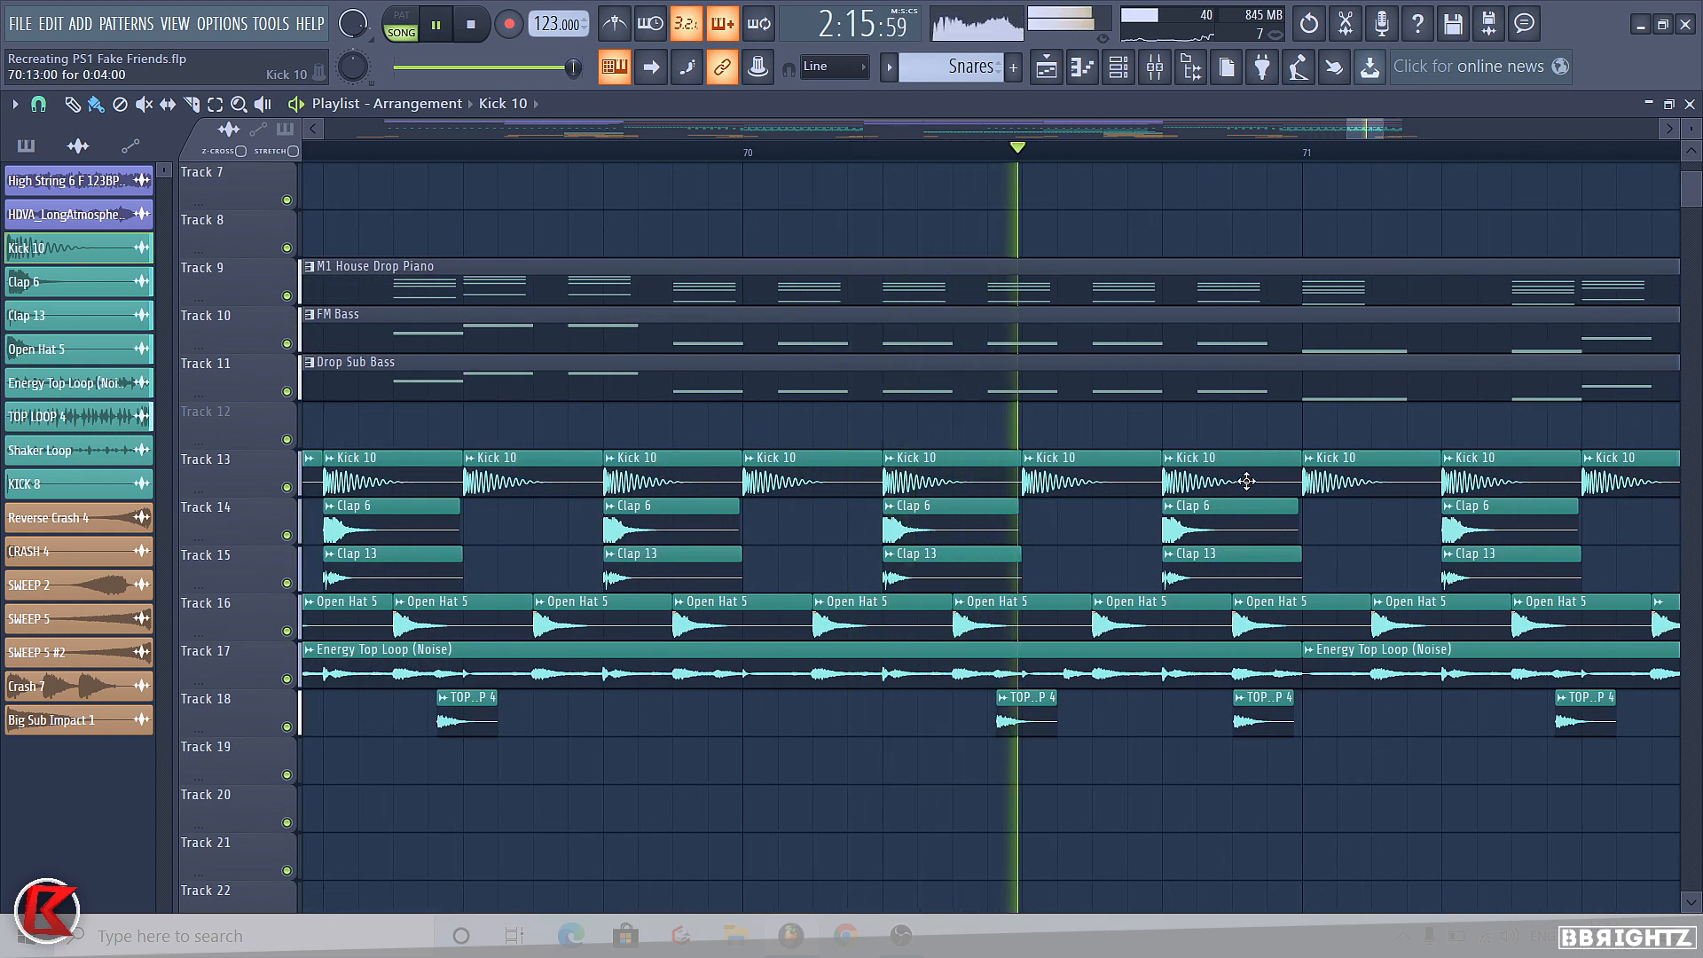
pyautogui.press('space')
pyautogui.moveTo(1210, 445); pyautogui.dragTo(1280, 483)
pyautogui.scroll(-7, 1309, 521)
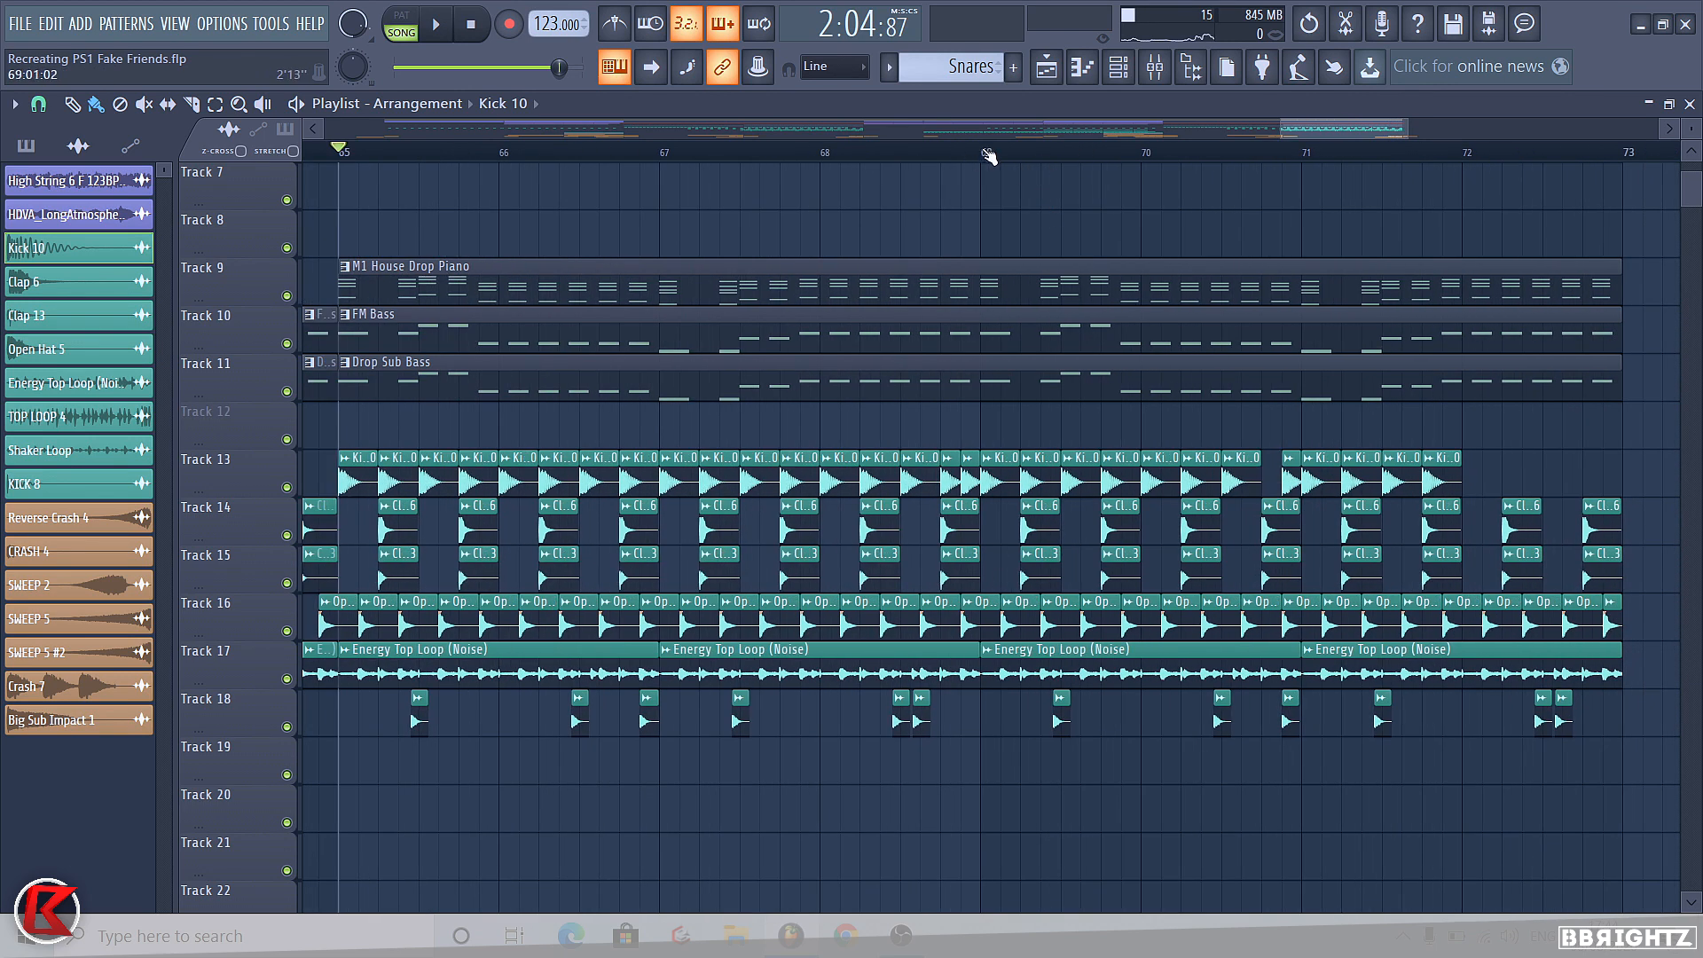
# Play the drop from bar 69 to its end at bar 73 to check the kick variation.
pyautogui.click(989, 155)
pyautogui.press('space')
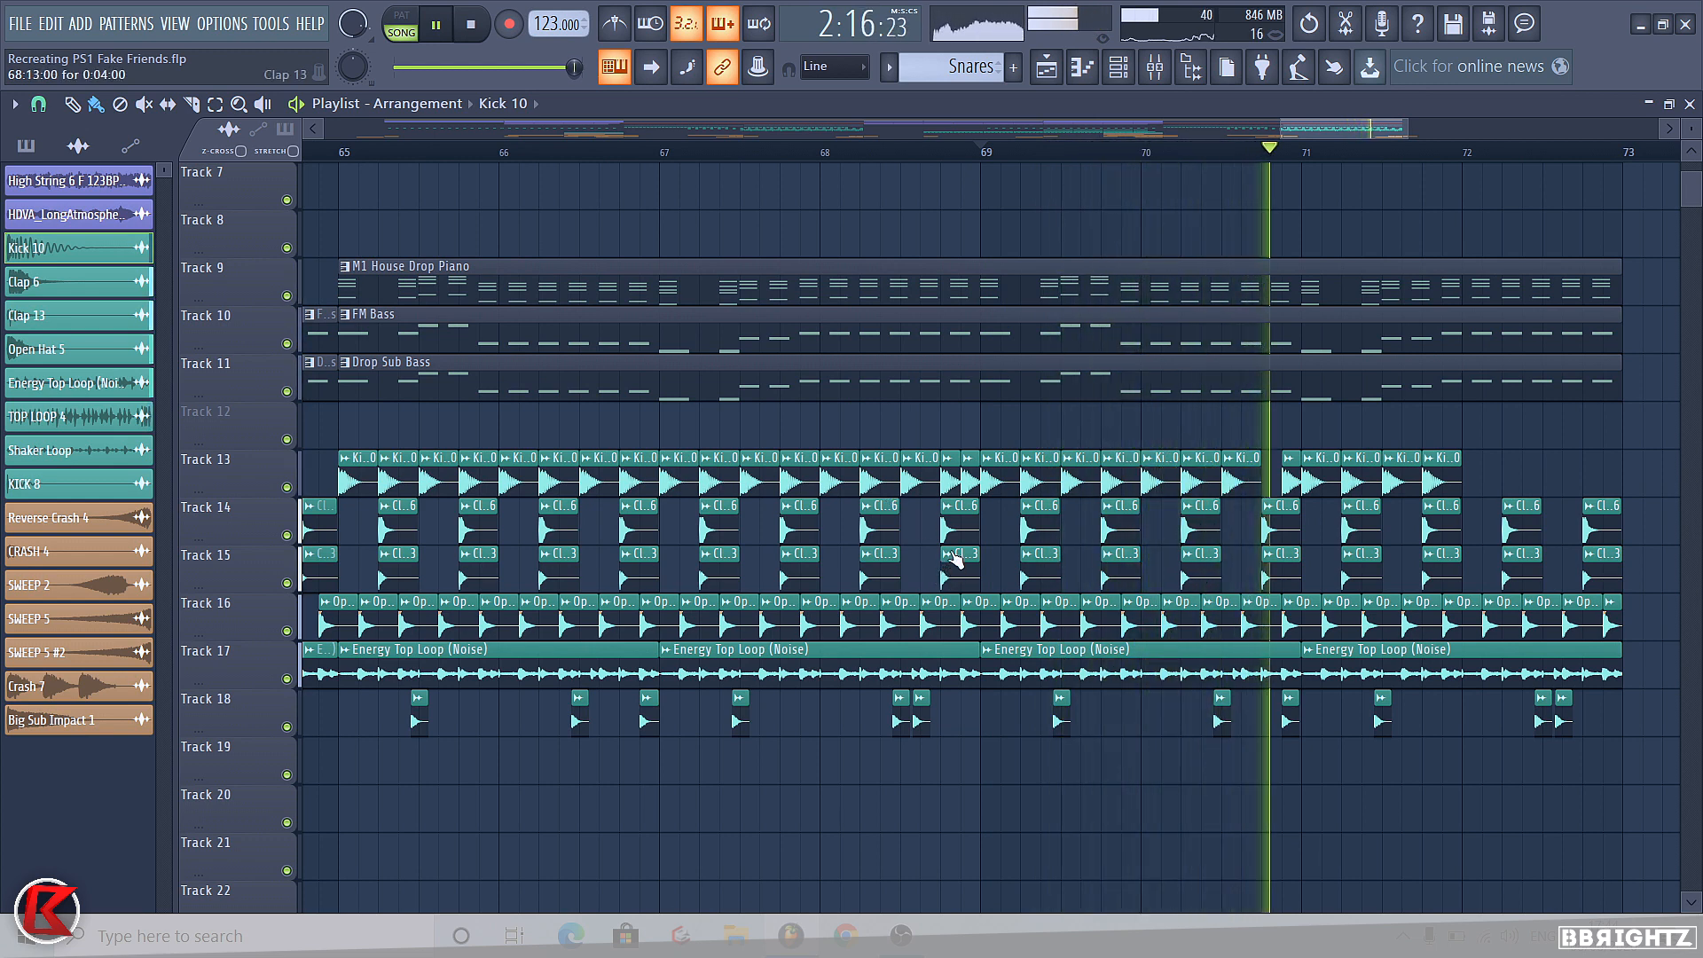
pyautogui.scroll(-1, 955, 559)
pyautogui.scroll(-2, 955, 416)
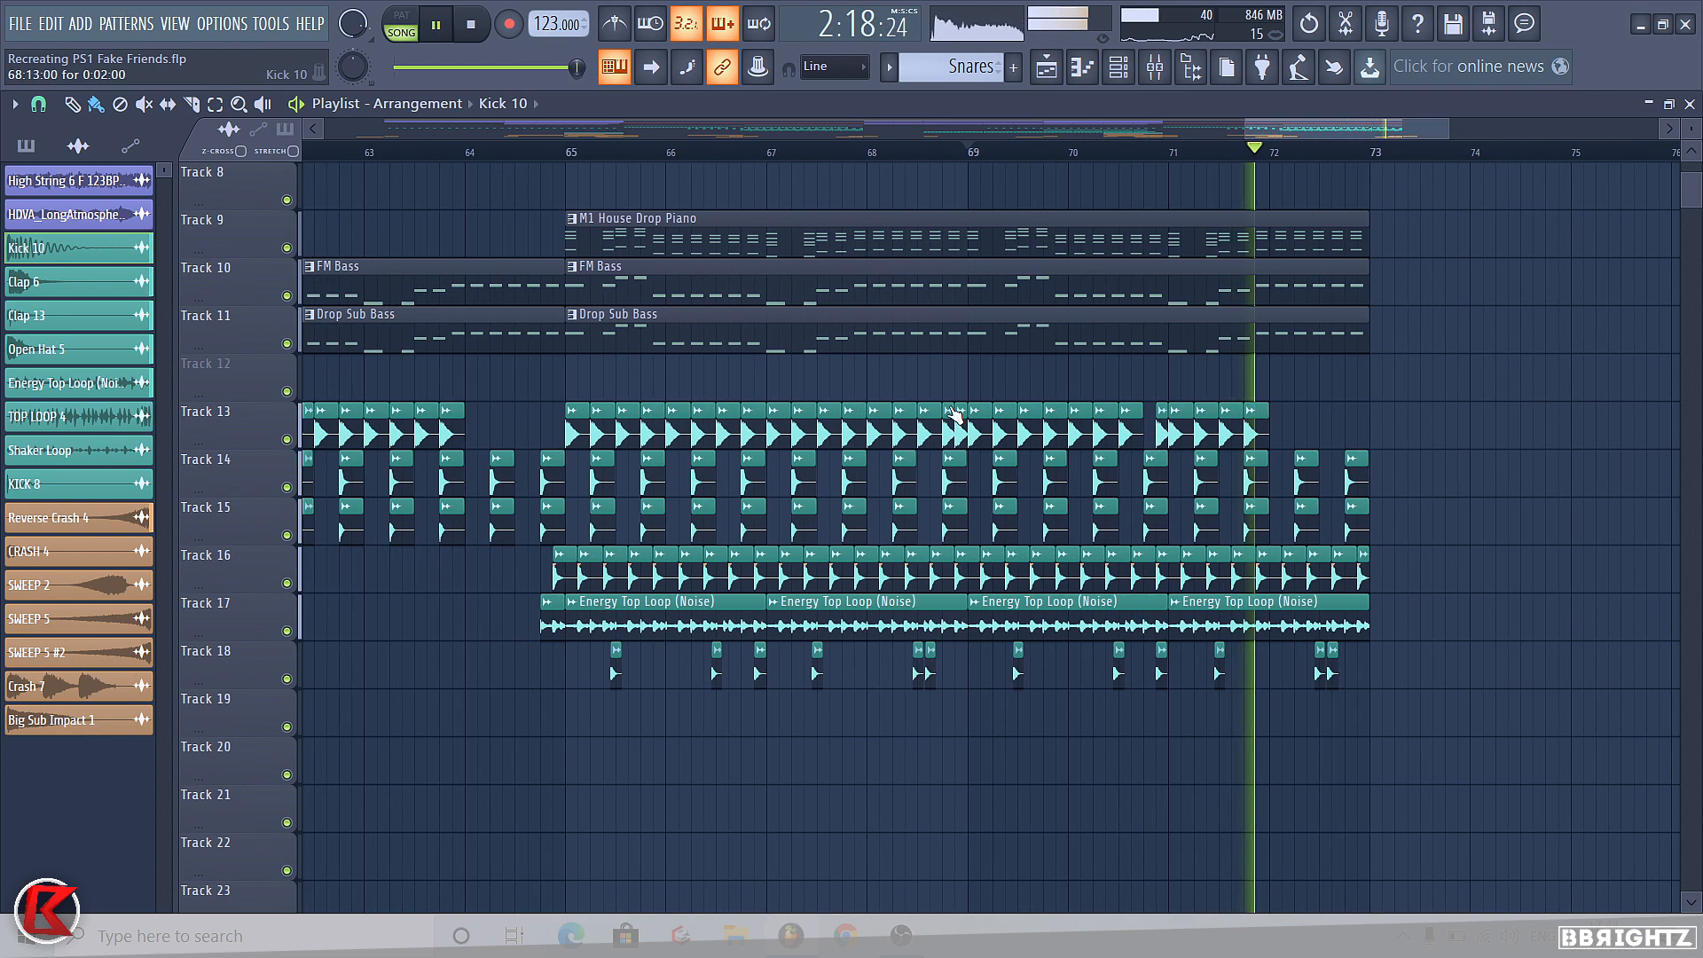
pyautogui.scroll(-5, 955, 417)
pyautogui.scroll(3, 1662, 422)
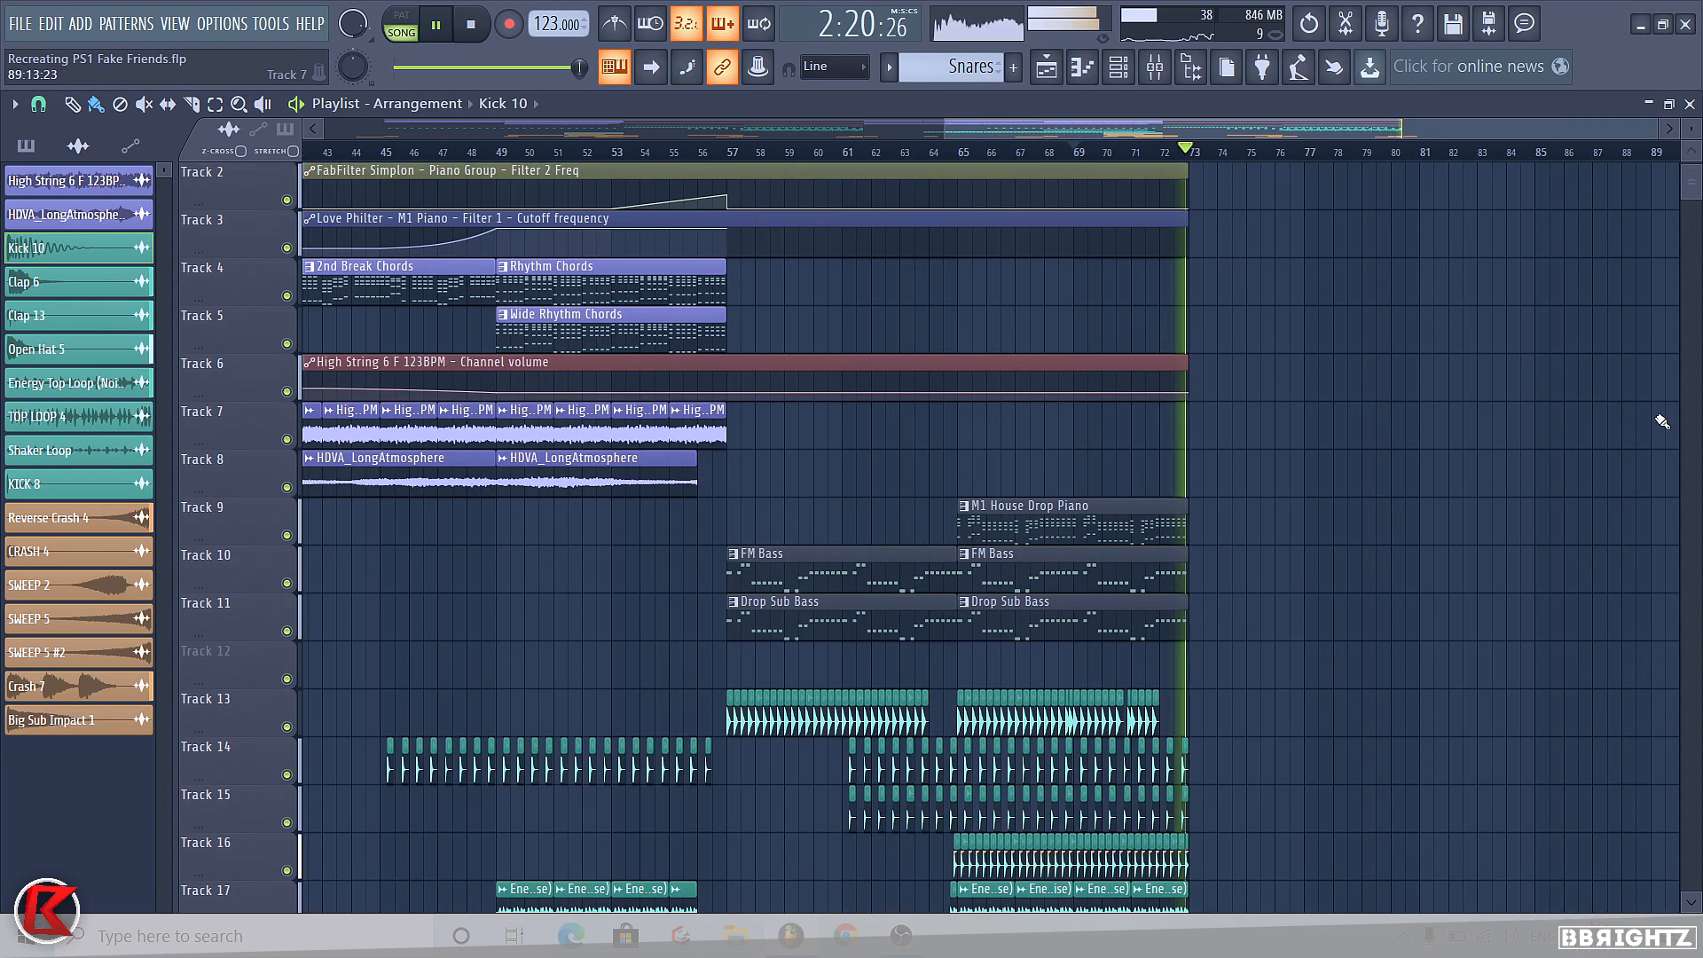
pyautogui.press('space')
# Mark bars 73 to 81 and bars 65 to 73 on the timeline to examine the end of the arrangement.
pyautogui.scroll(-2, 1119, 412)
pyautogui.moveTo(1334, 159); pyautogui.dragTo(1499, 156)
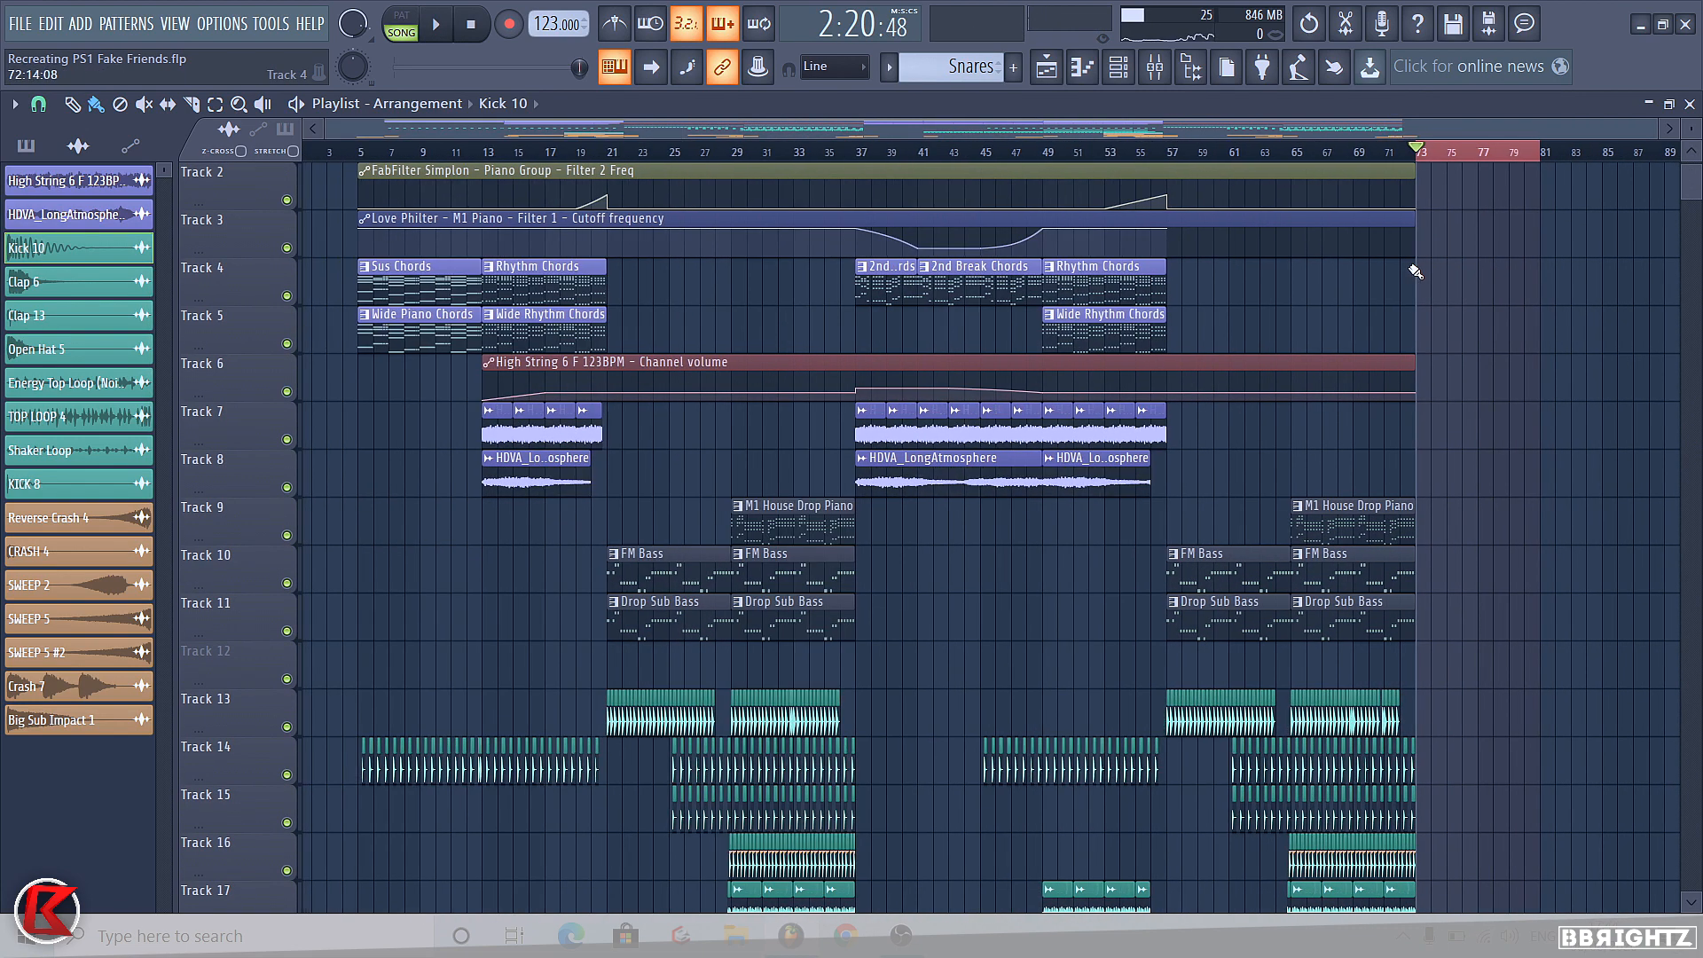
pyautogui.scroll(-2, 1510, 153)
pyautogui.hscroll(2, 1361, 202)
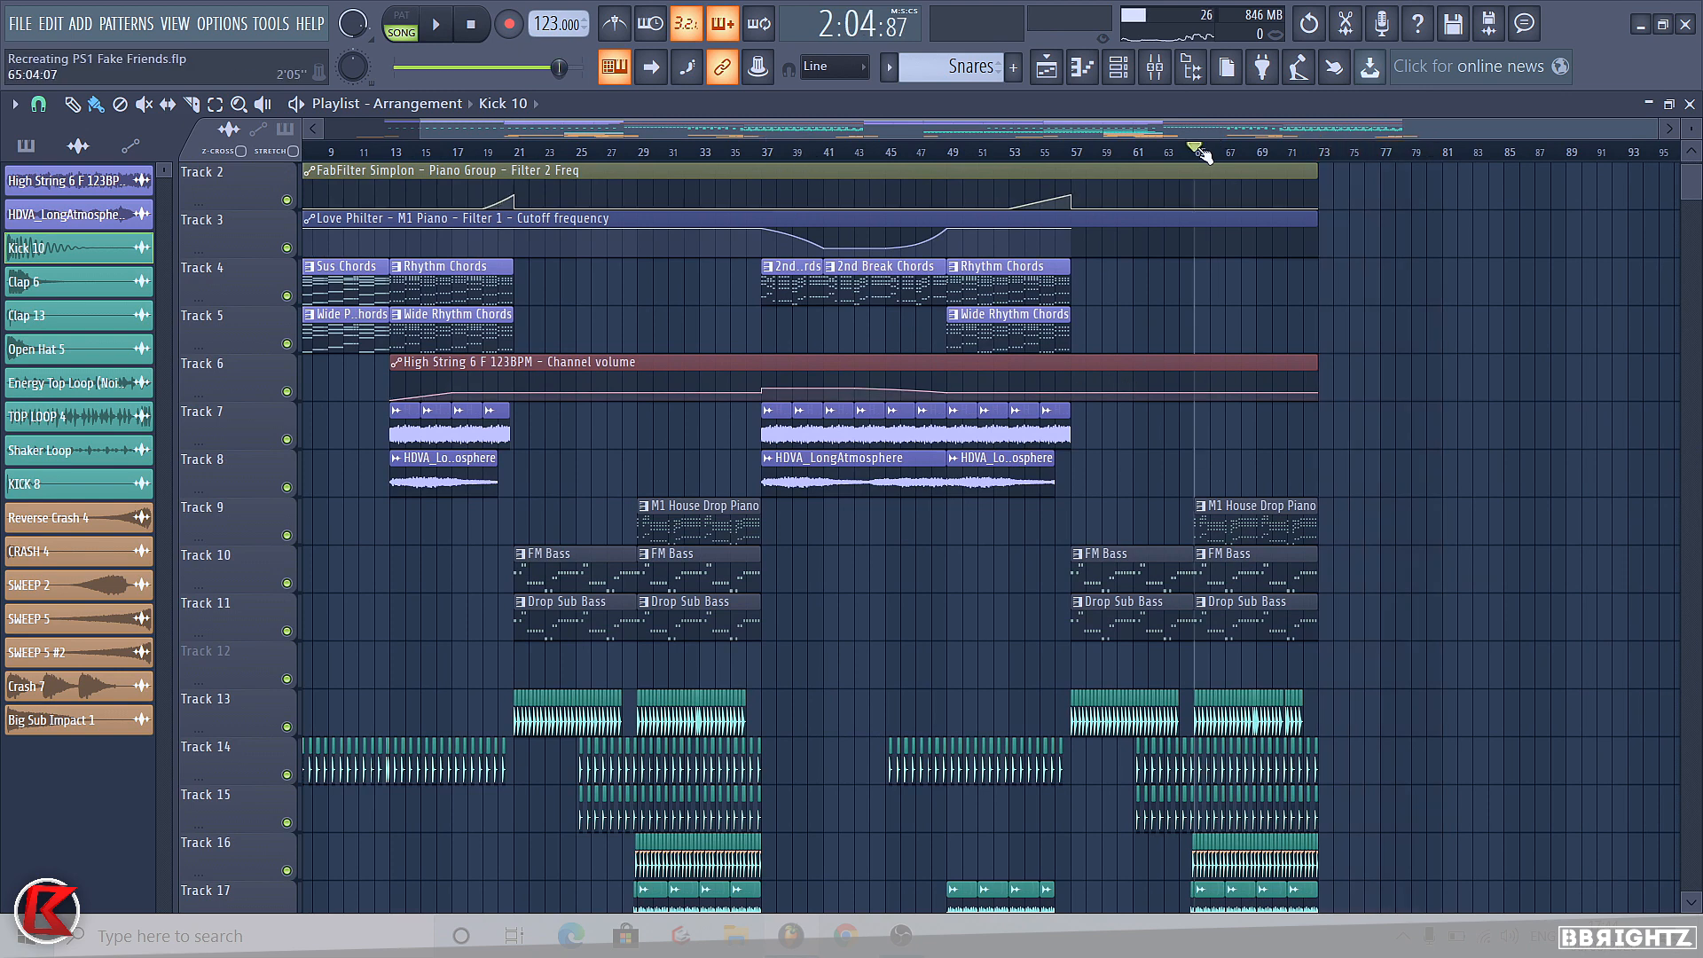
pyautogui.moveTo(1197, 151); pyautogui.dragTo(1318, 152)
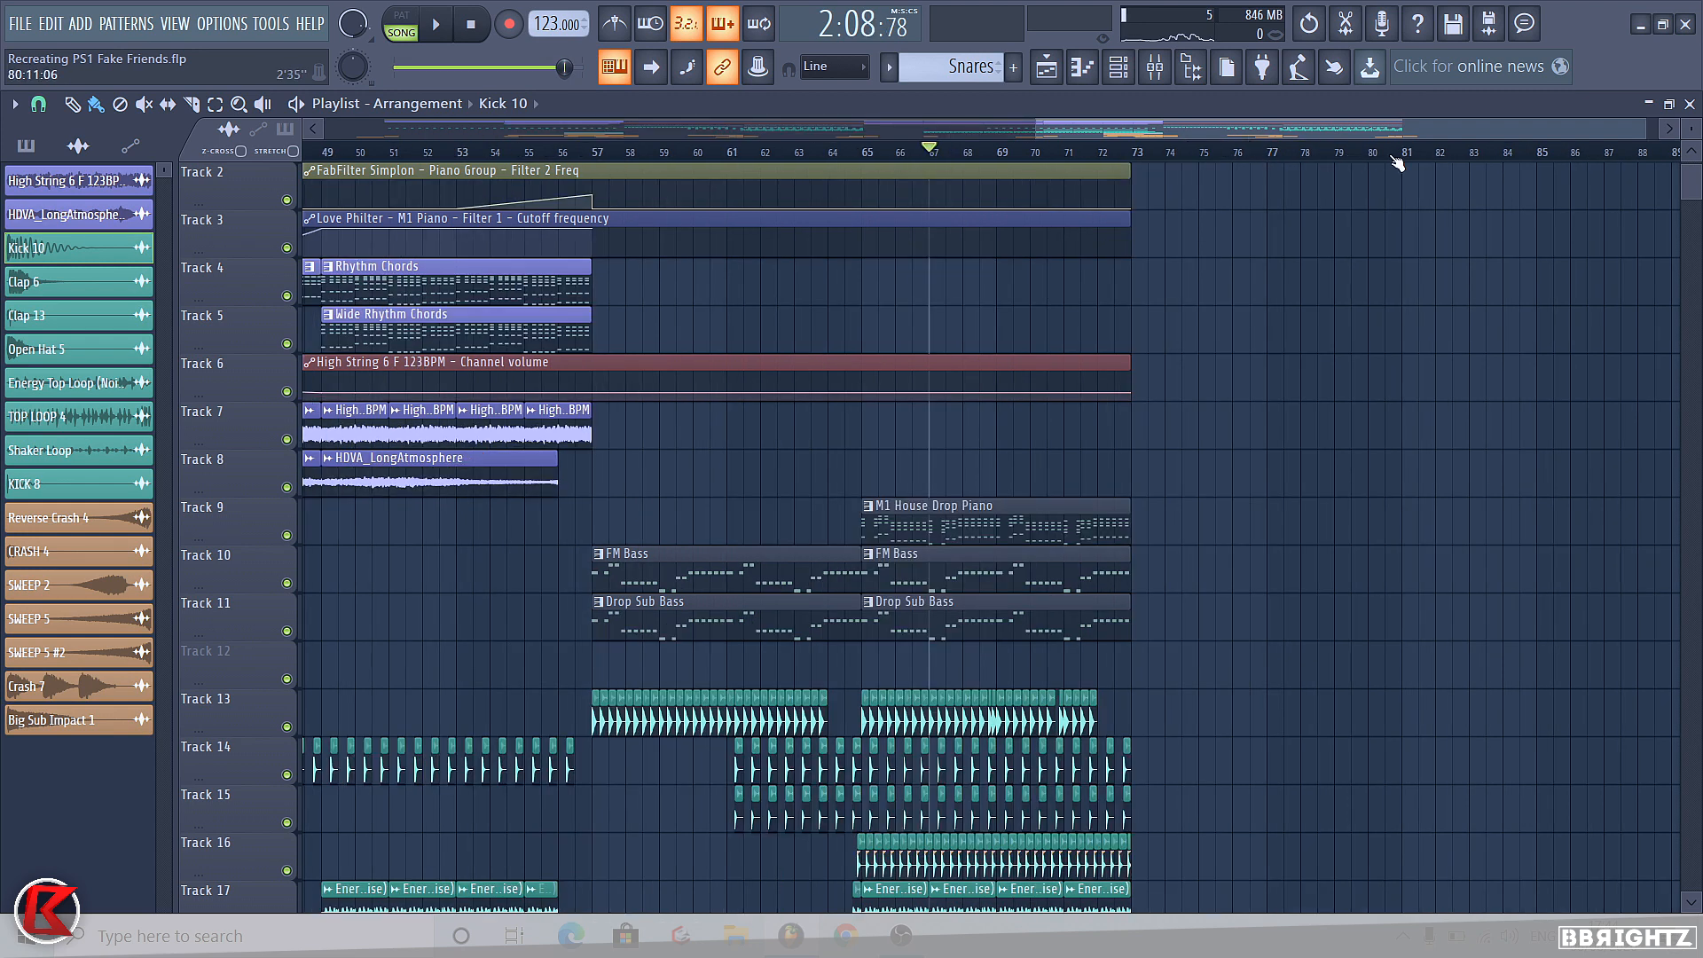
pyautogui.scroll(-5, 1026, 265)
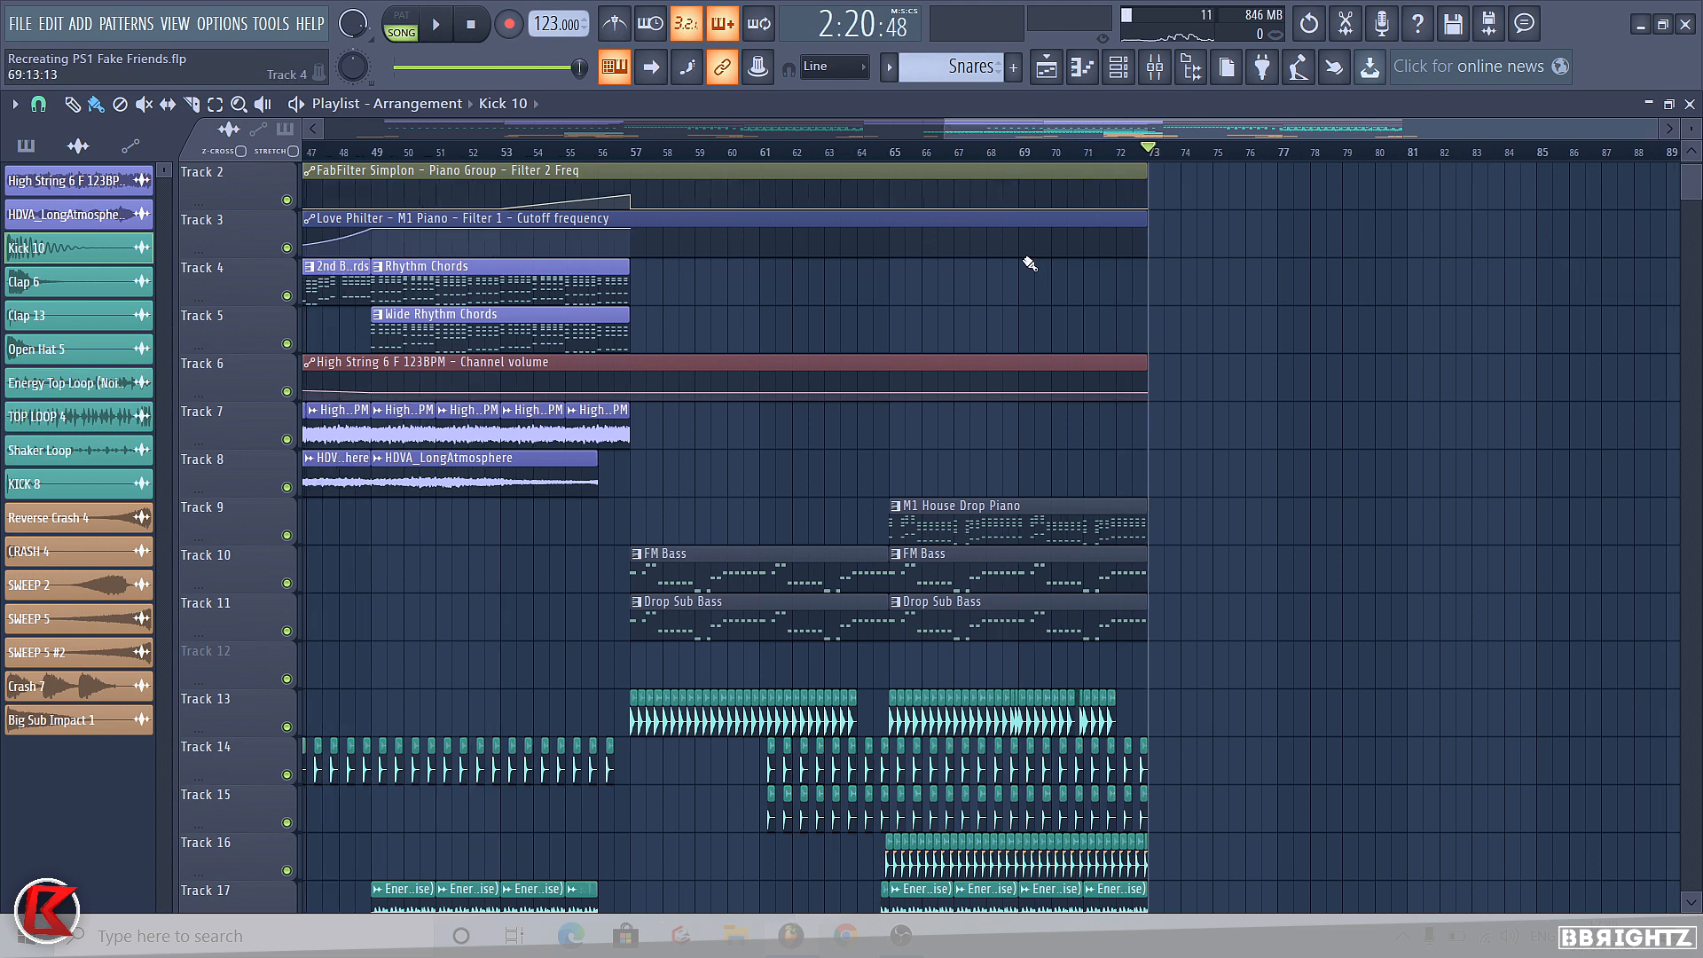
# Copy the Sus Chords and Wide Piano Chords clips from bar 5 on Tracks 4 and 5 to bar 73.
pyautogui.moveTo(1275, 122); pyautogui.dragTo(1438, 187)
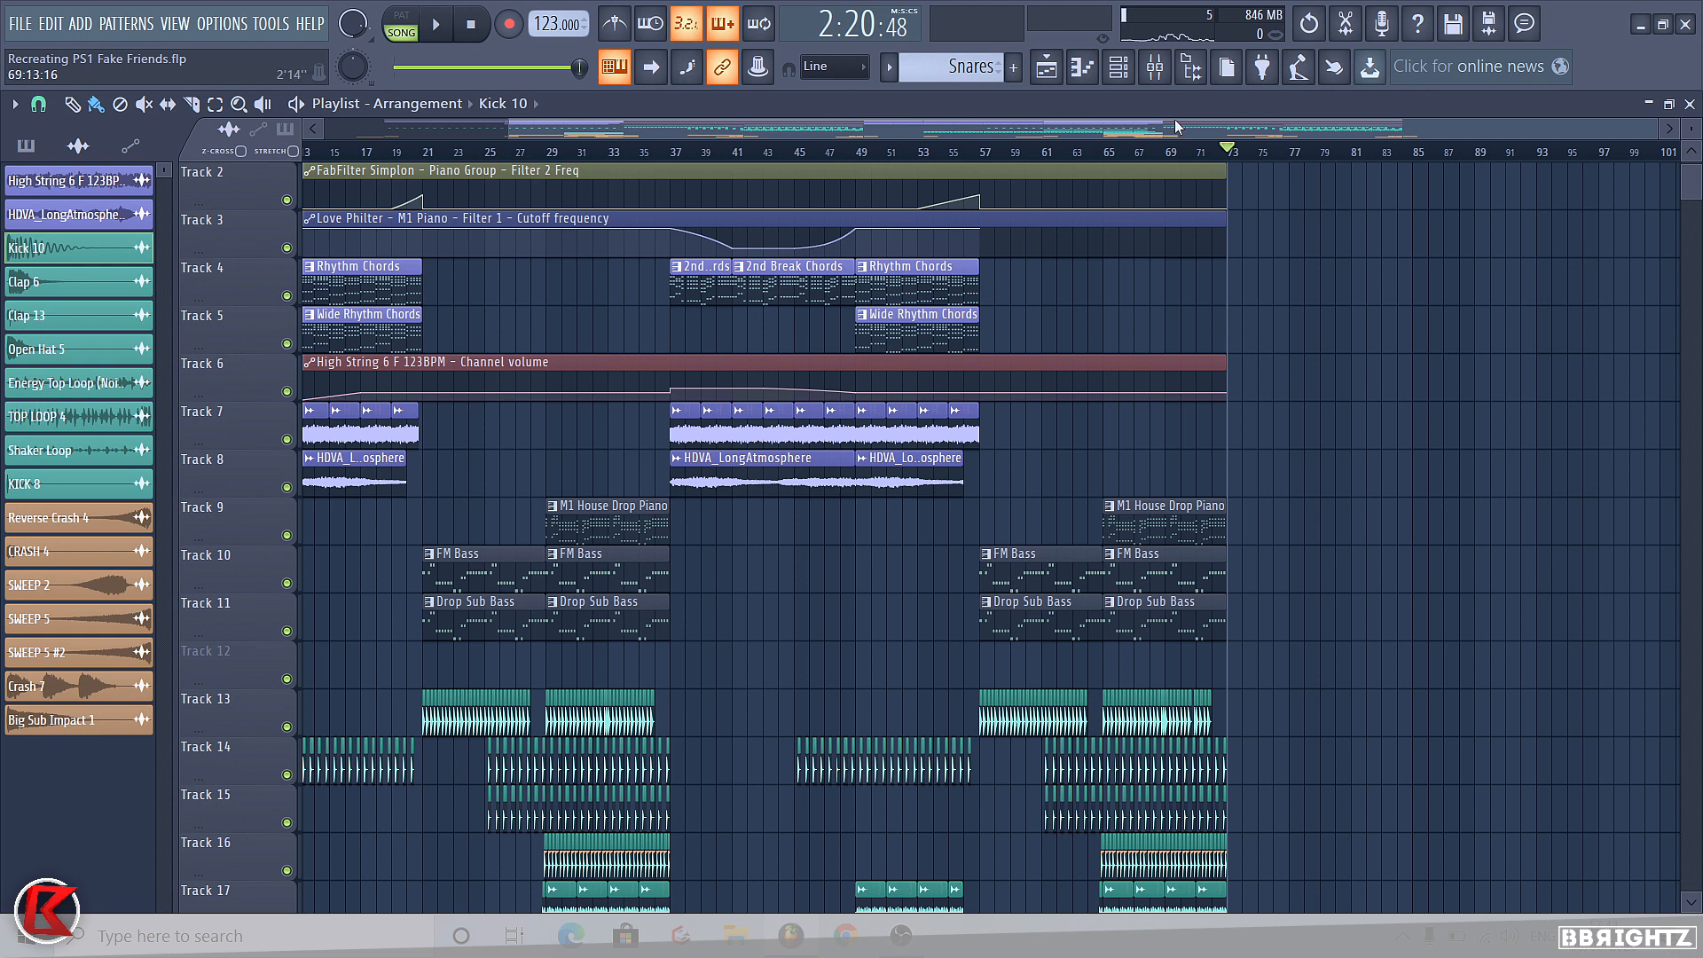
pyautogui.moveTo(1248, 129); pyautogui.dragTo(1356, 140)
pyautogui.moveTo(1102, 259); pyautogui.dragTo(1250, 377)
pyautogui.moveTo(351, 332); pyautogui.dragTo(1444, 342)
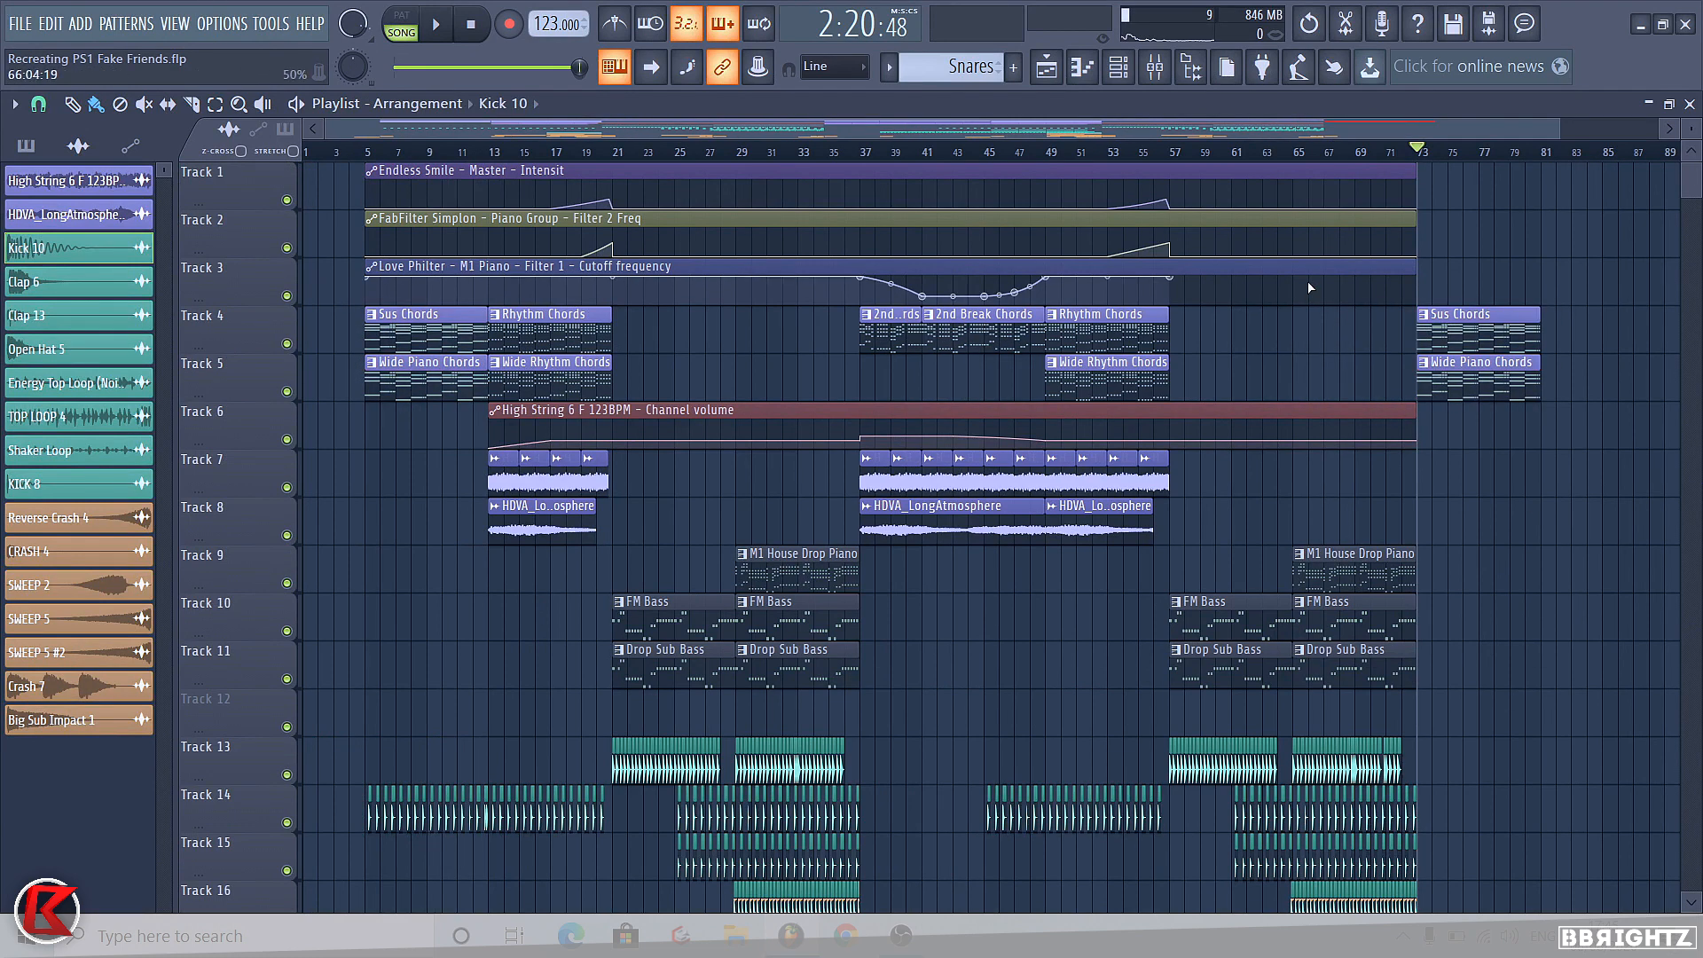
# Duplicate the Open Hat 5, Energy Top Loop and TOP LOOP 4 clips of the drop's second half on Tracks 16 to 18 past bar 73.
pyautogui.scroll(-1, 783, 344)
pyautogui.scroll(1, 785, 355)
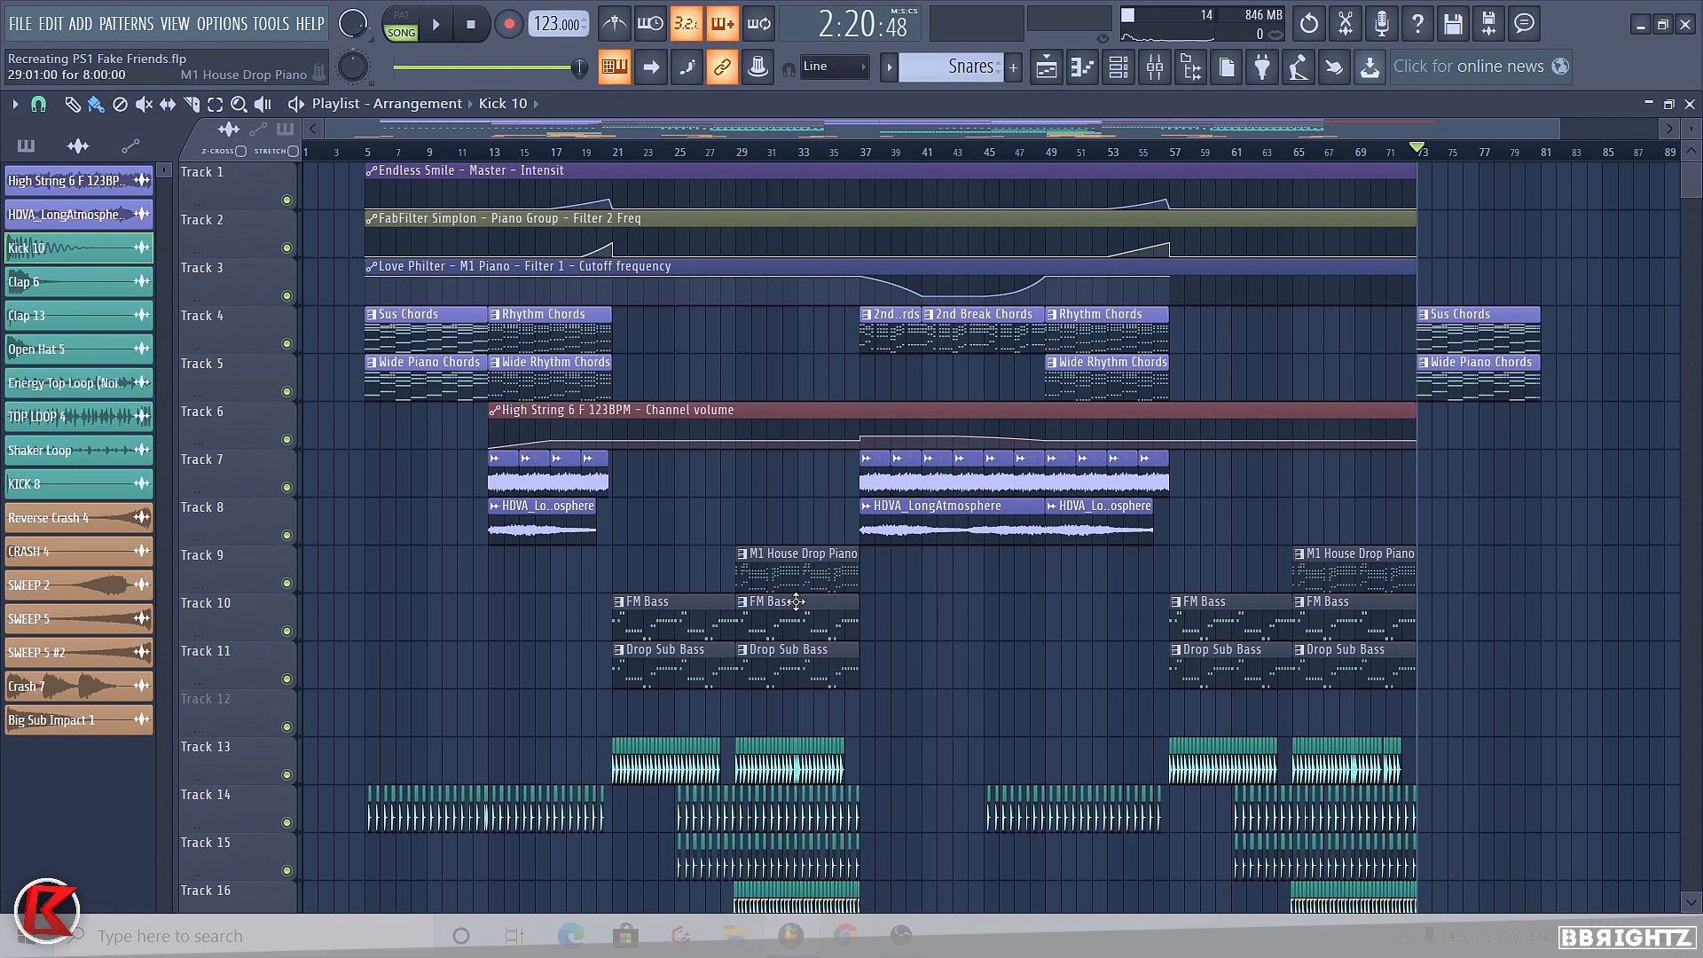
pyautogui.scroll(-6, 1522, 647)
pyautogui.scroll(6, 1561, 612)
pyautogui.scroll(3, 1330, 572)
pyautogui.scroll(-1, 932, 621)
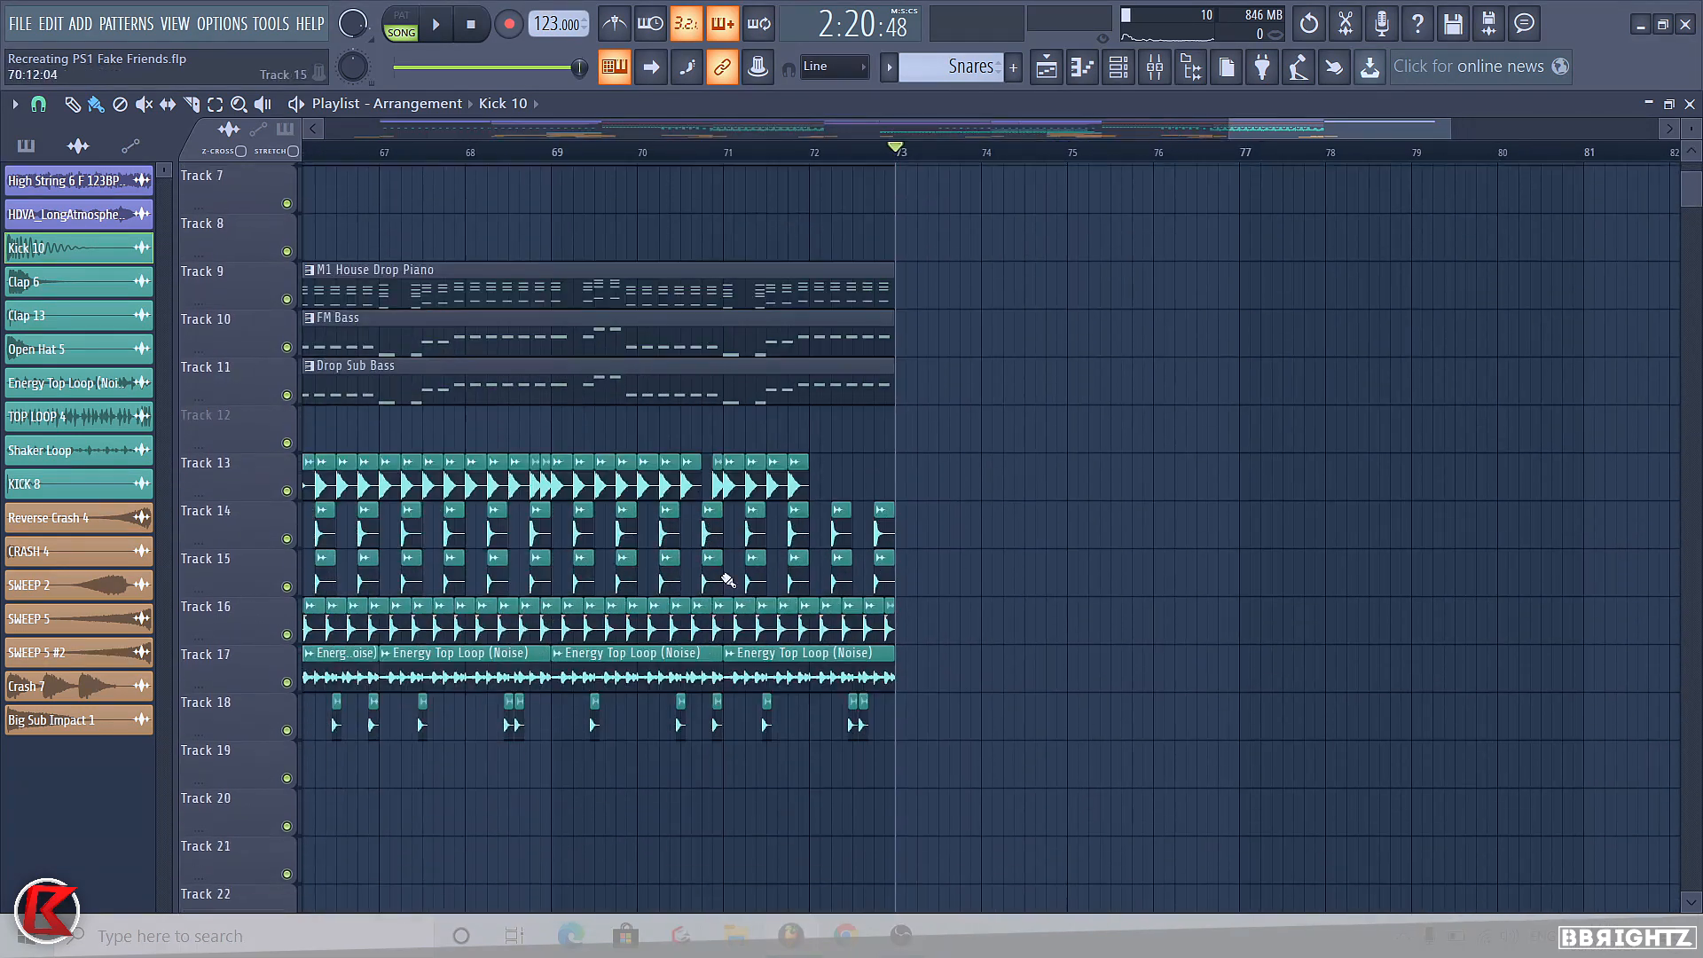
pyautogui.moveTo(971, 705); pyautogui.dragTo(418, 642)
pyautogui.hotkey('ctrl', 'b')
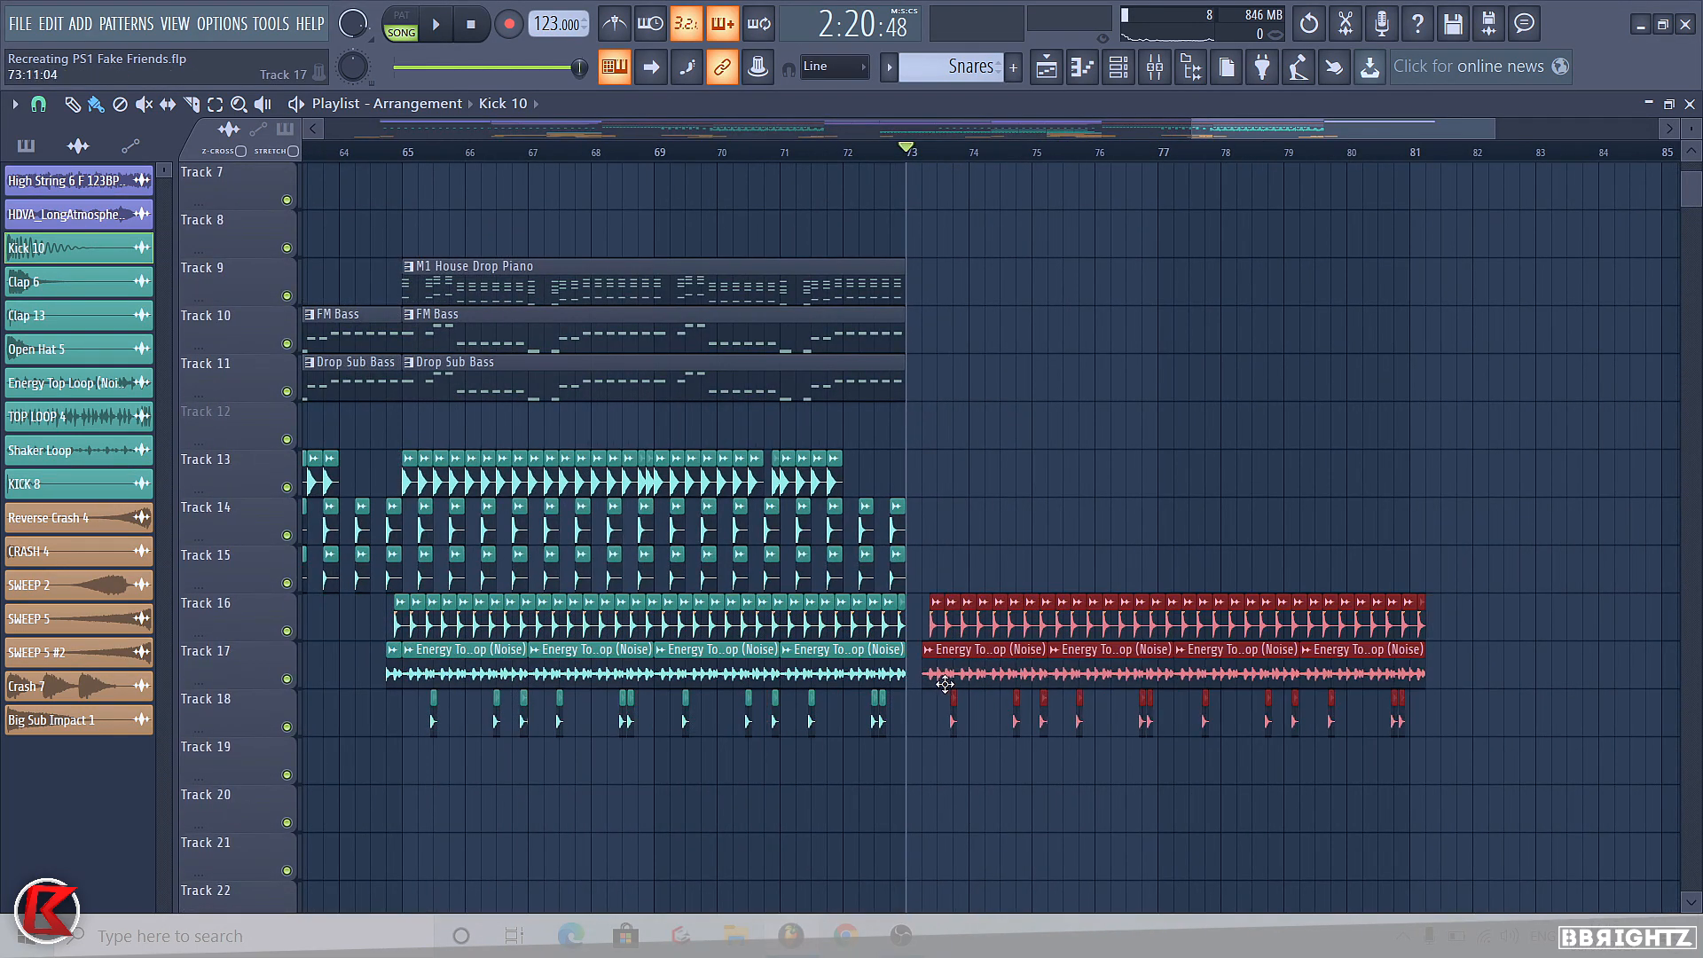
# Fill bars 73 to 77 with the copied kick, clap, Open Hat 5 and Energy Top Loop clips on Tracks 13 to 17.
pyautogui.moveTo(1347, 631); pyautogui.dragTo(1240, 611)
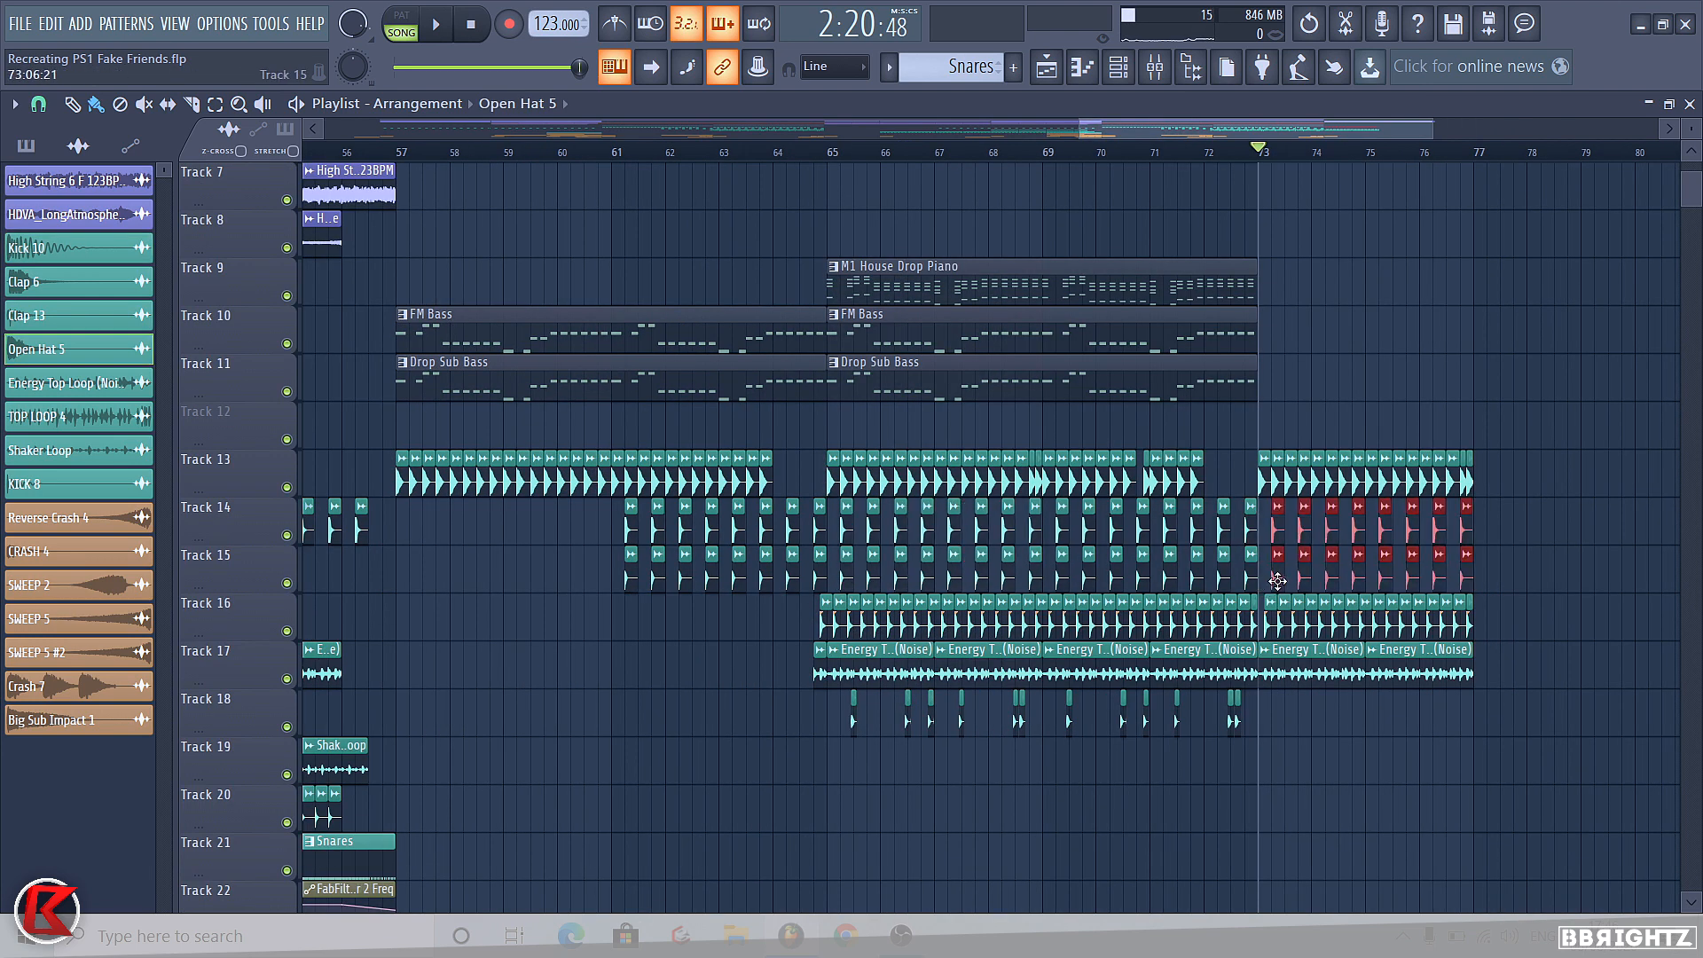
pyautogui.scroll(3, 1665, 589)
pyautogui.press('space')
pyautogui.scroll(-2, 1345, 509)
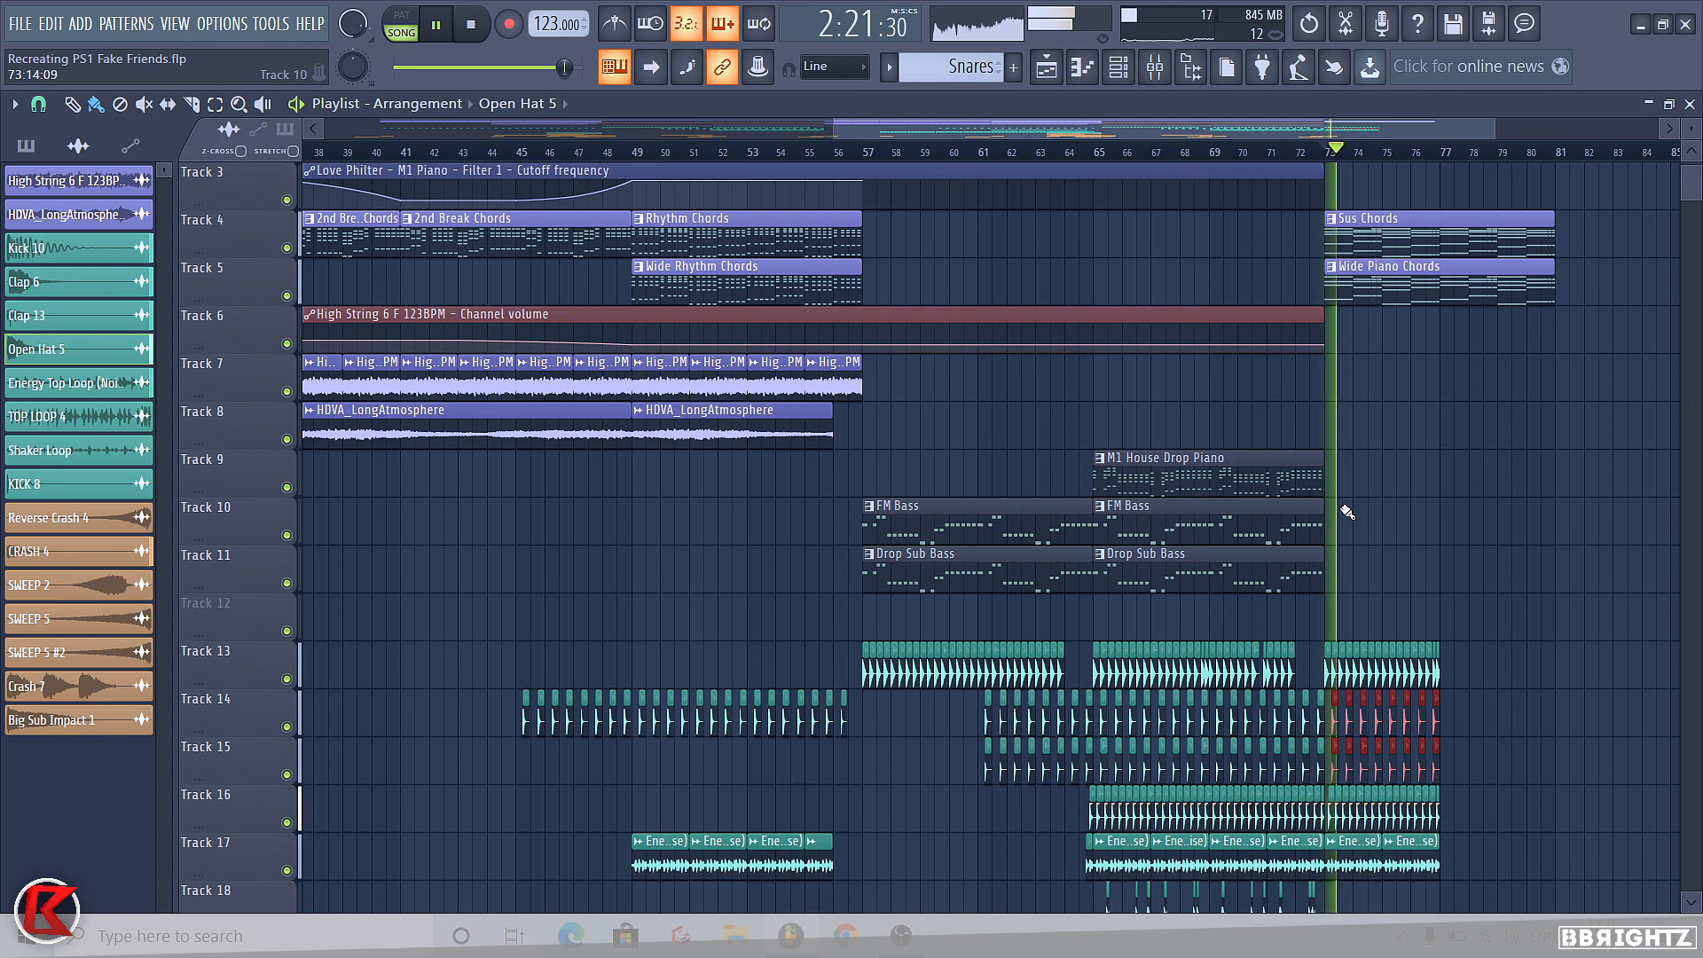
pyautogui.scroll(-6, 1050, 503)
pyautogui.scroll(7, 1387, 617)
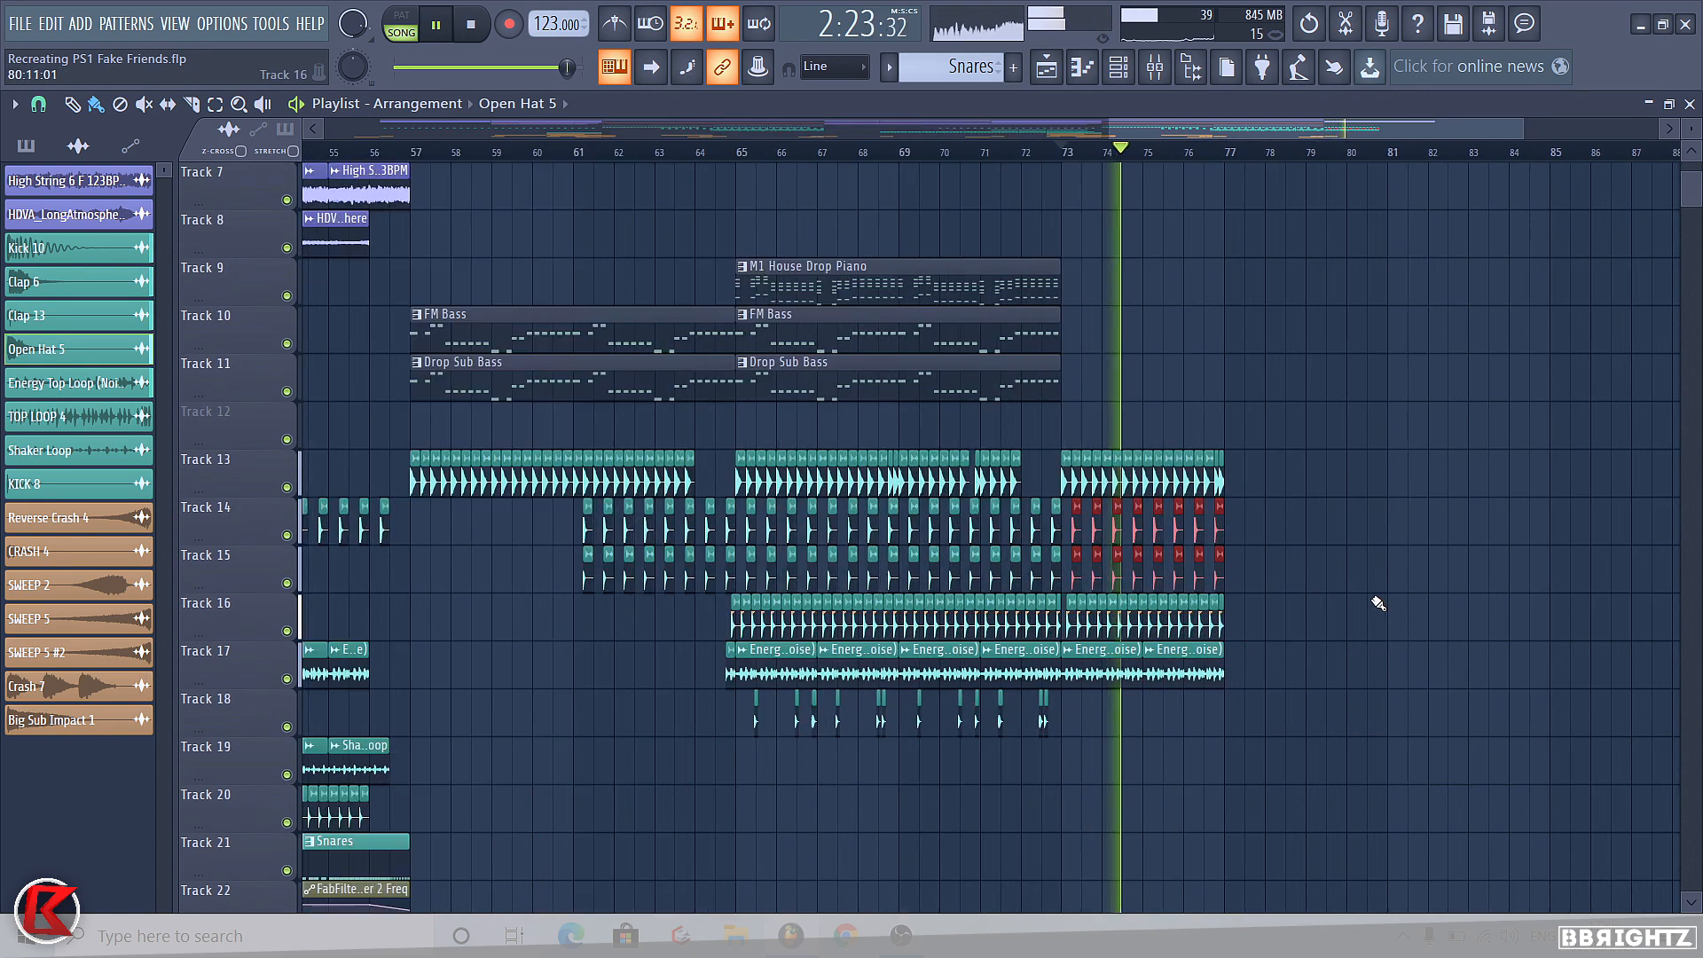
# Copy the Snares clip and its FabFilter Simplon filter automation from bar 53 on Tracks 21 and 22 to bar 77.
pyautogui.keyDown('ctrl'); pyautogui.click(1380, 603); pyautogui.keyUp('ctrl')
pyautogui.scroll(-2, 1343, 611)
pyautogui.scroll(-2, 993, 701)
pyautogui.scroll(-2, 878, 710)
pyautogui.moveTo(827, 657); pyautogui.dragTo(988, 719)
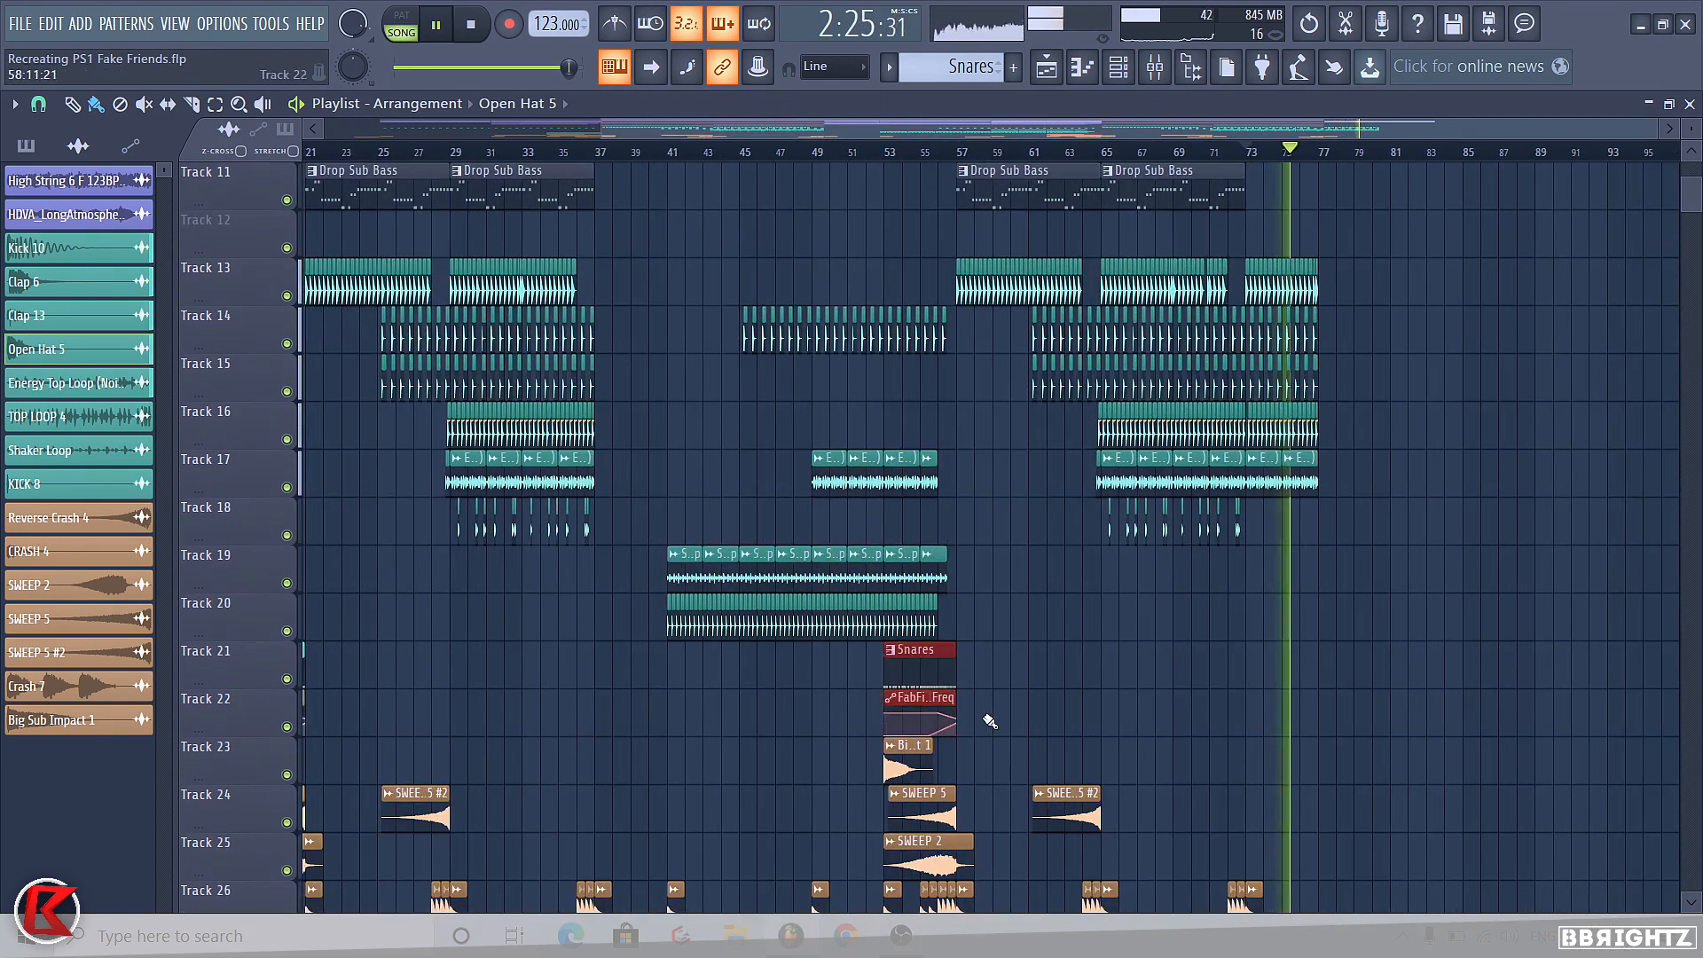
pyautogui.moveTo(933, 670); pyautogui.dragTo(1371, 661)
pyautogui.scroll(2, 1365, 621)
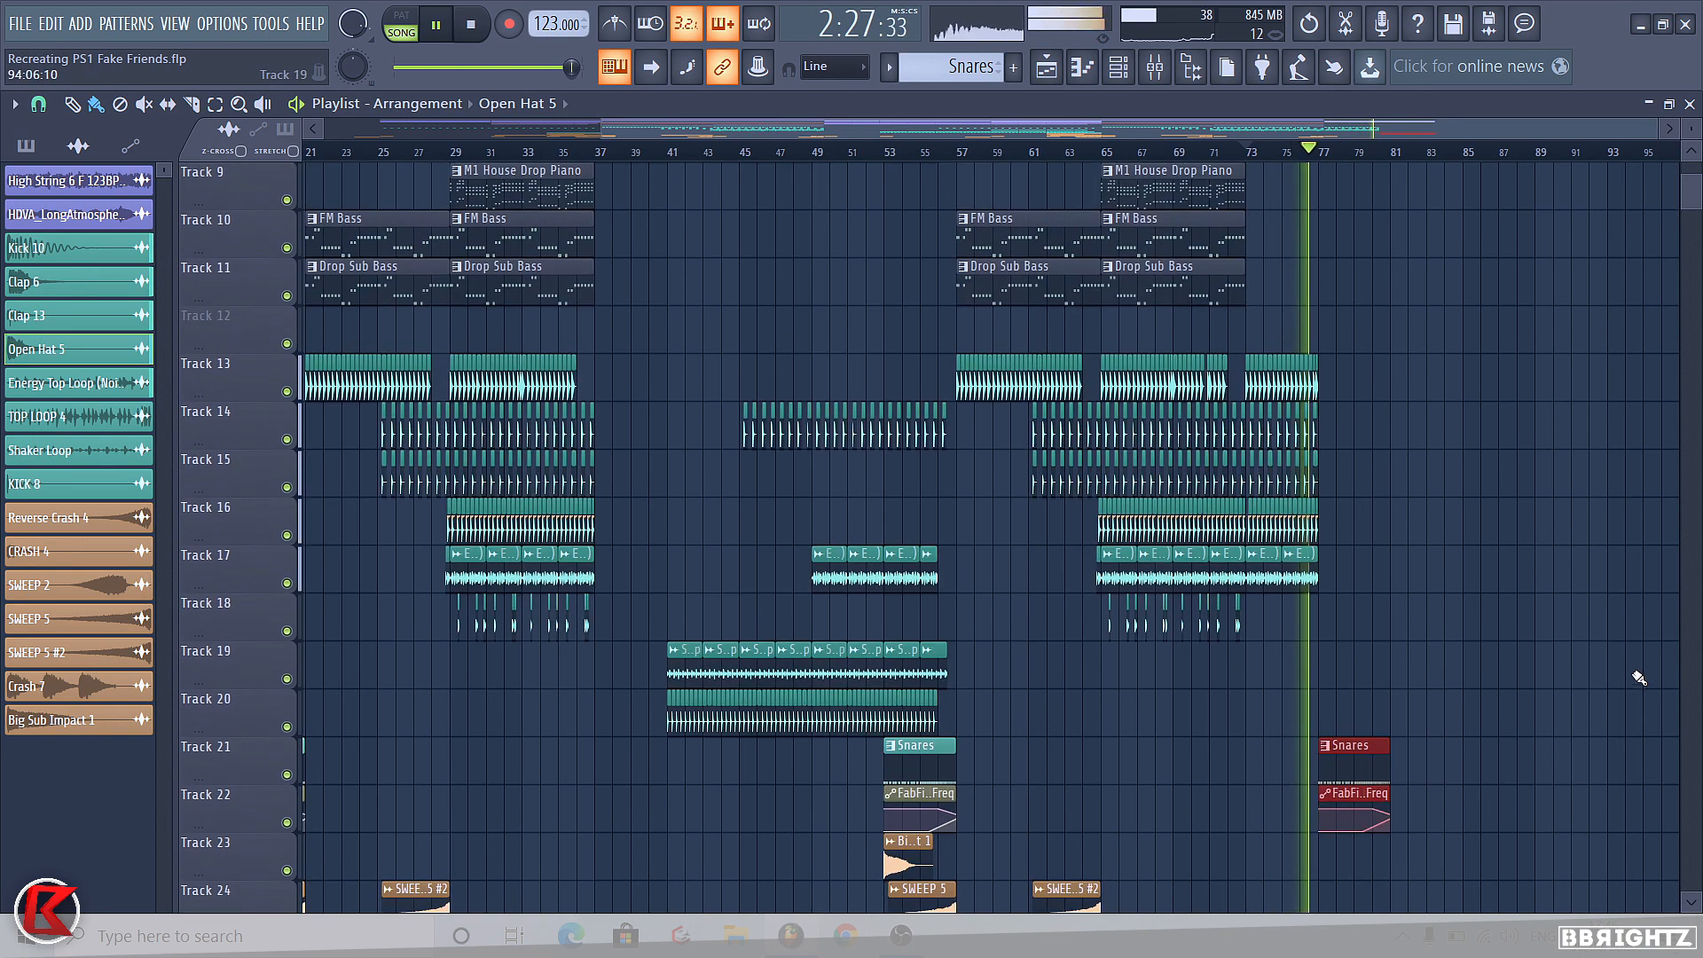
pyautogui.scroll(5, 1360, 414)
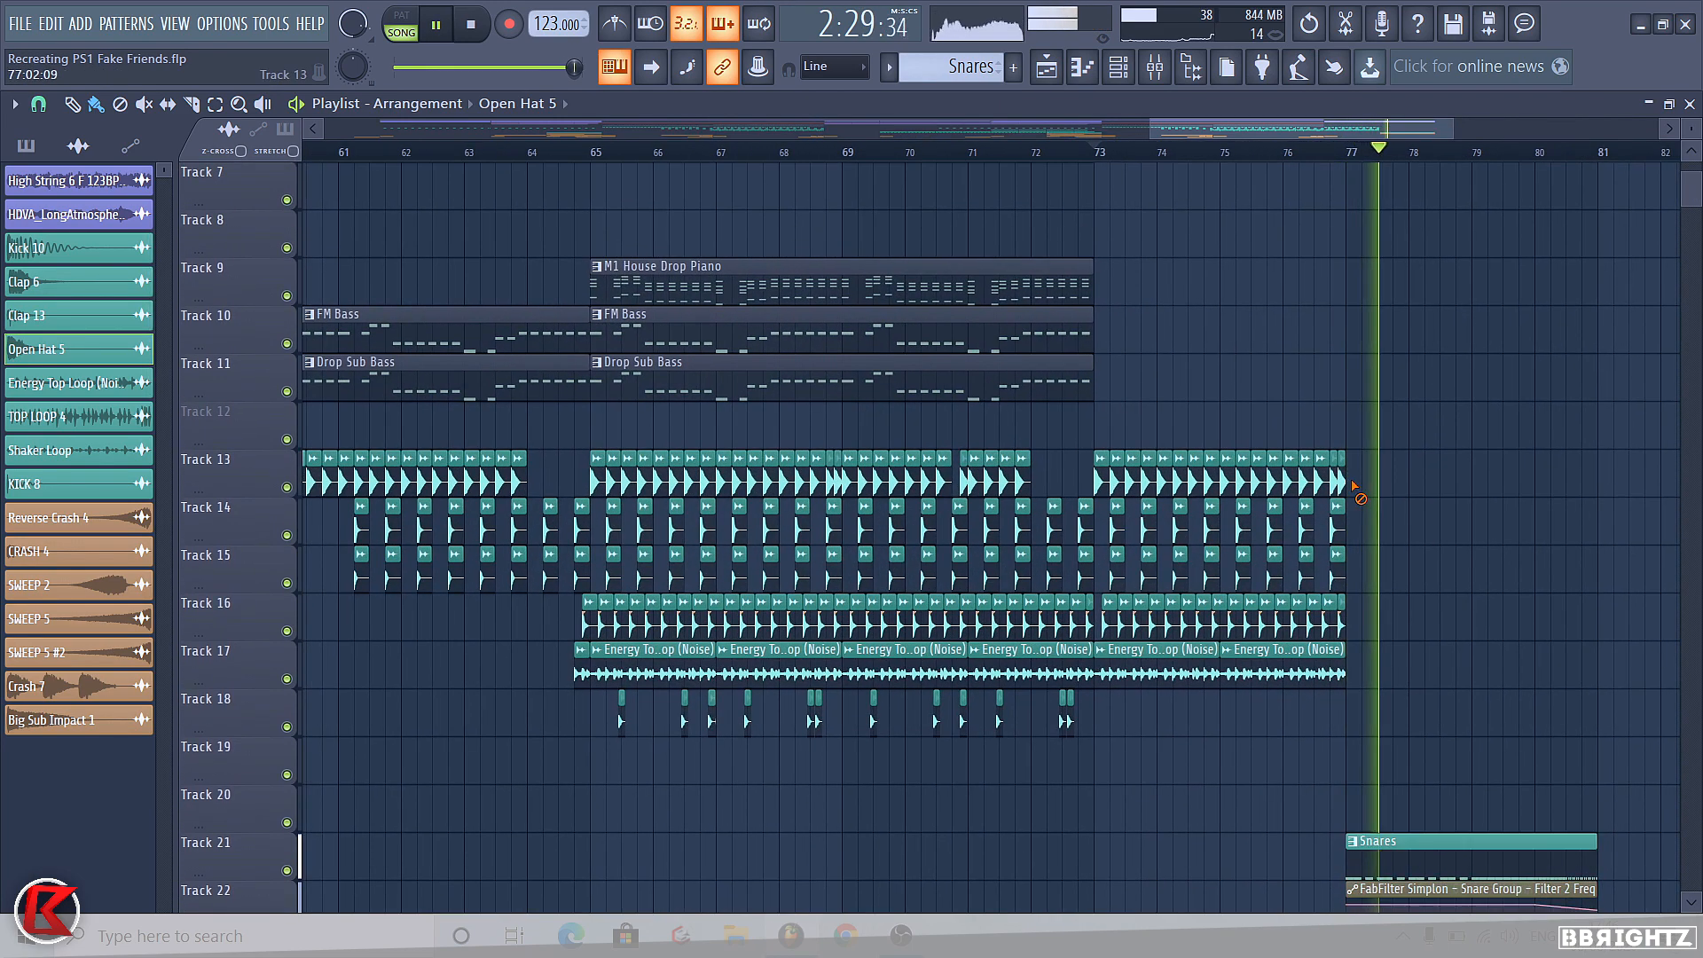
# Stop playback and remove the extra Kick 10 clip just before bar 77 on Track 13.
pyautogui.press('space')
pyautogui.scroll(5, 1346, 486)
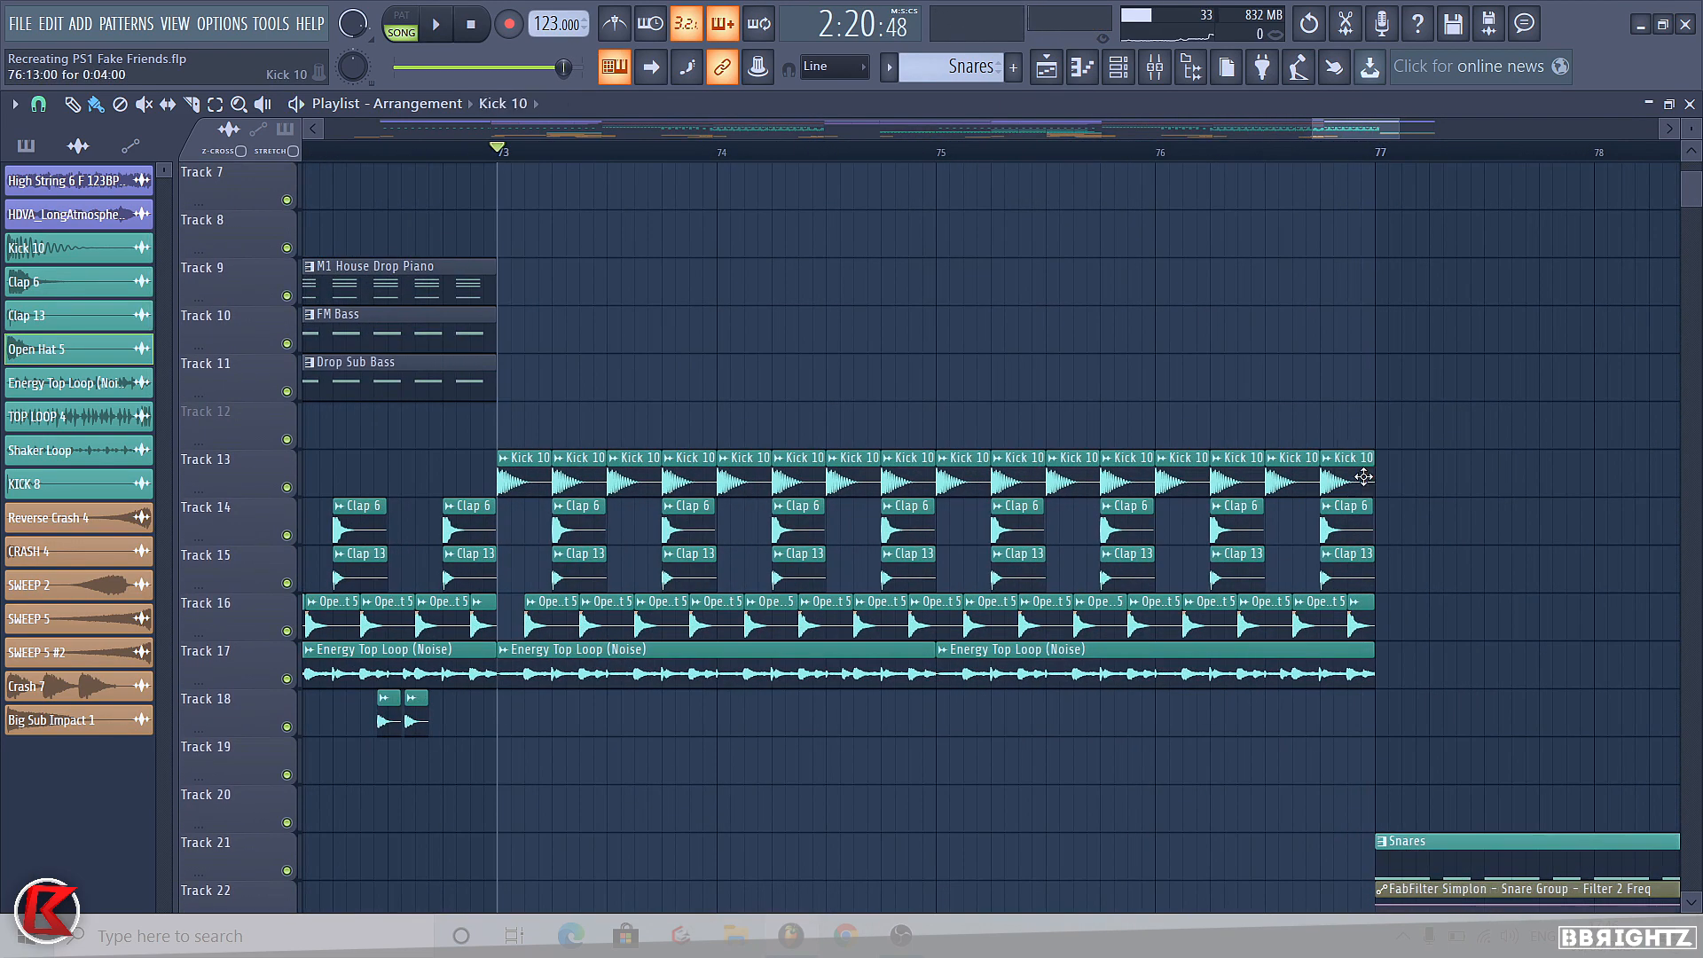
pyautogui.scroll(-4, 1363, 477)
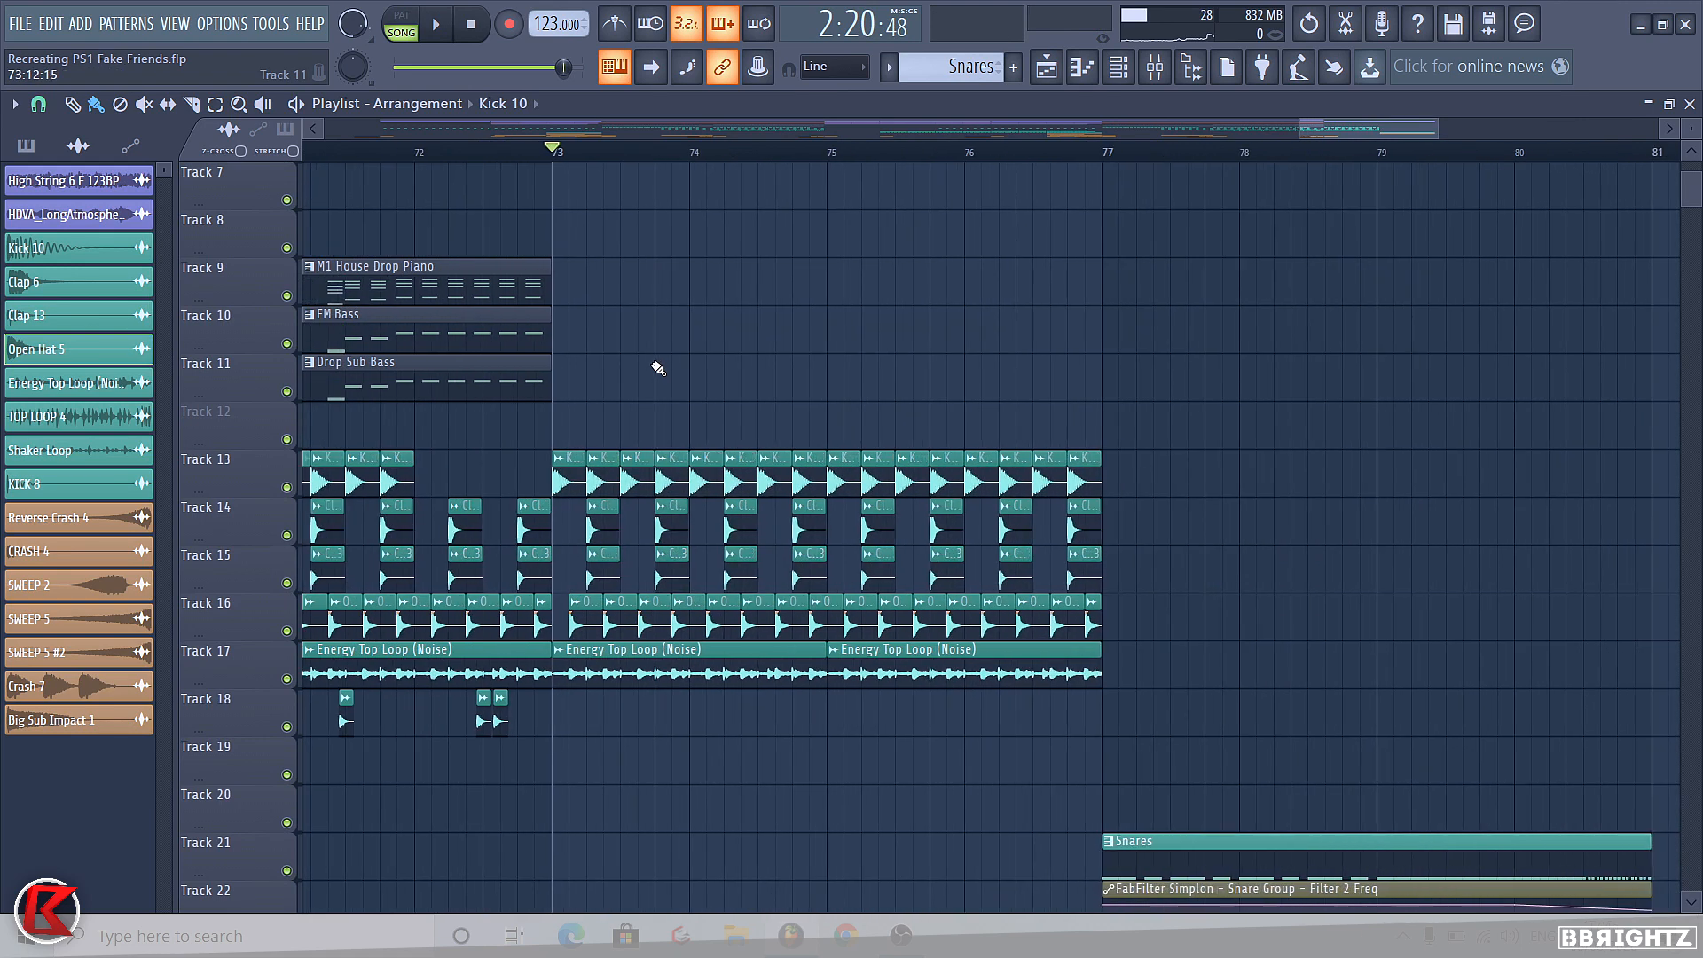
# Slice the outro's Sus Chords and Wide Piano Chords clips at bars 77 and 78 and remove the part after bar 78.
pyautogui.scroll(4, 1330, 434)
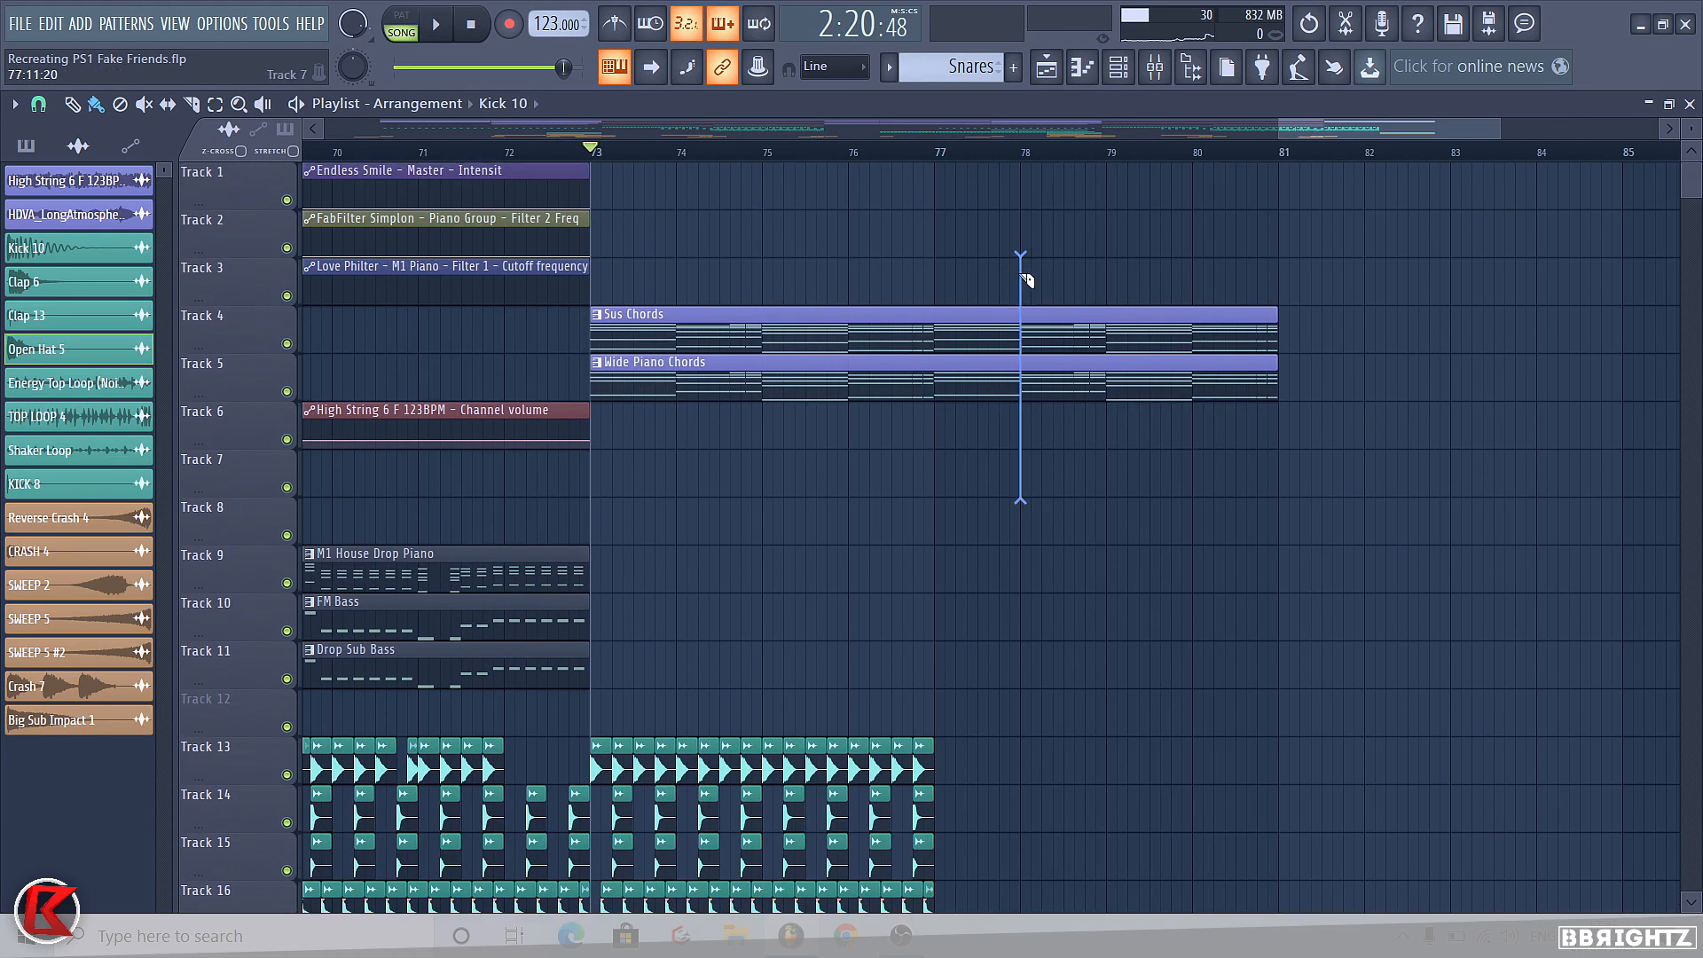
pyautogui.moveTo(1021, 275); pyautogui.dragTo(1020, 274)
pyautogui.moveTo(948, 454); pyautogui.dragTo(946, 294)
pyautogui.moveTo(989, 479); pyautogui.dragTo(987, 310)
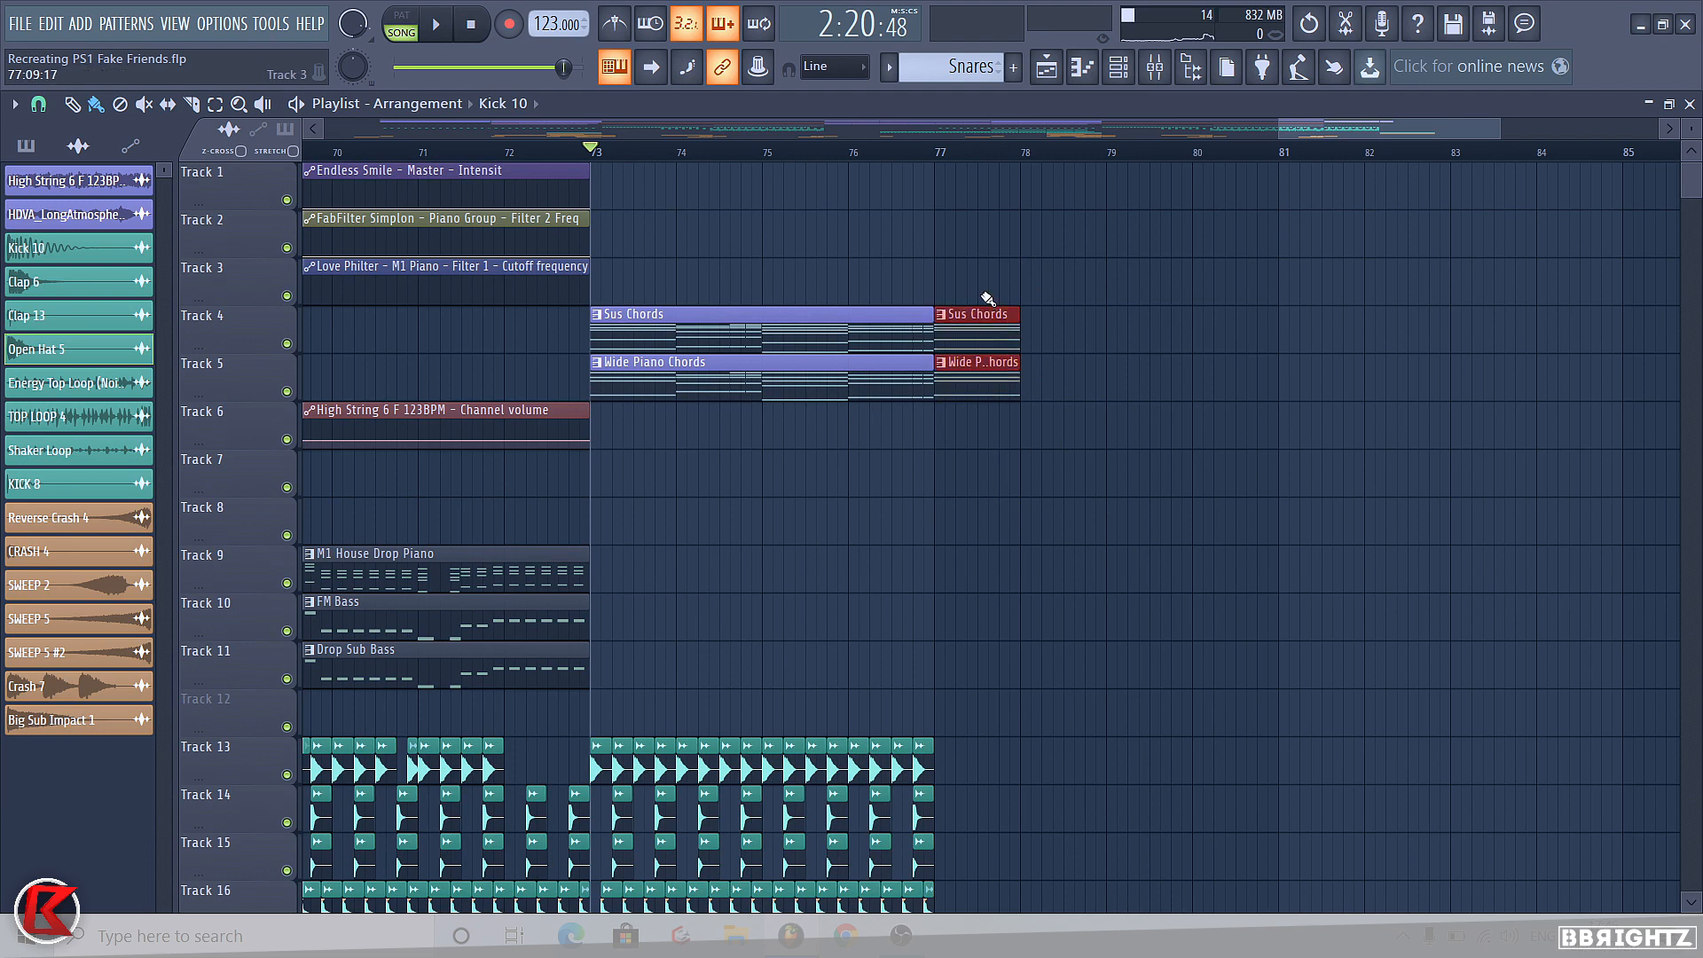
# Duplicate the one-bar chord slices on Tracks 4 and 5 three times to bar 81 and play from bar 73.
pyautogui.hotkey('ctrl', 'b')
pyautogui.hotkey('ctrl', 'b')
pyautogui.hotkey('ctrl', 'b')
pyautogui.press('space')
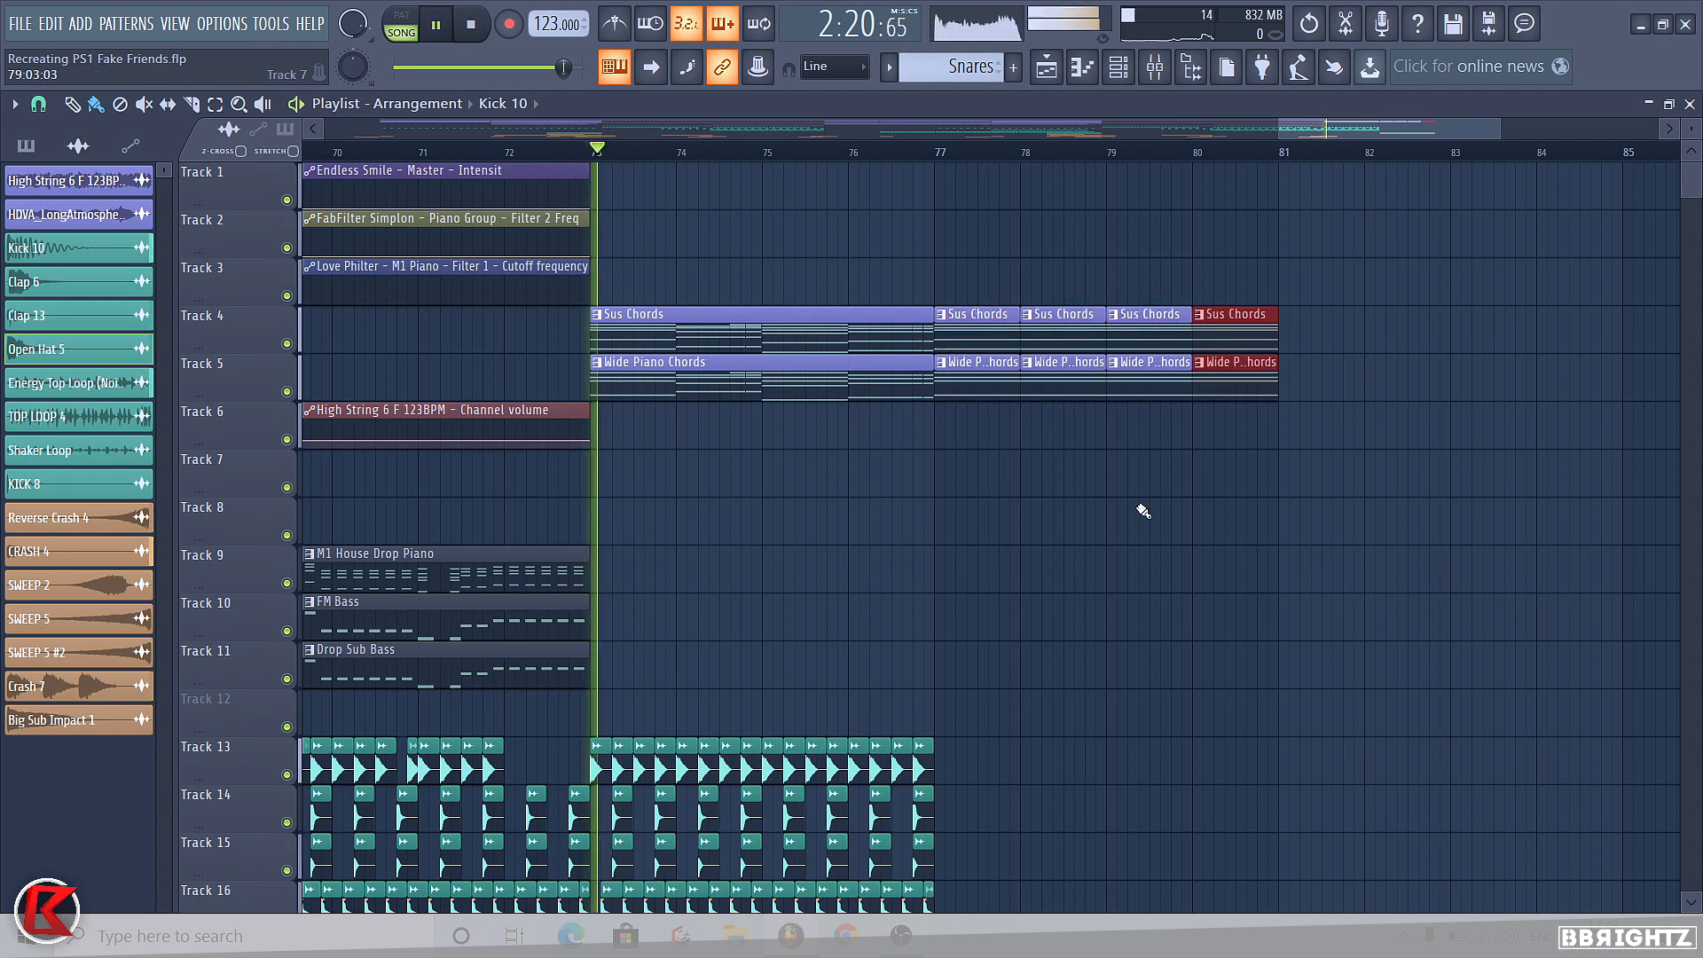
# Copy the impact, sweep, crash and reverse crash clips of the bar 53 build-up on Tracks 23 to 27 to bar 77.
pyautogui.scroll(-5, 967, 513)
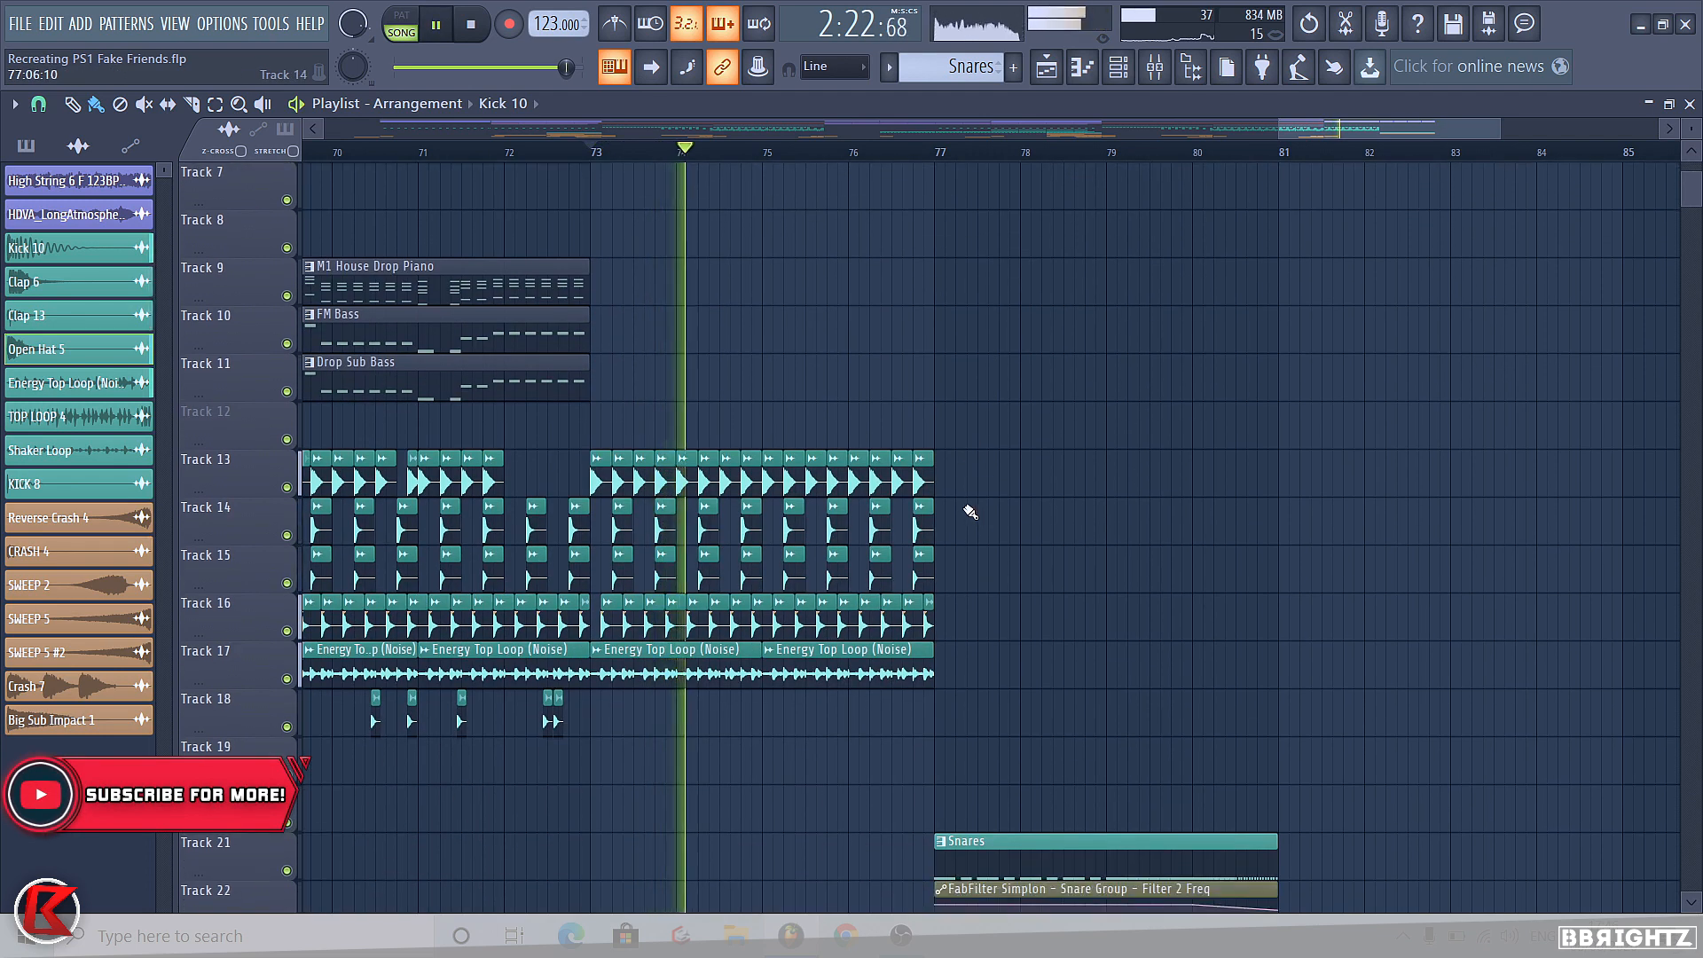
pyautogui.scroll(-3, 1055, 585)
pyautogui.scroll(-3, 975, 577)
pyautogui.scroll(-3, 913, 570)
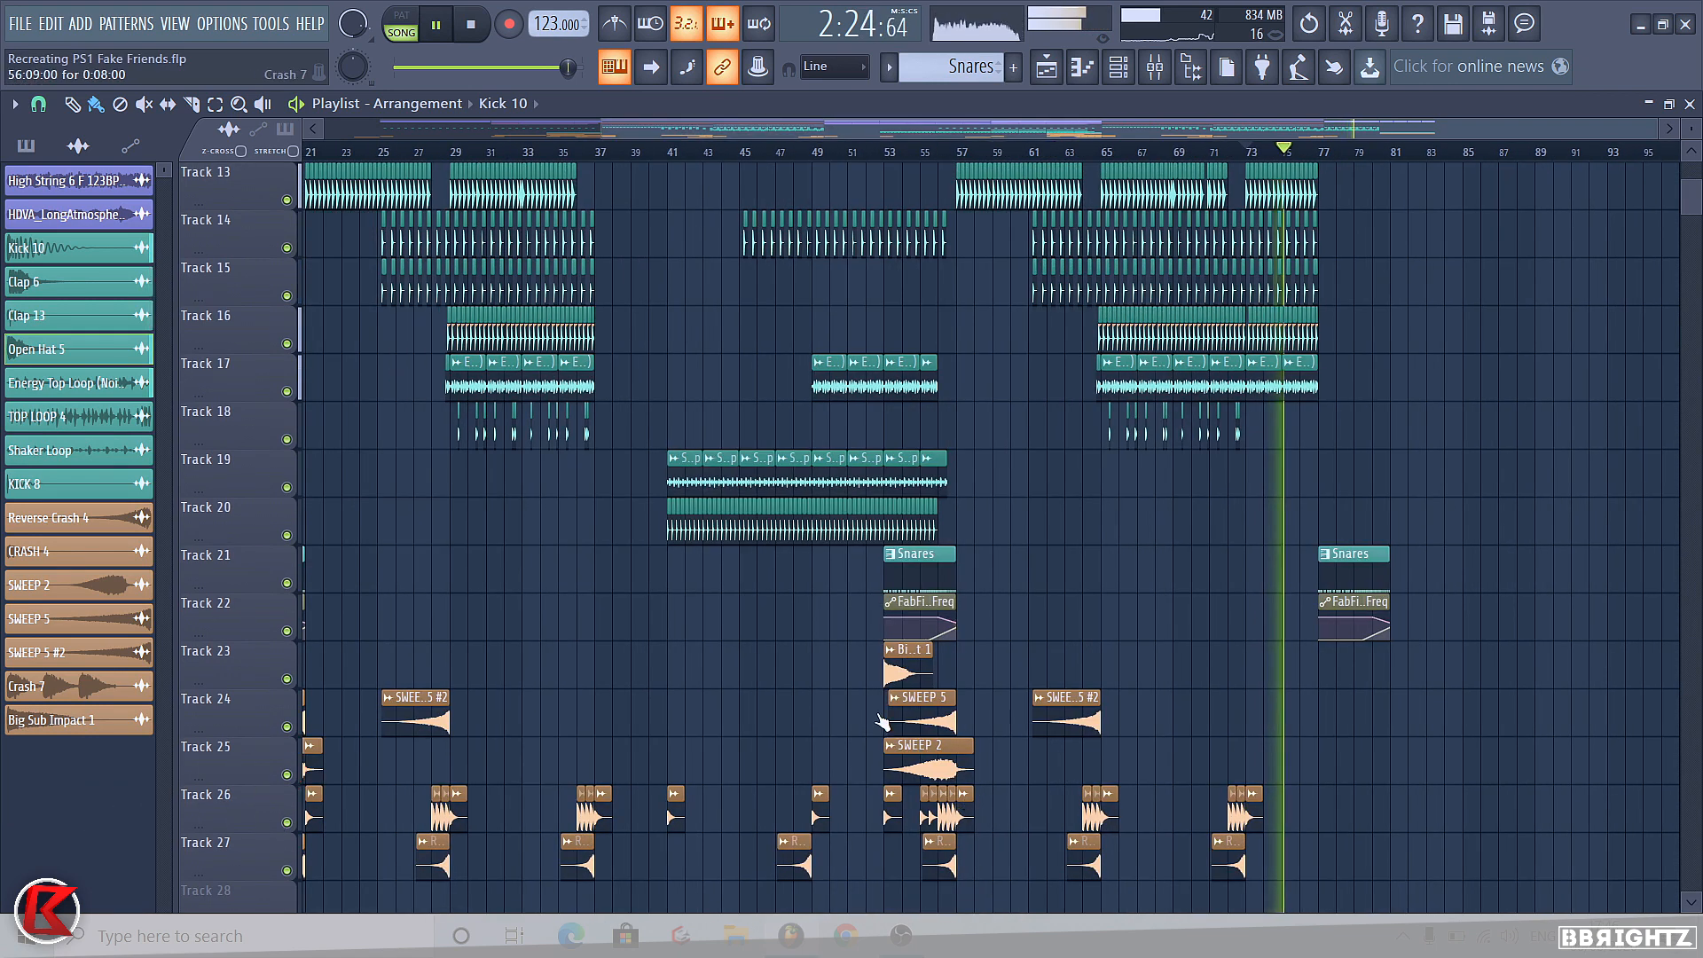
pyautogui.moveTo(874, 643); pyautogui.dragTo(973, 903)
pyautogui.hotkey('ctrl', 'c')
pyautogui.hotkey('ctrl', 'v')
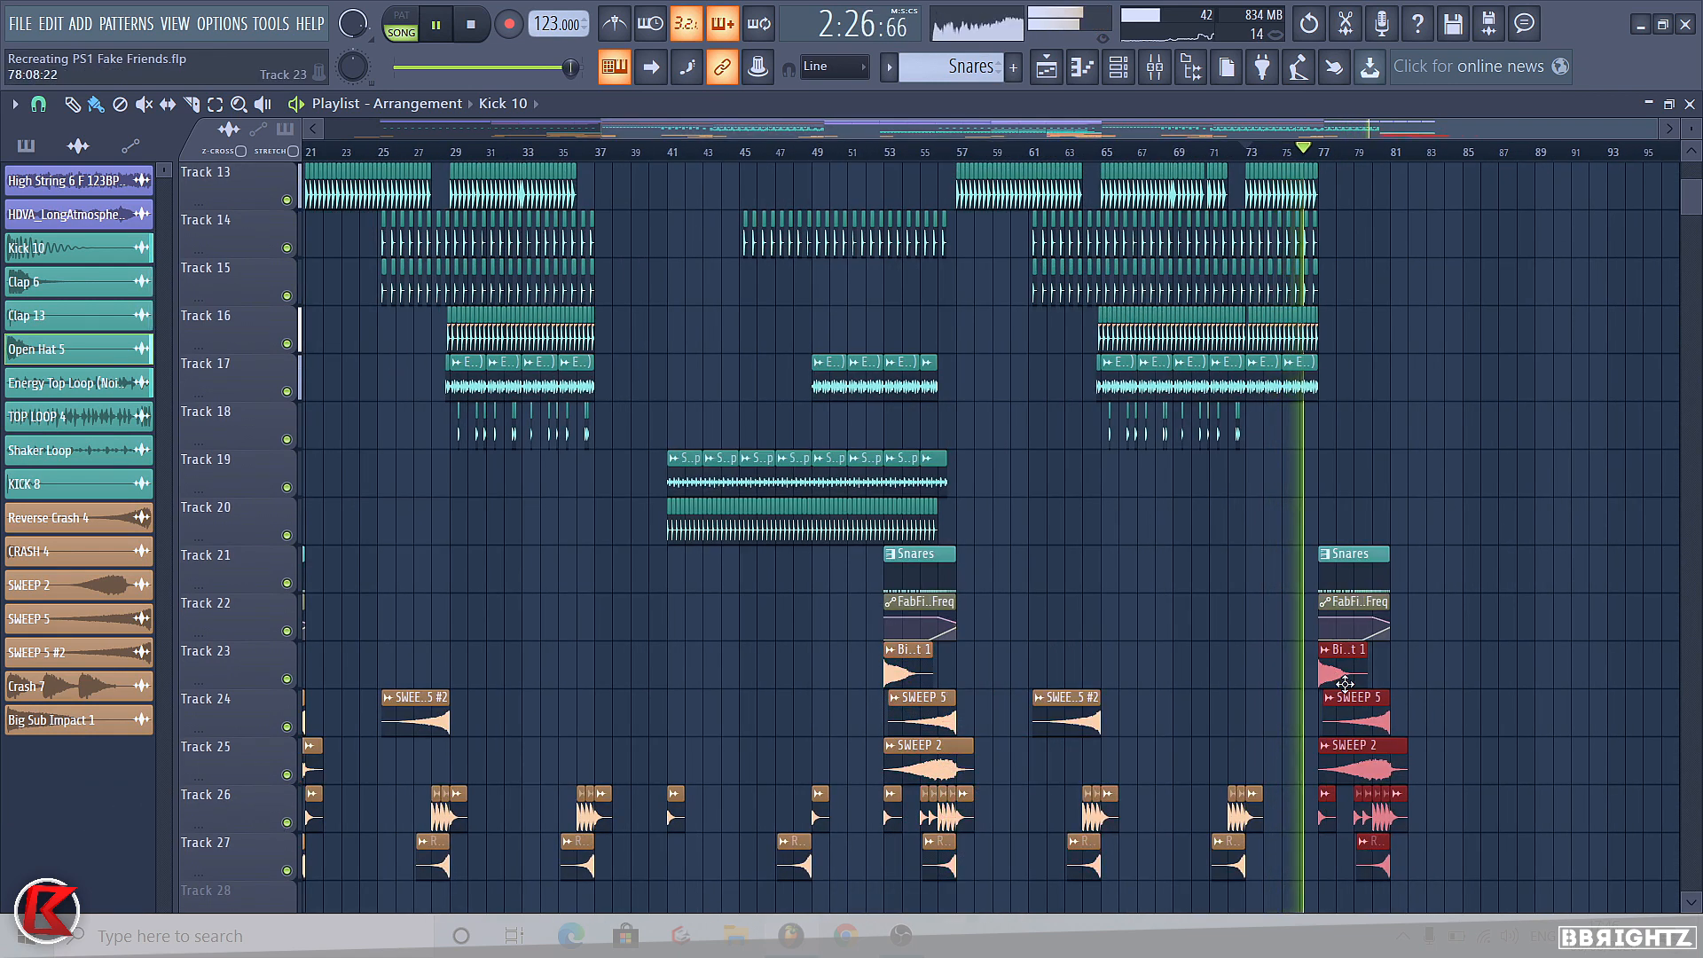
pyautogui.scroll(-6, 1596, 714)
pyautogui.scroll(2, 1668, 701)
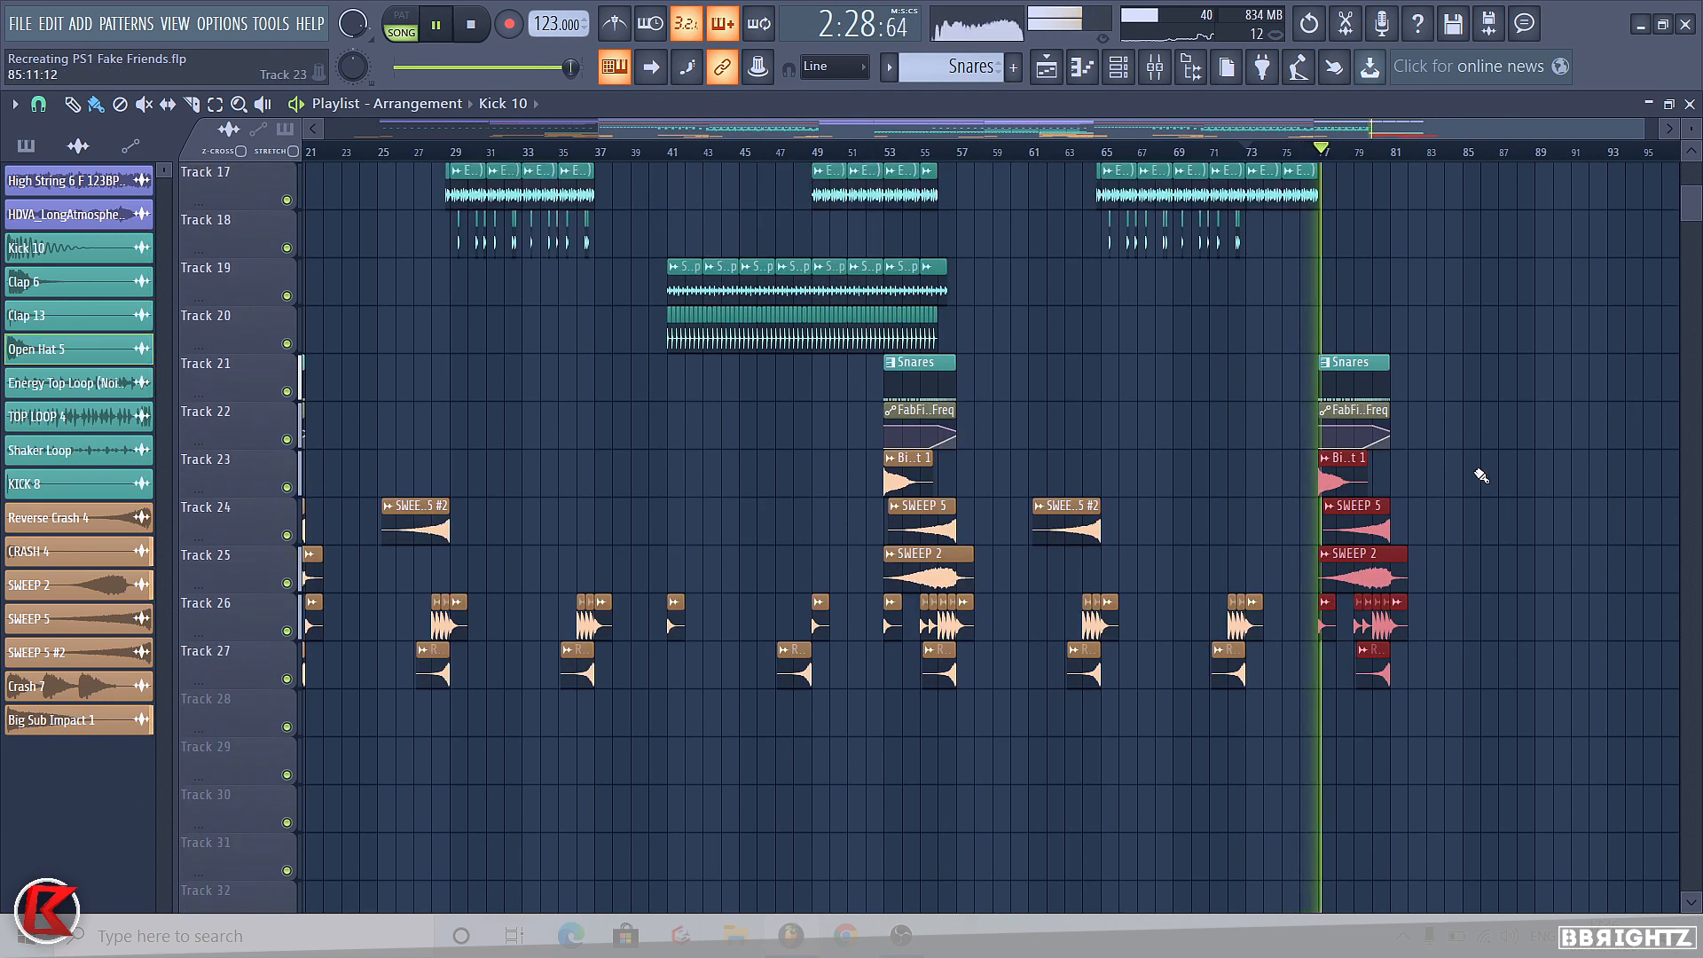
pyautogui.scroll(1, 1498, 510)
pyautogui.rightClick(1502, 521)
# Play the second half of the drop from bar 65 and look over the arrangement's tracks.
pyautogui.scroll(8, 1273, 449)
pyautogui.scroll(-1, 1273, 706)
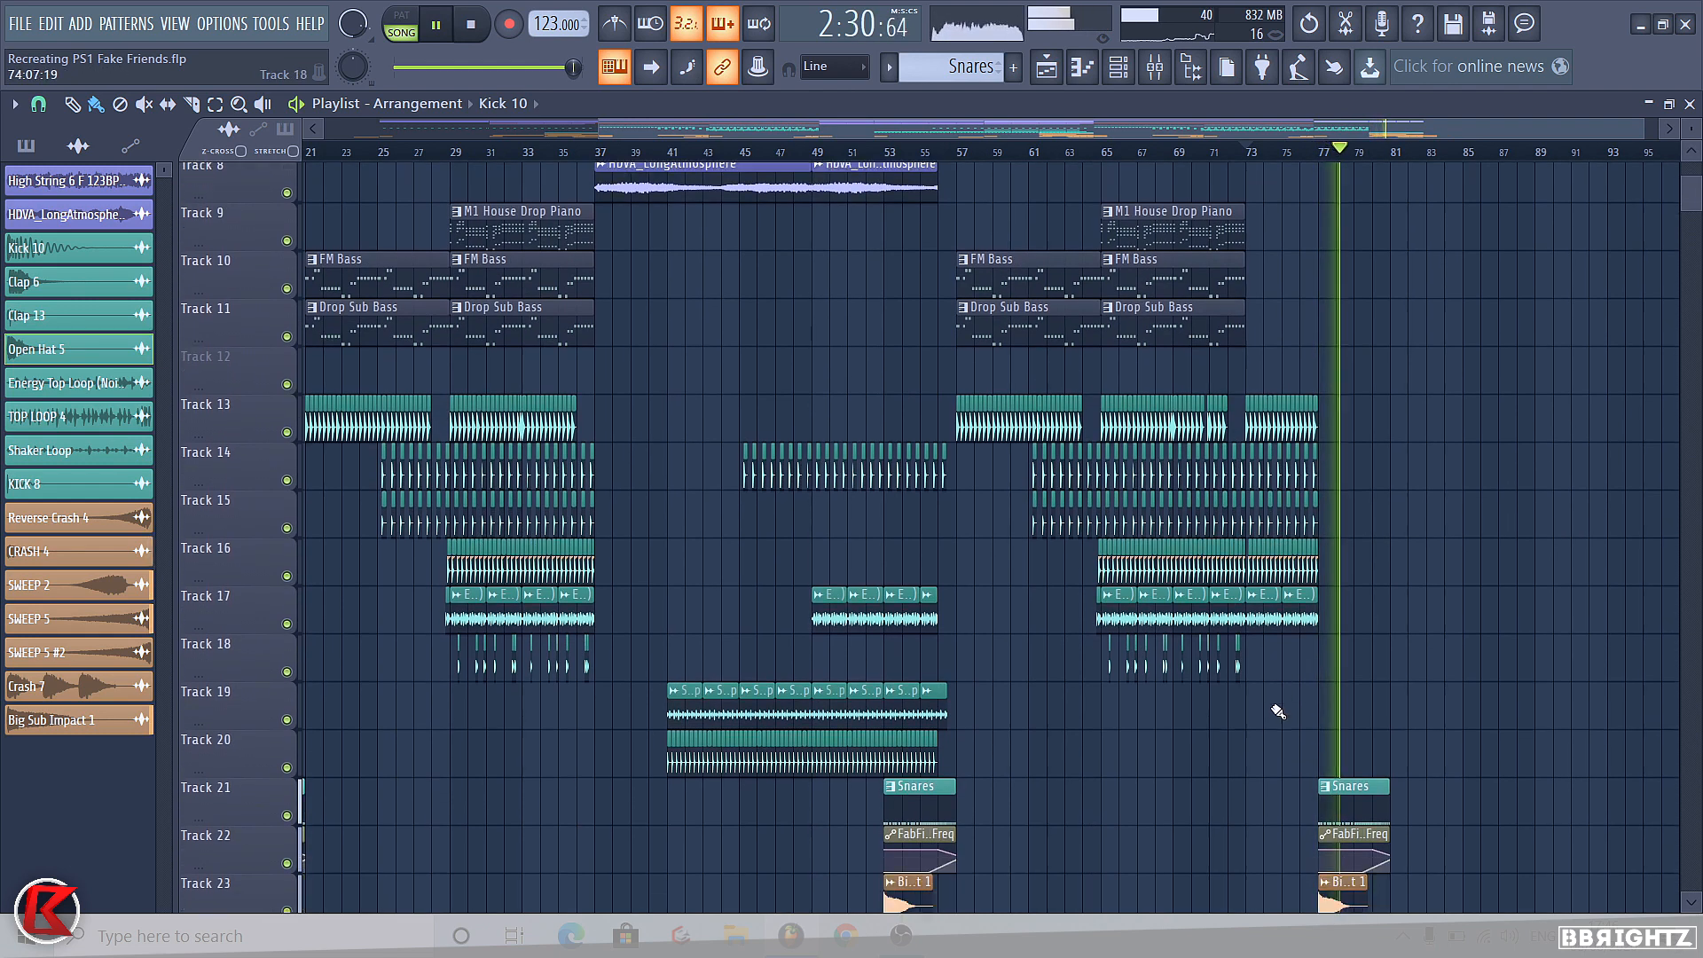
pyautogui.scroll(6, 1497, 487)
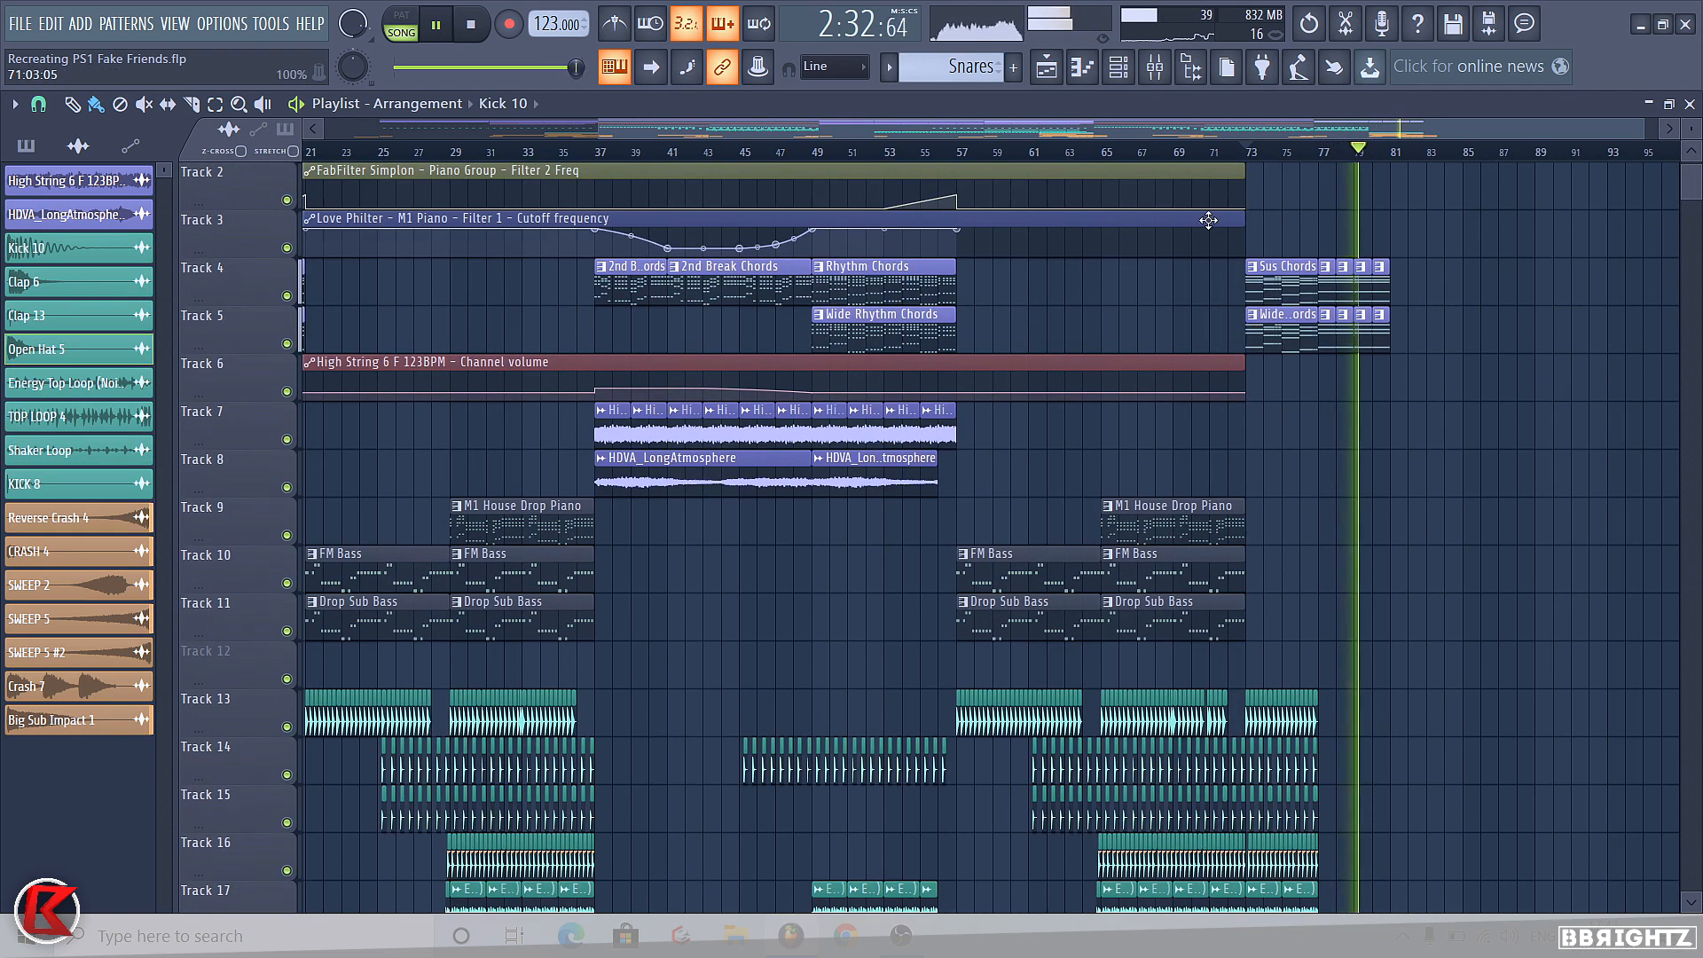
pyautogui.click(1108, 154)
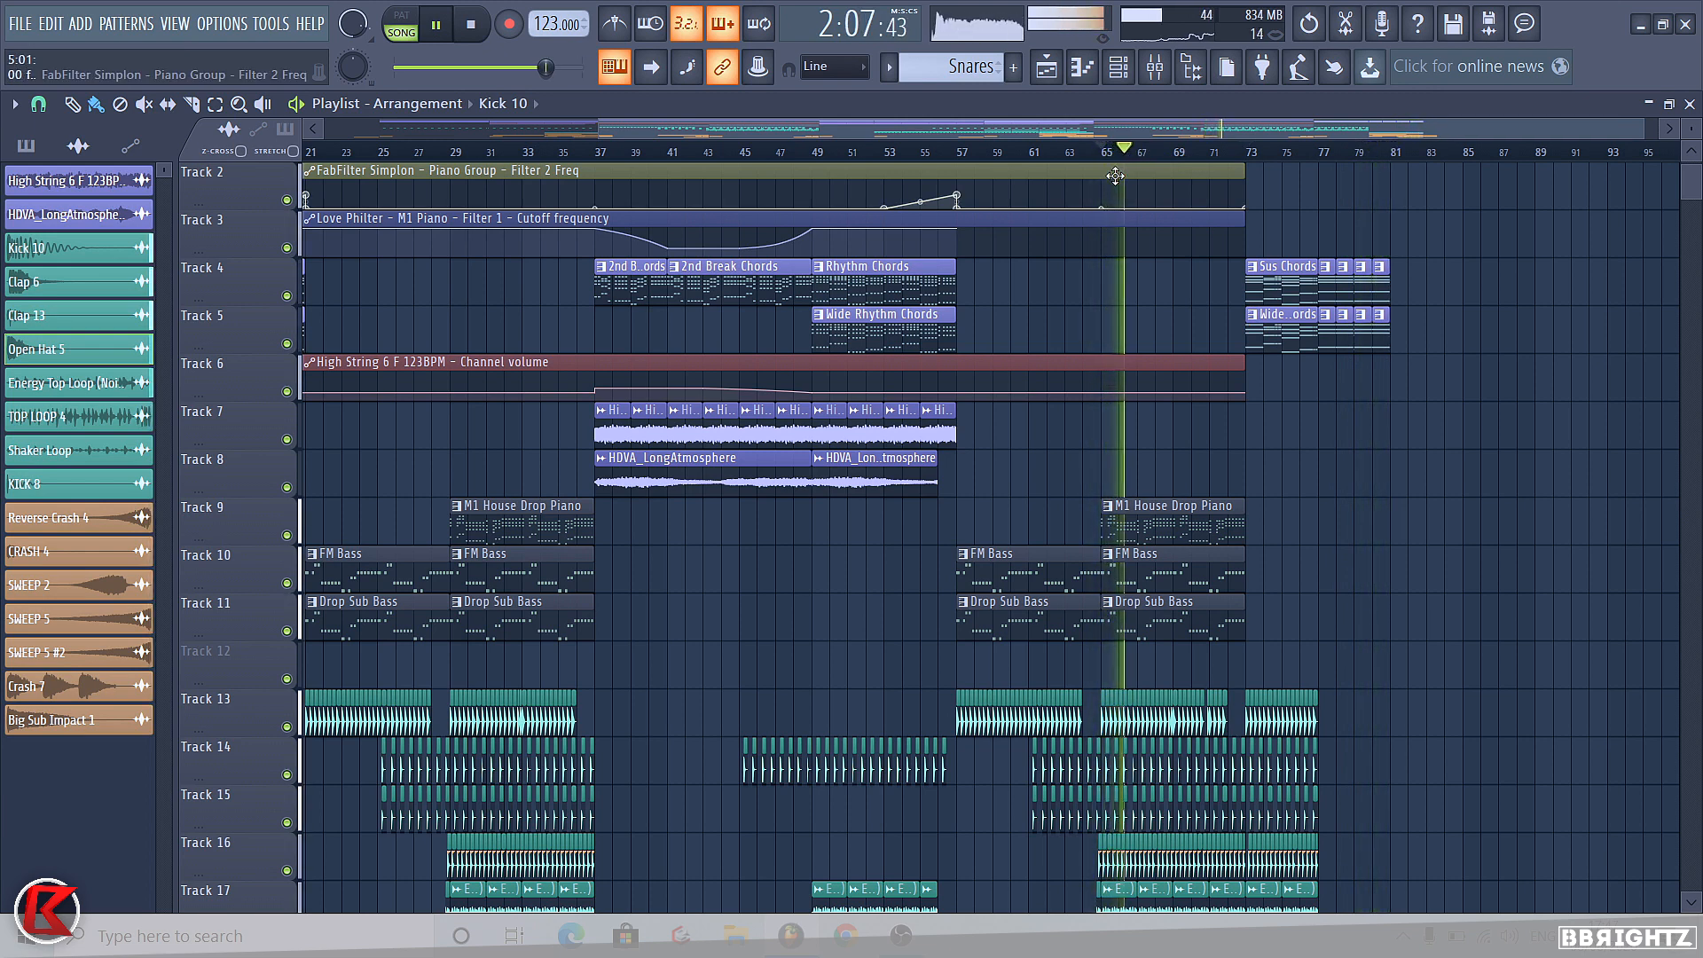
pyautogui.press('space')
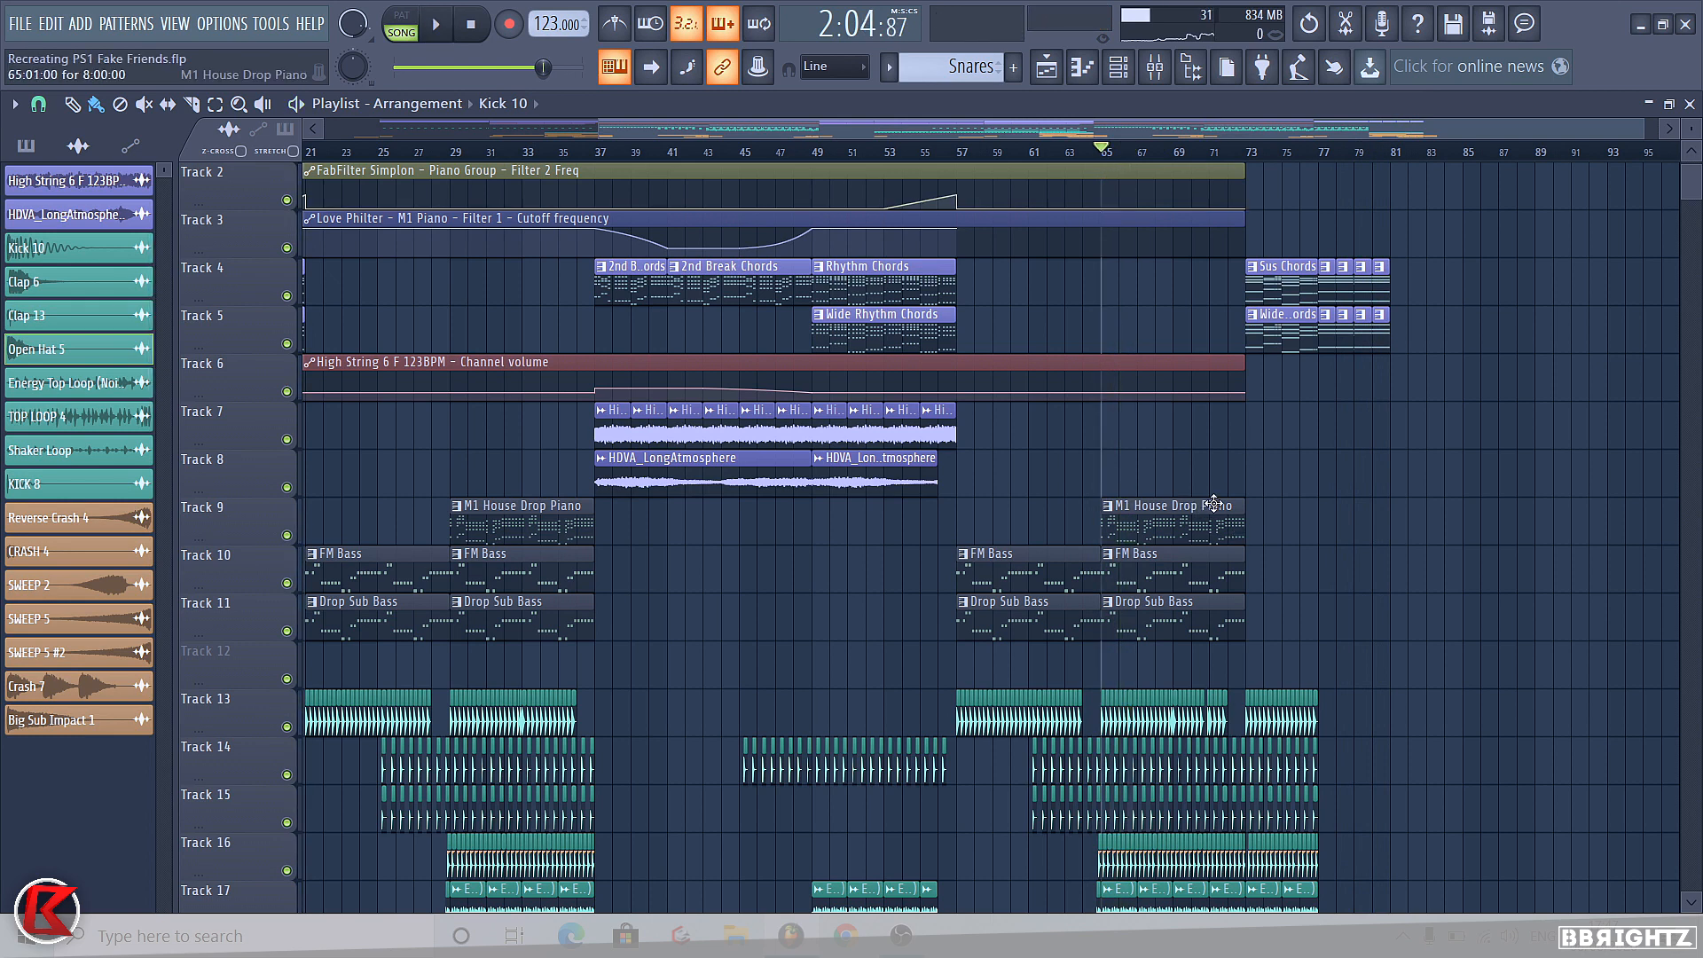
pyautogui.scroll(-3, 1213, 503)
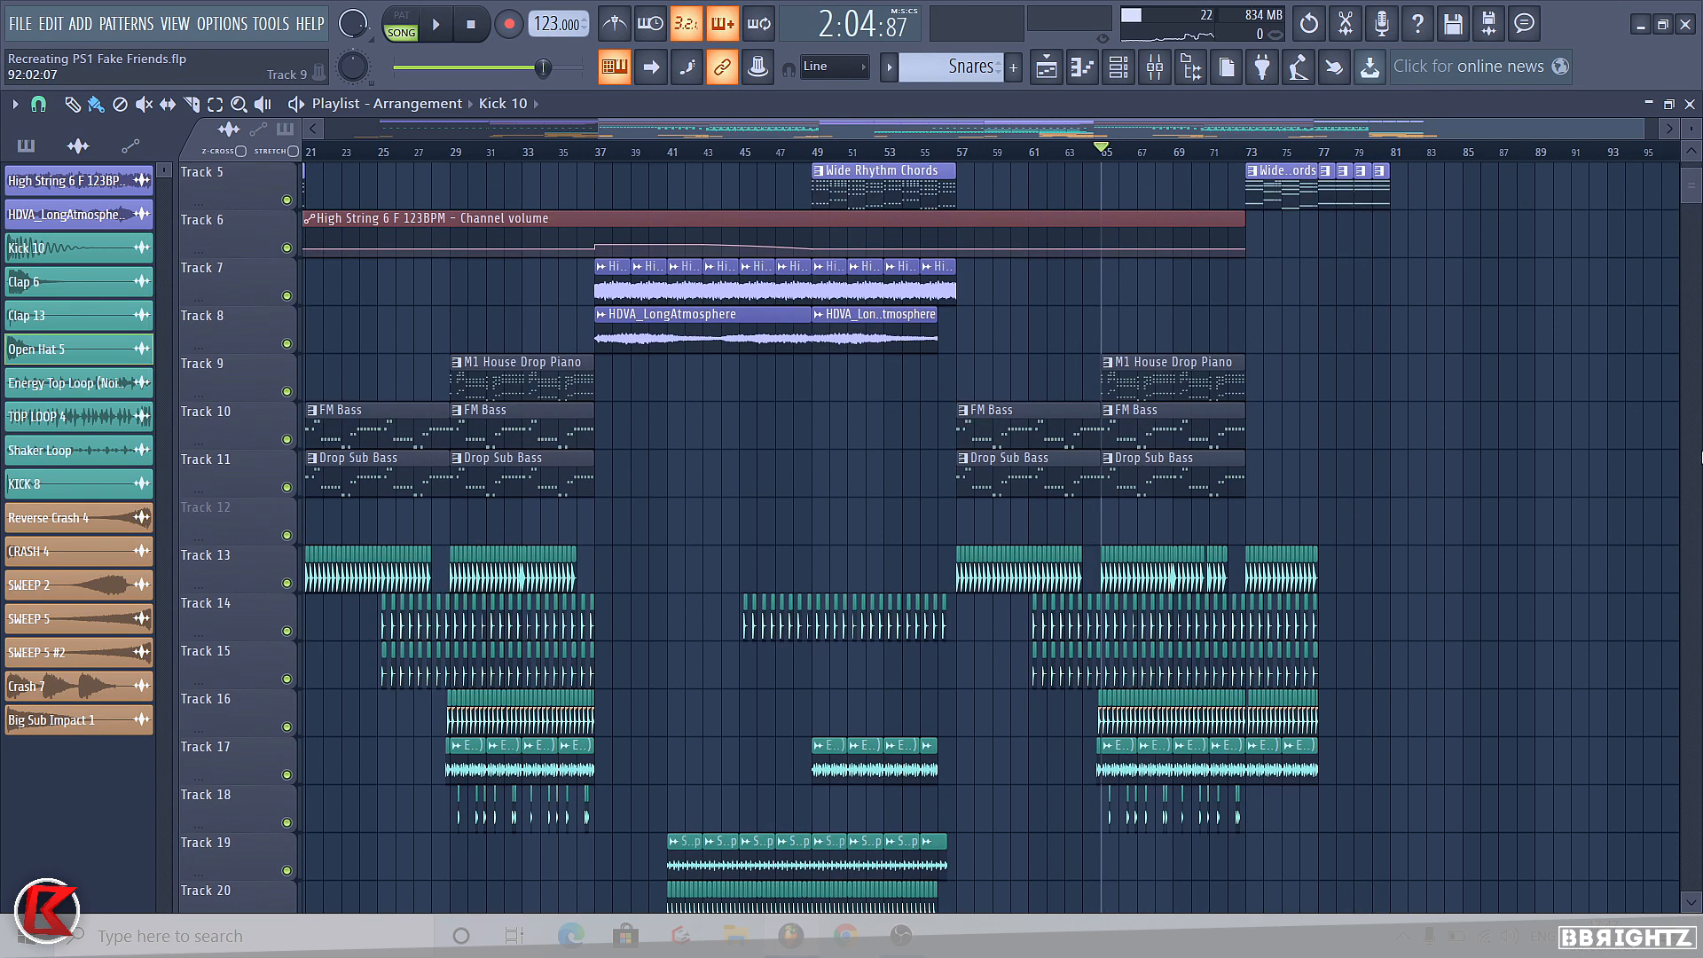